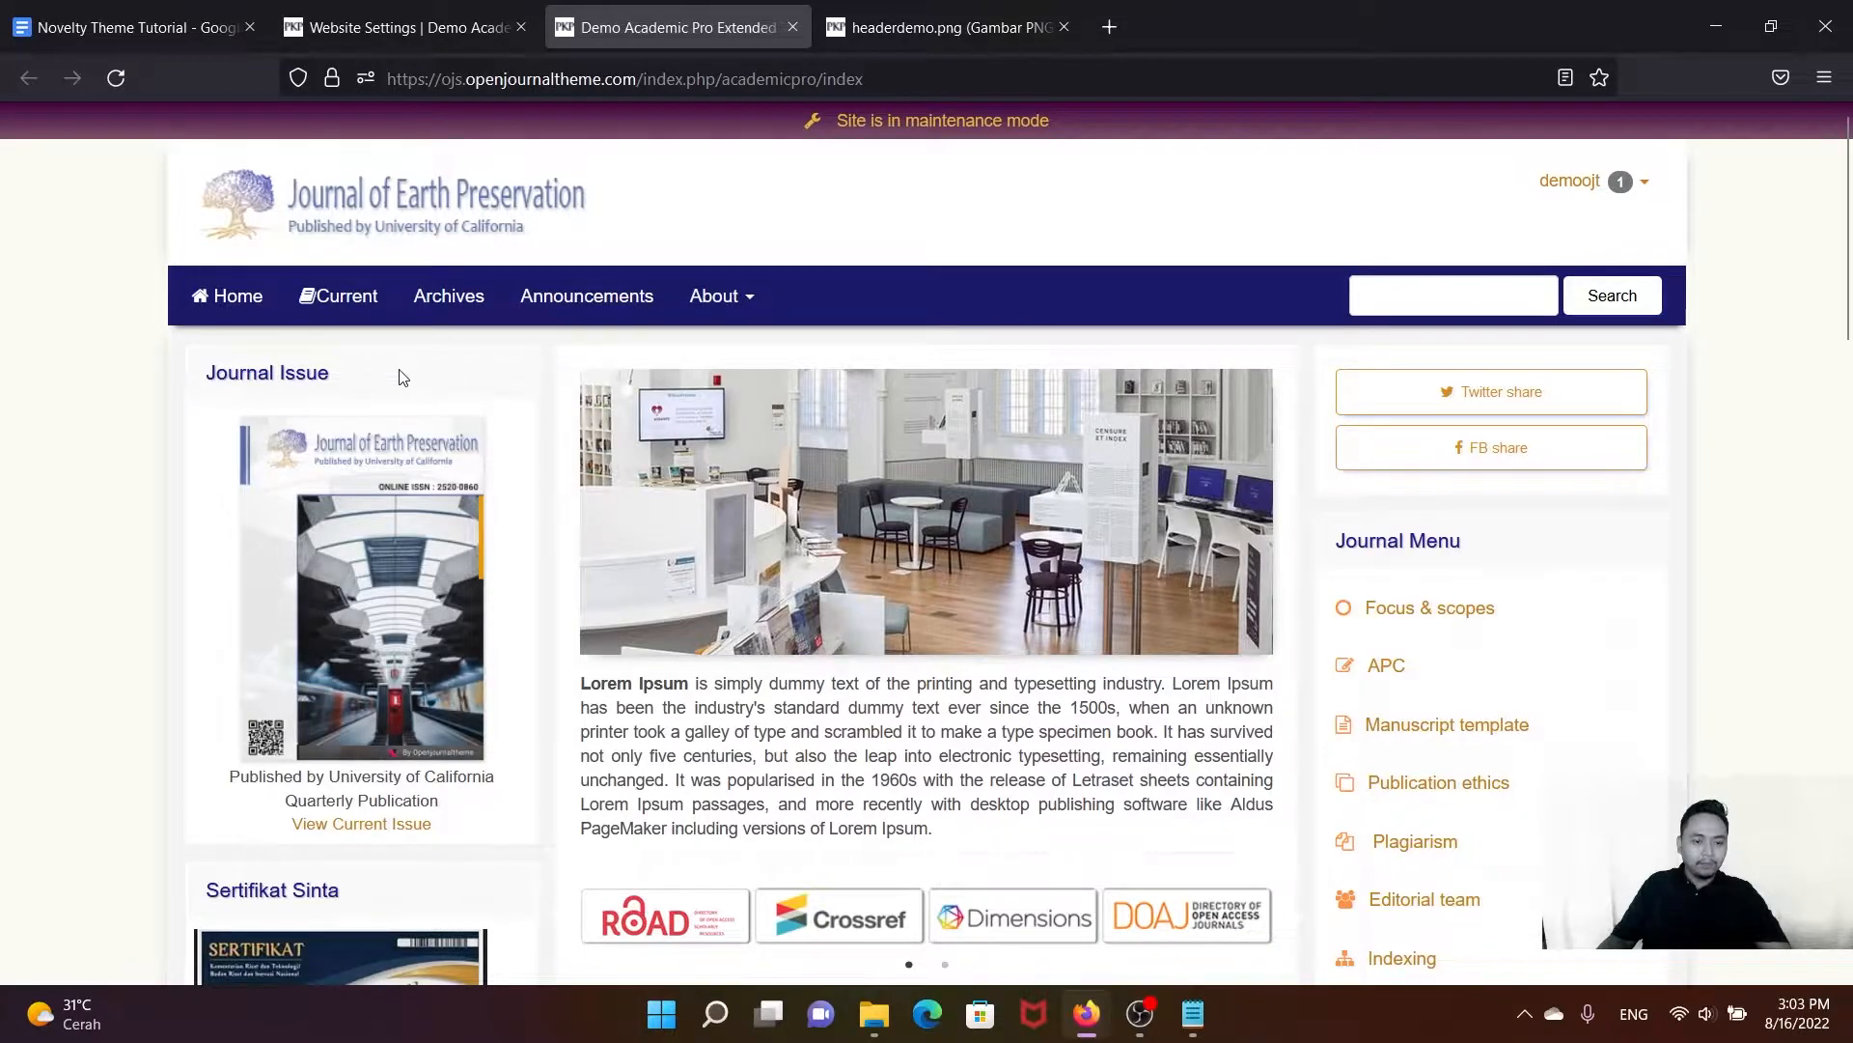
Step: Look over the journal homepage from its header down to the footer
scroll(434, 372, down, 10)
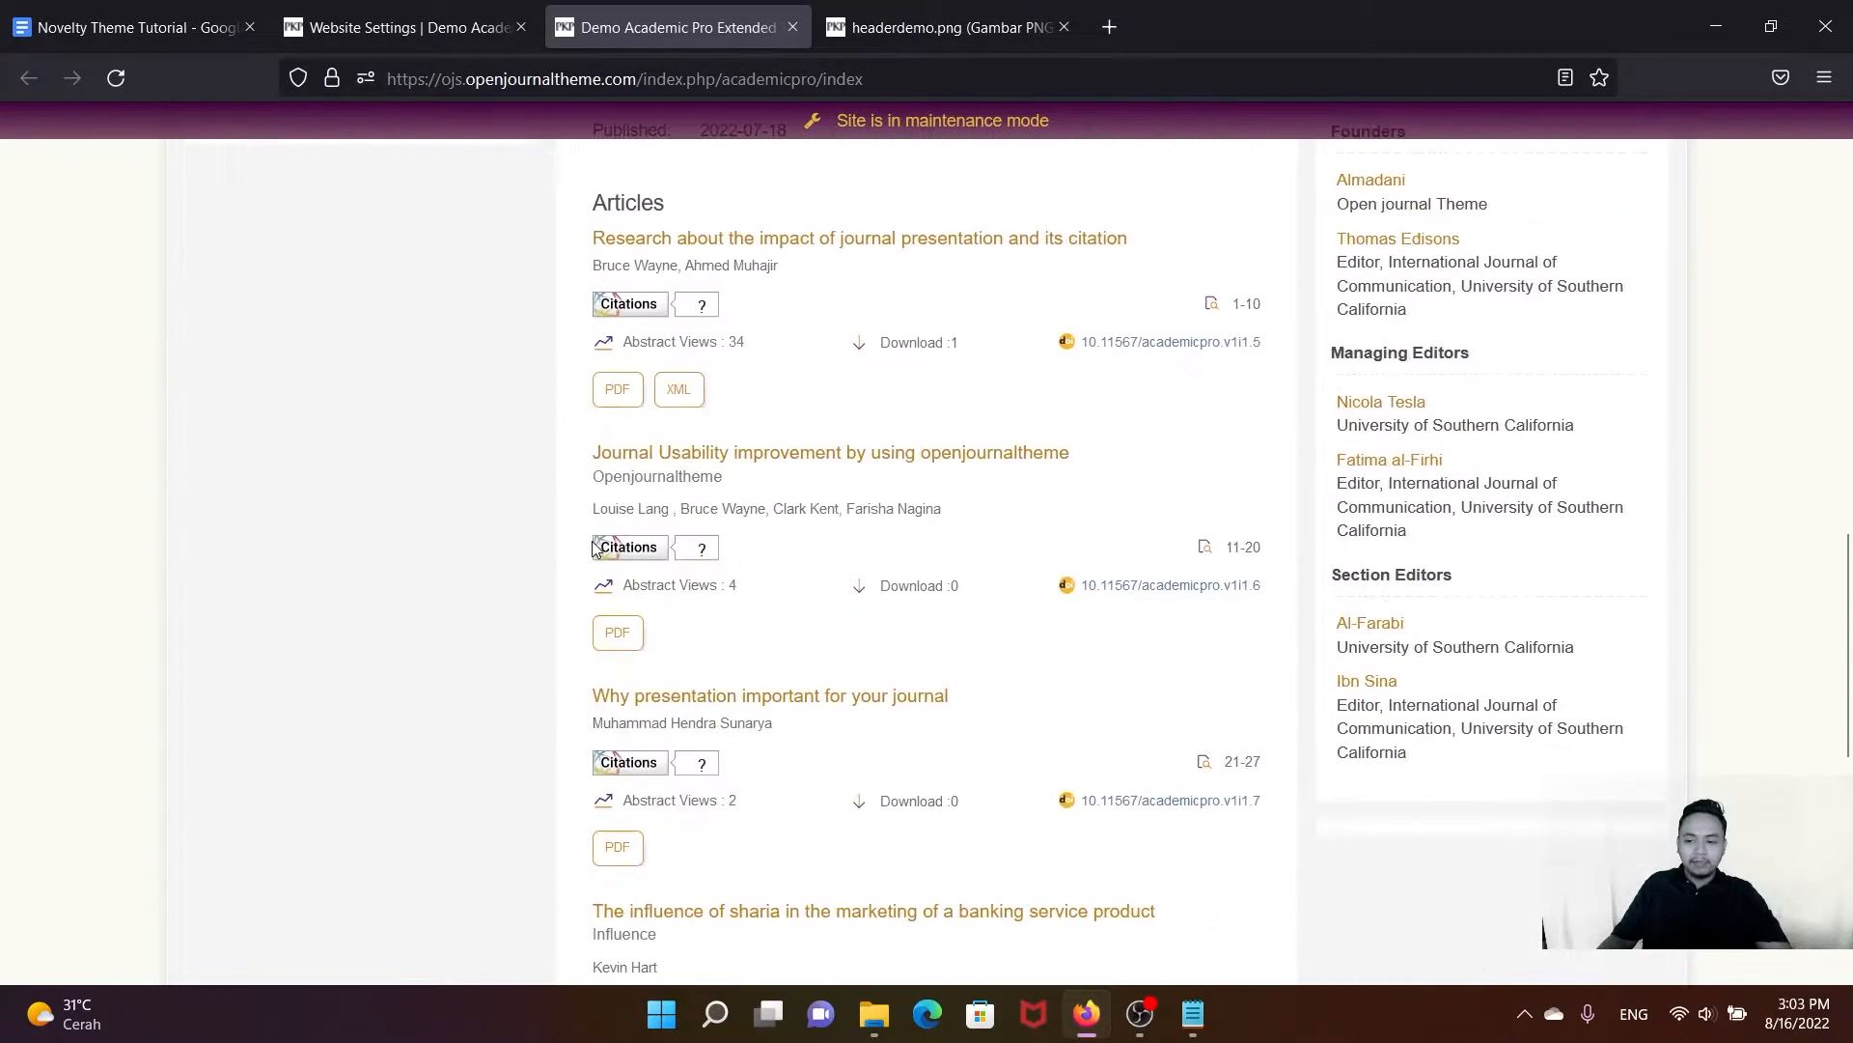
scroll(595, 549, down, 8)
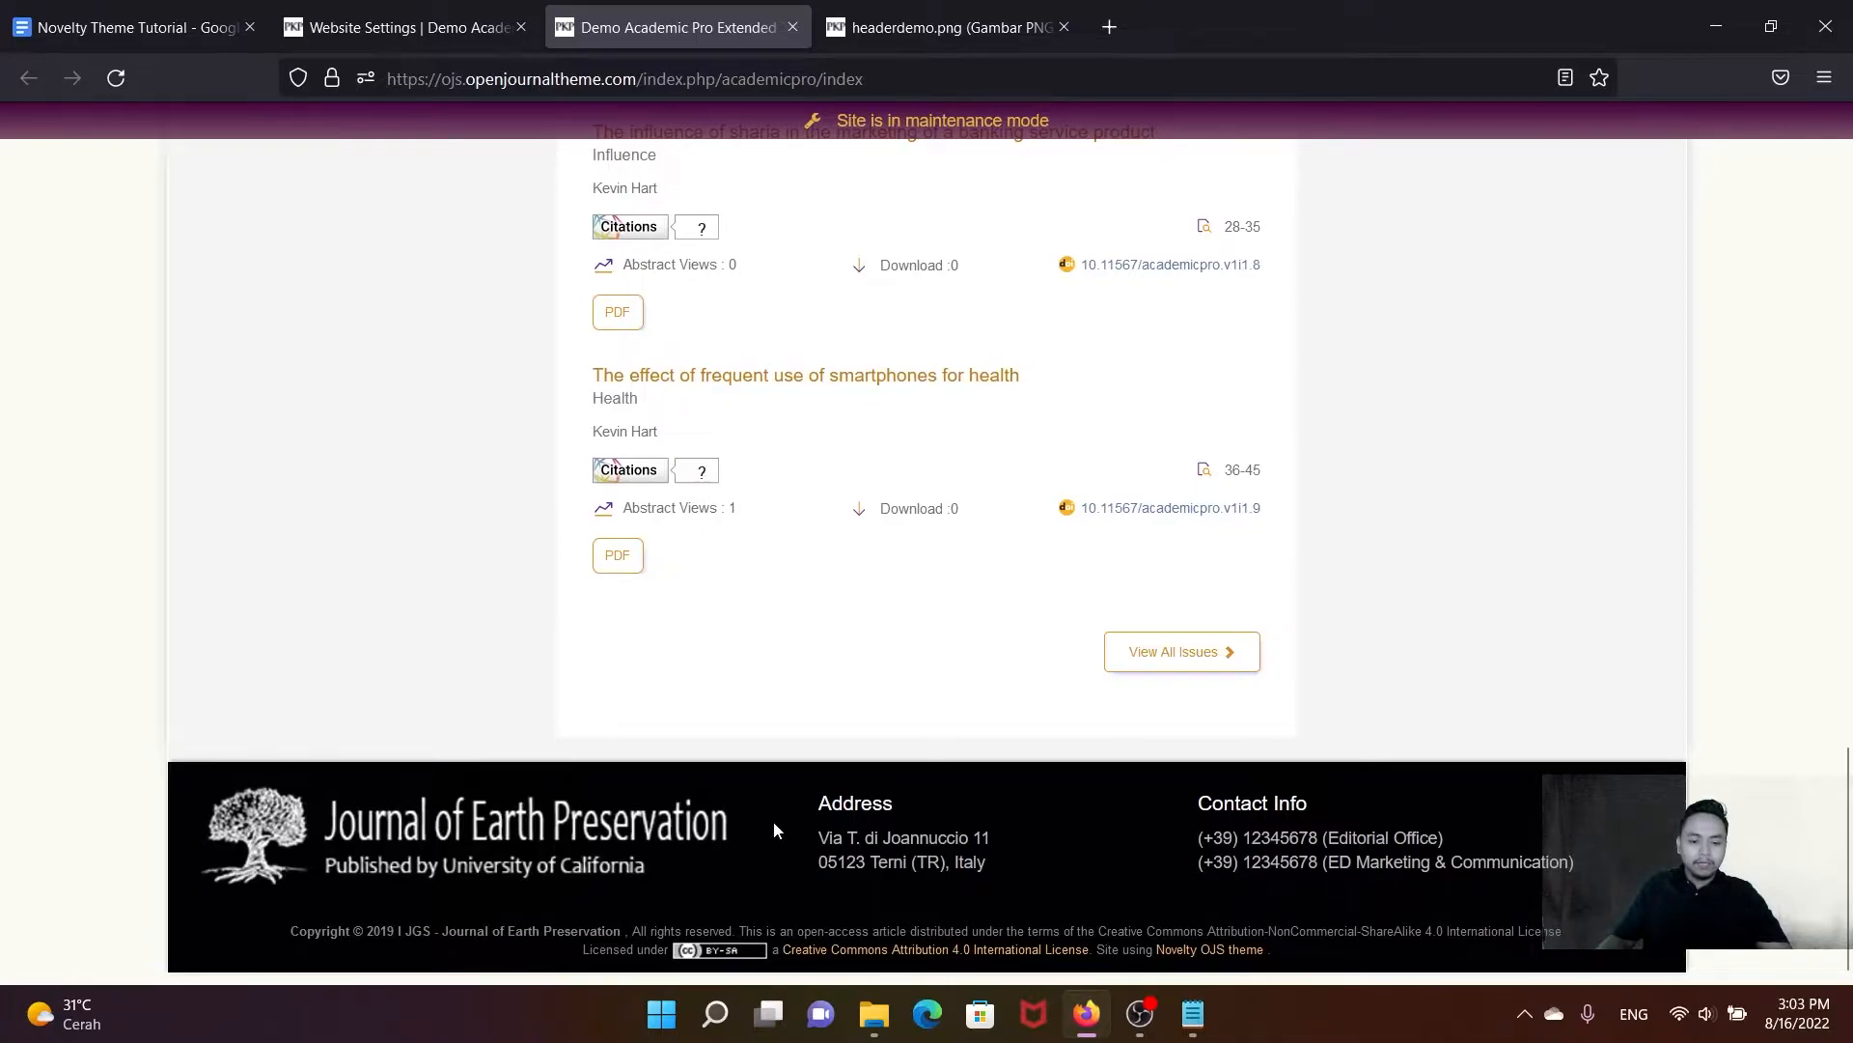
scroll(735, 825, up, 18)
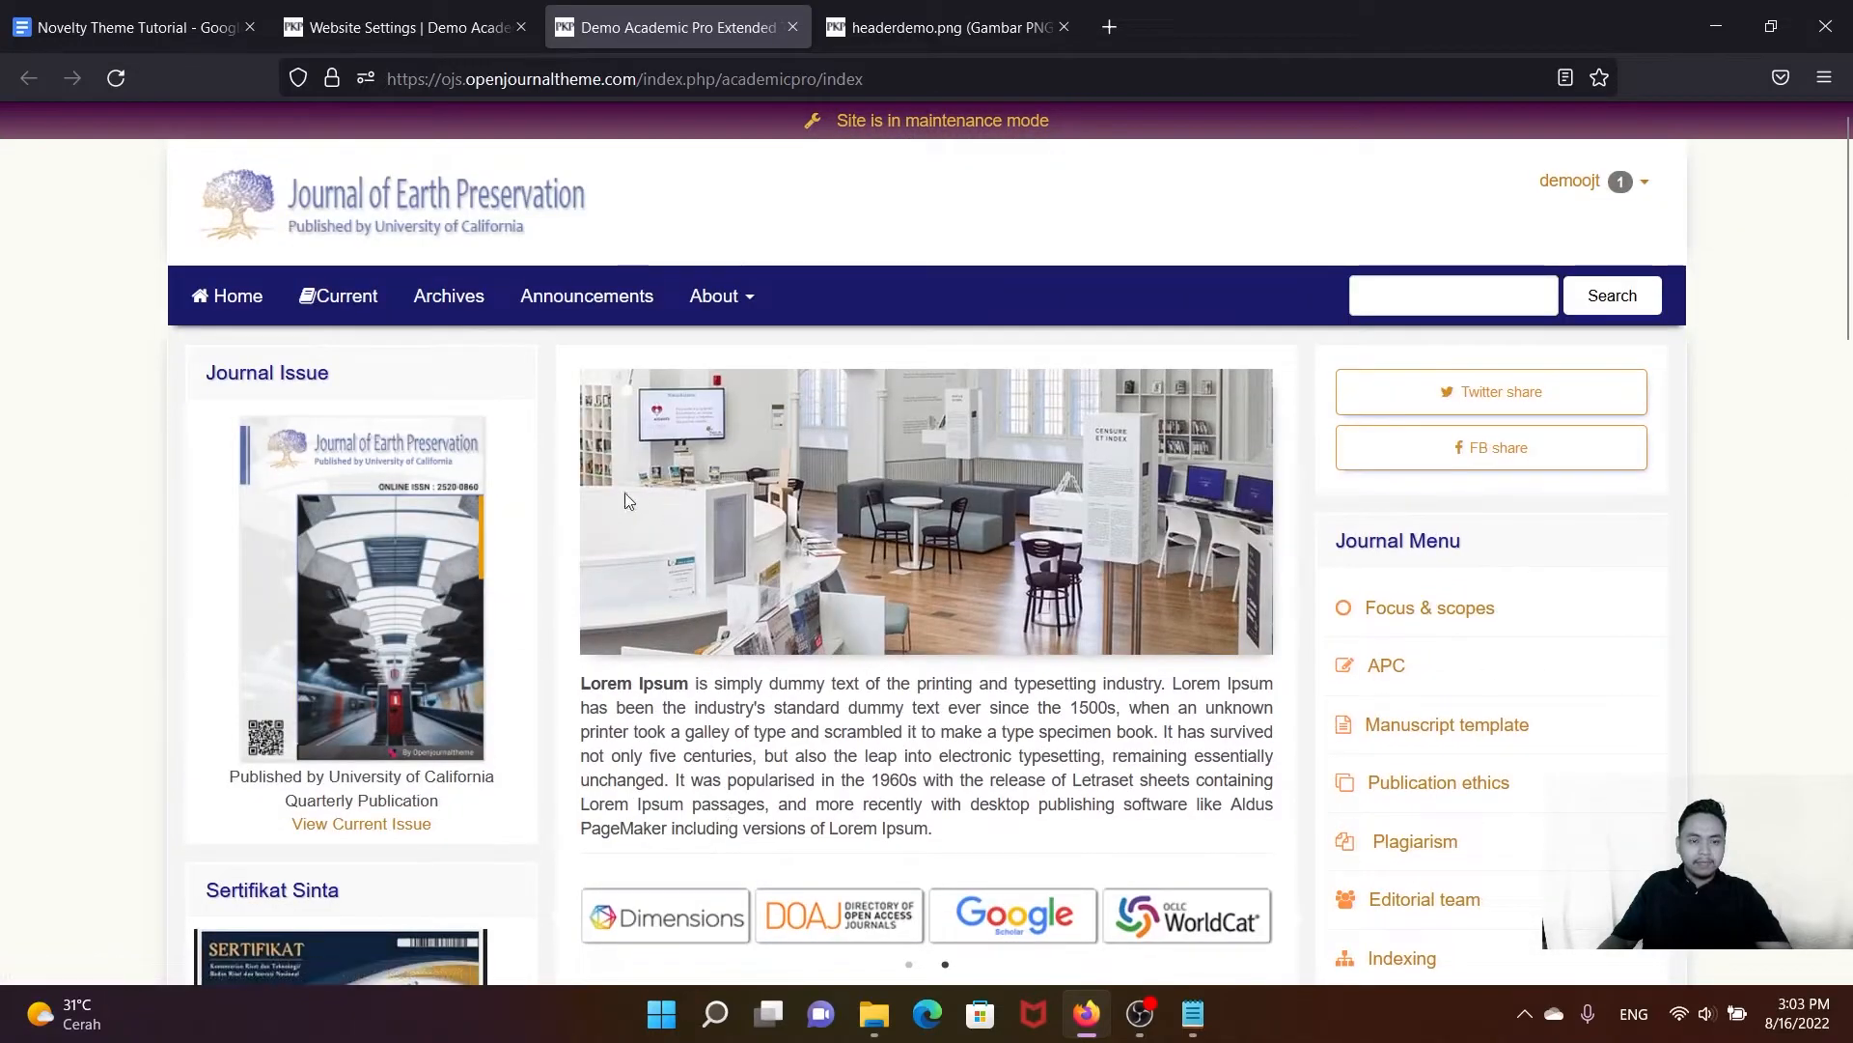
Step: Switch to Novelty.css in Notepad beside the homepage and examine its custom header and block panel background code
click(1193, 1013)
drag(788, 367, 1059, 360)
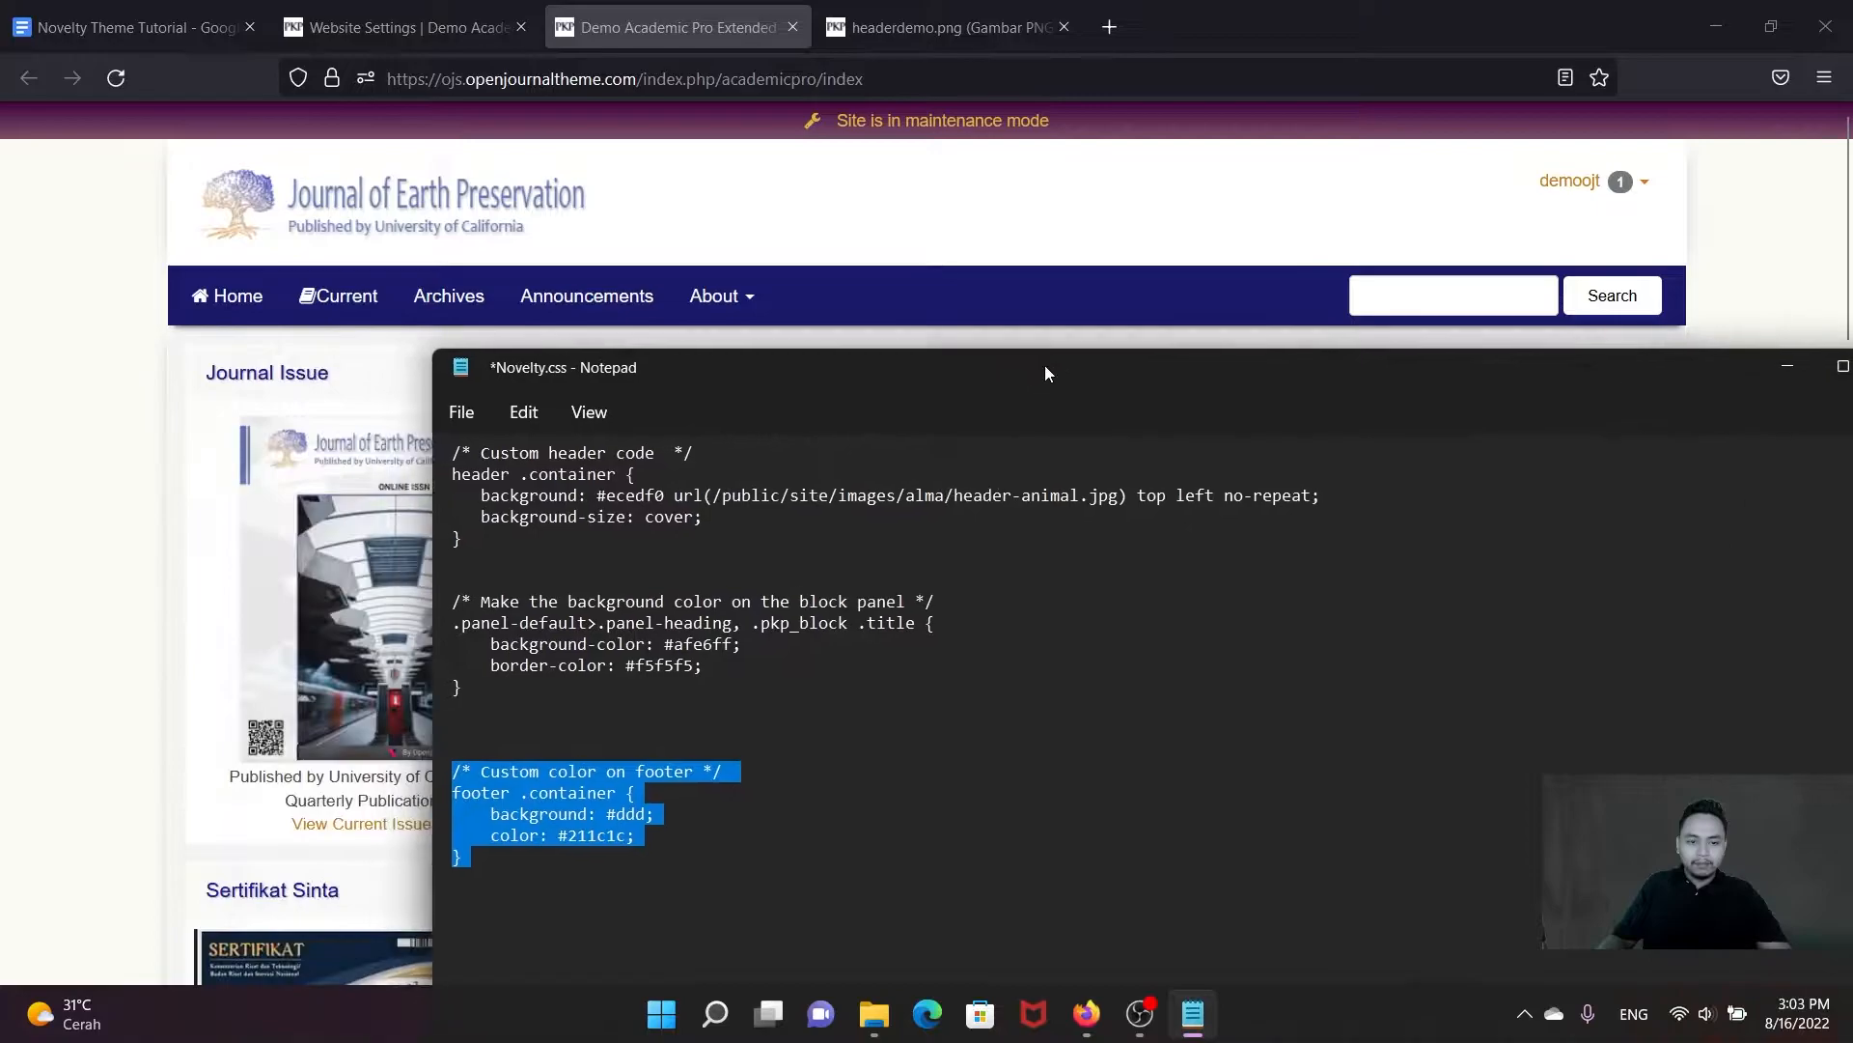
drag(744, 351, 1151, 252)
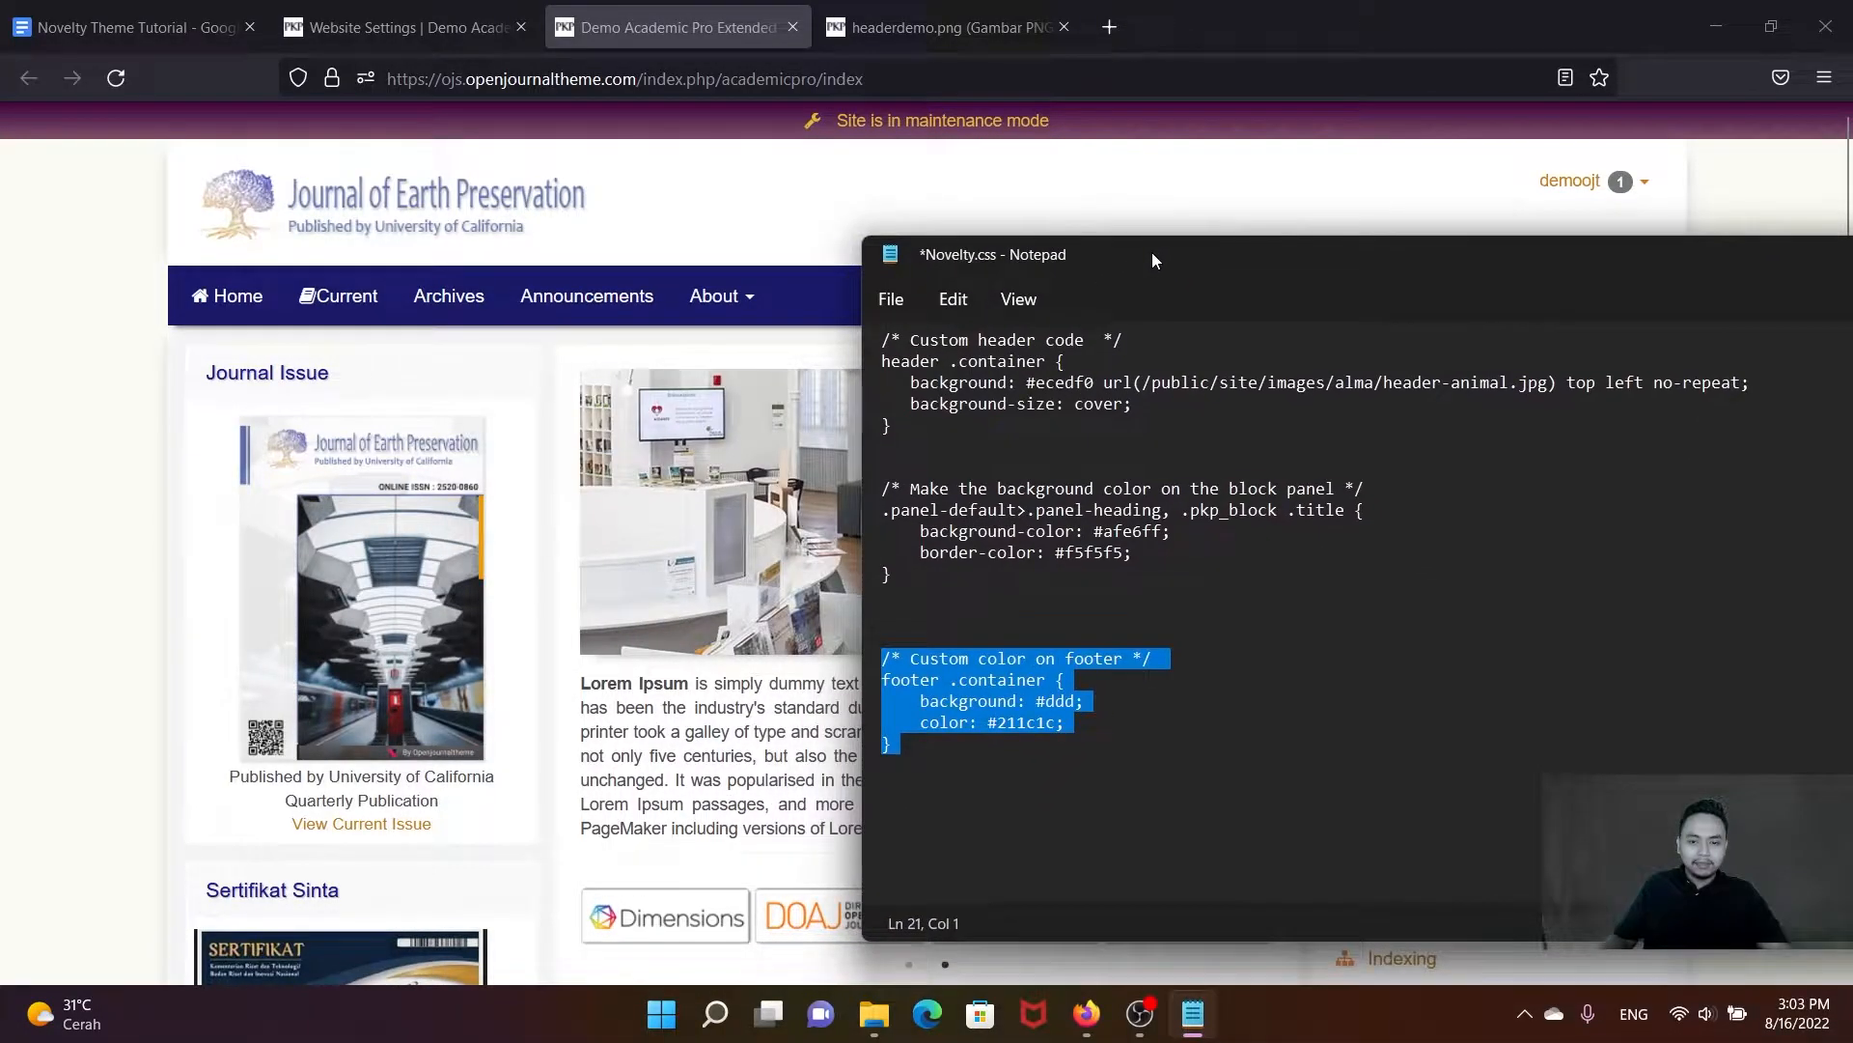
click(956, 447)
drag(893, 427, 880, 340)
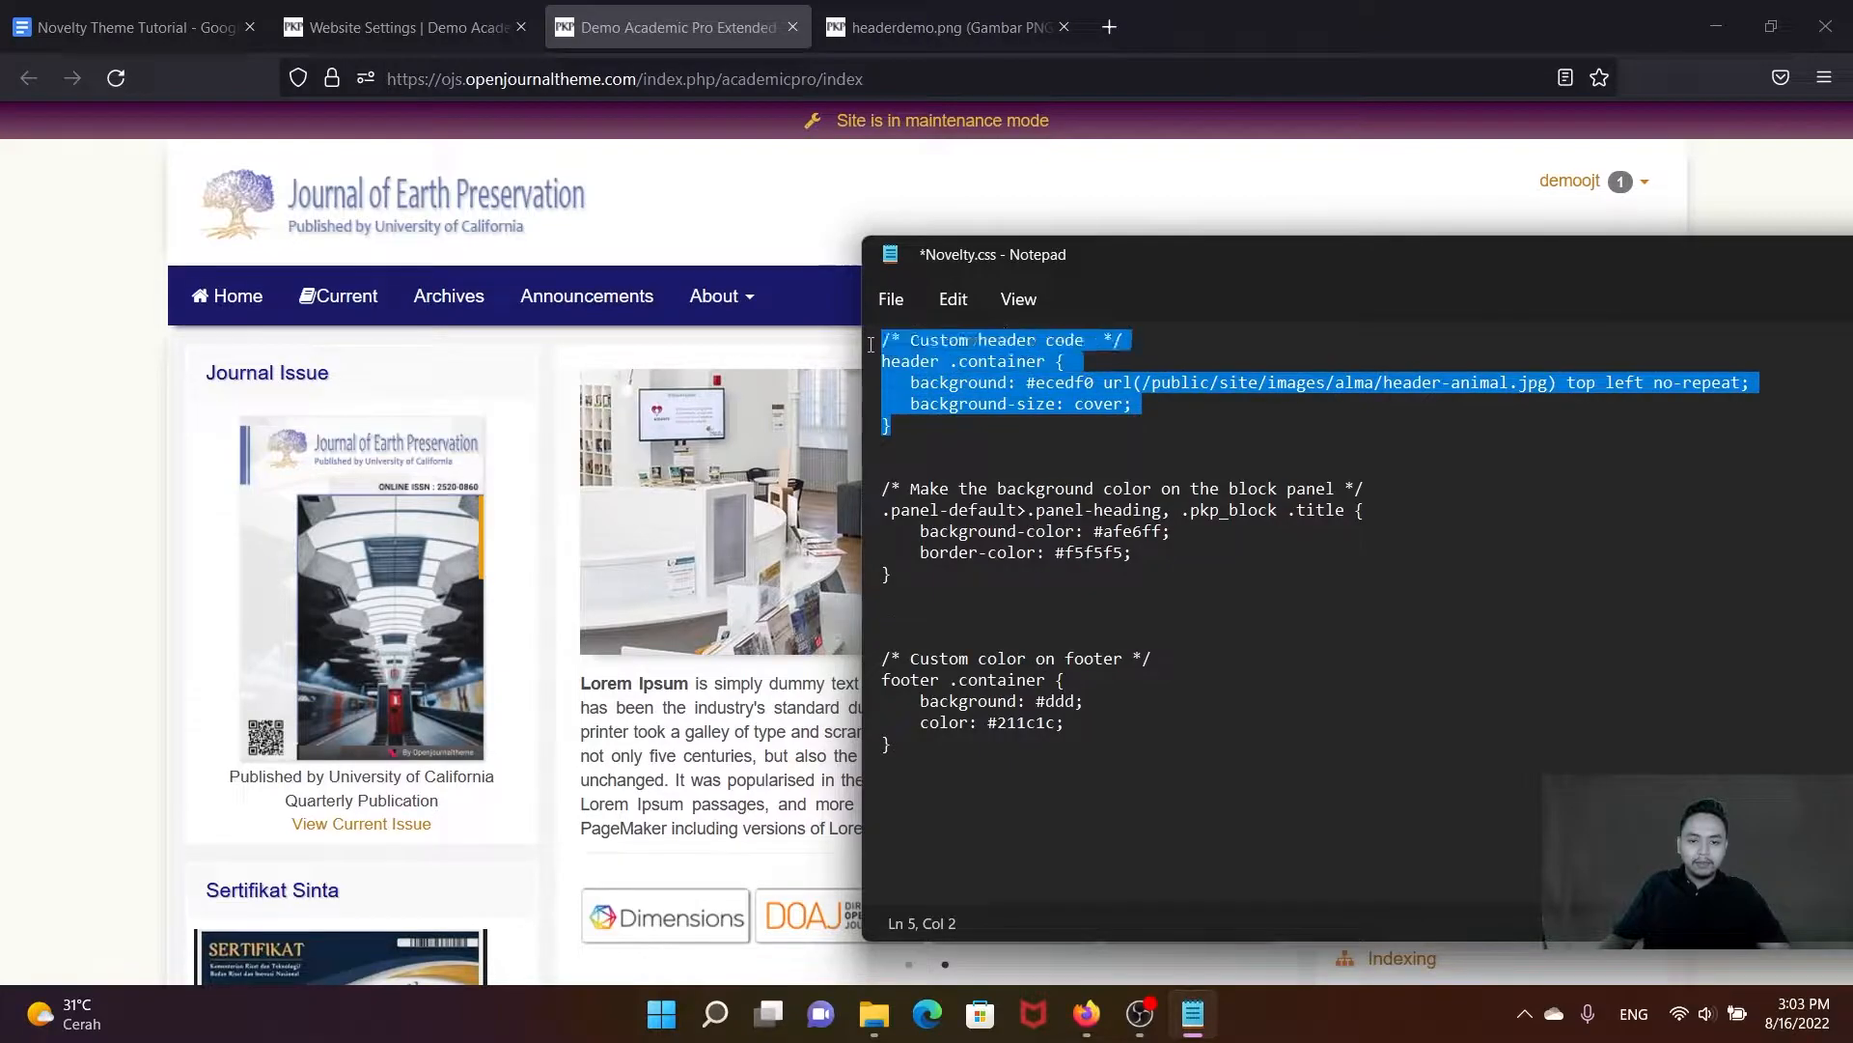
click(1011, 637)
drag(892, 576, 867, 495)
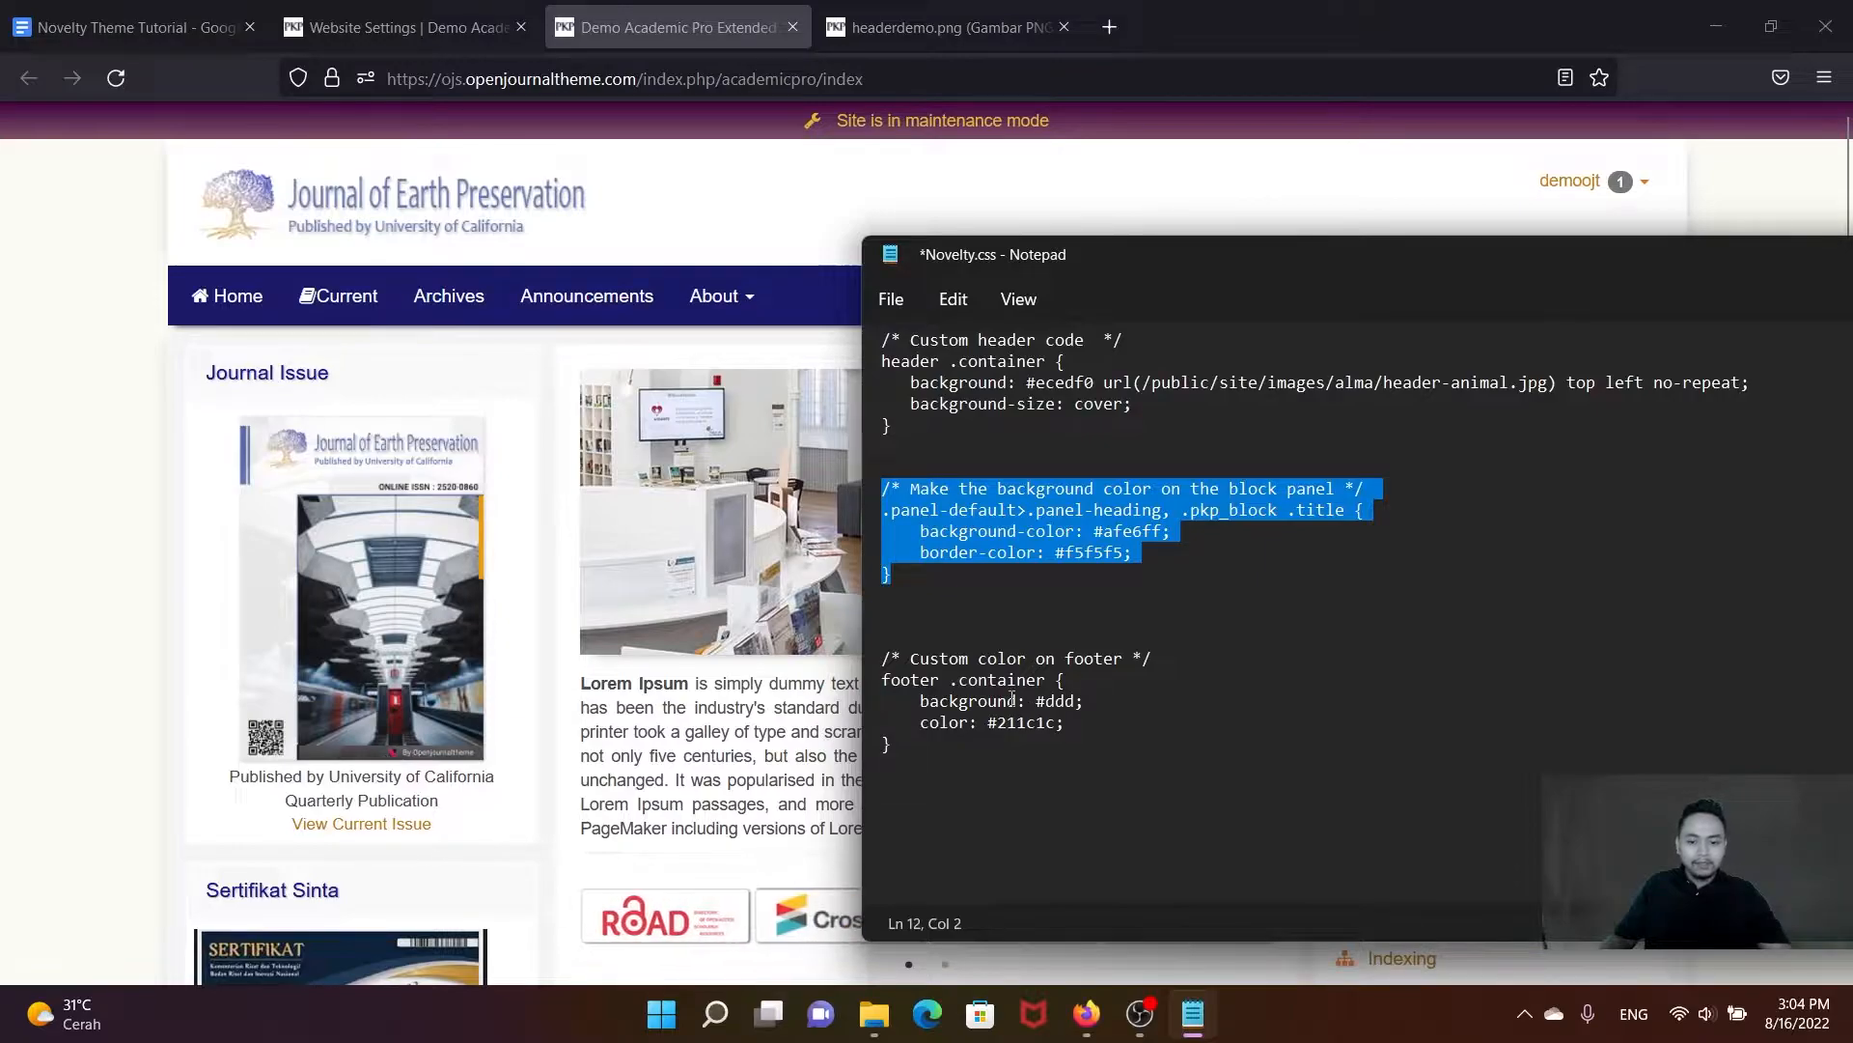
Step: Examine the custom footer color code in Novelty.css against the footer of the journal homepage
scroll(536, 652, down, 10)
scroll(557, 655, down, 5)
drag(904, 746, 853, 668)
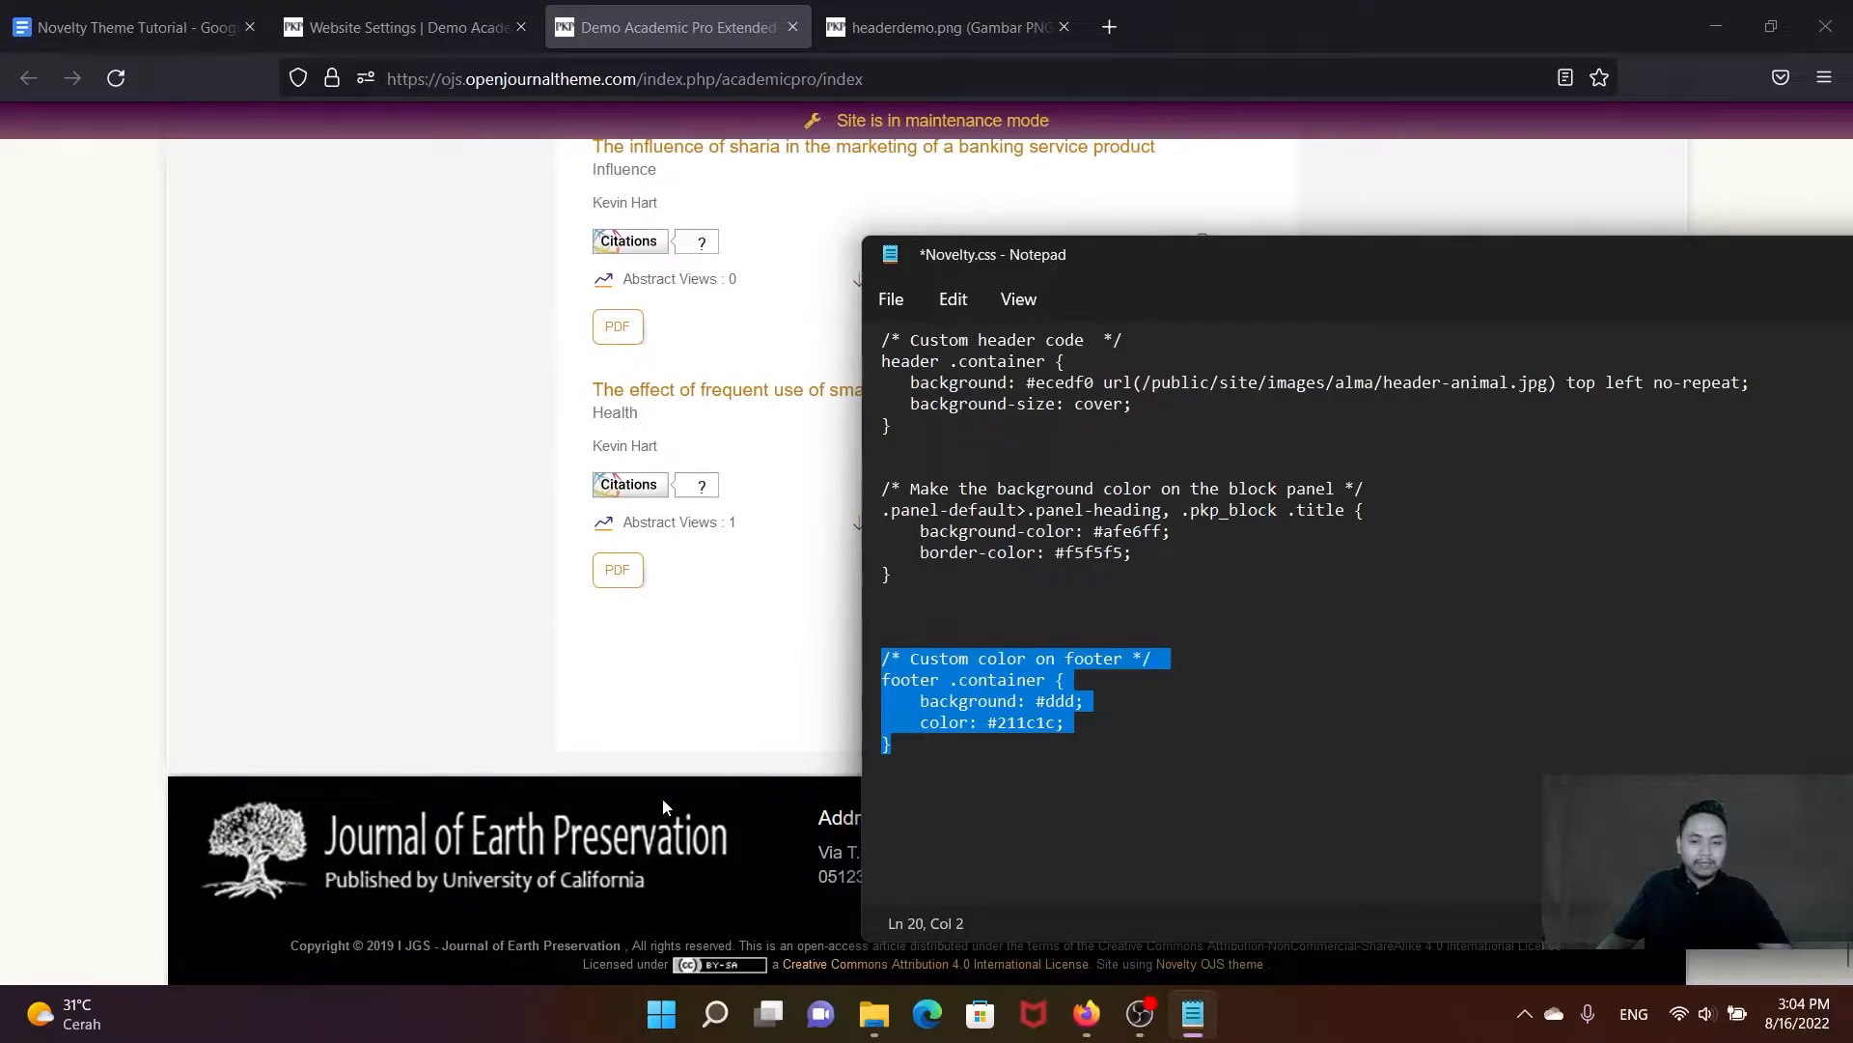
scroll(516, 709, up, 15)
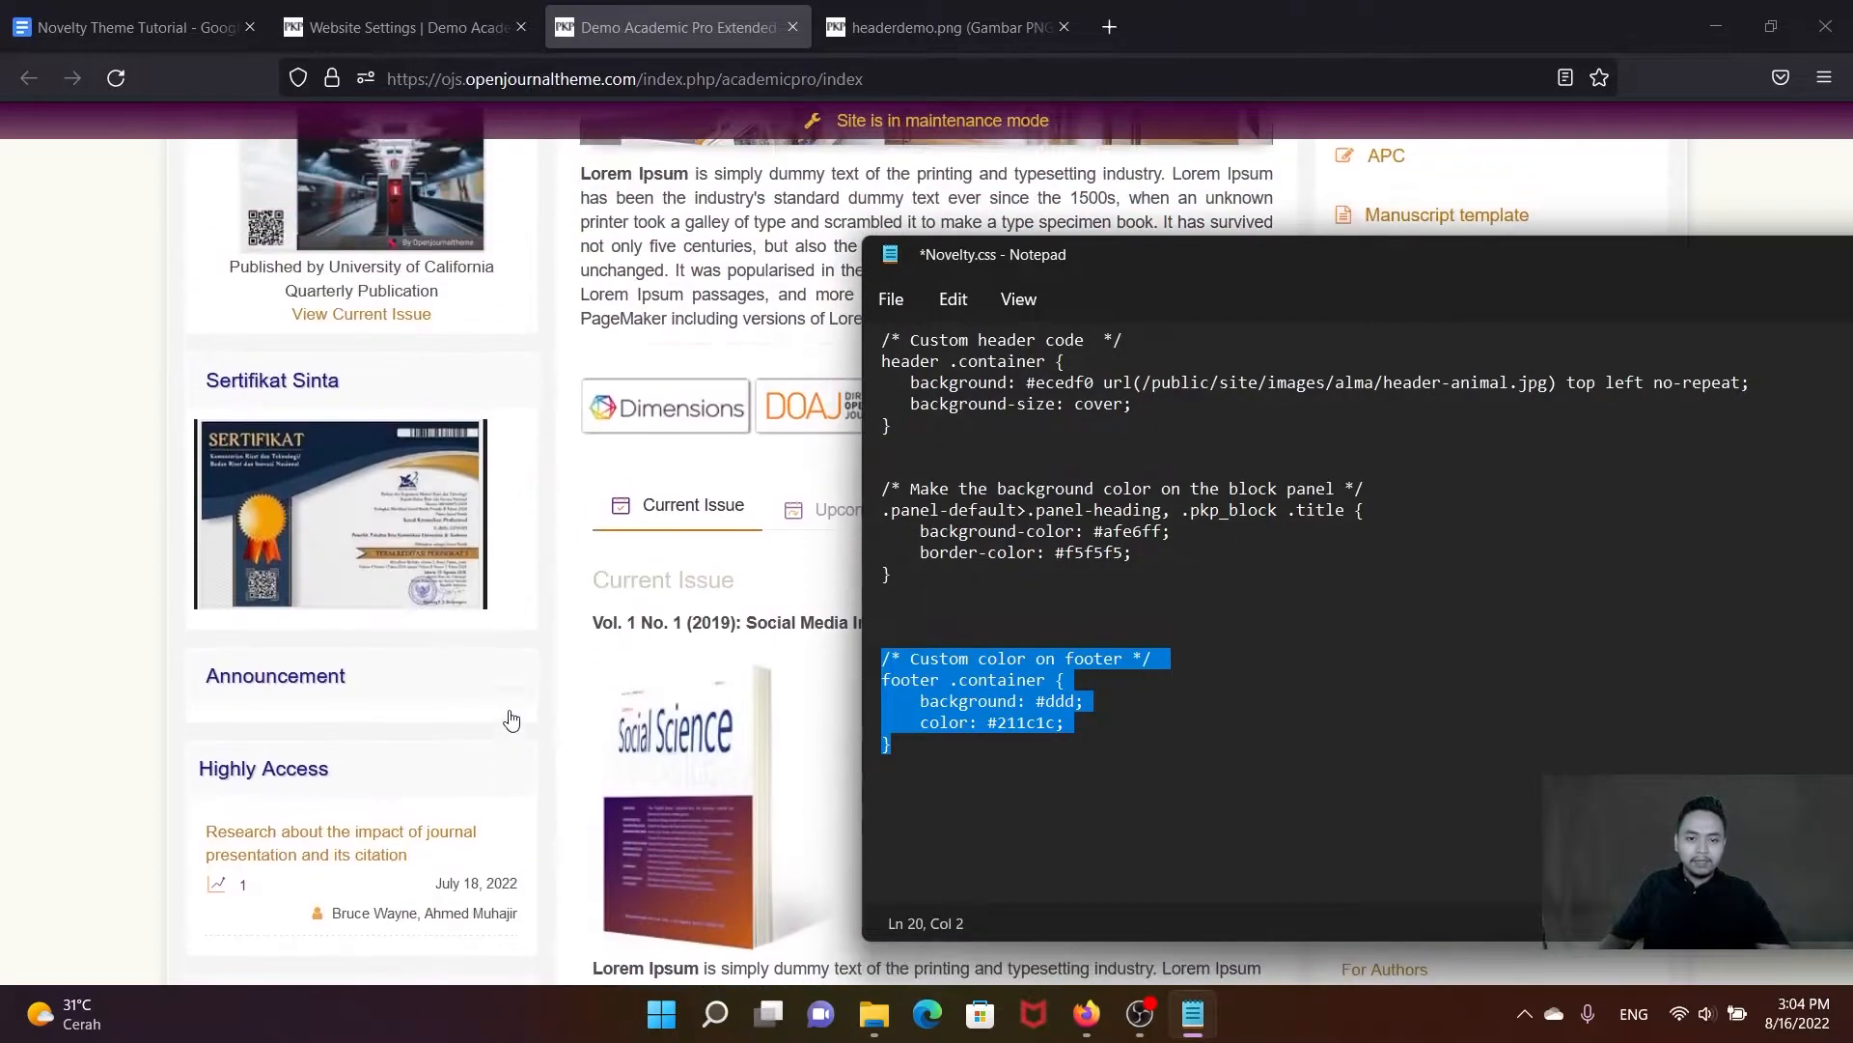
scroll(967, 703, up, 1)
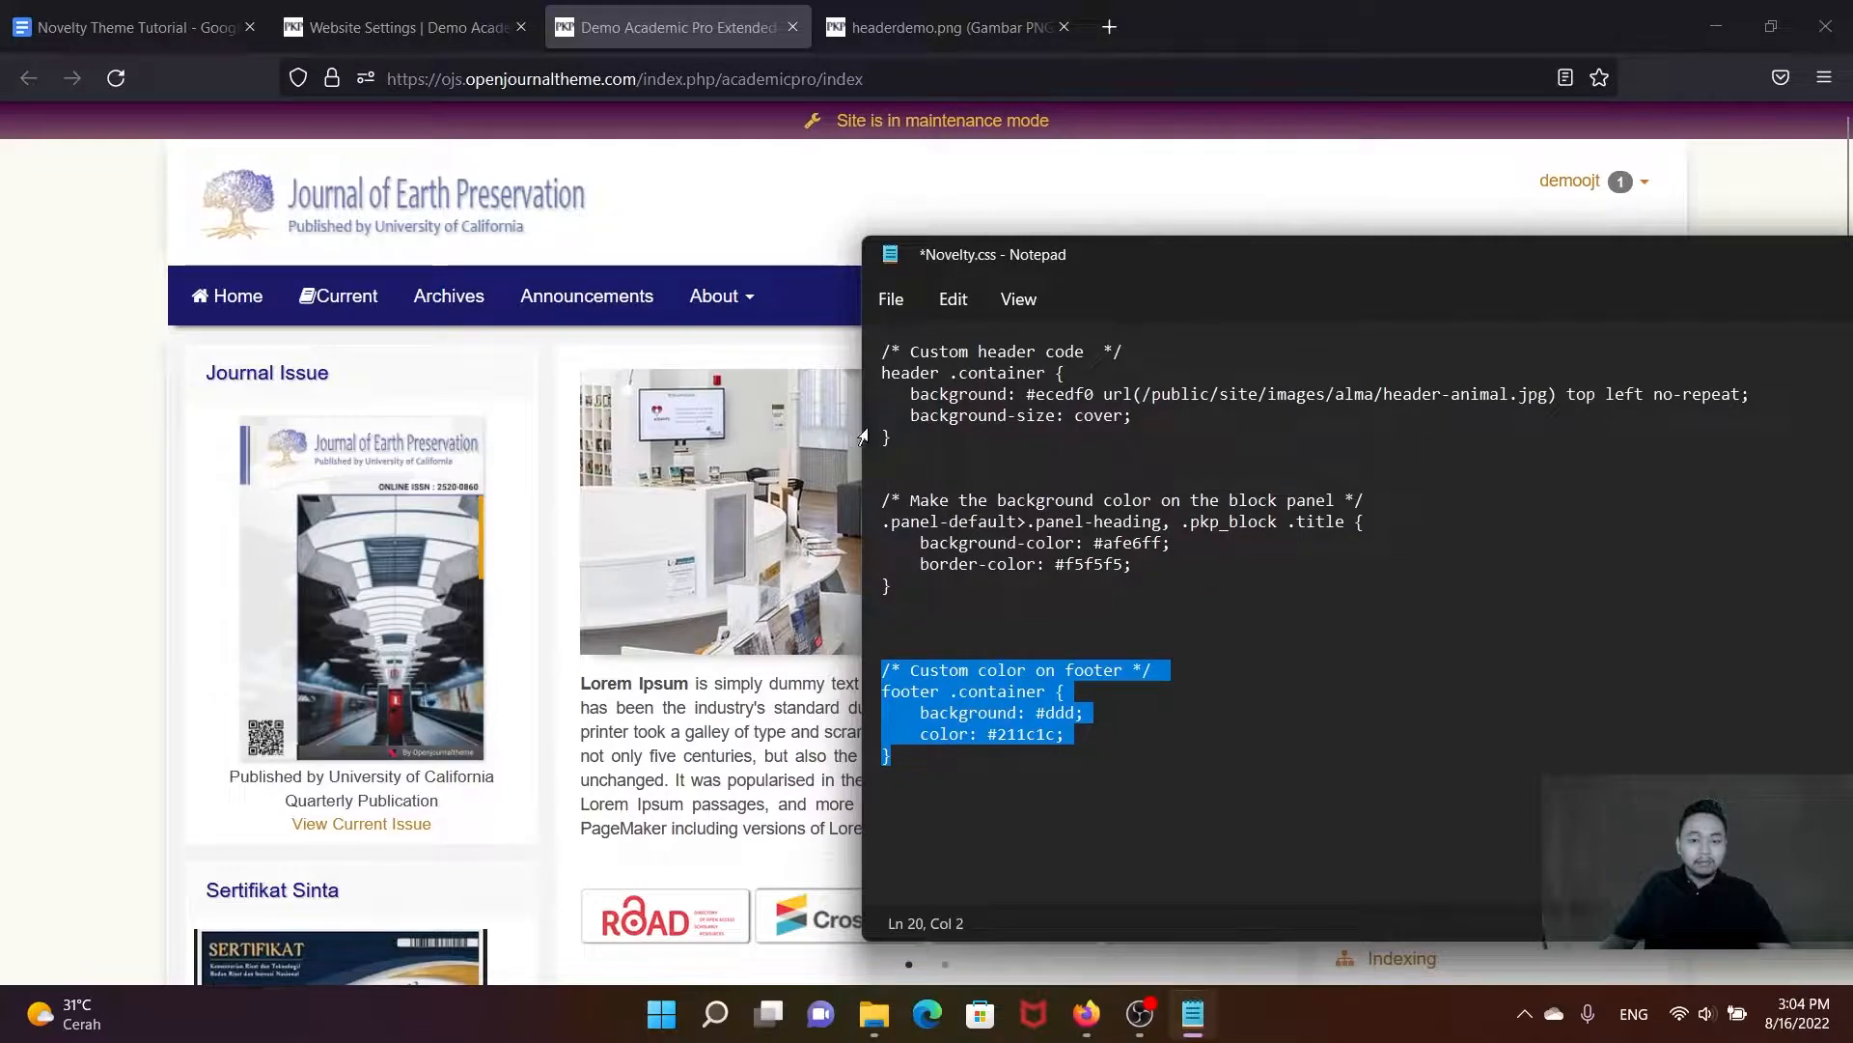
Step: Show the journal's Website Settings page with the Novelty.css window placed clear of the Journal style sheet section
click(449, 29)
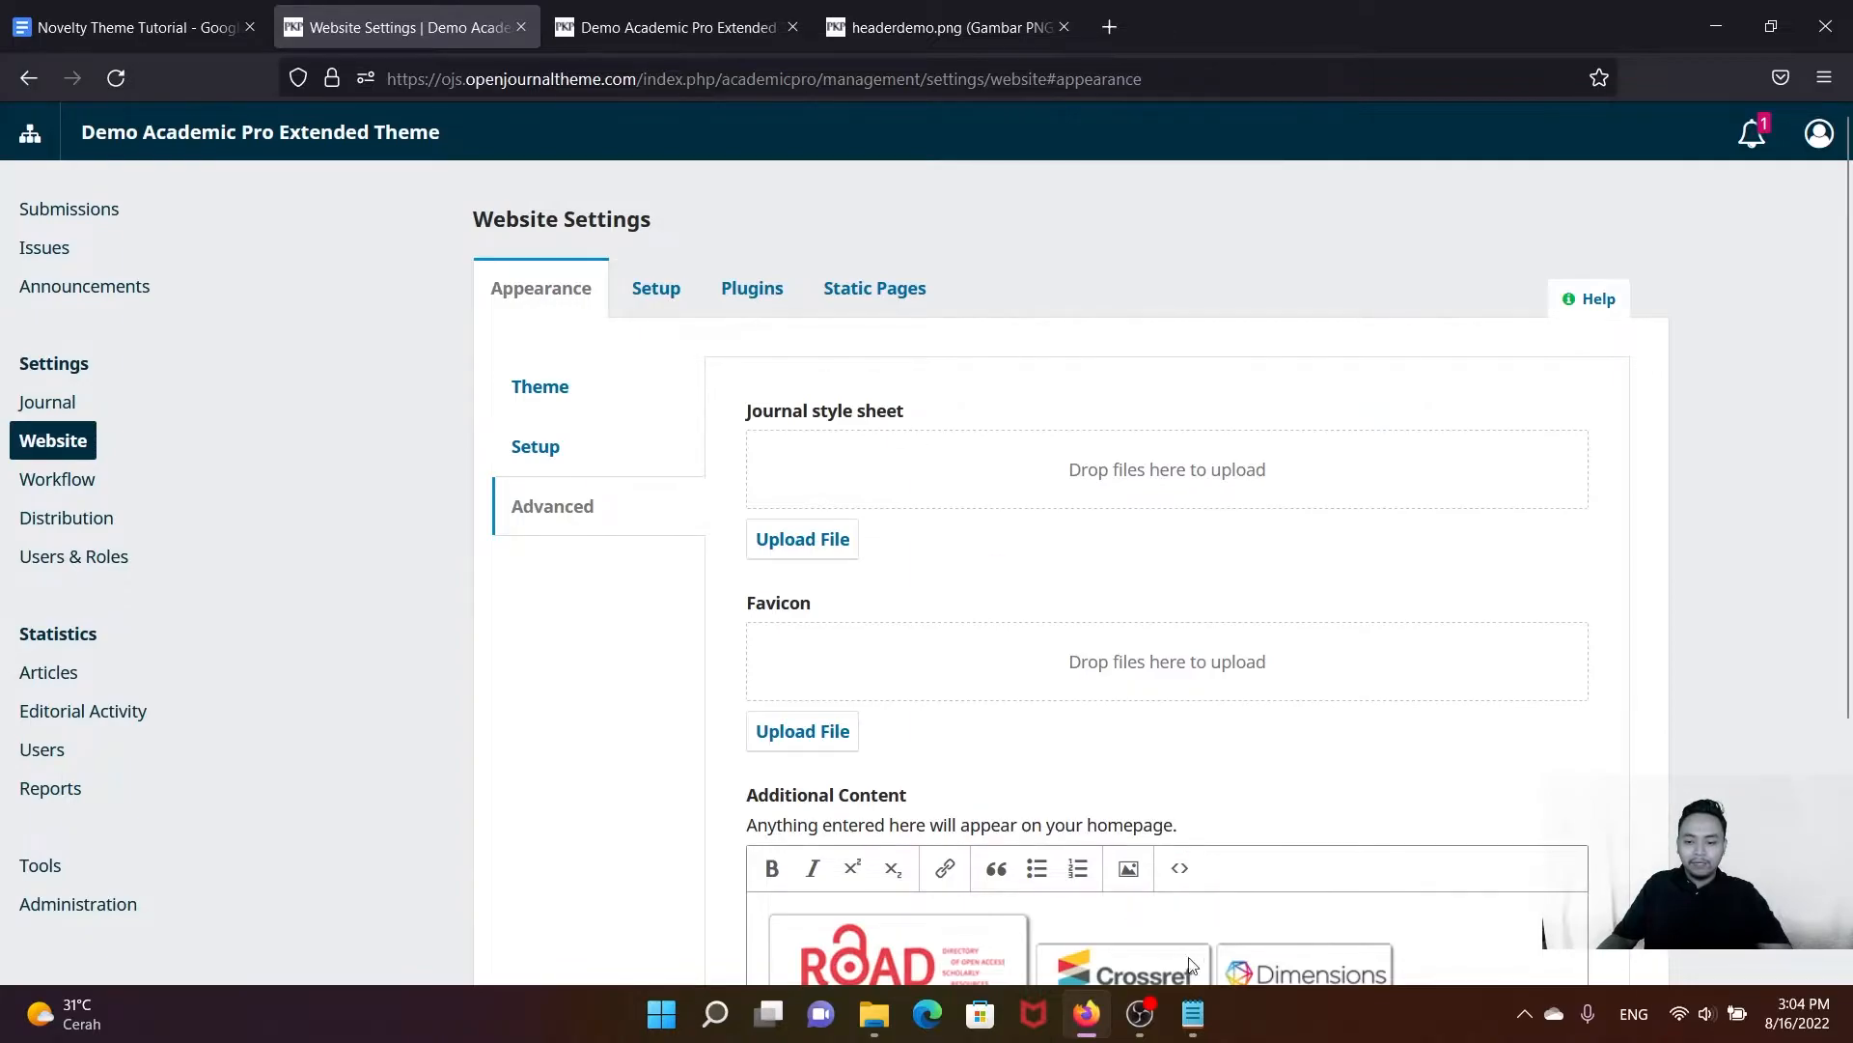
click(1197, 1019)
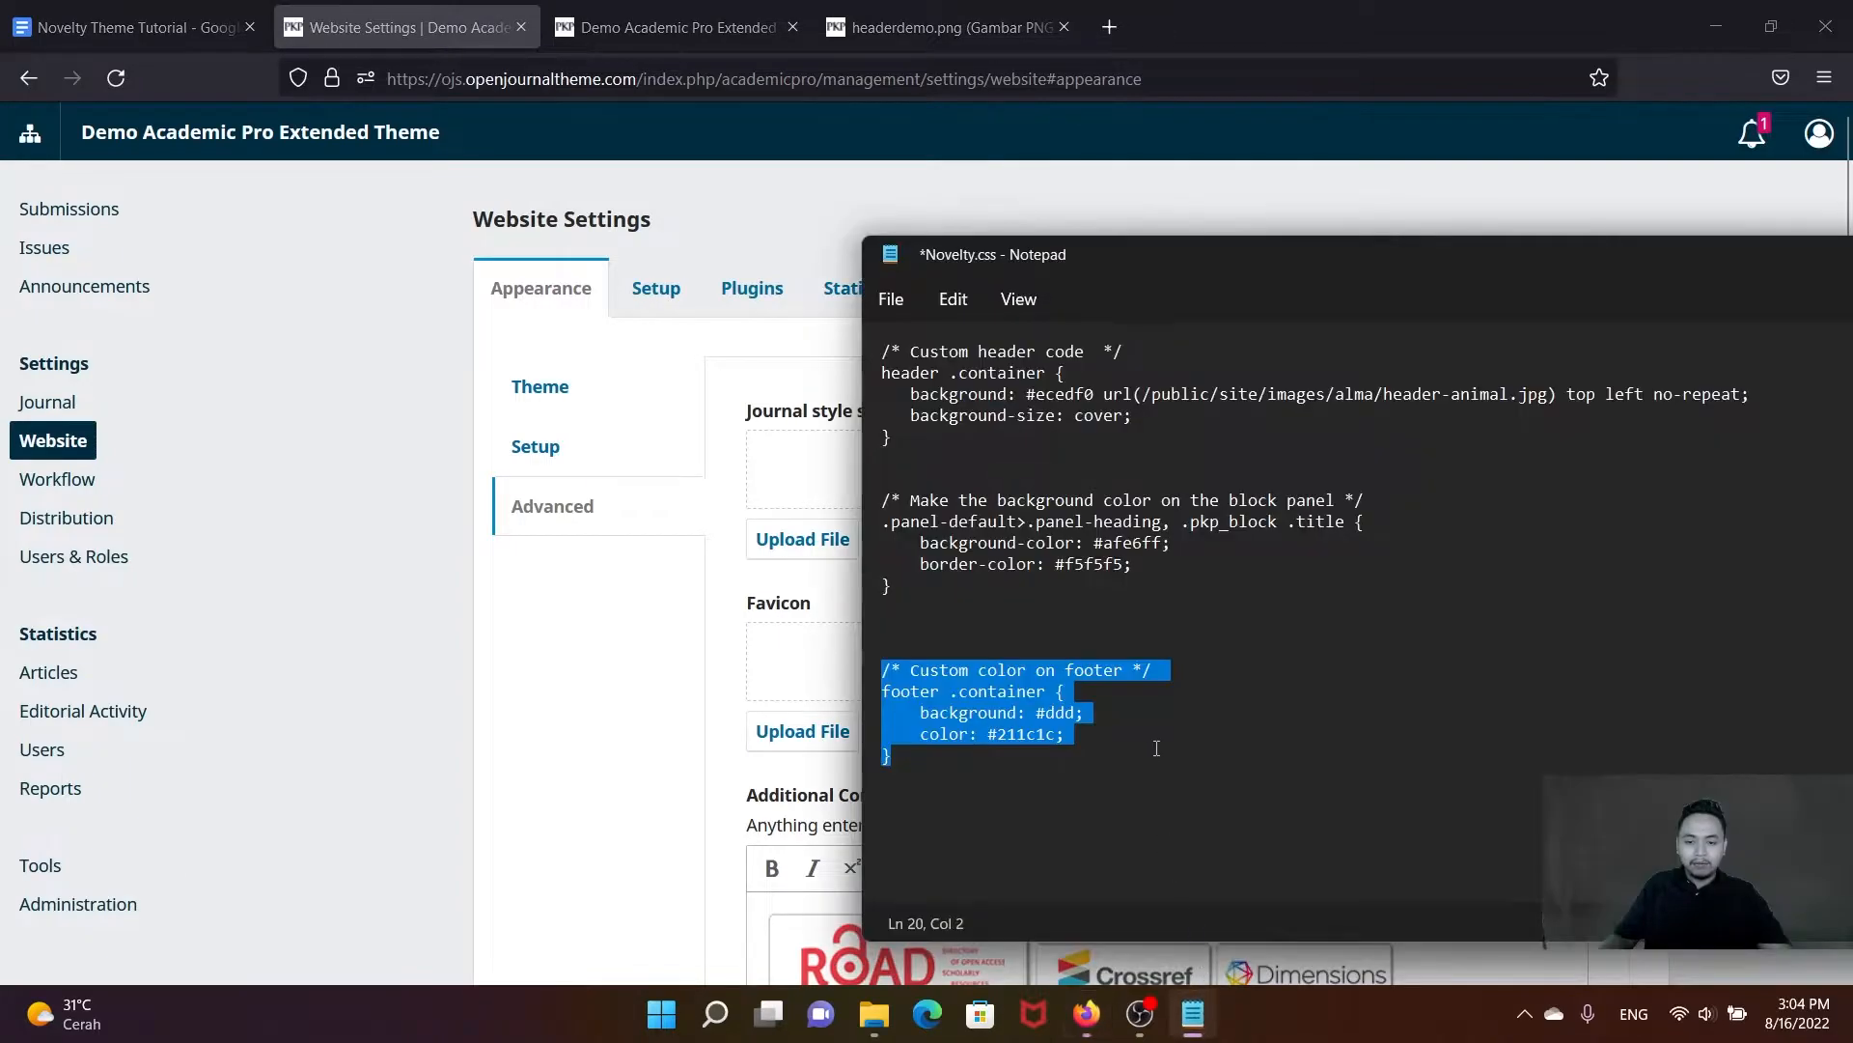
click(1134, 623)
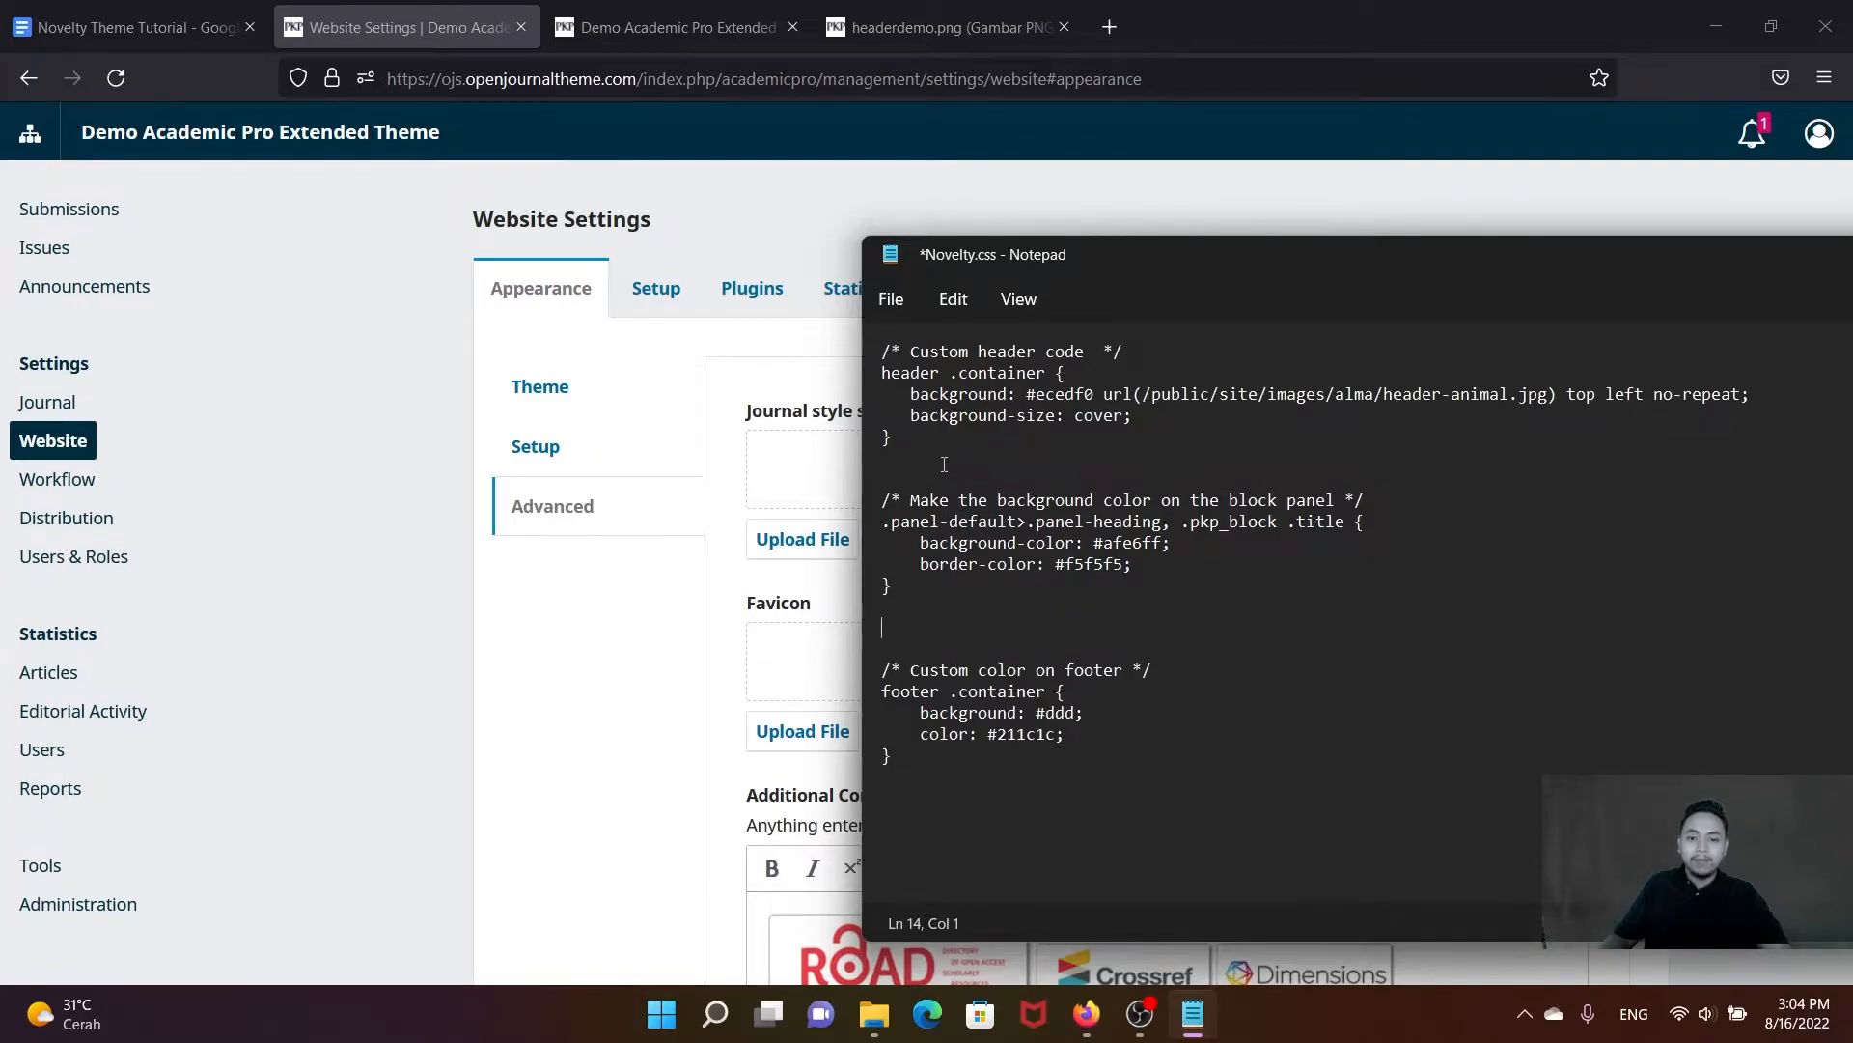
drag(1132, 268, 1332, 332)
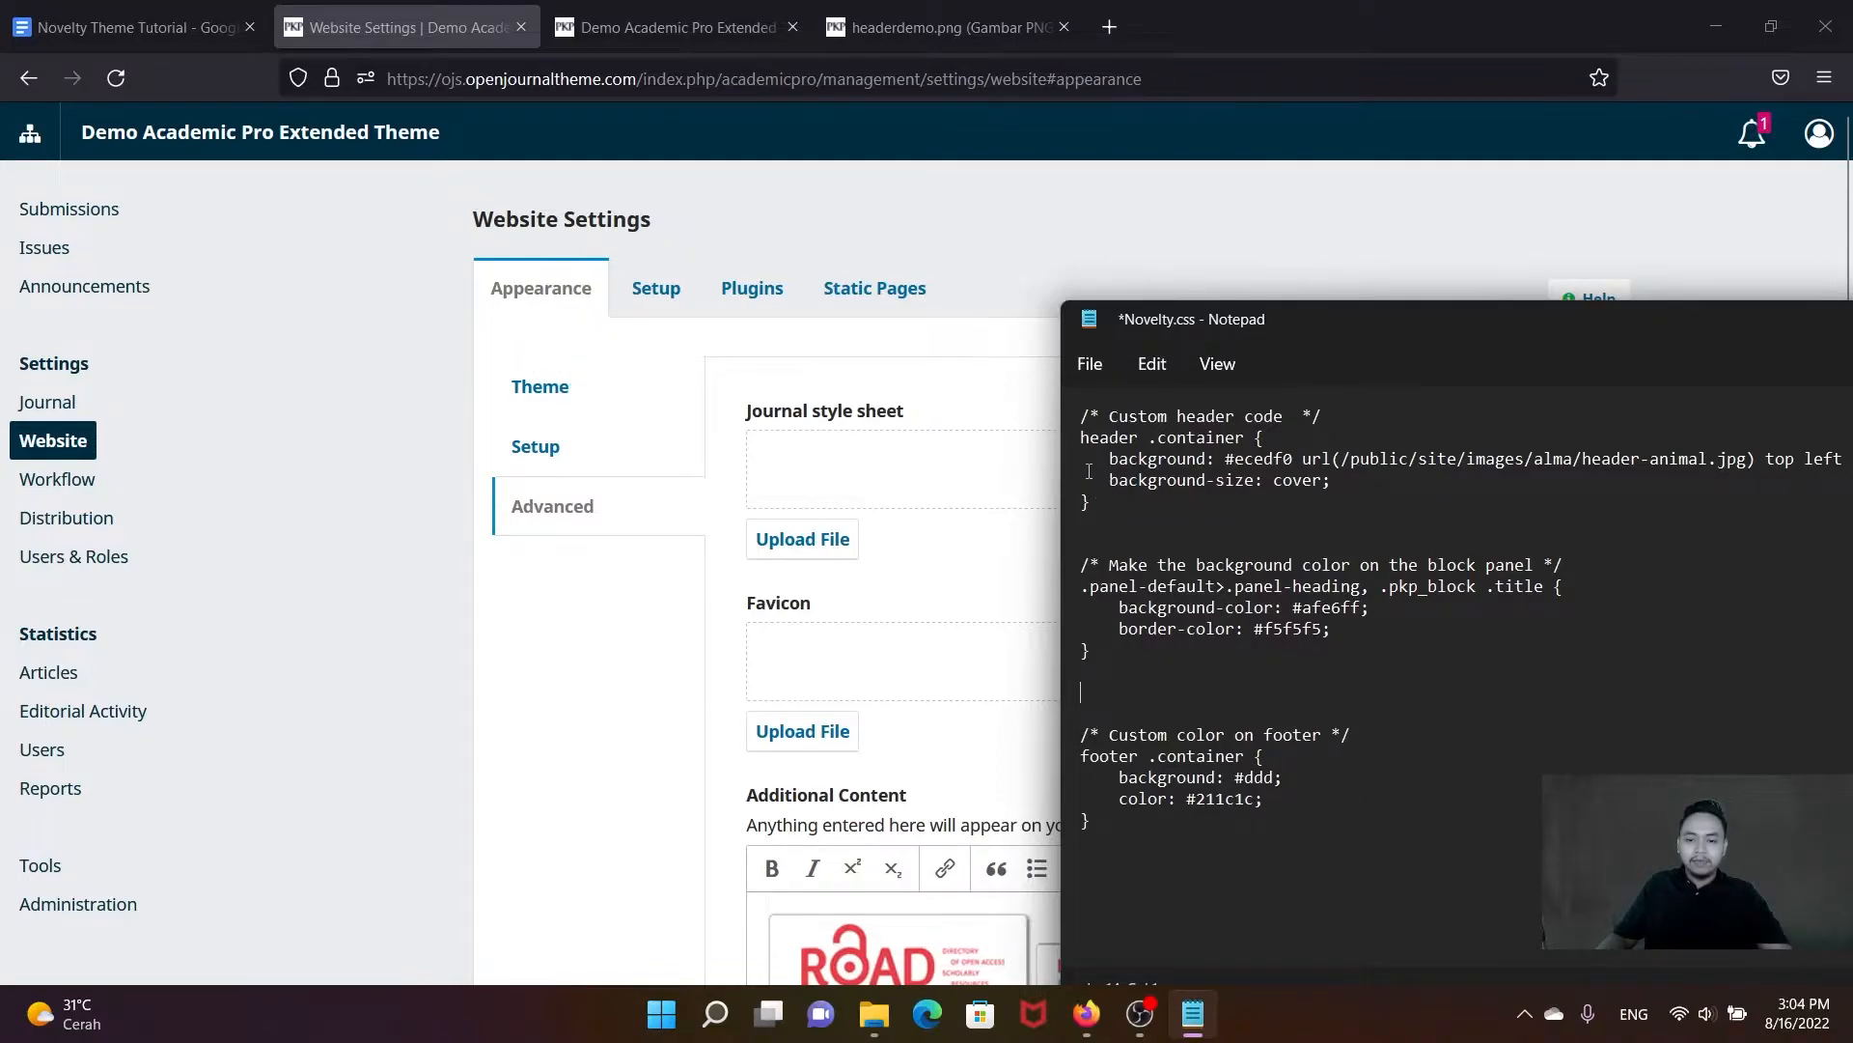
Step: Review the custom header code in Novelty.css alongside the Journal style sheet upload area
drag(1082, 415, 1093, 502)
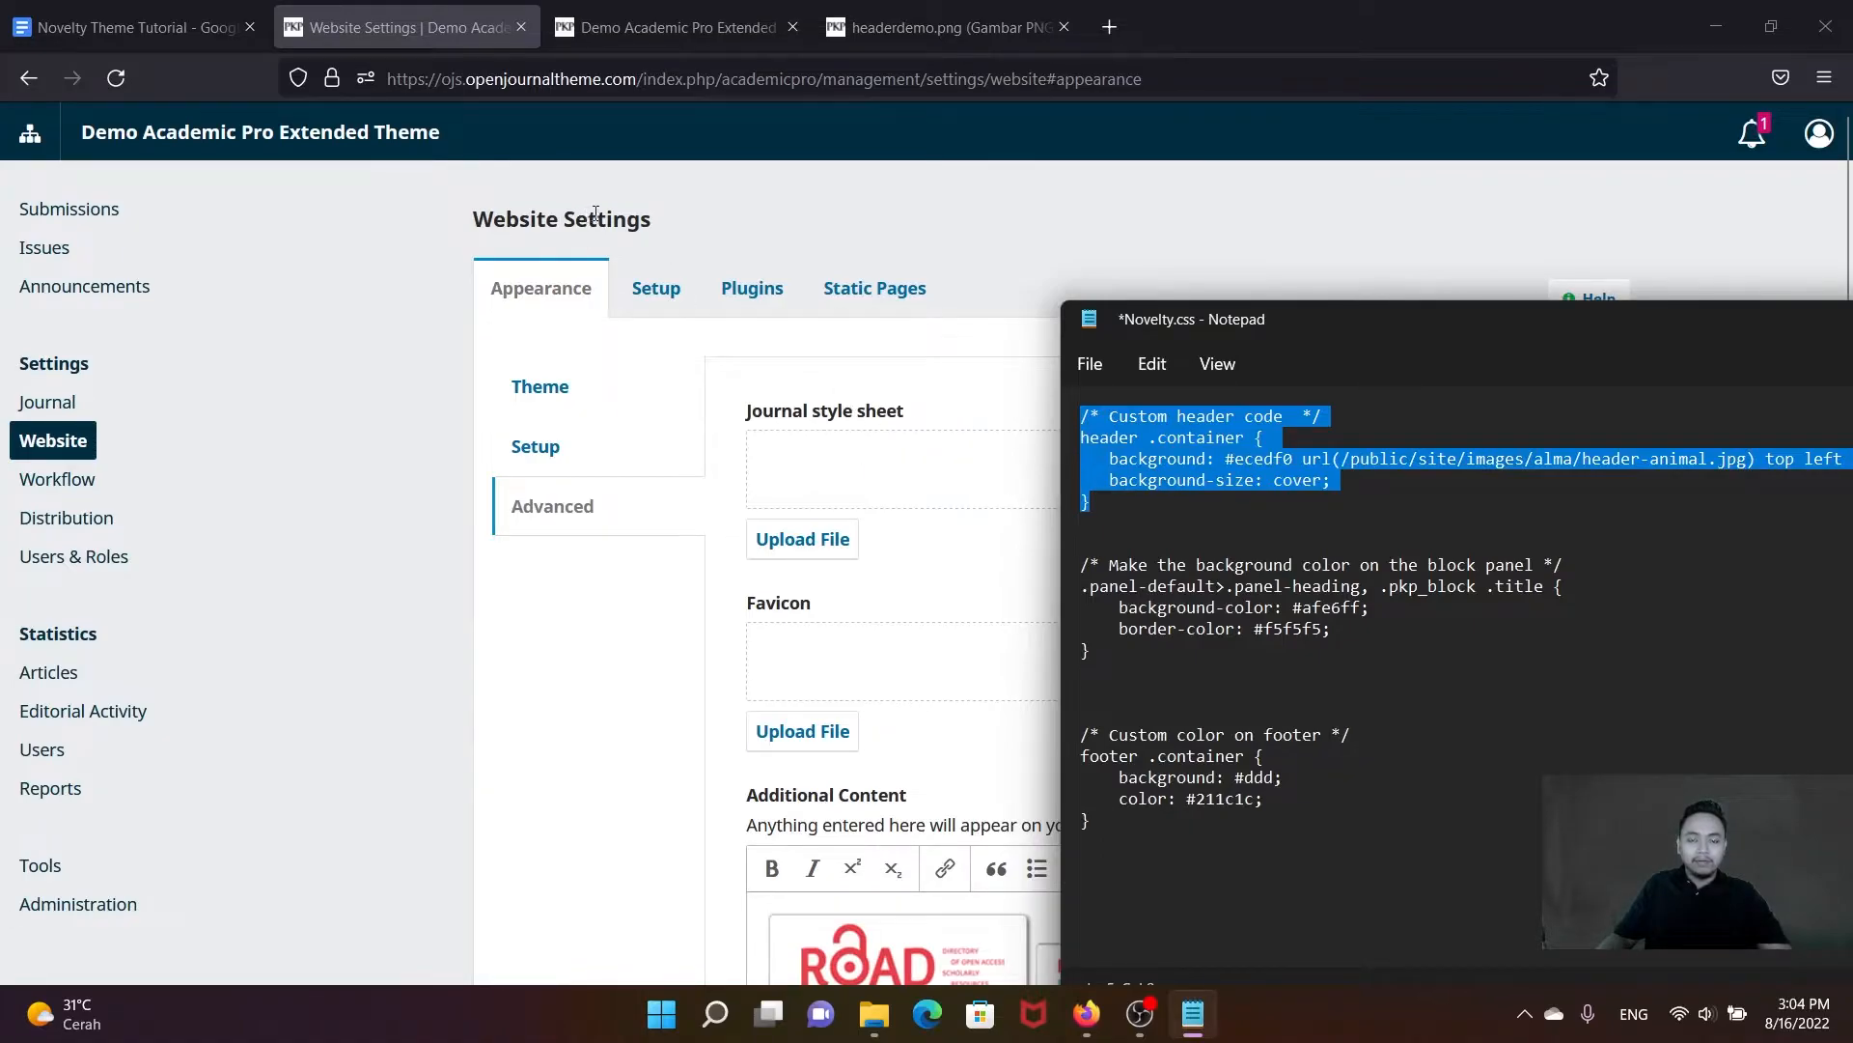
drag(1403, 315, 1413, 446)
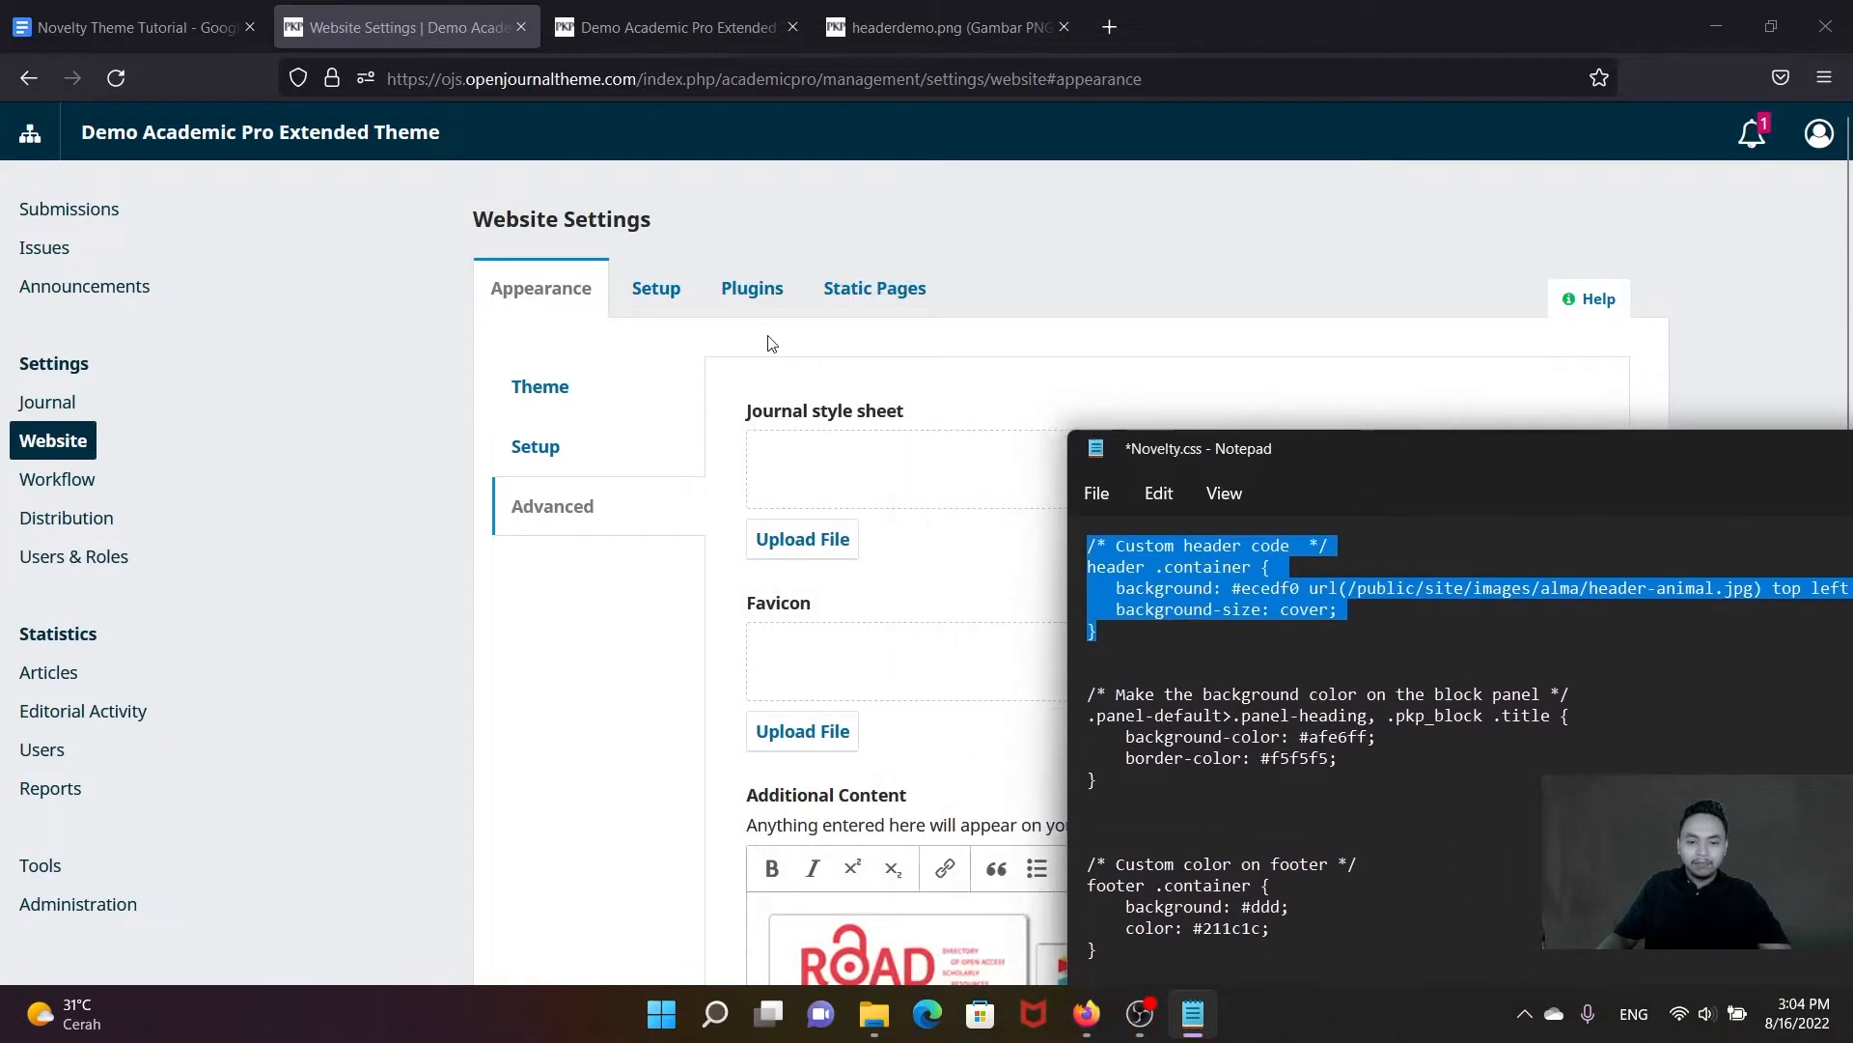
scroll(743, 391, down, 1)
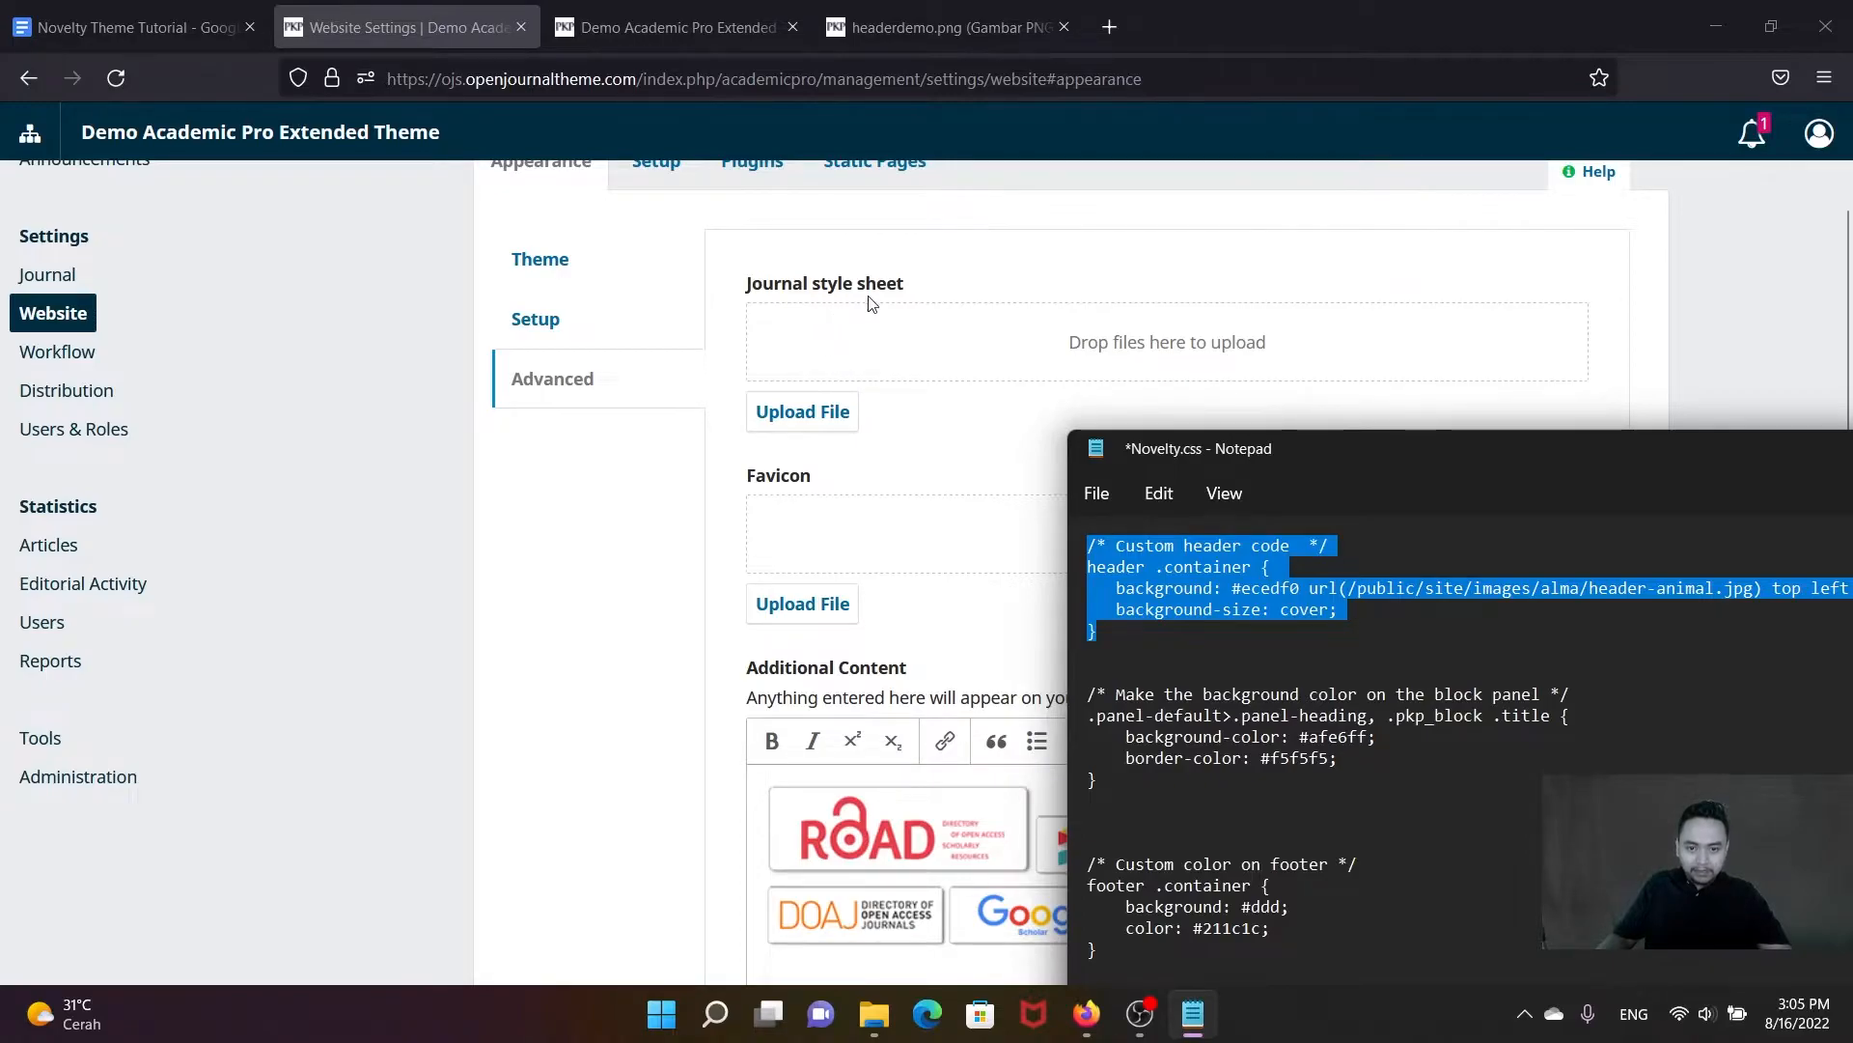
drag(1309, 443, 1237, 242)
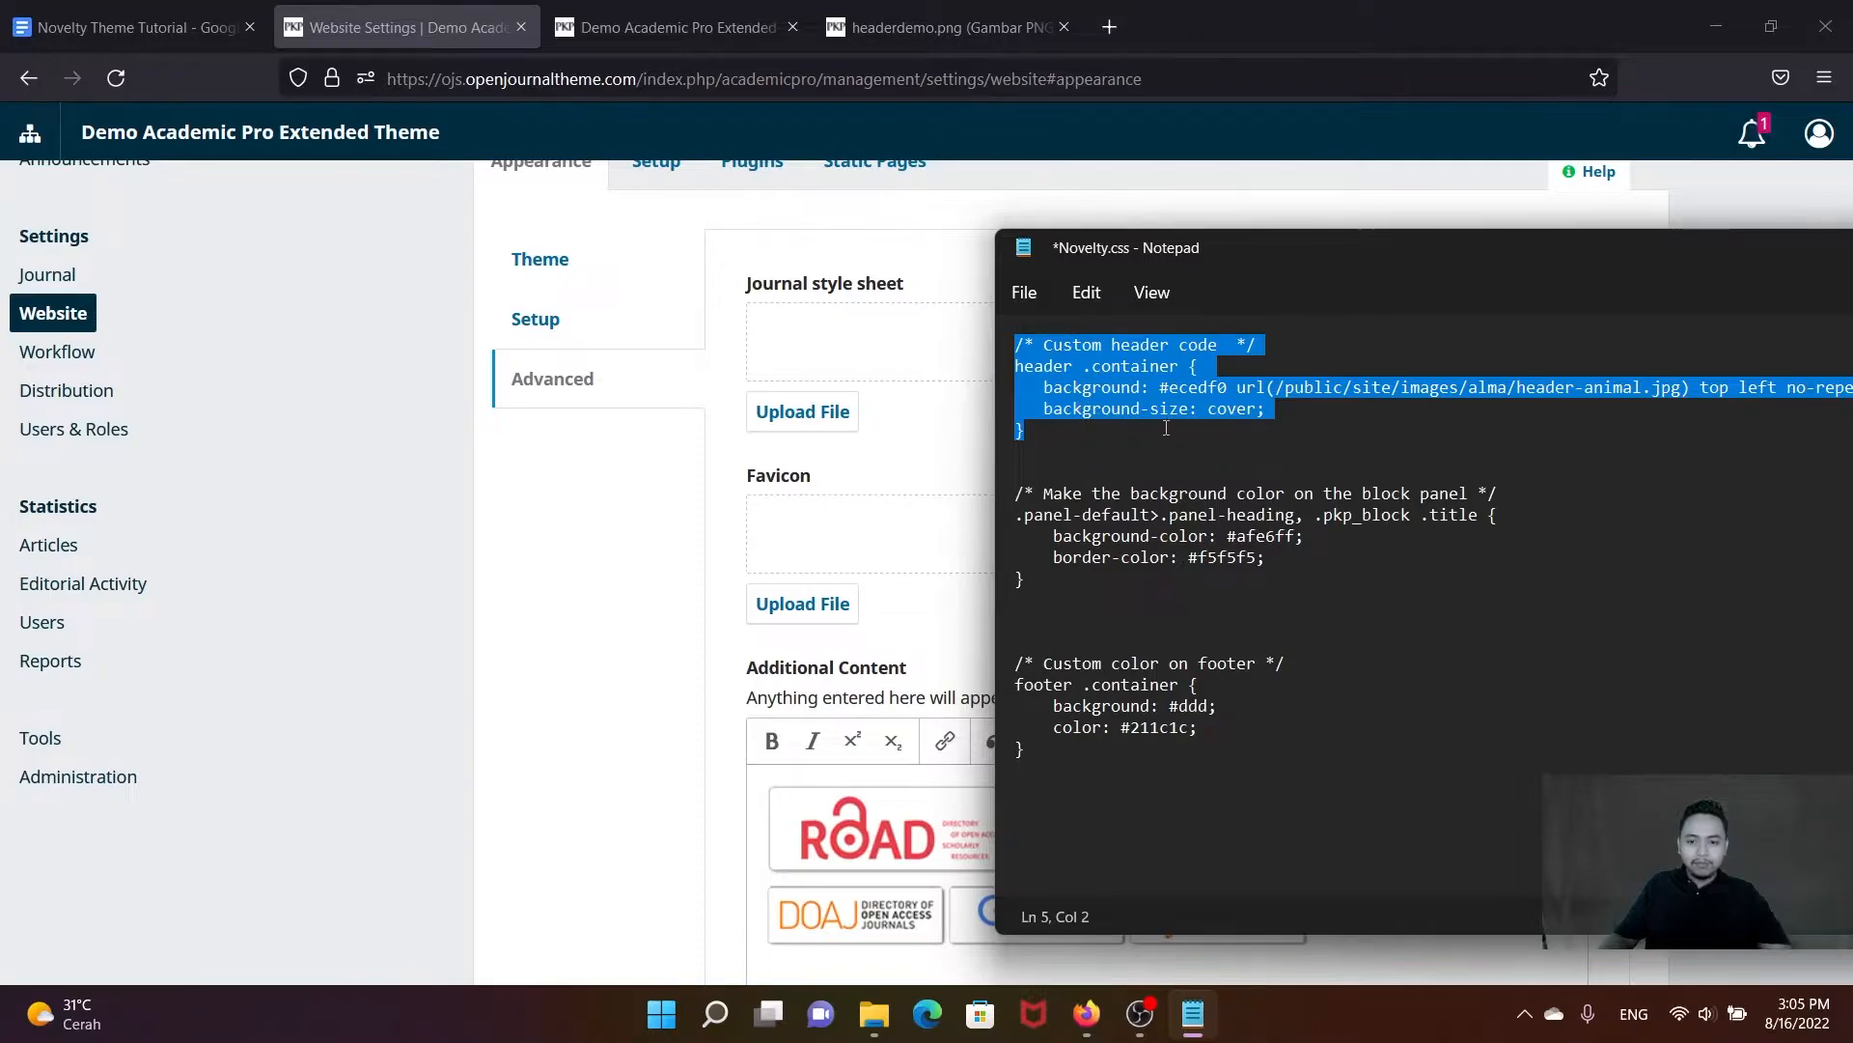
click(1166, 428)
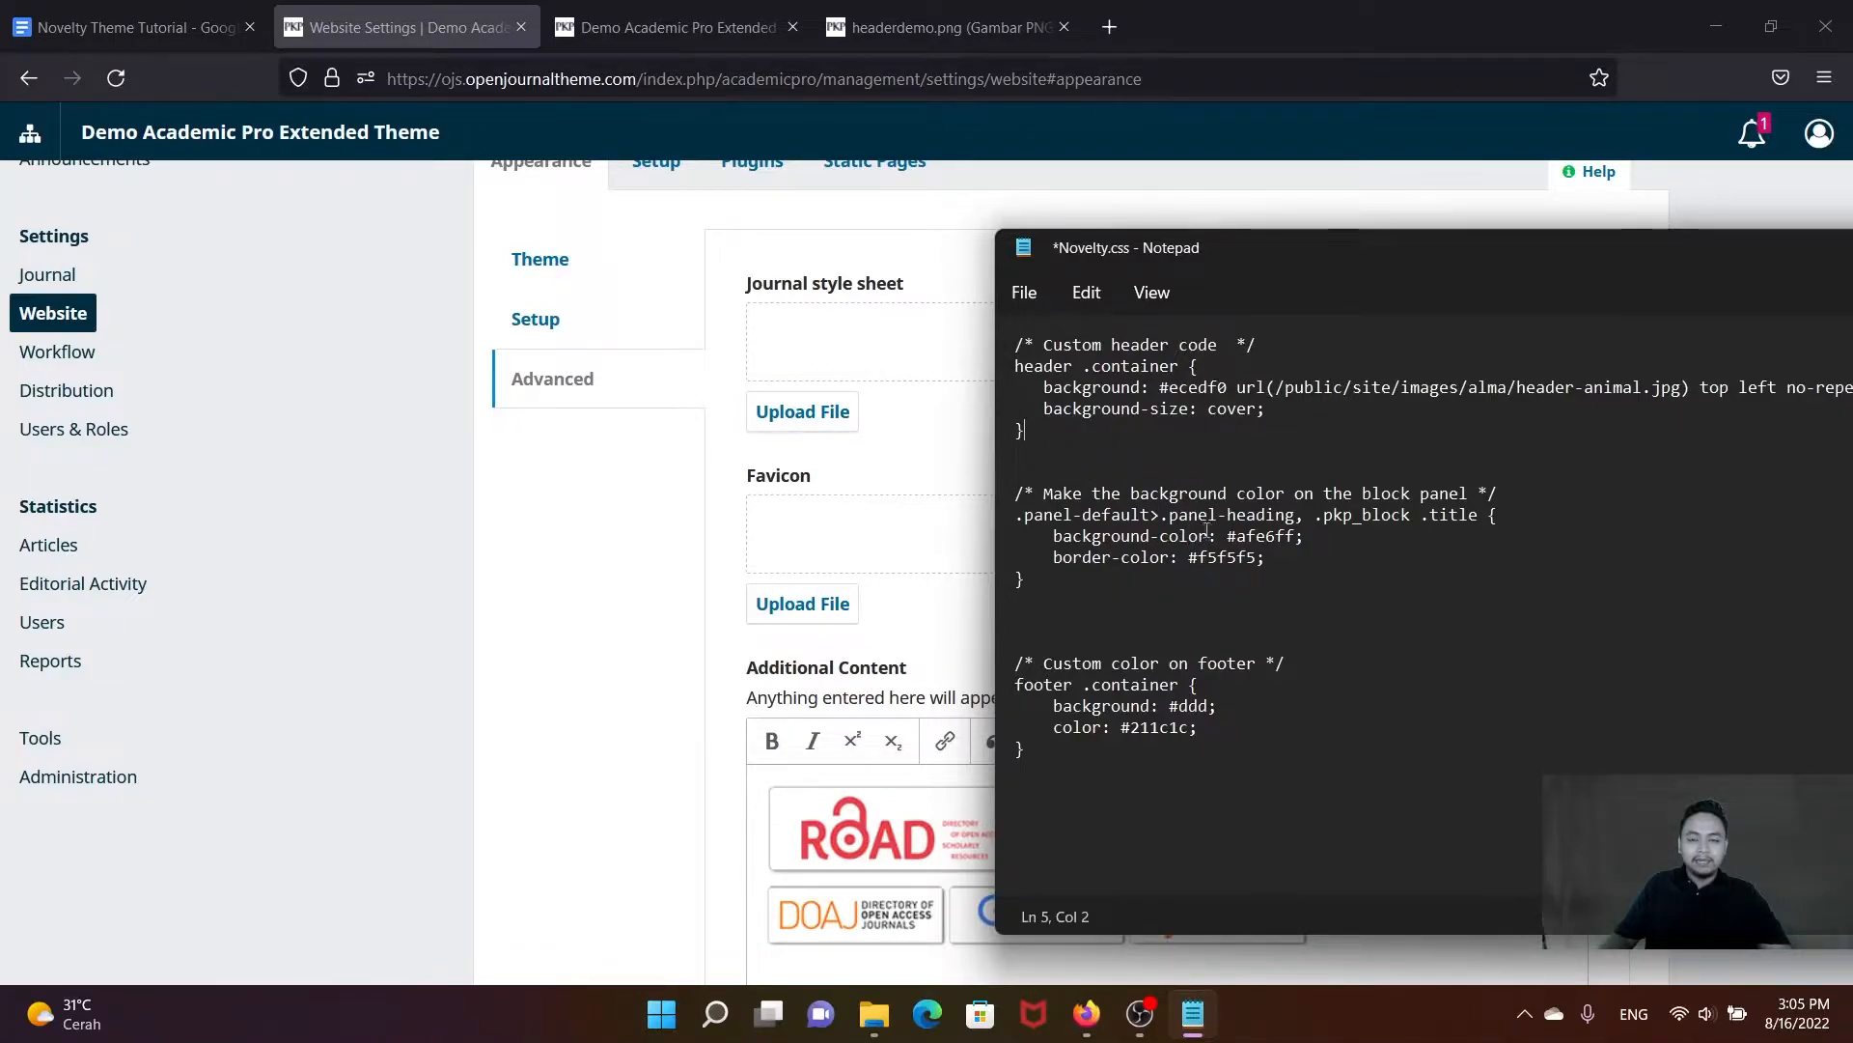
drag(1233, 246, 1114, 257)
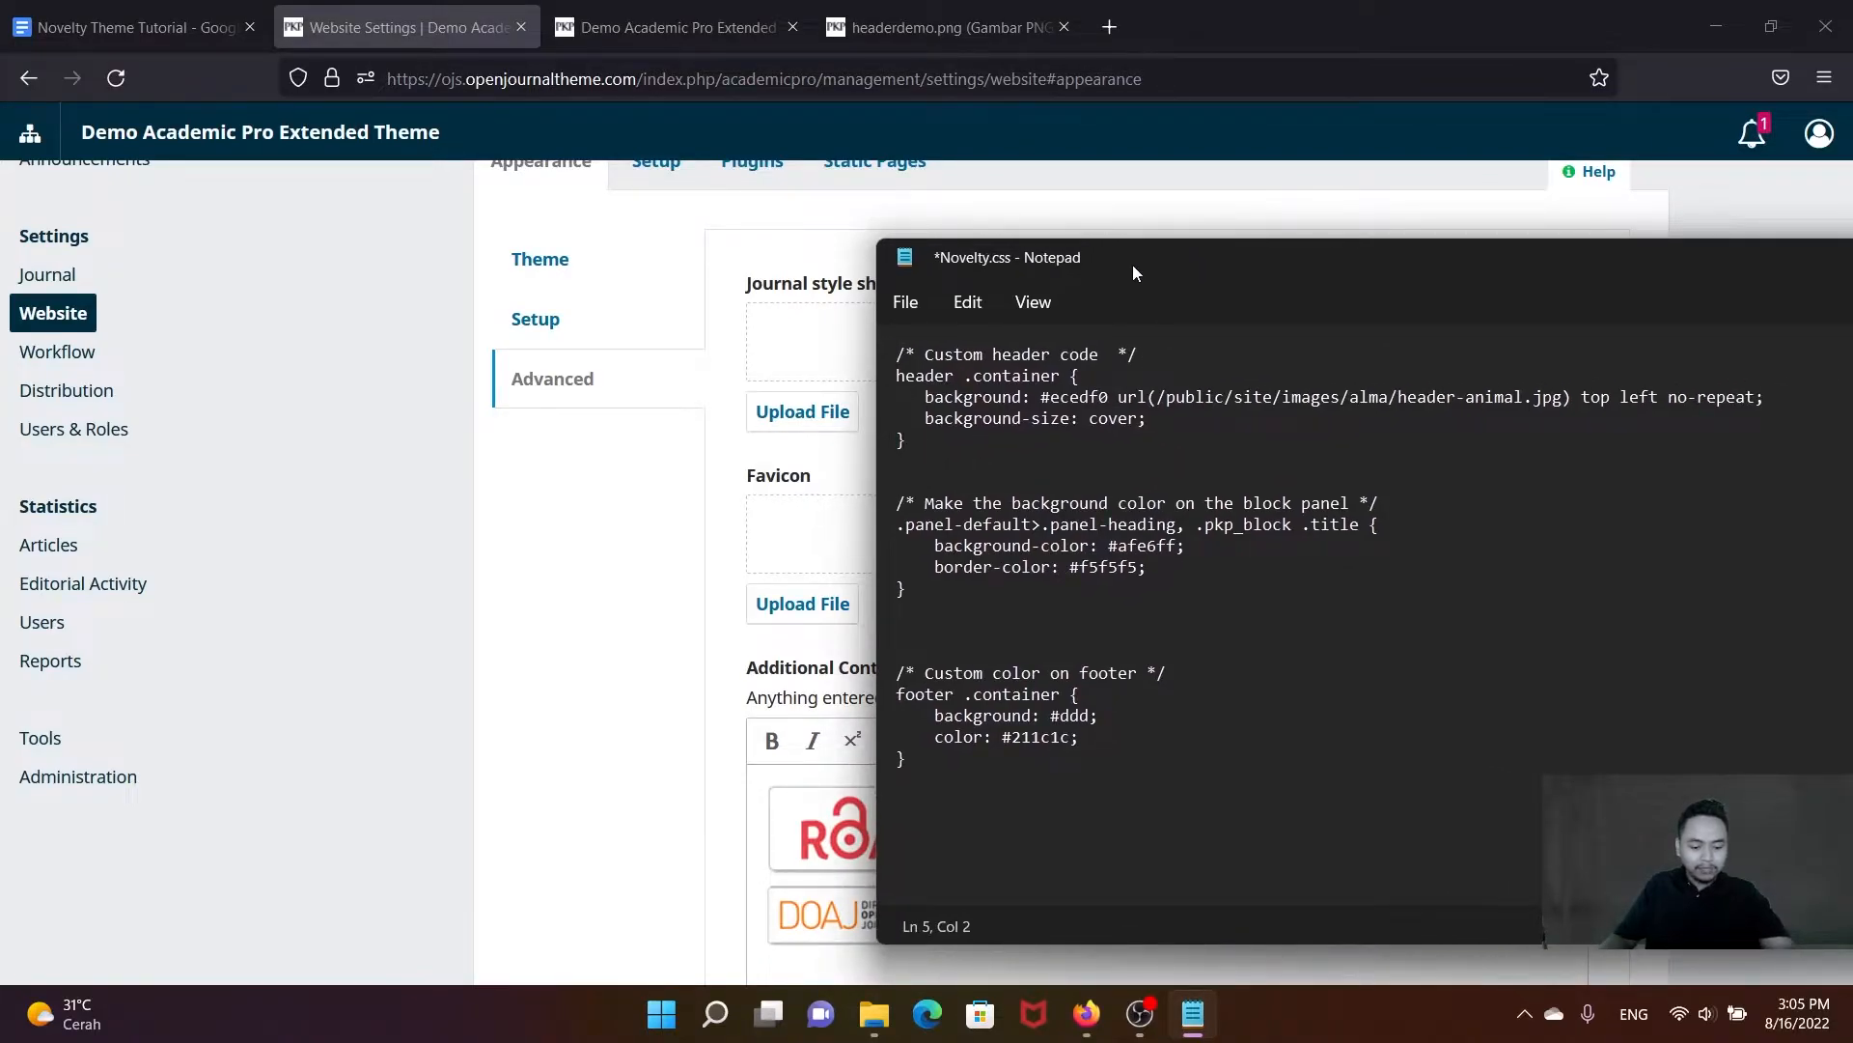
Step: Launch a new blank Notepad document and move it so the Novelty.css header code stays visible
key(super+r)
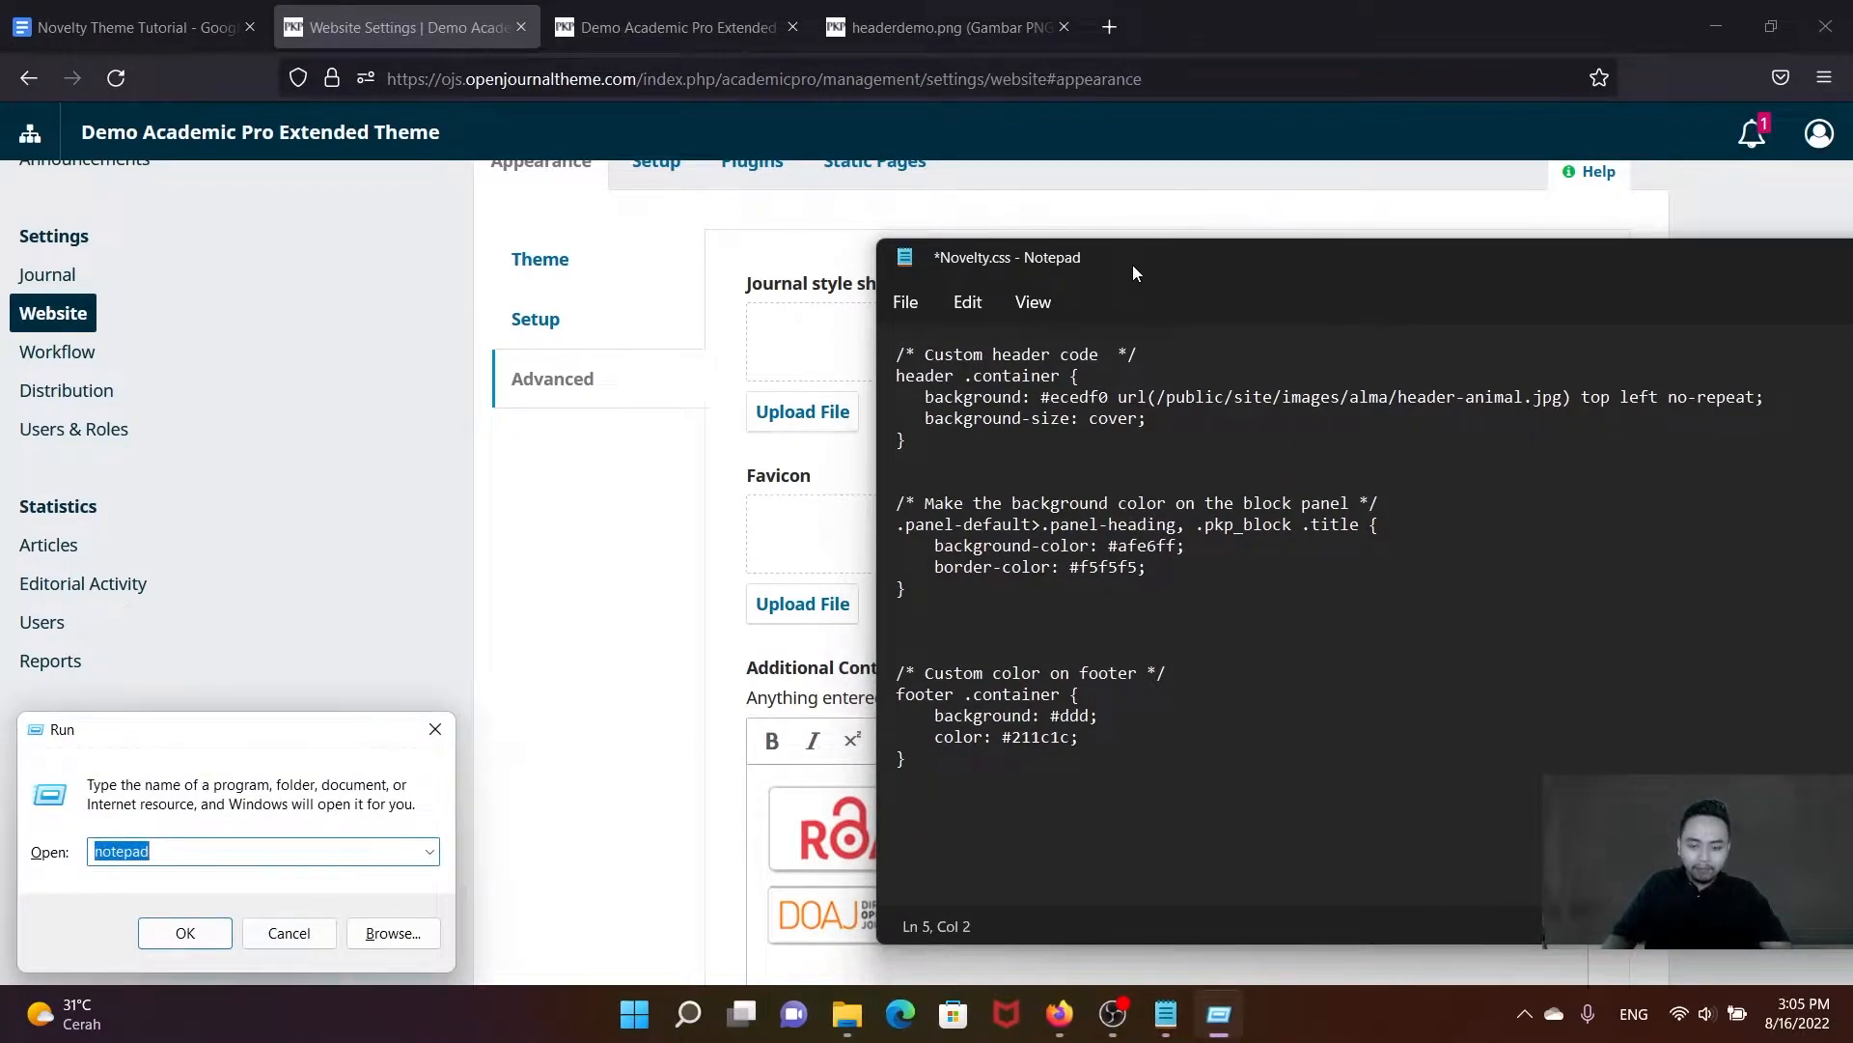
key(Return)
drag(865, 405, 1204, 586)
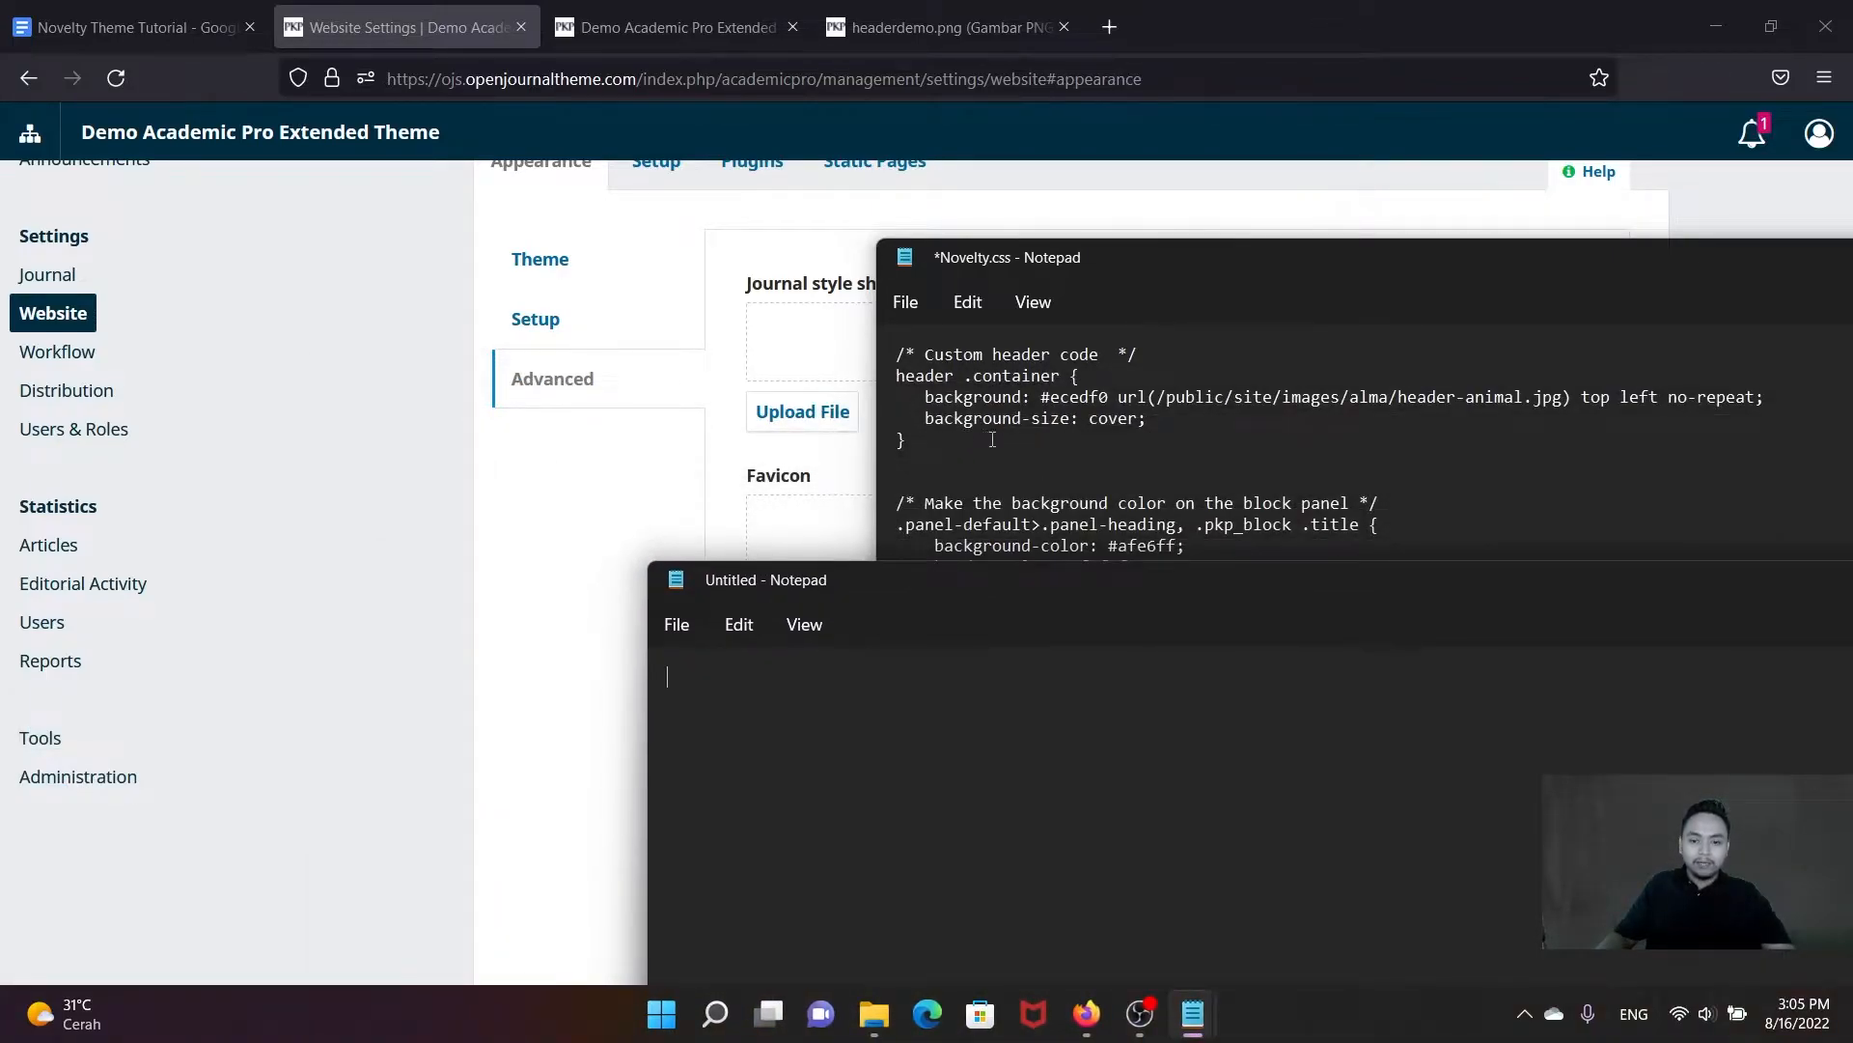
Step: Copy the complete custom header code block from Novelty.css into the blank Notepad document
click(912, 442)
drag(900, 440, 890, 359)
key(ctrl+c)
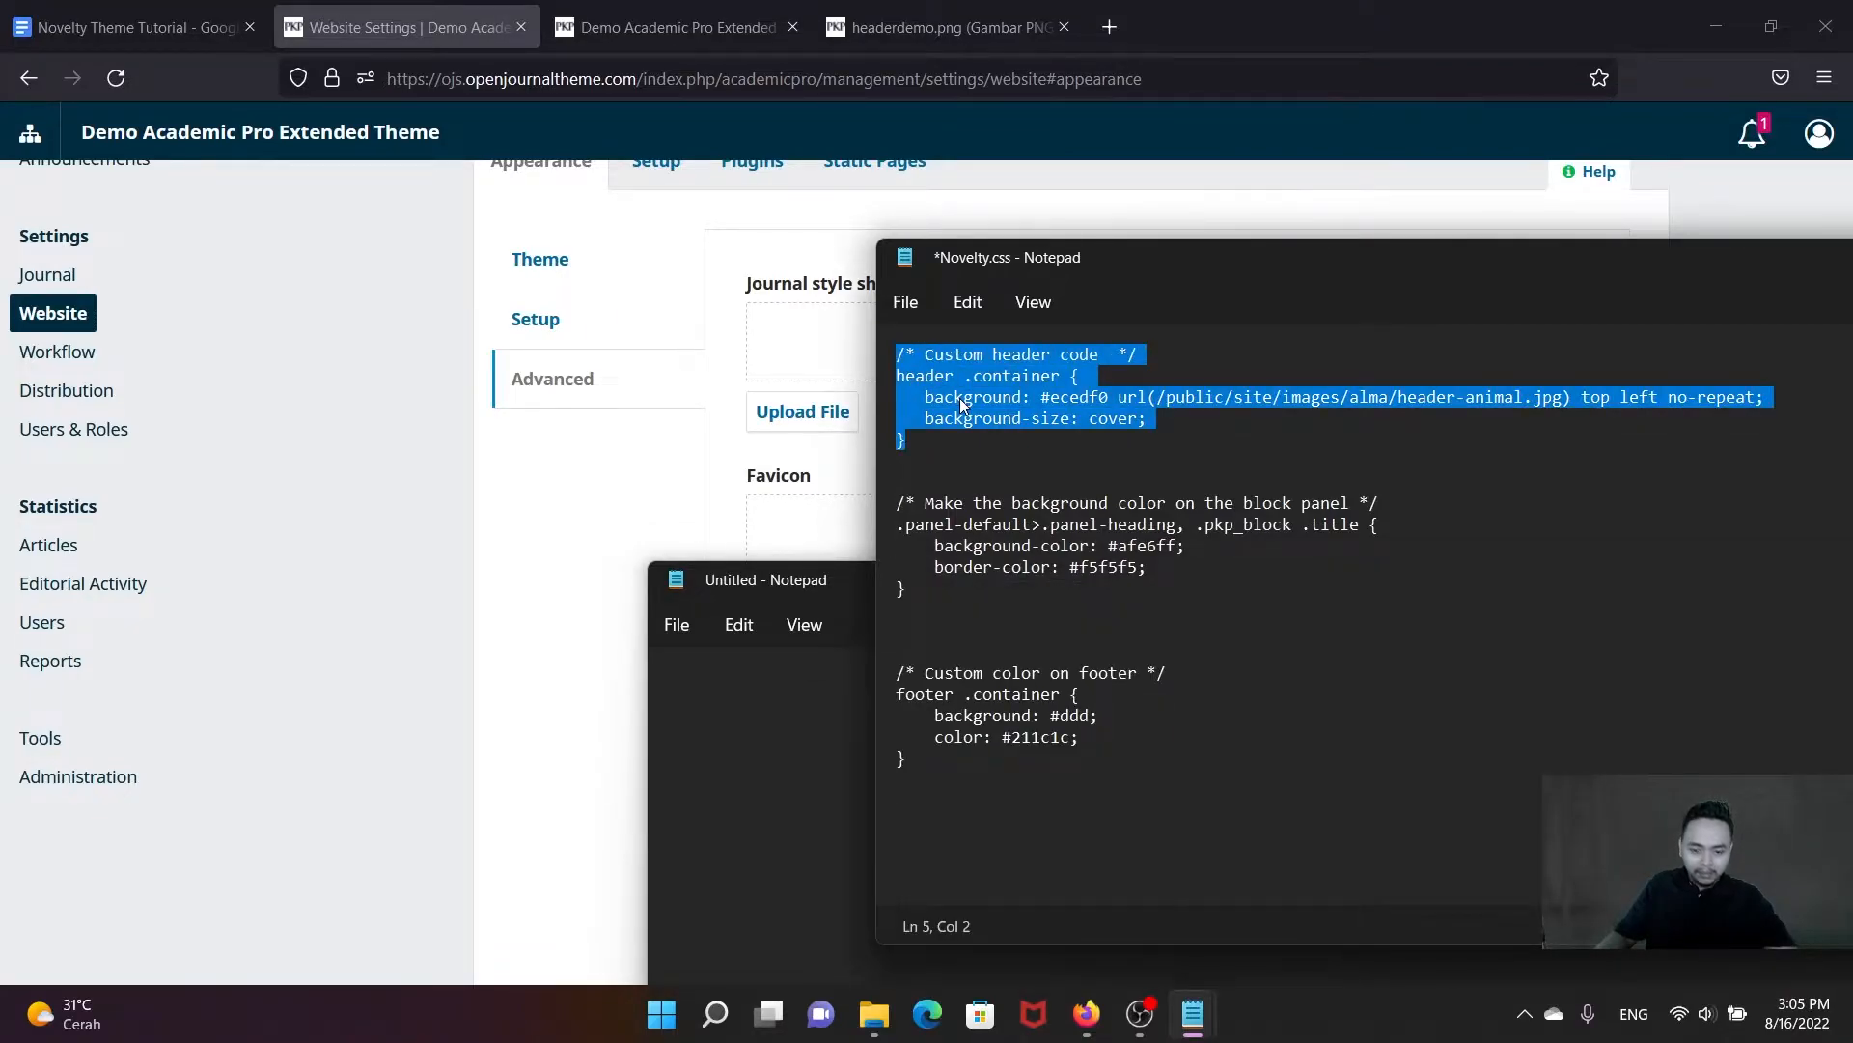
click(779, 724)
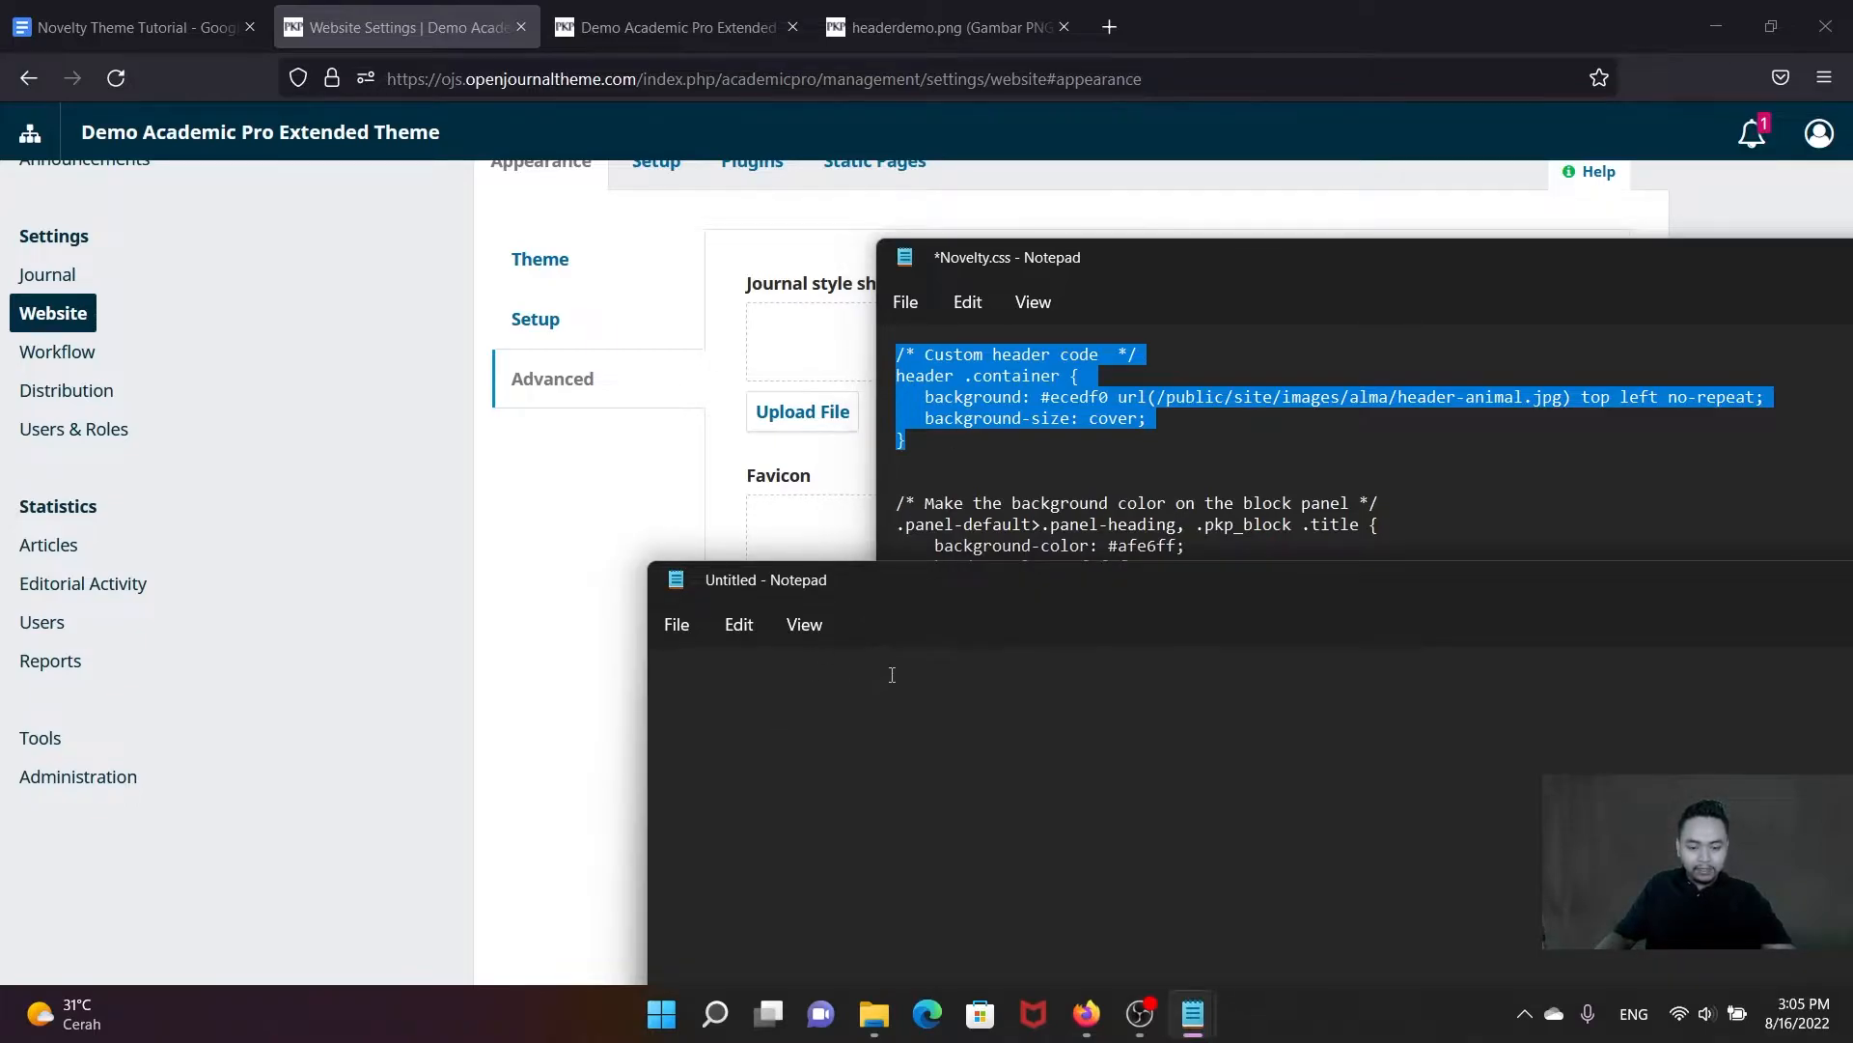
key(ctrl+v)
drag(962, 577, 789, 359)
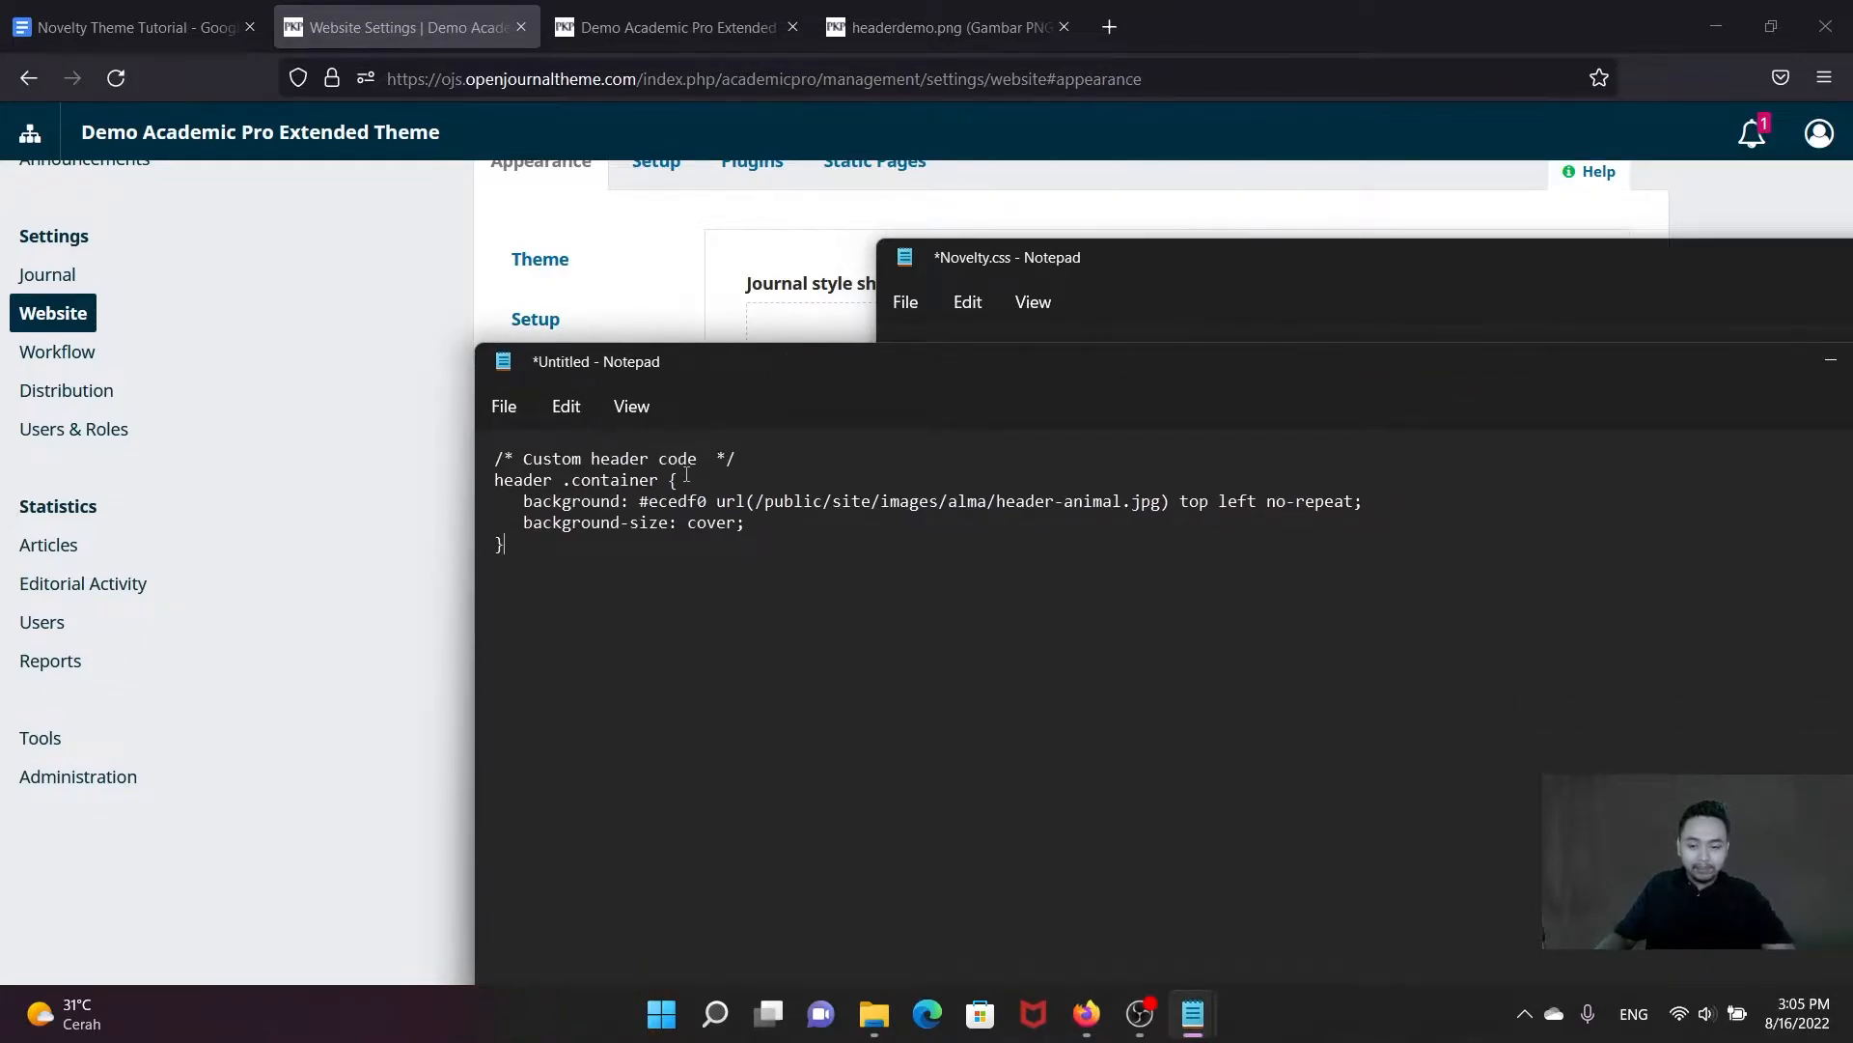
Step: Save the new document to the Desktop as NoveltyCustom.css with the file type set to All files
click(503, 410)
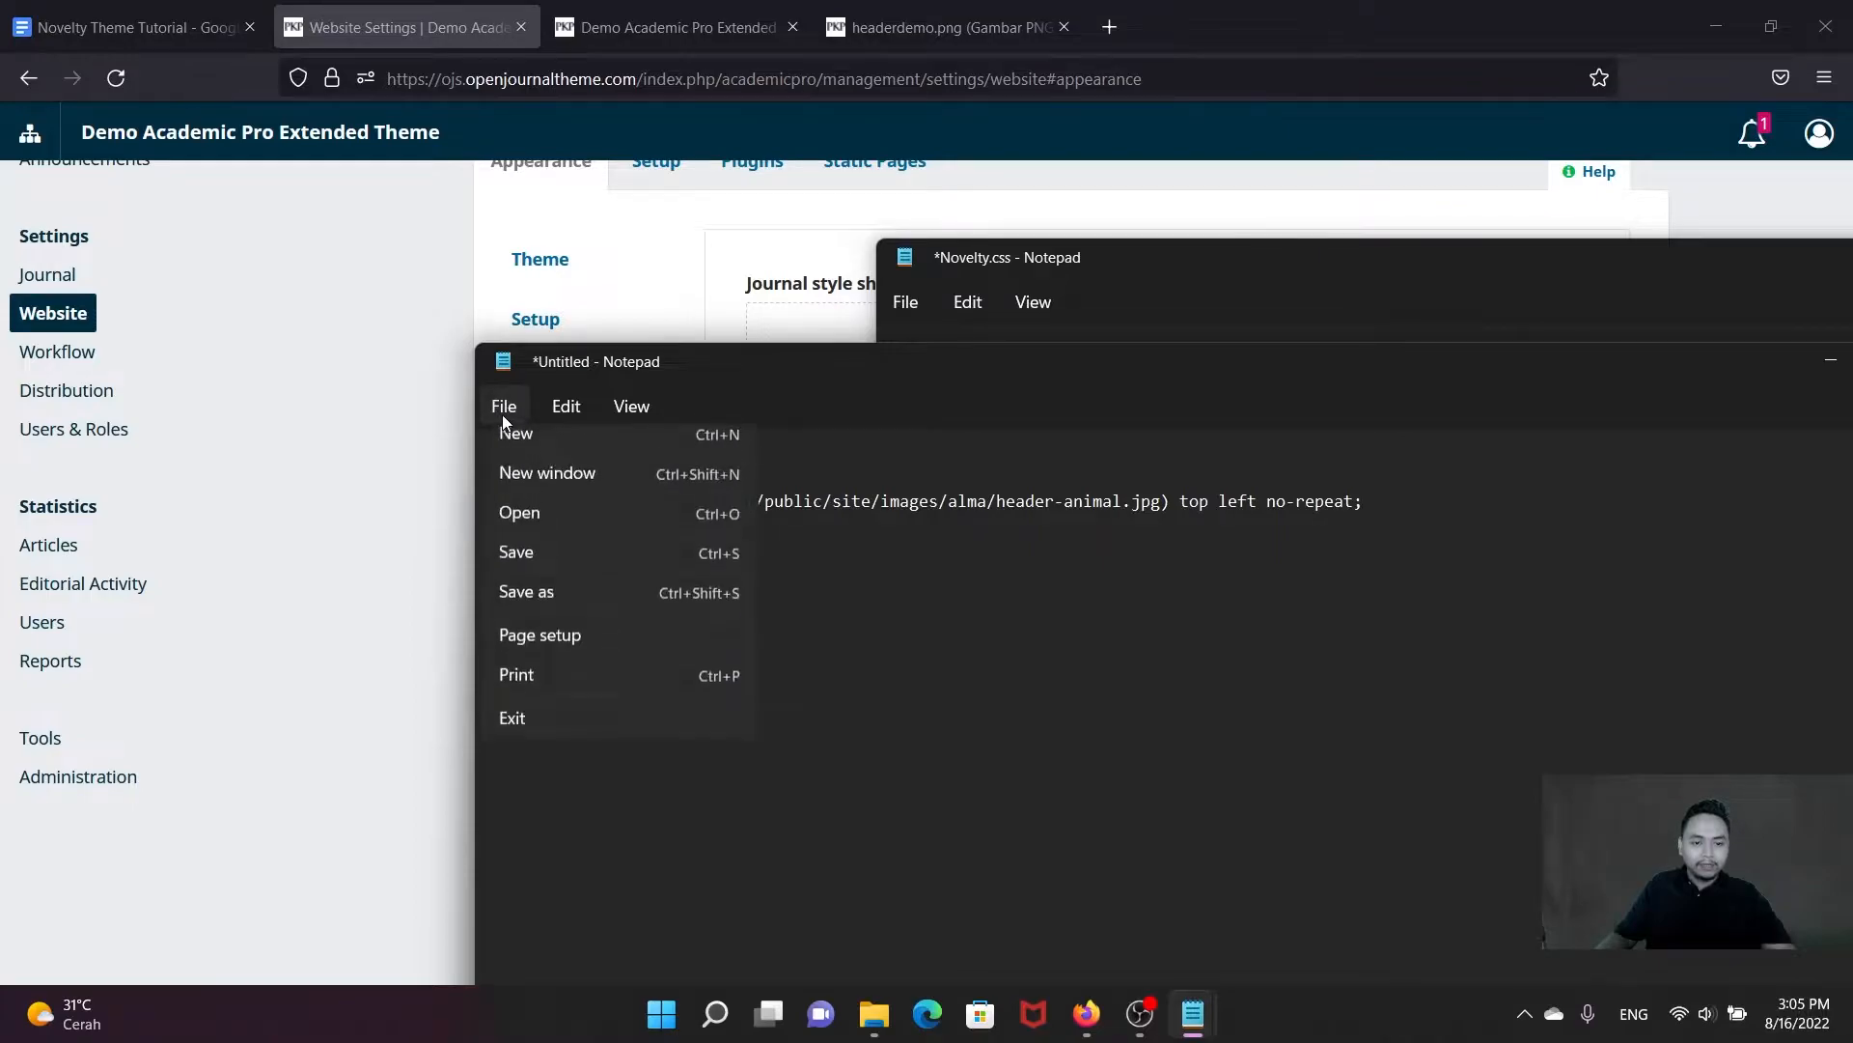
click(533, 608)
scroll(577, 526, up, 3)
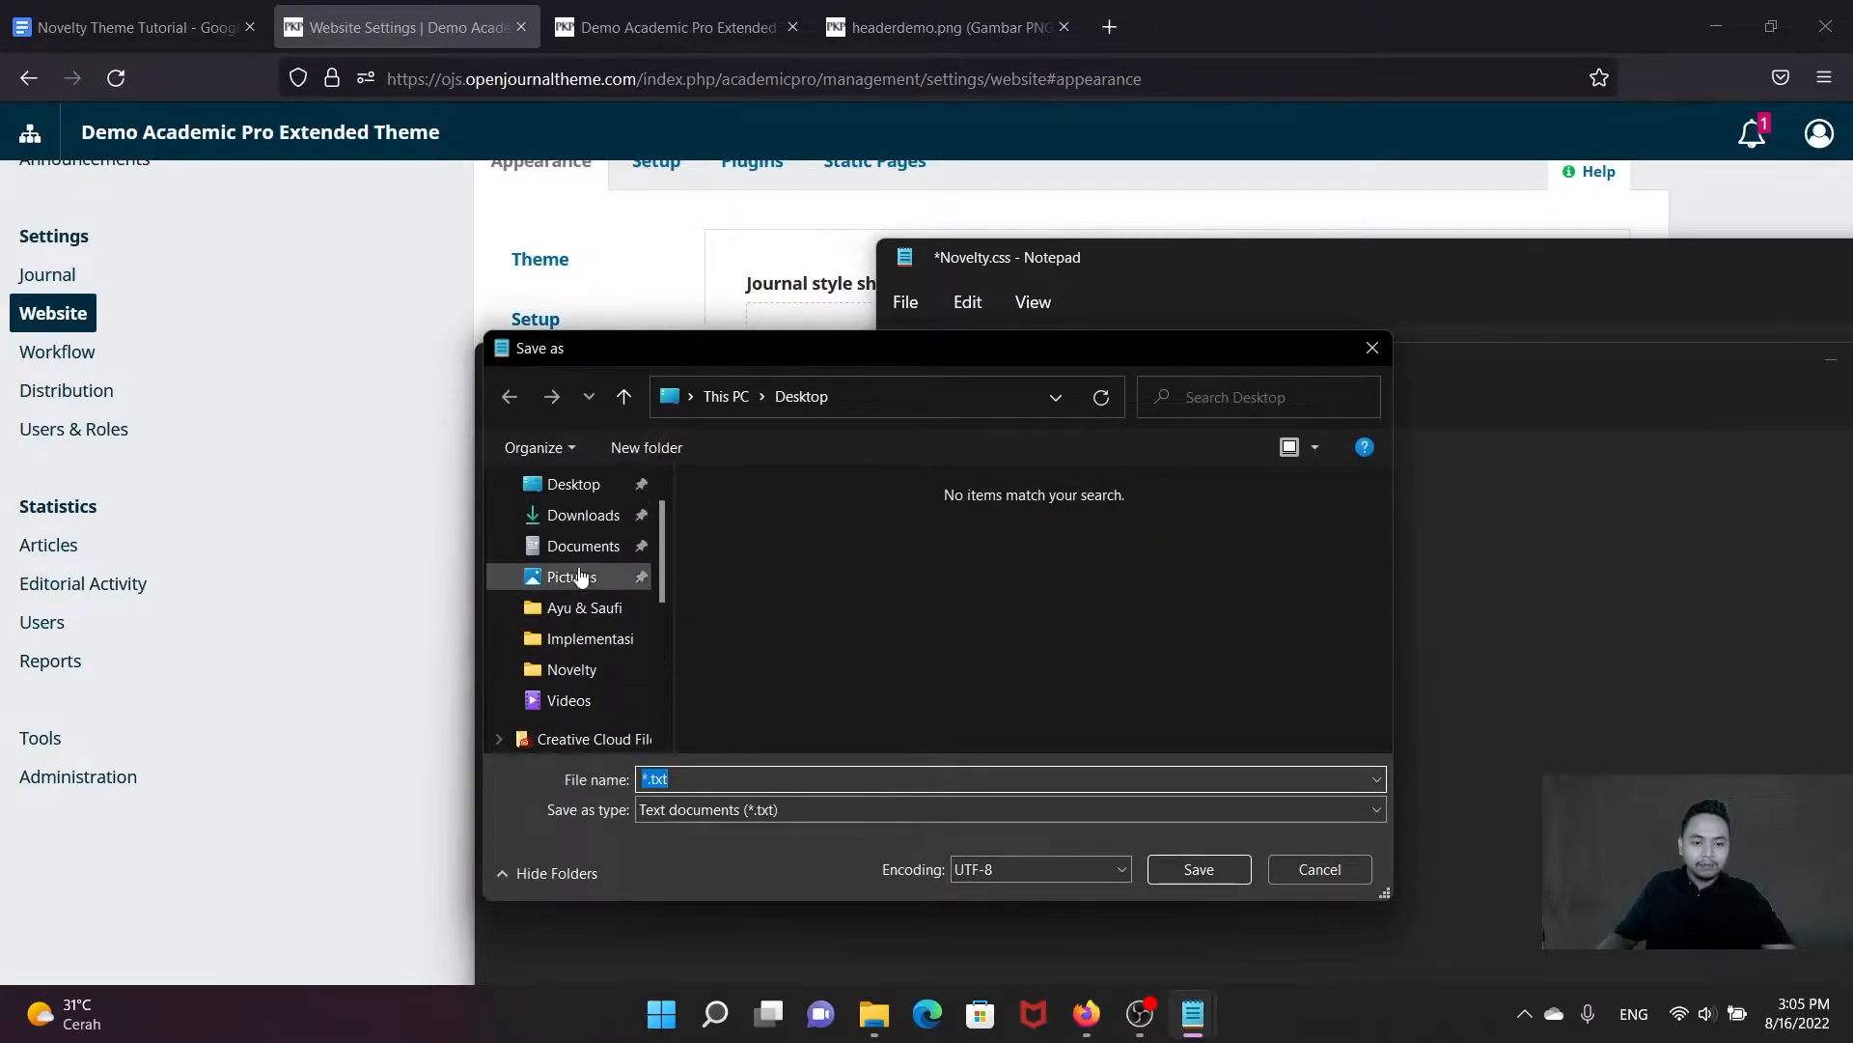
click(579, 526)
click(687, 778)
text(NoveltyCustom.)
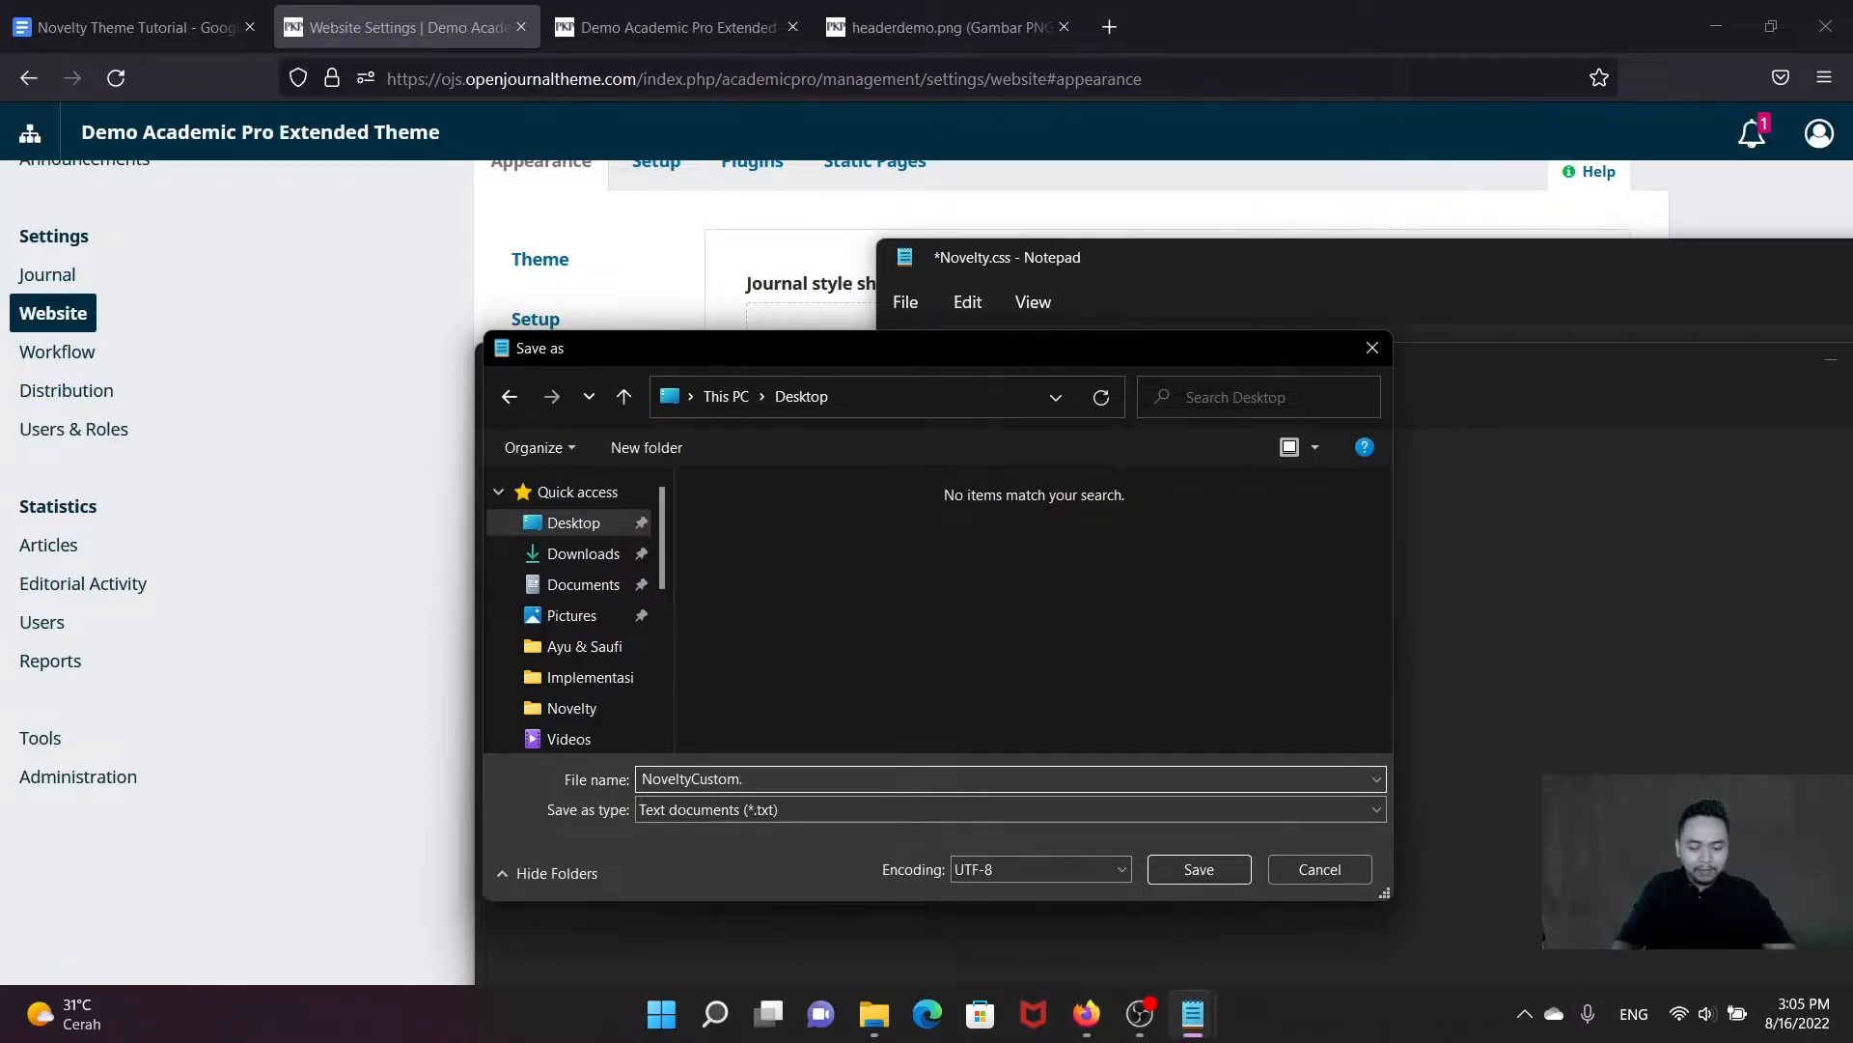
text(css)
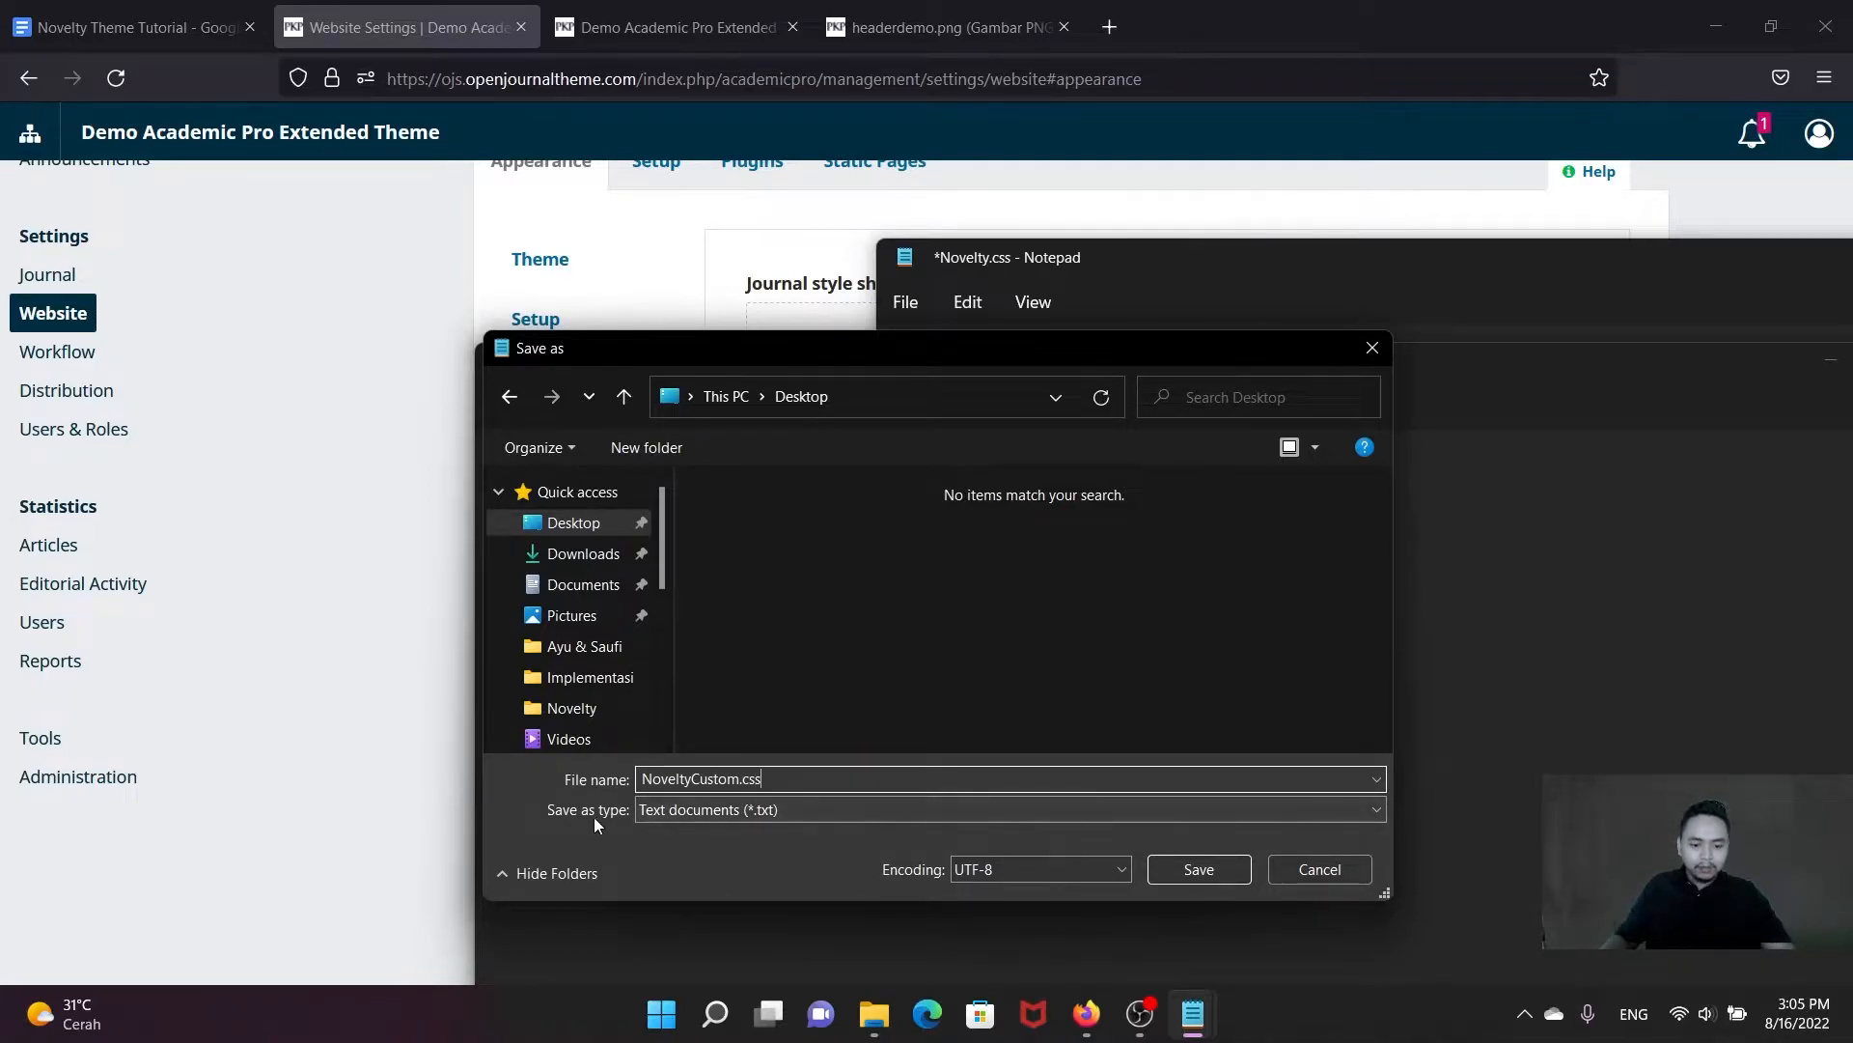
click(693, 813)
click(675, 853)
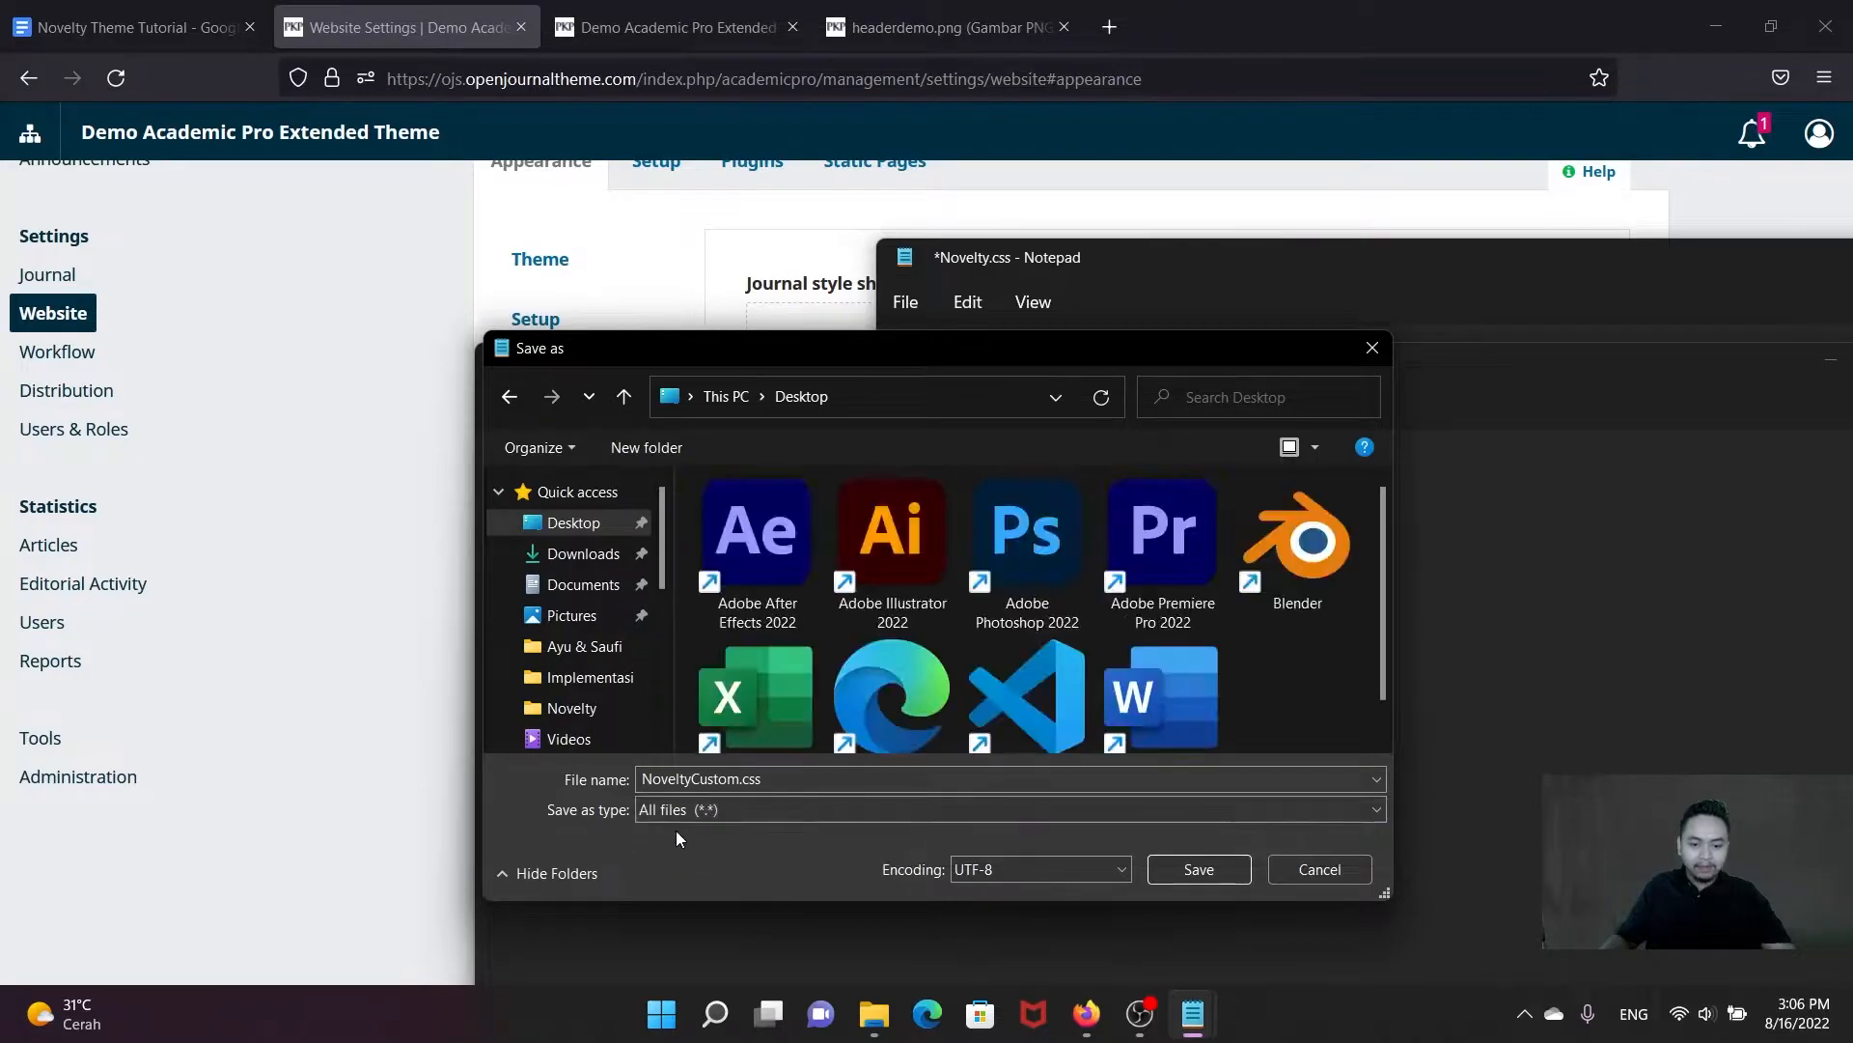
click(1206, 871)
Step: Put the Novelty.css window away and place the NoveltyCustom.css window beneath the Journal style sheet upload area
click(1184, 259)
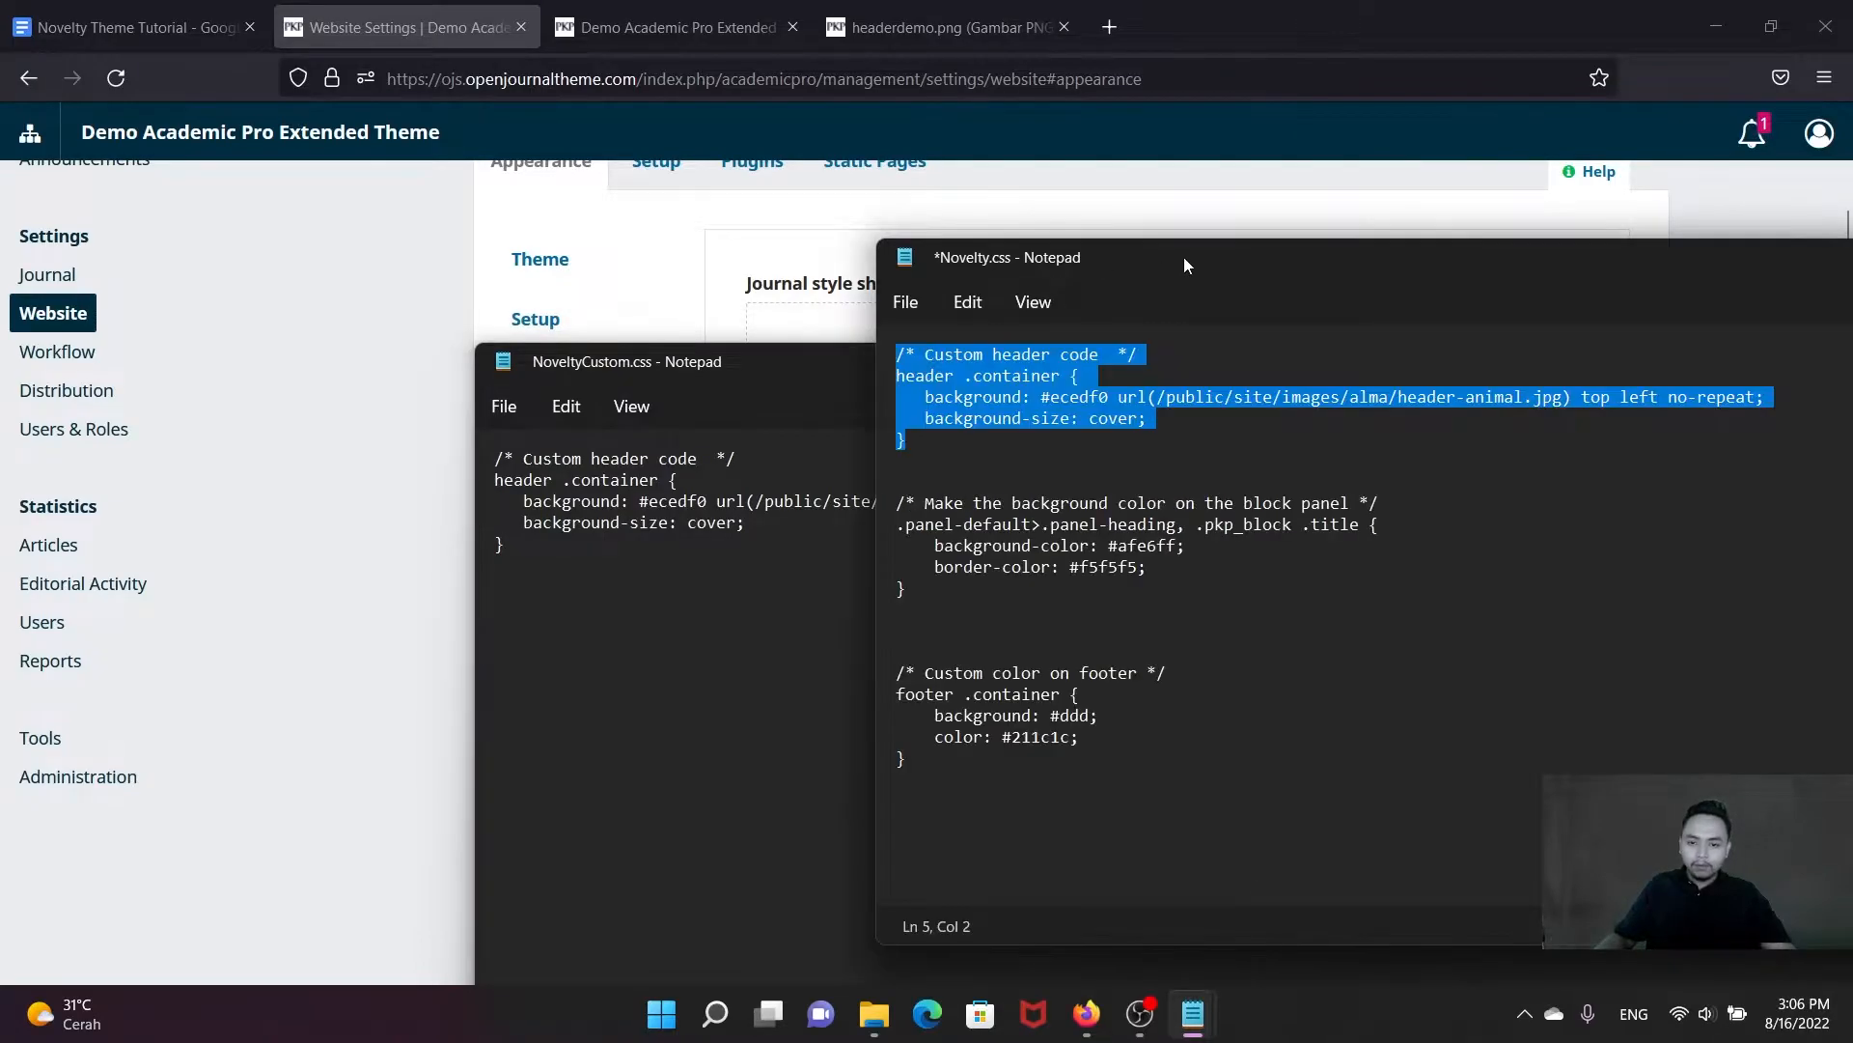
drag(803, 359, 635, 326)
click(1338, 281)
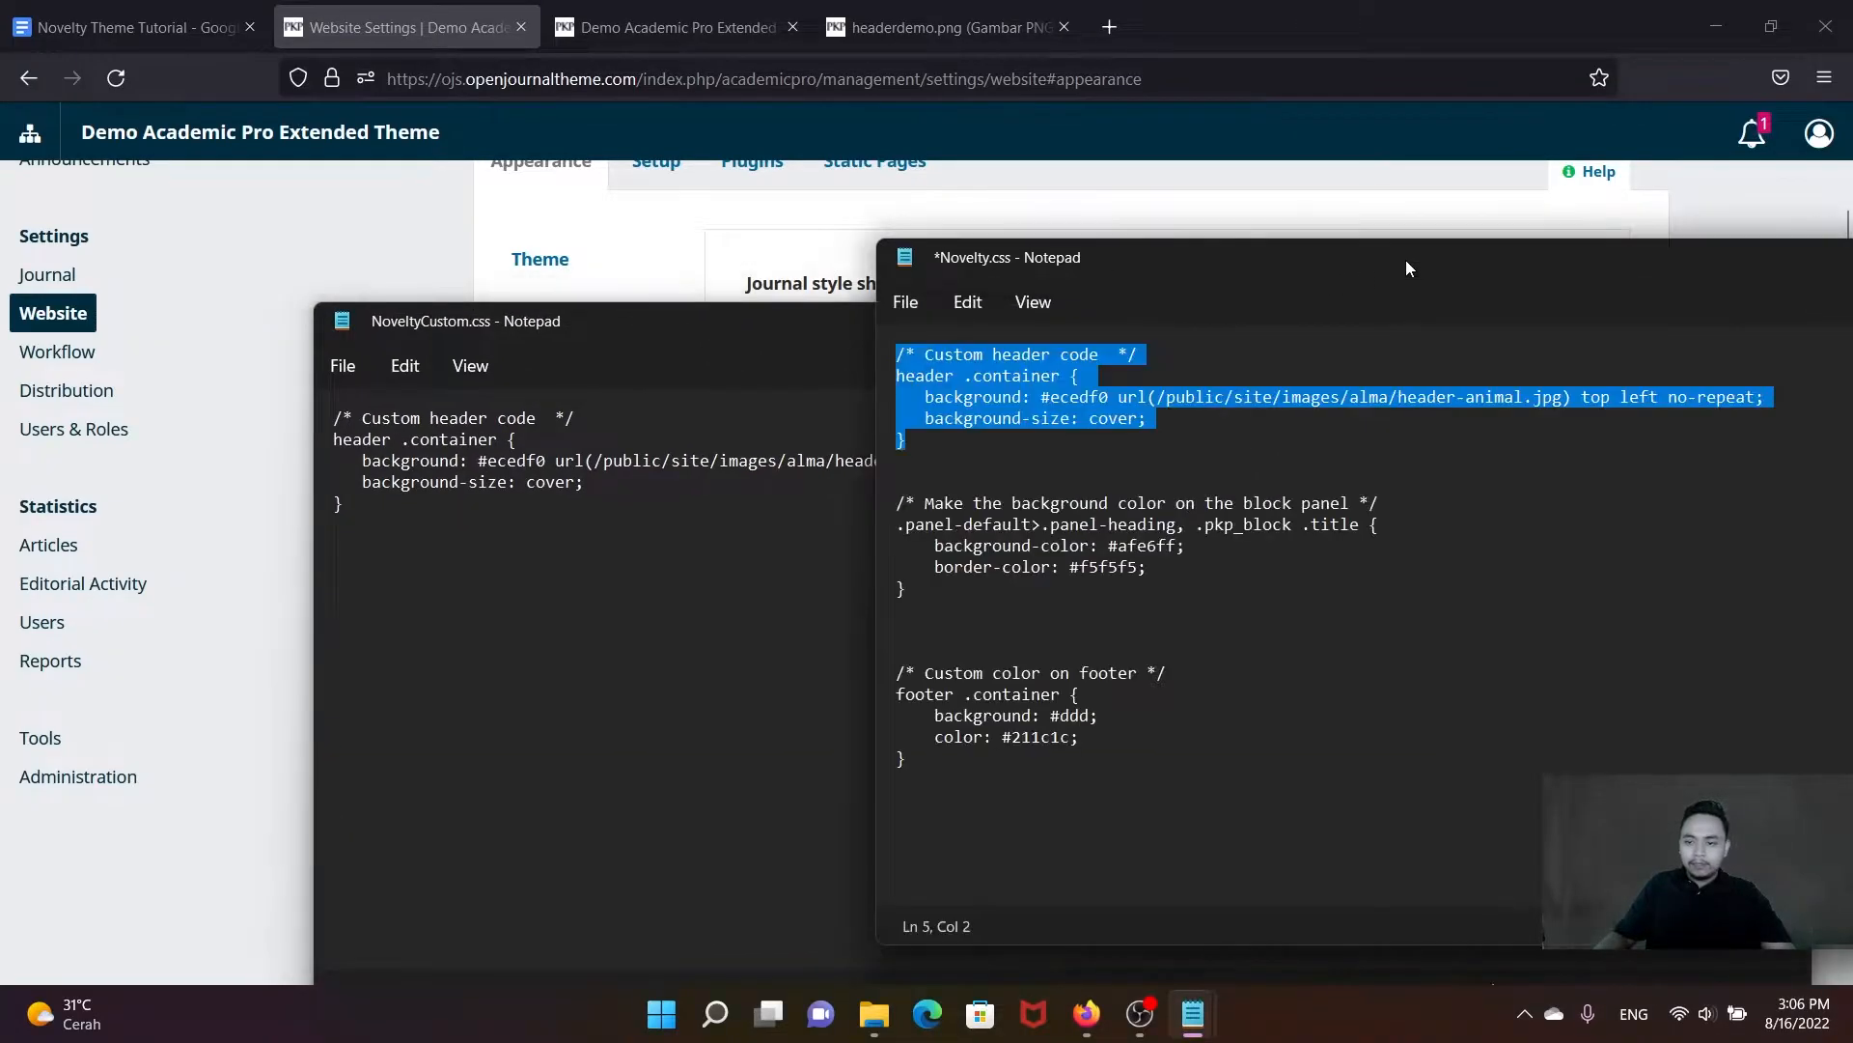
drag(1406, 261, 943, 356)
click(1187, 372)
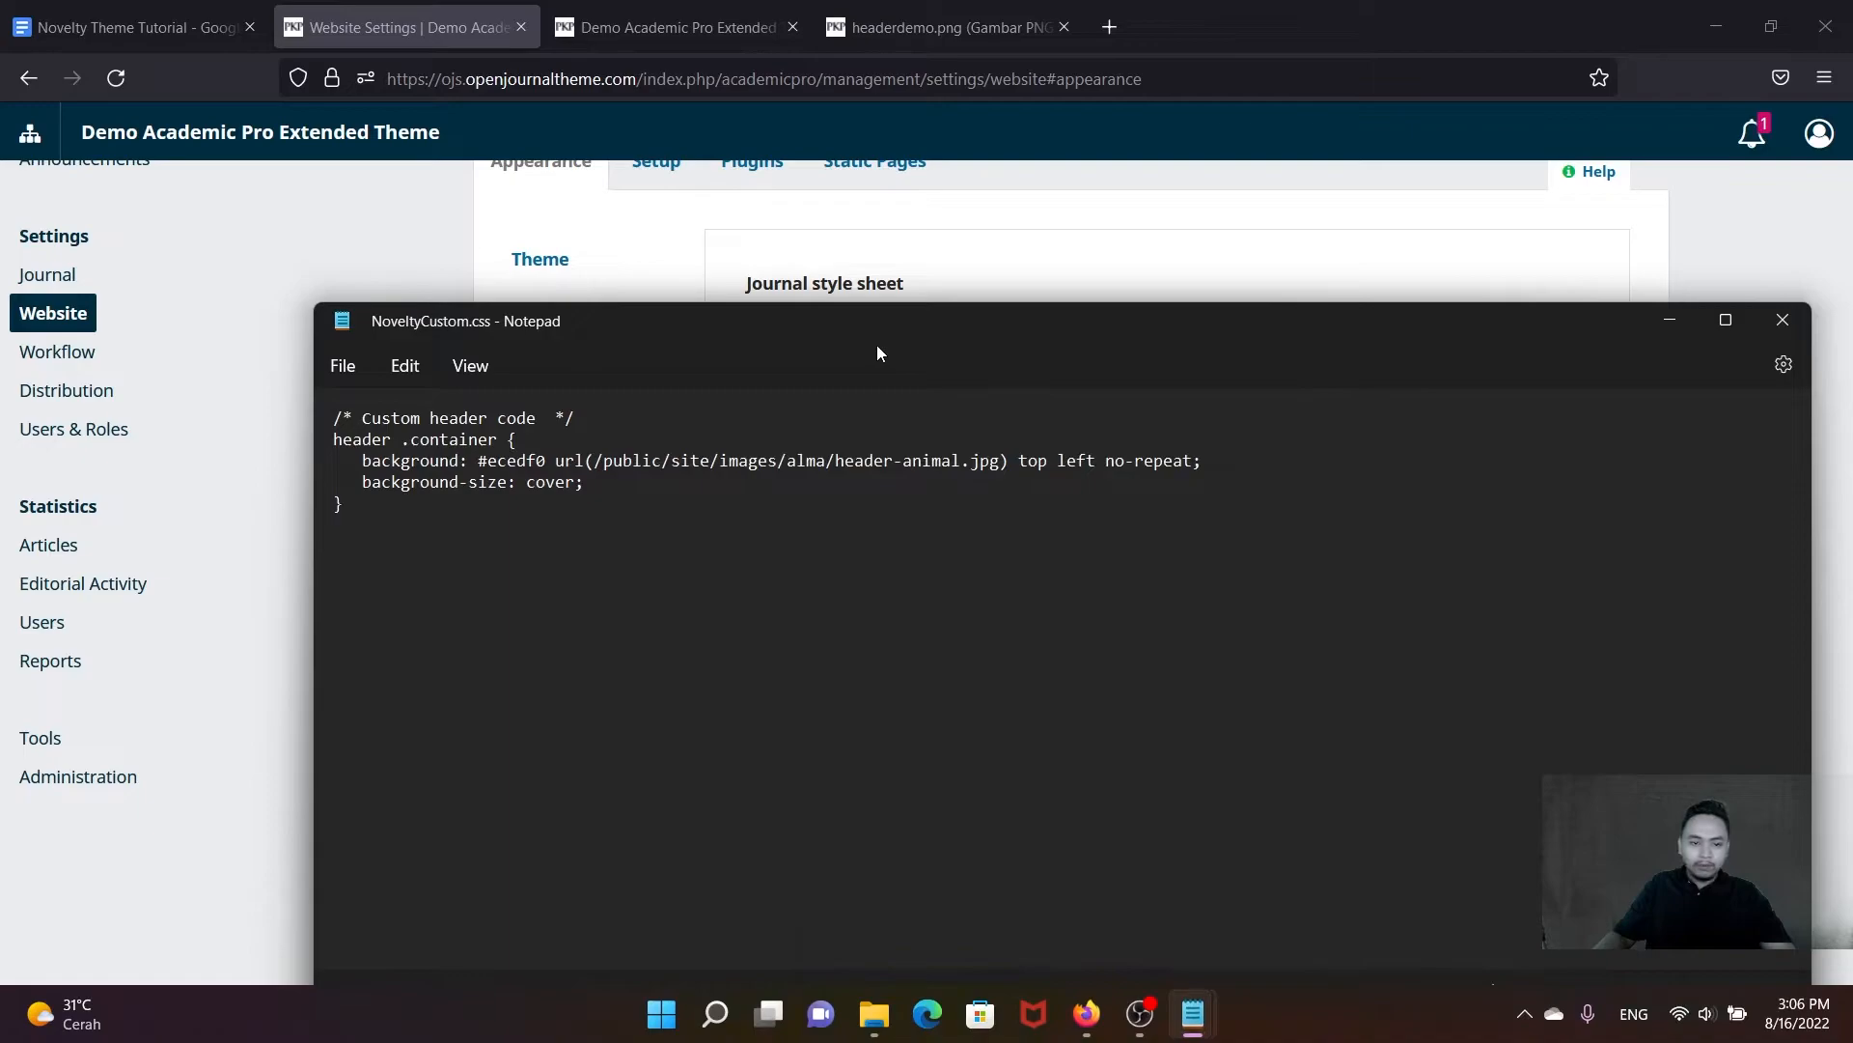
drag(782, 332, 762, 530)
scroll(966, 333, down, 2)
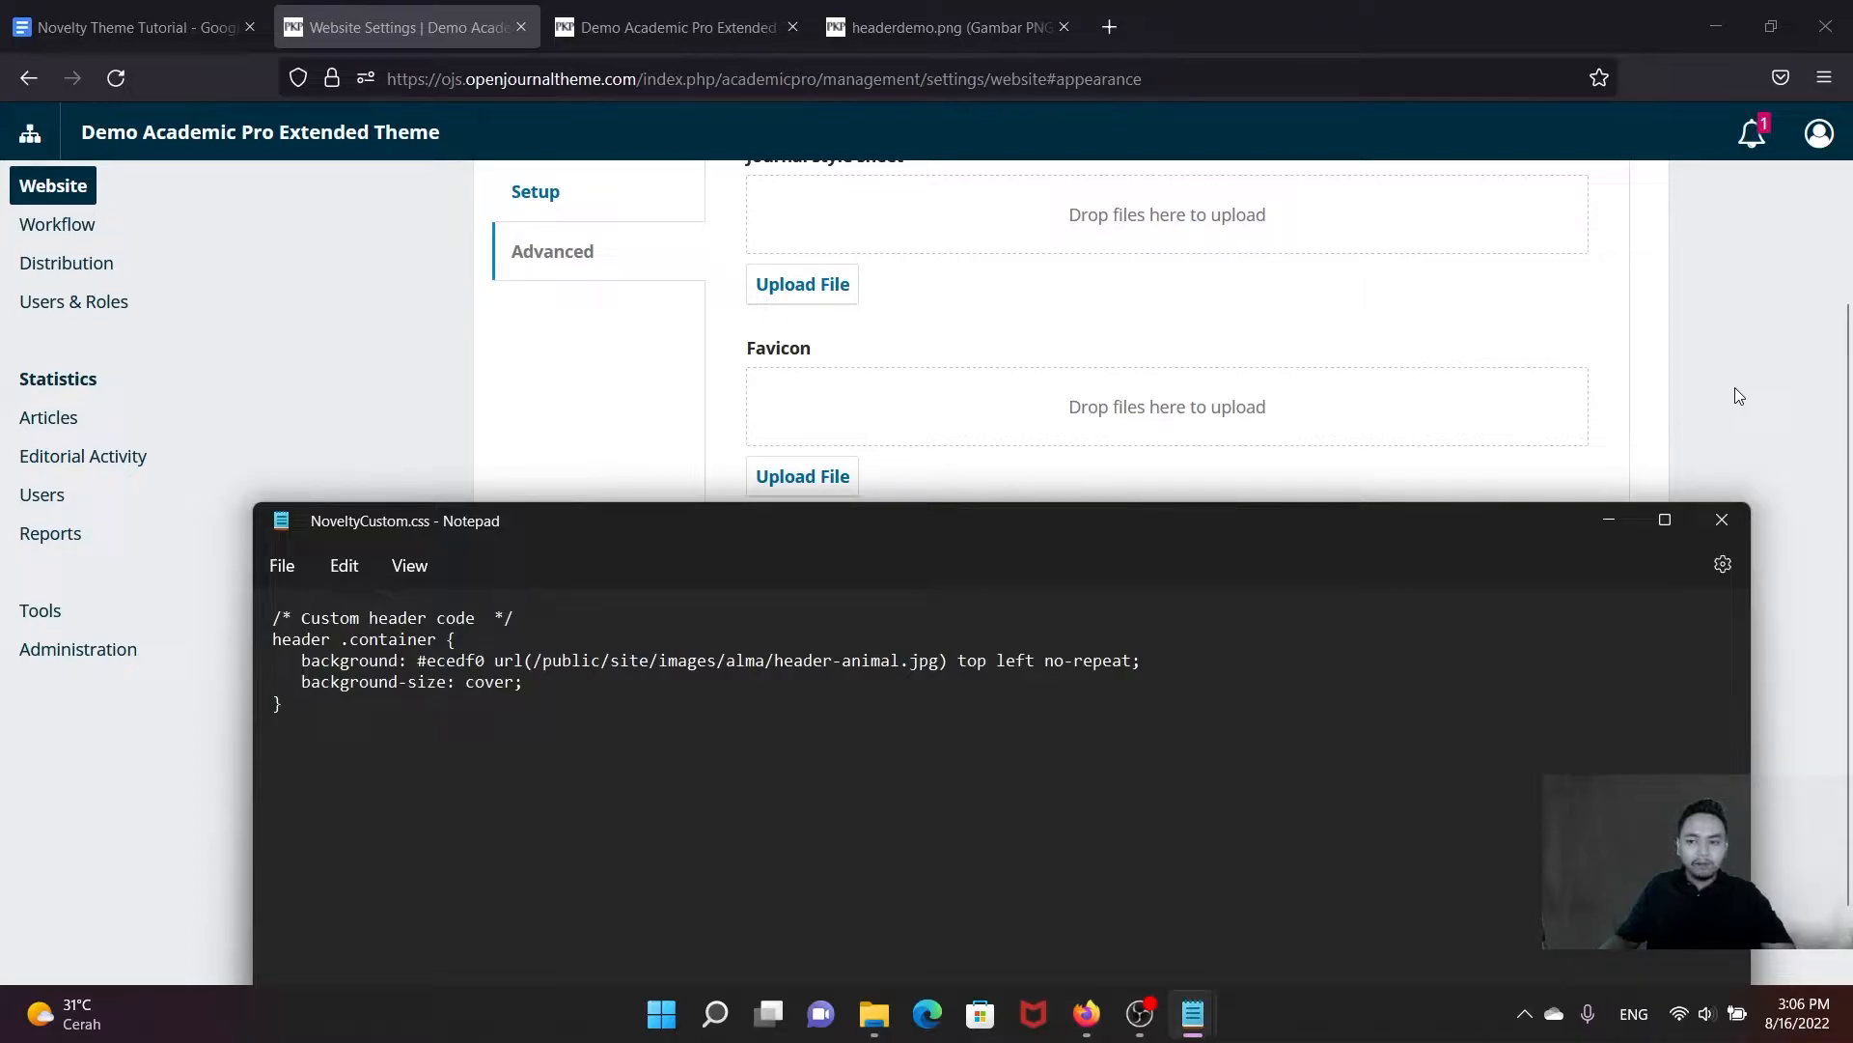
drag(1079, 530, 1112, 594)
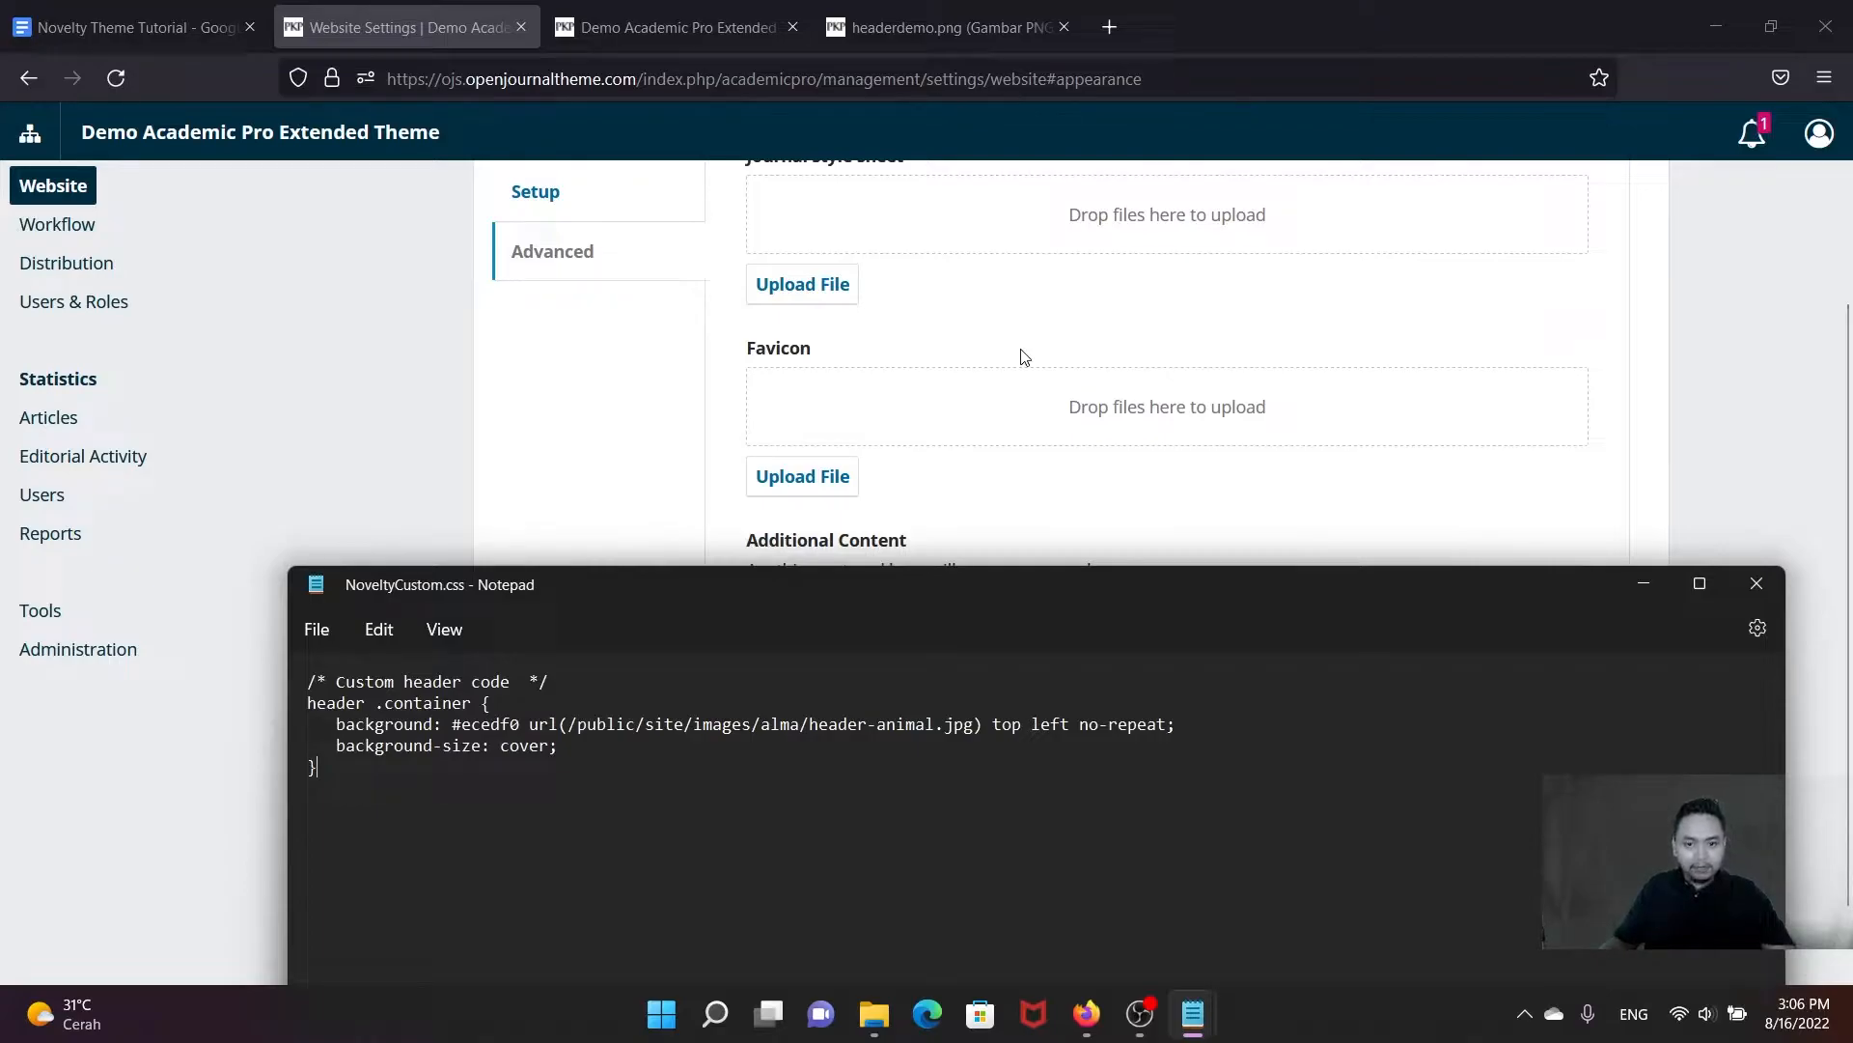
Step: Select the header background image path in NoveltyCustom.css and check the header area on the journal homepage
mouse_move(998, 566)
mouse_down()
mouse_move(1018, 547)
mouse_move(1010, 496)
mouse_move(970, 552)
mouse_up()
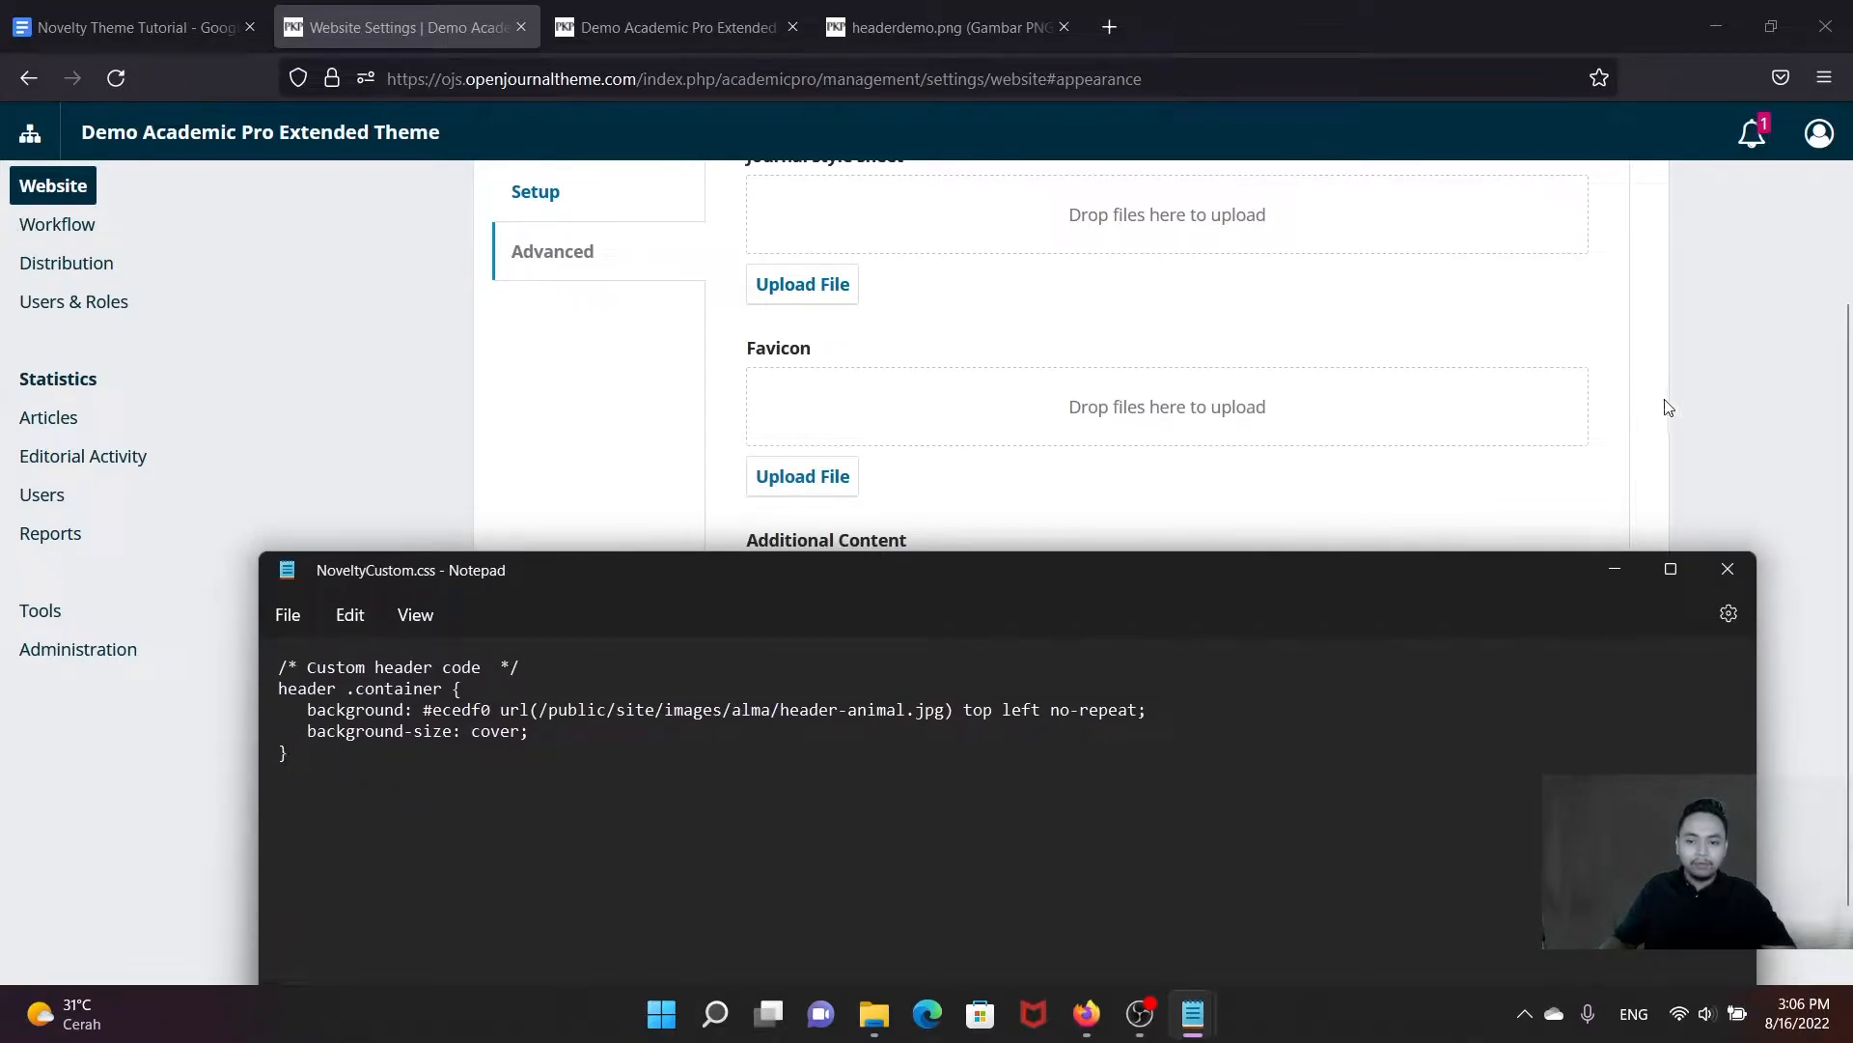
drag(541, 712, 945, 717)
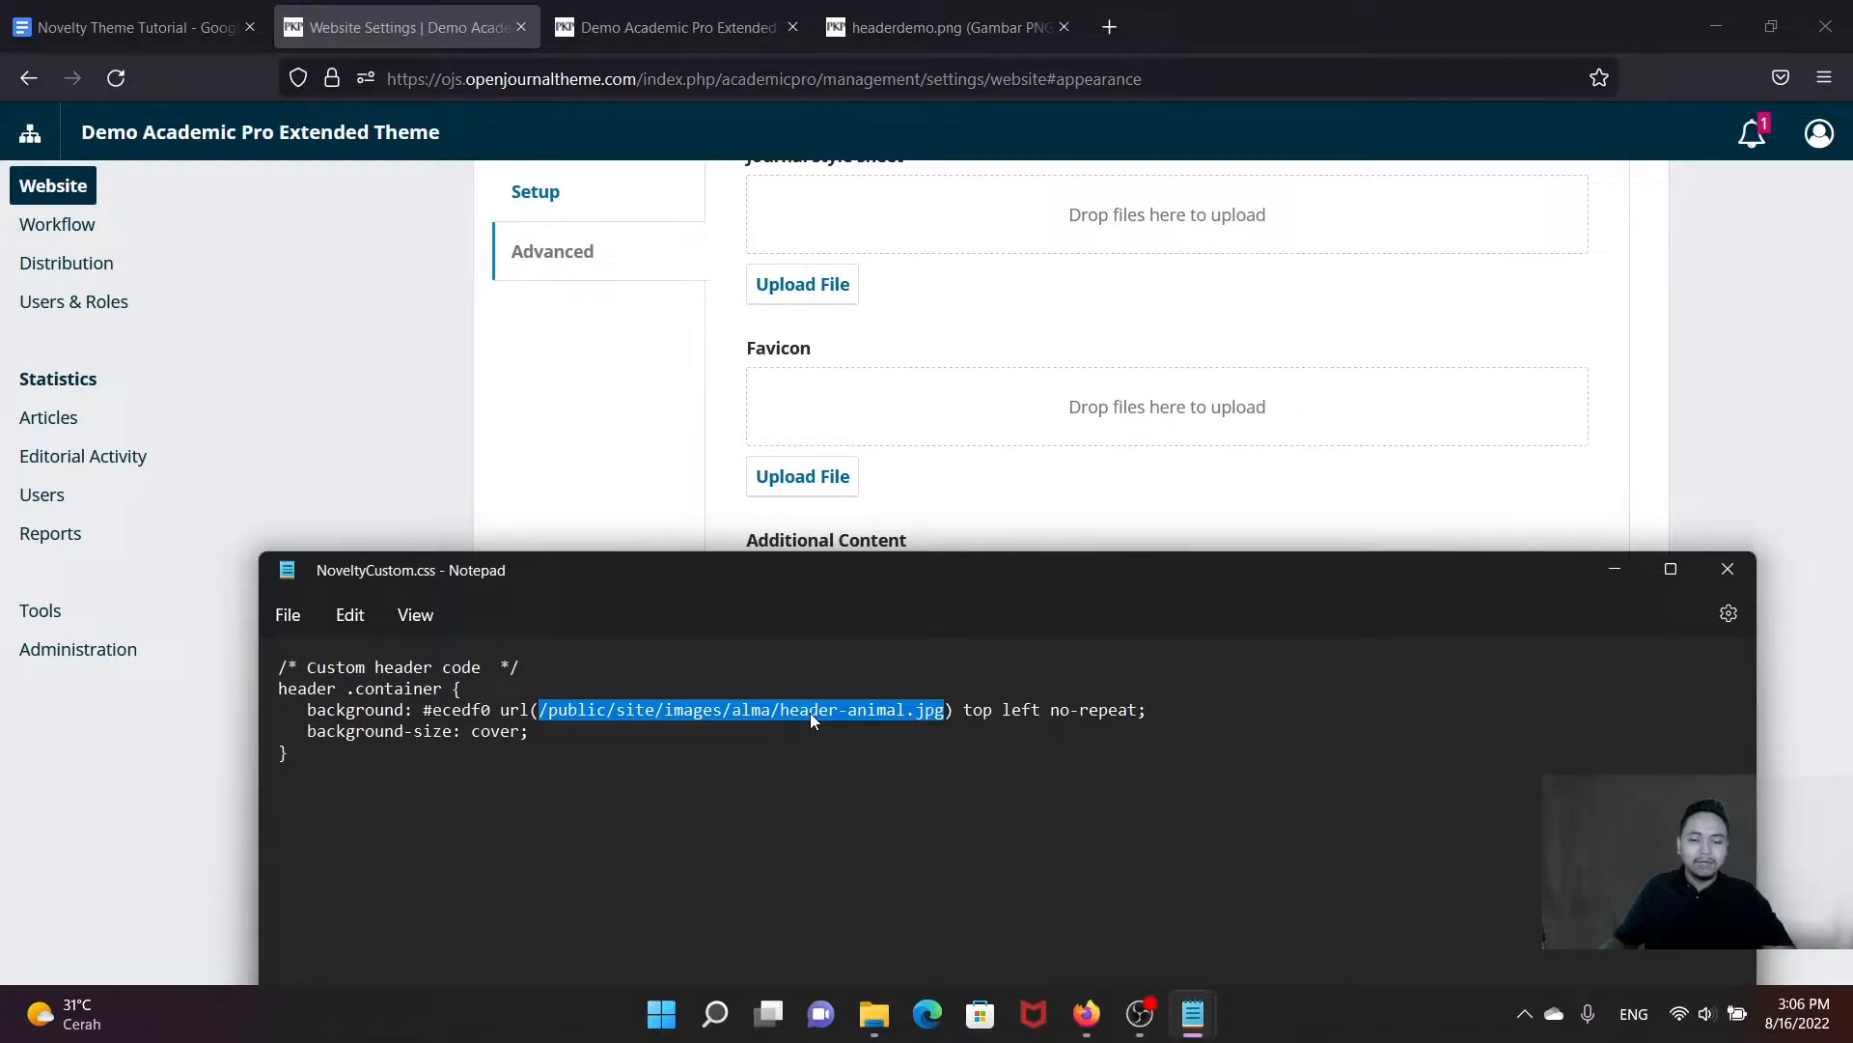
click(695, 19)
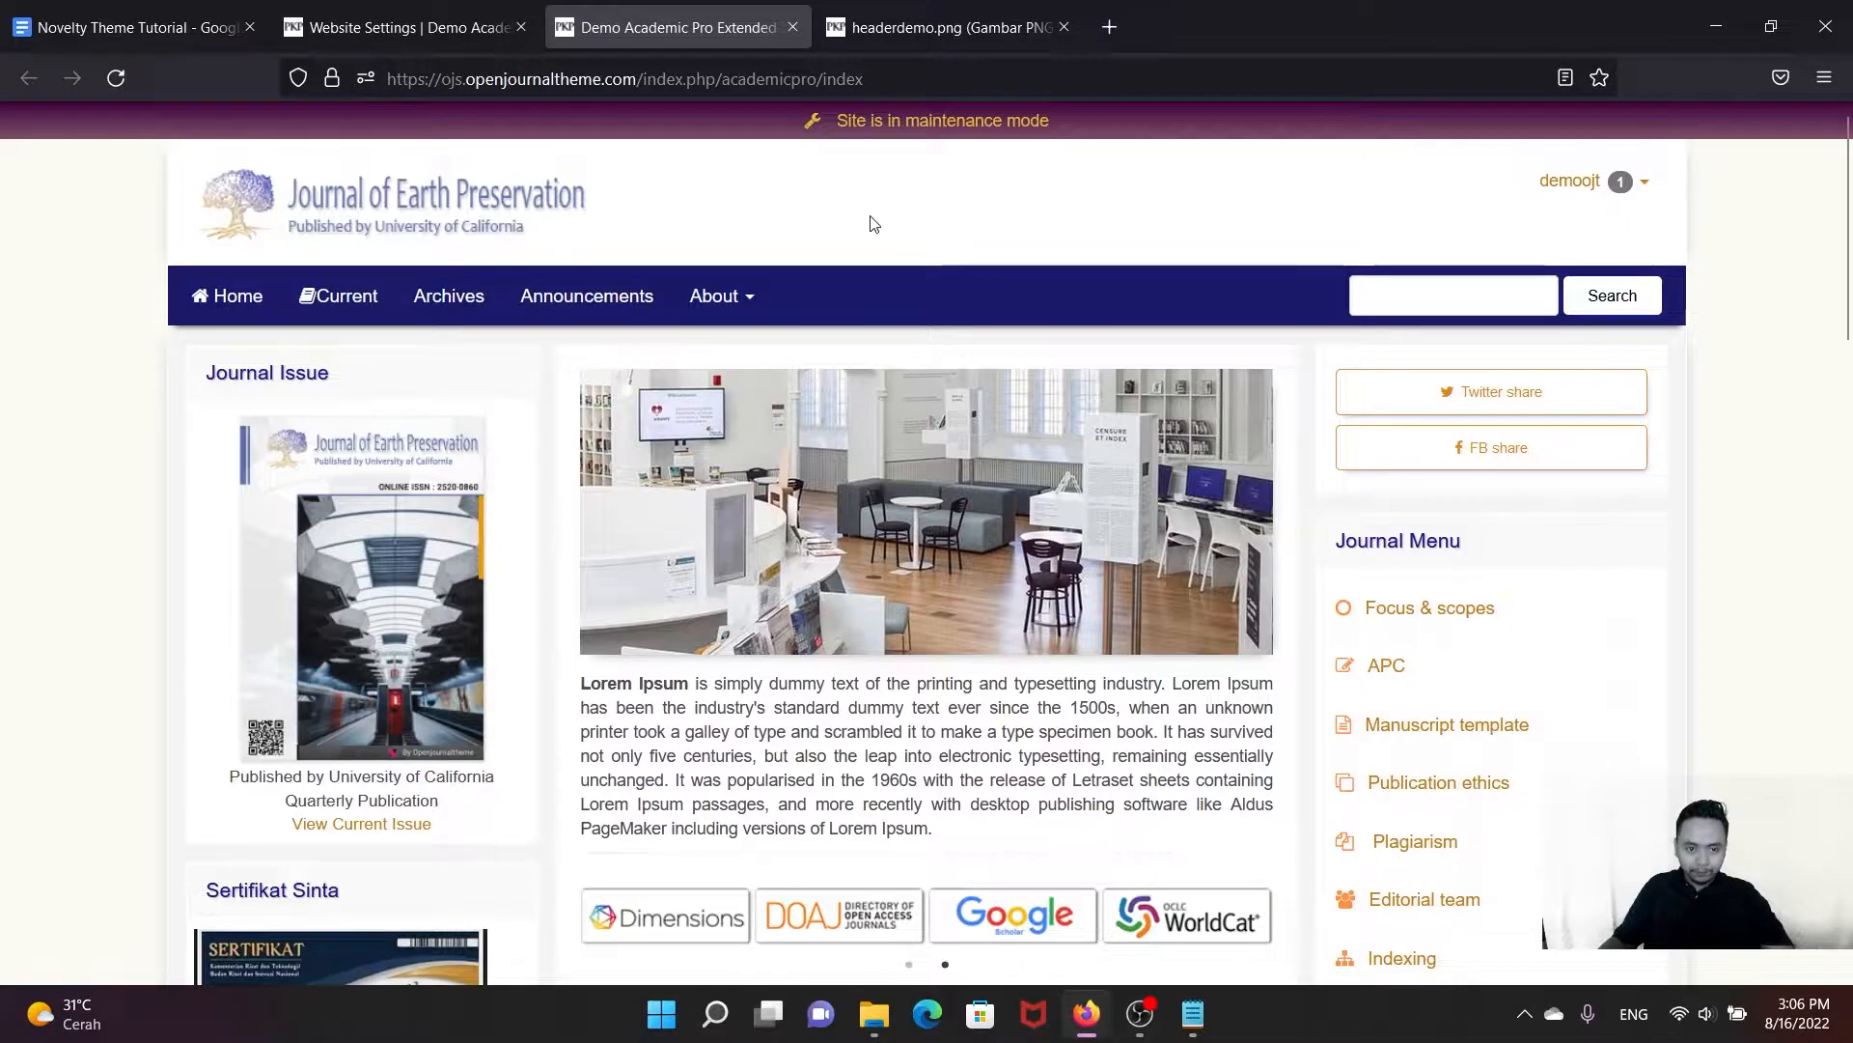
click(405, 27)
click(643, 35)
click(470, 12)
Step: Review the Advanced appearance settings down to the Additional Content editor's image option
scroll(689, 234, up, 3)
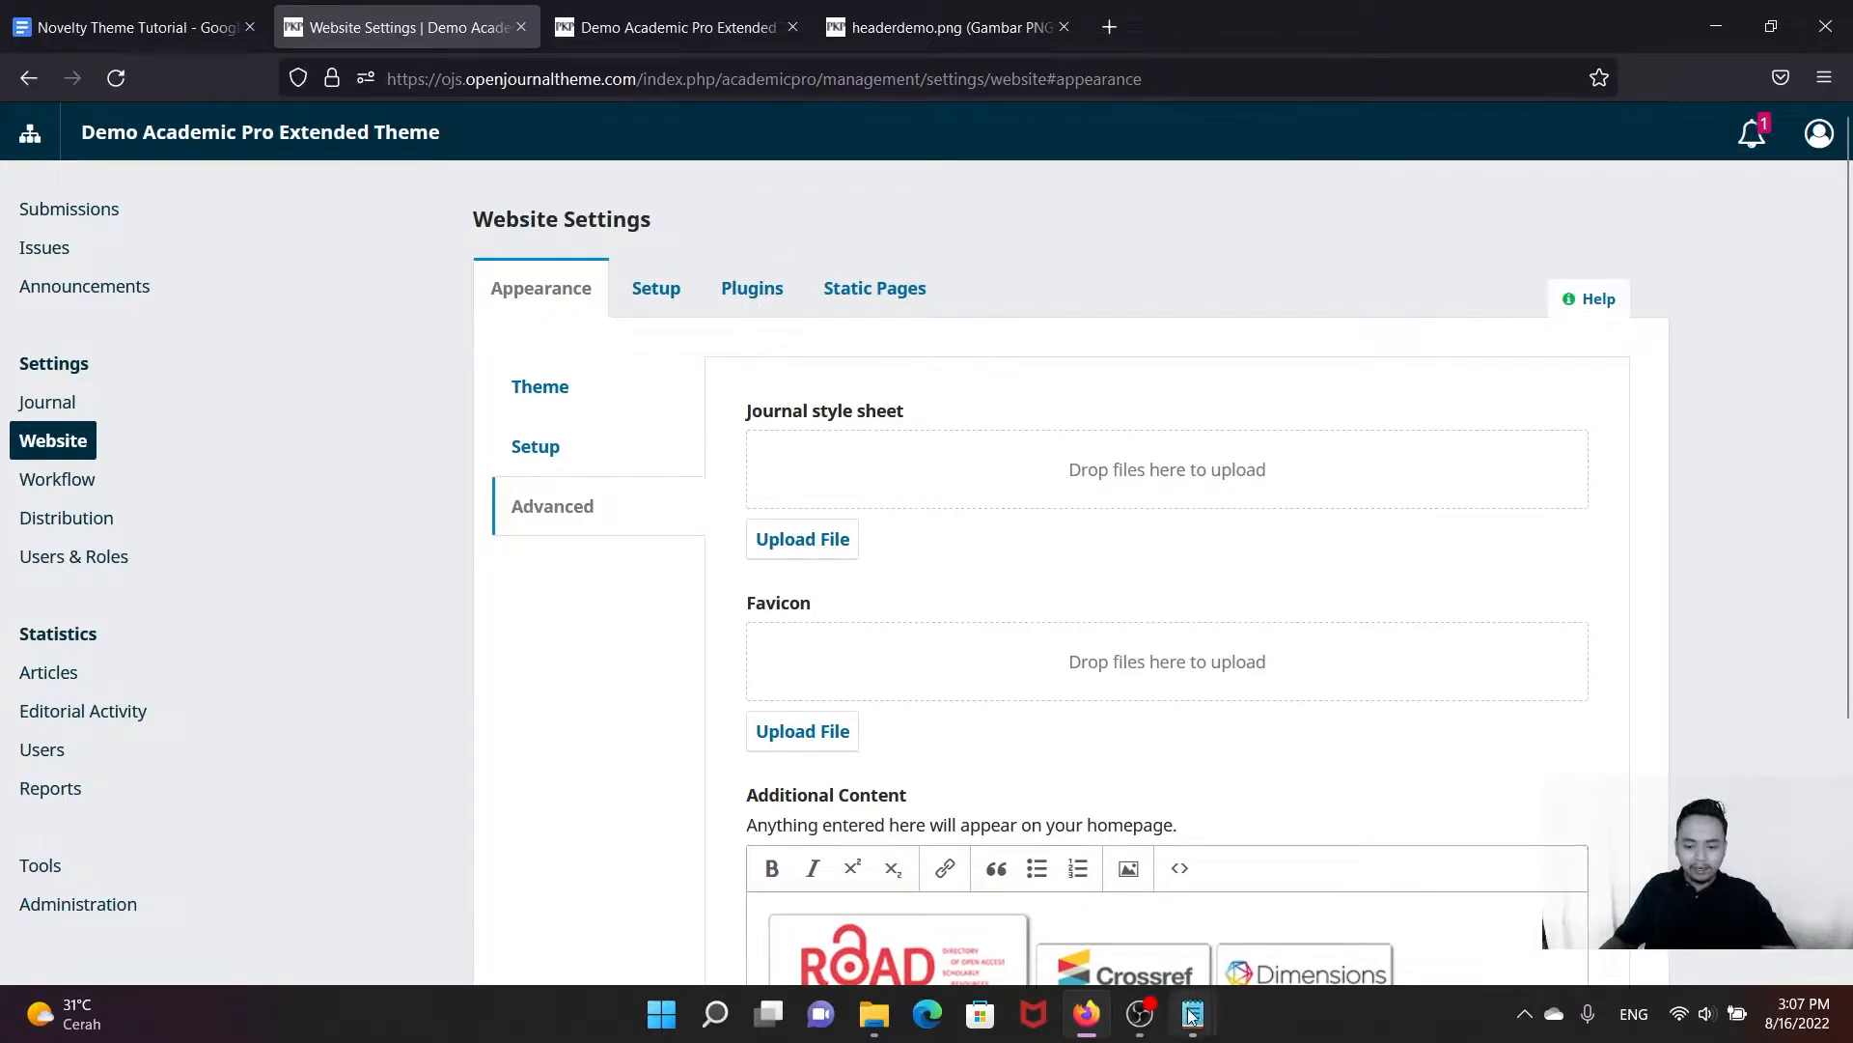
mouse_move(1188, 1012)
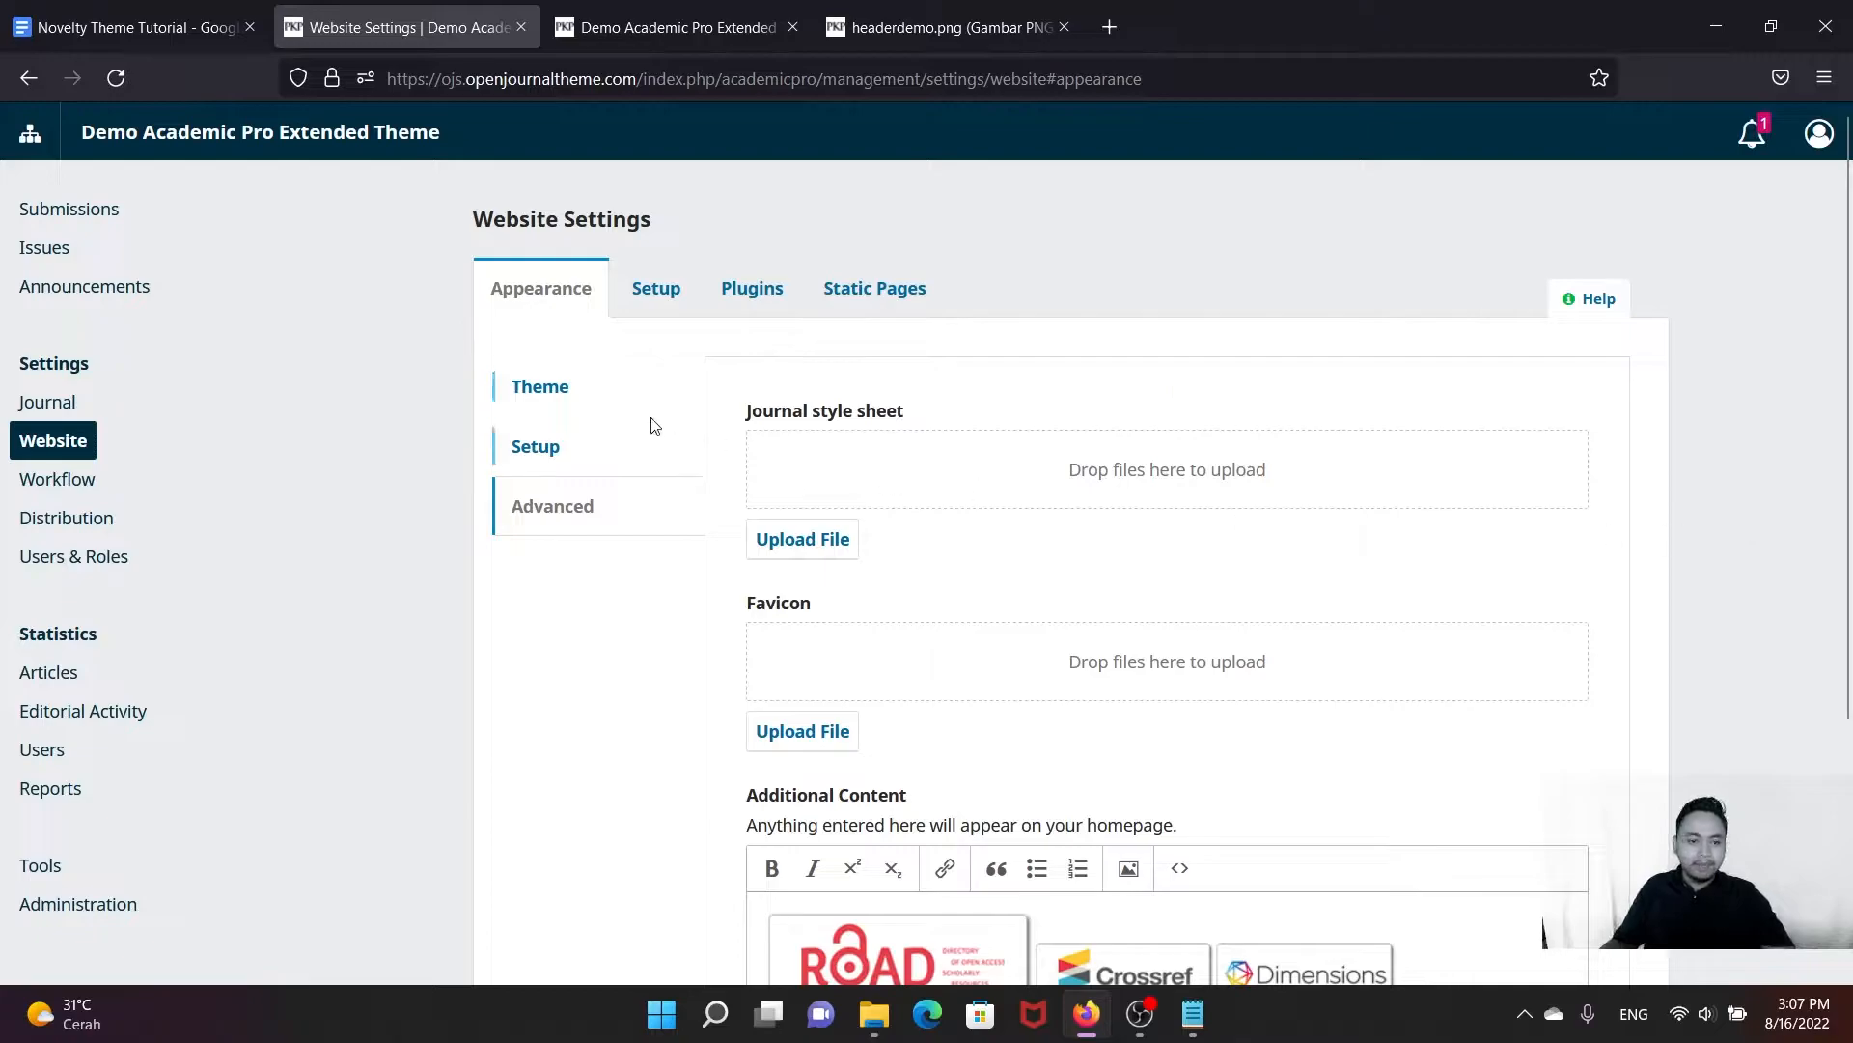
scroll(655, 430, down, 3)
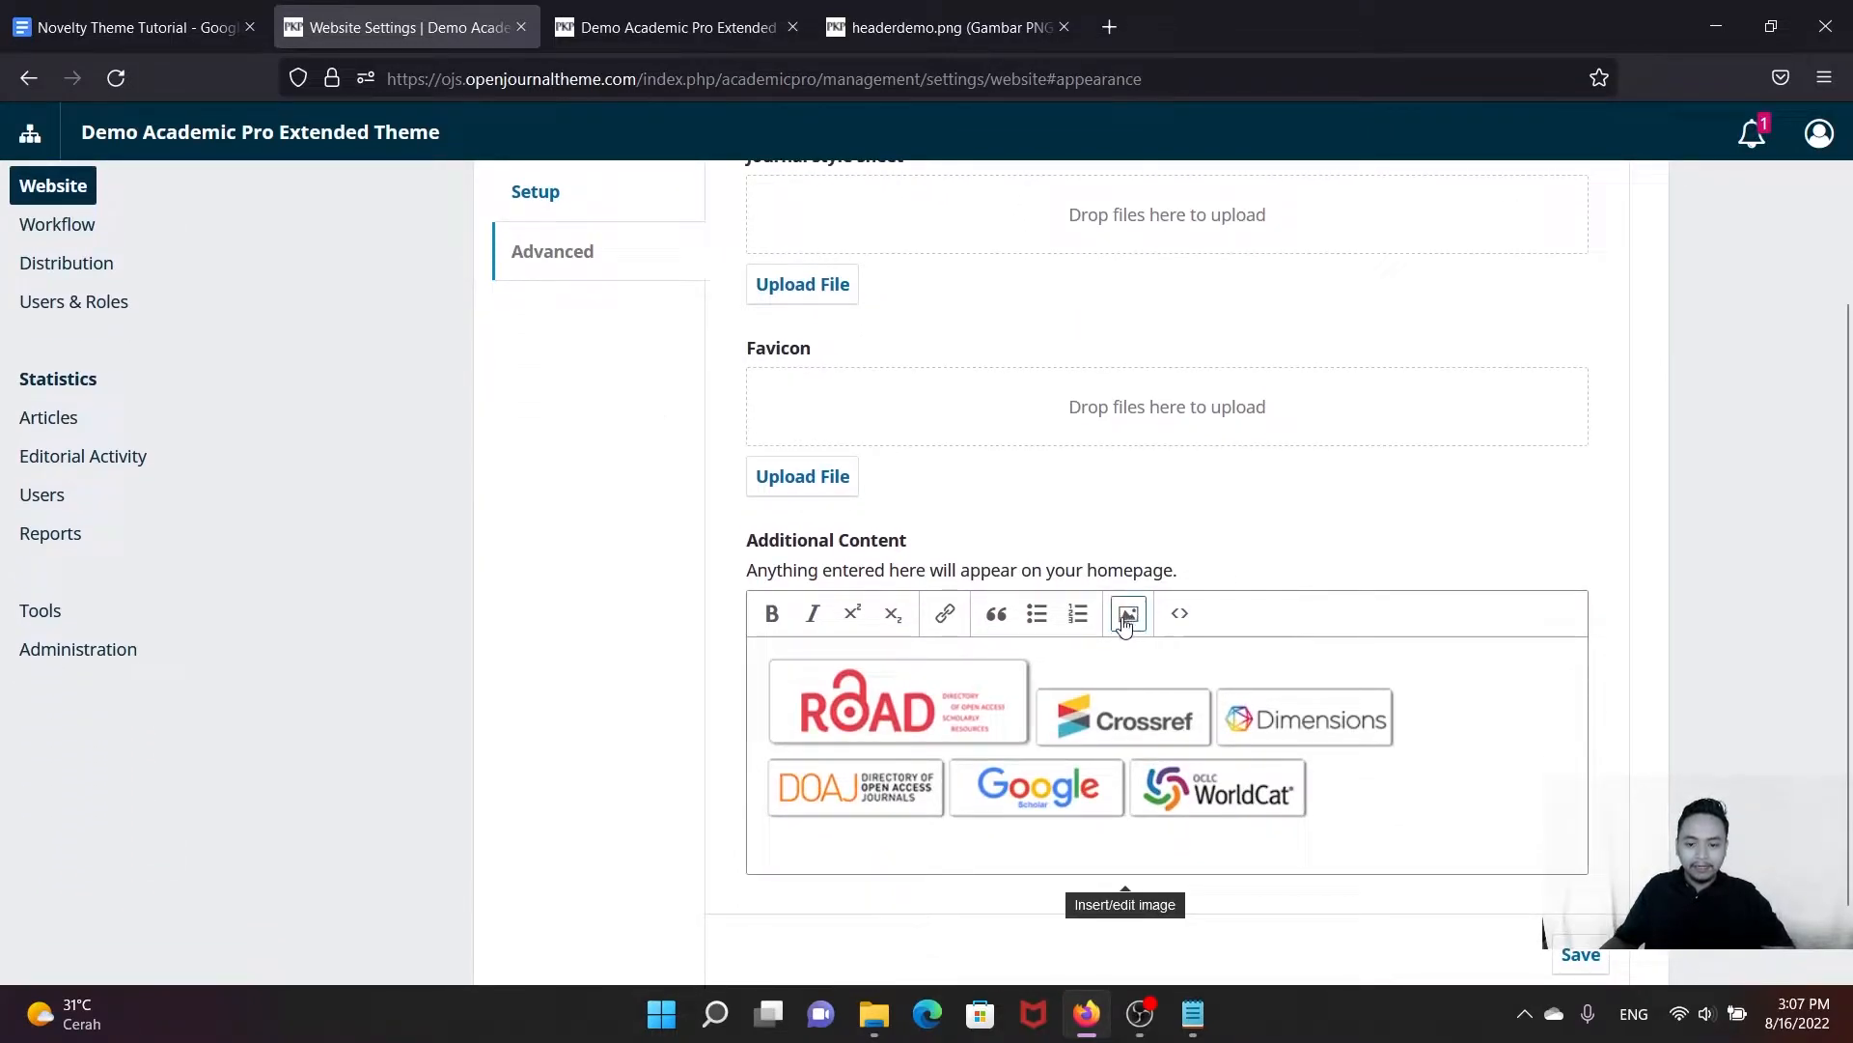
scroll(782, 674, up, 3)
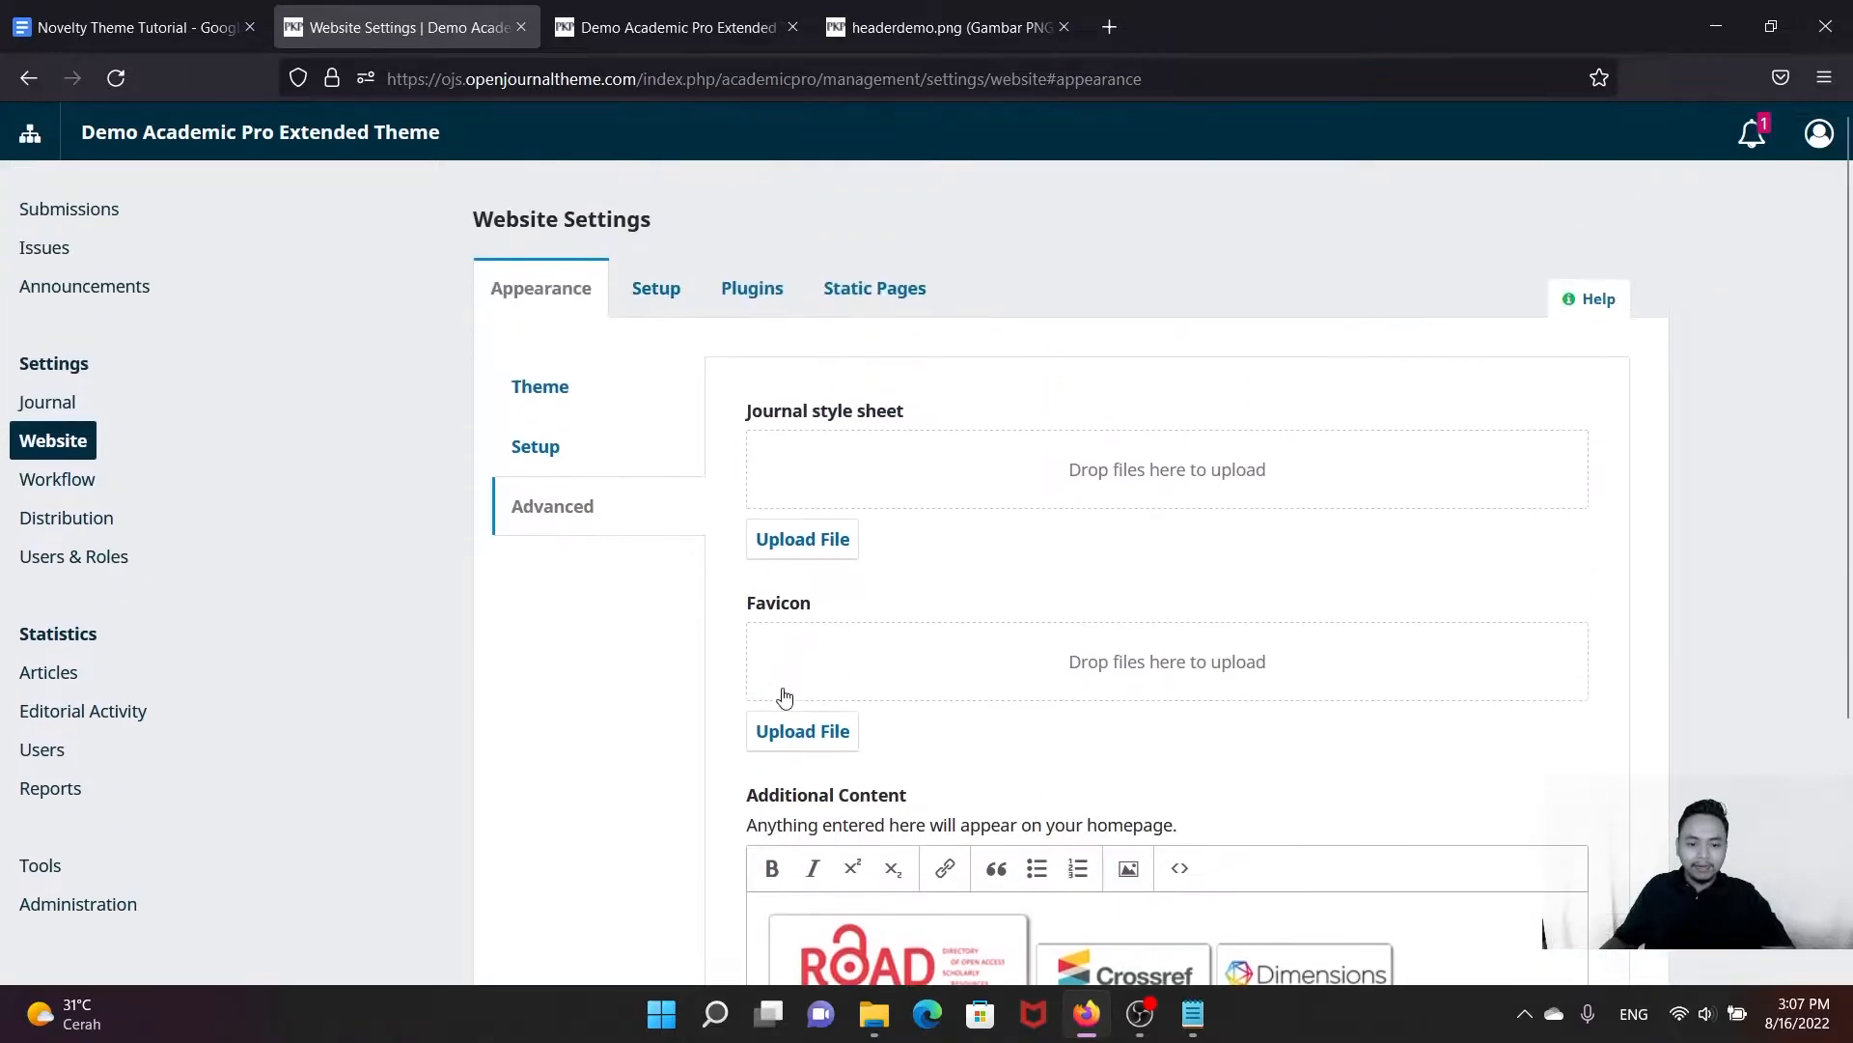
Step: Open the Journal settings and go past the Editorial Team content to the About the Journal editor under Description
click(67, 413)
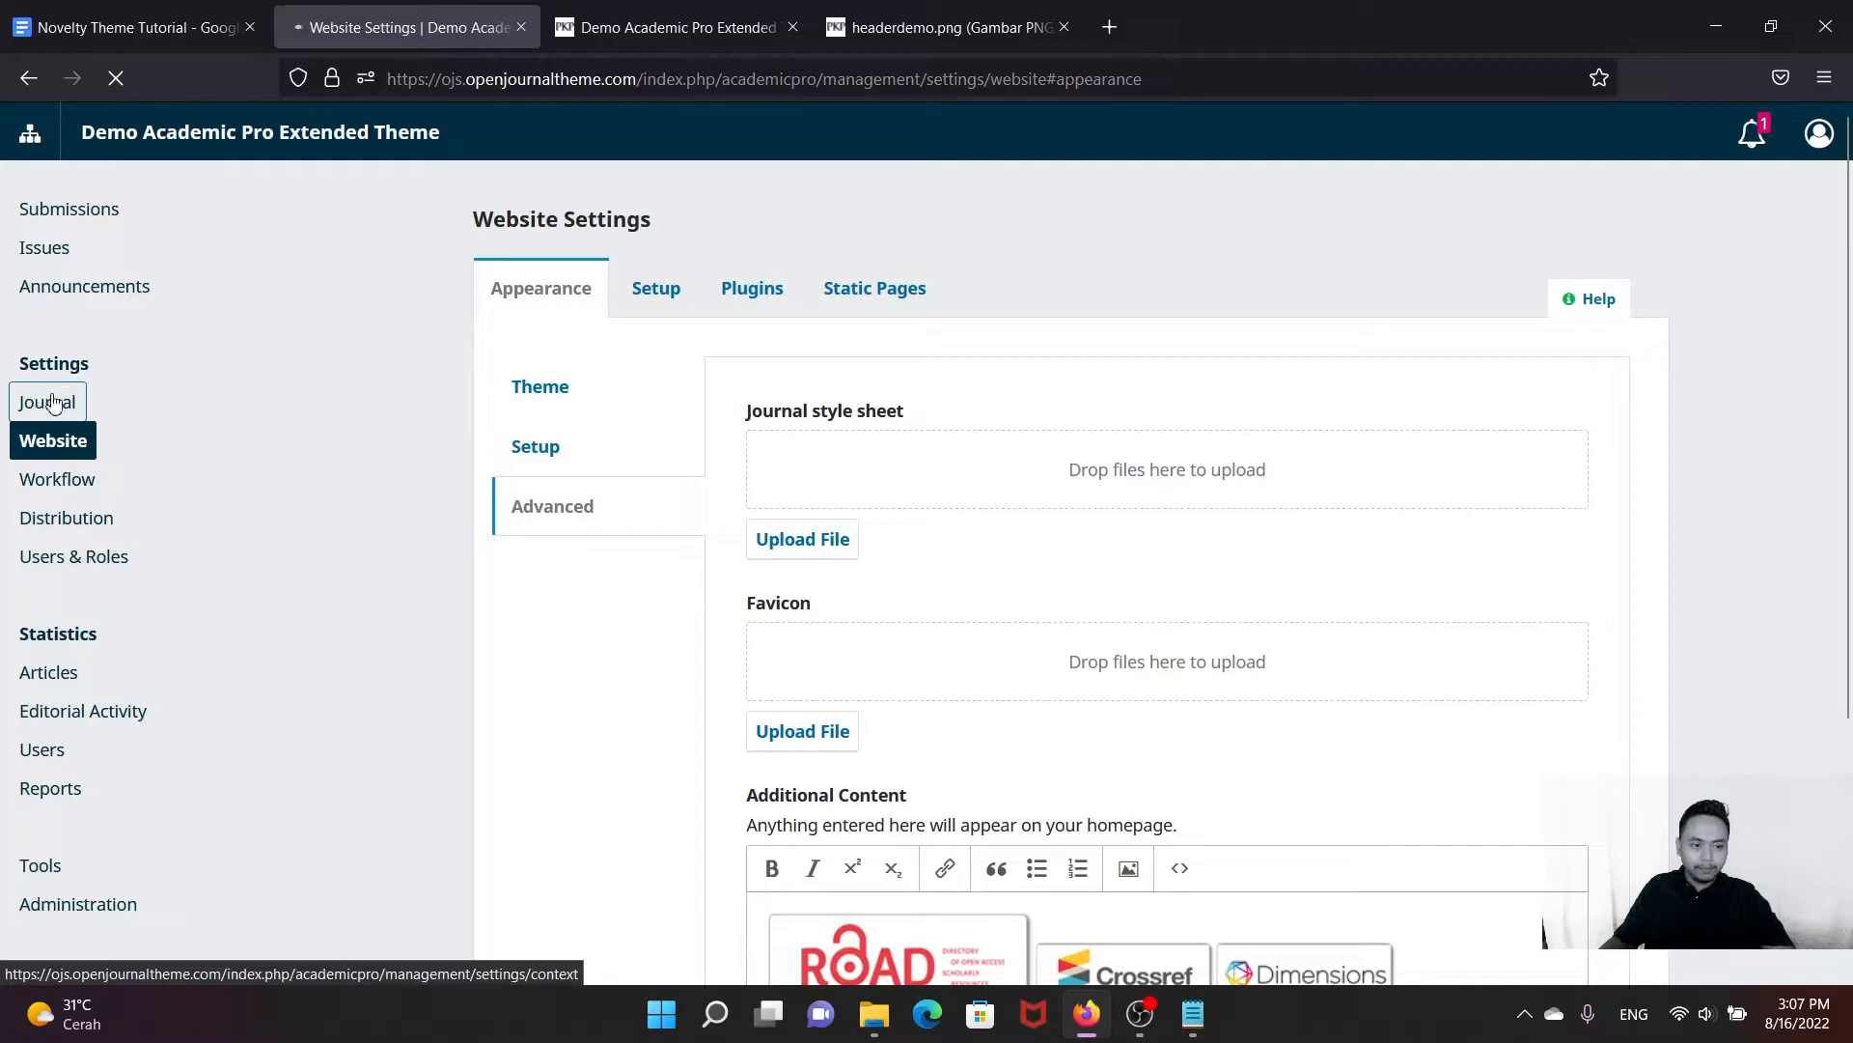
scroll(777, 536, down, 5)
scroll(777, 536, down, 5)
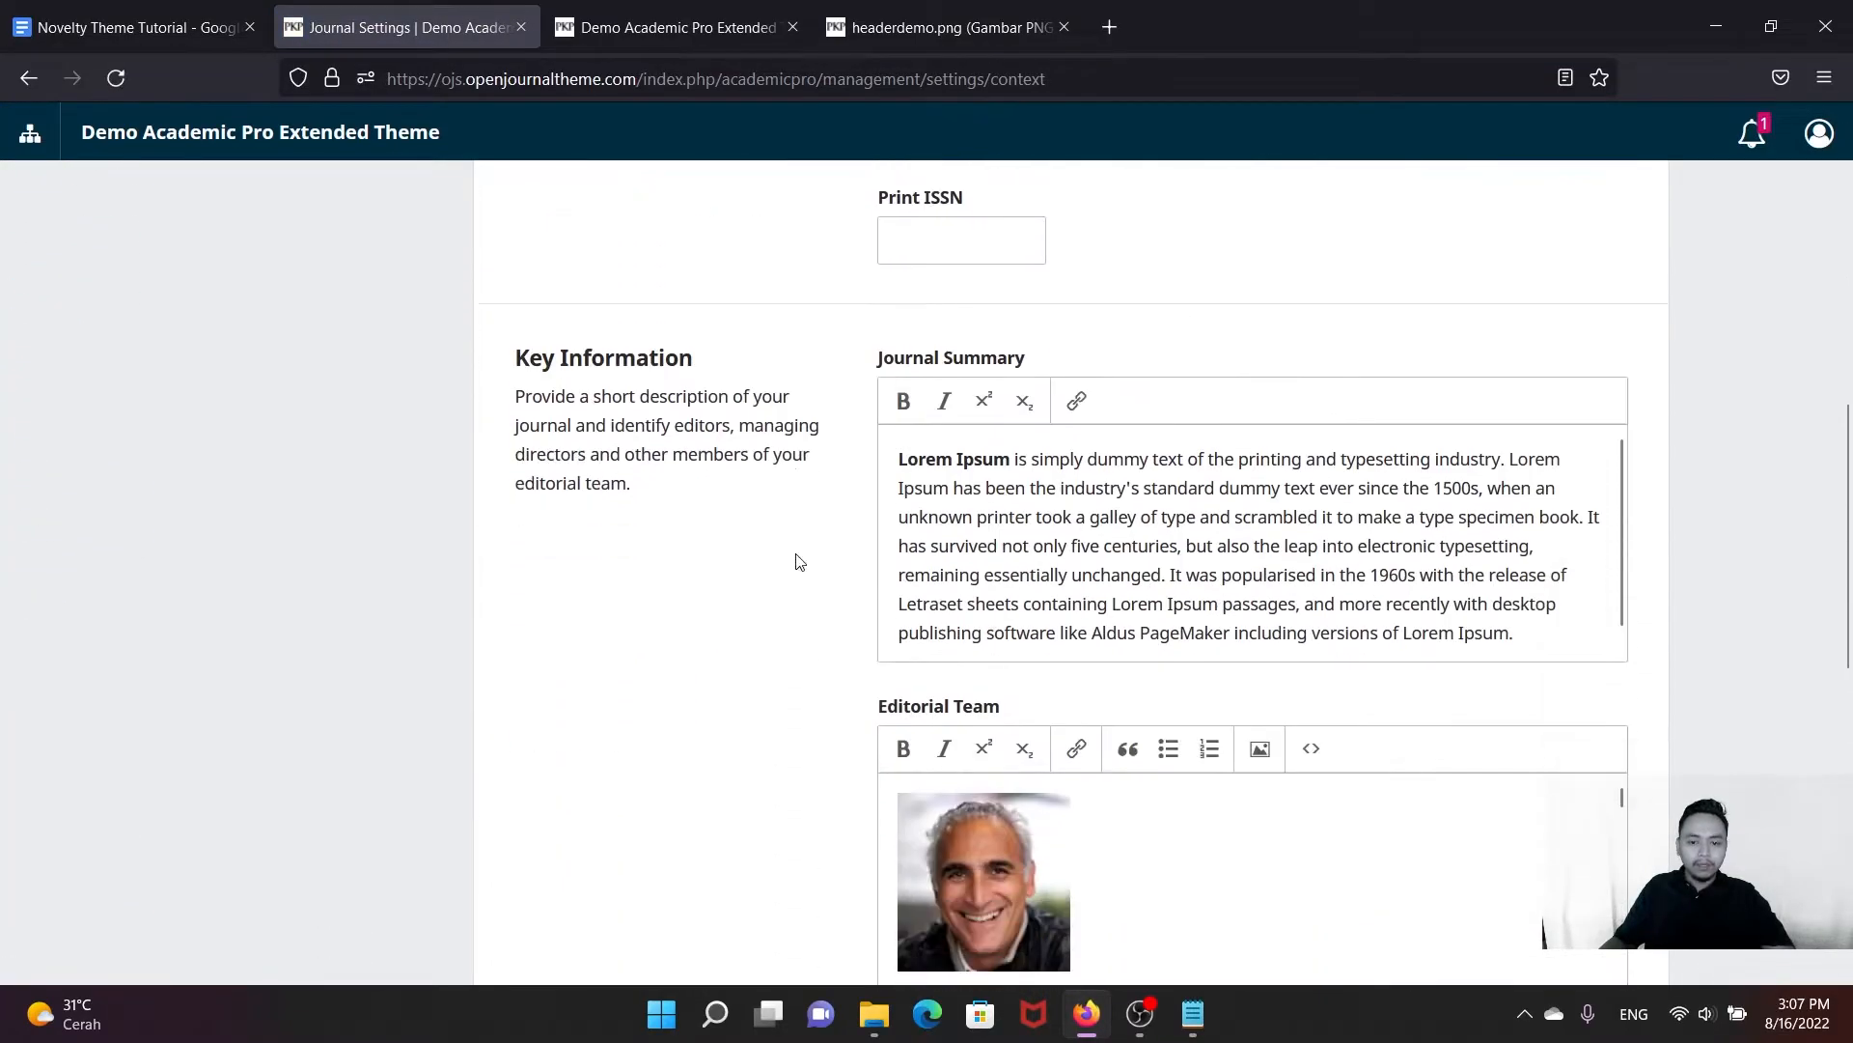
scroll(1207, 540, down, 2)
scroll(1205, 728, down, 8)
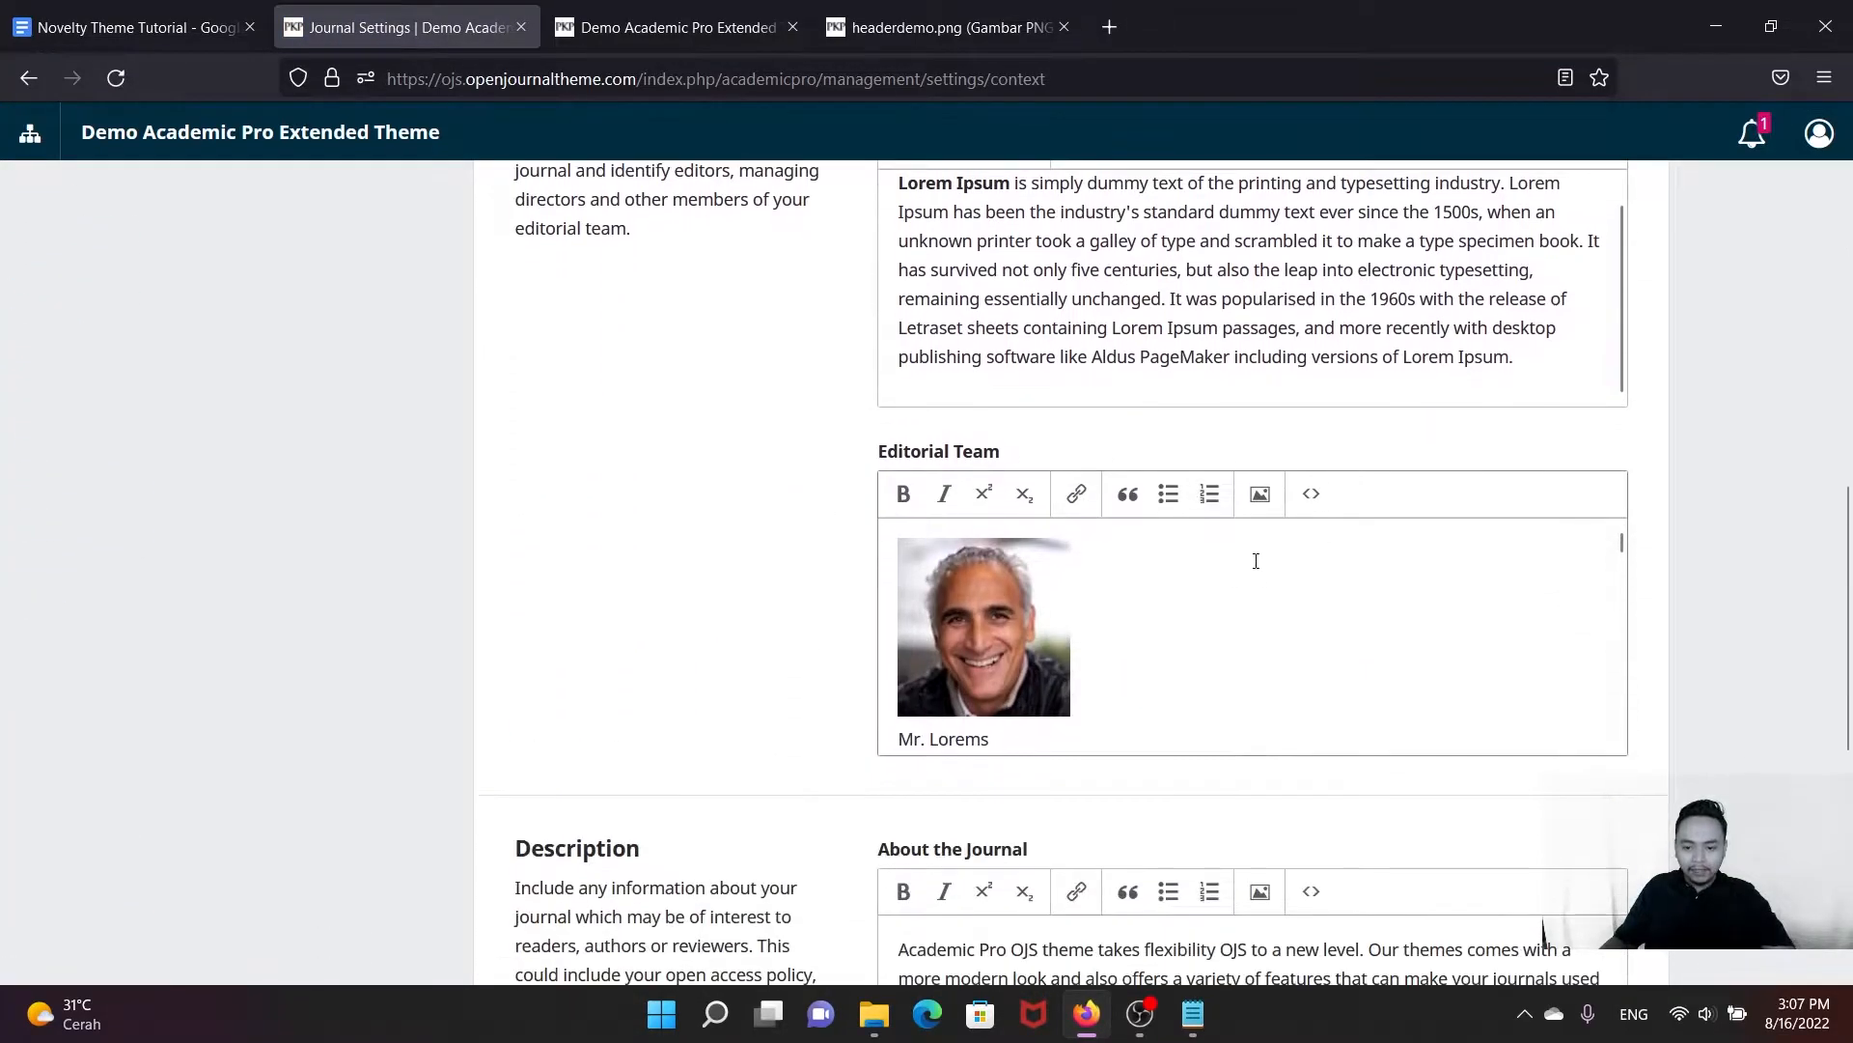
scroll(1281, 433, up, 4)
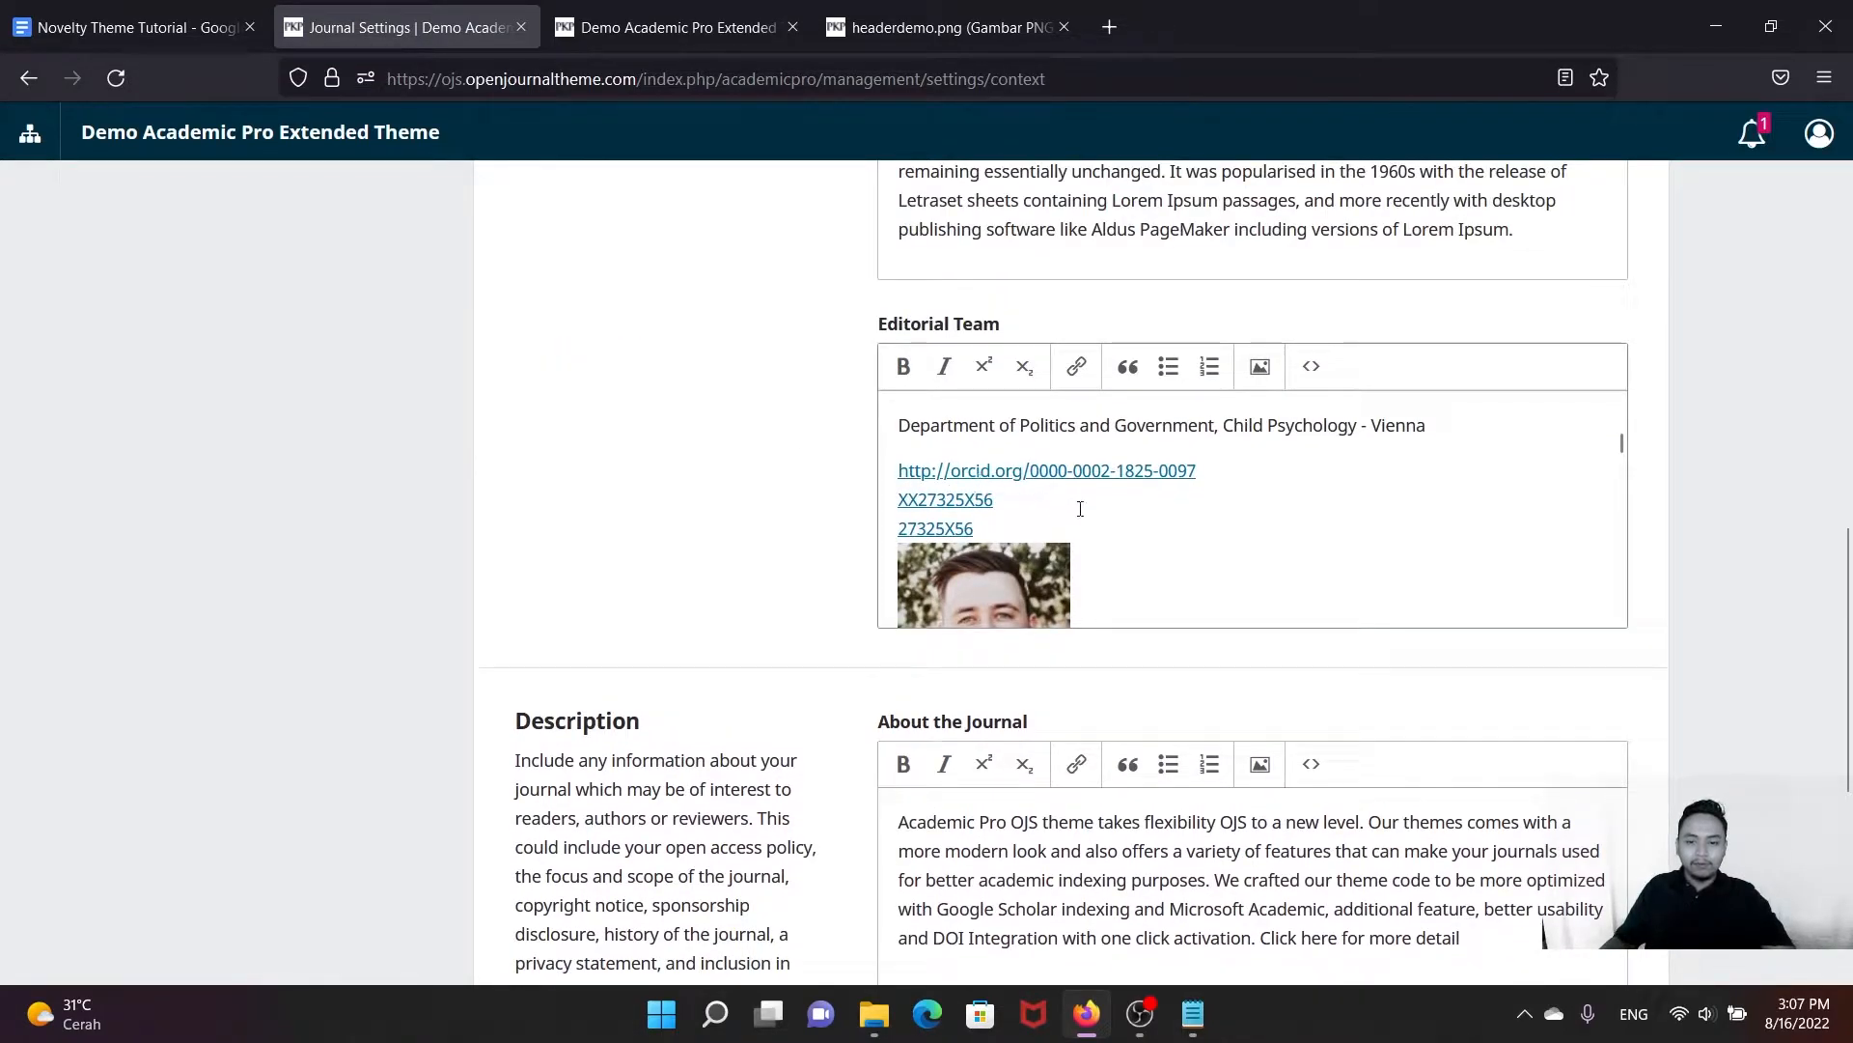
scroll(1144, 487, down, 2)
scroll(1081, 492, up, 2)
click(1454, 432)
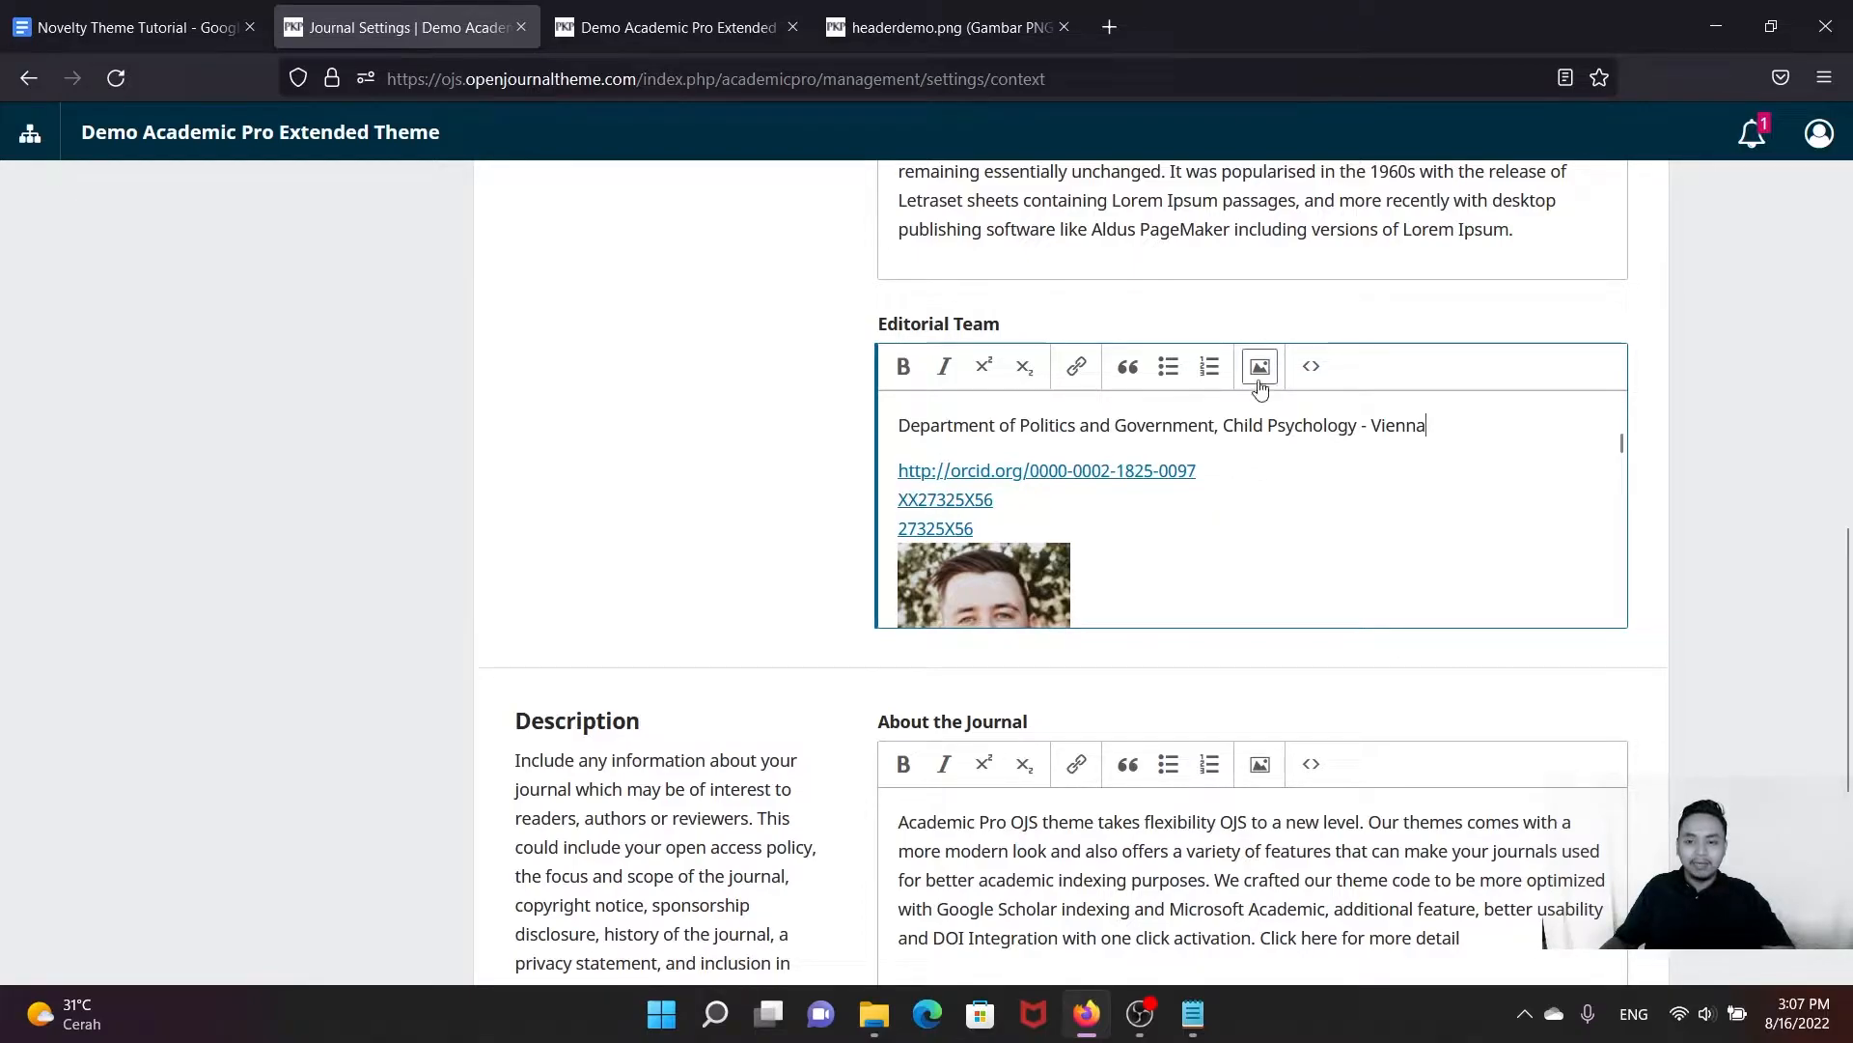
scroll(1171, 477, down, 5)
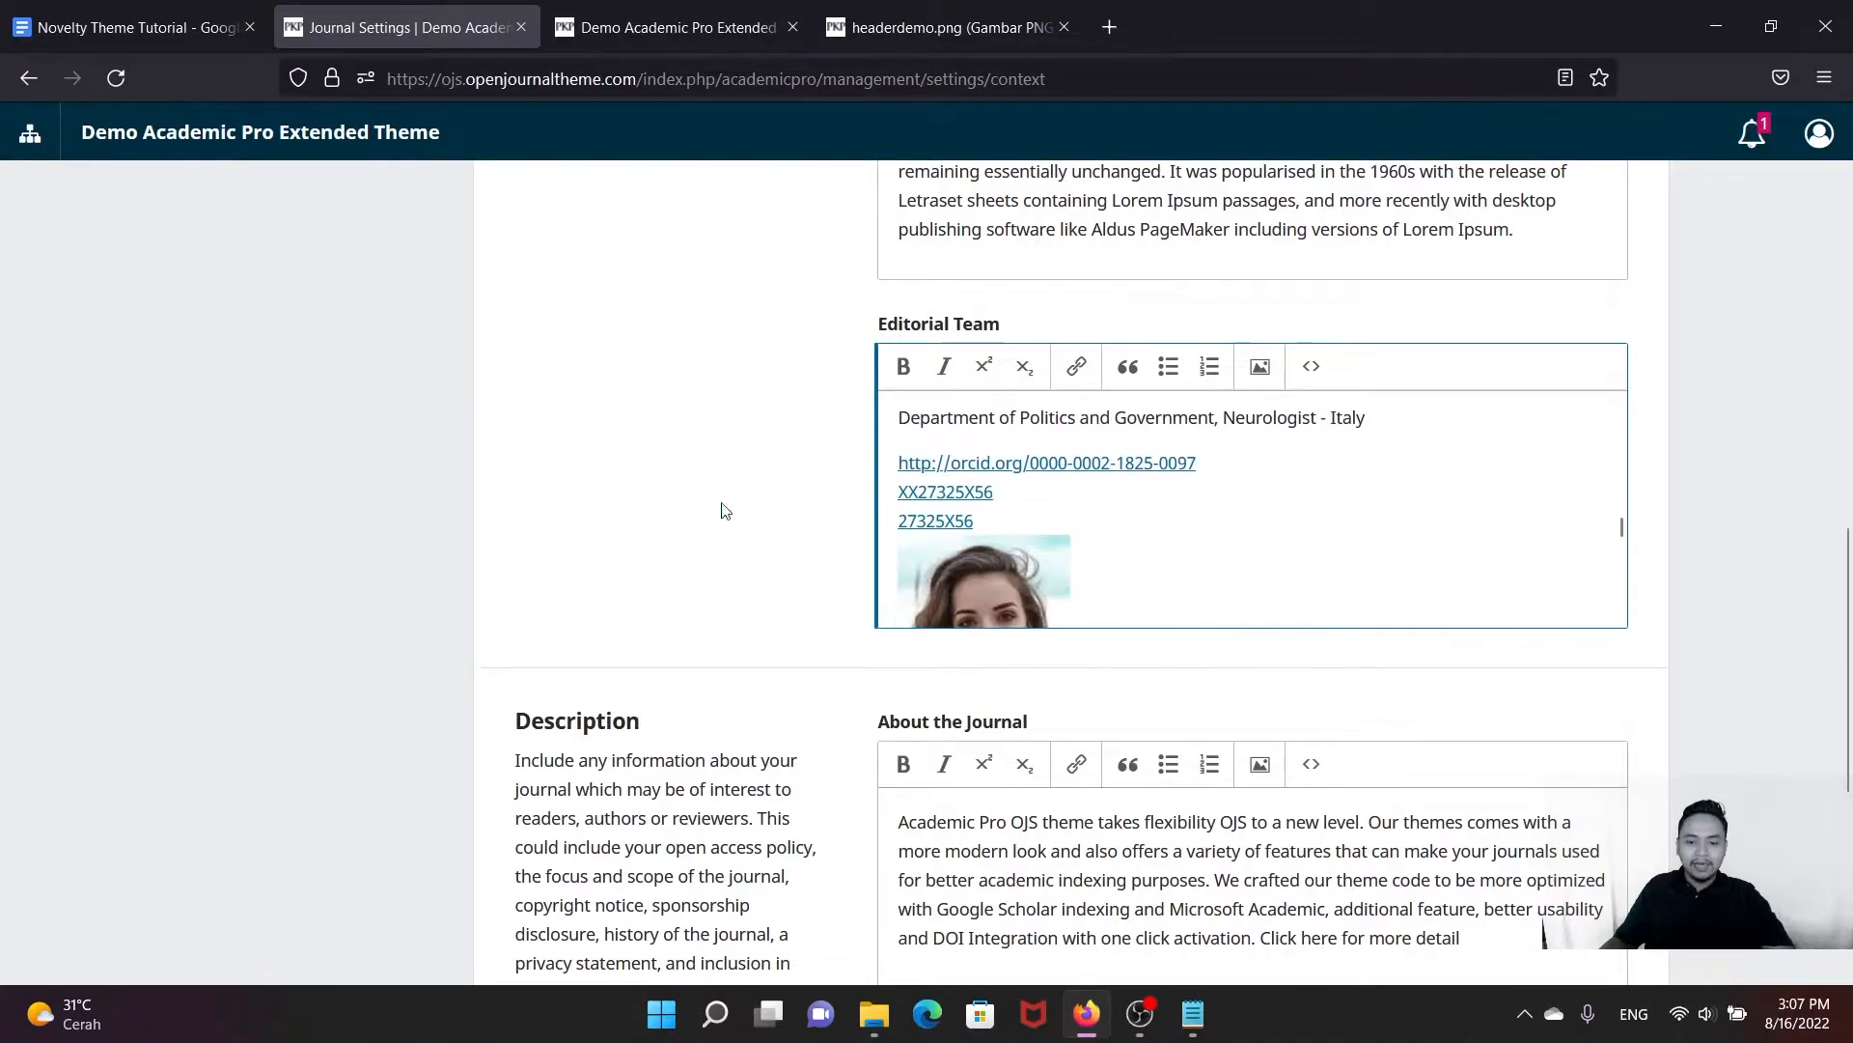
scroll(724, 517, down, 4)
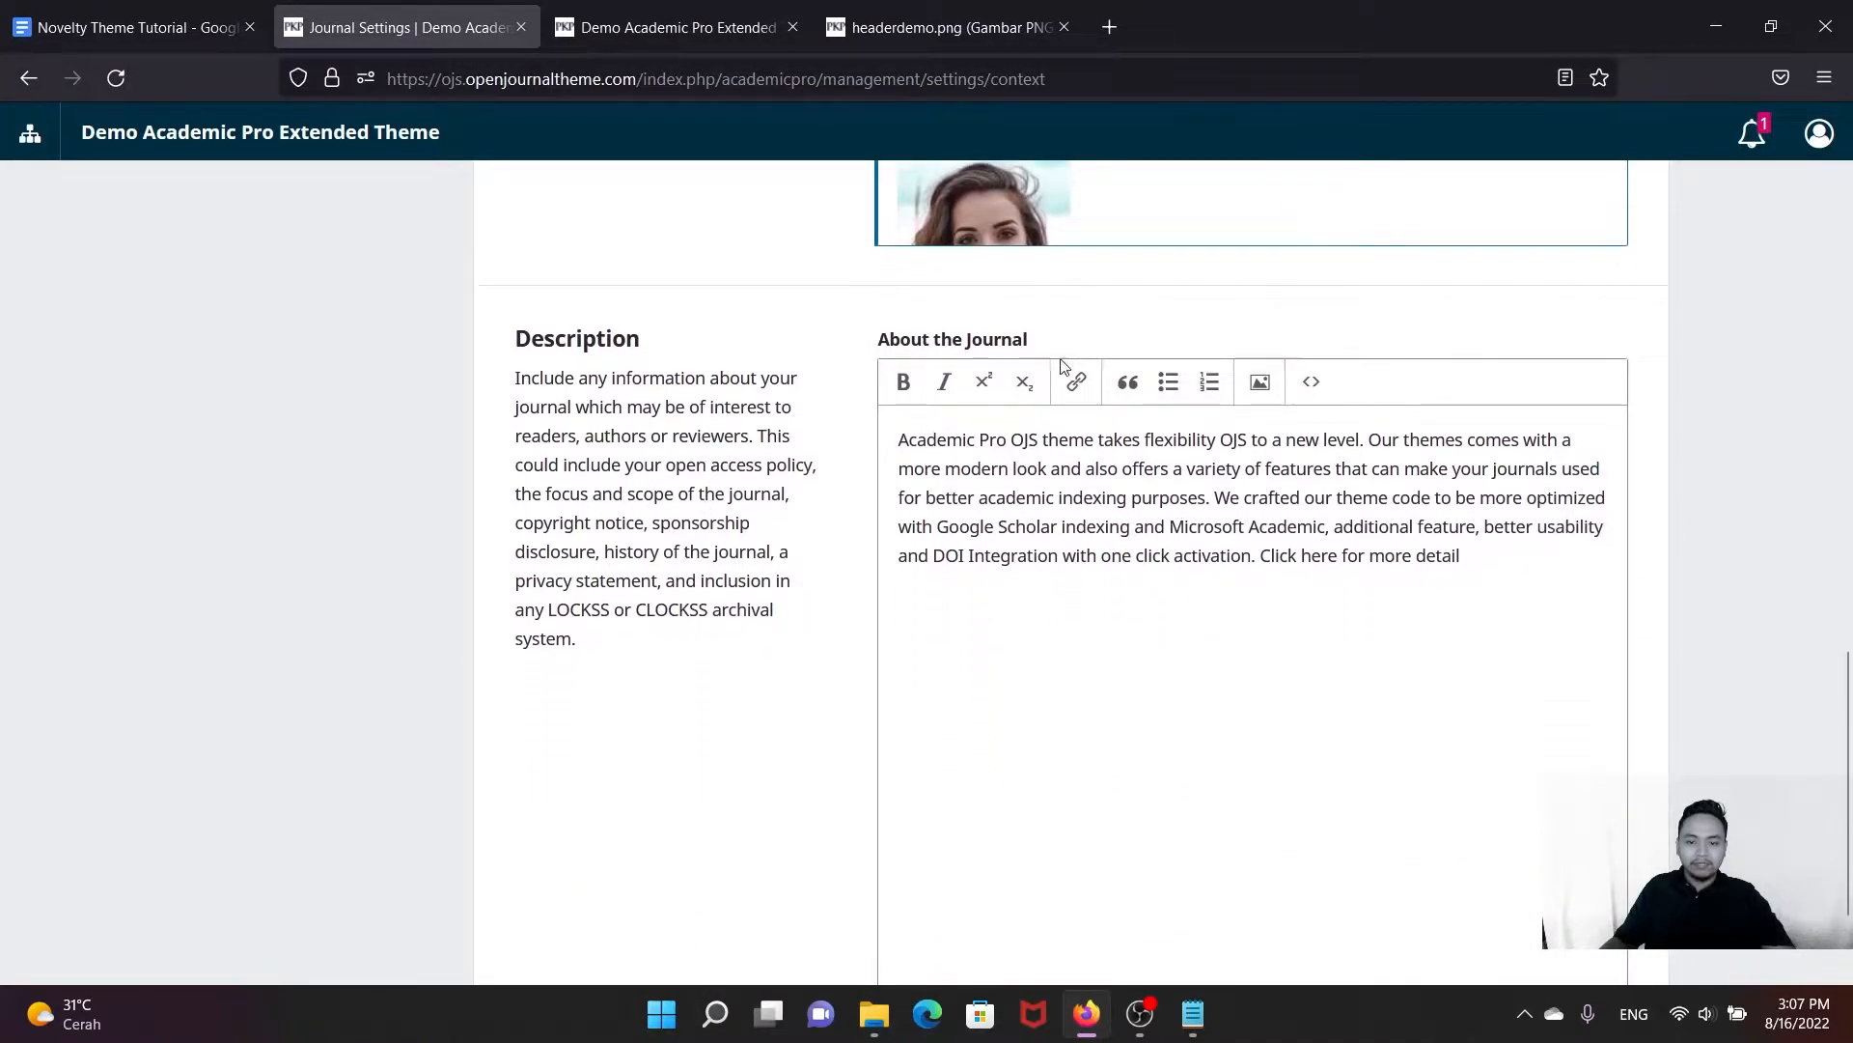
Step: Add two new lines after the existing text in the About the Journal editor
mouse_move(1460, 555)
mouse_down()
mouse_move(980, 495)
mouse_move(901, 439)
mouse_move(1467, 557)
mouse_up()
click(917, 443)
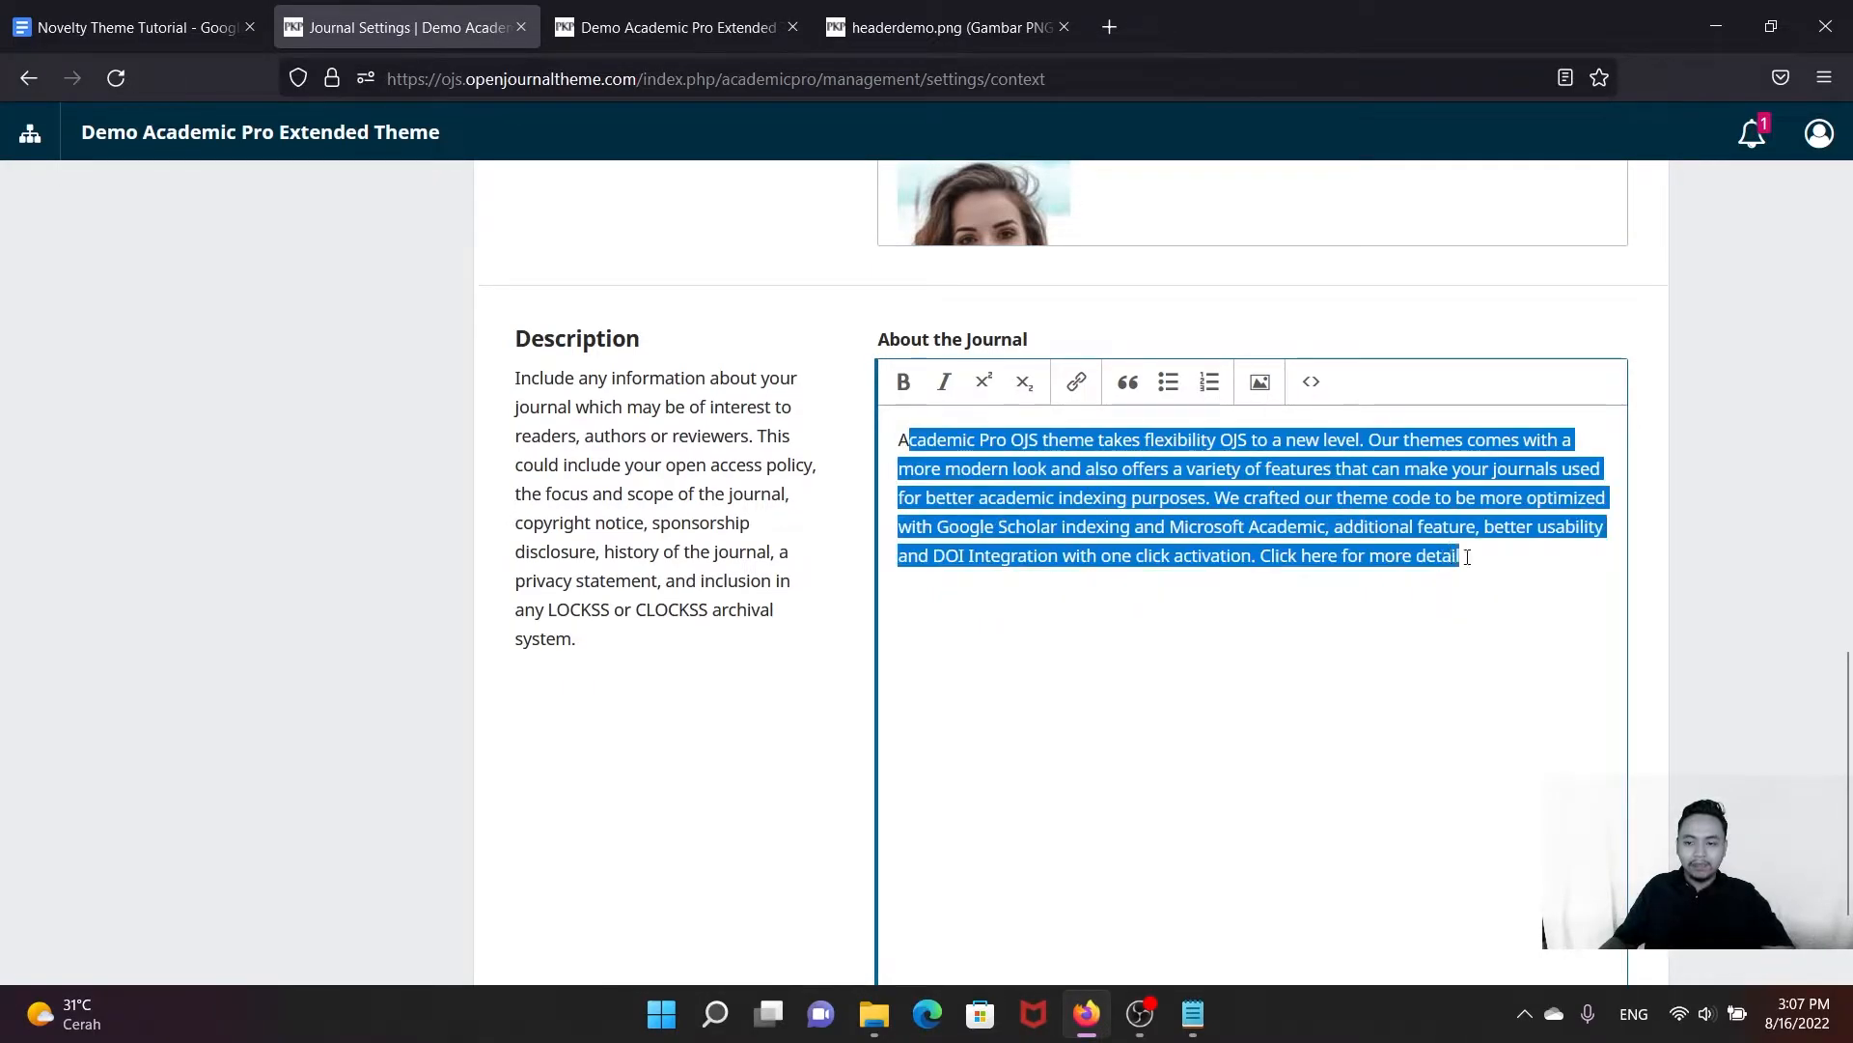
click(1477, 557)
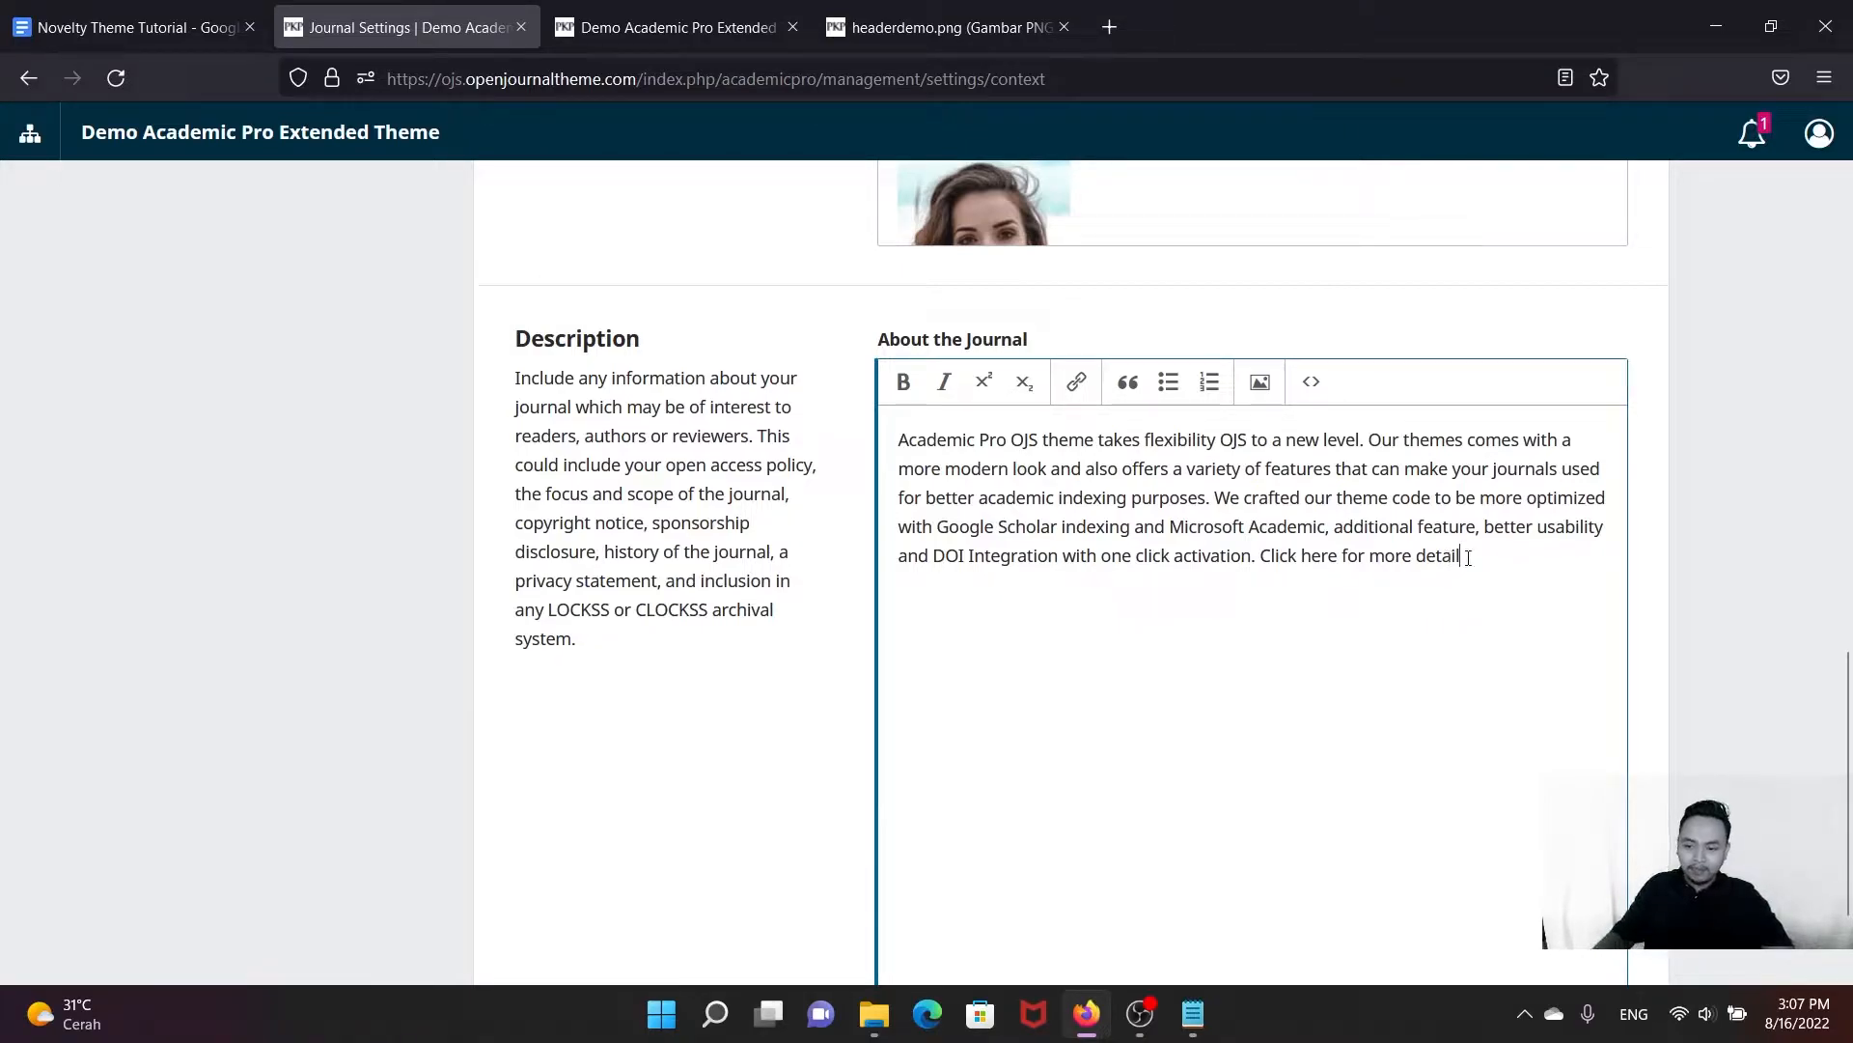
key(Return)
key(Return)
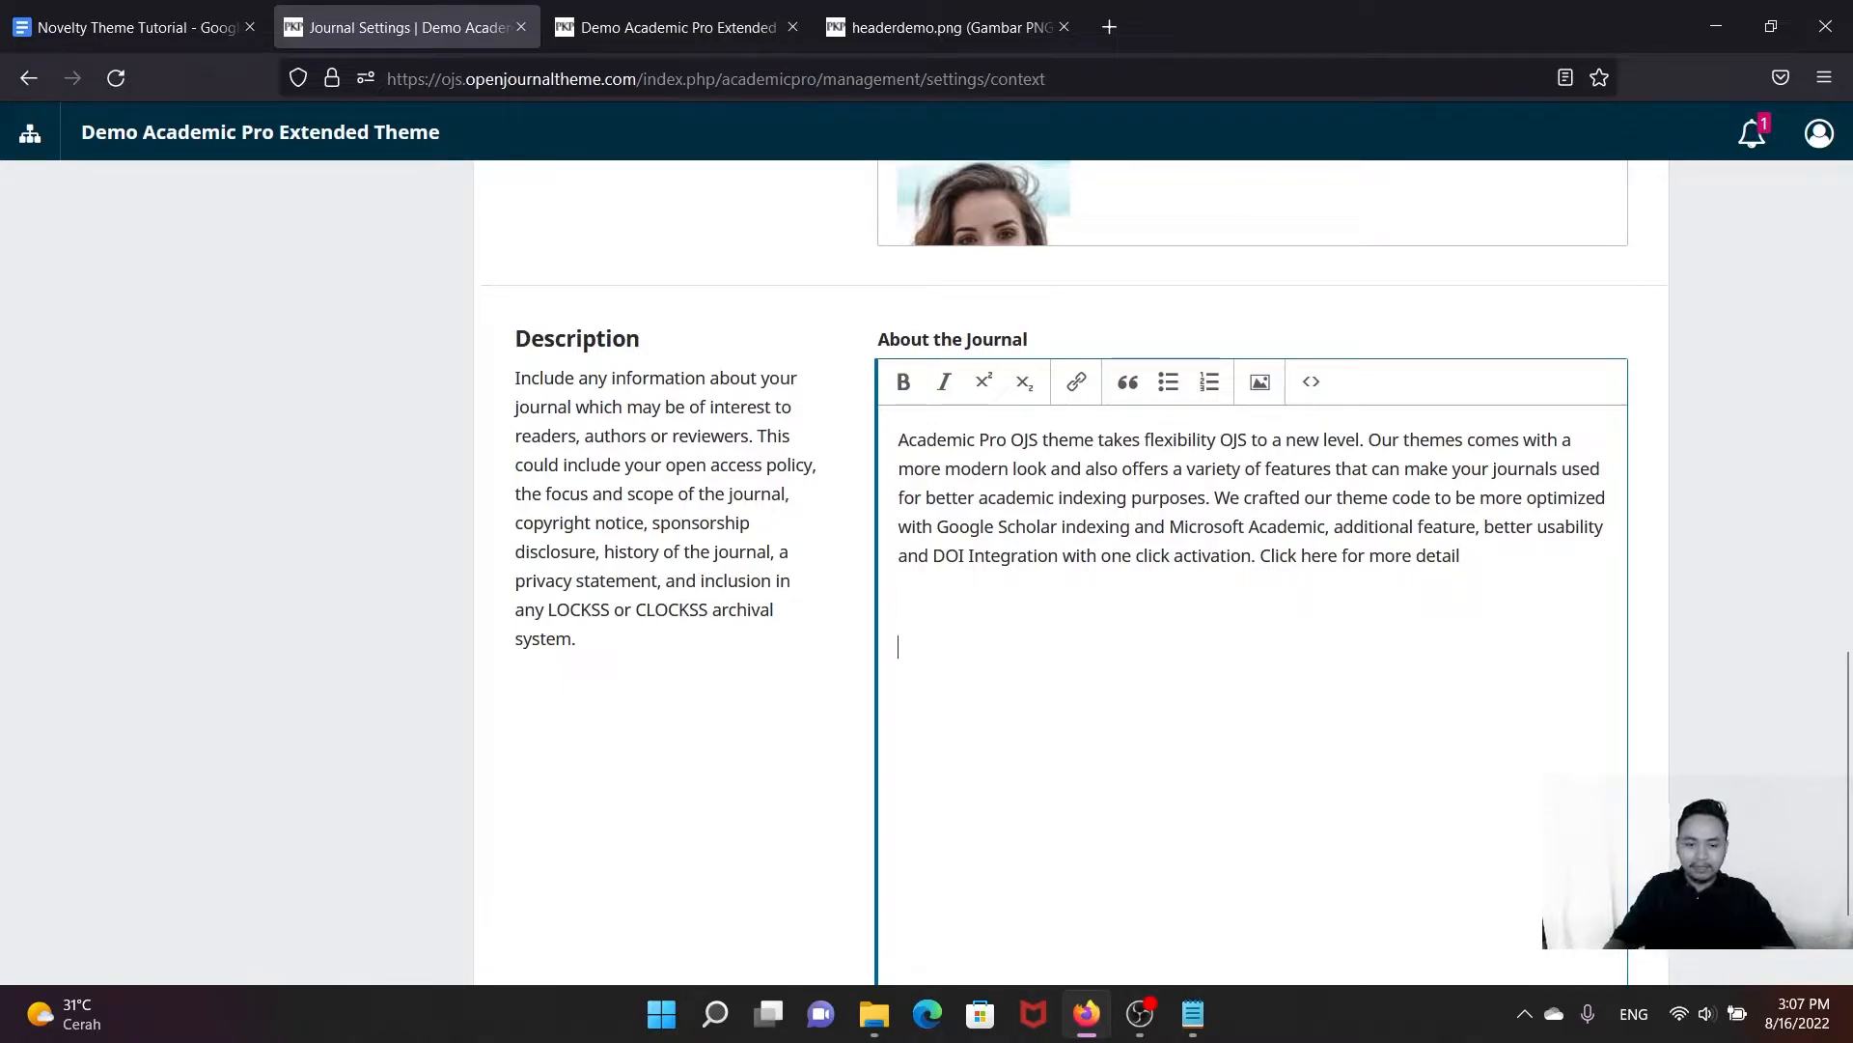
Step: Upload HeaderDemo.png from the Novelty folder in Documents as a new image for the About the Journal text
click(1262, 383)
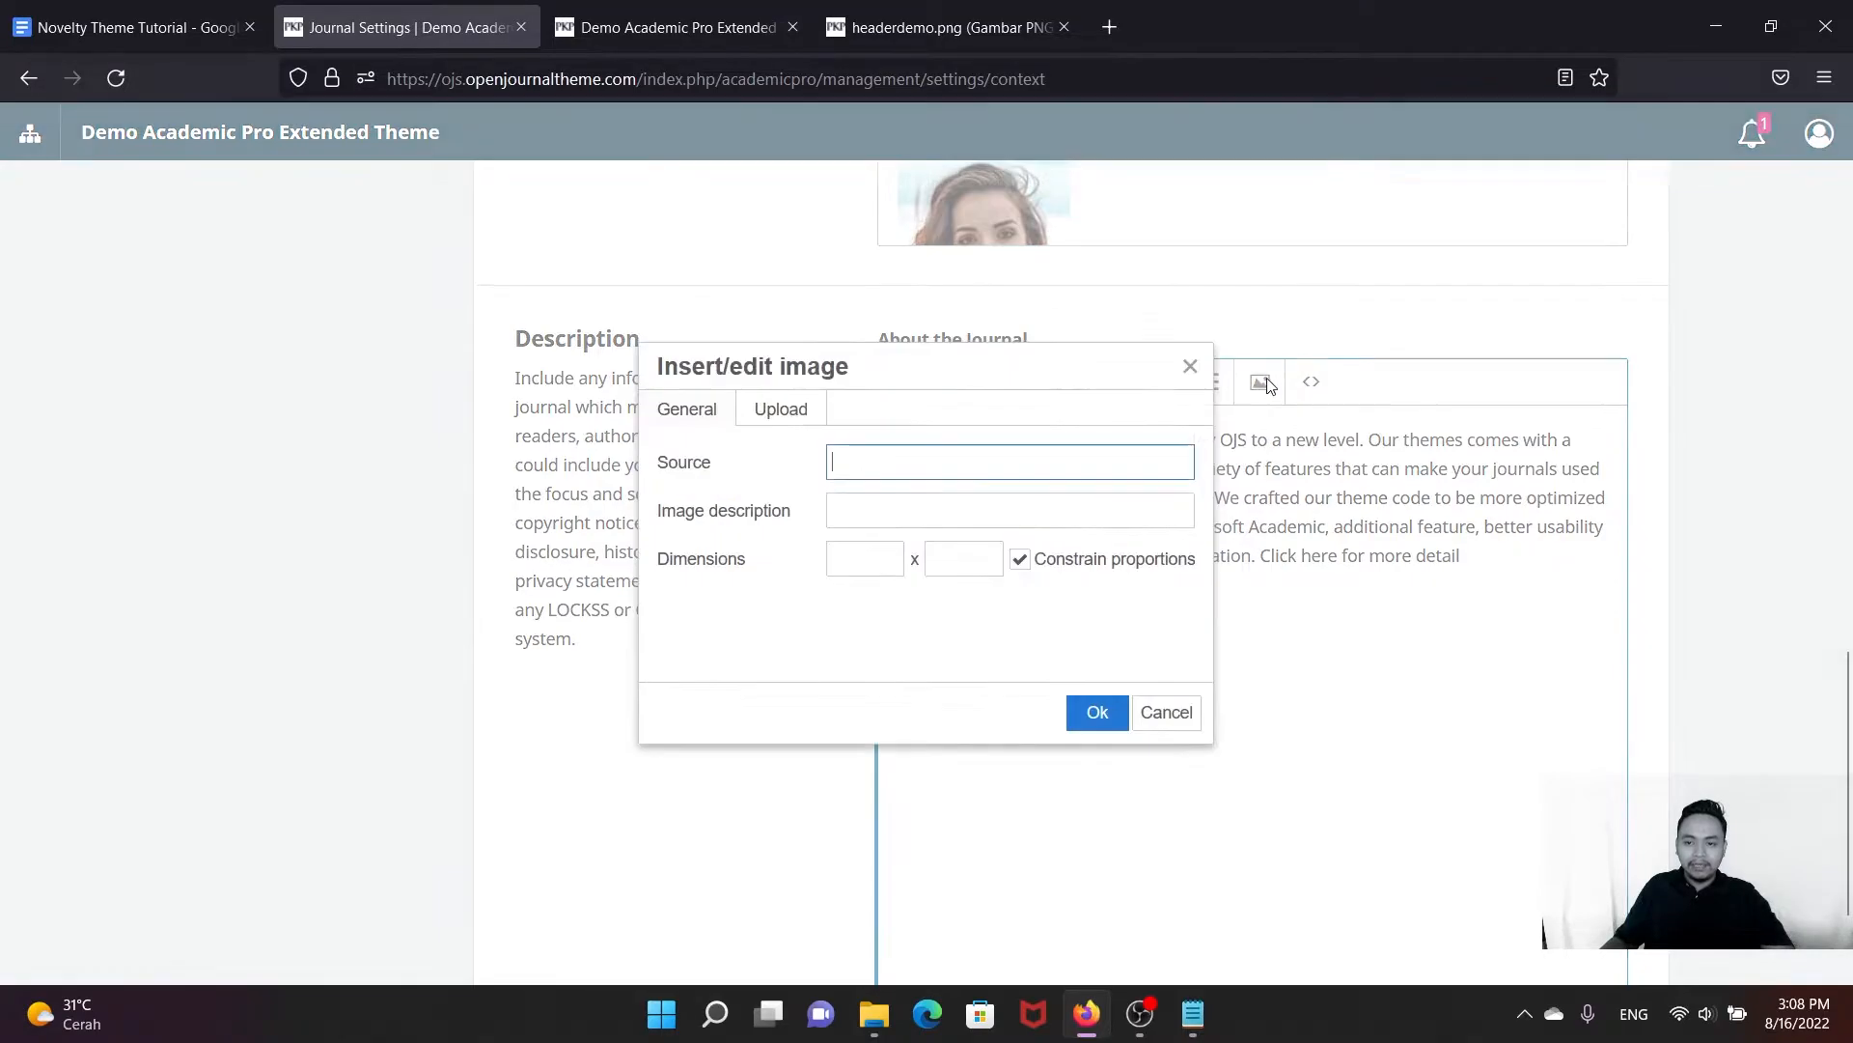
click(792, 413)
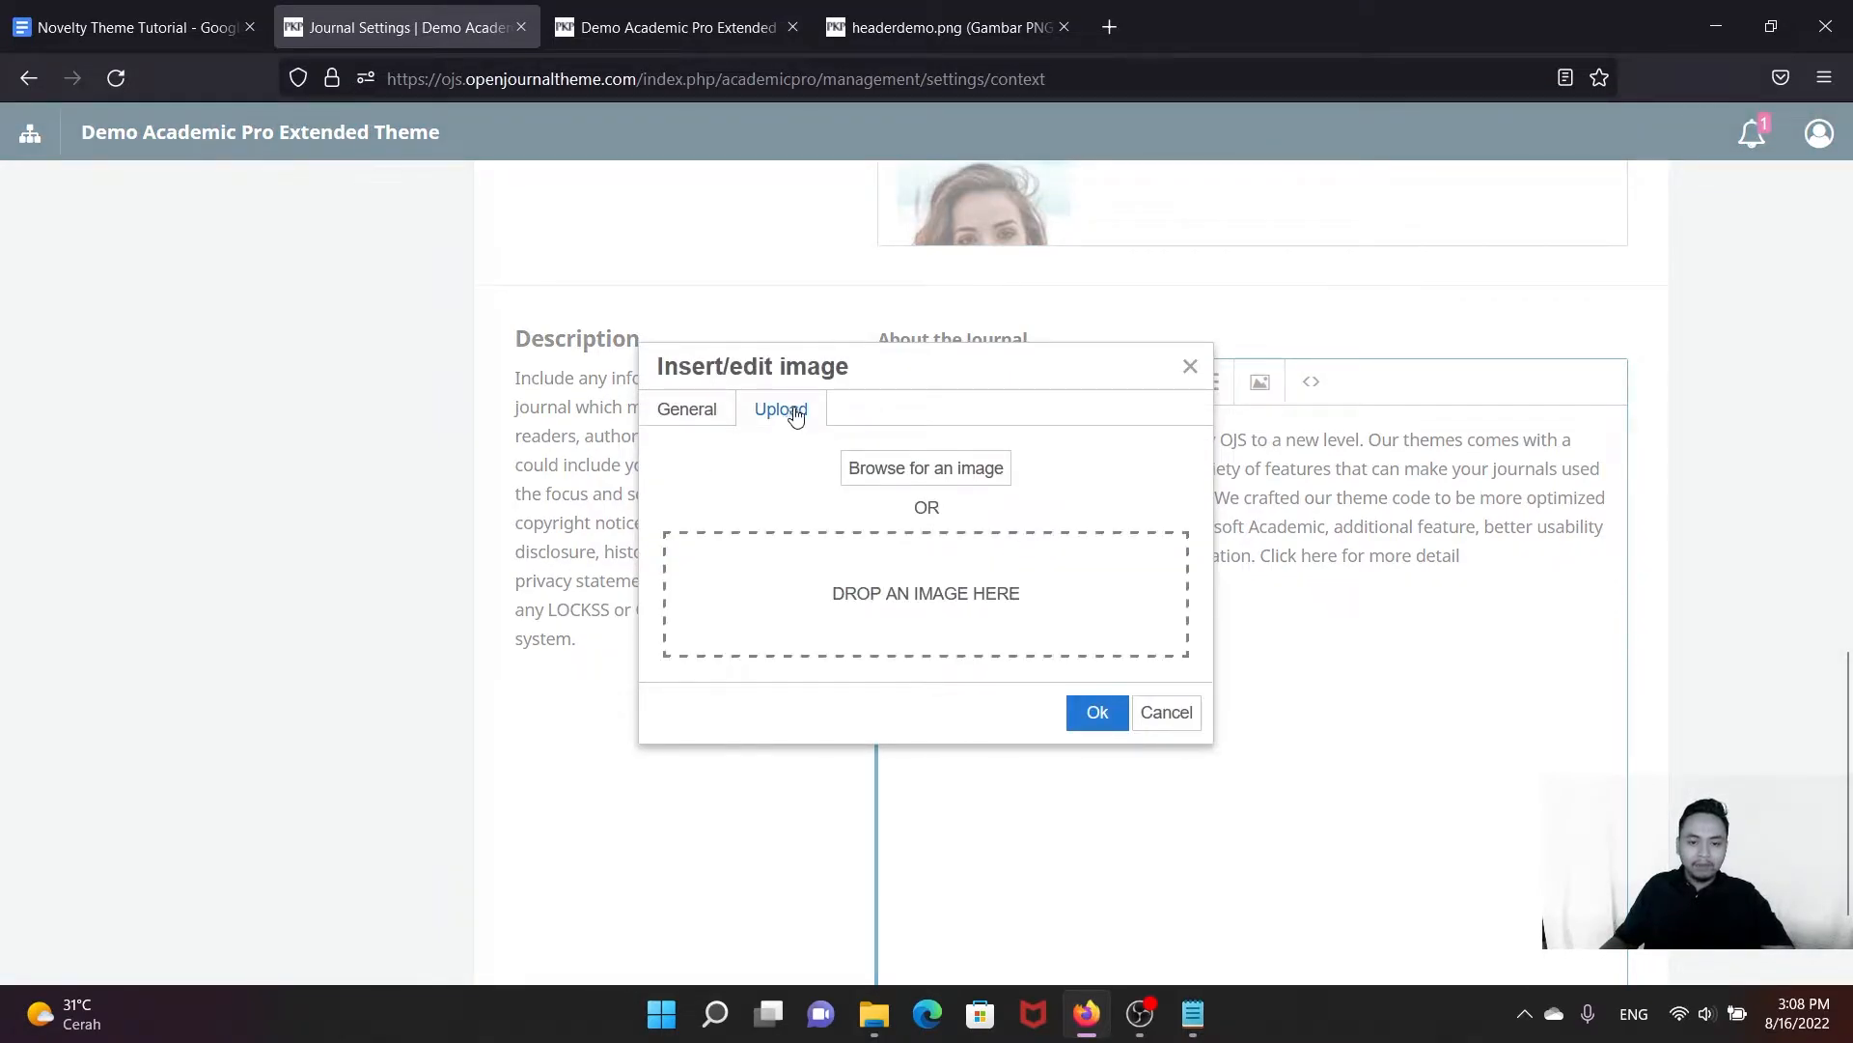
click(901, 473)
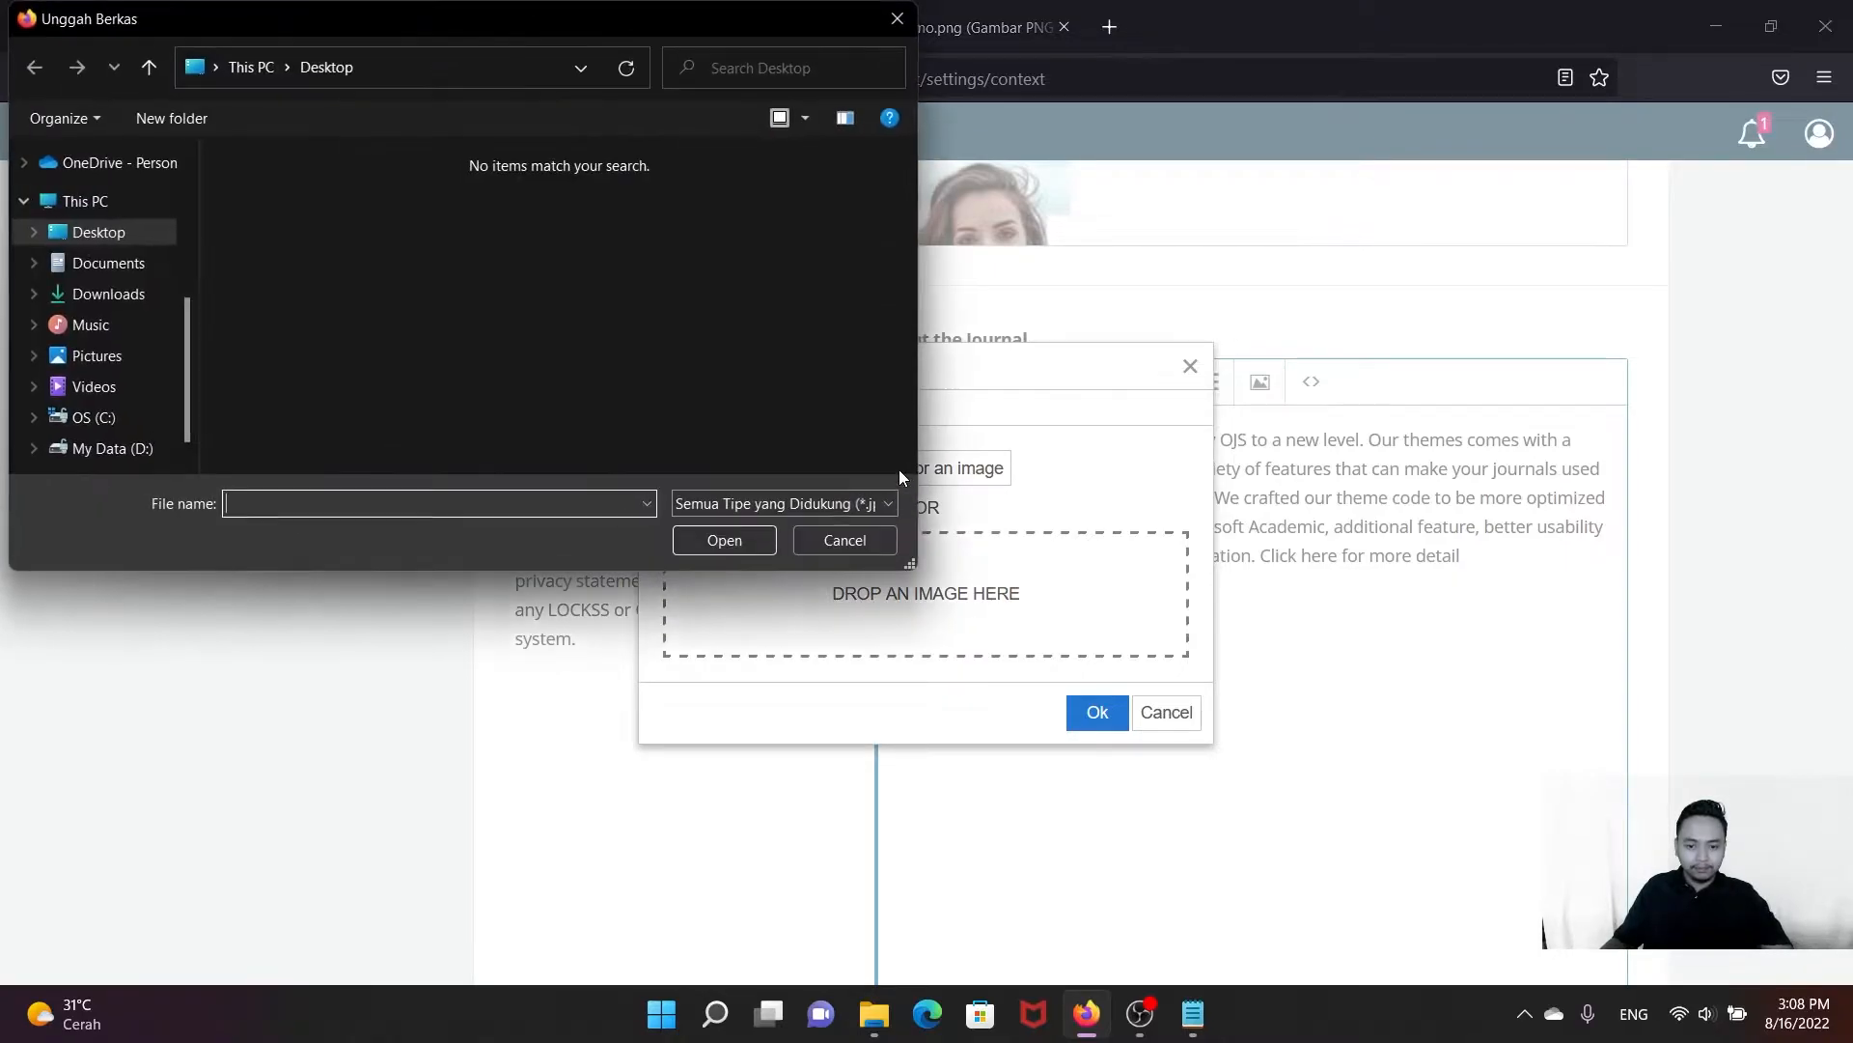
click(106, 264)
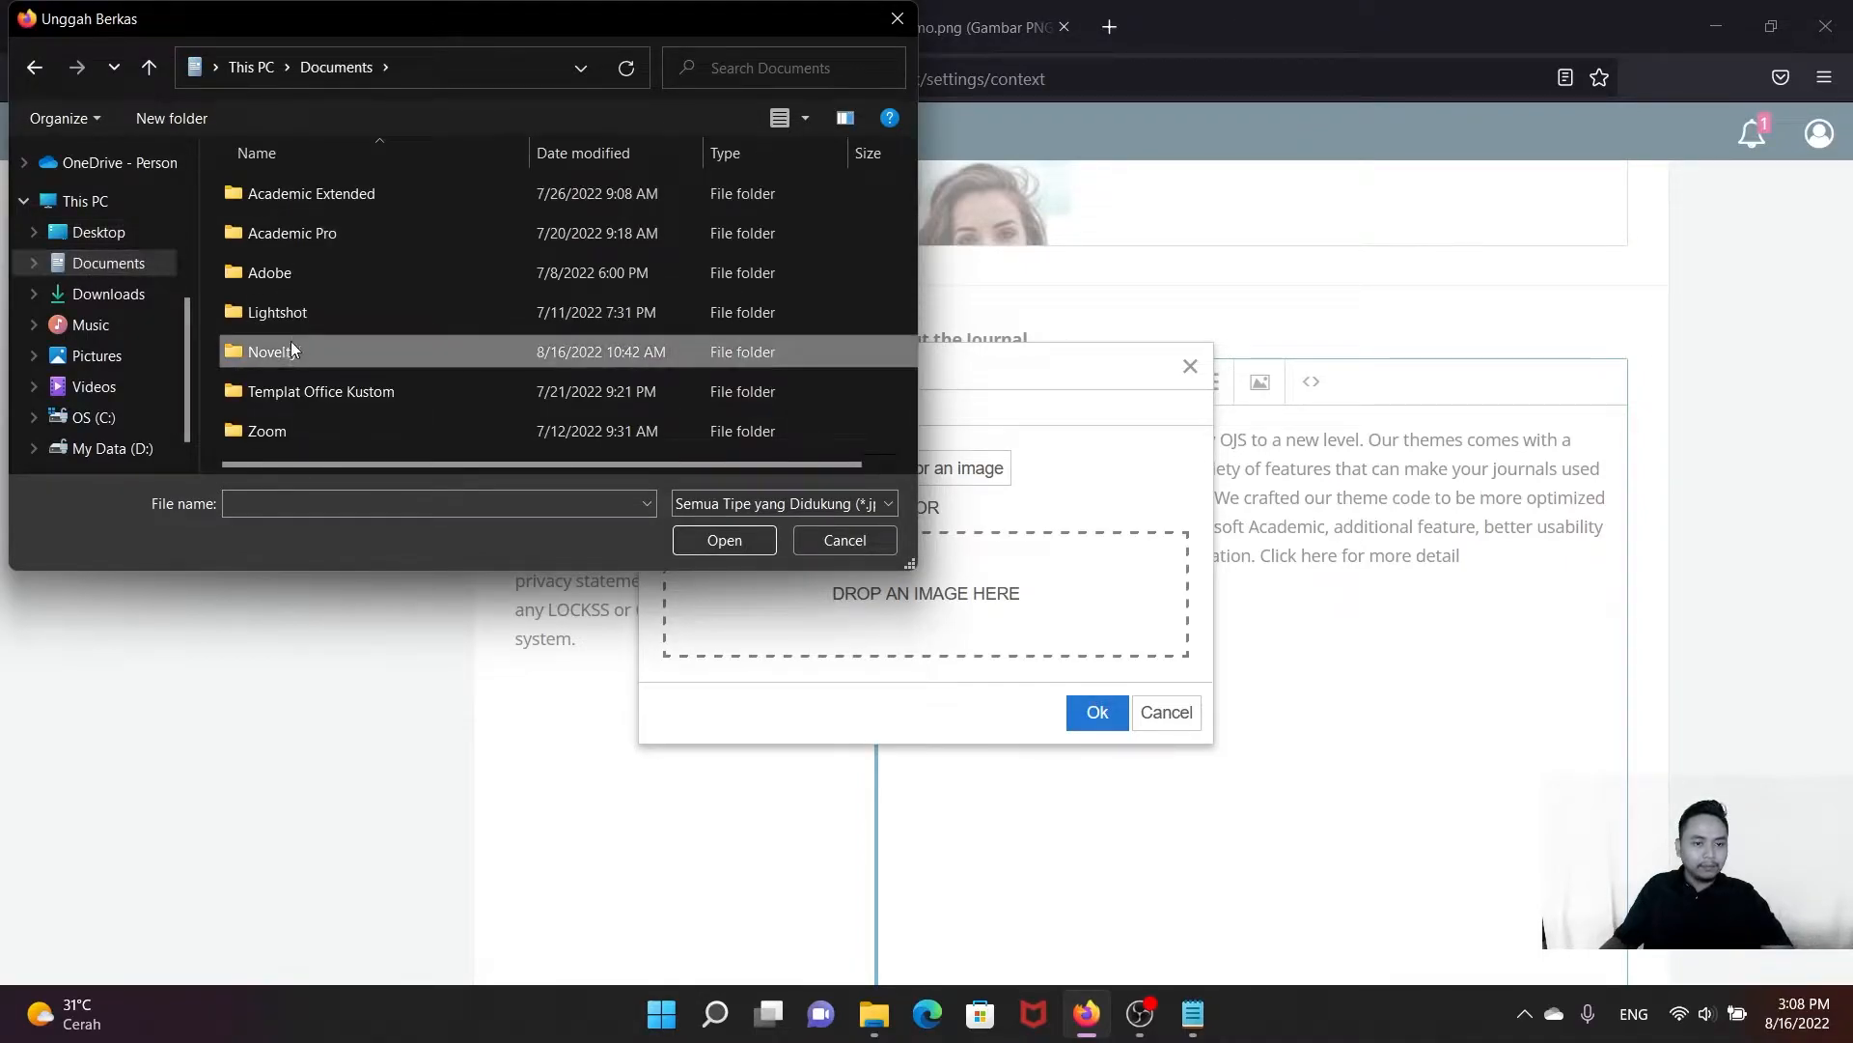
double_click(275, 349)
click(280, 240)
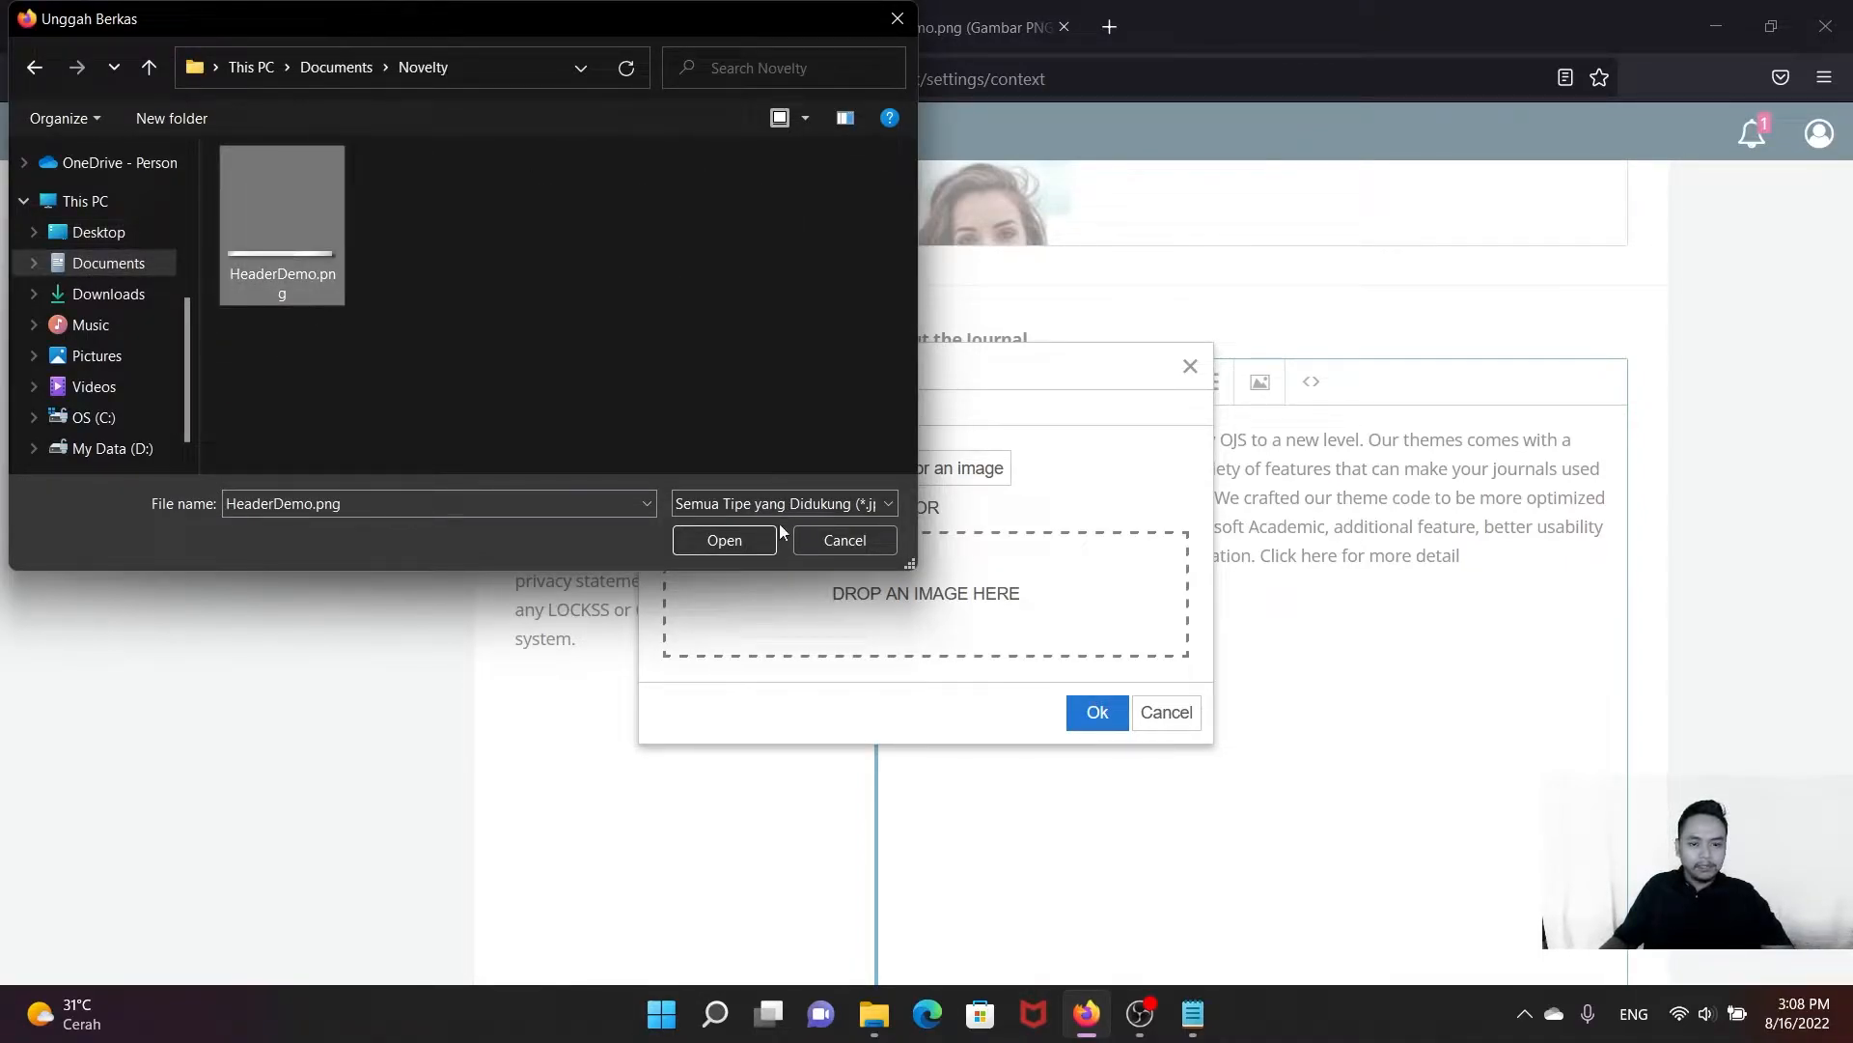
click(723, 540)
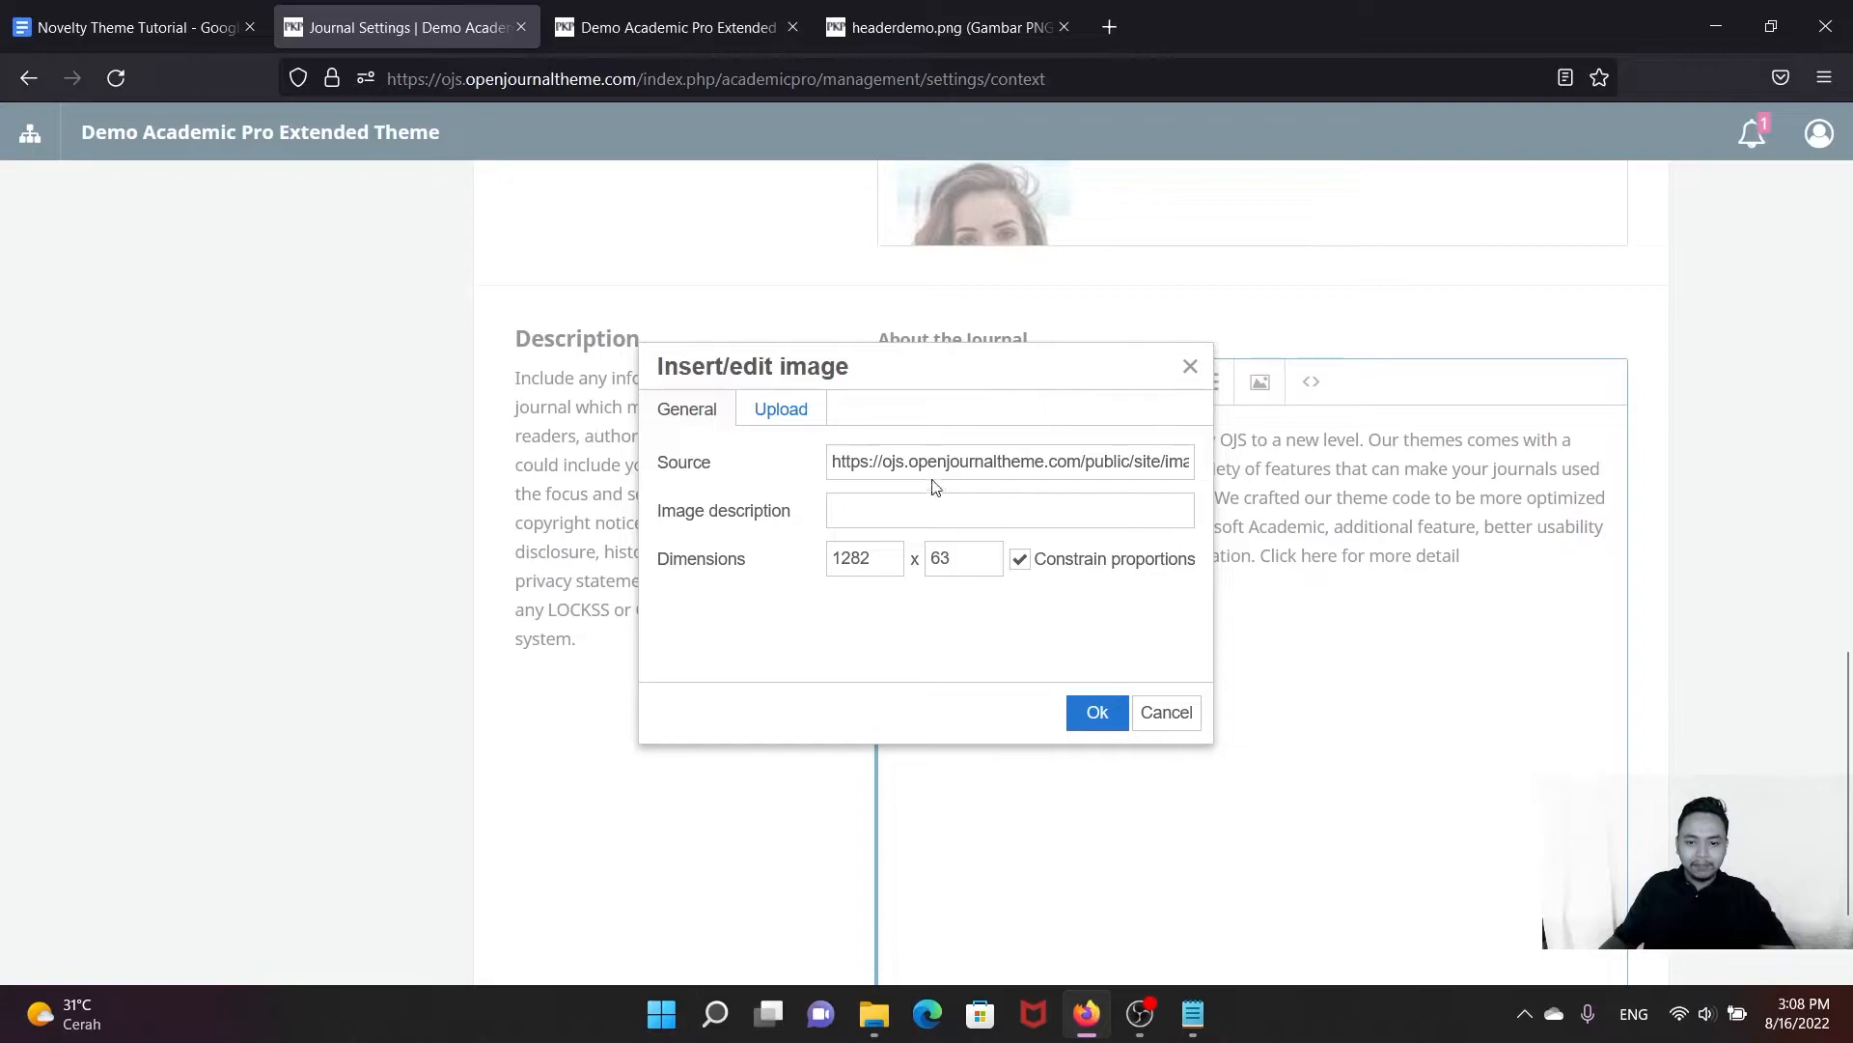
Step: Copy the uploaded header image's full source URL and open it in a new browser tab
drag(835, 461, 1217, 454)
key(ctrl+c)
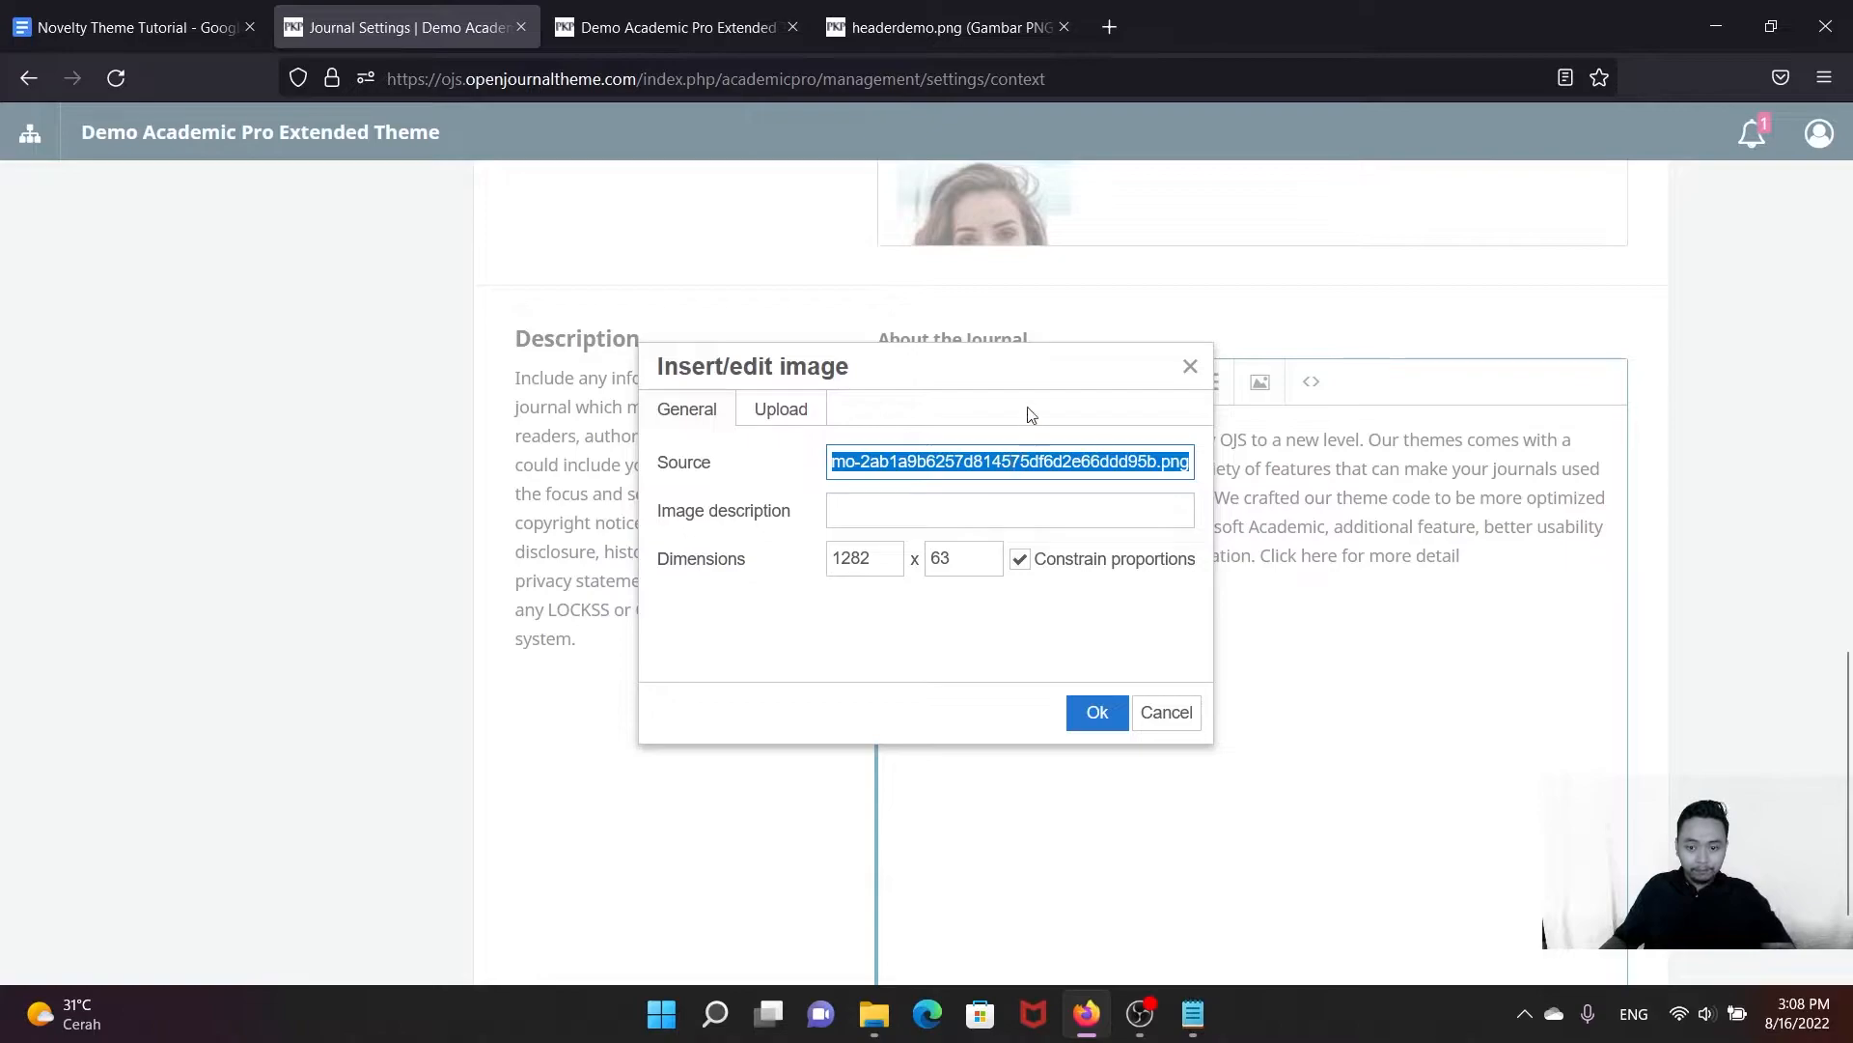
click(1030, 466)
key(ctrl+a)
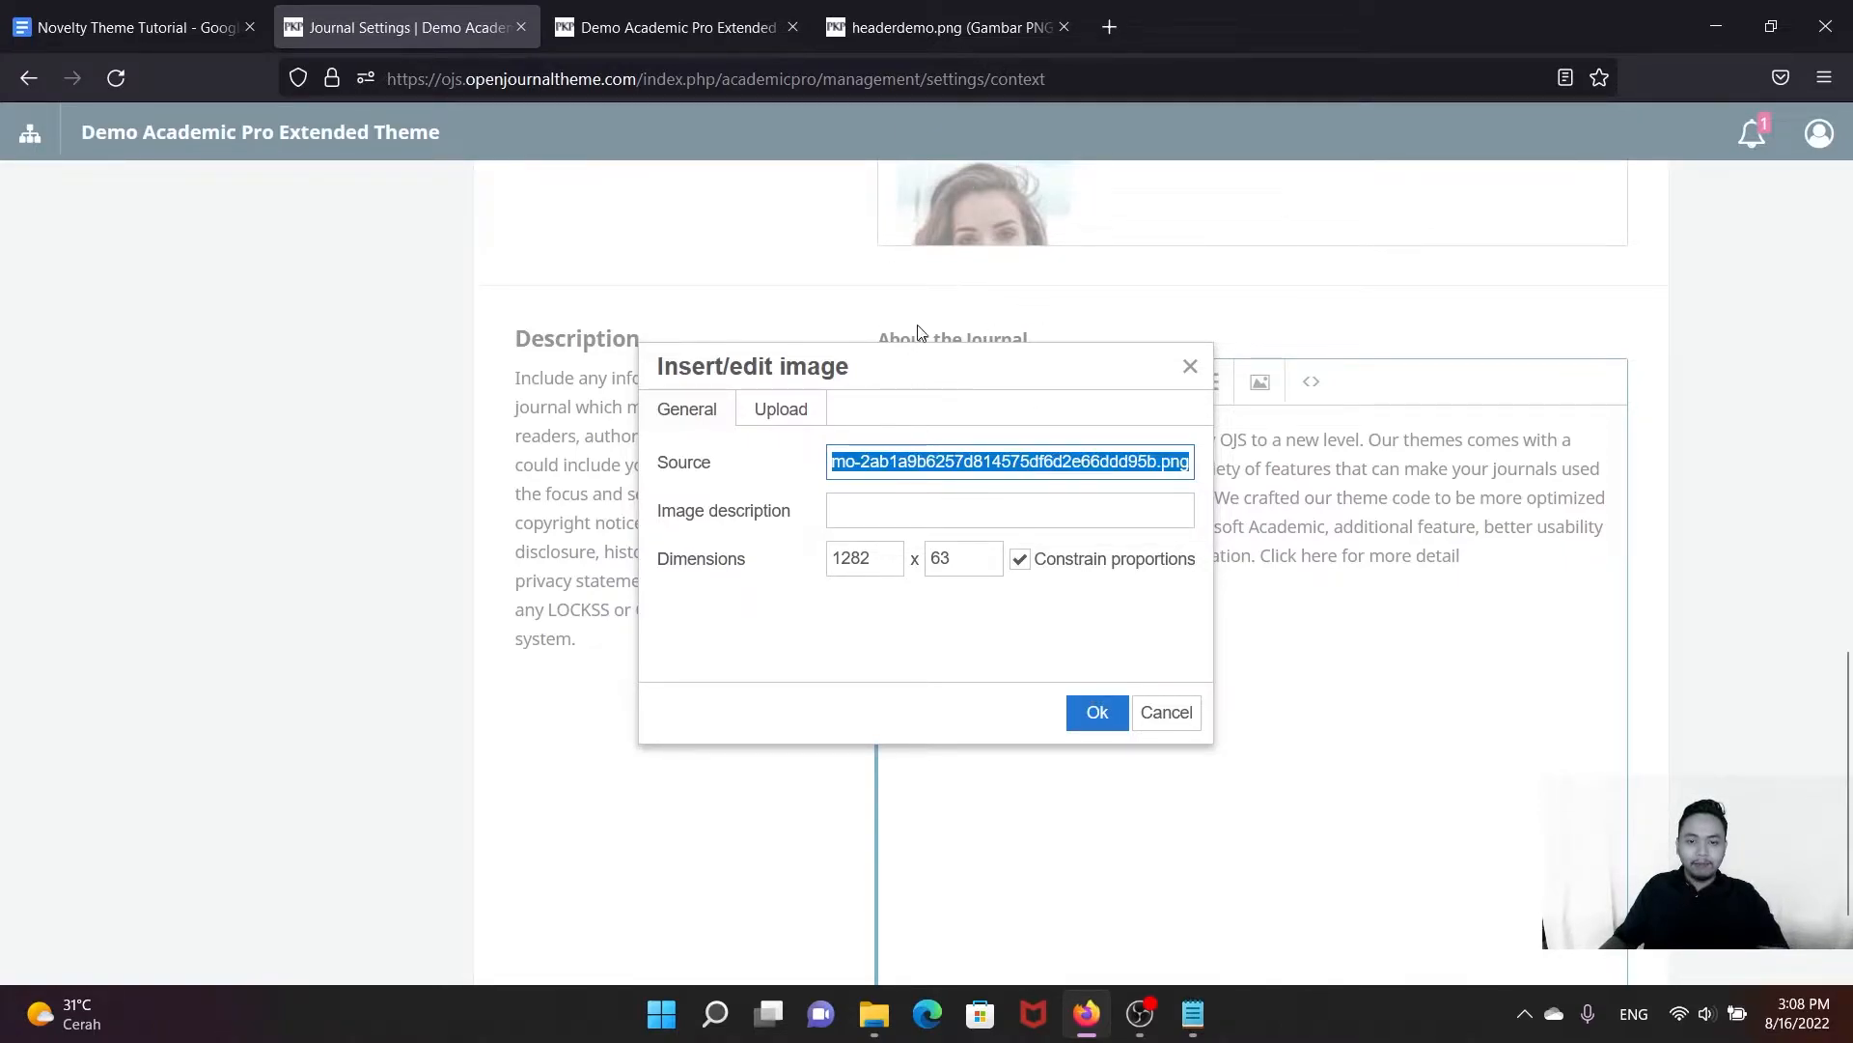
click(1112, 29)
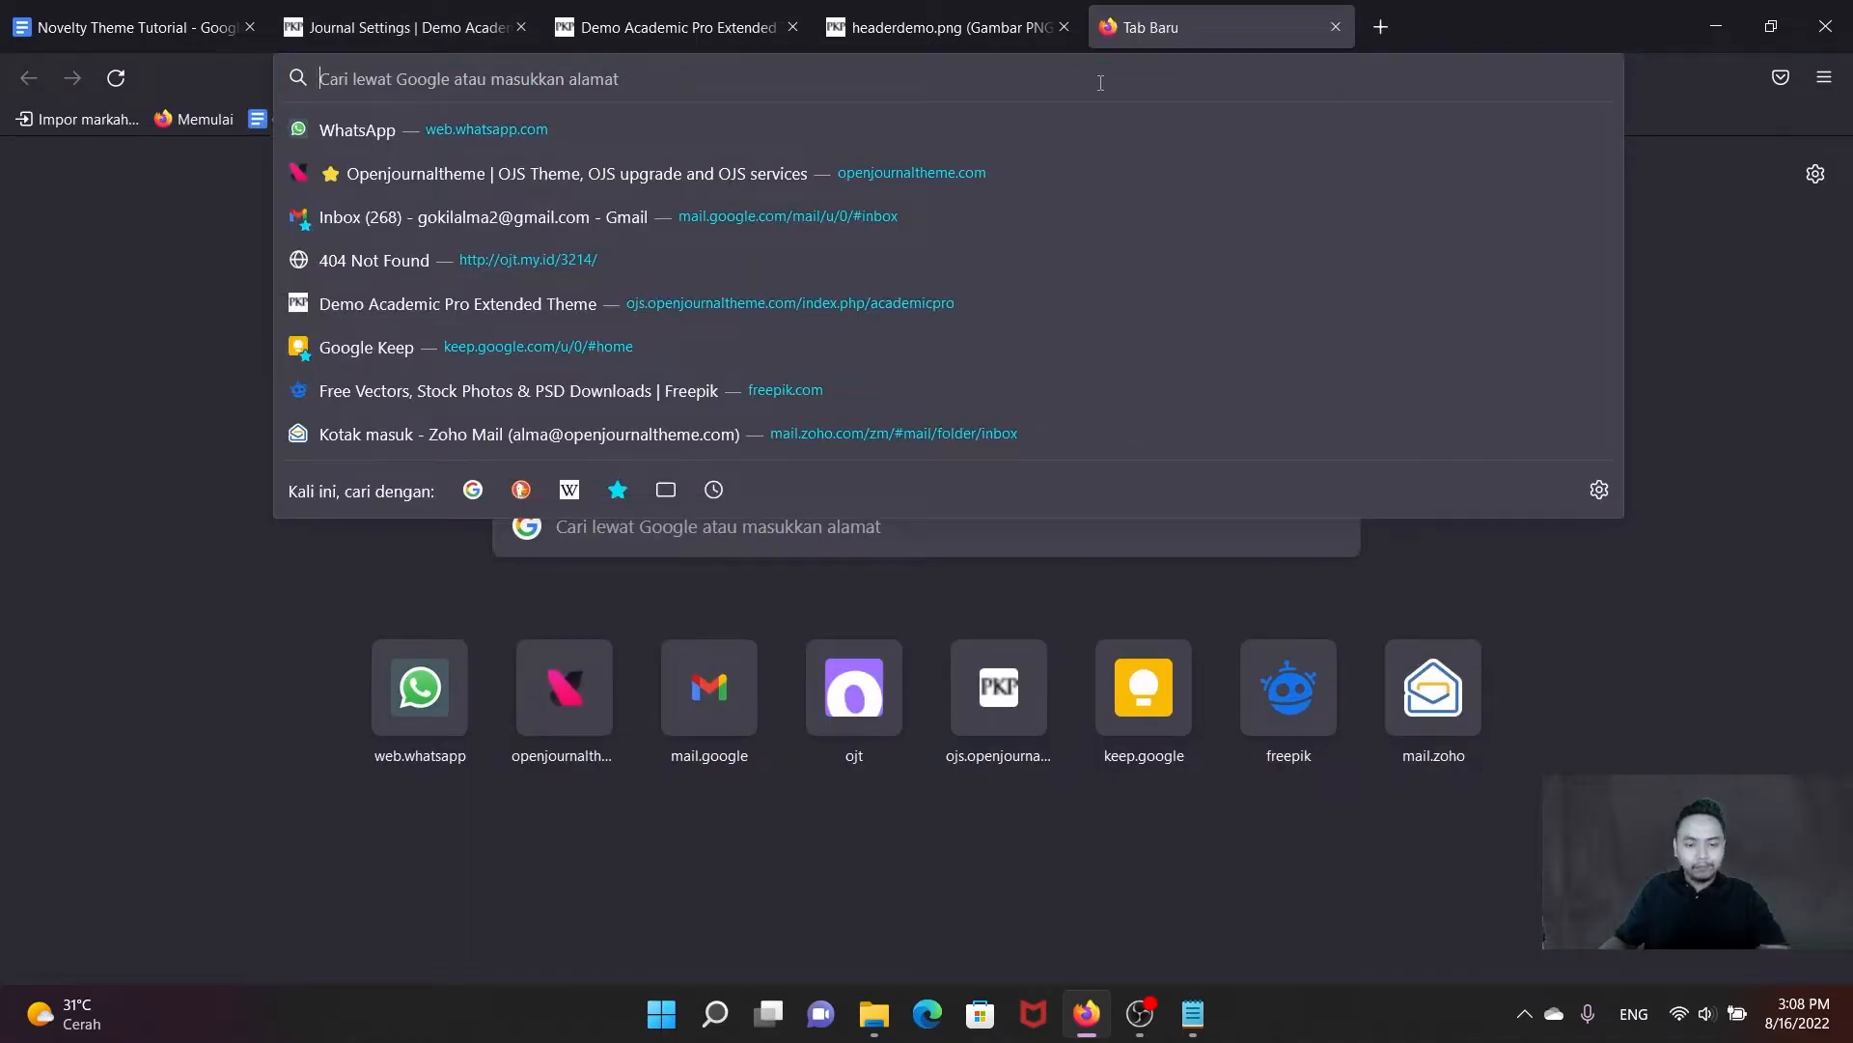
key(ctrl+v)
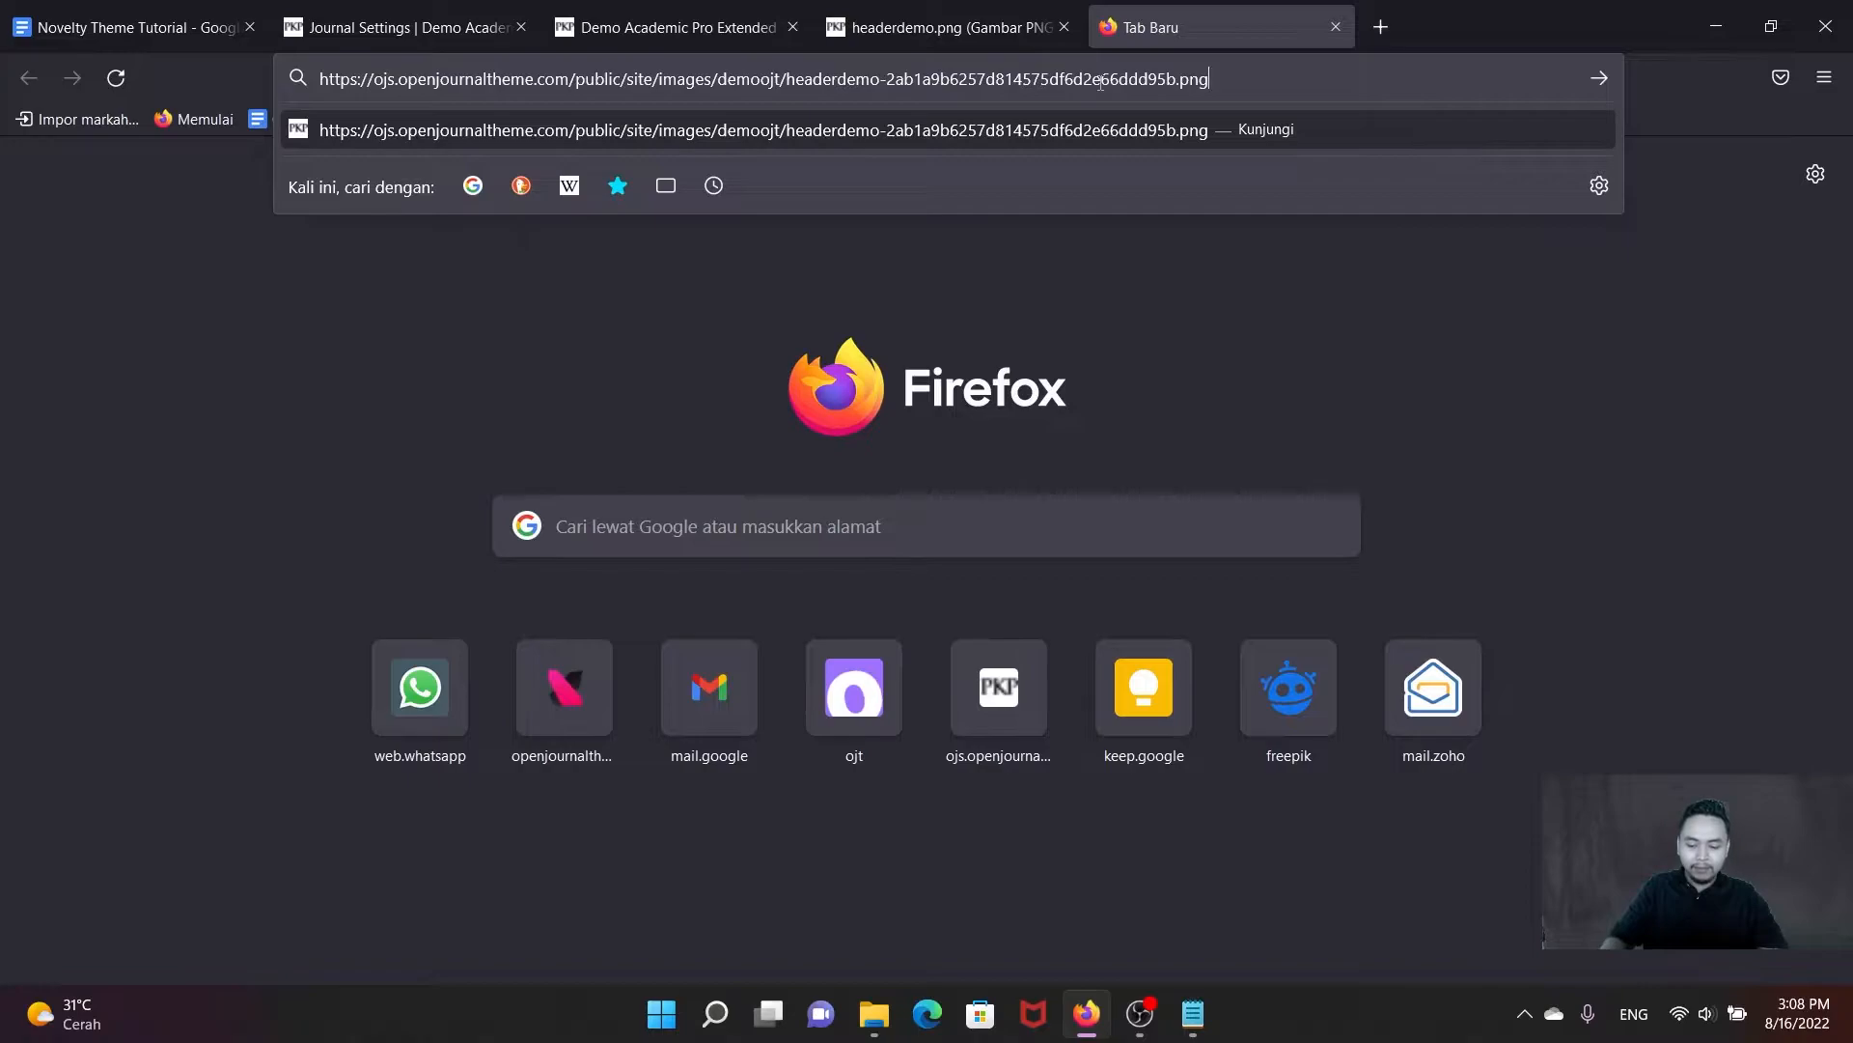
key(Return)
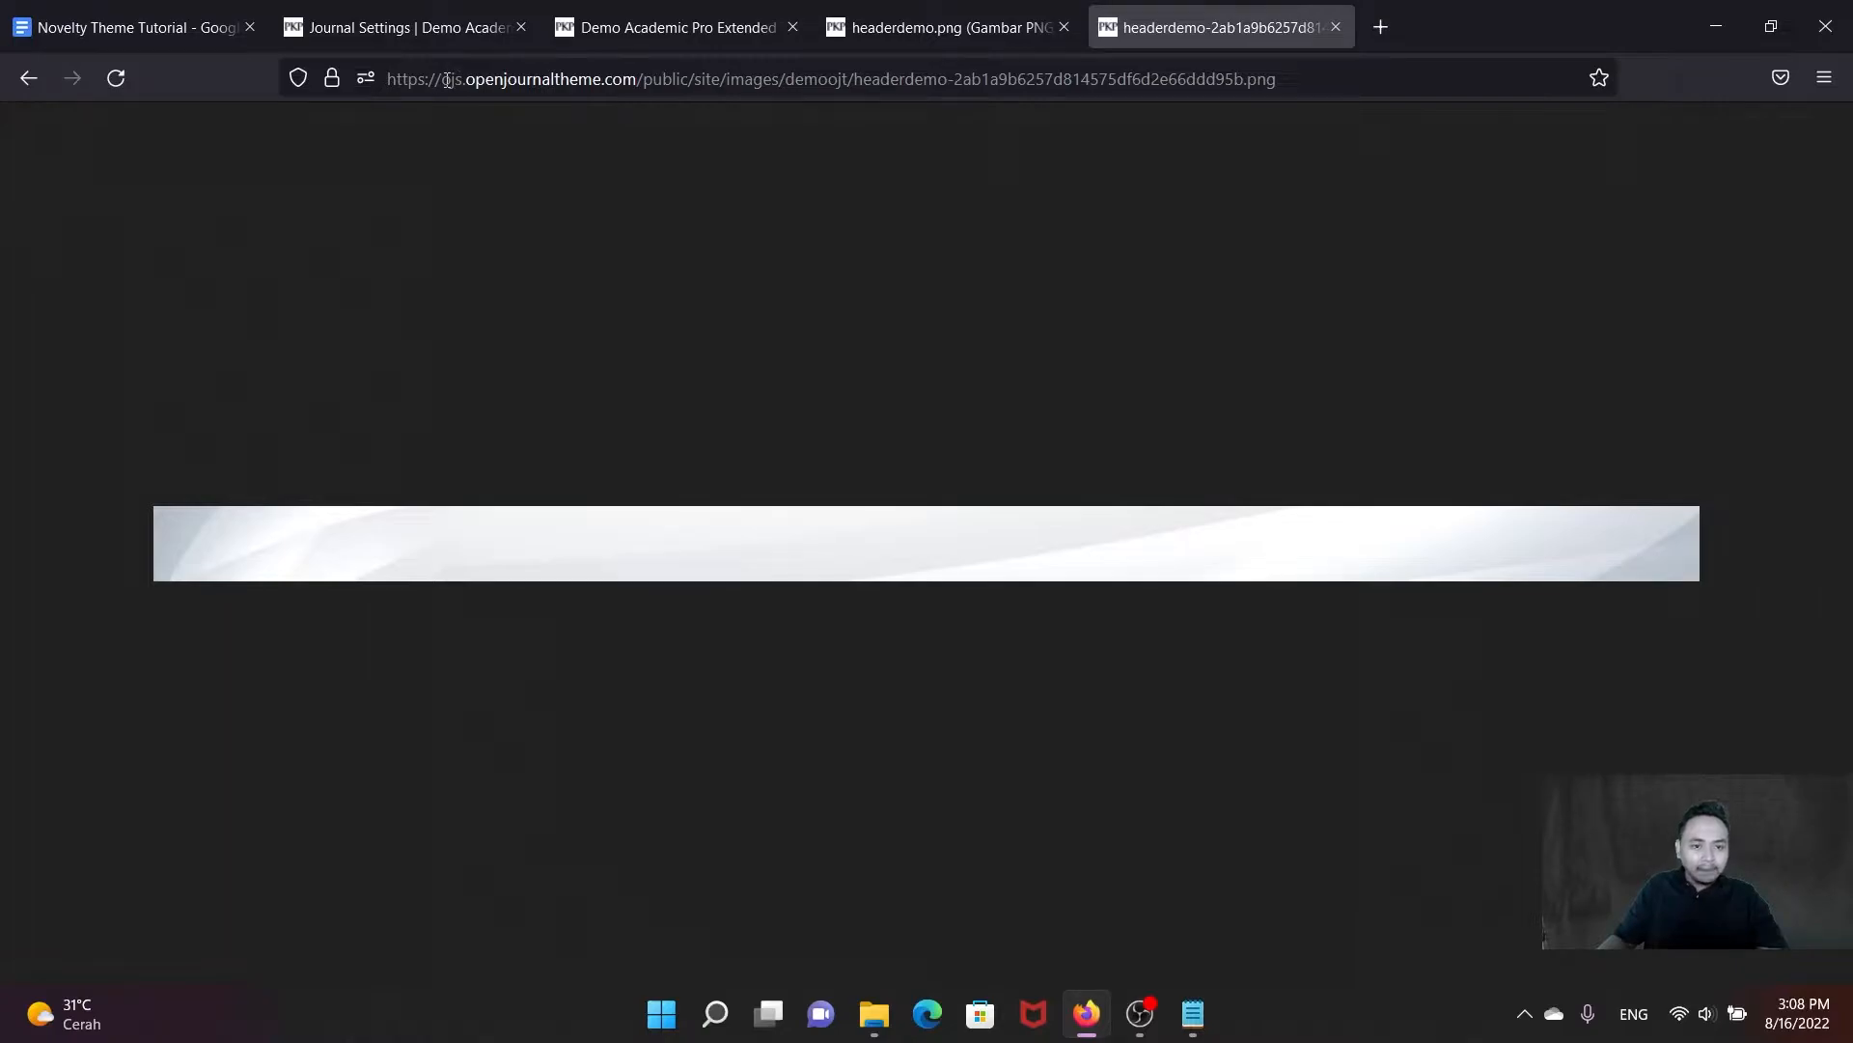
Step: Highlight the domain part of the opened header image's address, then copy the entire address
drag(448, 80, 678, 89)
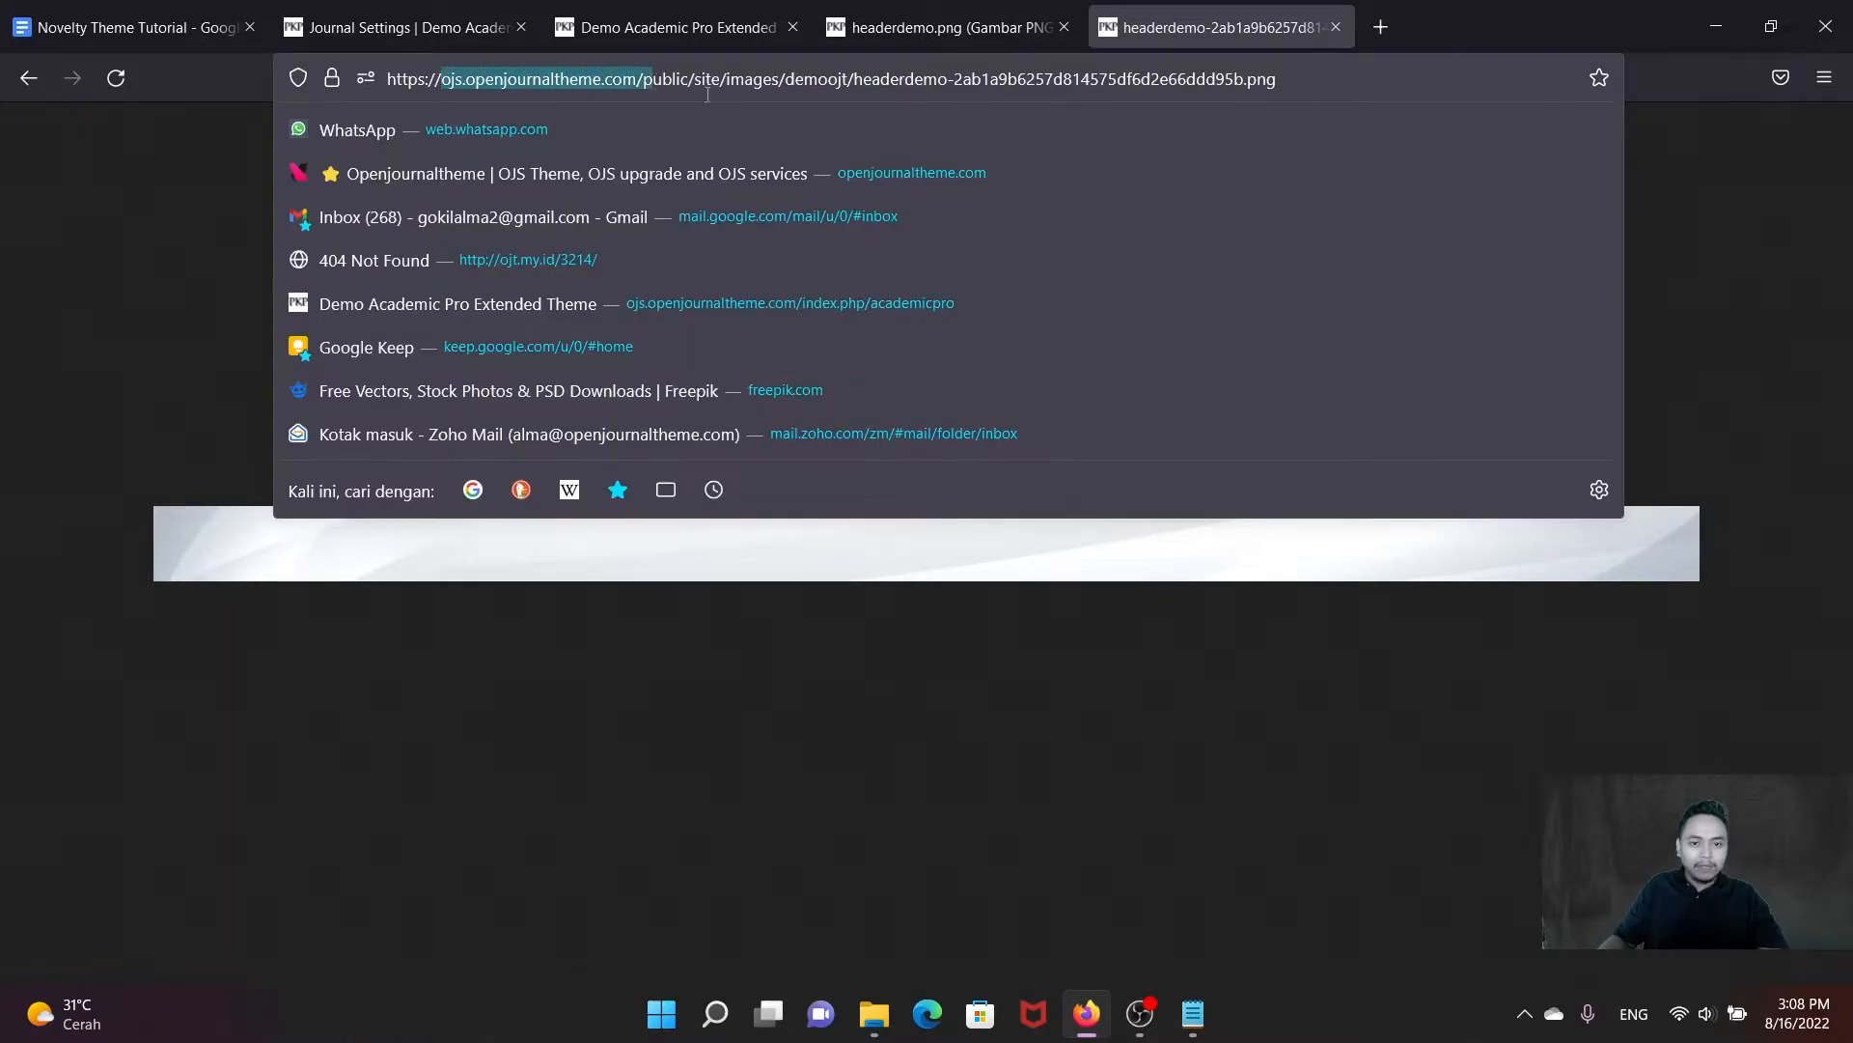
click(1641, 343)
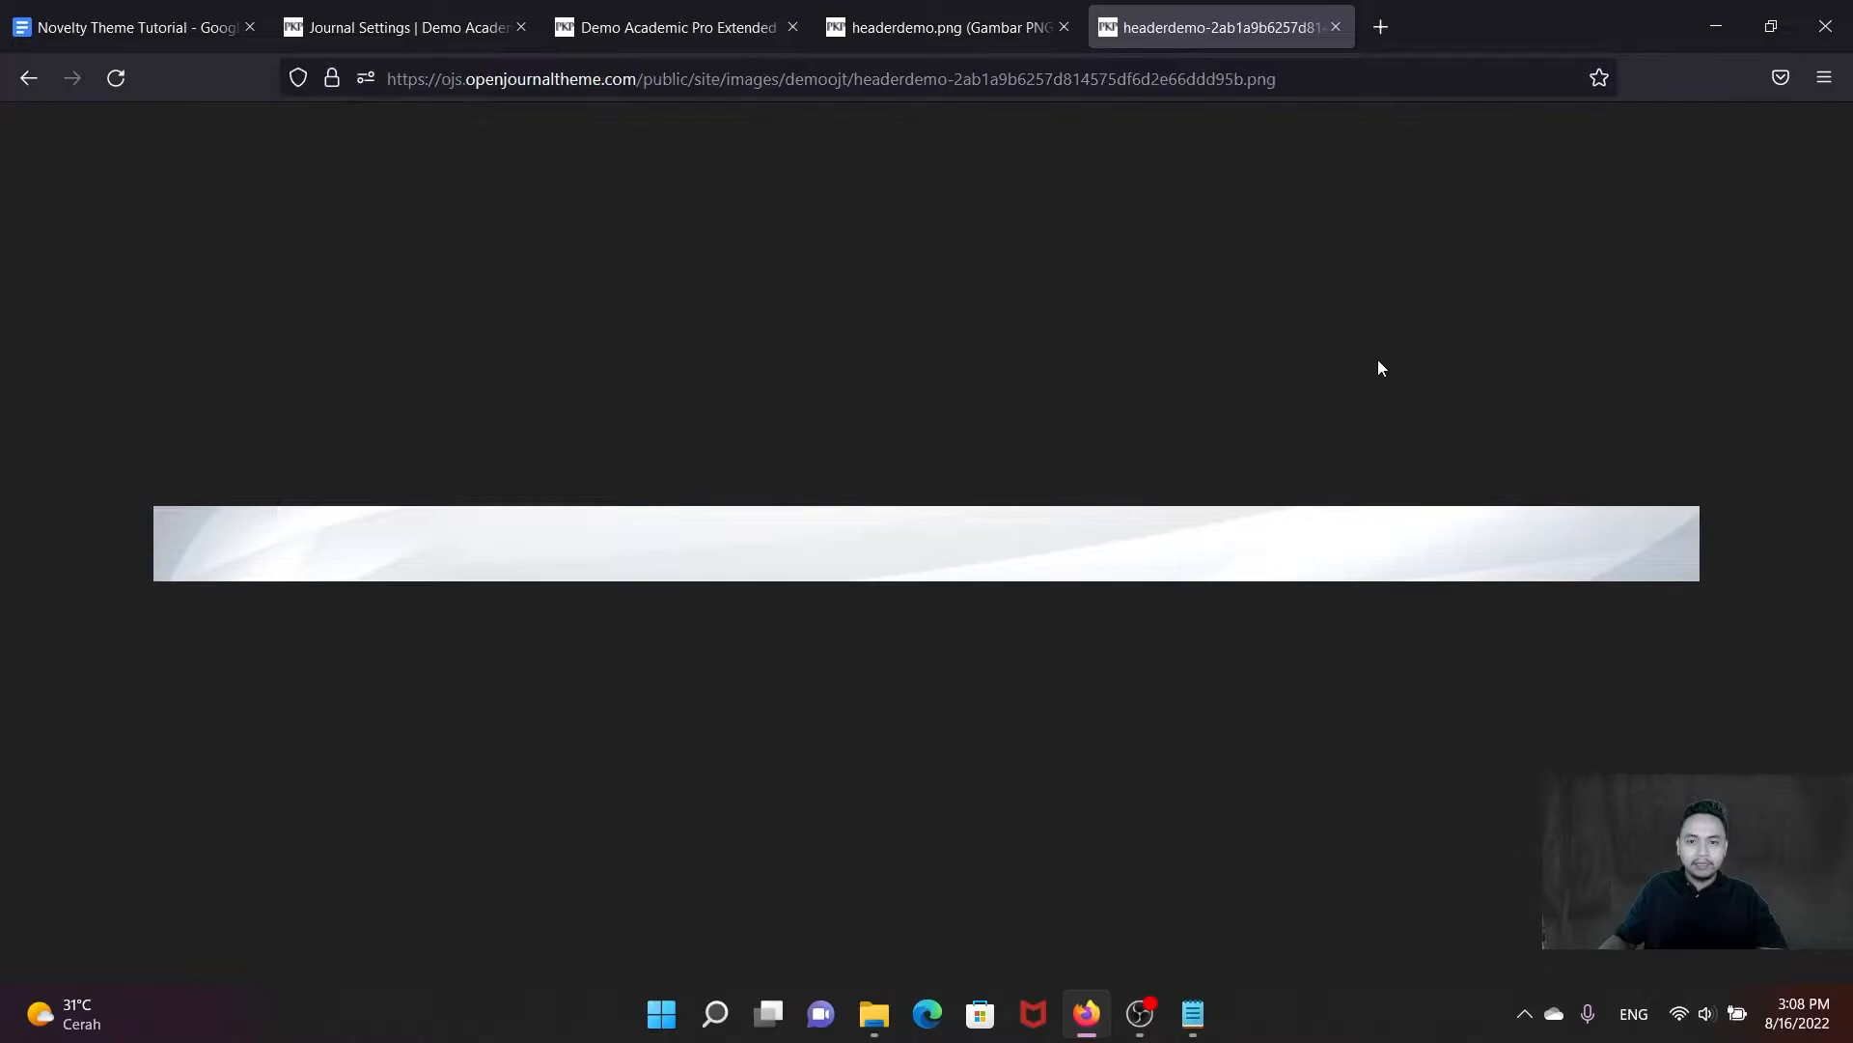
drag(1255, 82, 385, 88)
key(ctrl+c)
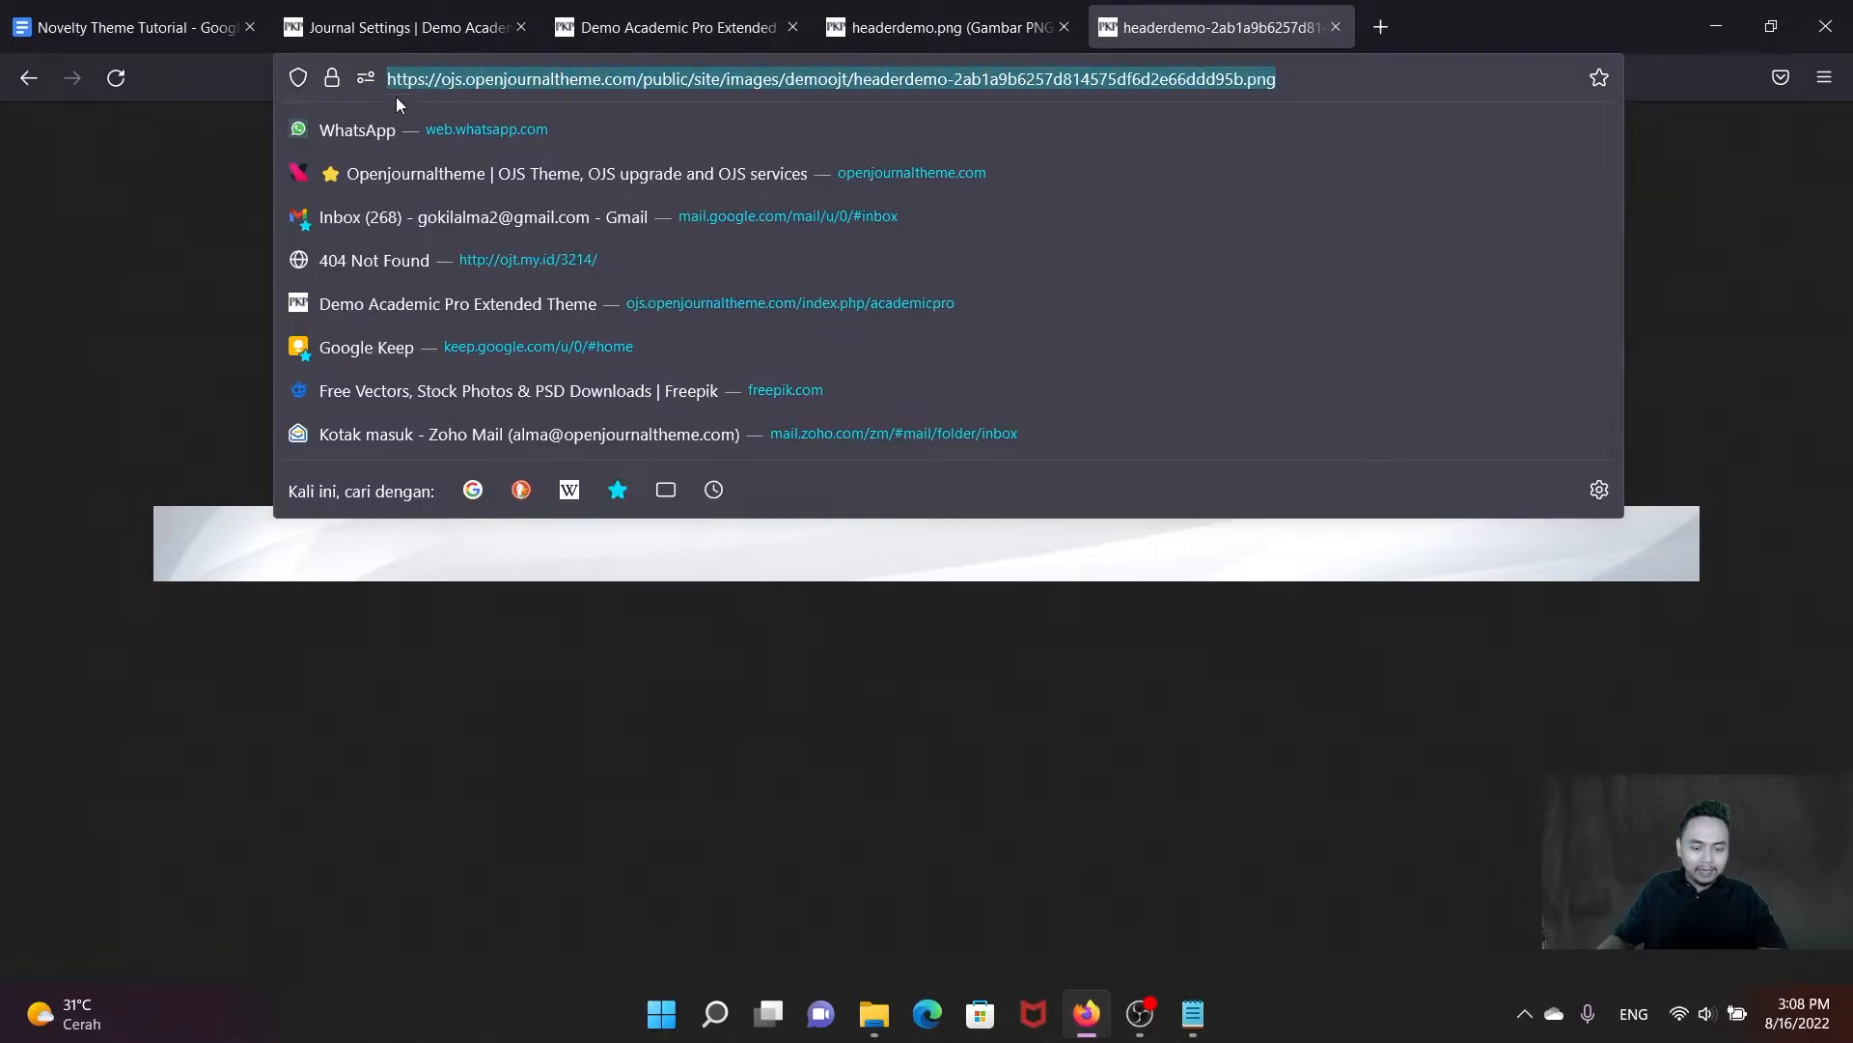
Step: Bring NoveltyCustom.css to the front, move its window closer to the image address and deselect the background image path
click(1193, 1014)
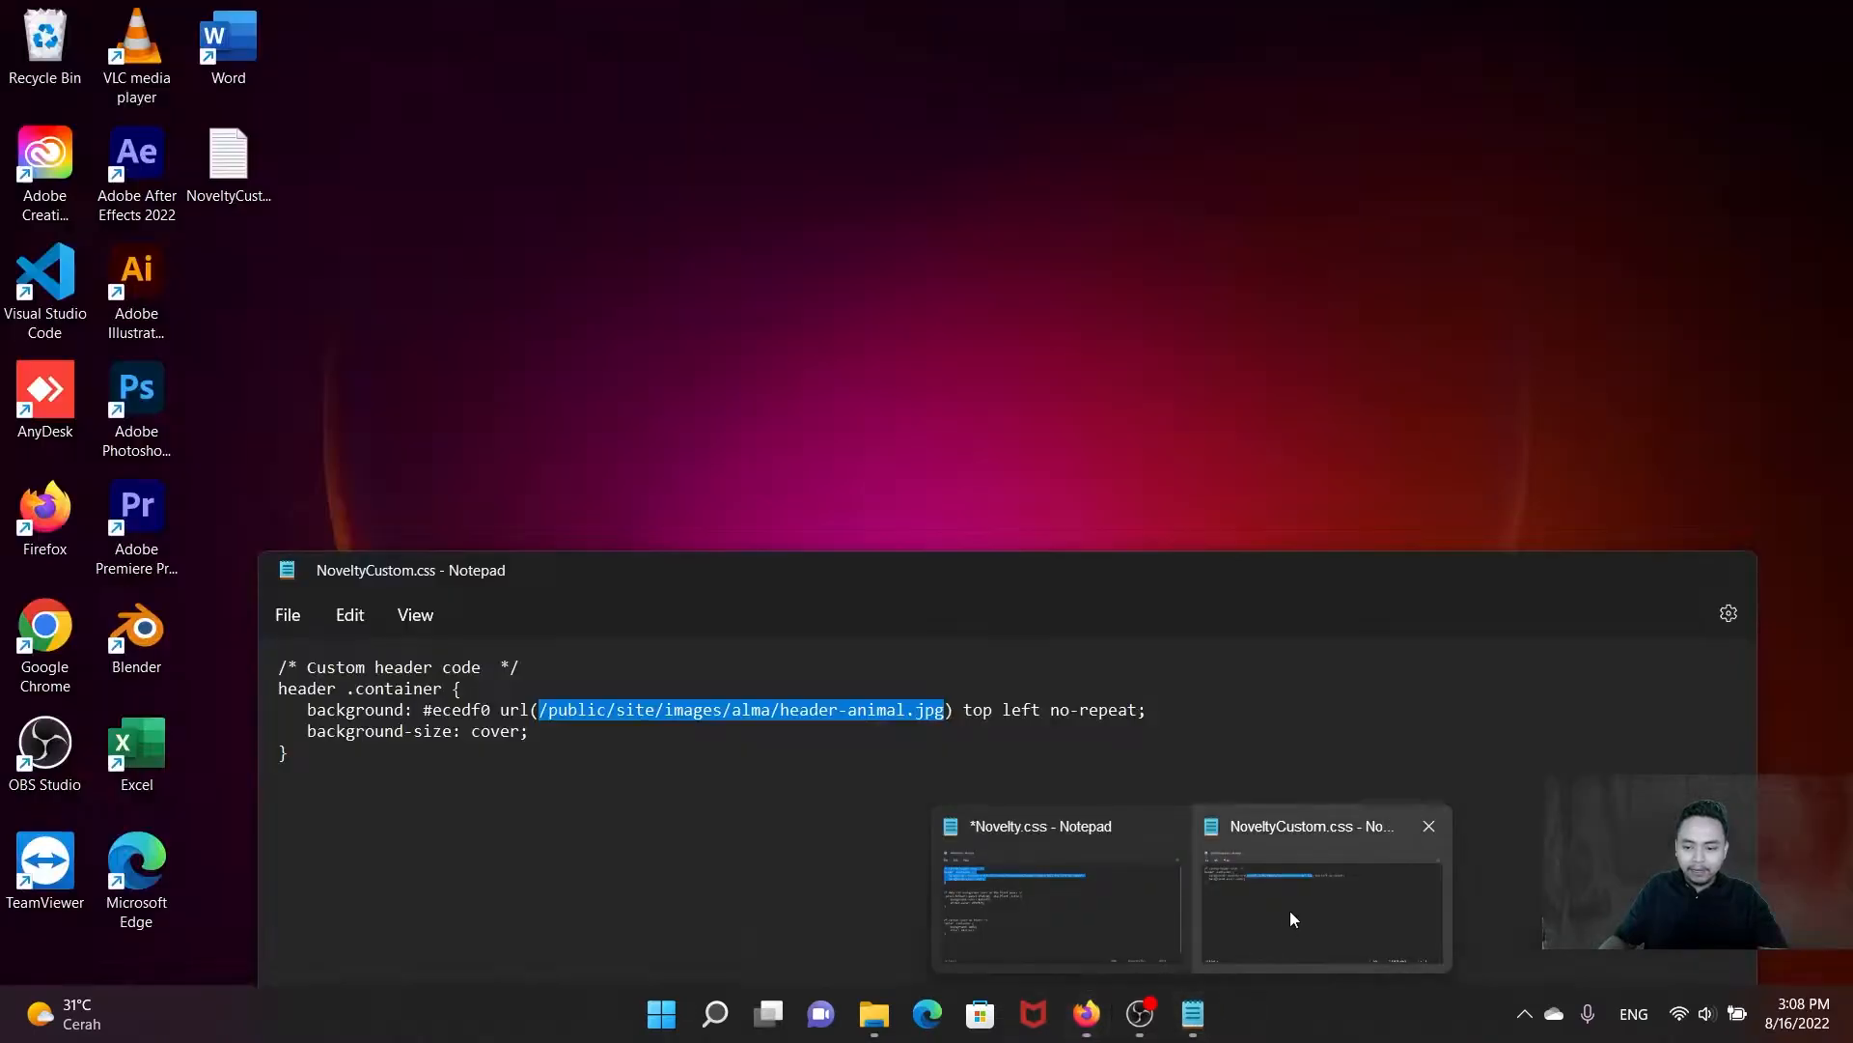
click(1291, 911)
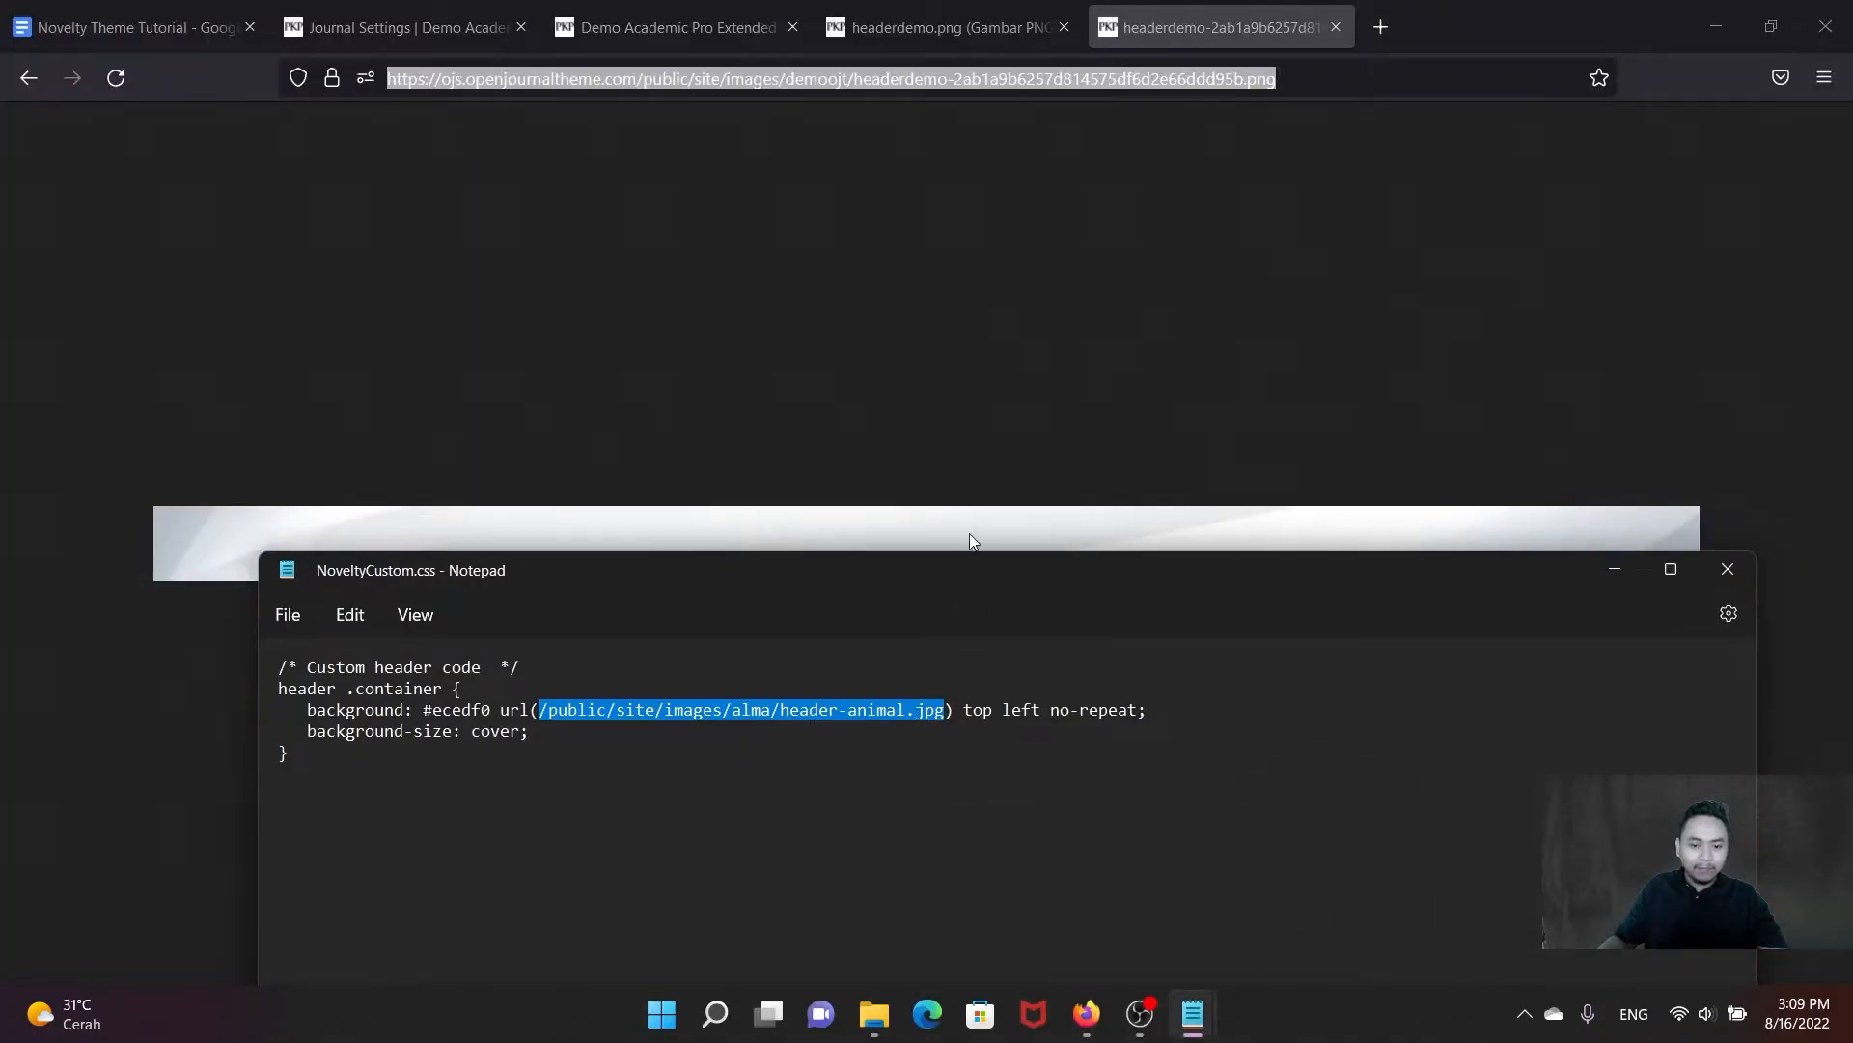
drag(941, 562, 963, 367)
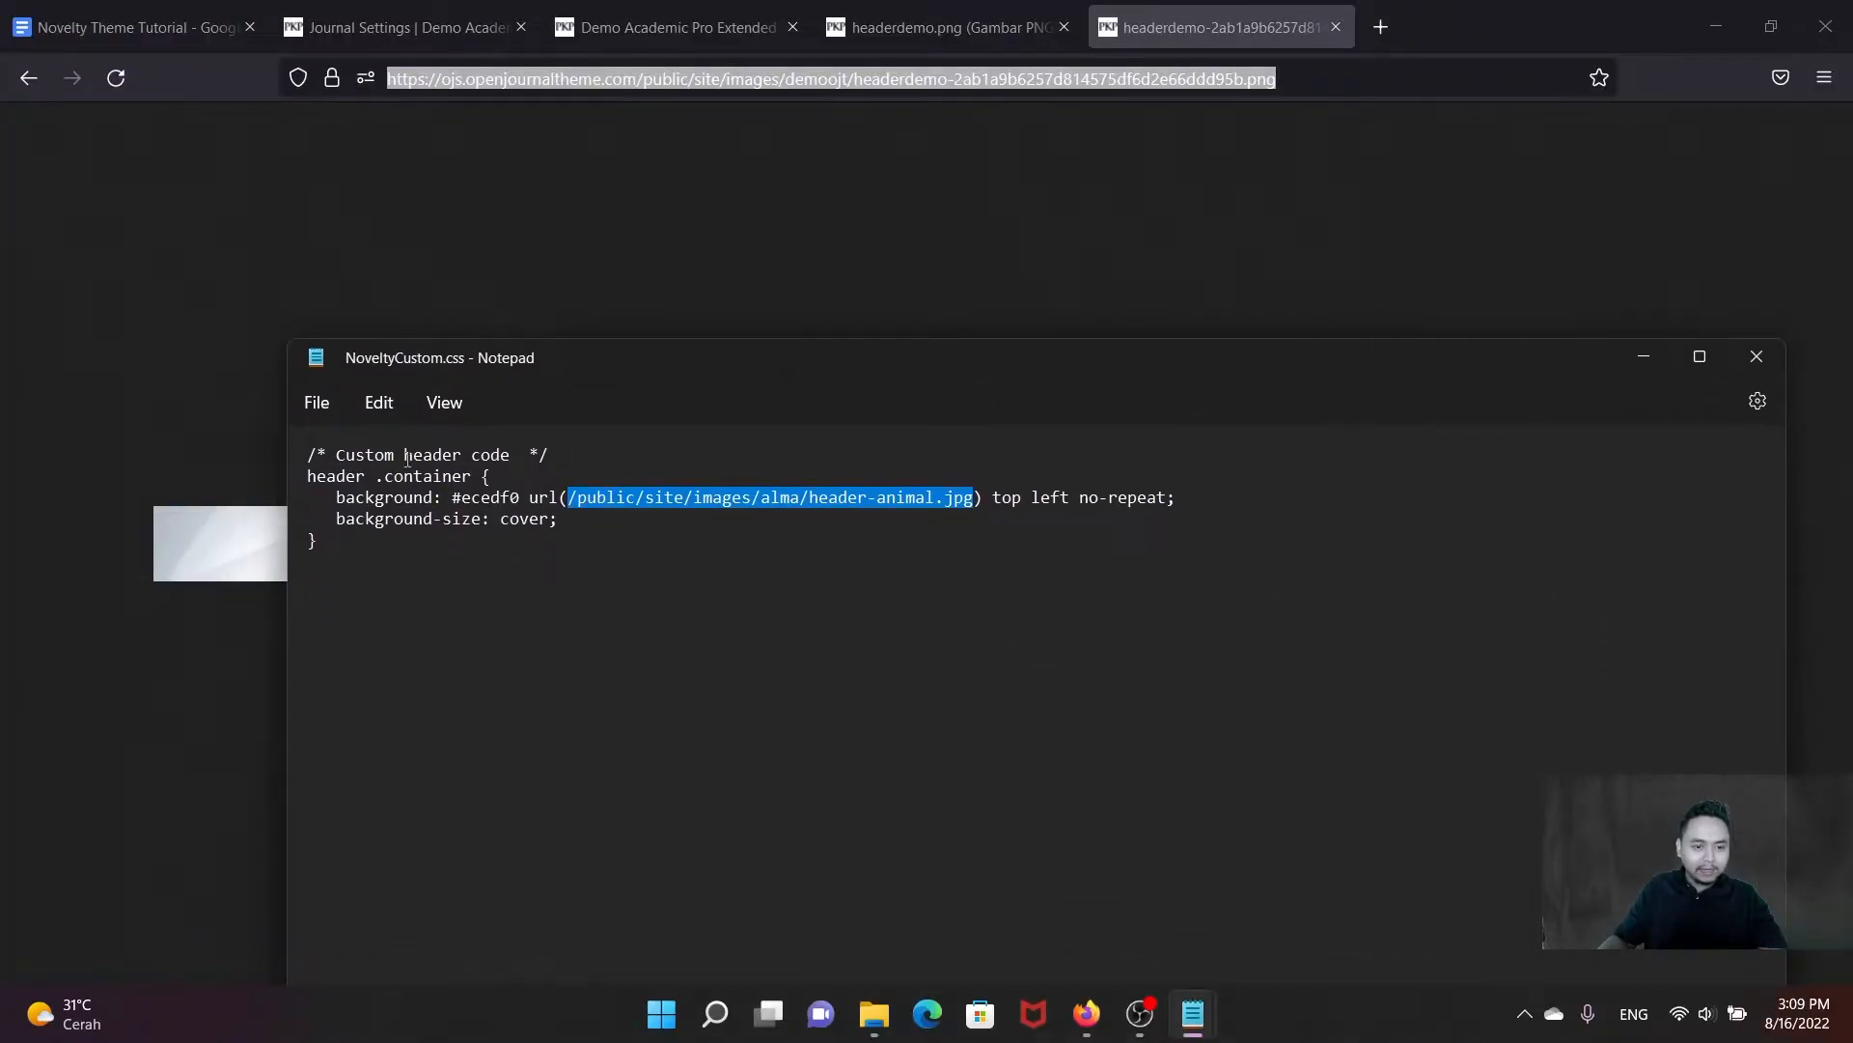
click(507, 588)
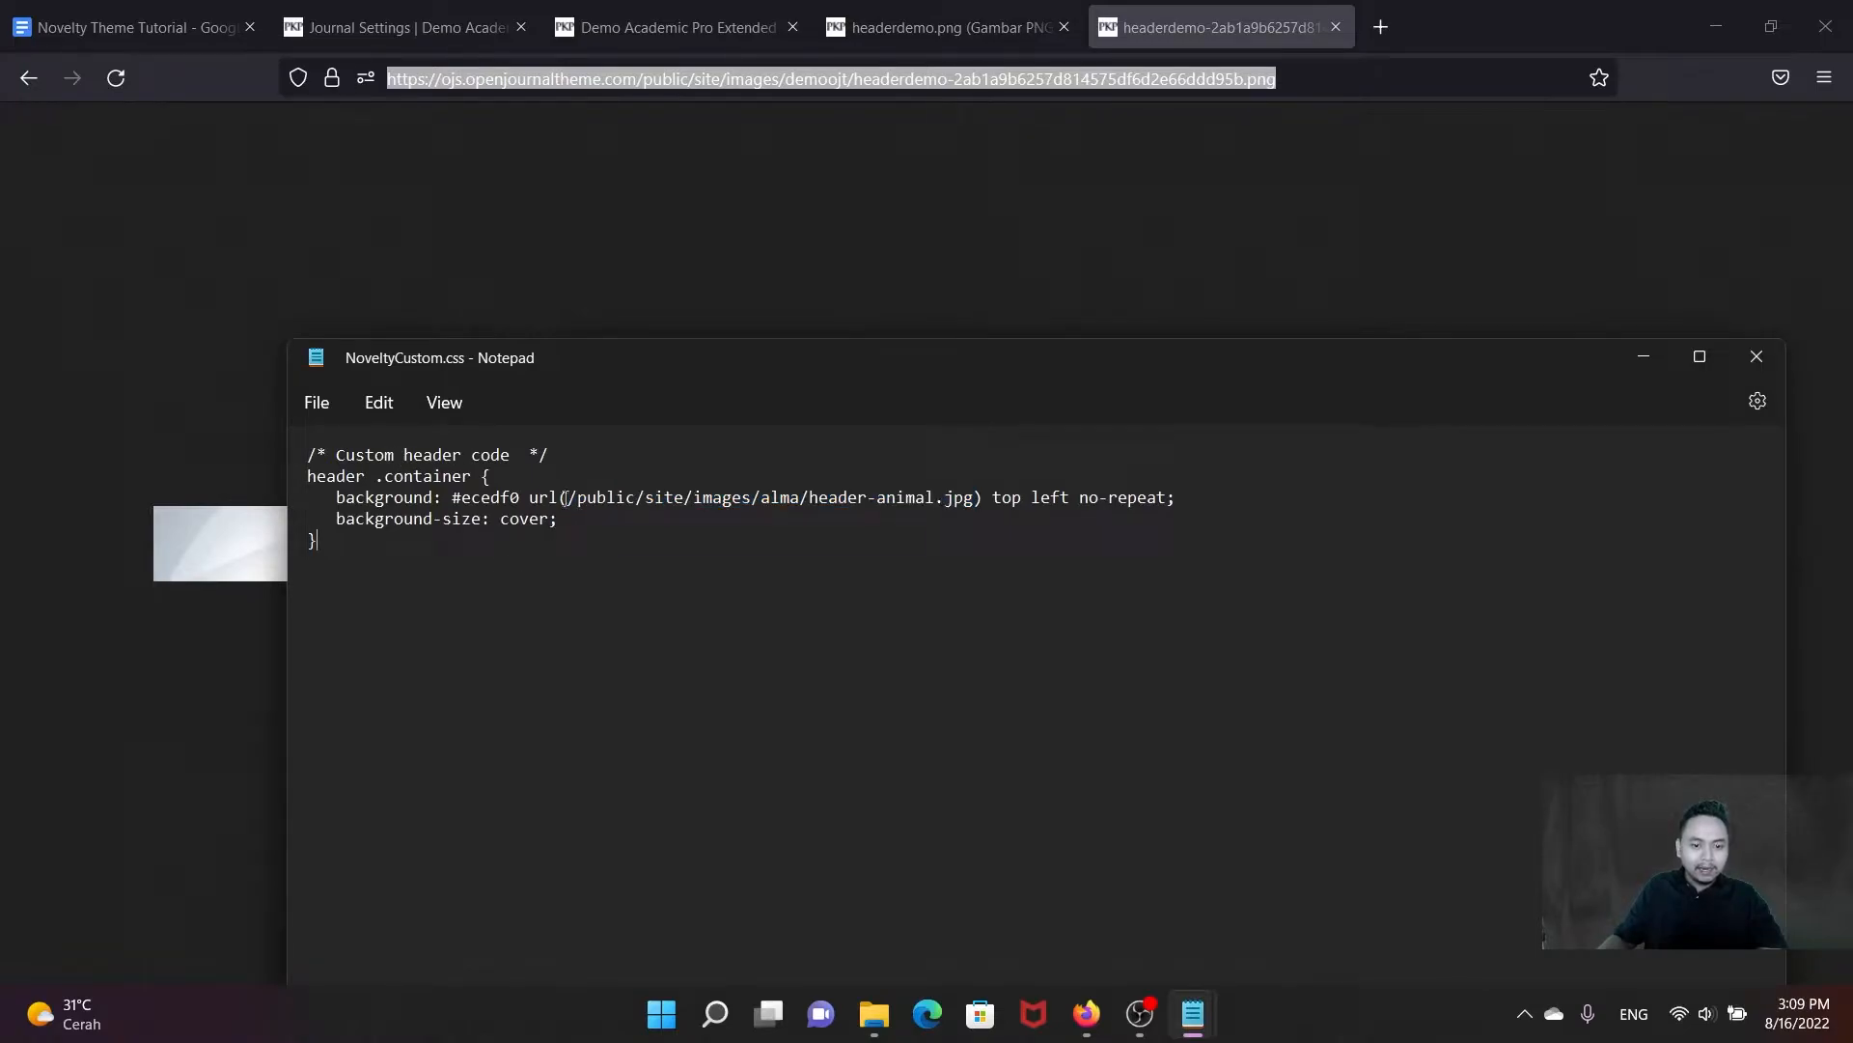
Step: Replace the header background image path in NoveltyCustom.css with the copied image URL and save the file
drag(570, 498, 977, 498)
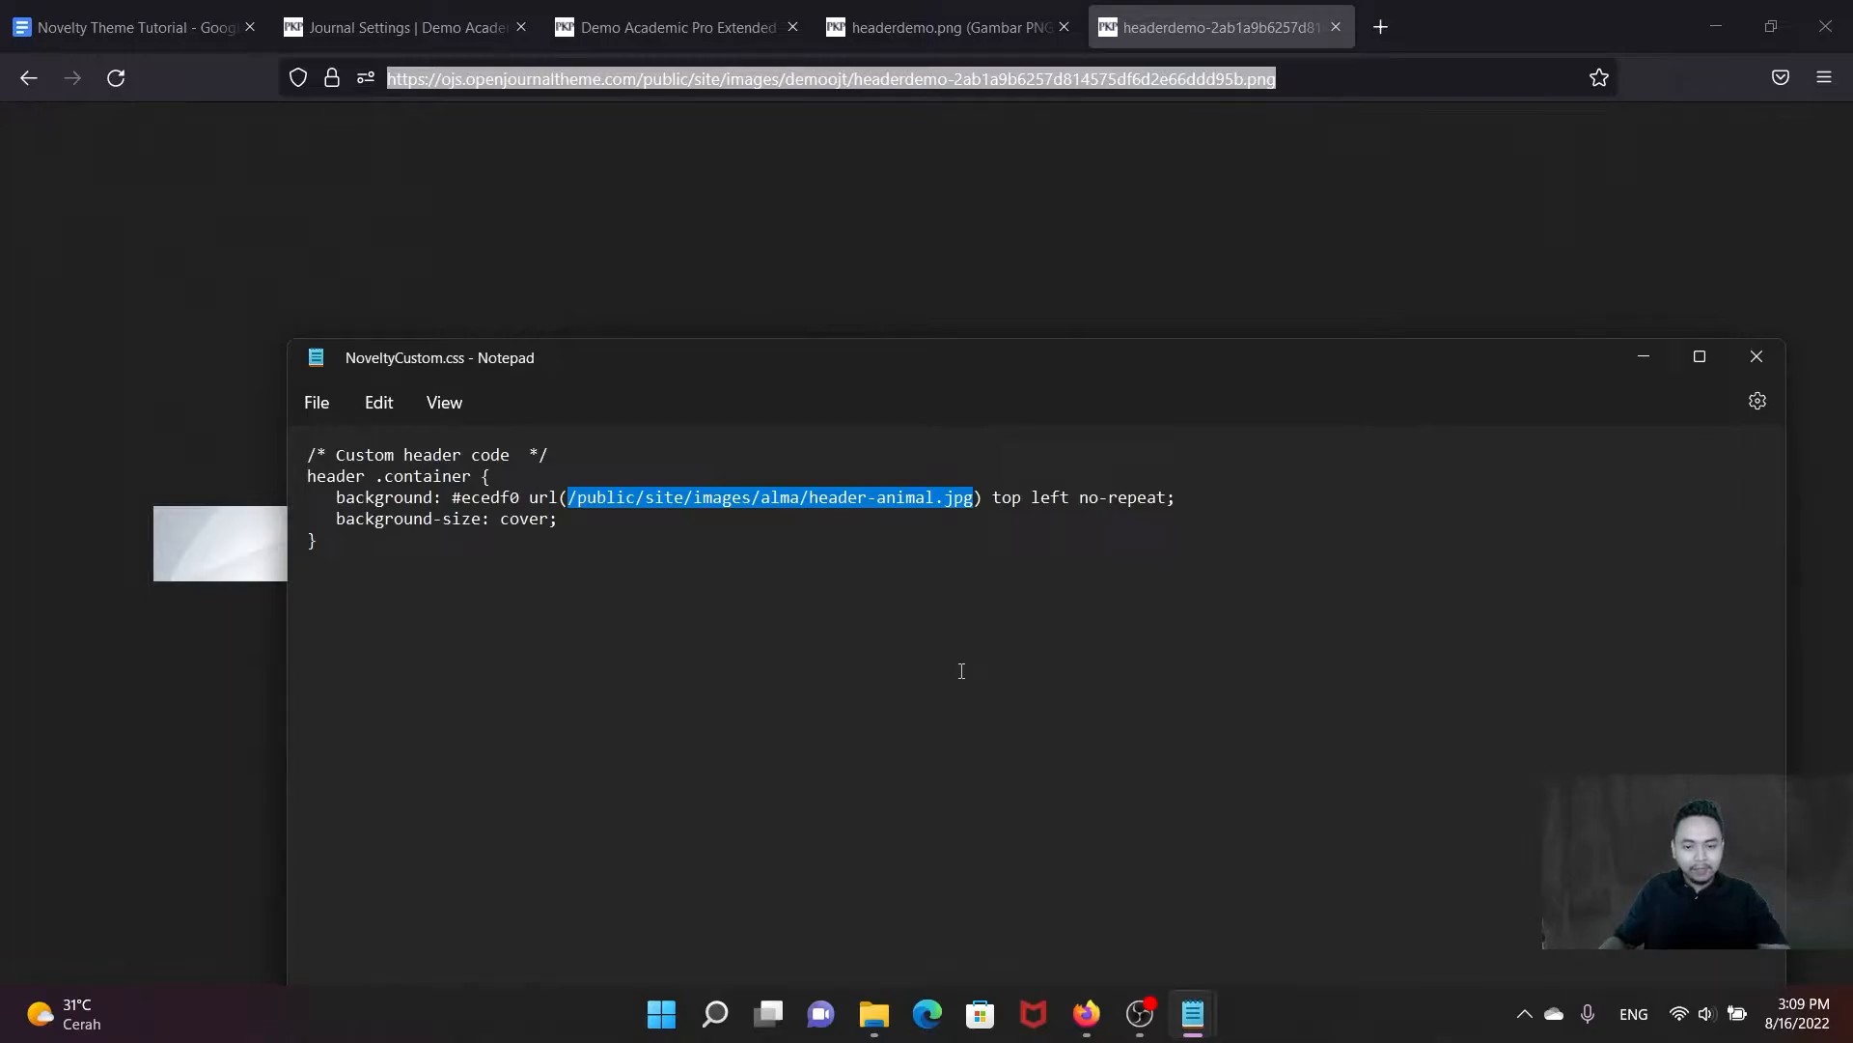
key(ctrl+v)
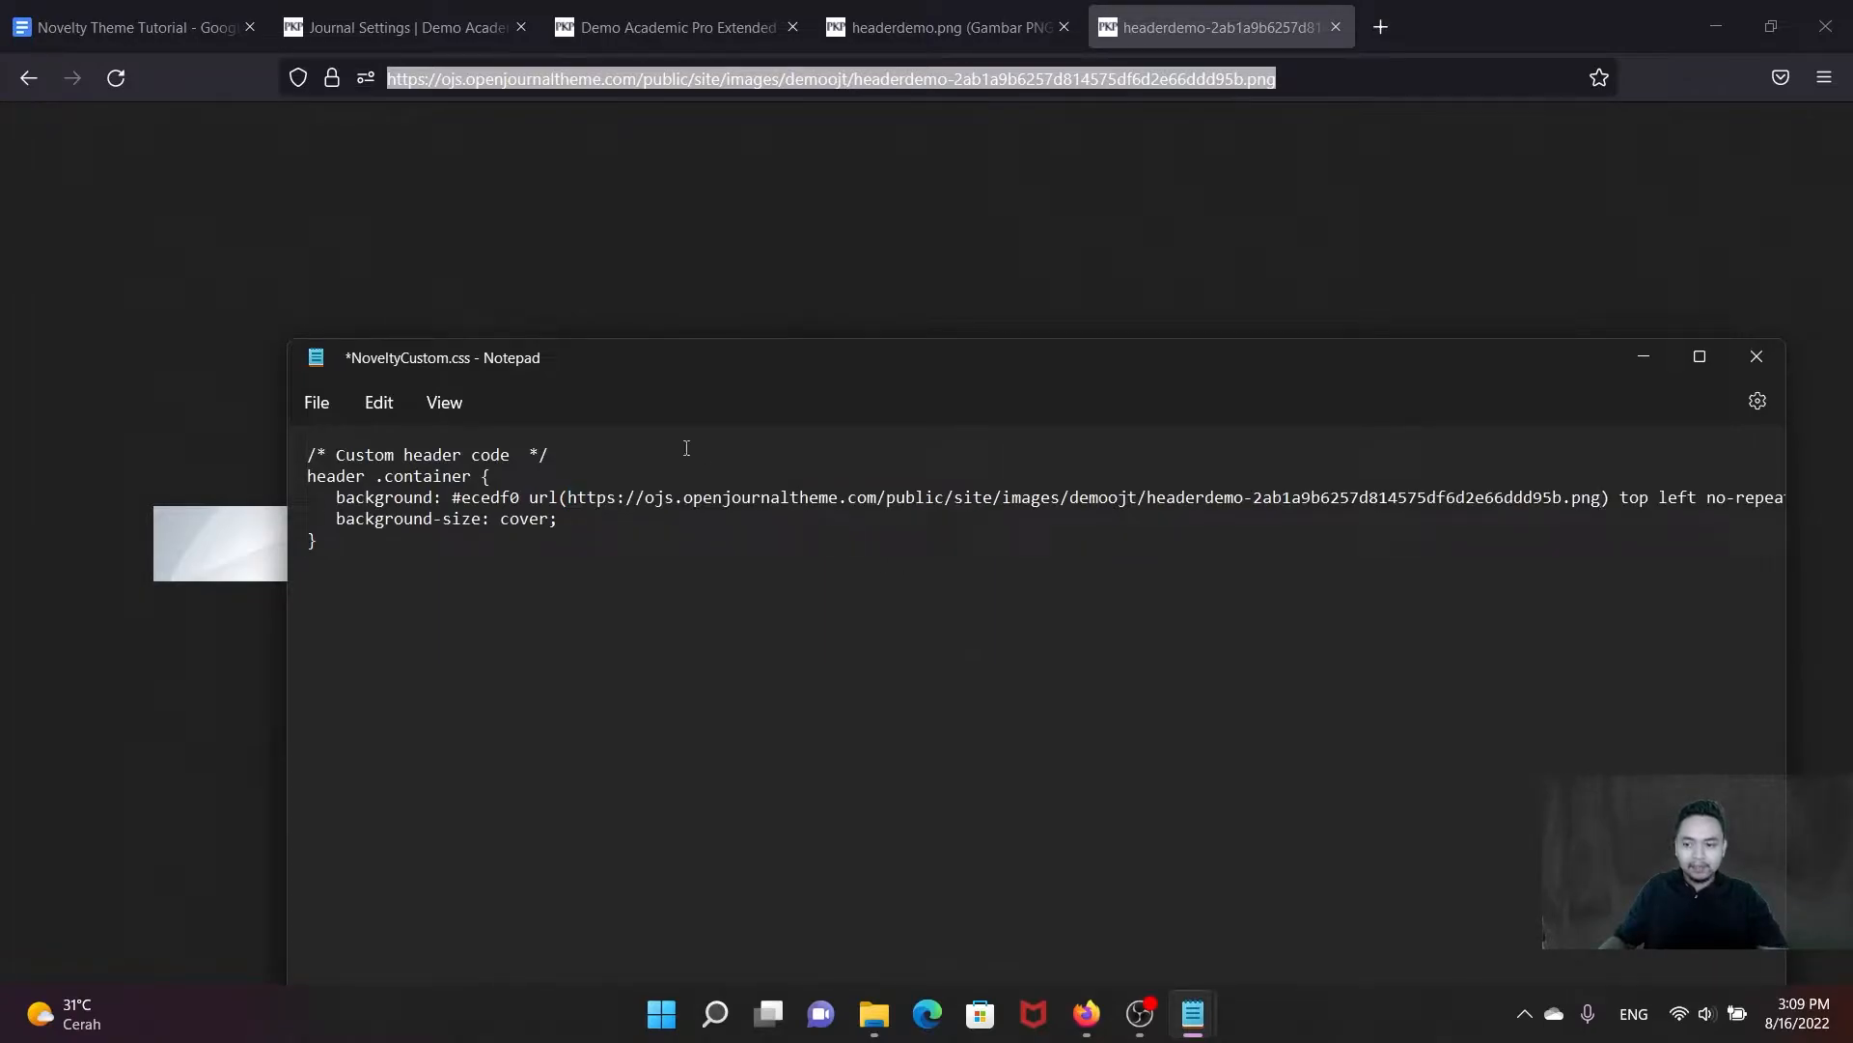
click(323, 409)
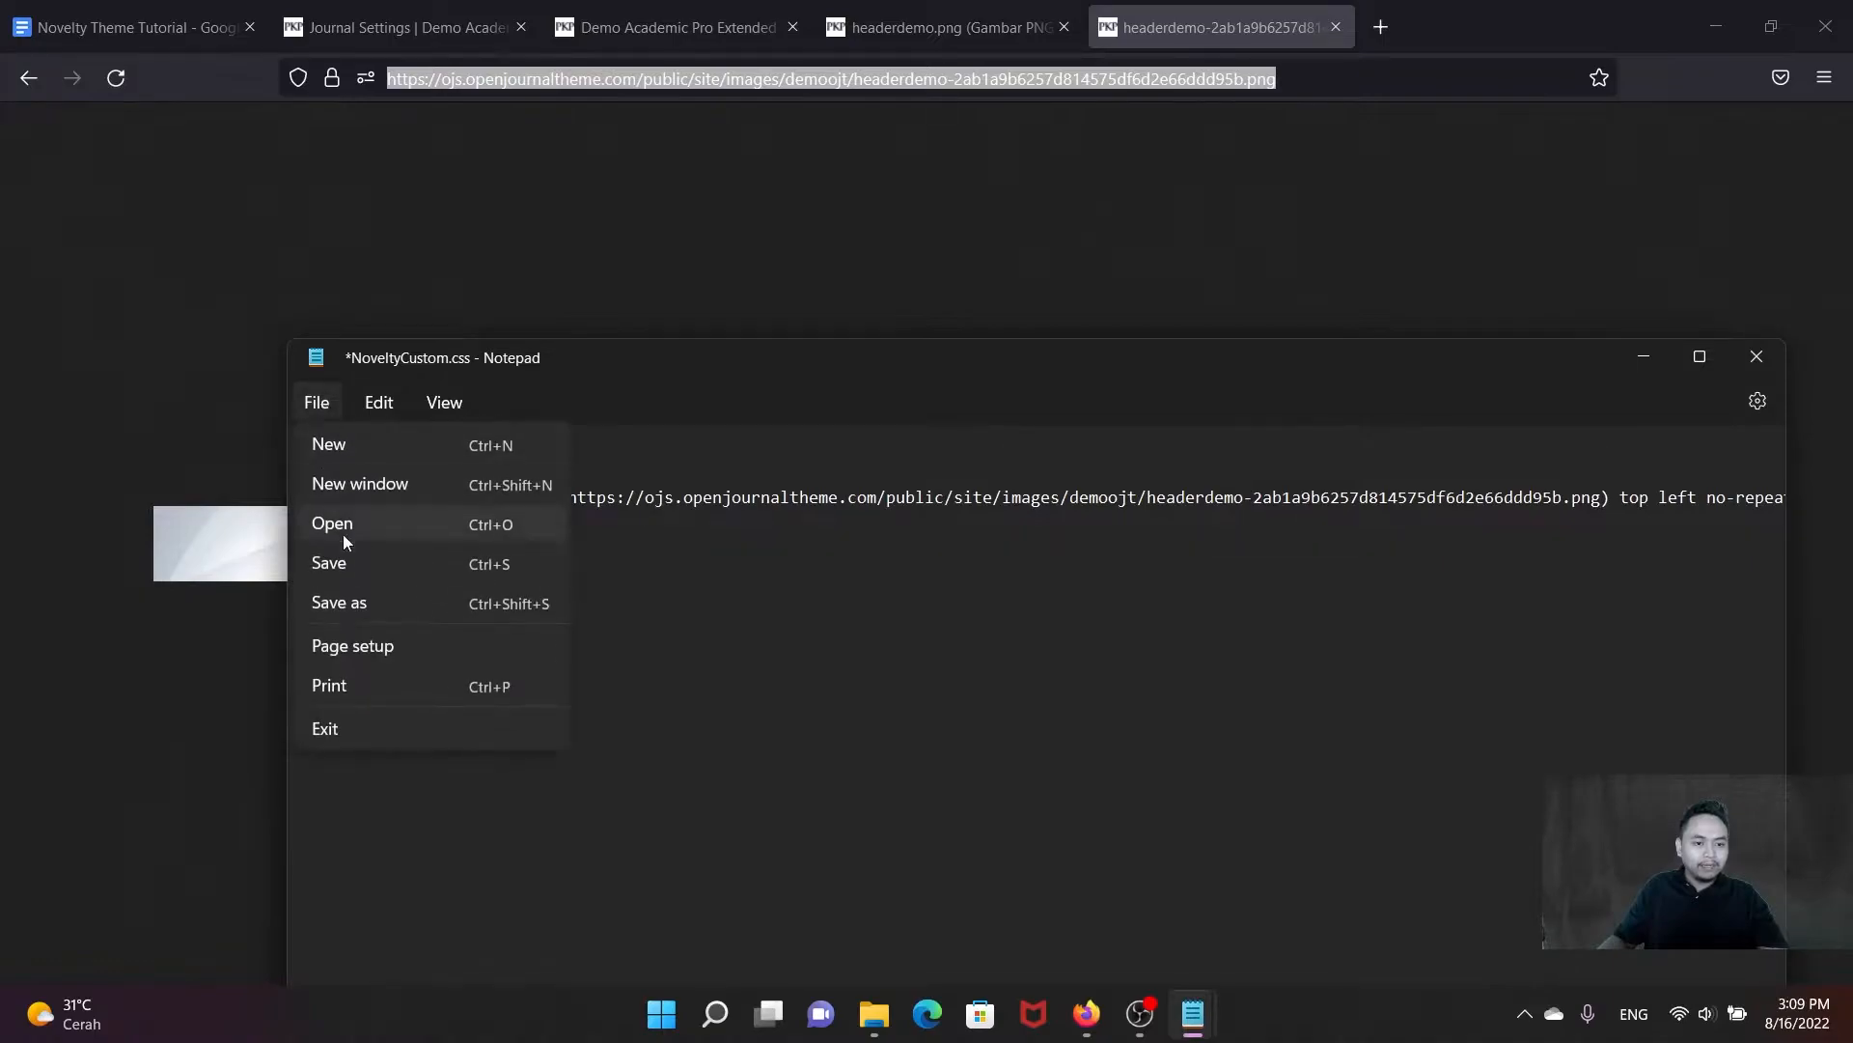
click(350, 562)
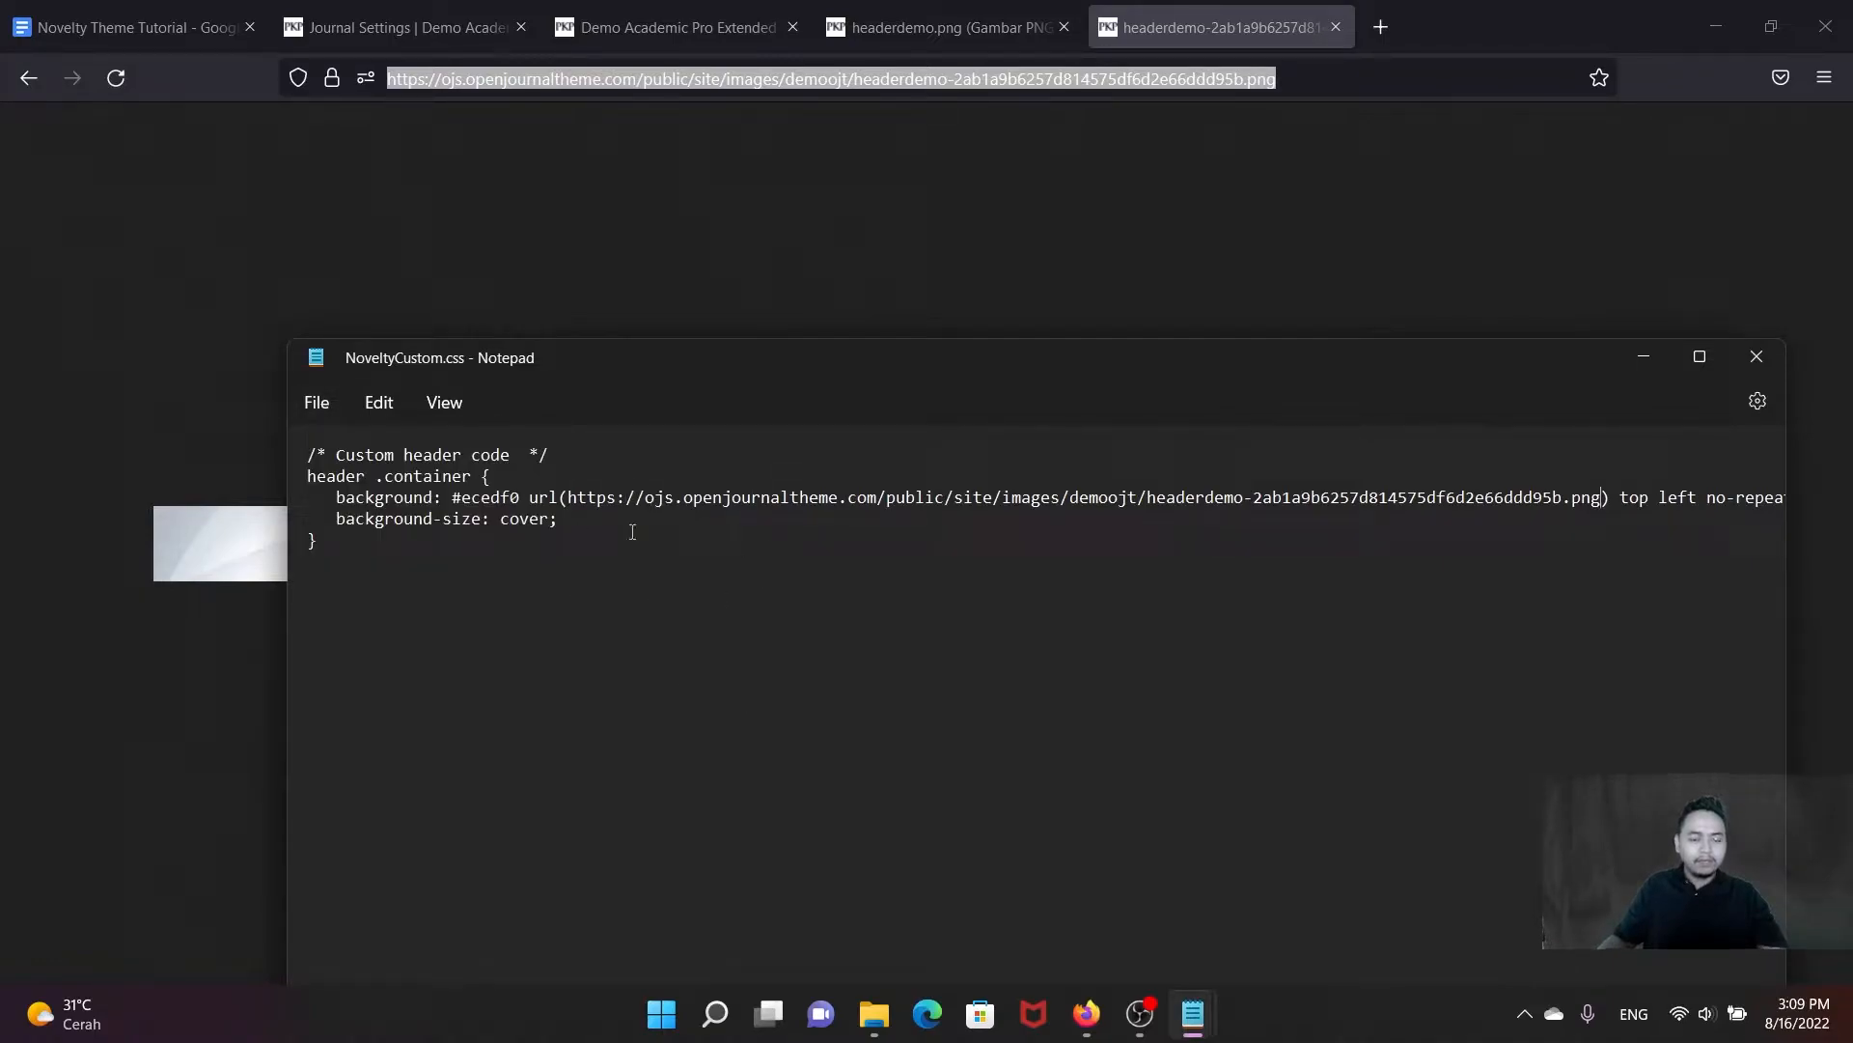
Step: Return to the journal settings page in the browser and open the website's advanced appearance settings
click(542, 329)
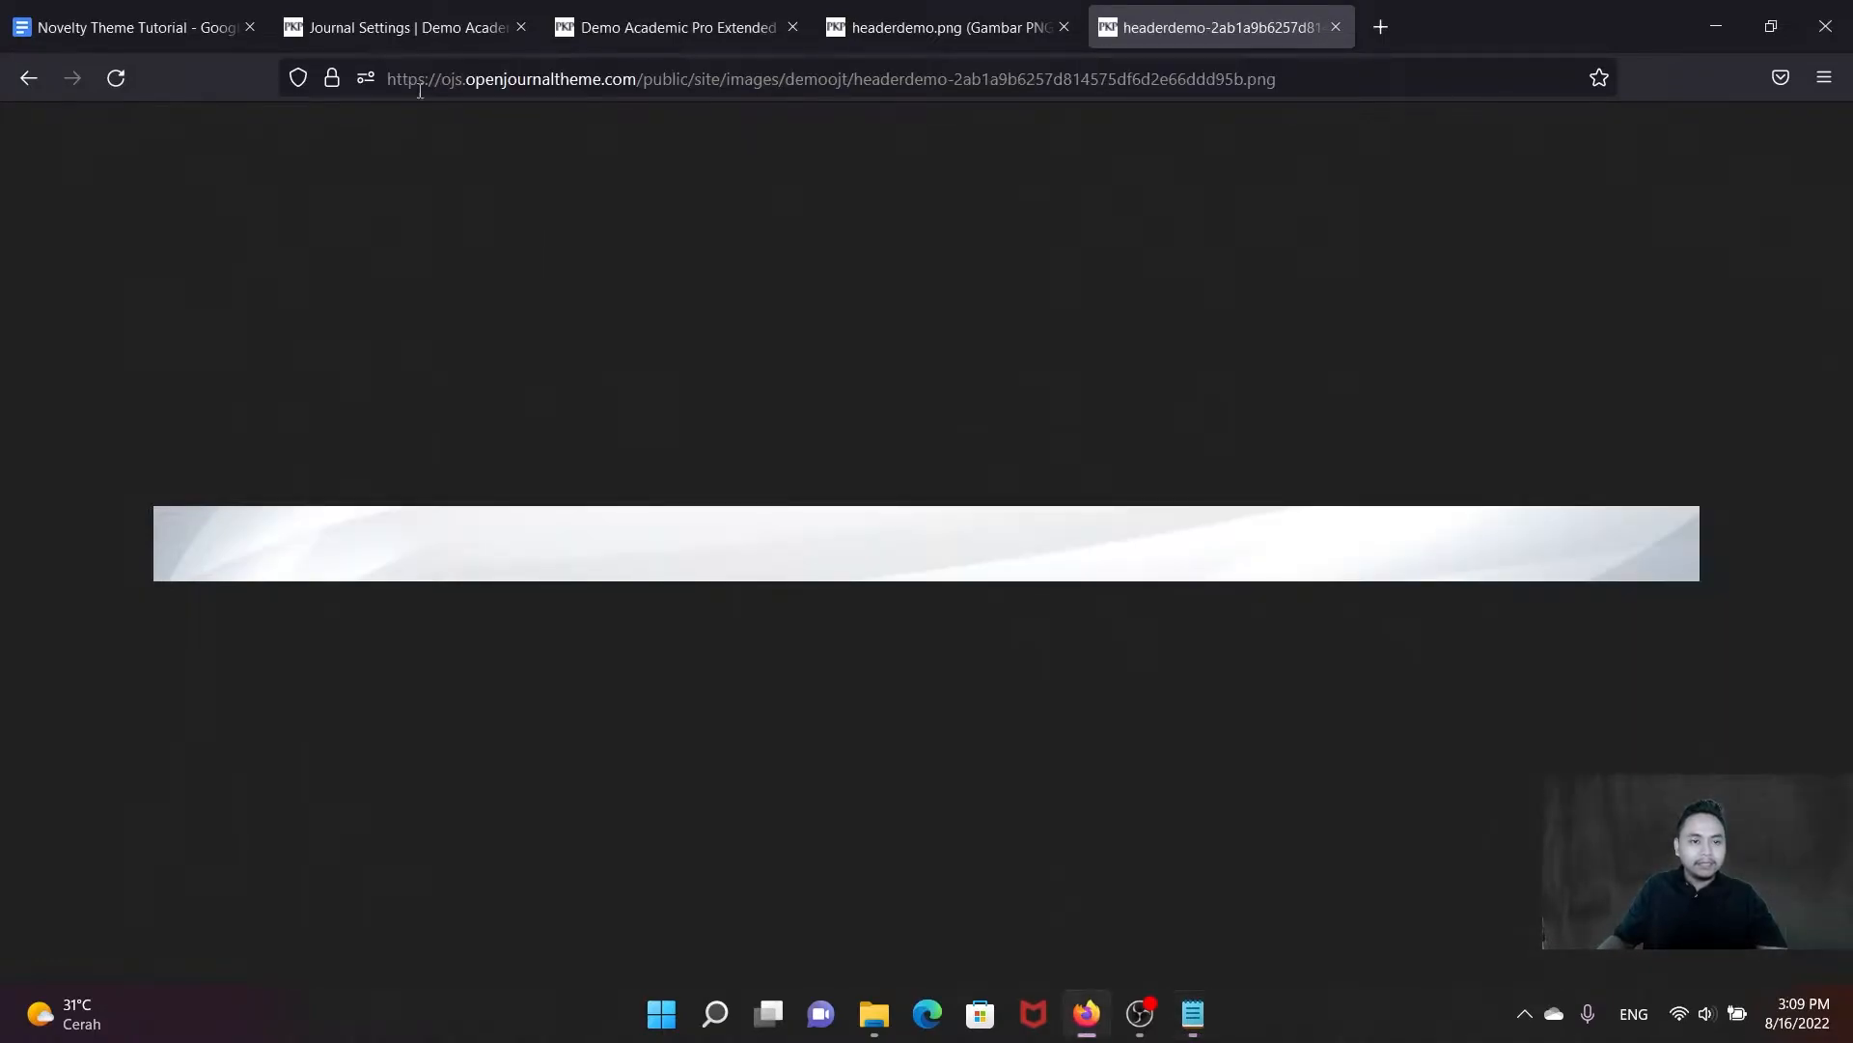
click(391, 24)
click(1194, 370)
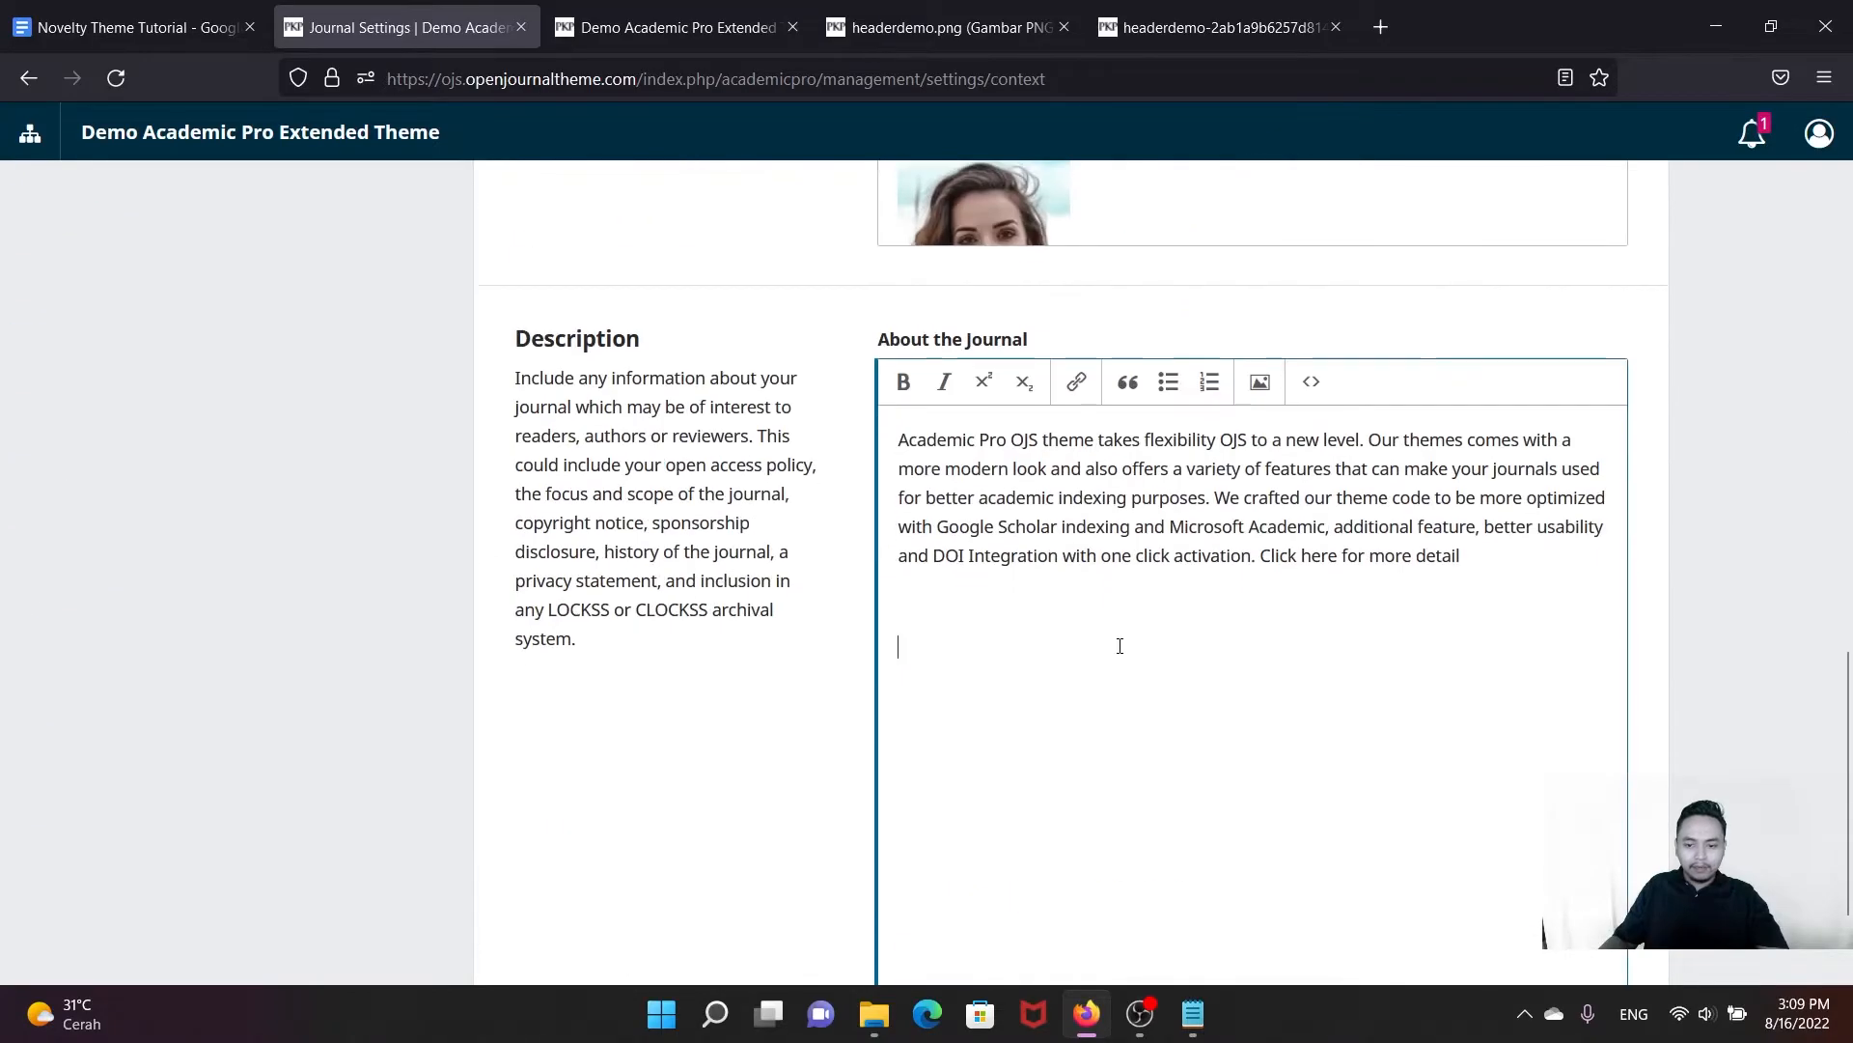
scroll(1100, 580, down, 2)
scroll(1062, 482, up, 1)
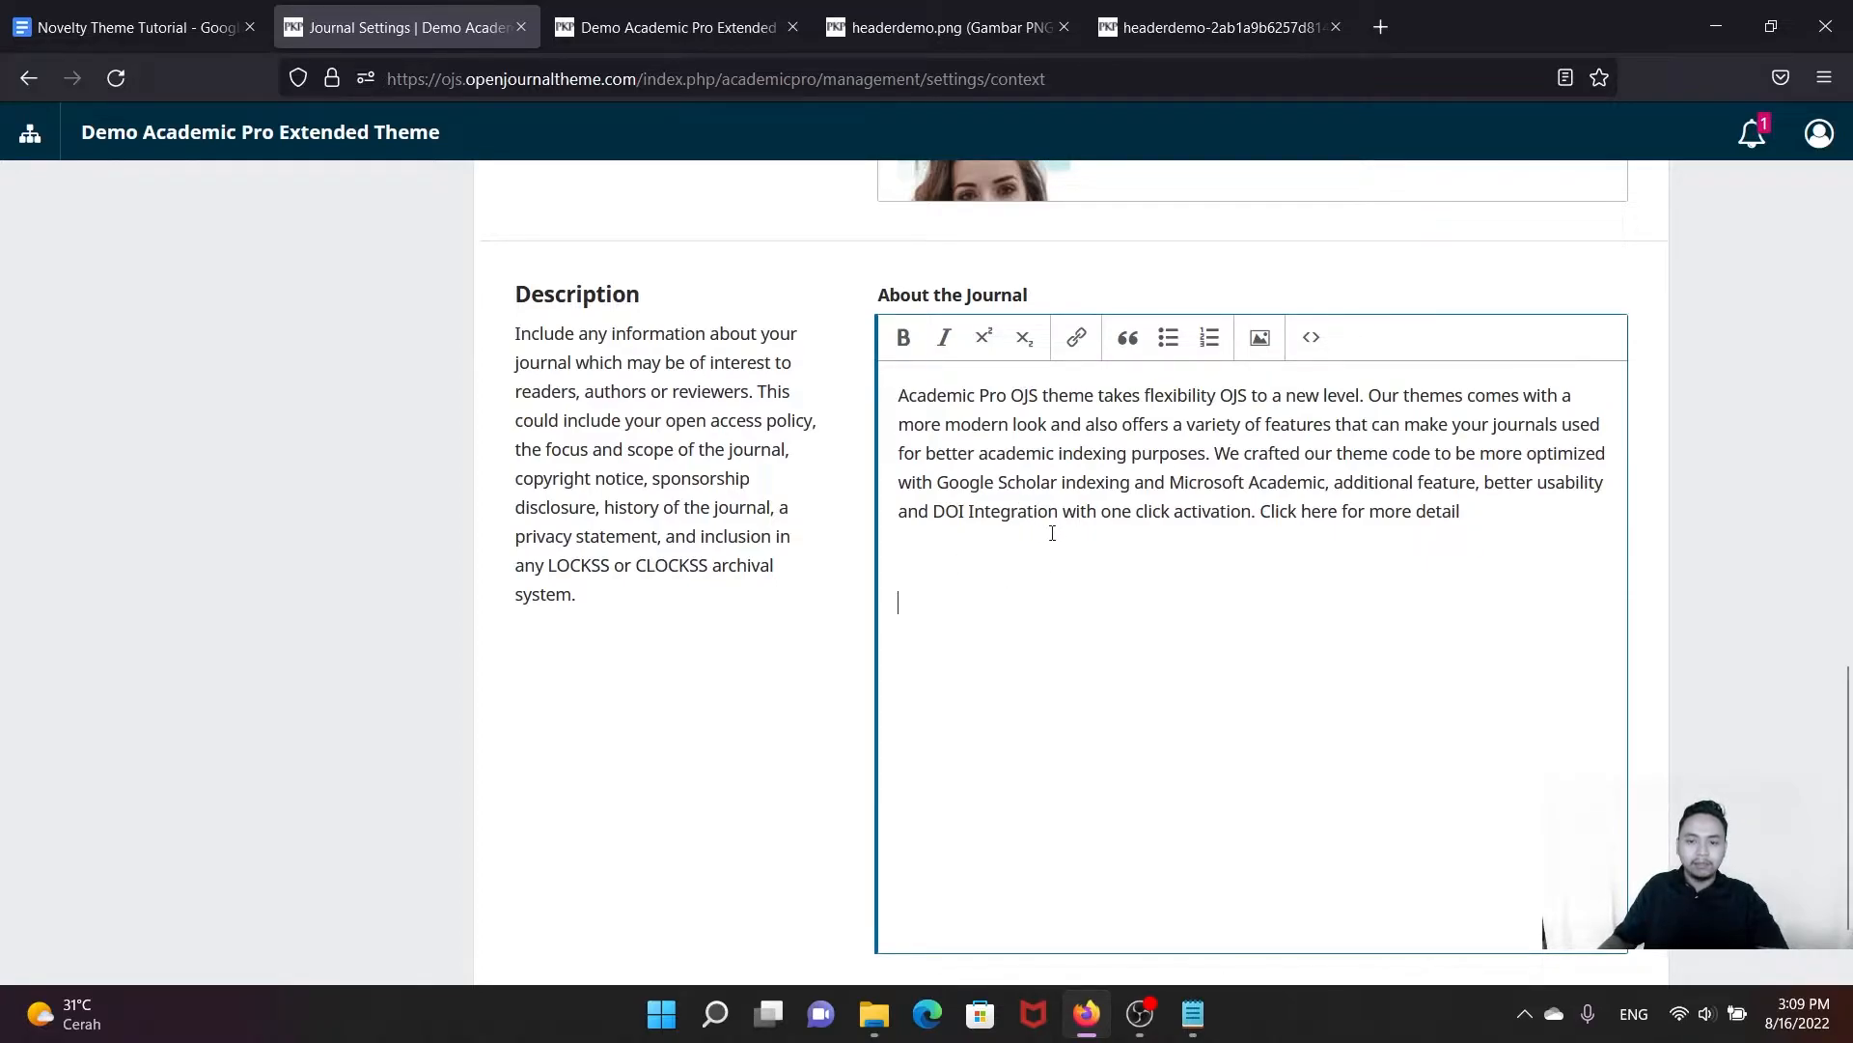
scroll(1051, 533, up, 1)
scroll(997, 673, down, 2)
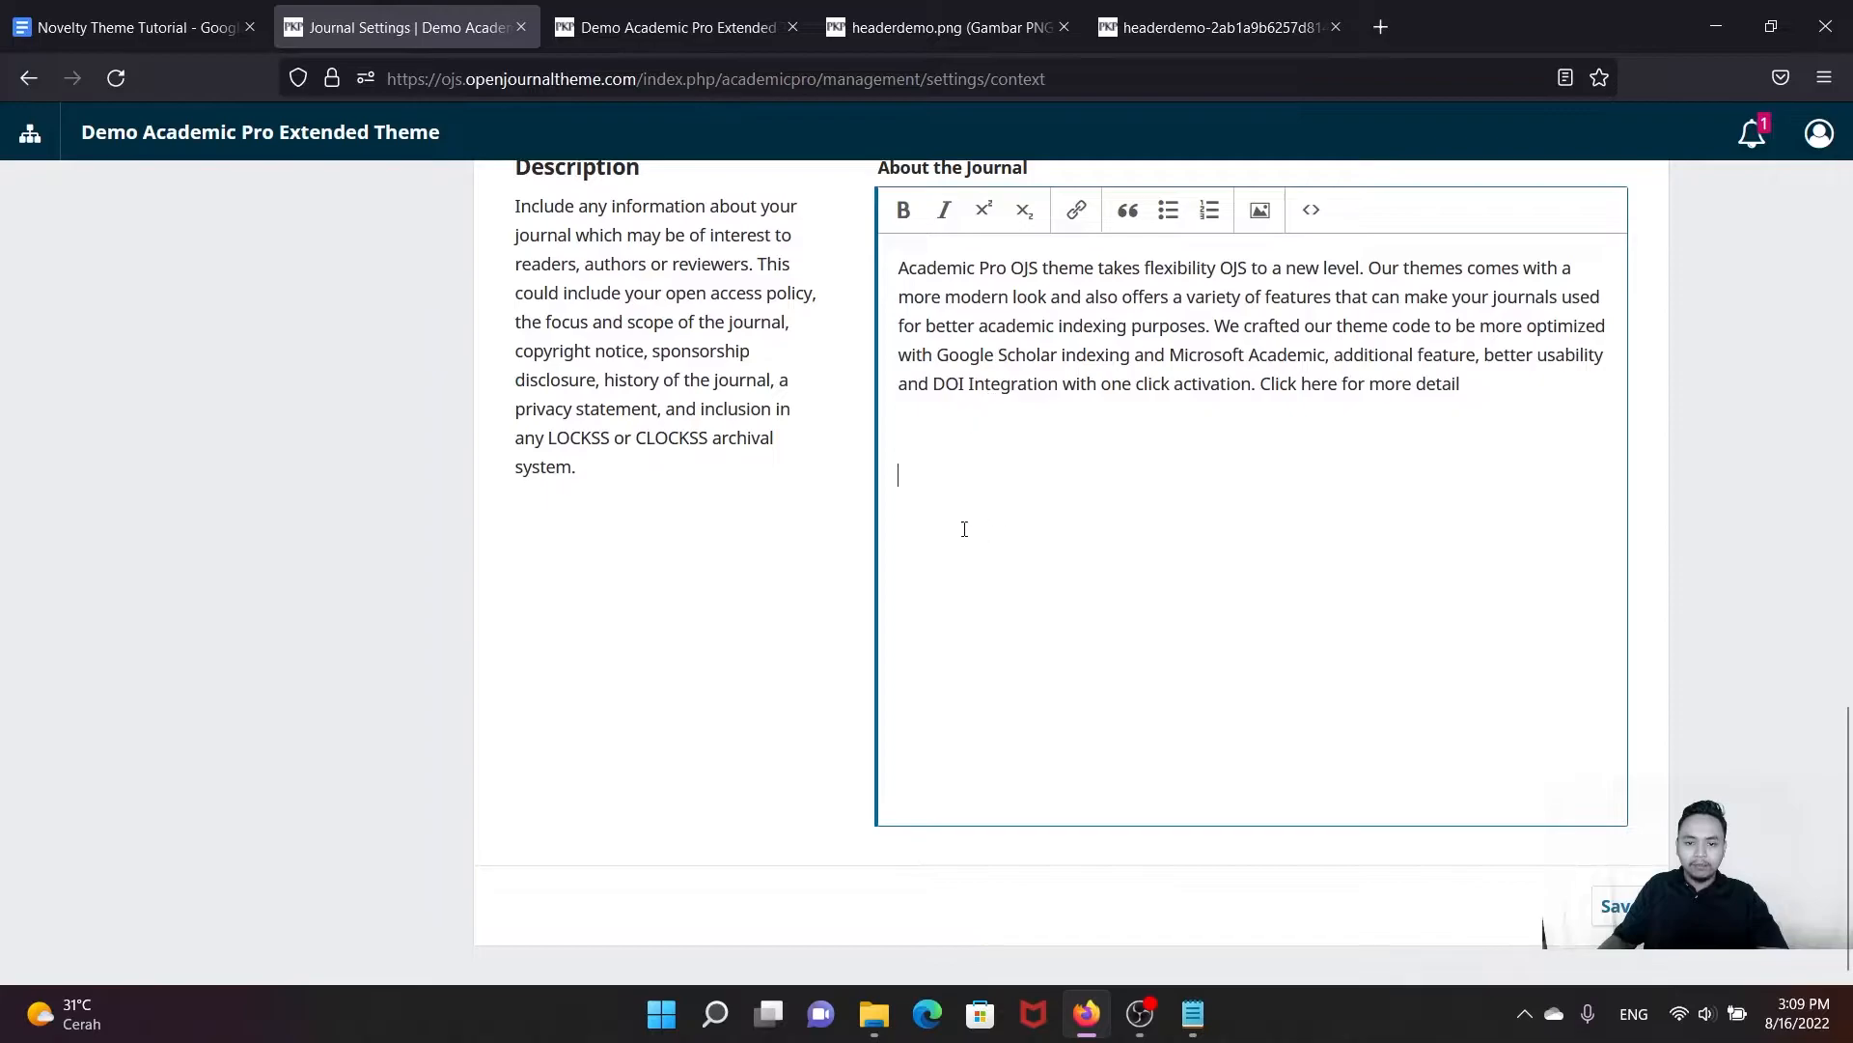
scroll(971, 529, up, 16)
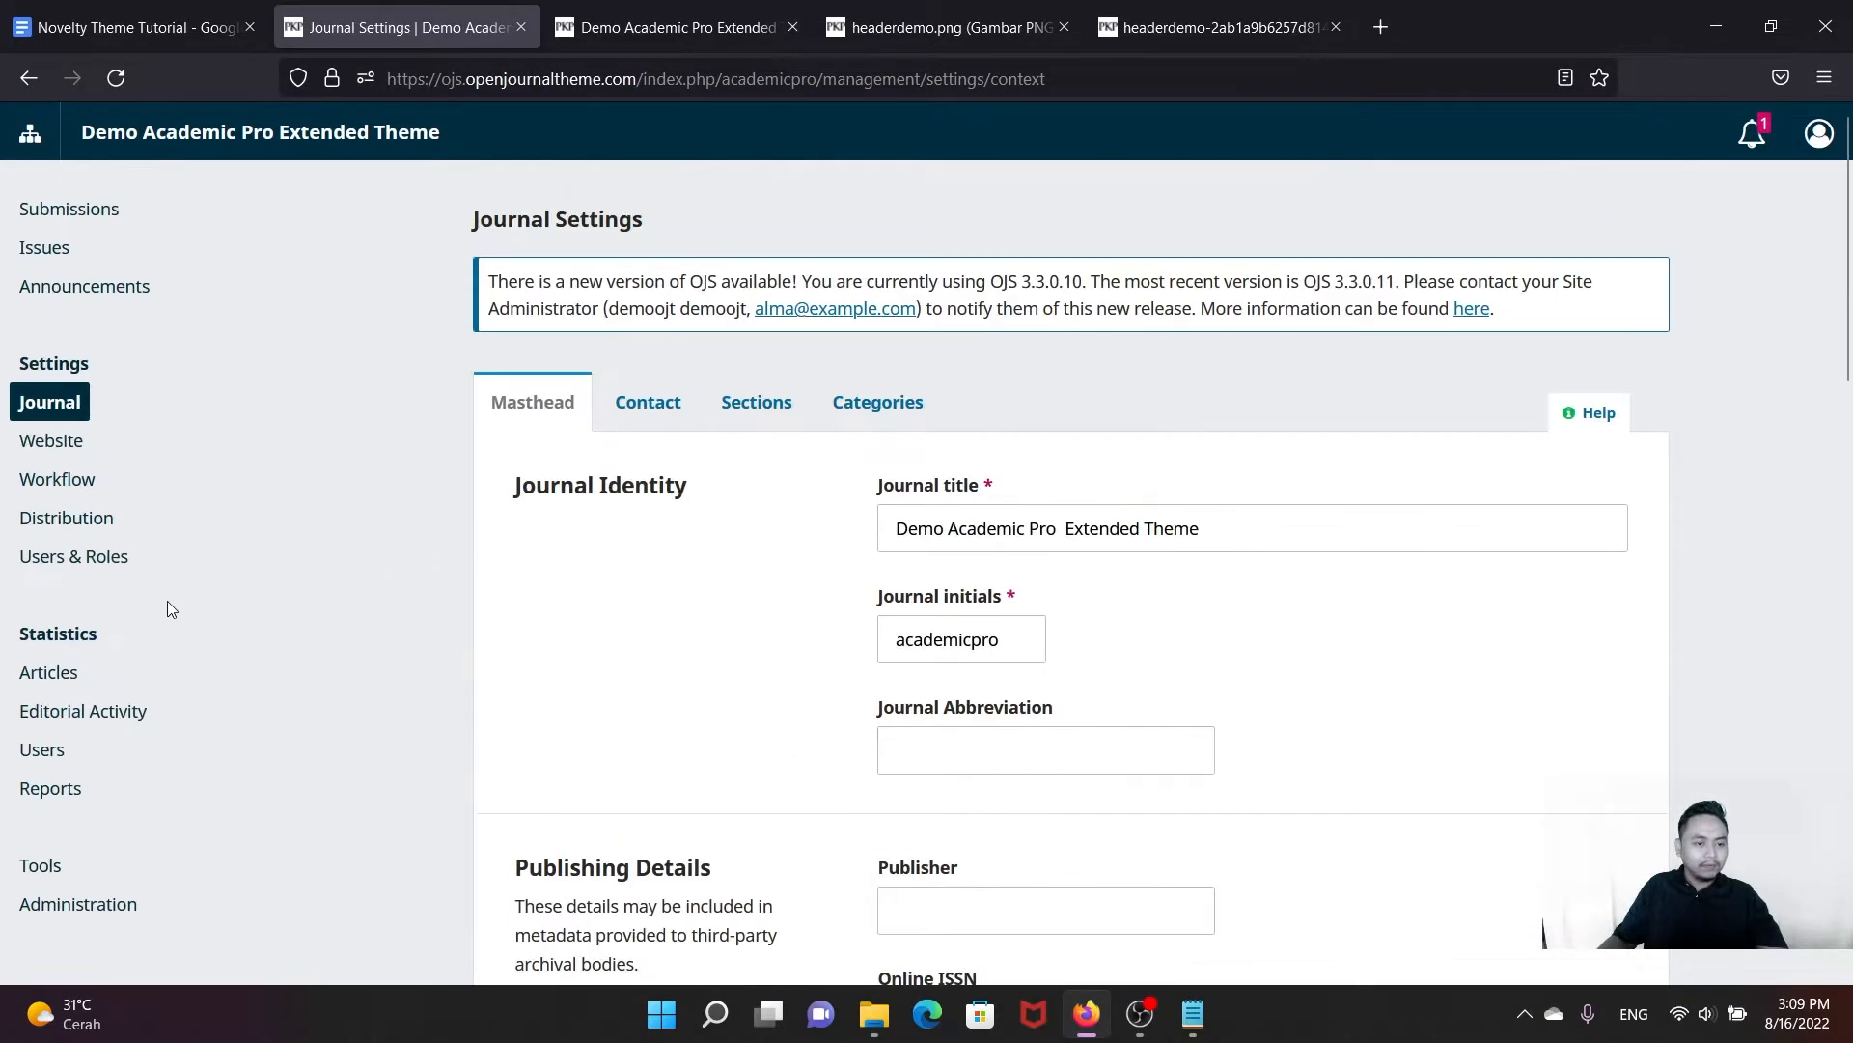
click(49, 444)
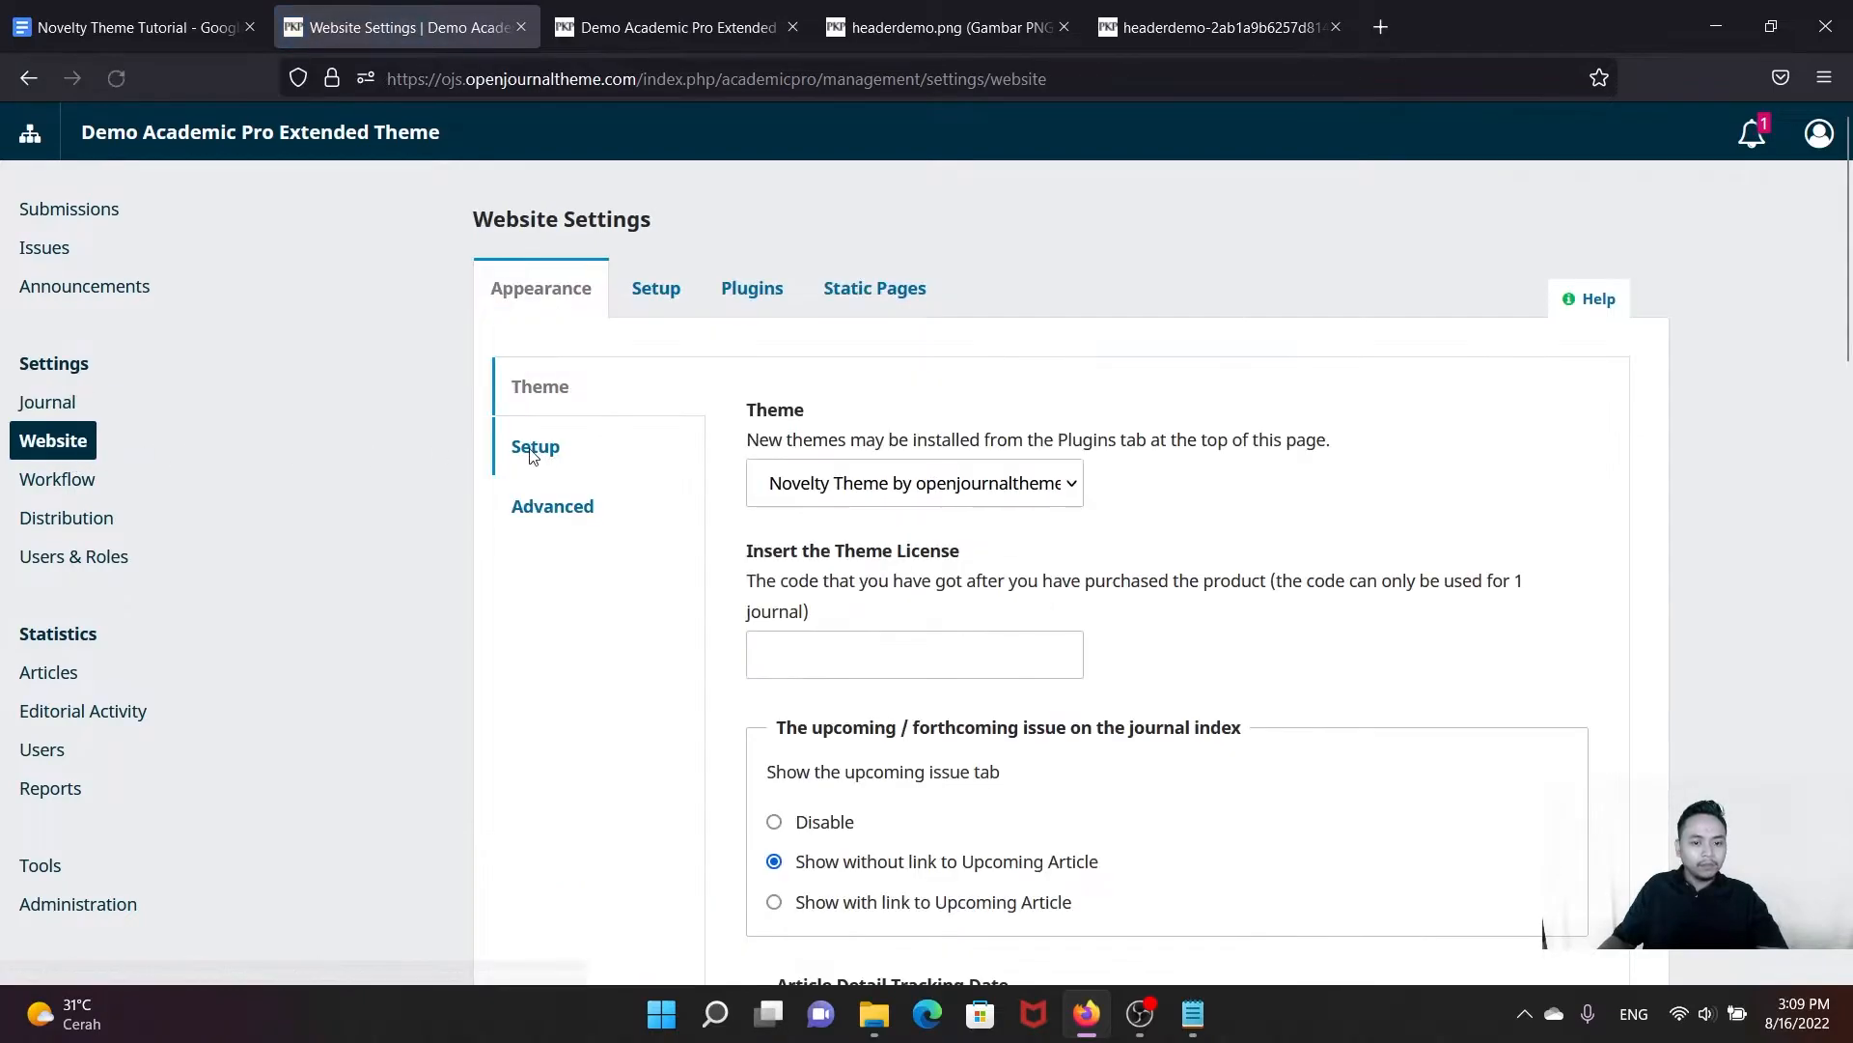
click(567, 510)
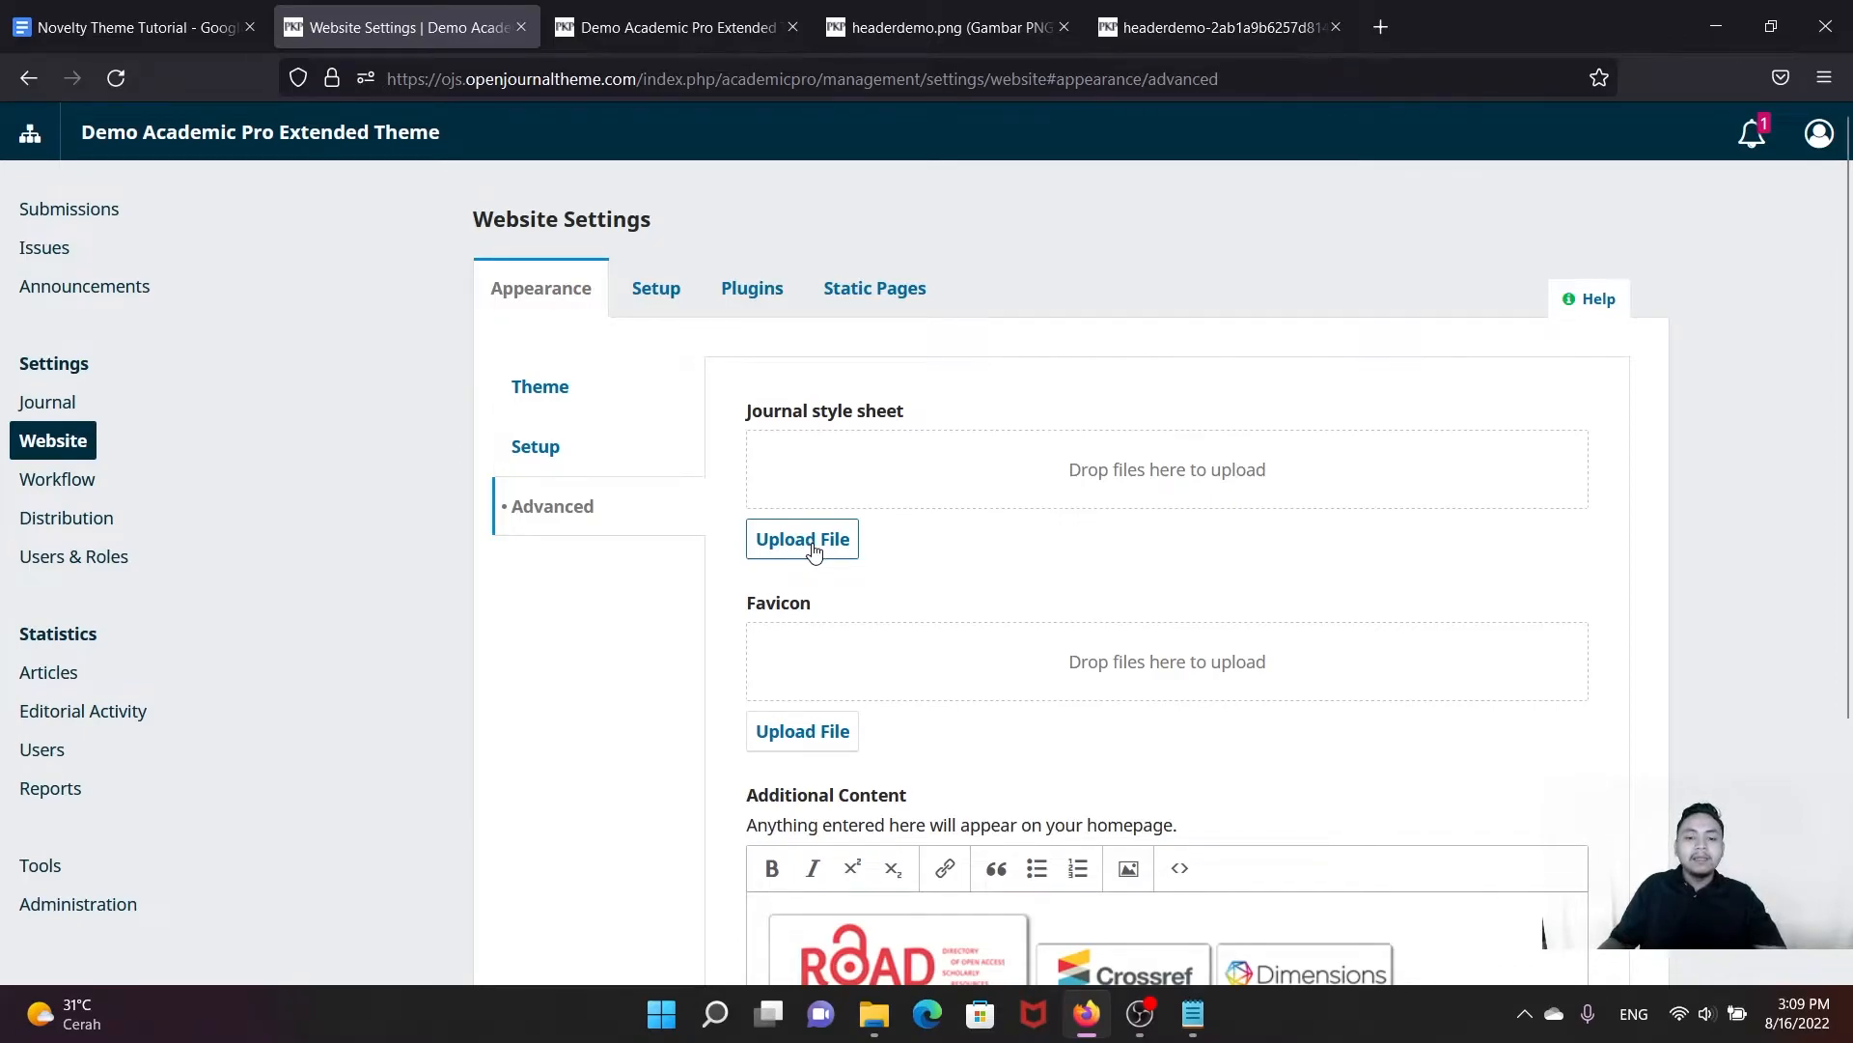
Step: Upload NoveltyCustom.css from the Desktop as the journal style sheet, save the settings and reload the journal homepage
mouse_move(1207, 1018)
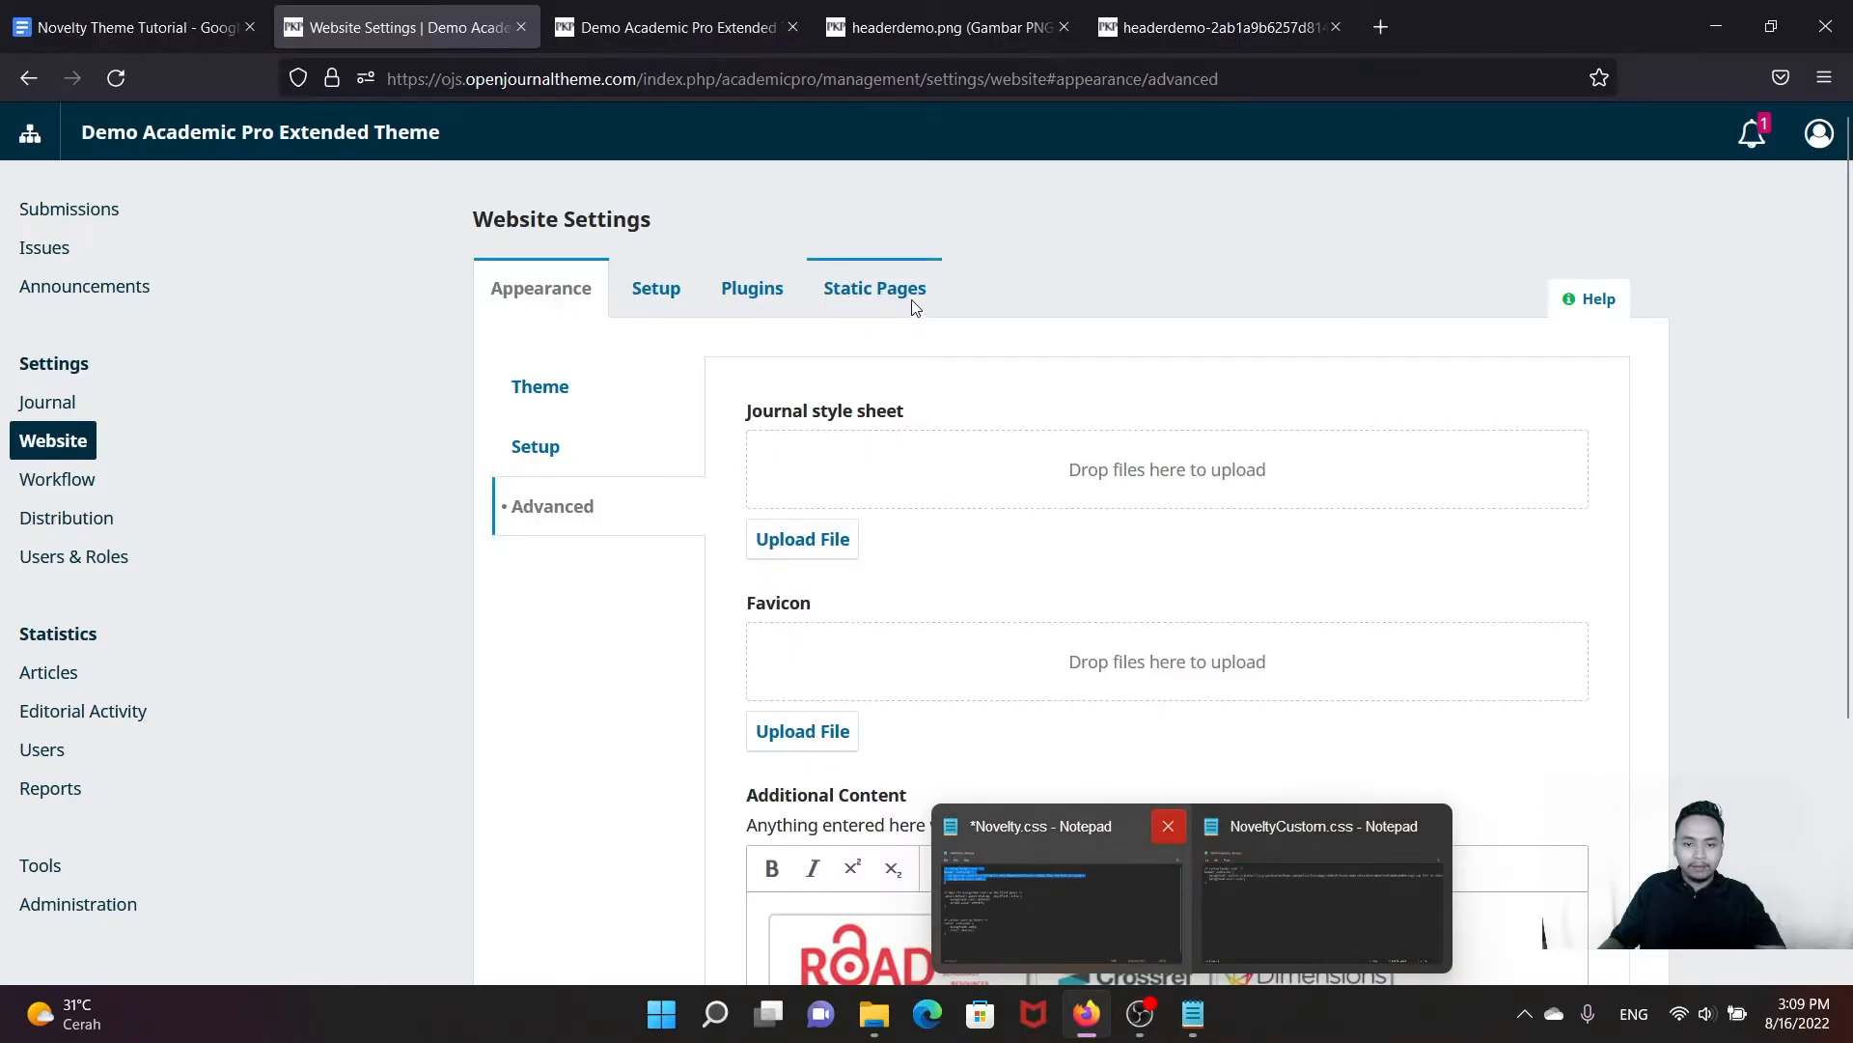
click(823, 540)
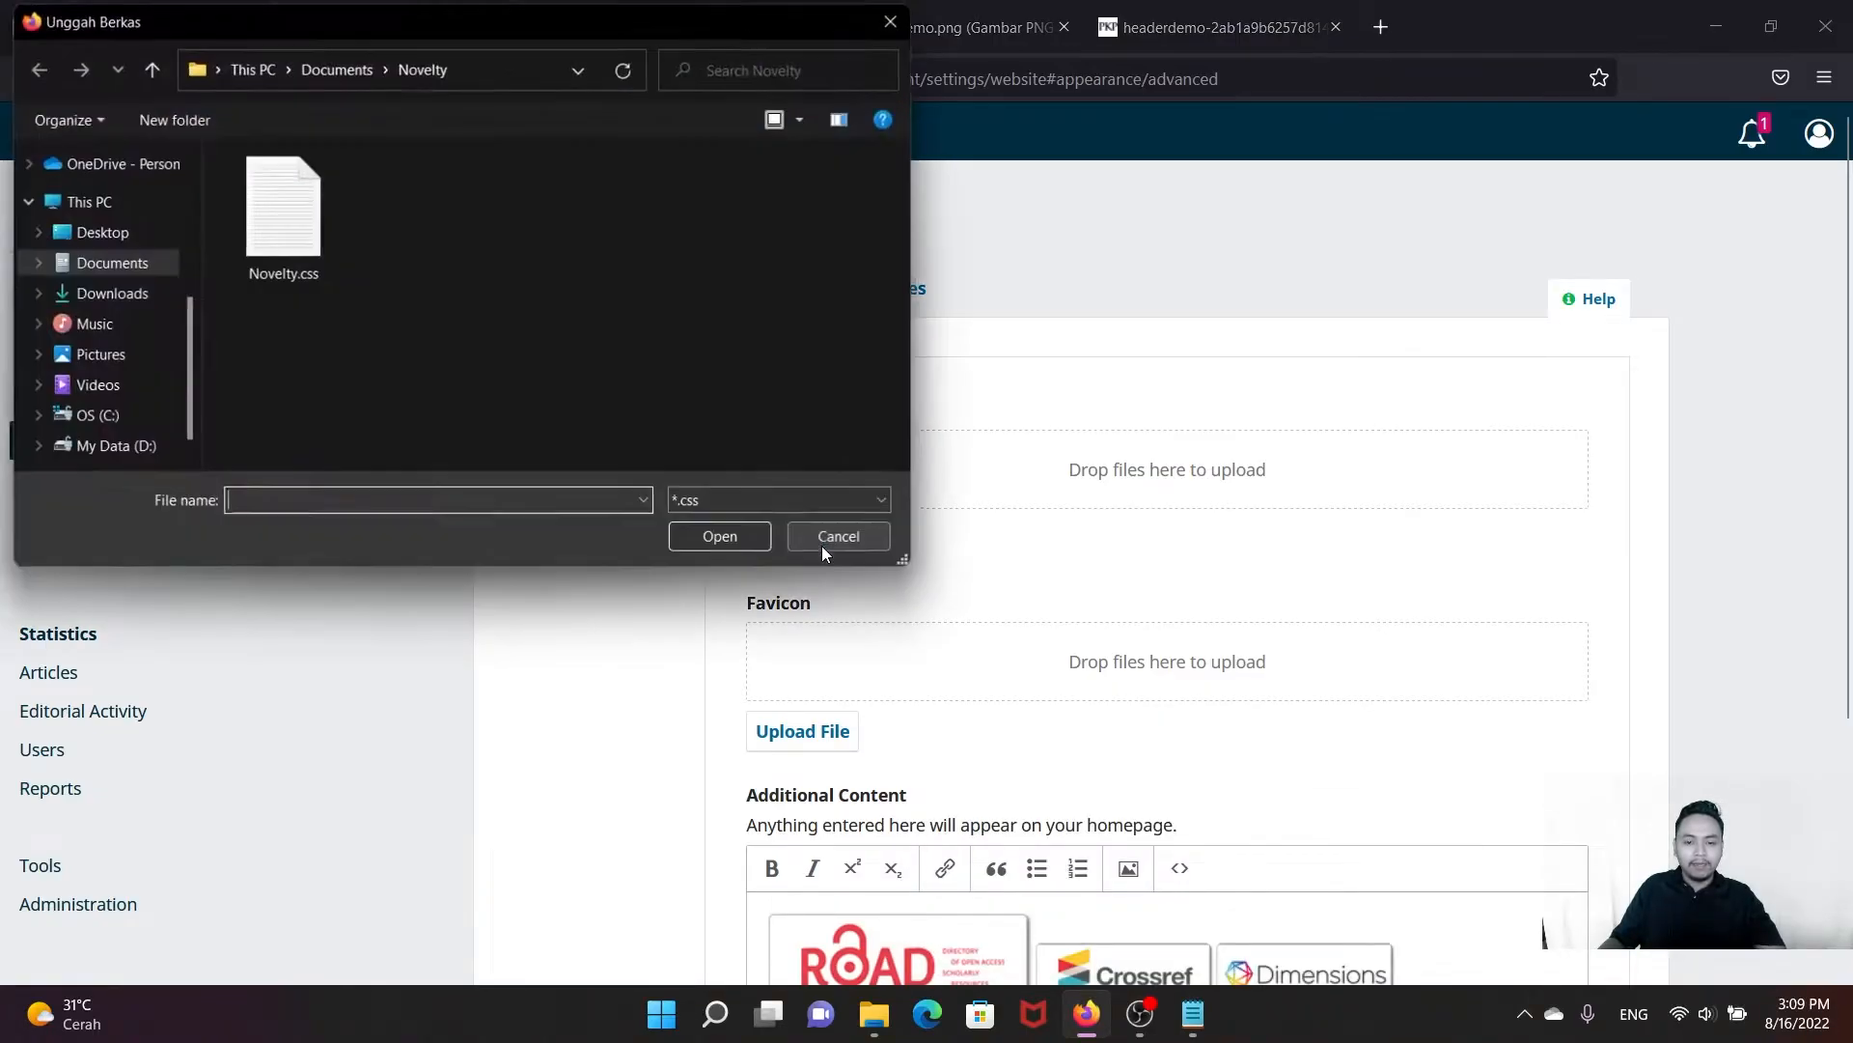
click(105, 239)
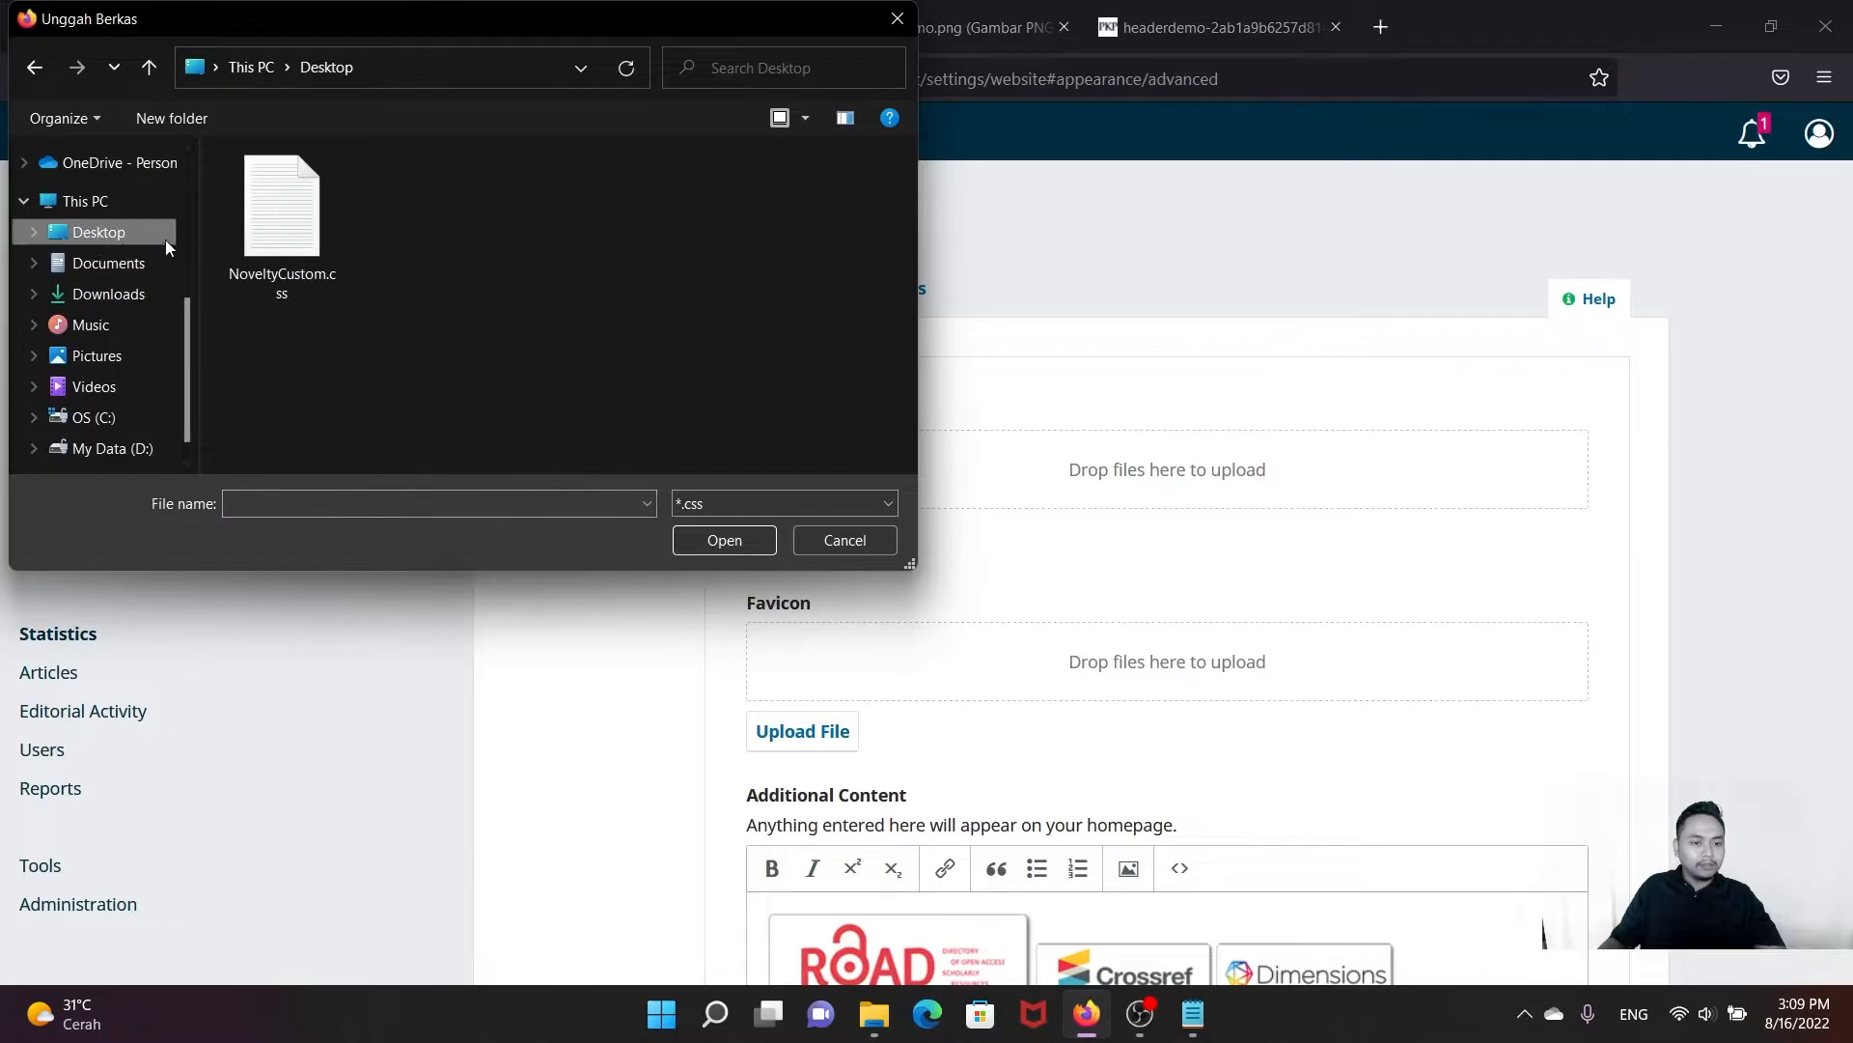
click(294, 253)
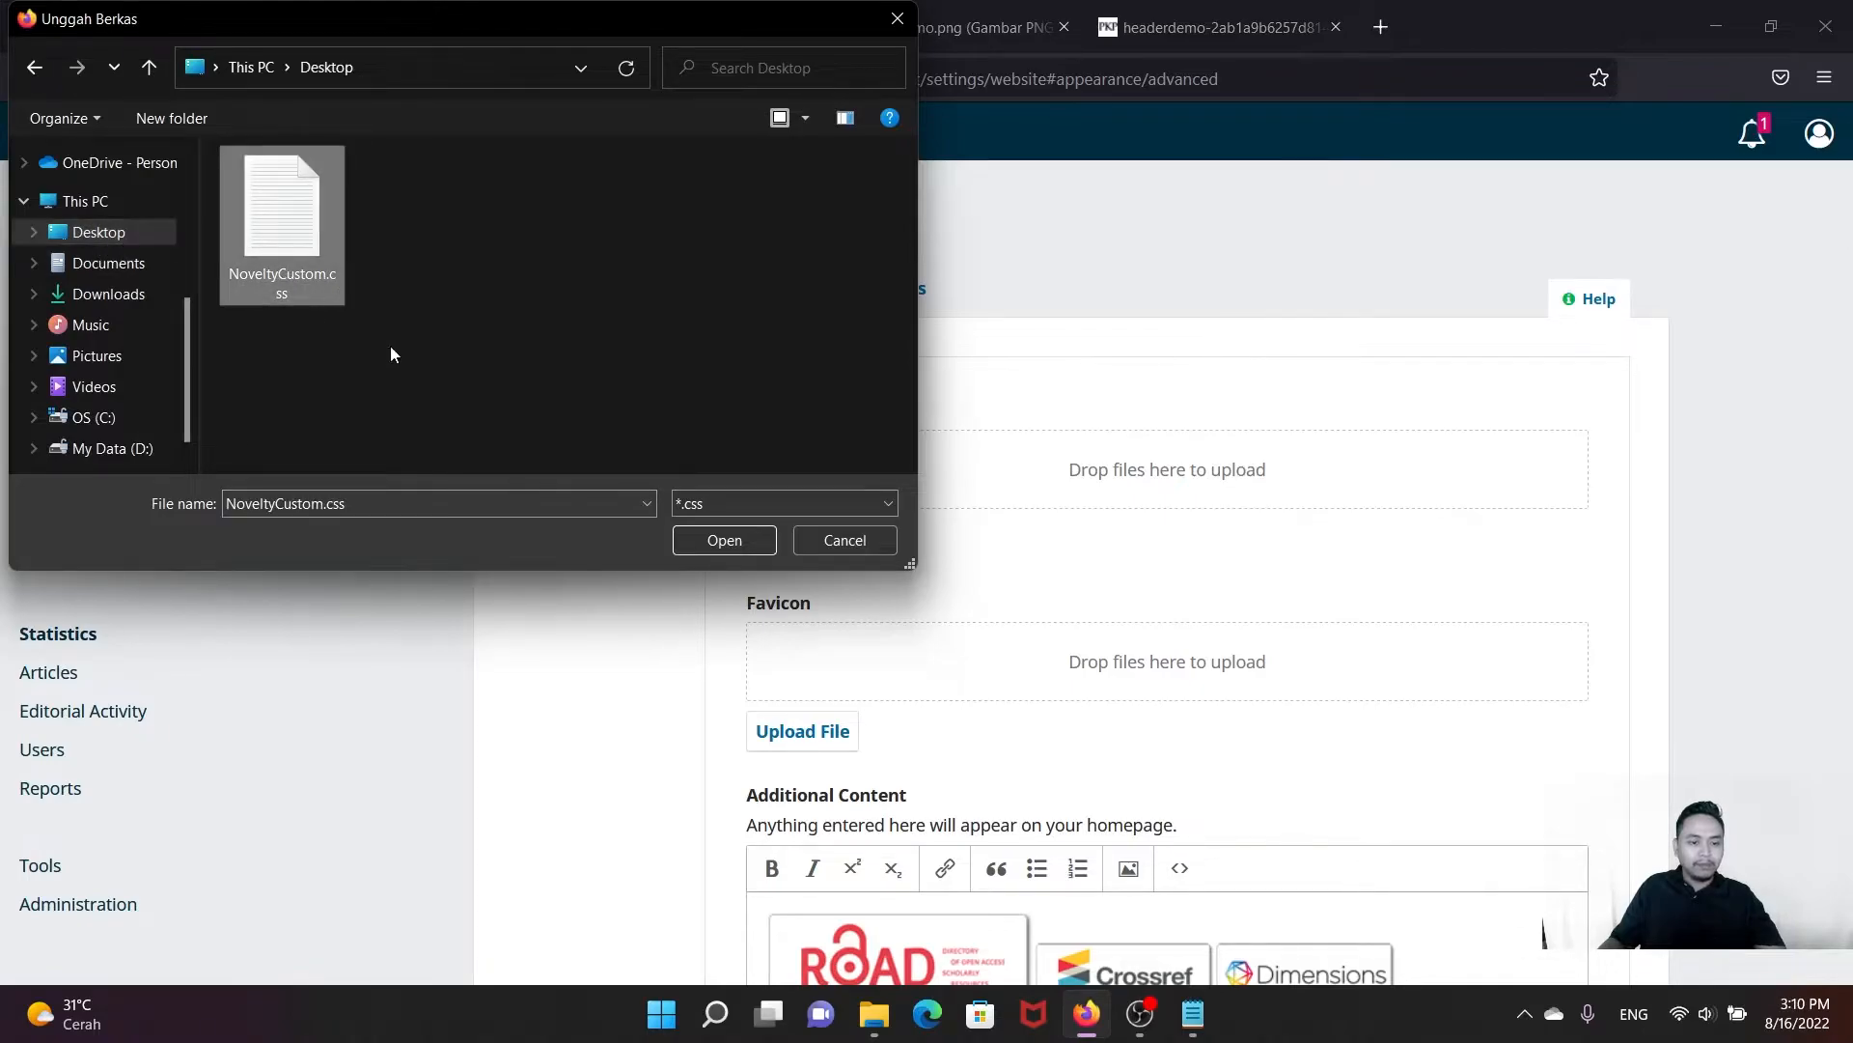
click(739, 542)
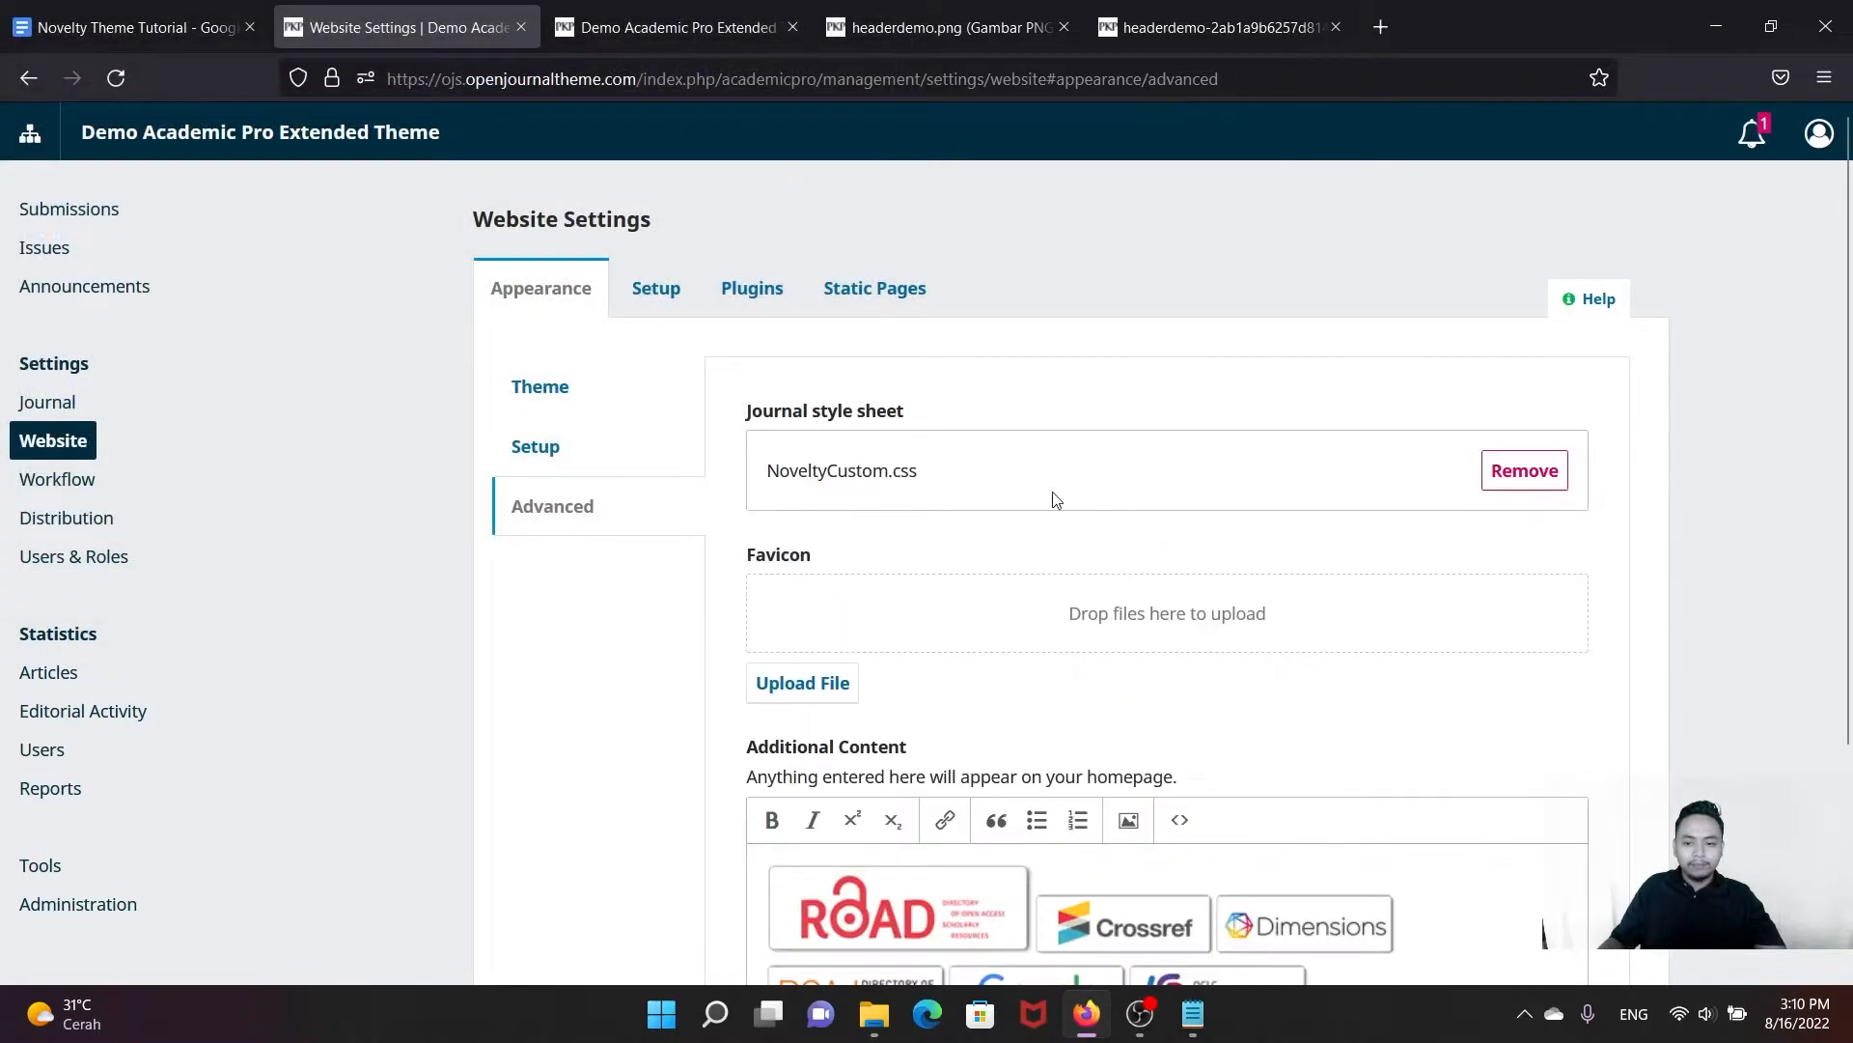
scroll(1076, 501, down, 3)
click(1581, 866)
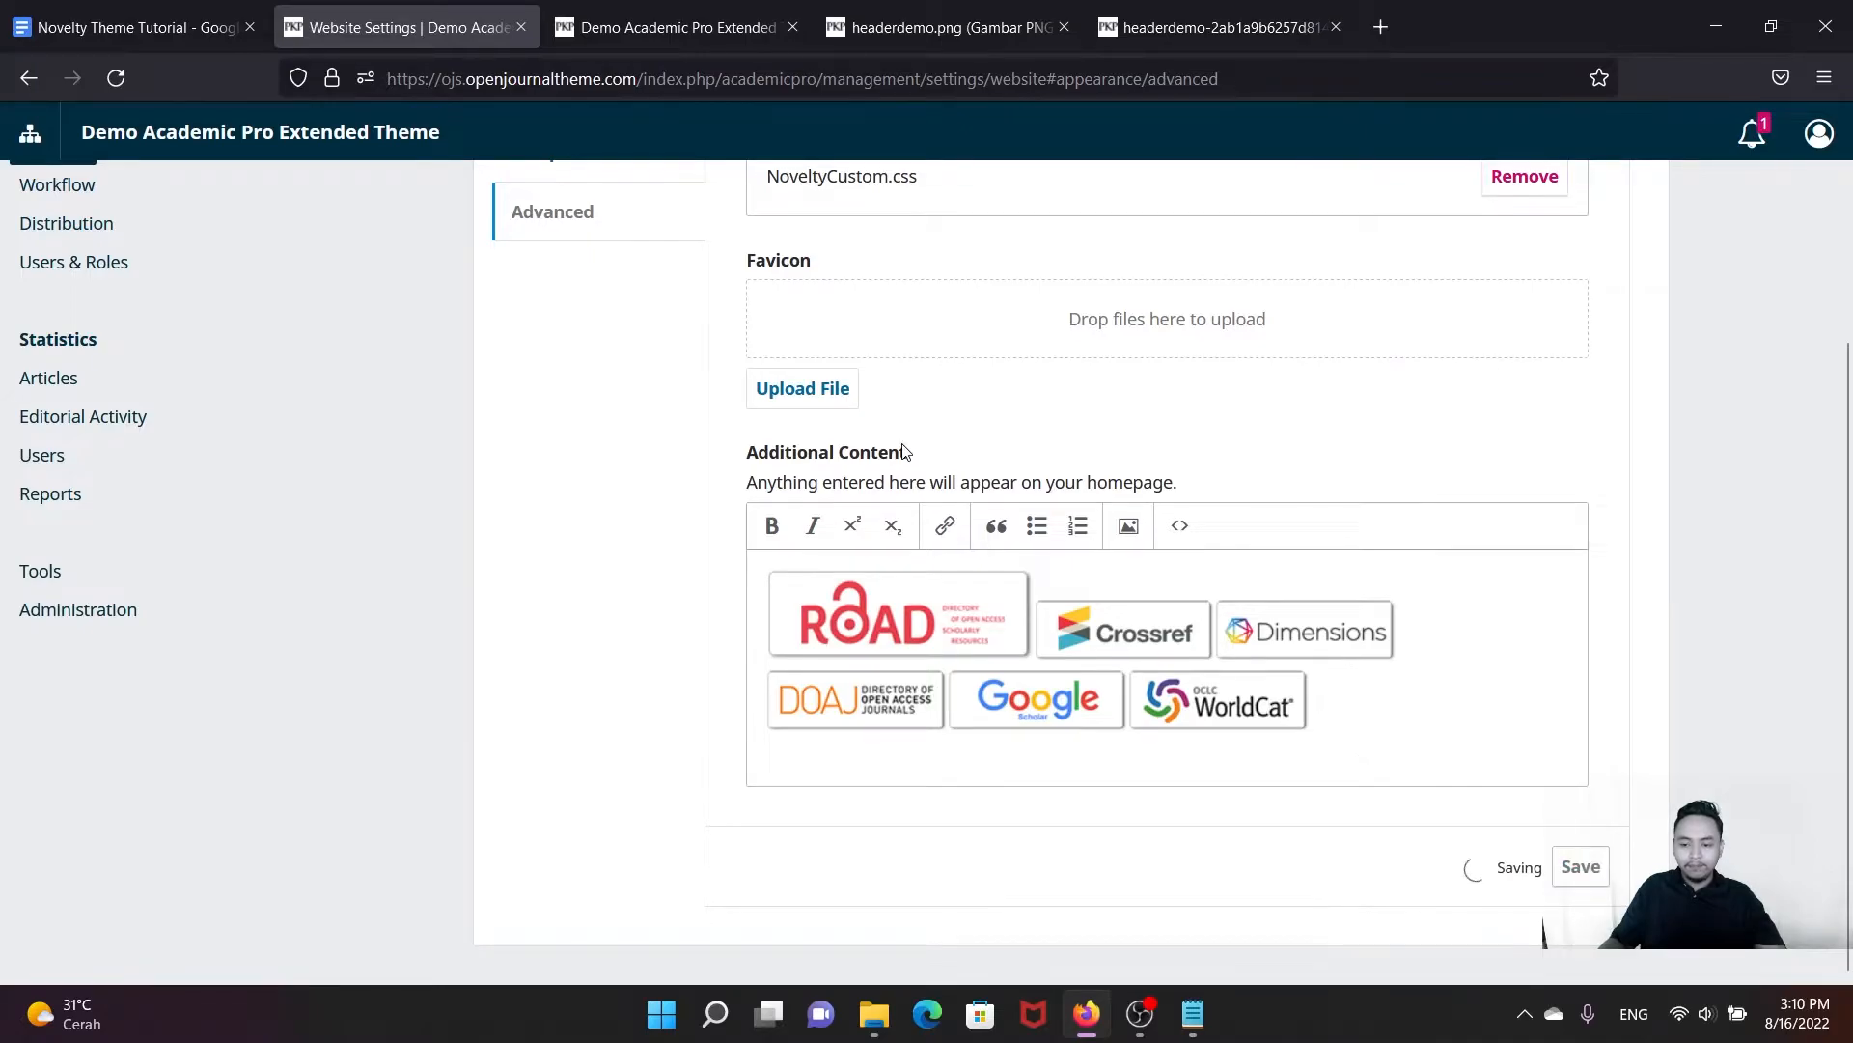
click(650, 31)
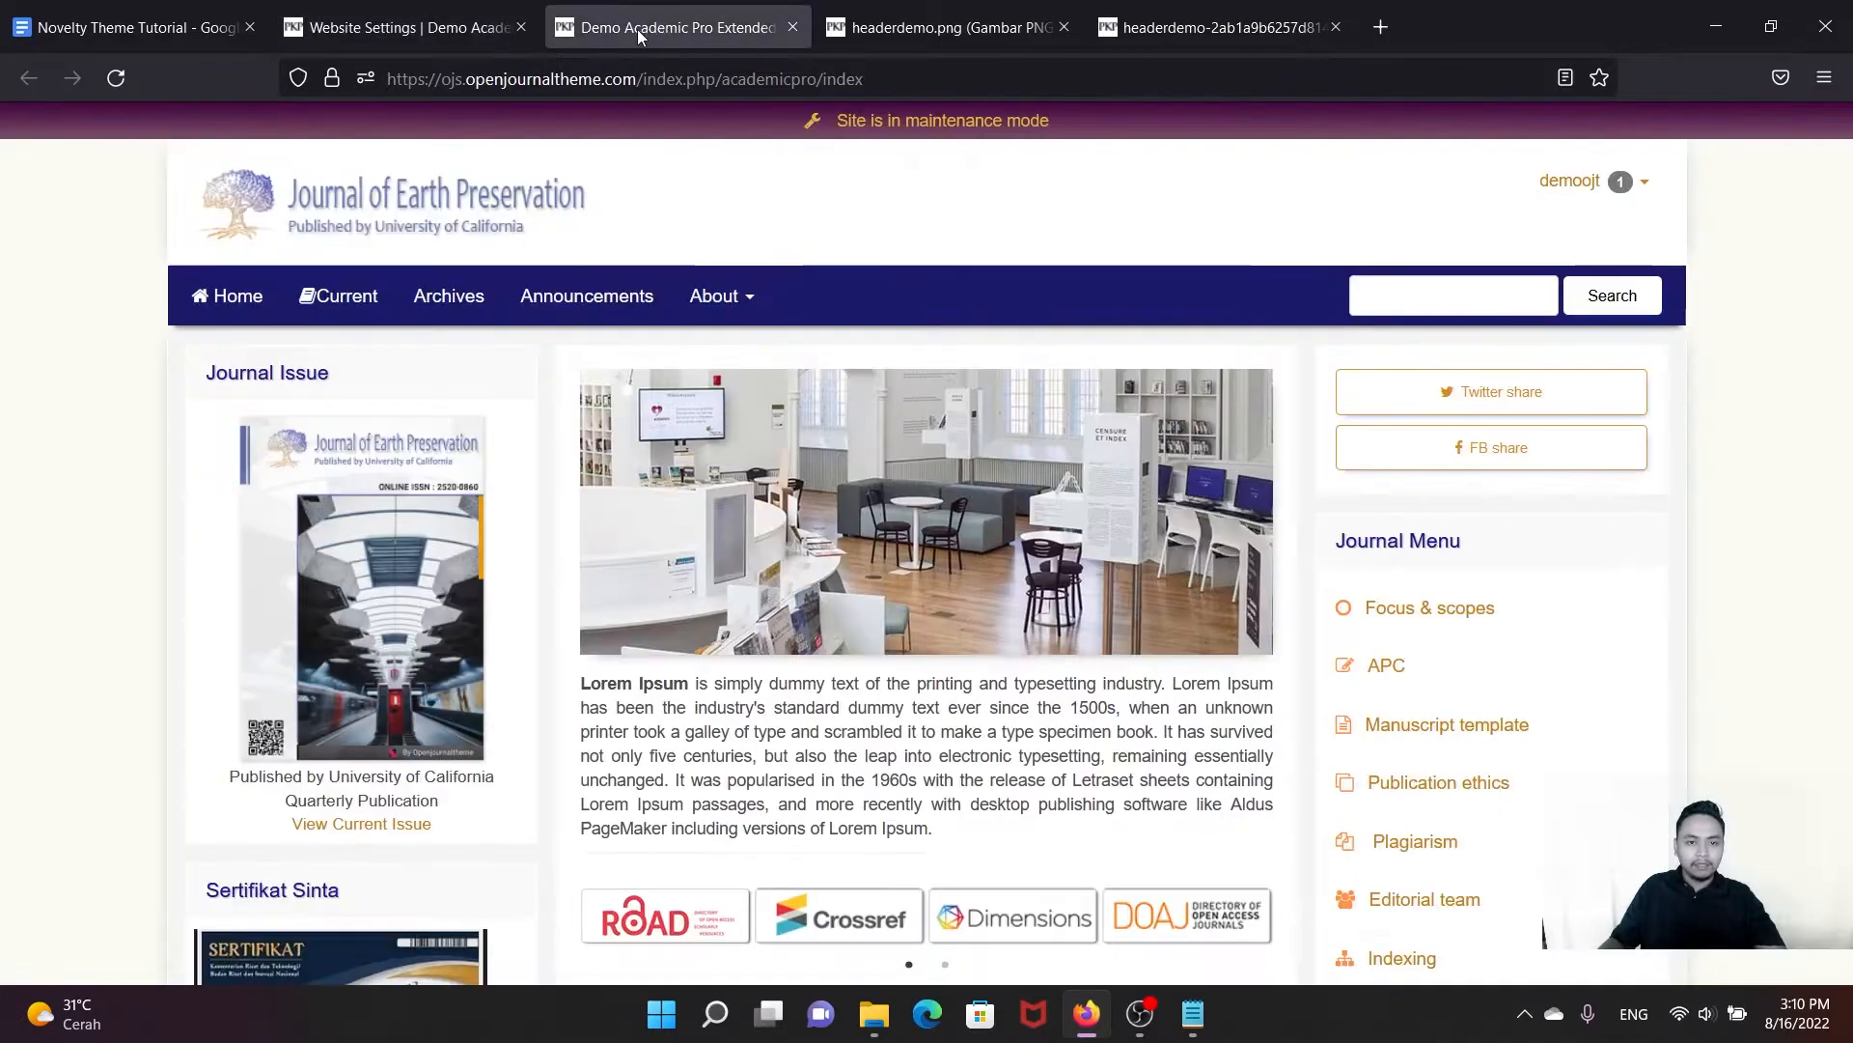
click(124, 77)
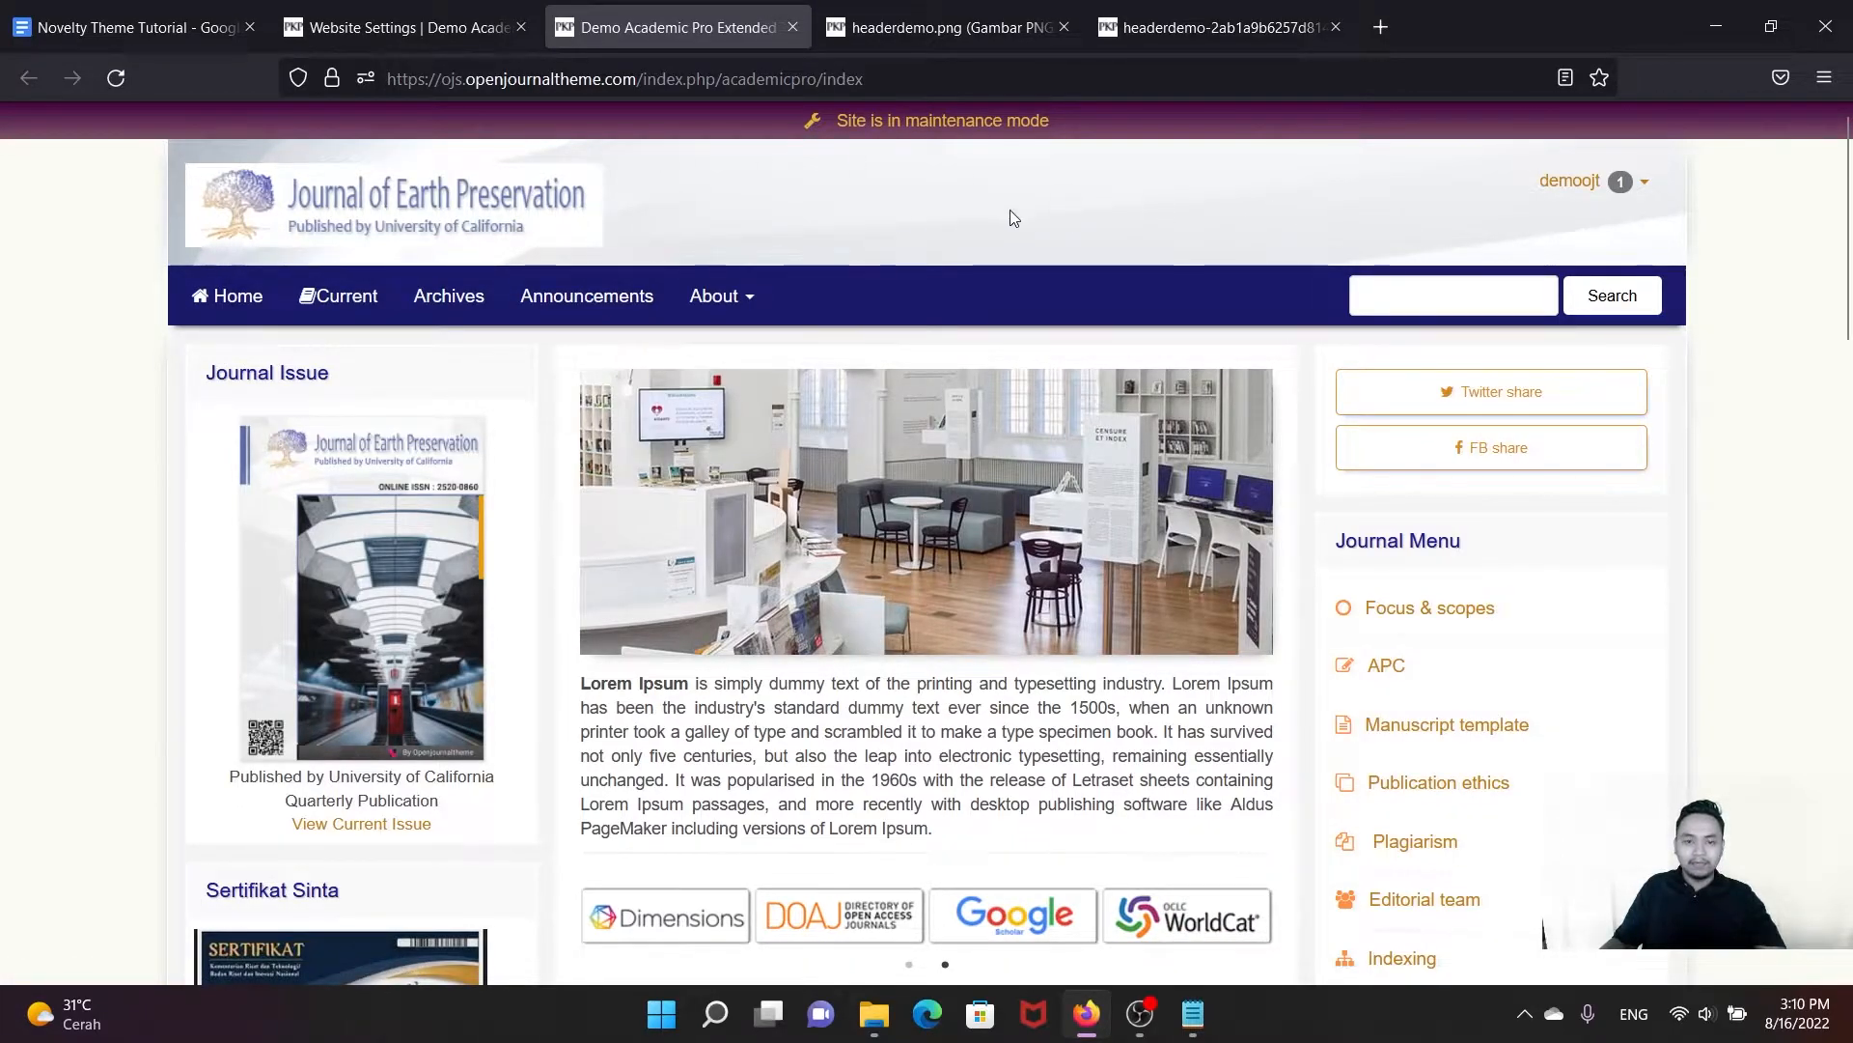
Step: Clear the data caches in the site administration and reload the journal homepage again
click(415, 29)
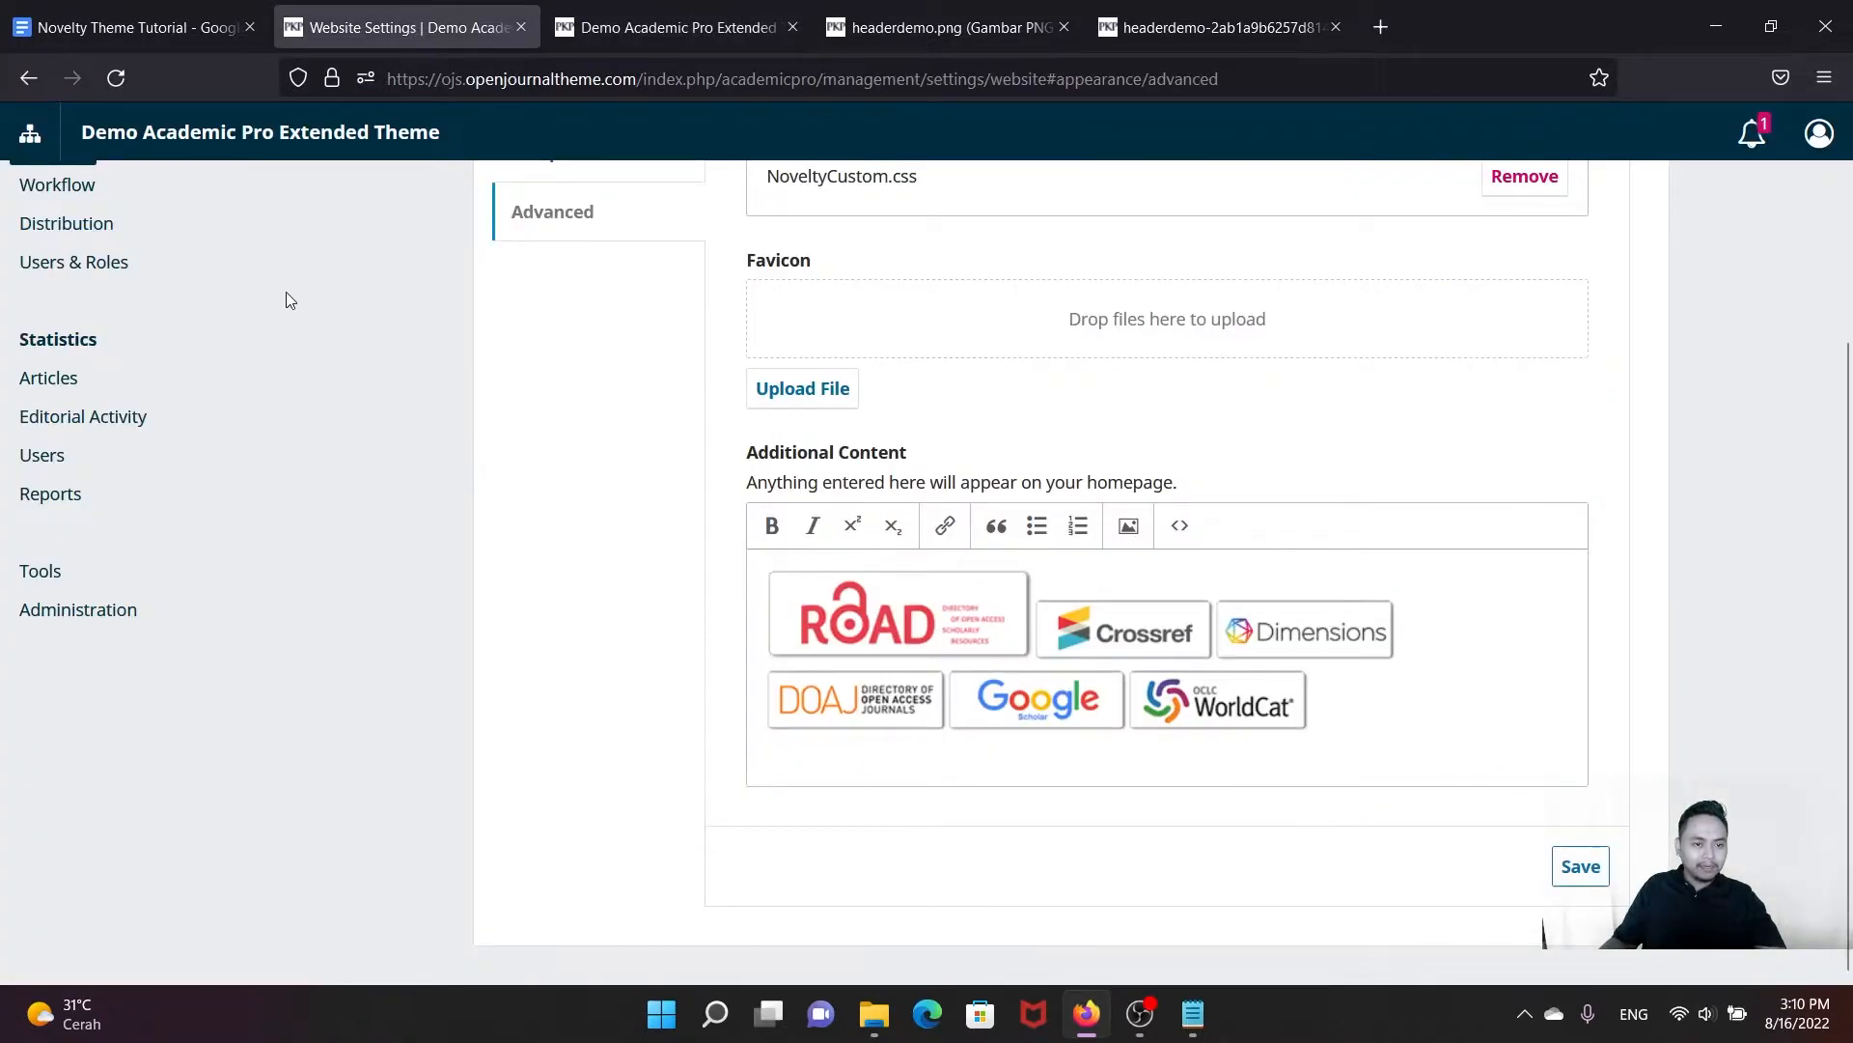
click(81, 612)
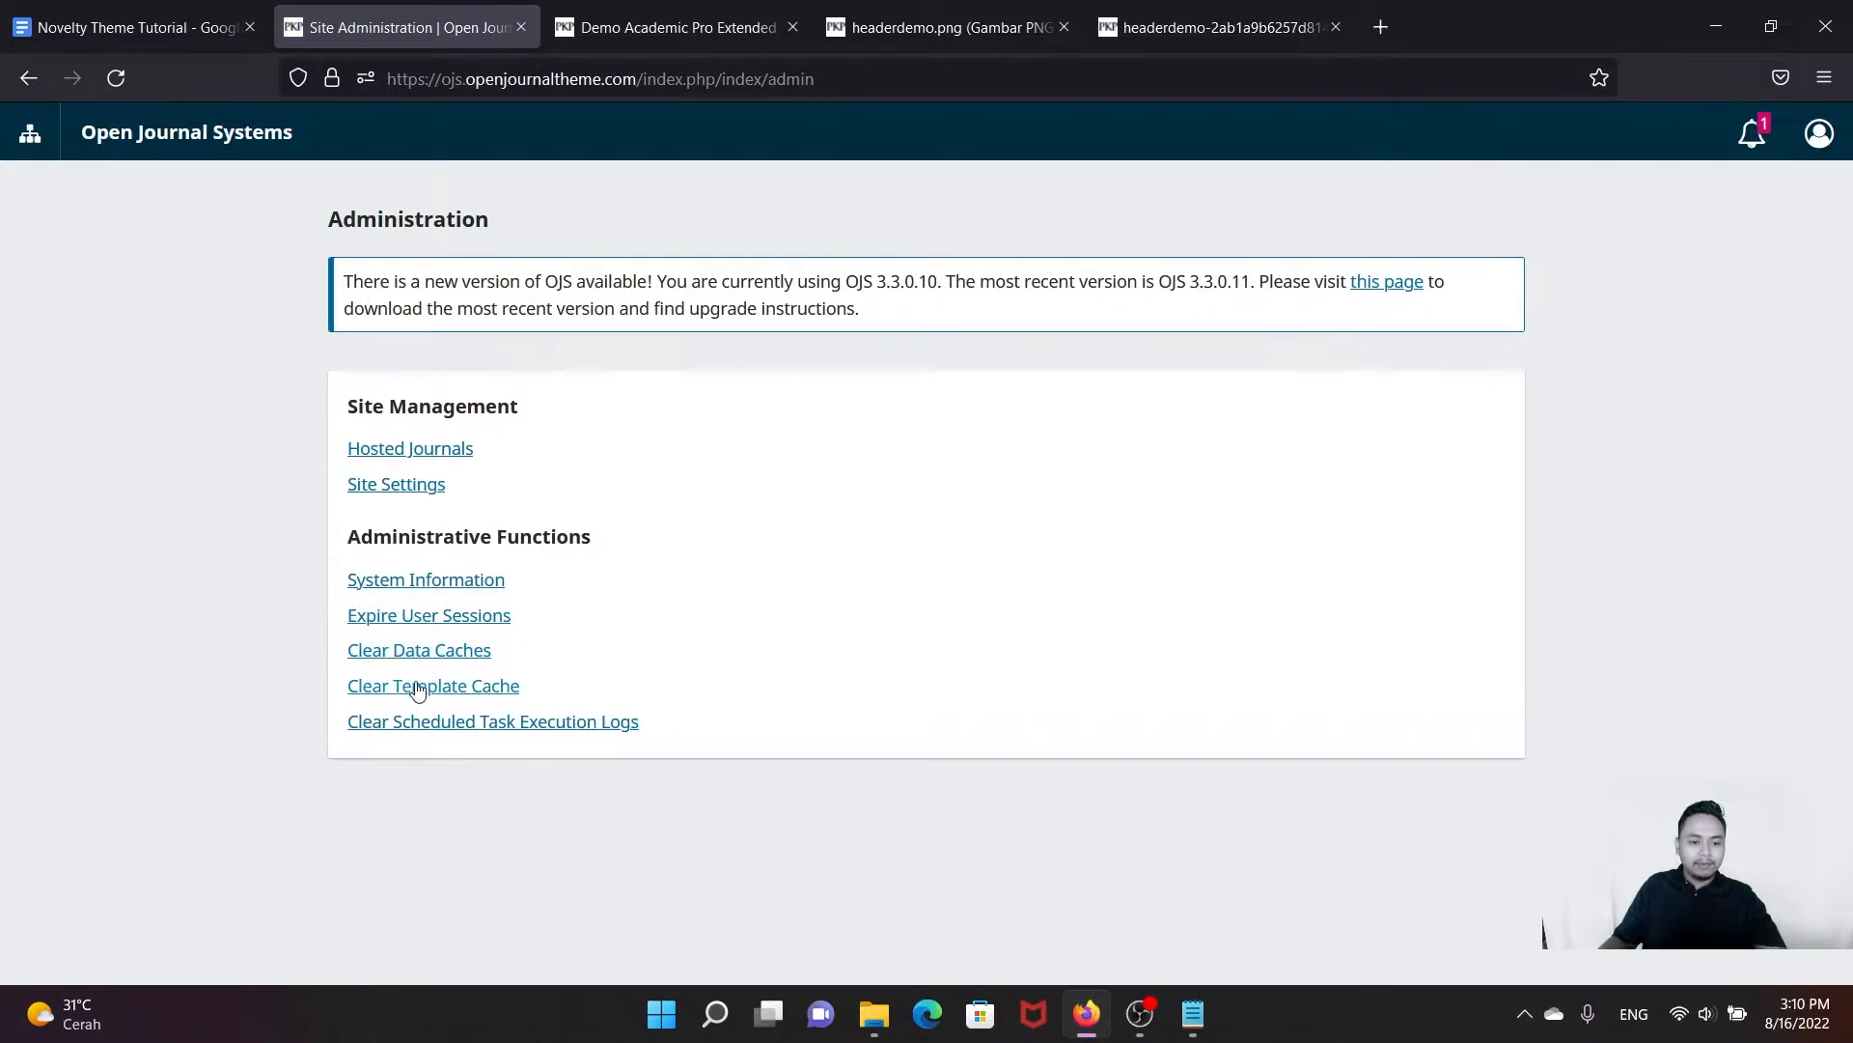
click(414, 661)
click(666, 27)
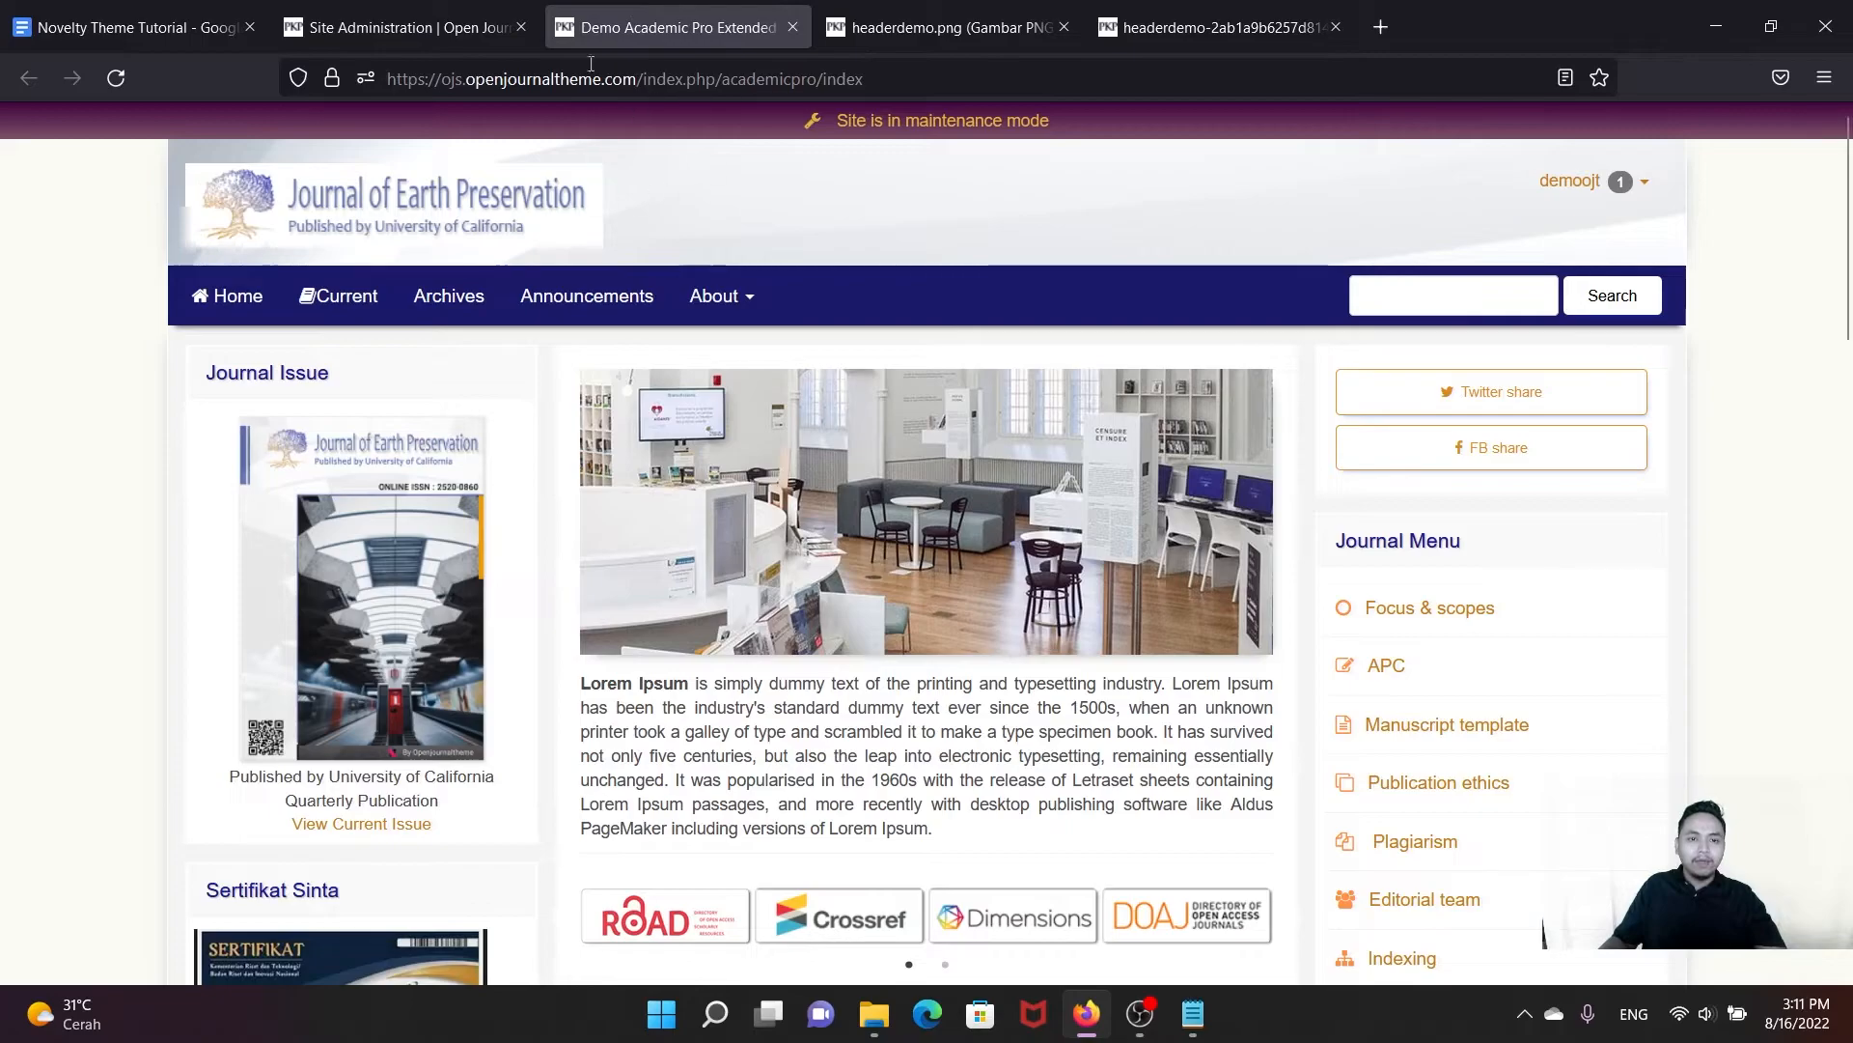
click(122, 73)
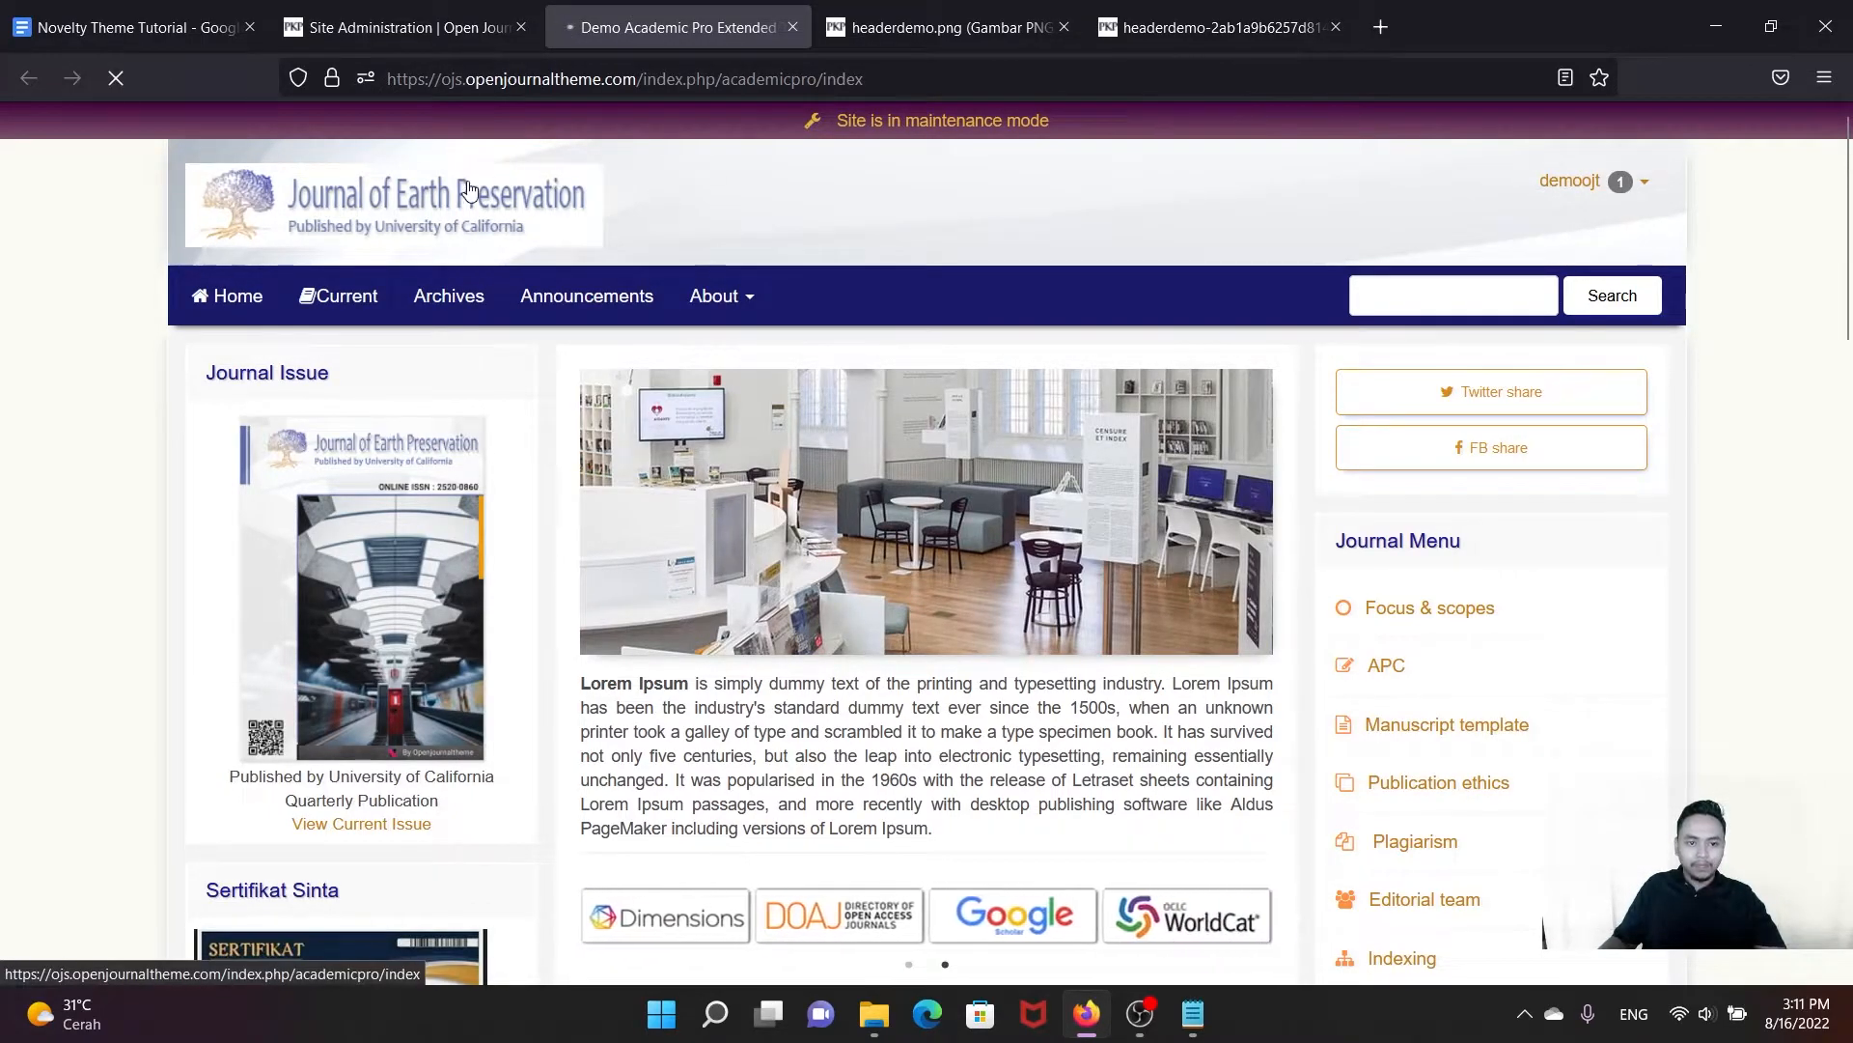
Step: Go back from the administration page to the website's advanced appearance settings, and return to the journal homepage
click(425, 25)
click(29, 77)
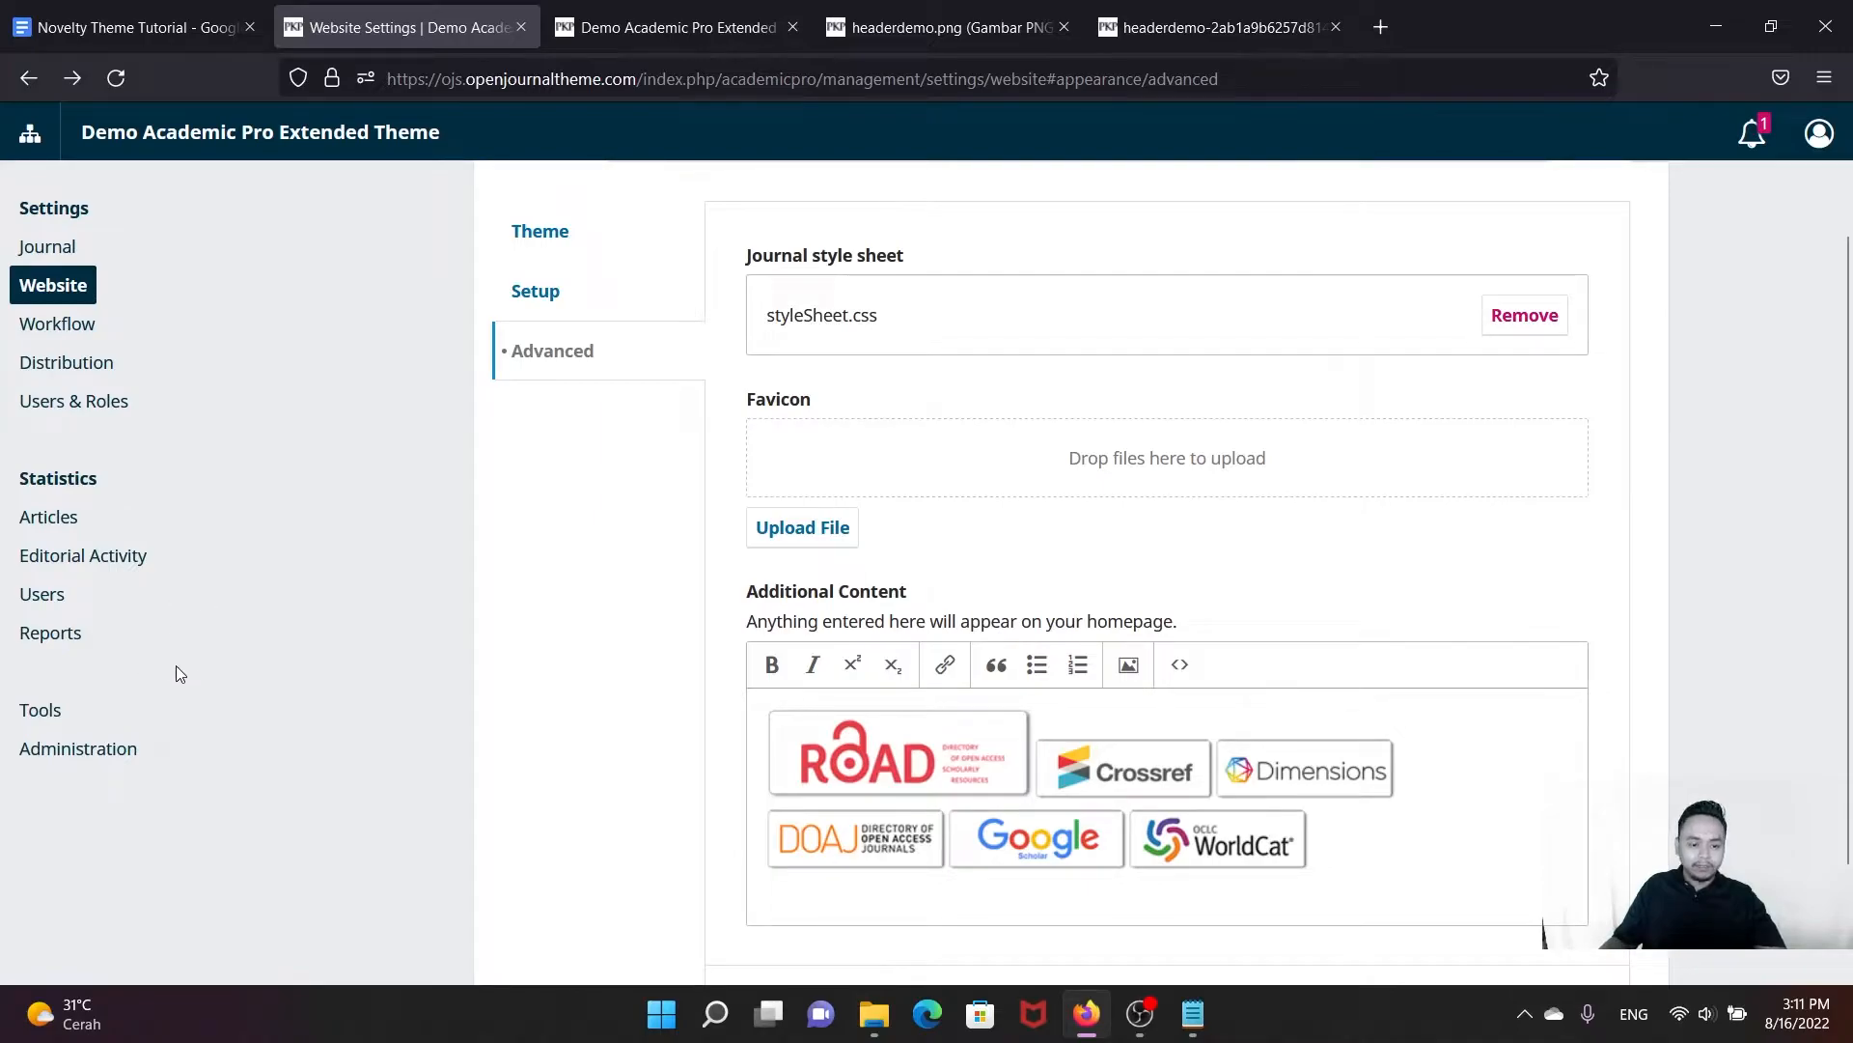
scroll(291, 570, up, 2)
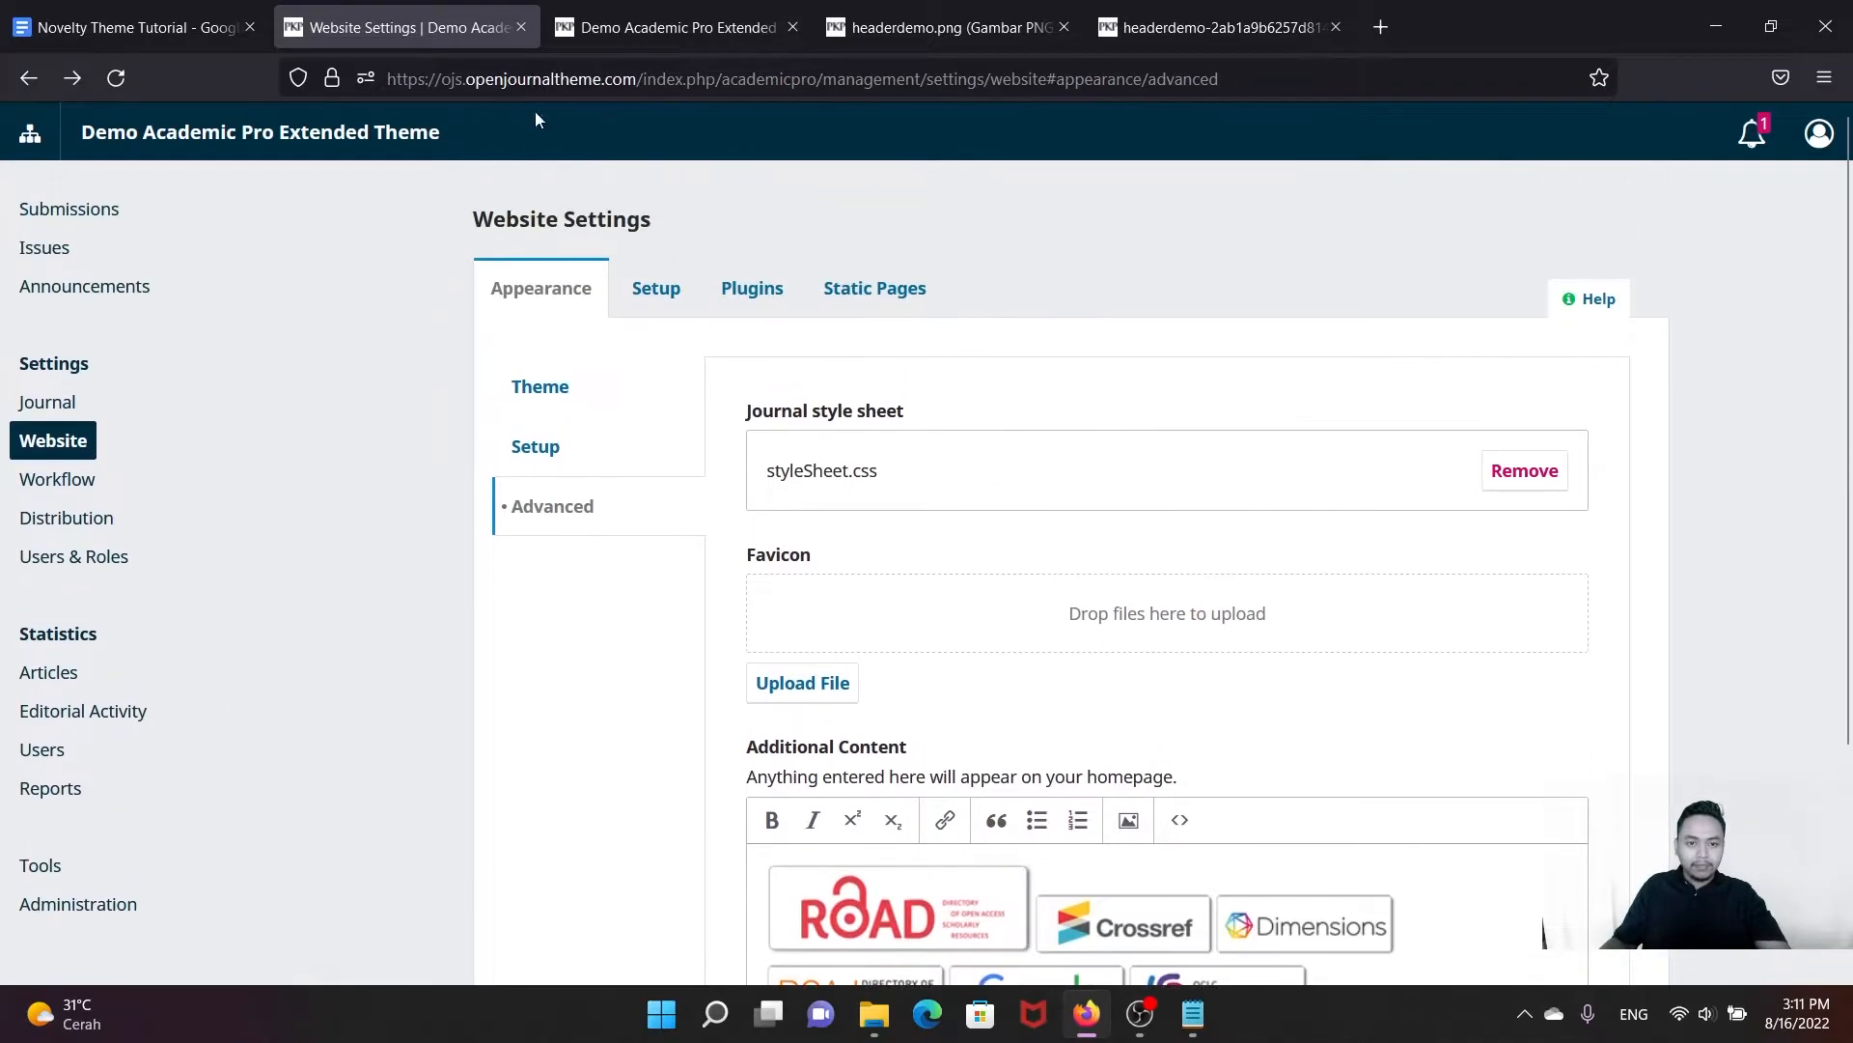
click(676, 27)
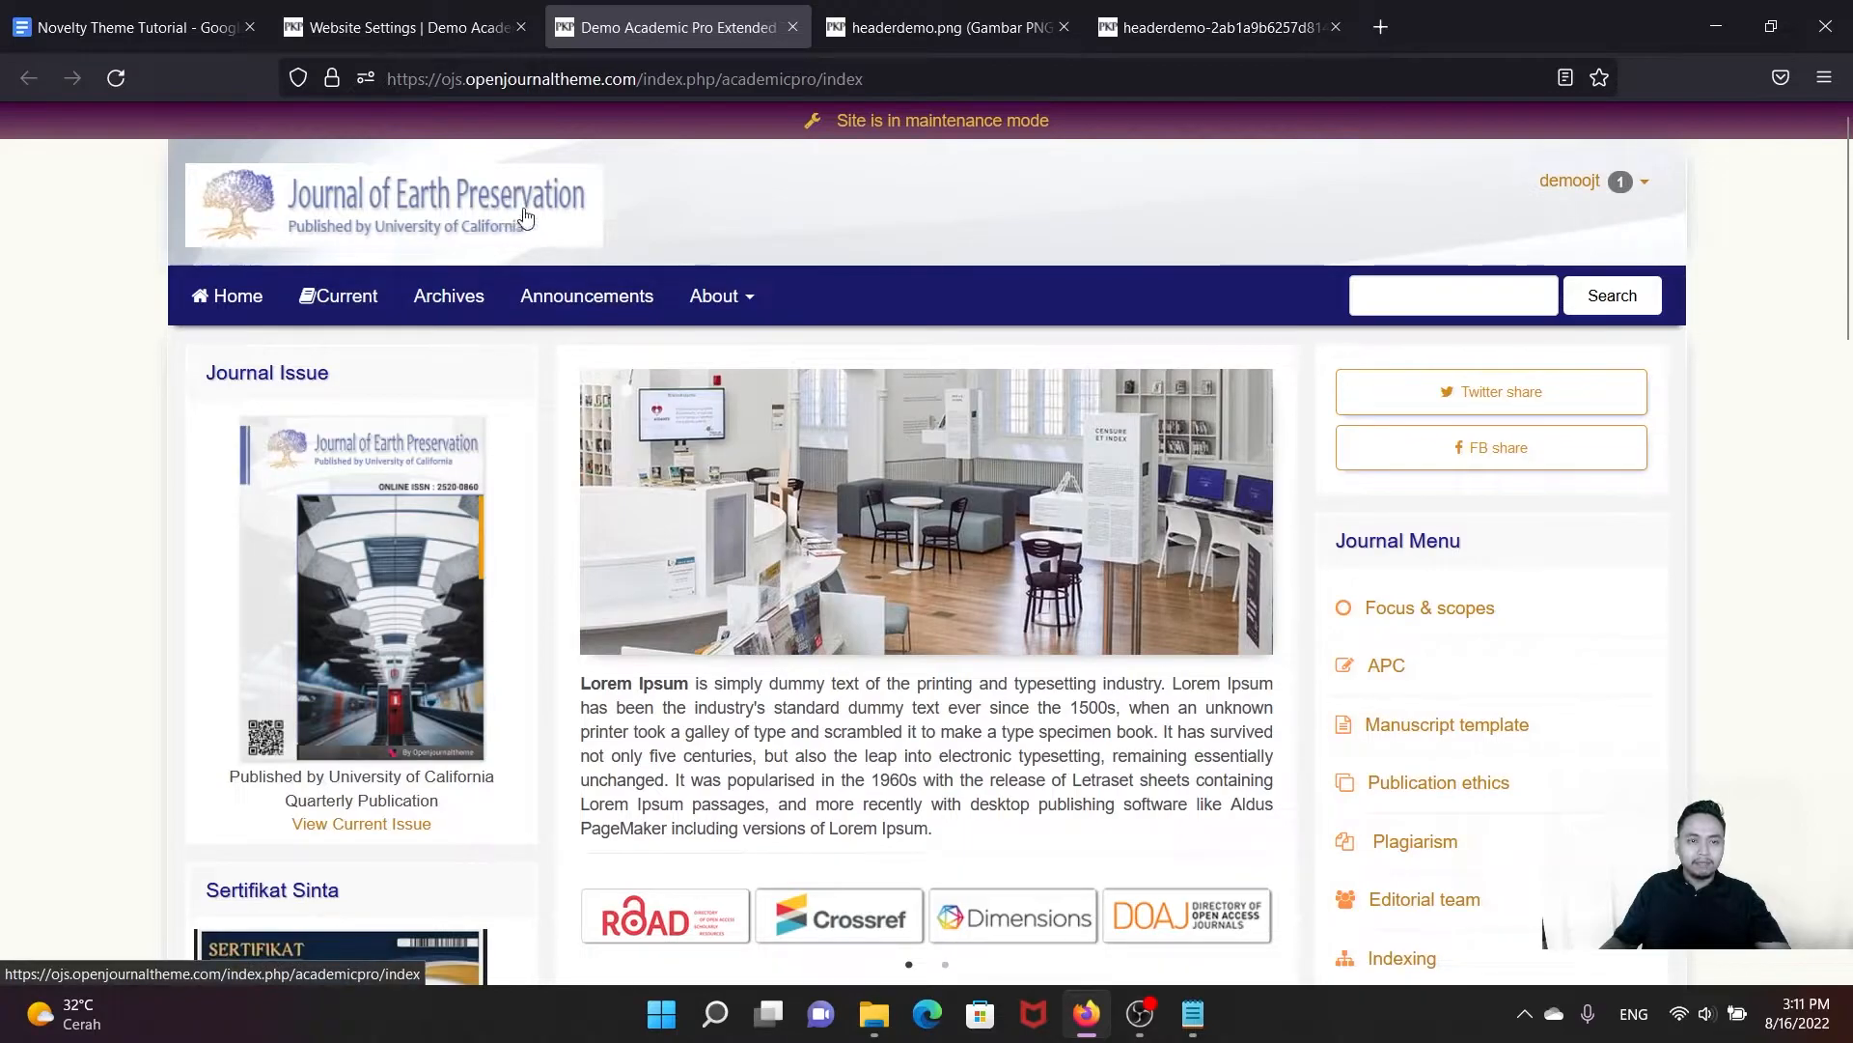
Step: Examine the journal homepage's header background and the block panels down both sidebars
click(431, 19)
click(652, 9)
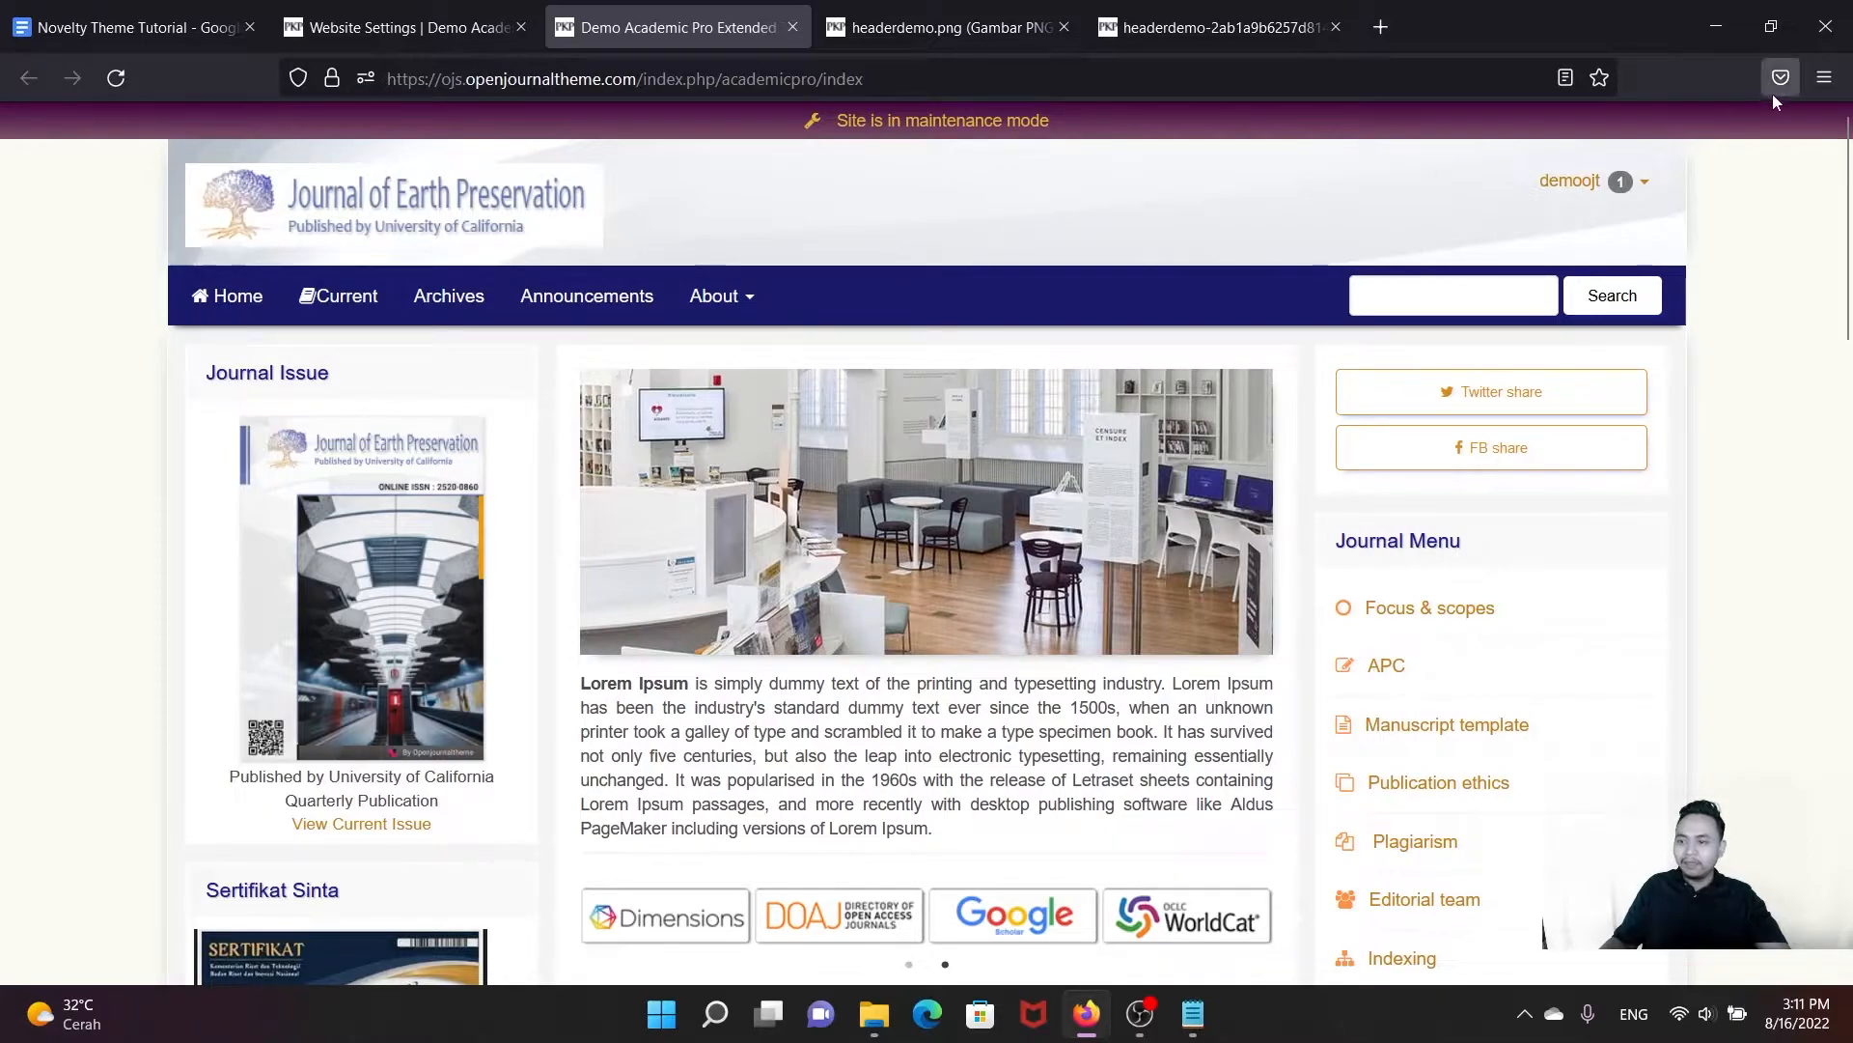
click(1821, 81)
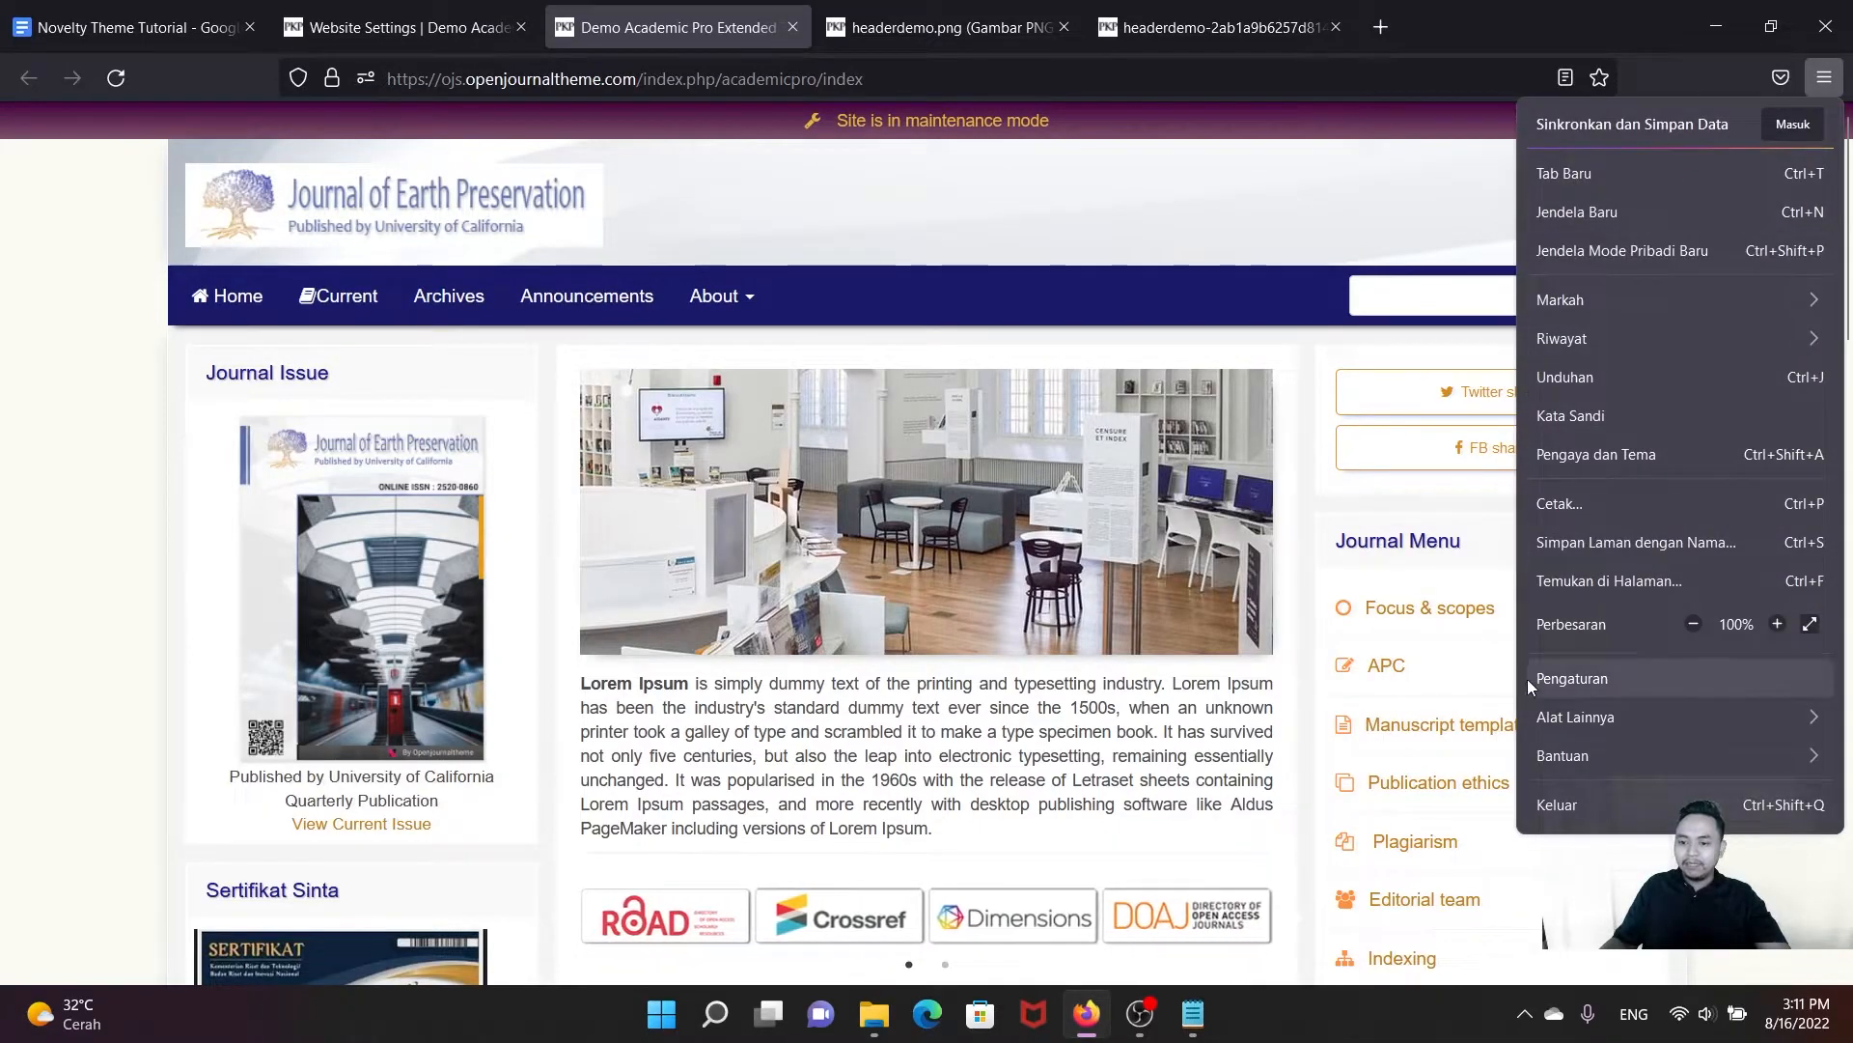
click(1310, 201)
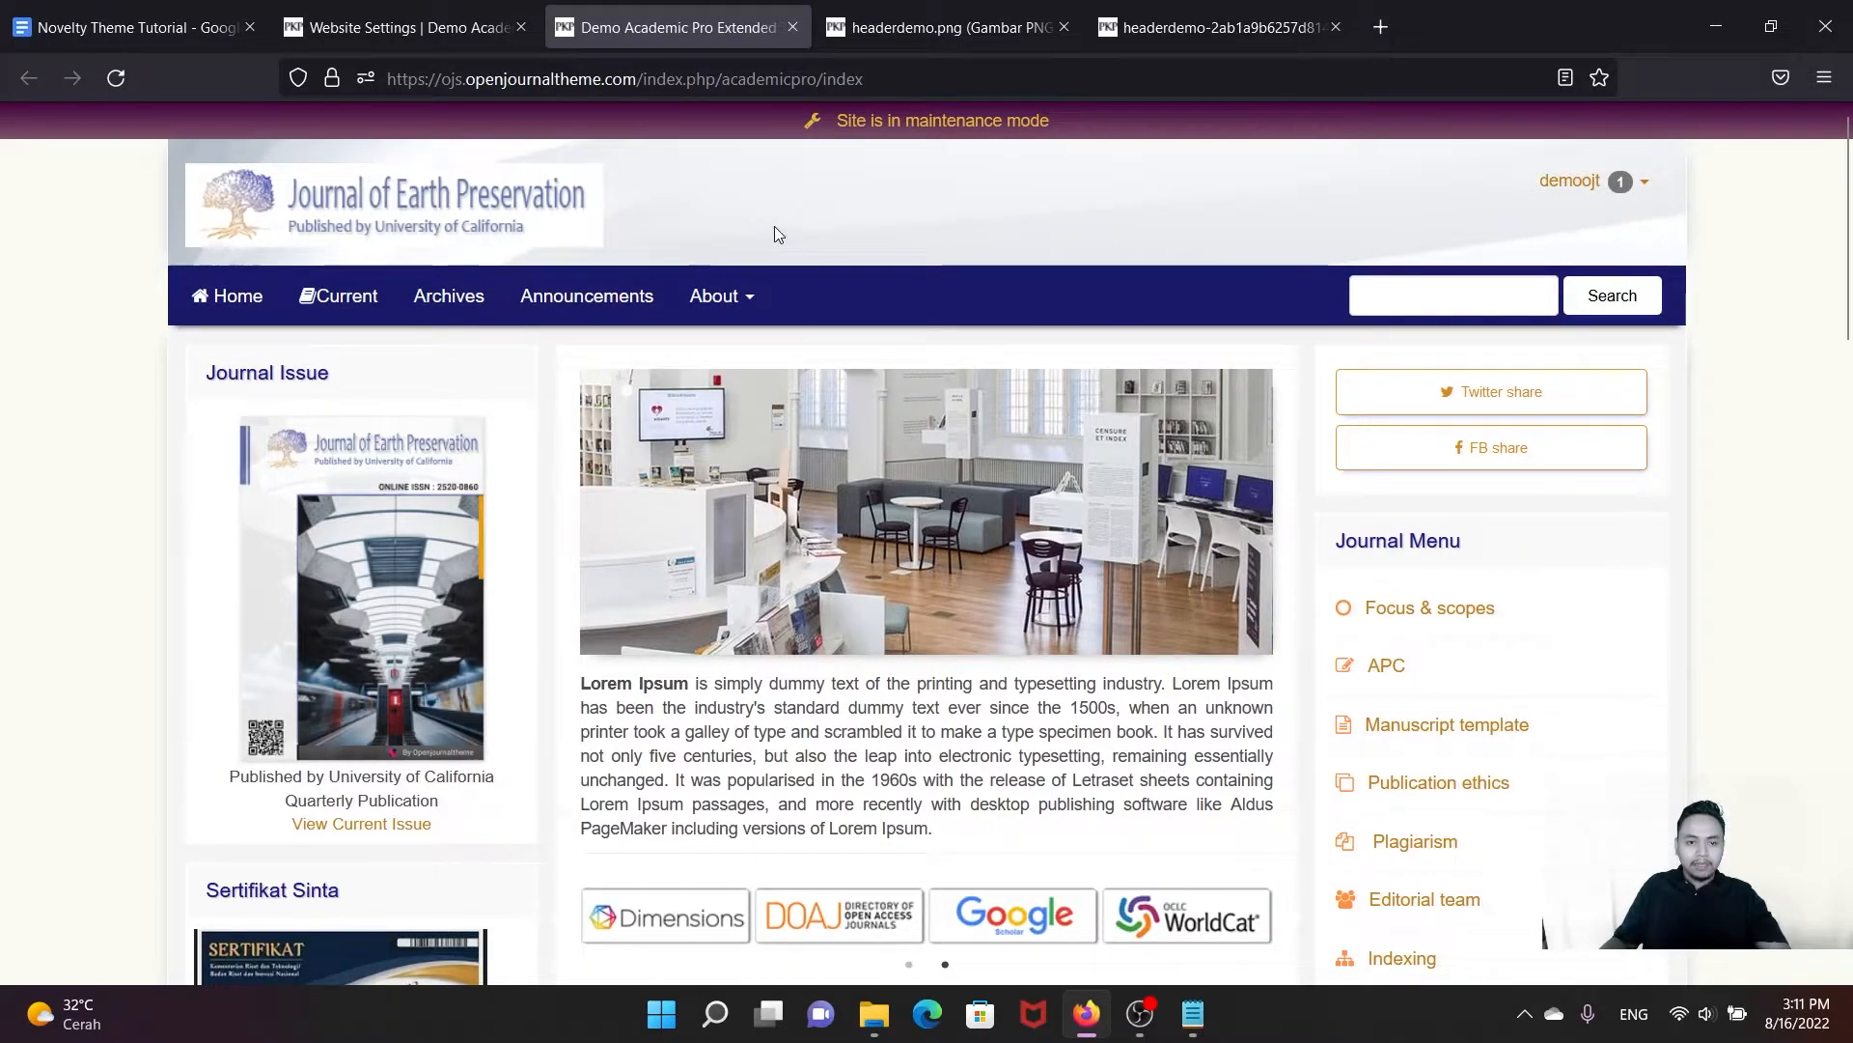
scroll(717, 246, down, 1)
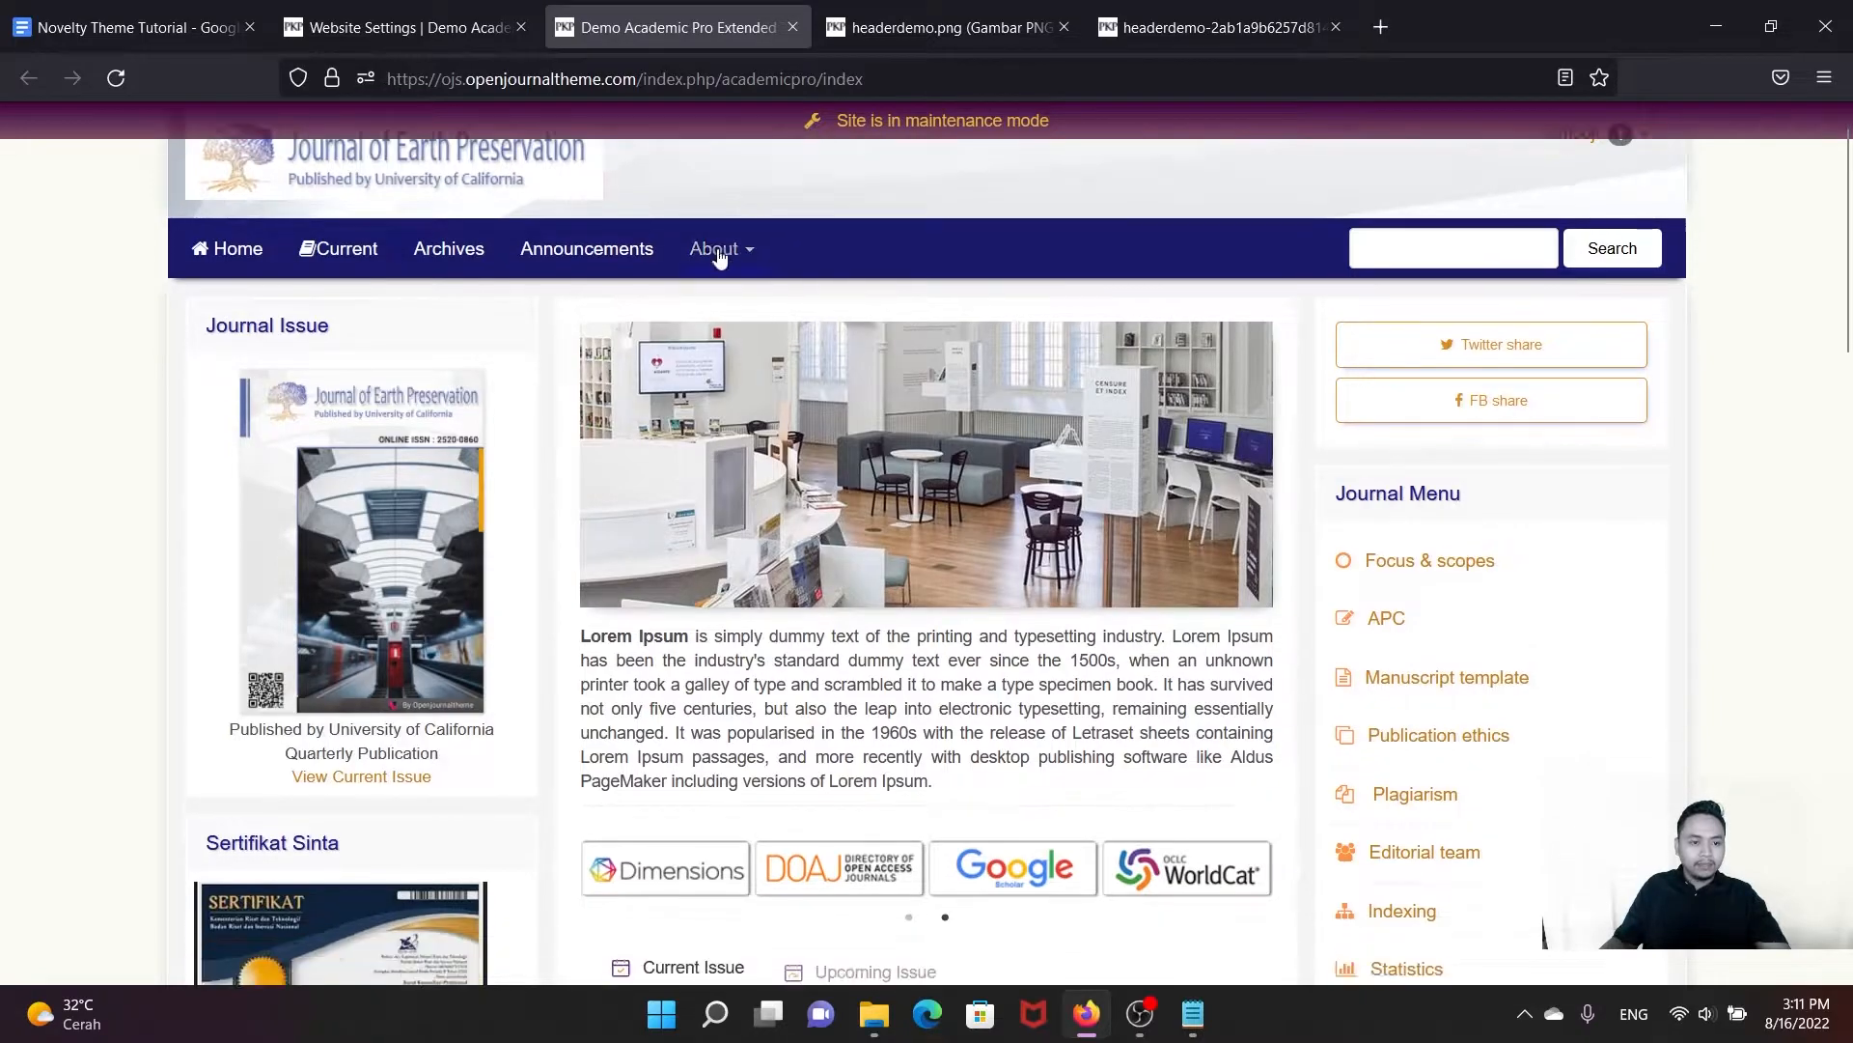
scroll(464, 347, up, 1)
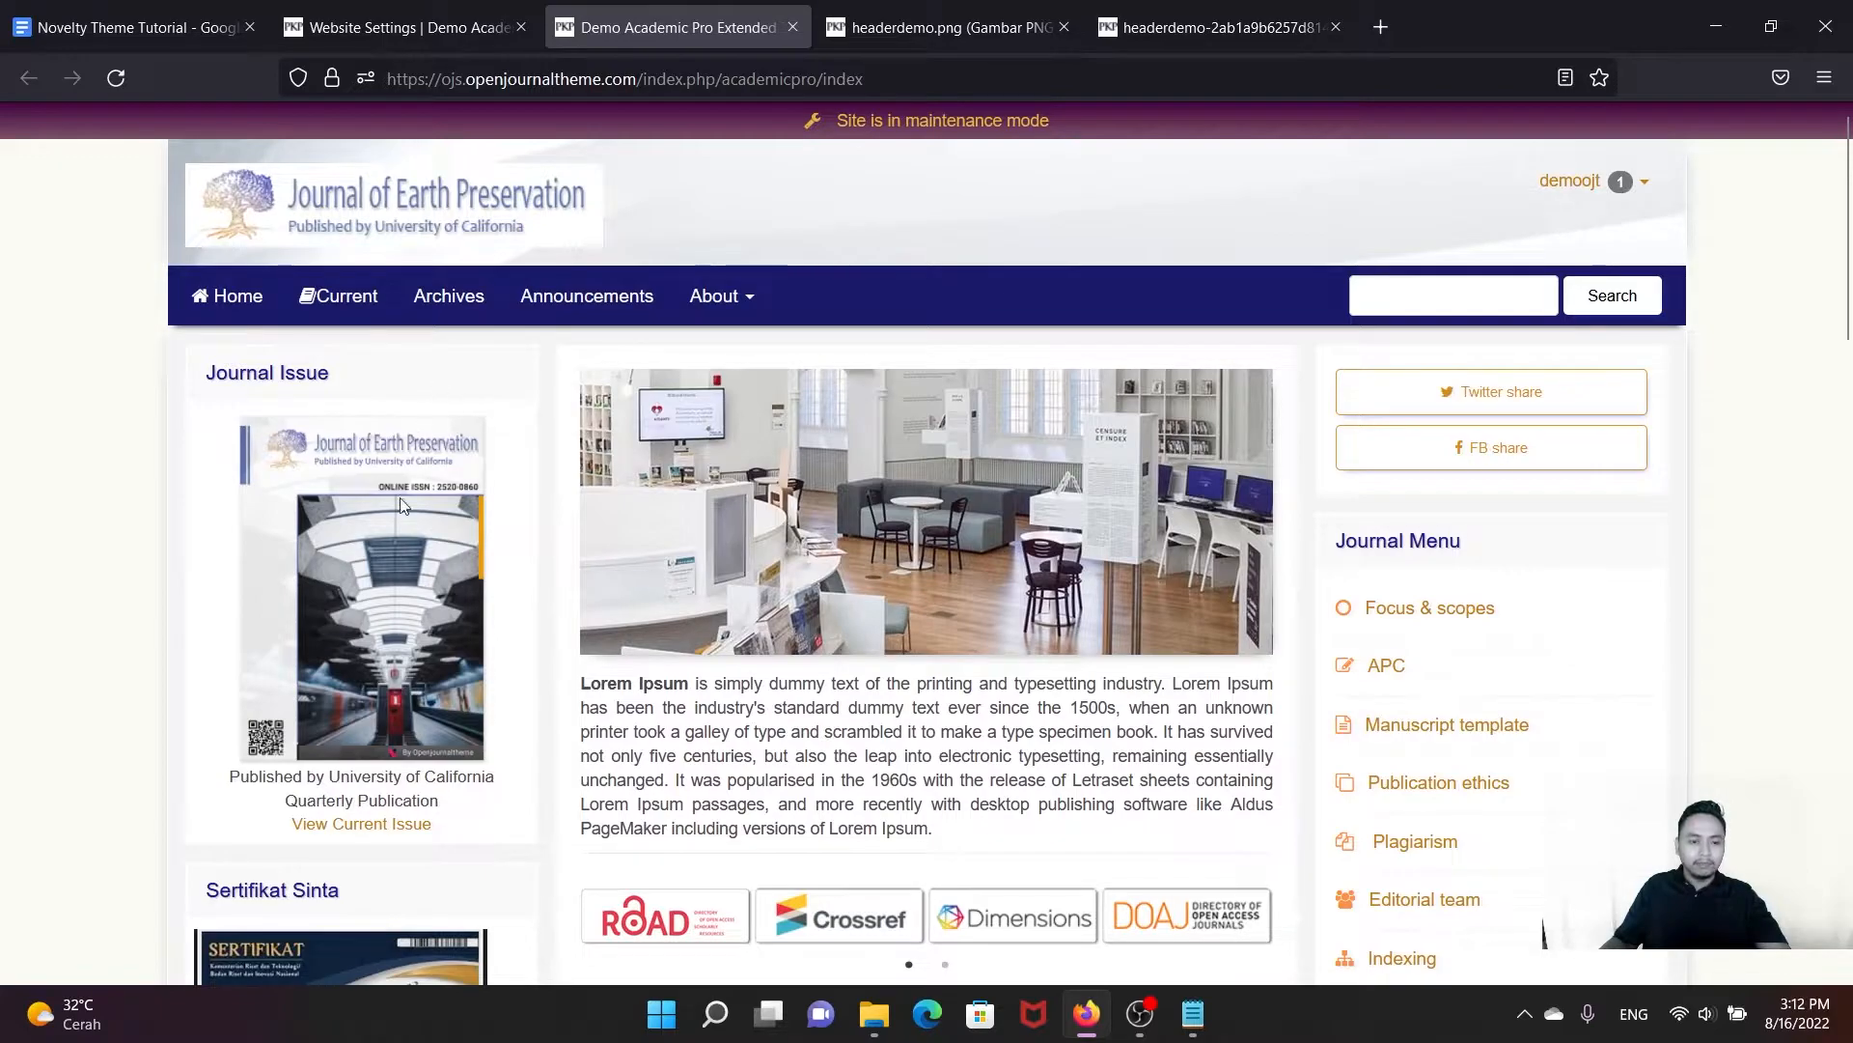
scroll(1158, 632, down, 10)
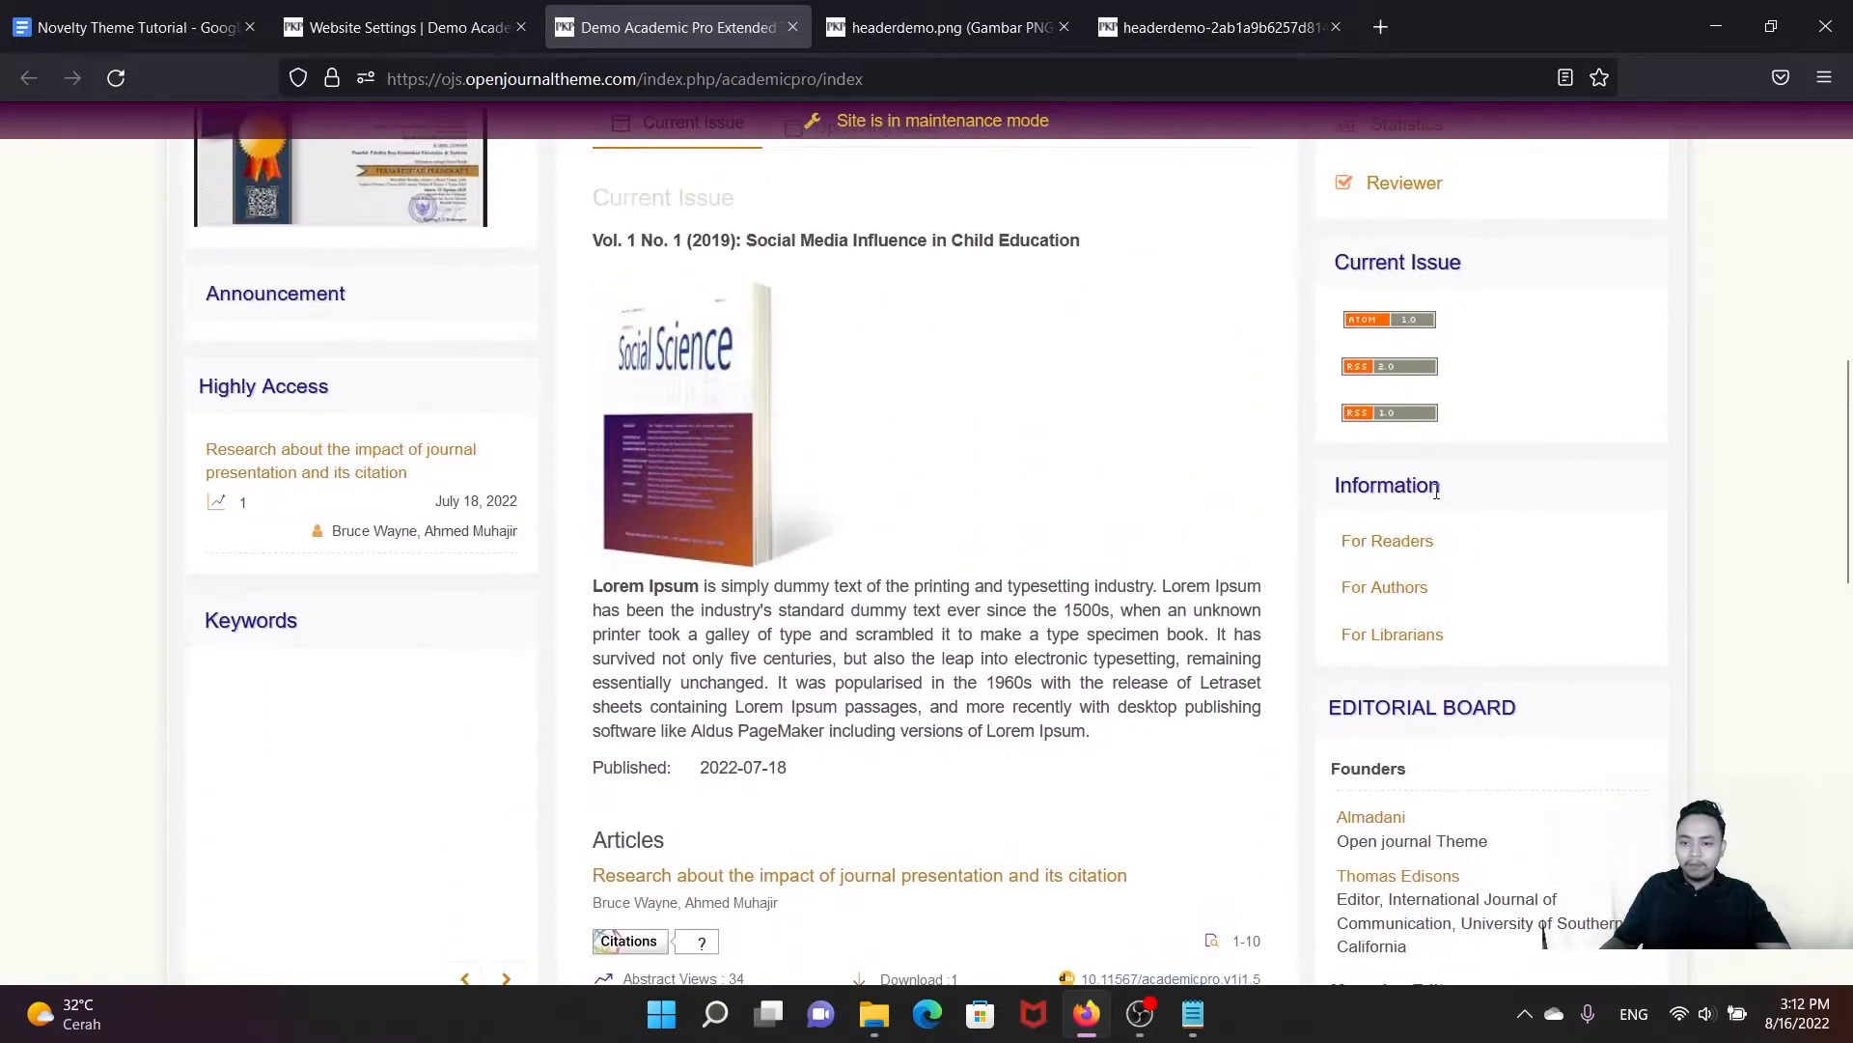
scroll(1448, 502, up, 10)
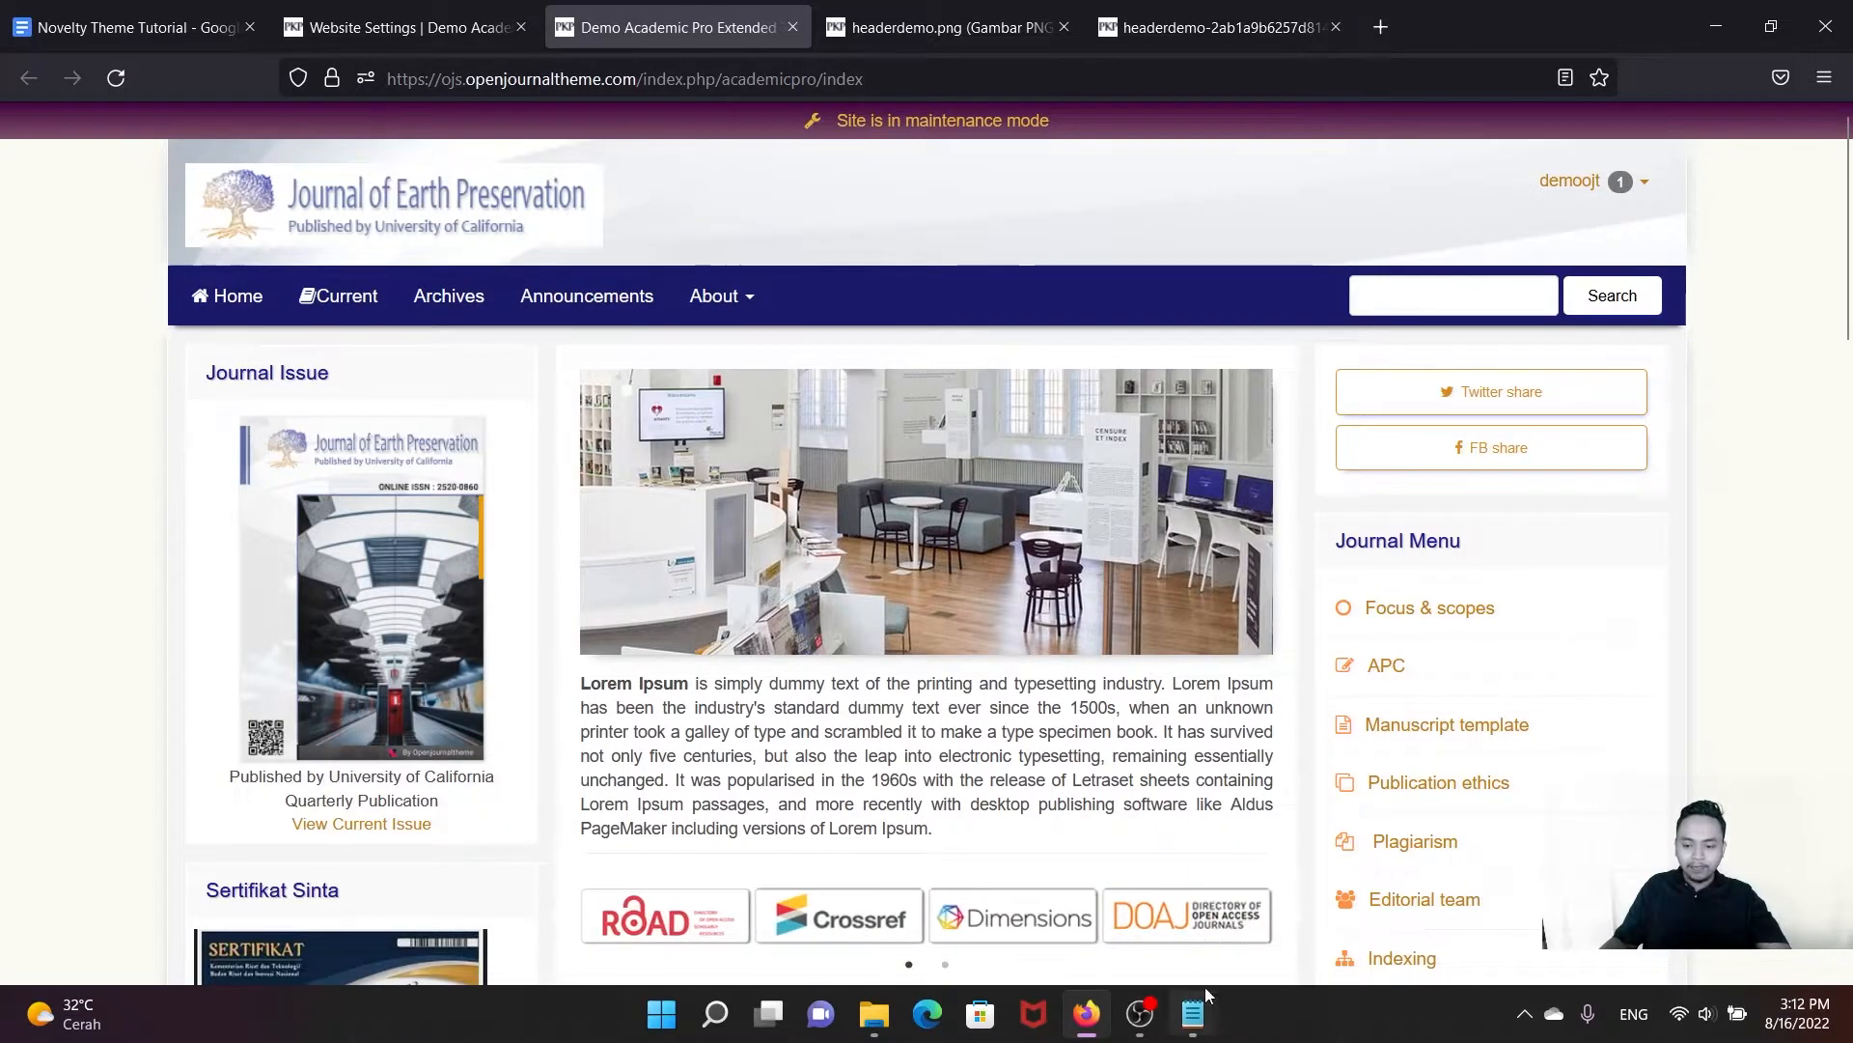
Step: Copy the block panel background color rule from Novelty.css and paste it below the header rule in NoveltyCustom.css
mouse_move(1195, 1012)
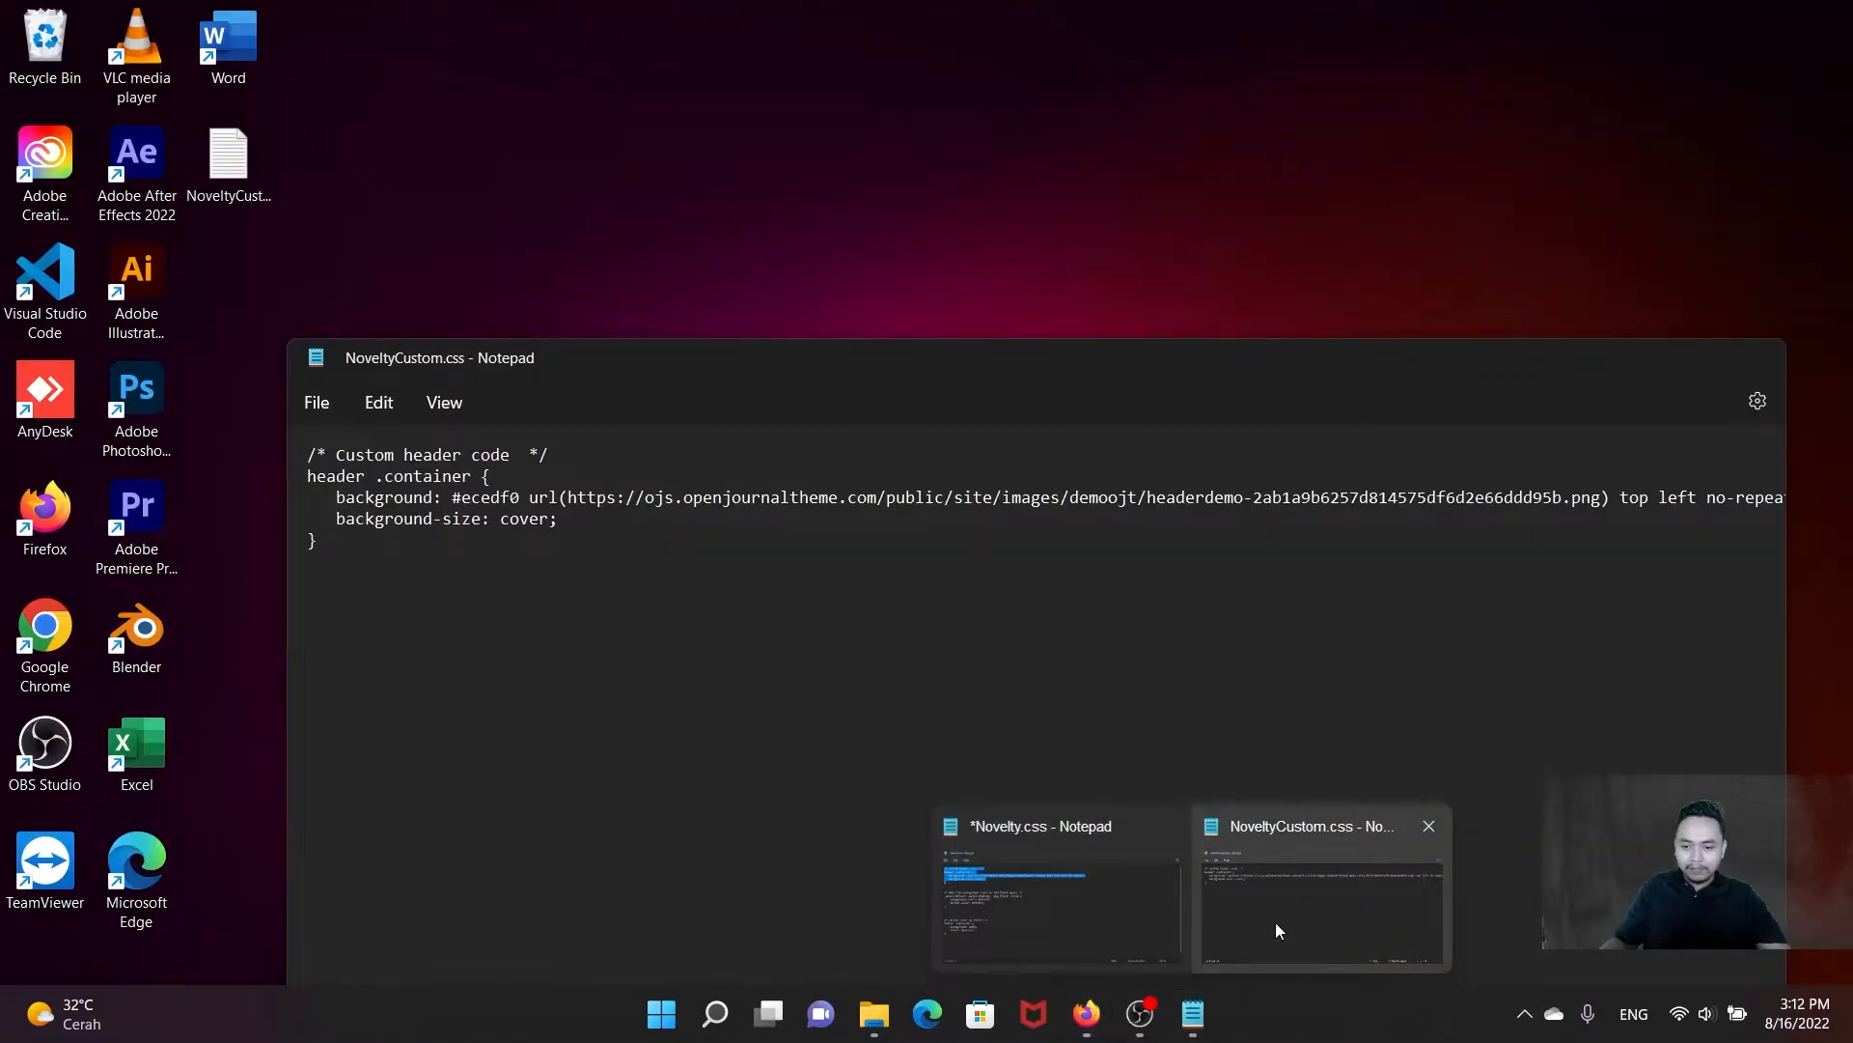
click(1276, 923)
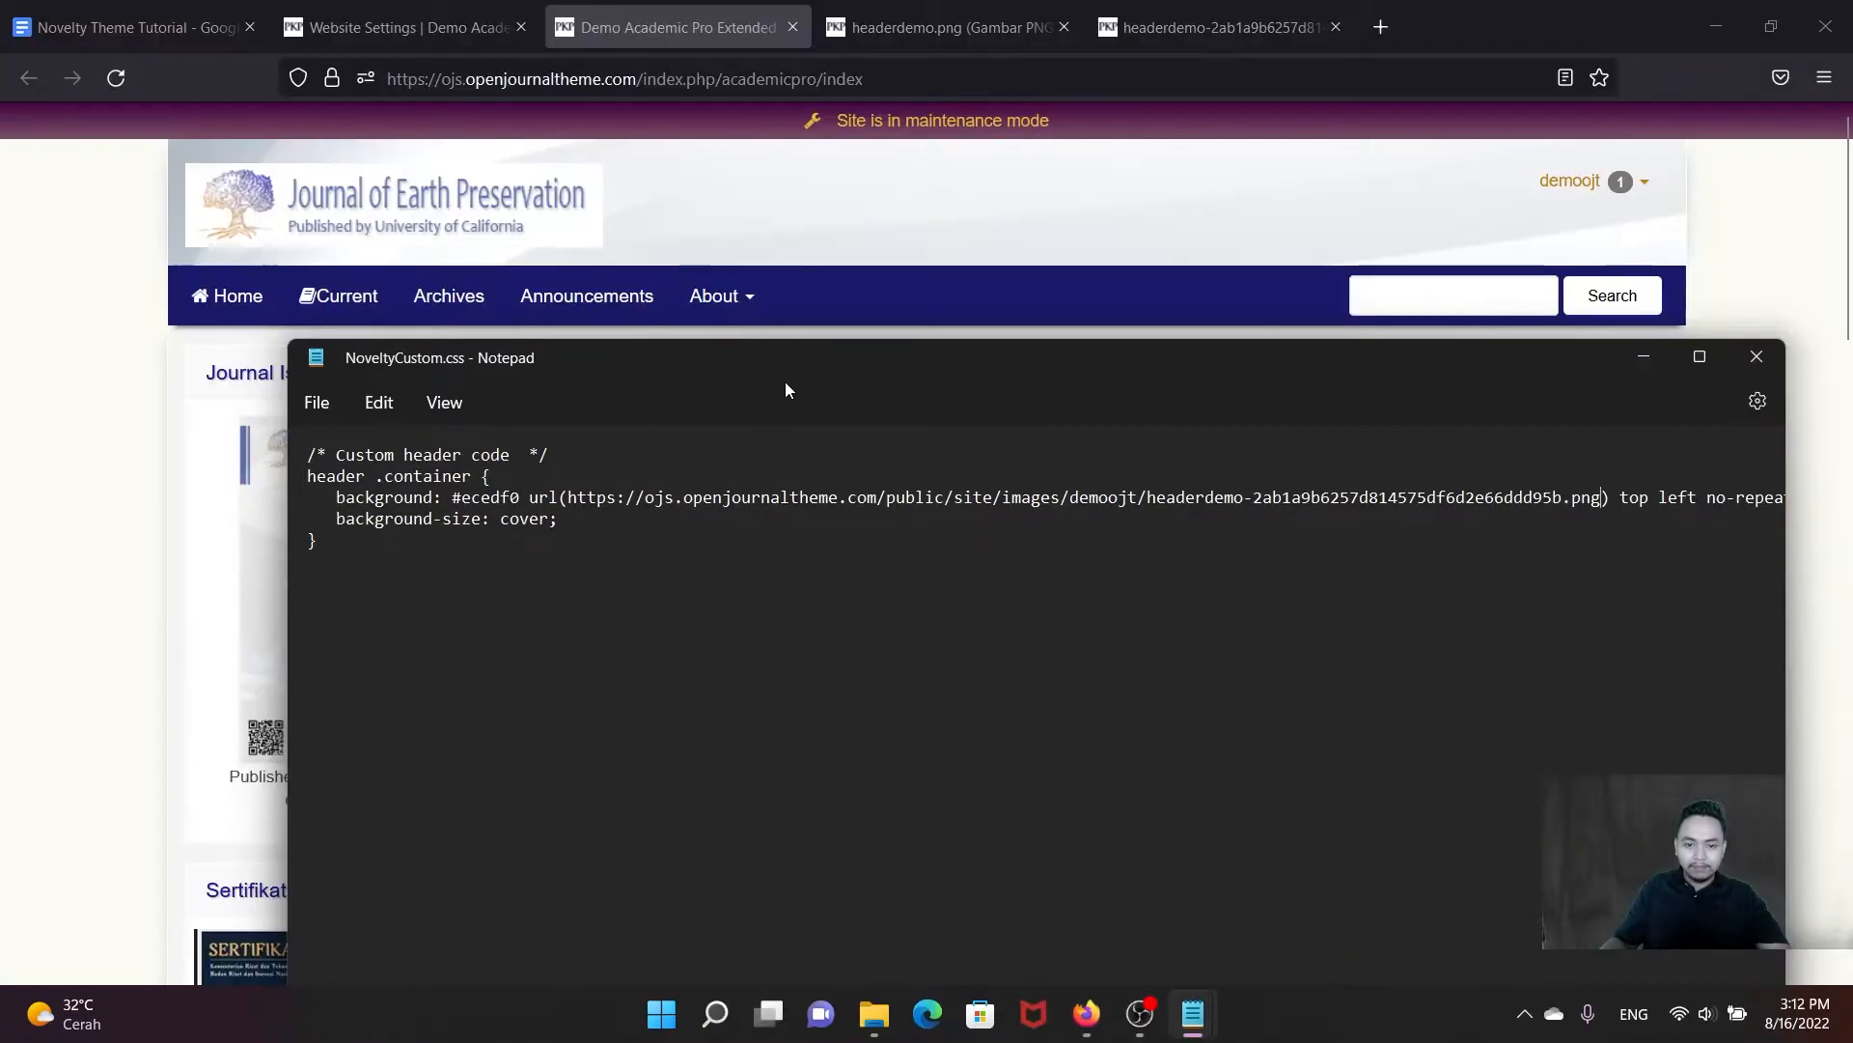
mouse_move(1180, 1004)
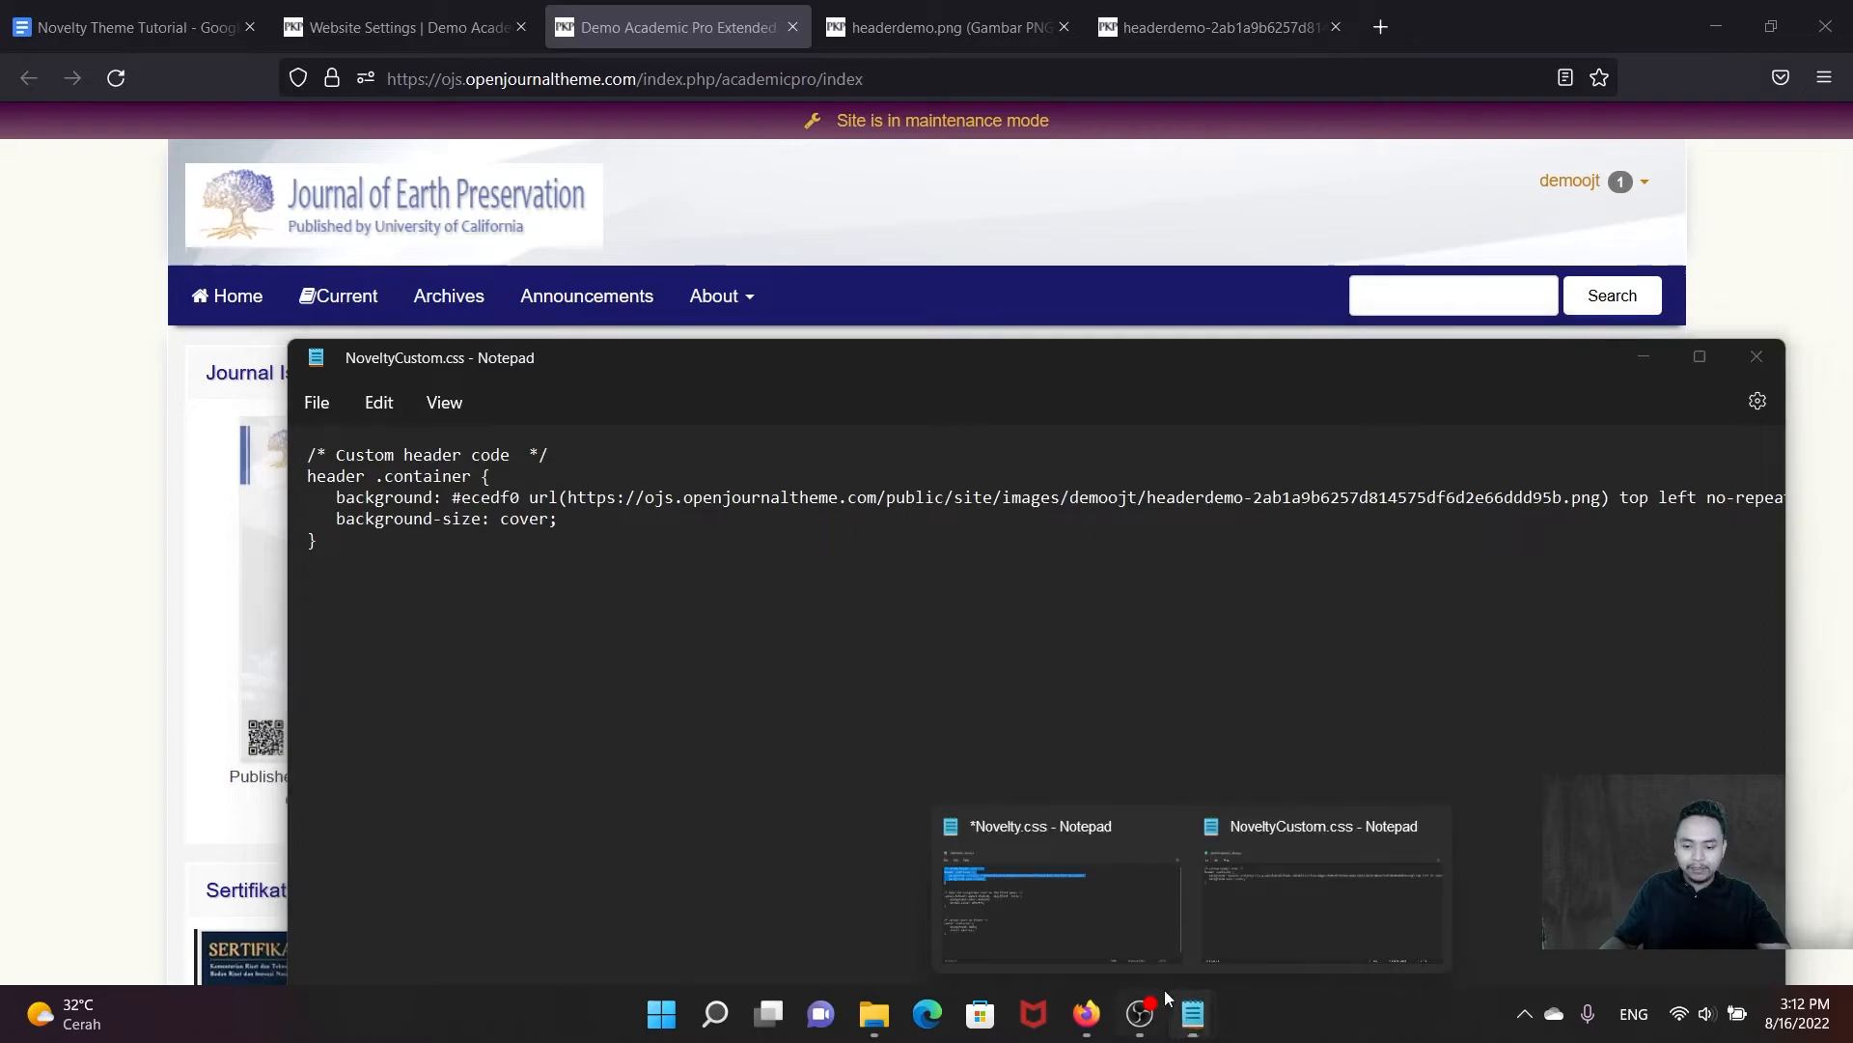
click(1086, 915)
drag(768, 374, 1228, 488)
click(1125, 808)
drag(918, 812, 907, 736)
key(ctrl+c)
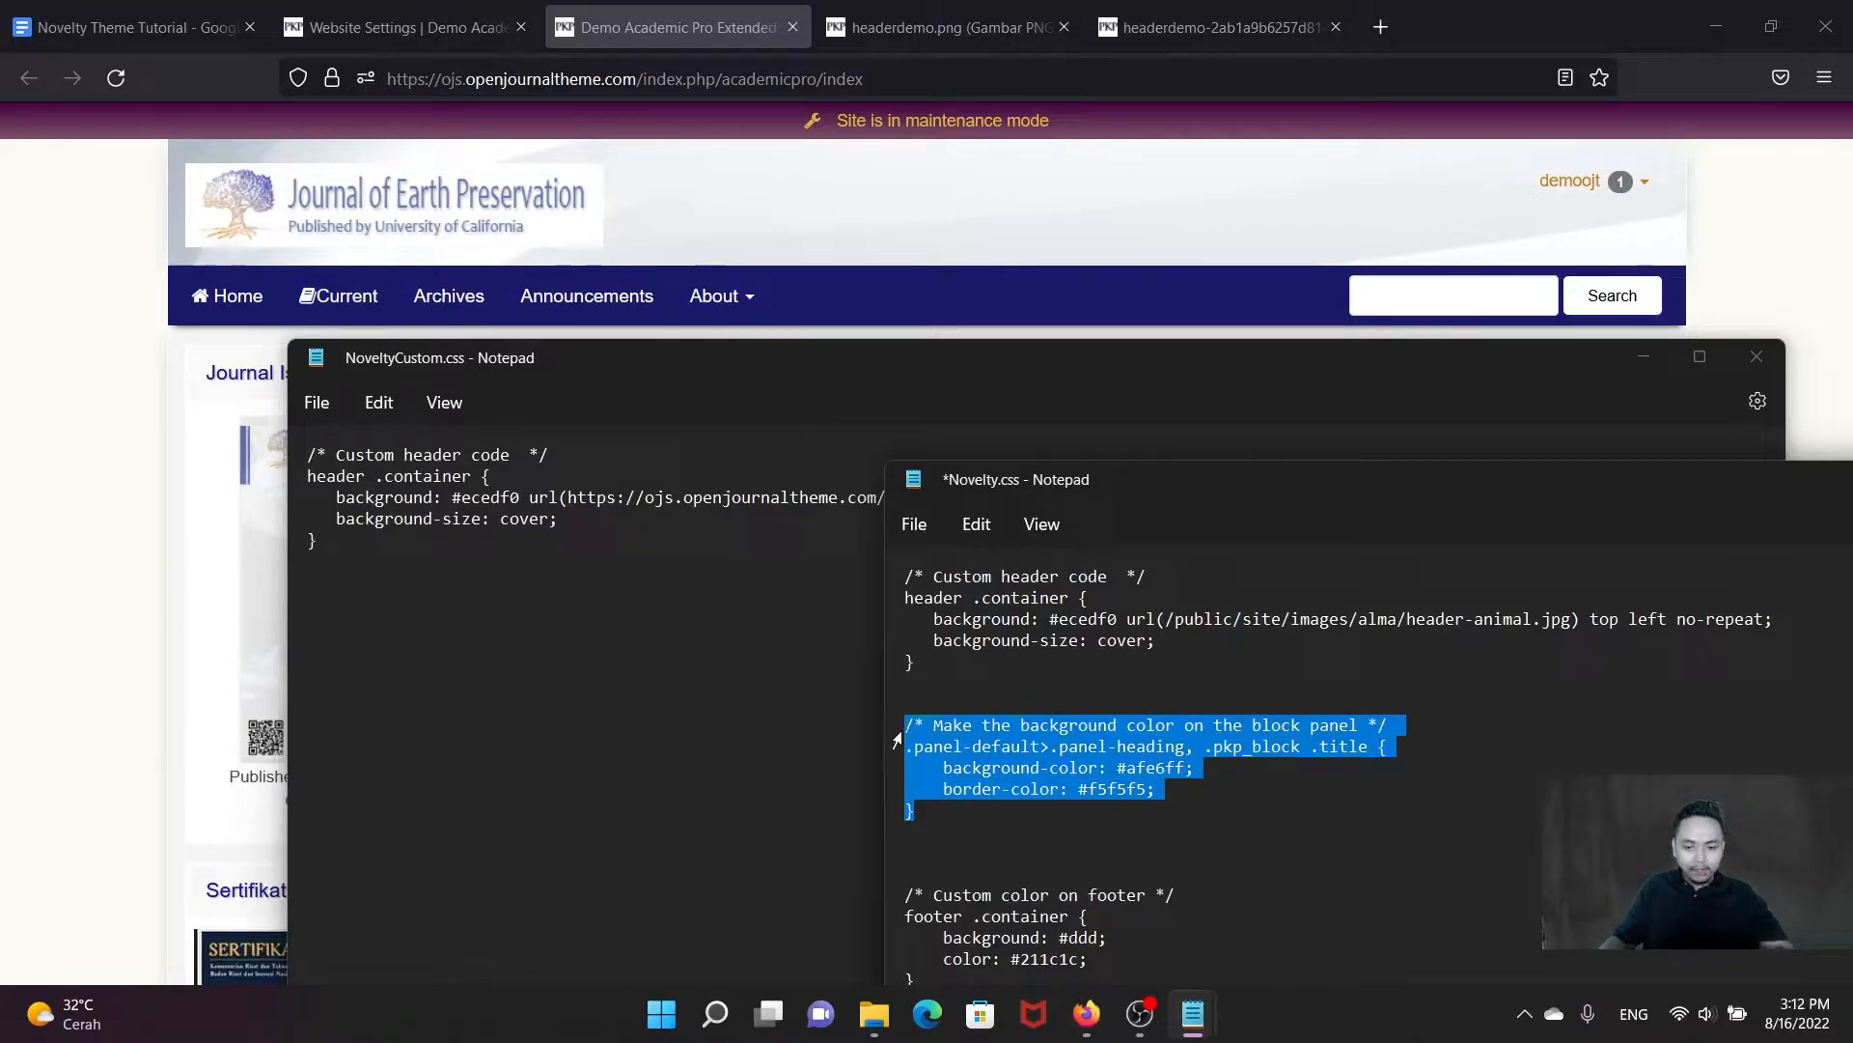
click(420, 584)
key(ctrl+v)
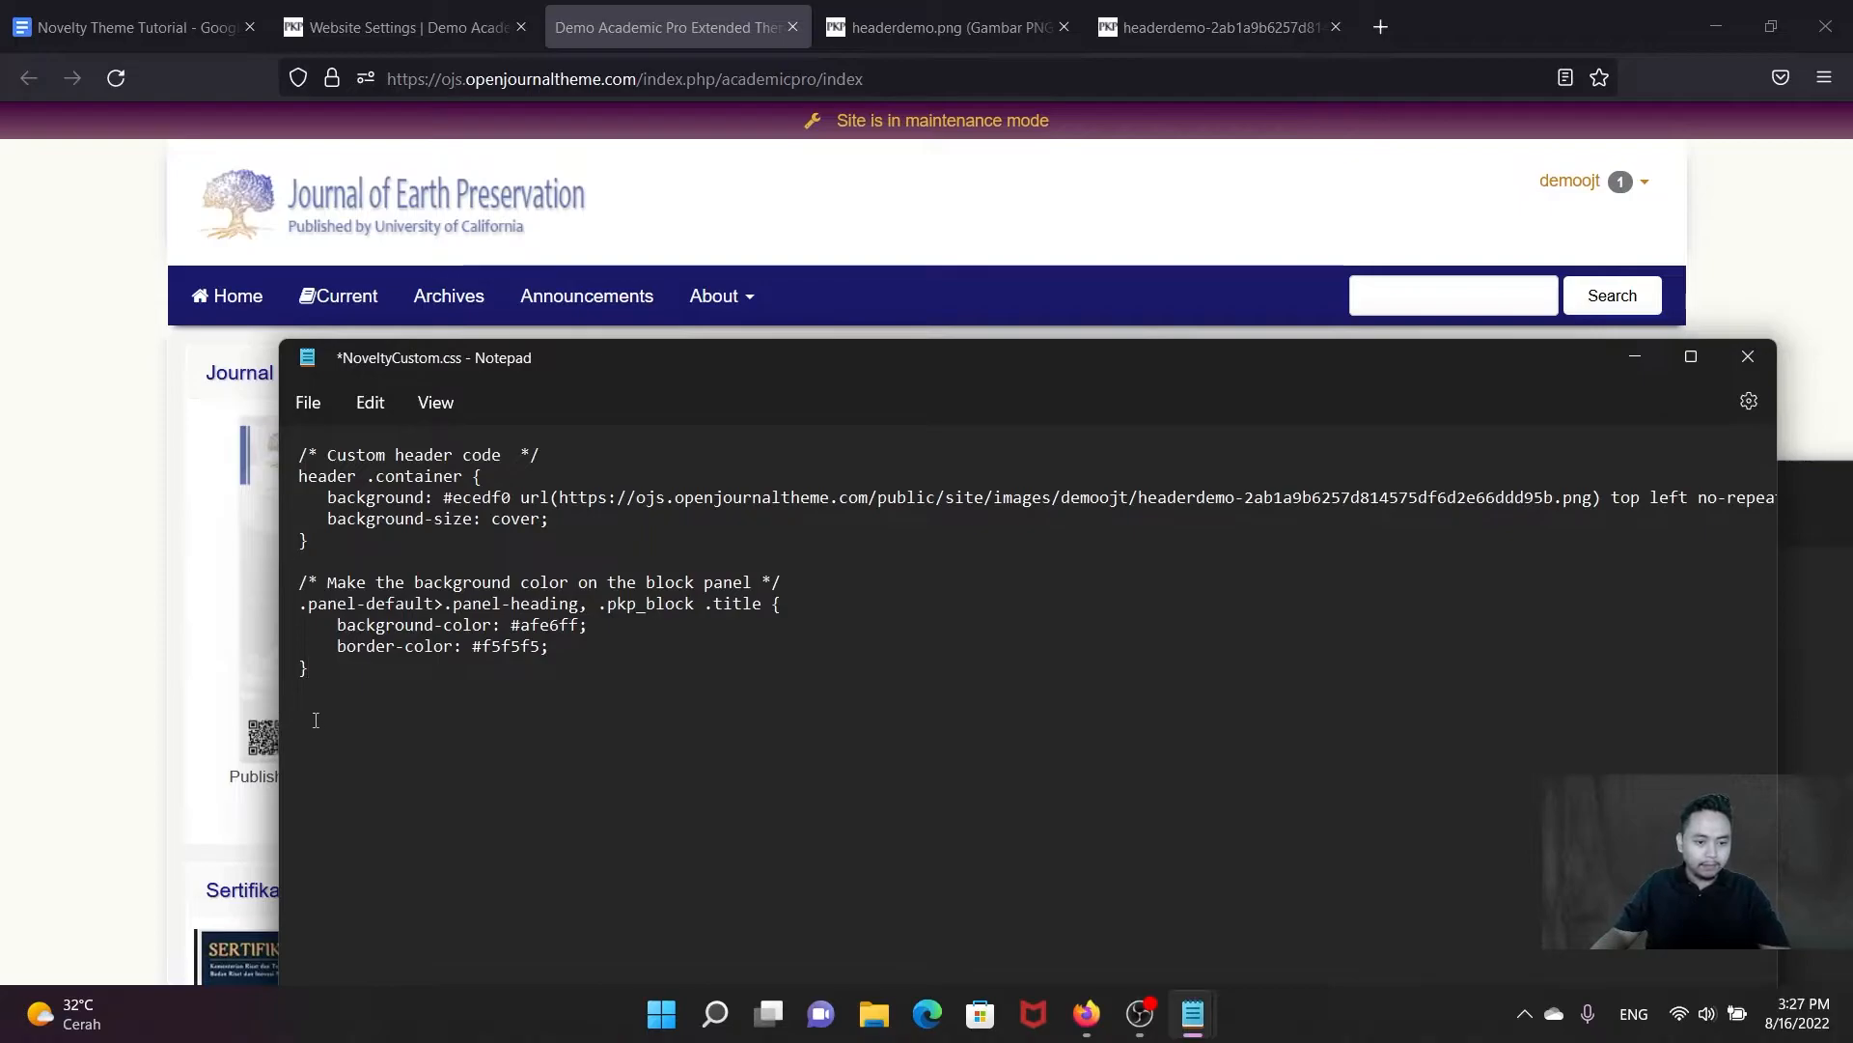
Step: Select the block panel's background color value in NoveltyCustom.css and search the web for "color picker" in a new browser tab
drag(338, 623, 562, 624)
click(527, 625)
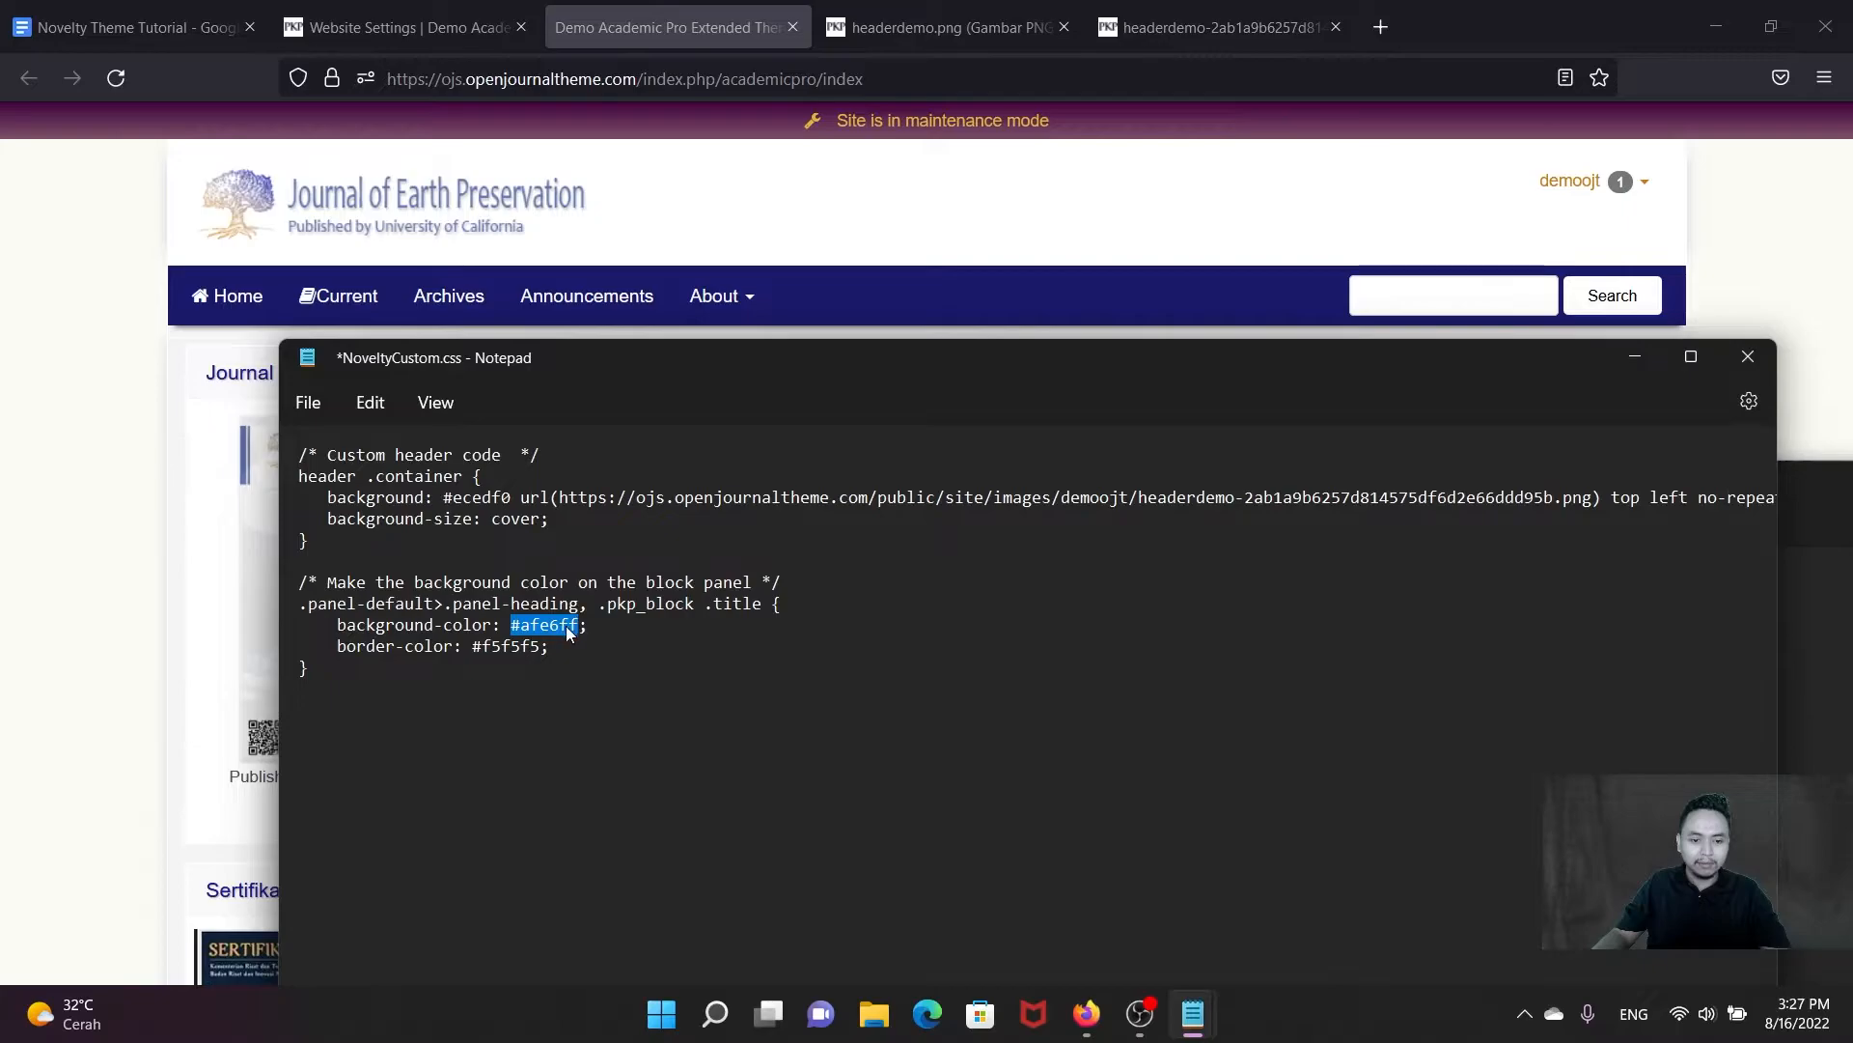
click(1389, 33)
click(1388, 27)
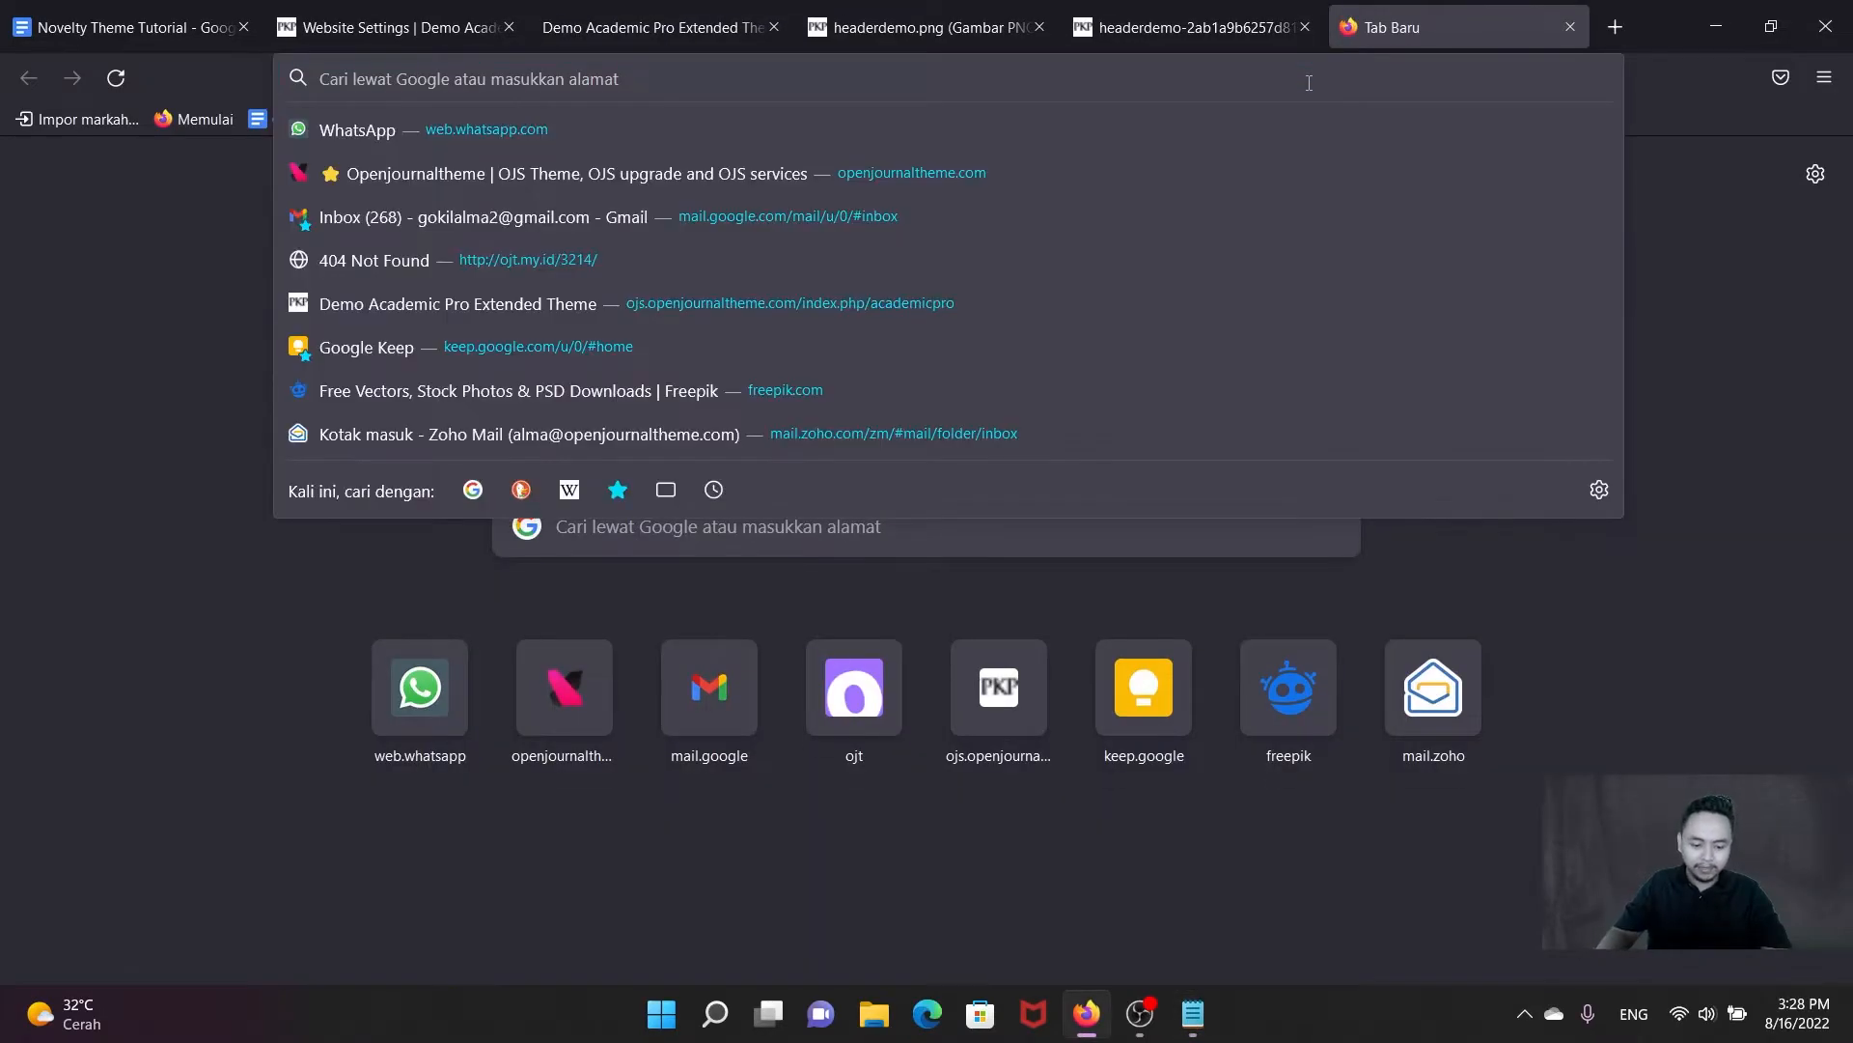
text(color picker)
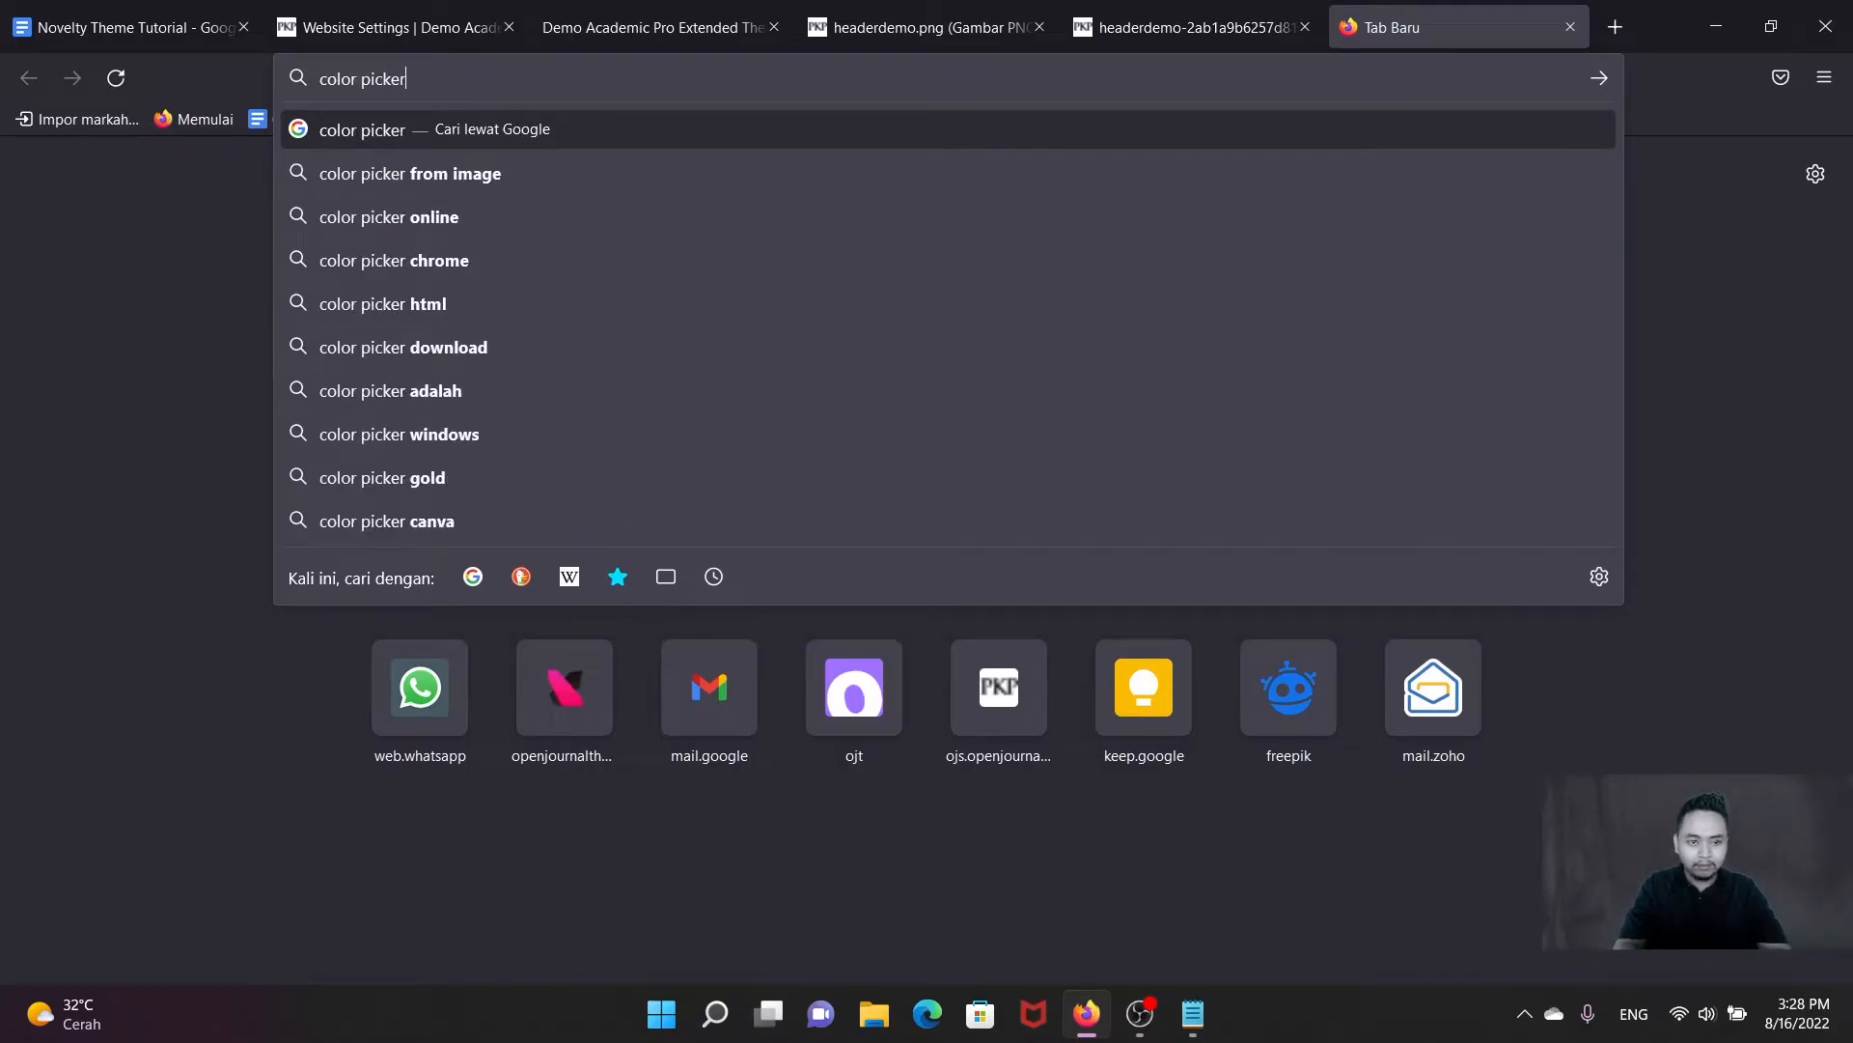
key(Return)
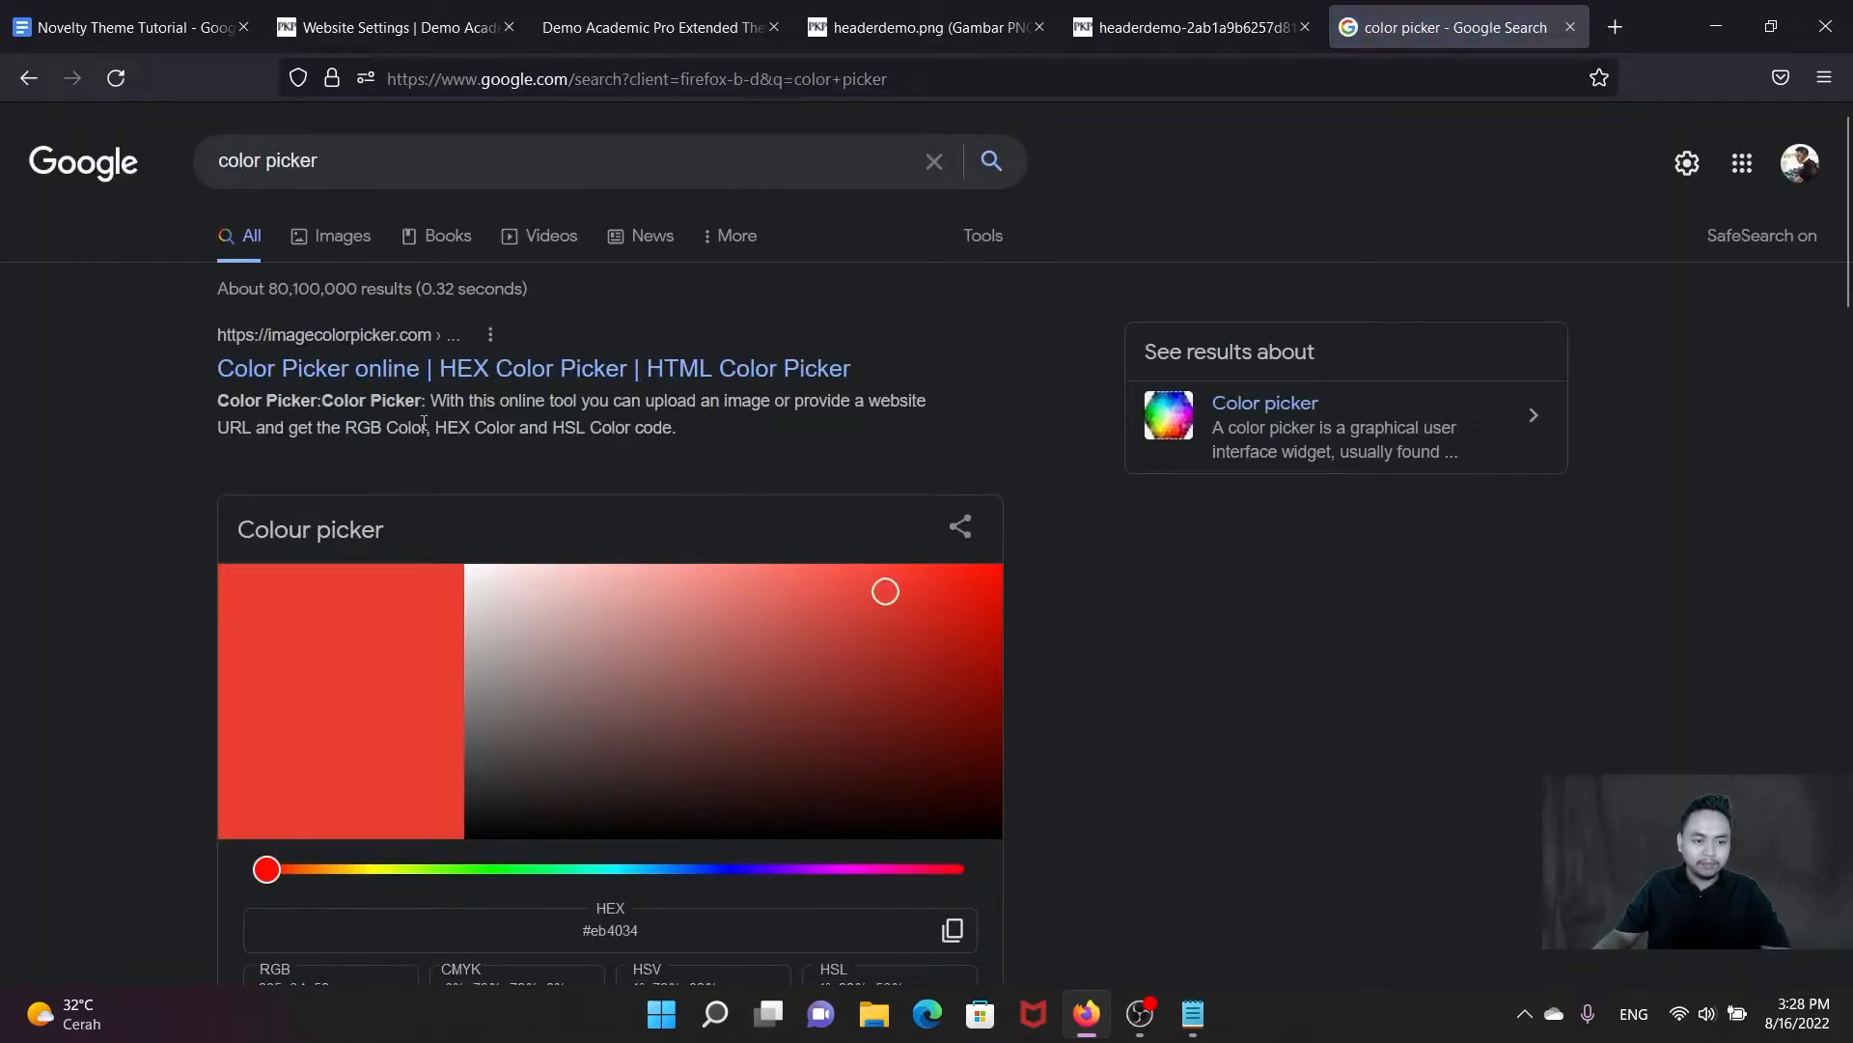
scroll(543, 488, down, 1)
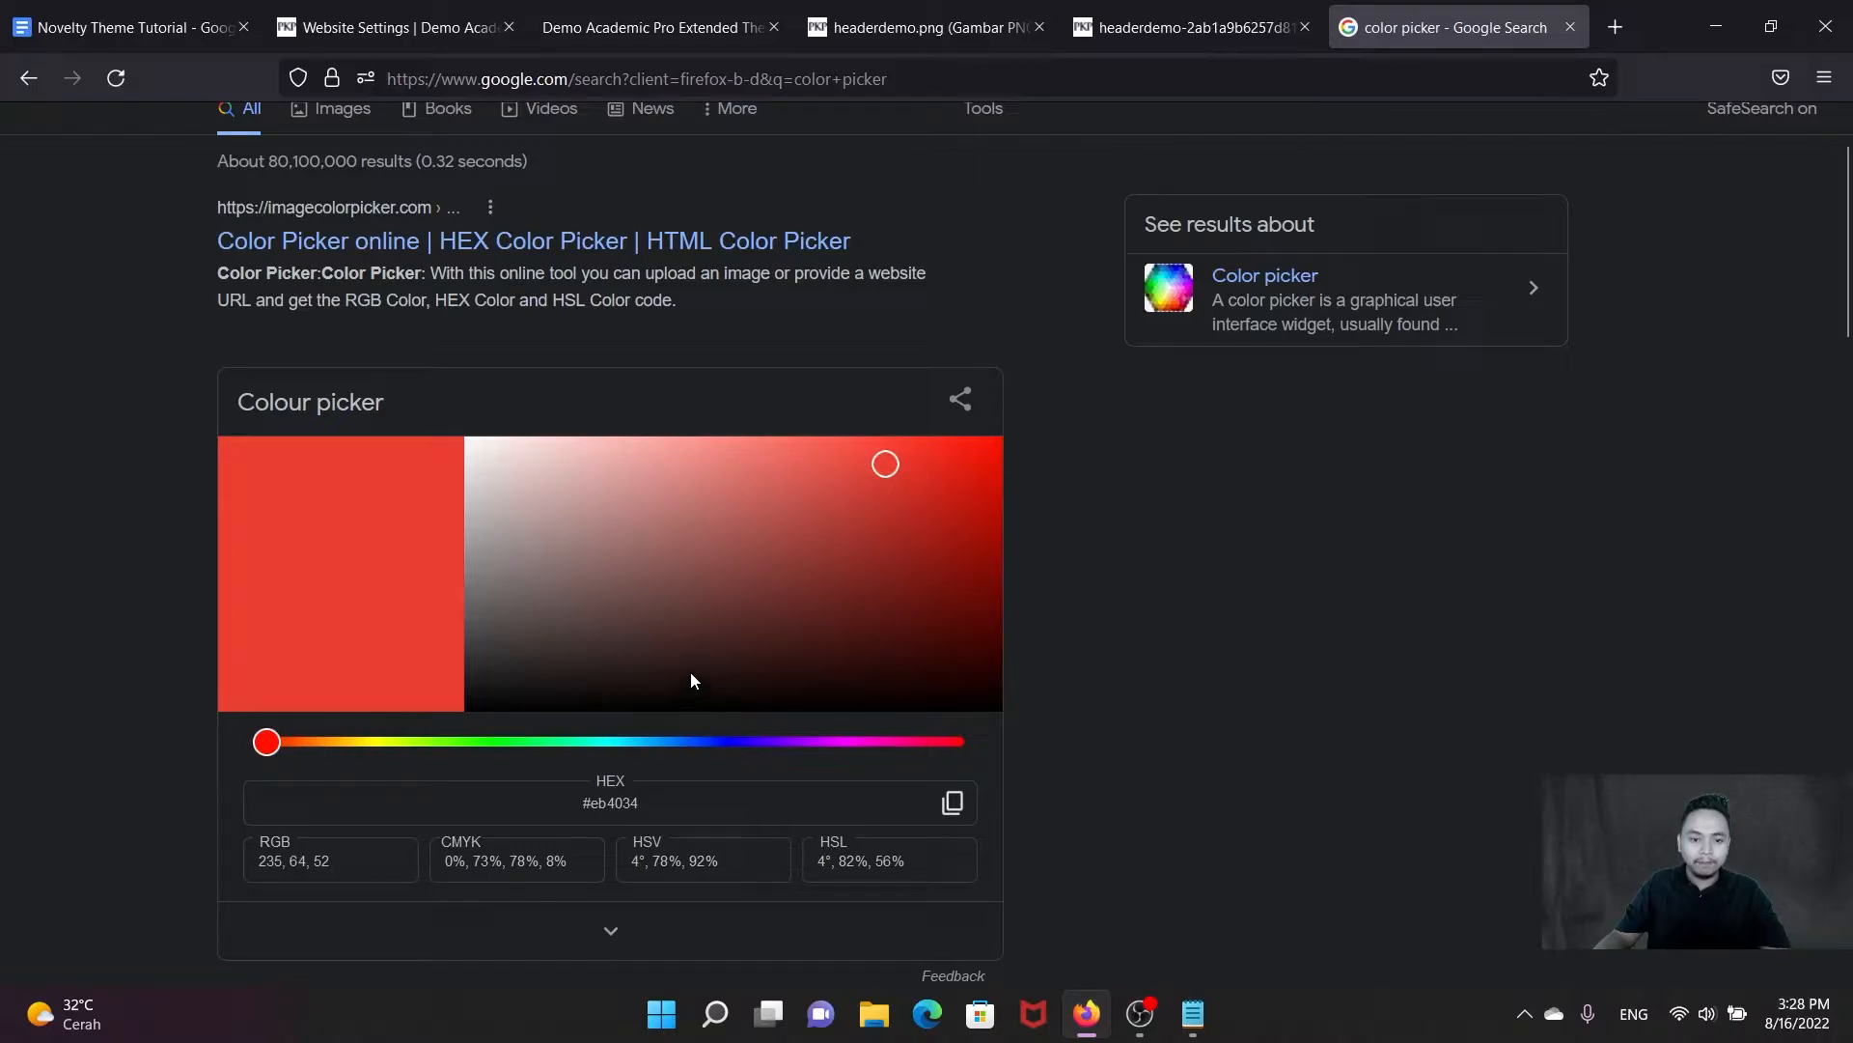
Step: Pick the dark blue #070e8c in the colour picker, comparing with the journal homepage, and copy its hex code
click(436, 21)
click(642, 27)
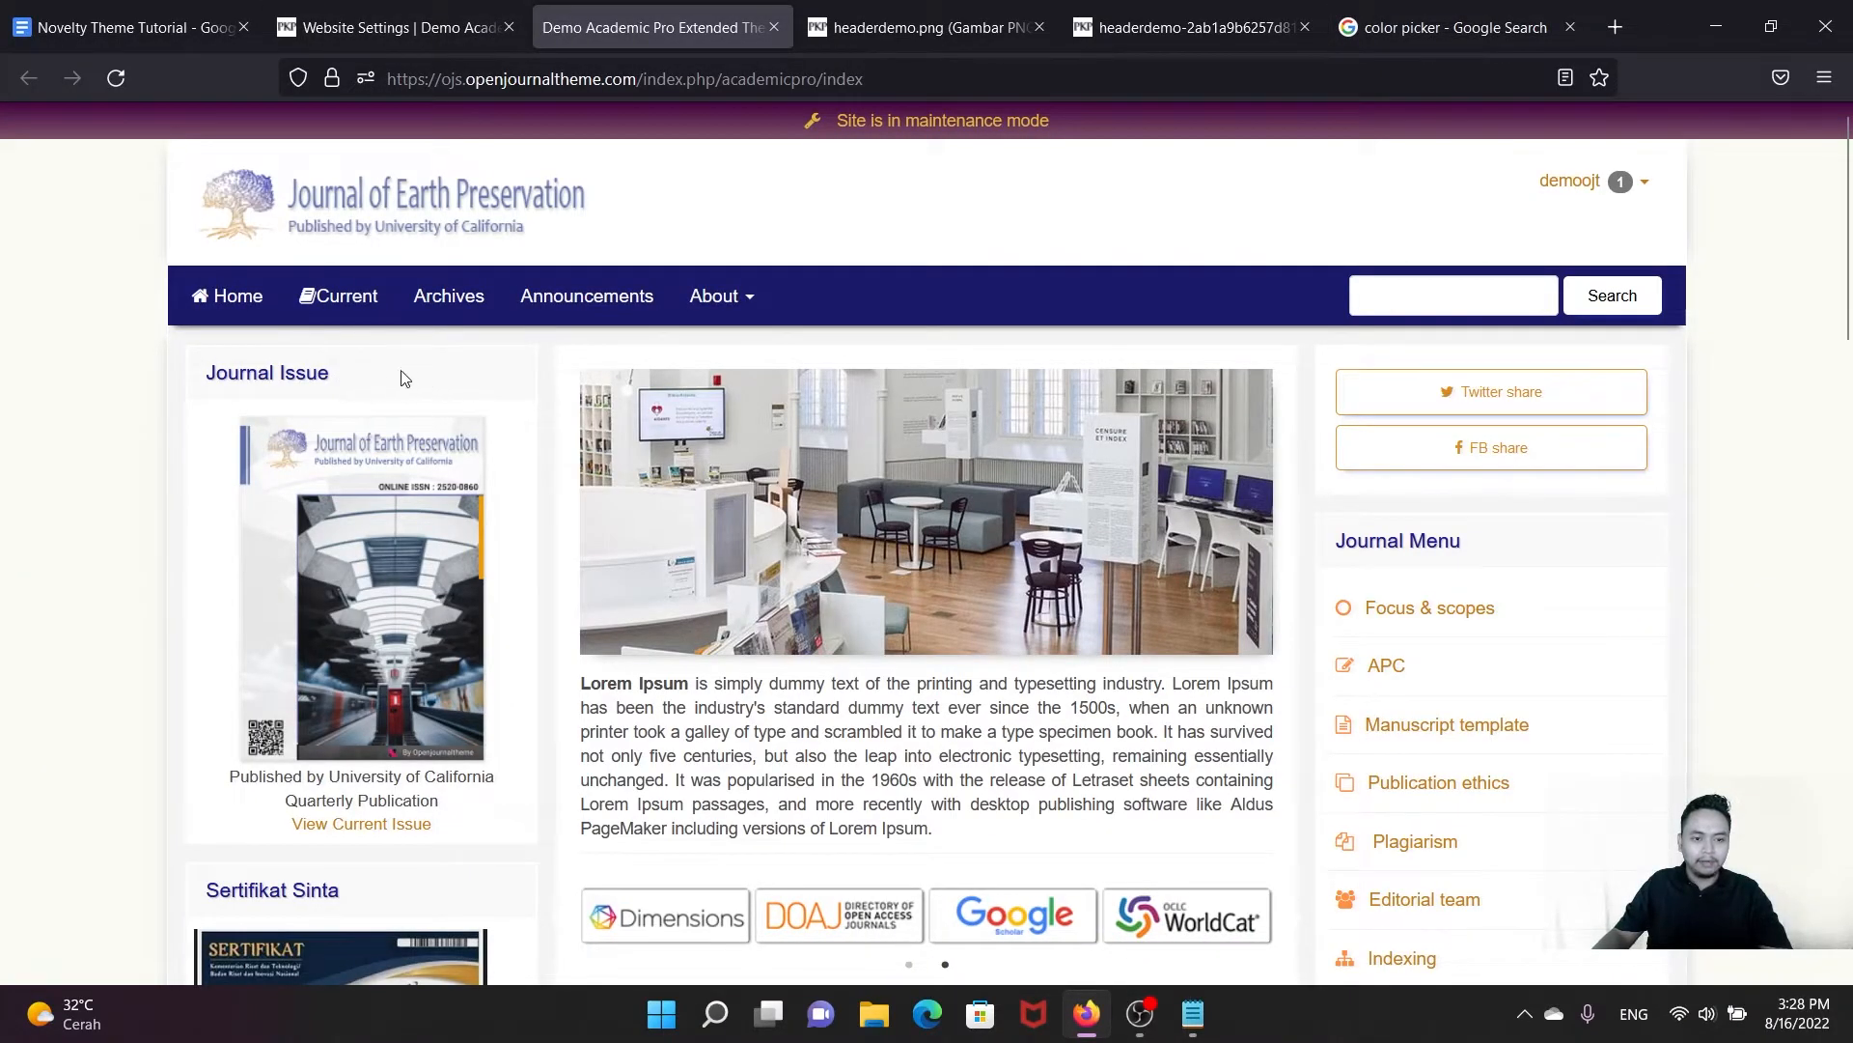
click(1435, 25)
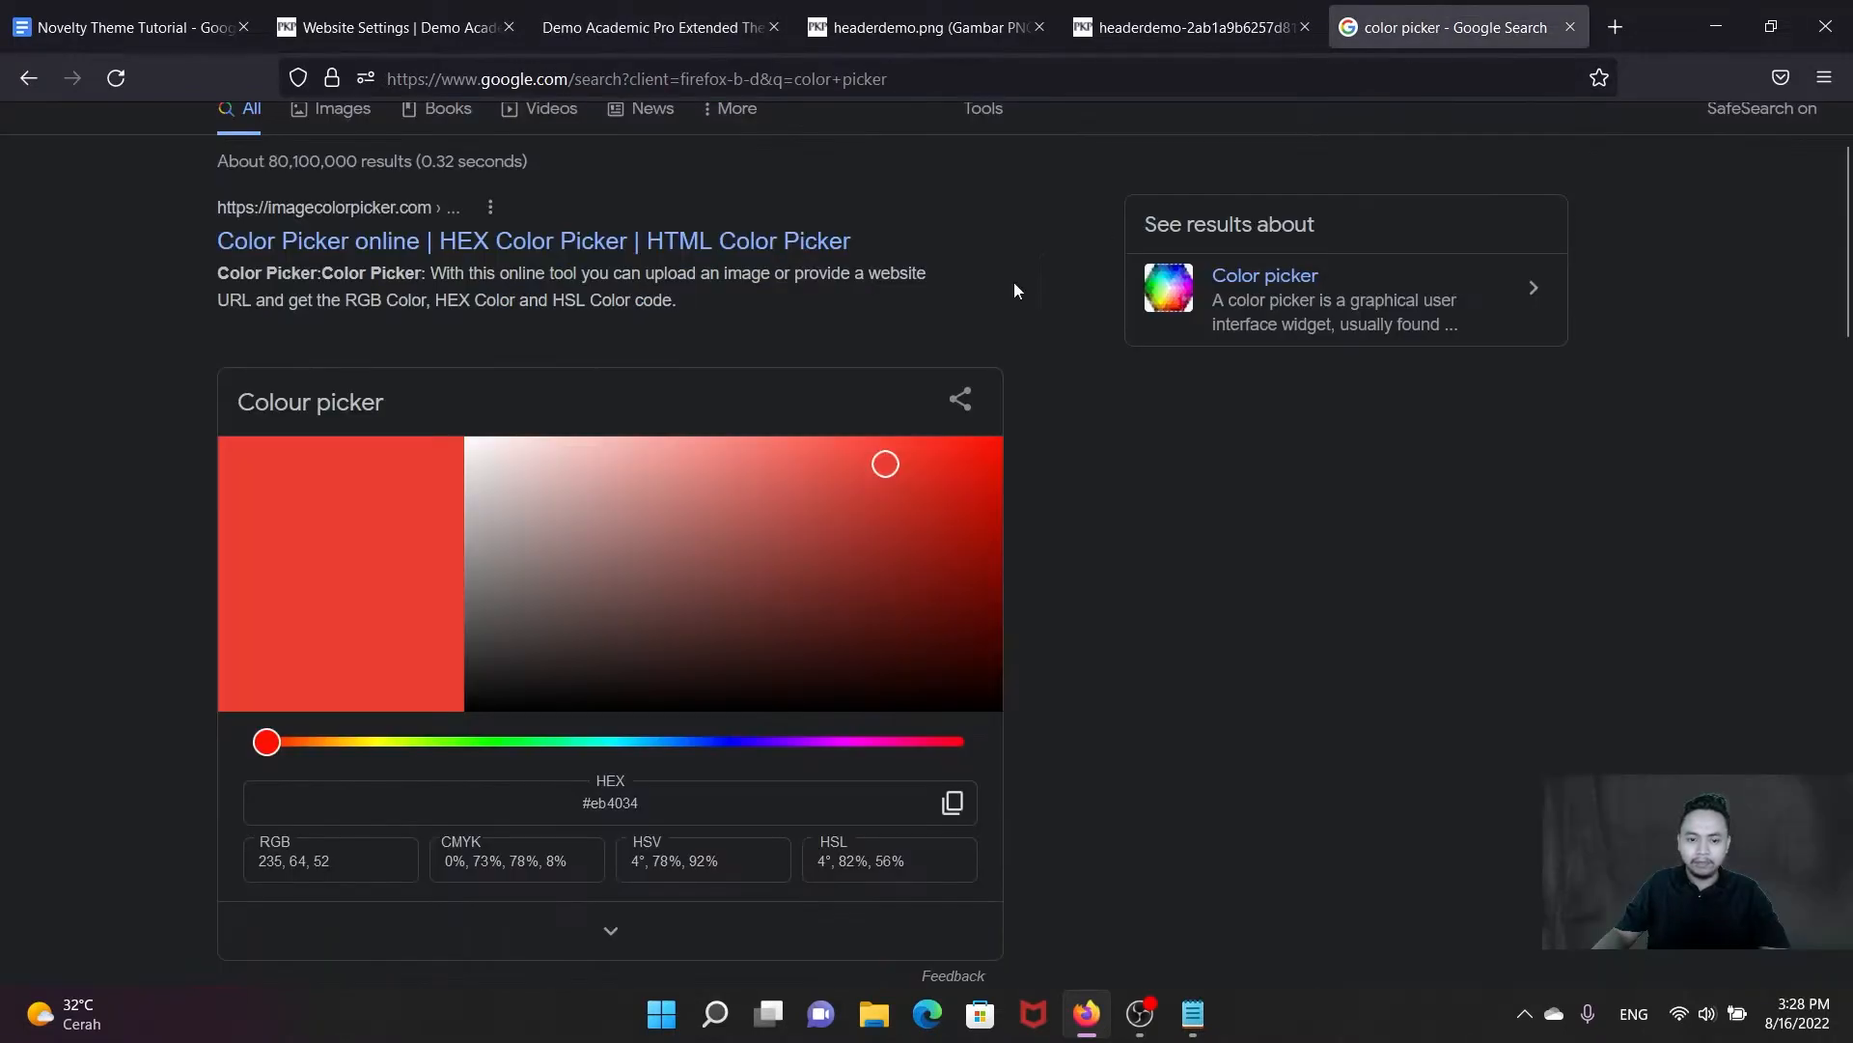
click(725, 741)
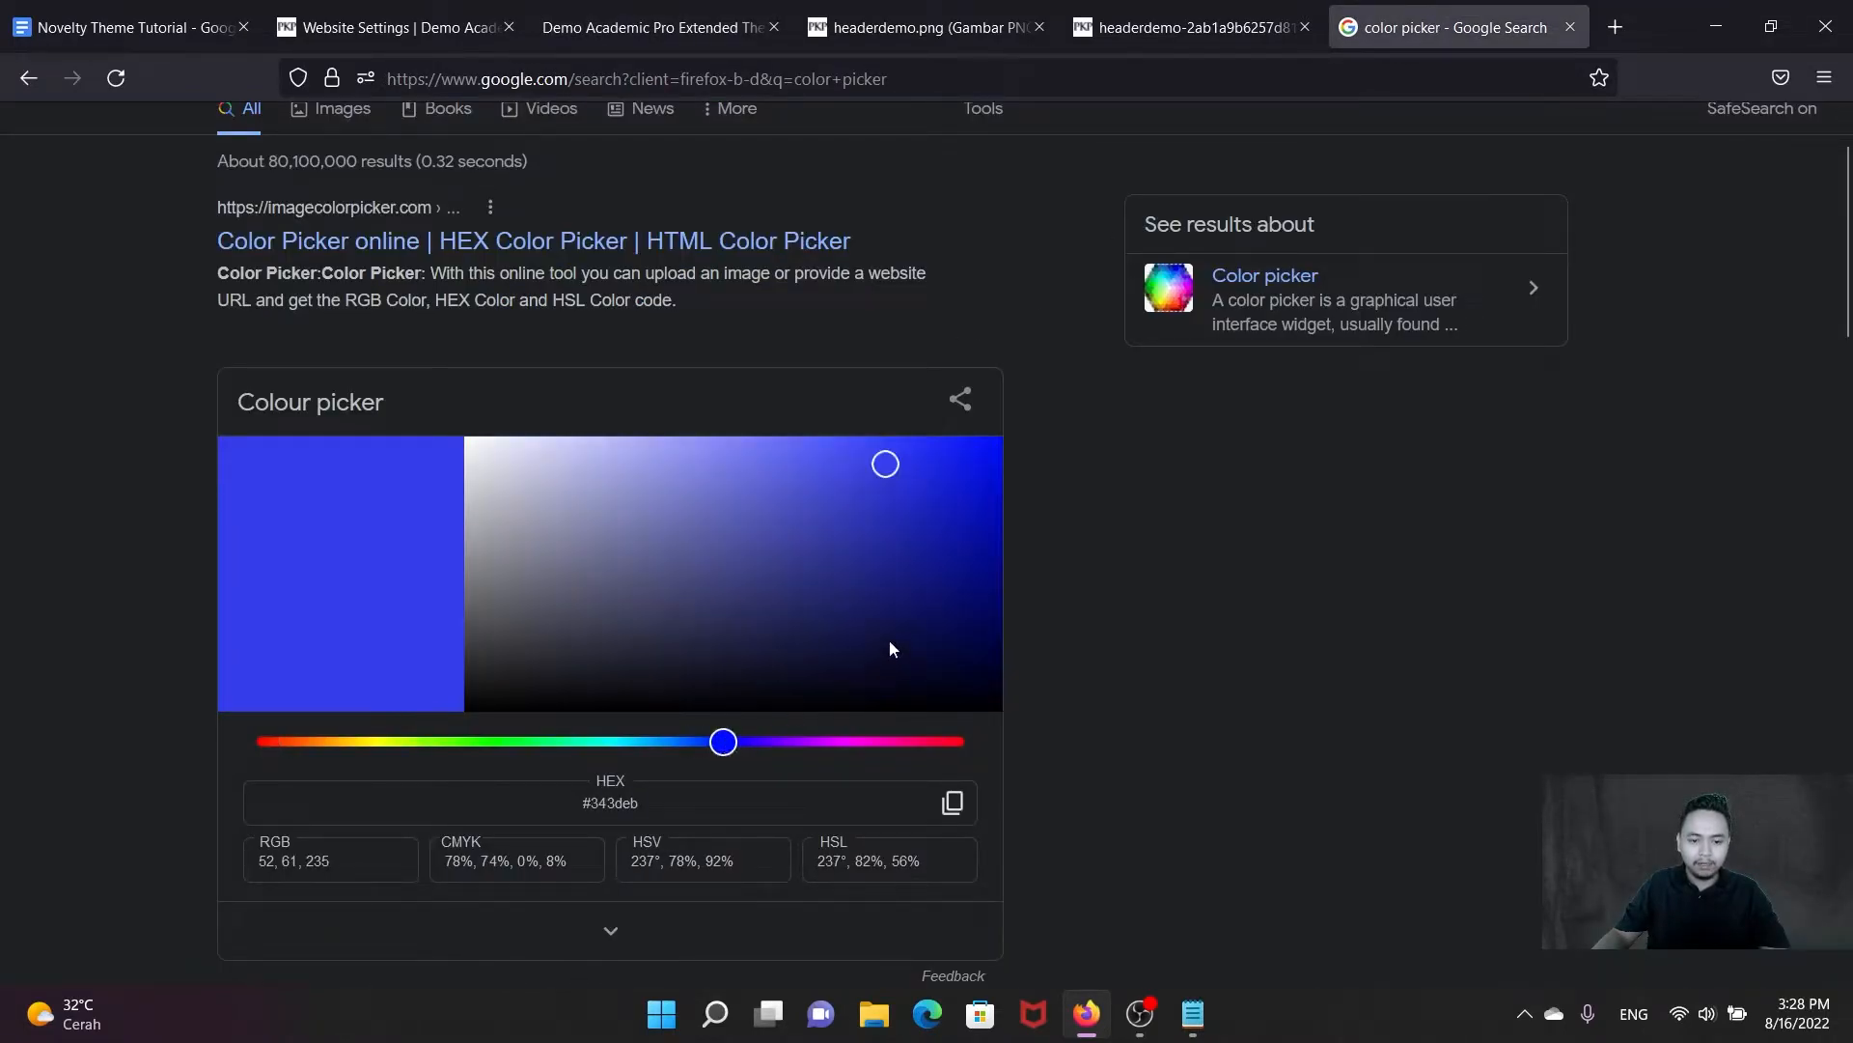
click(945, 584)
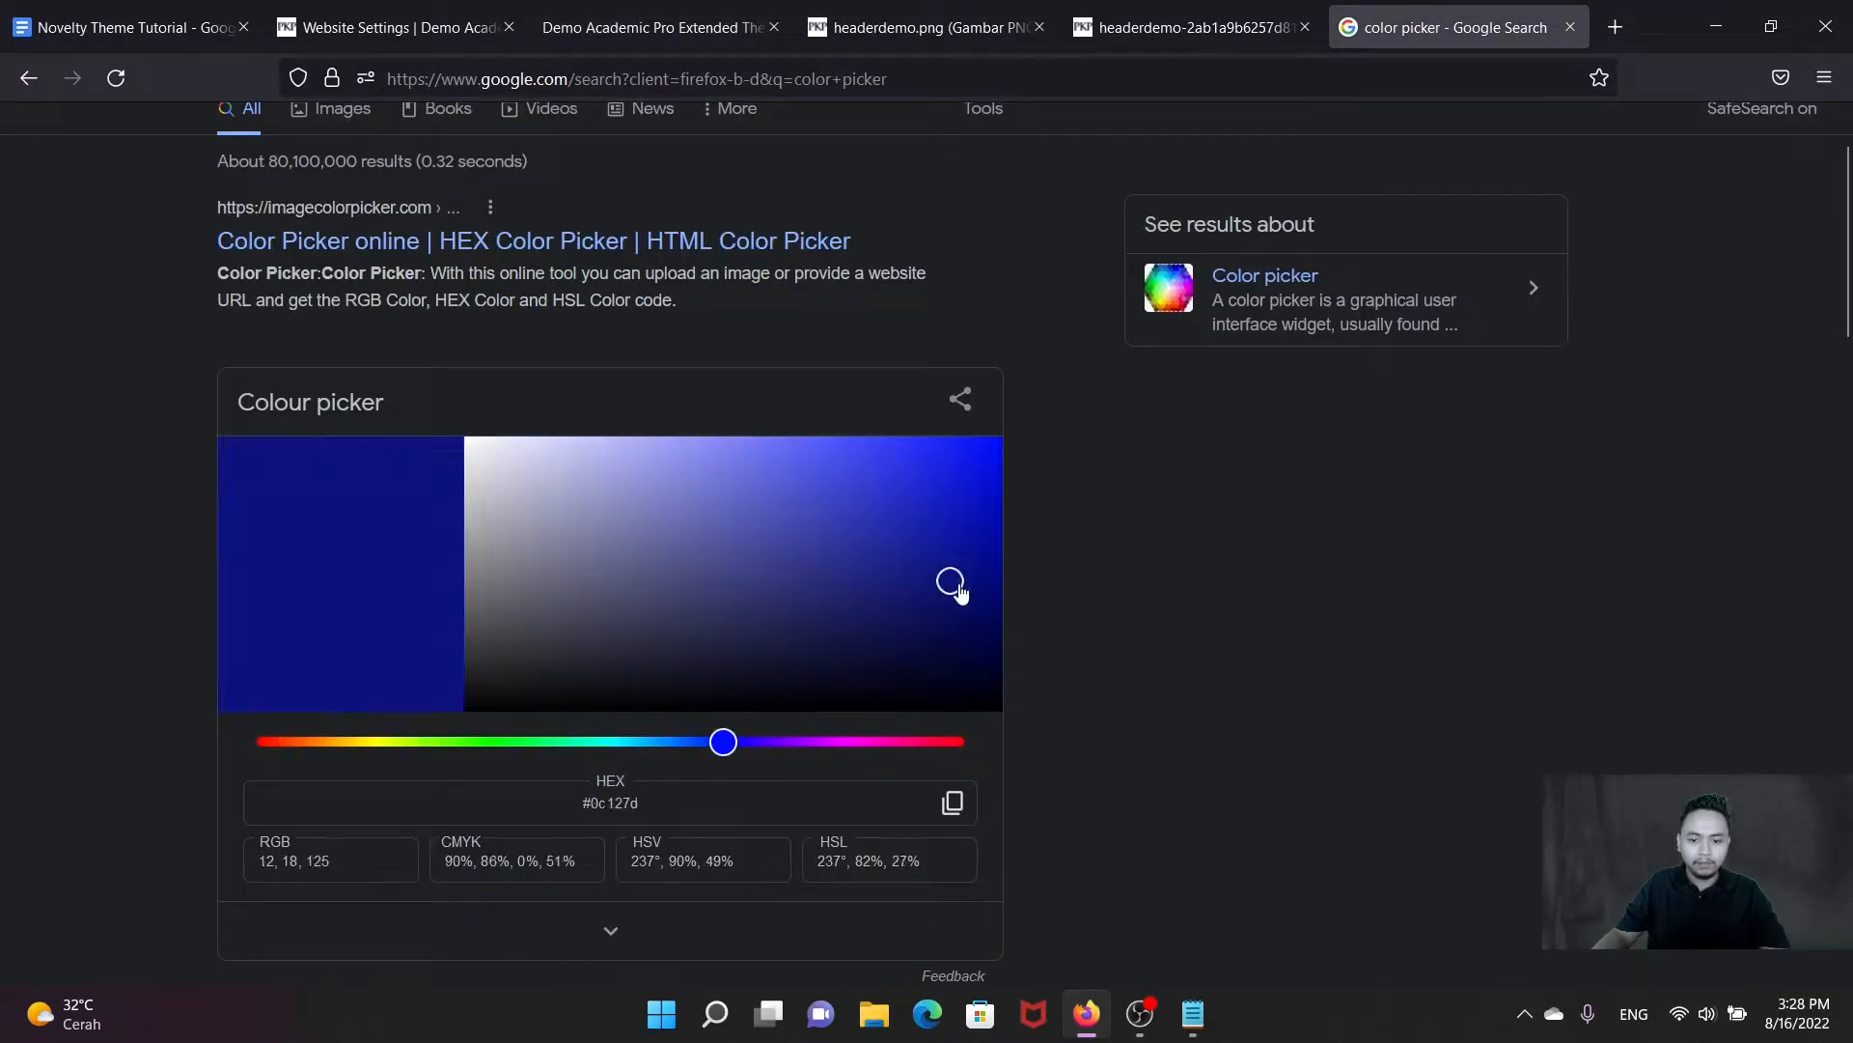
click(424, 27)
click(652, 27)
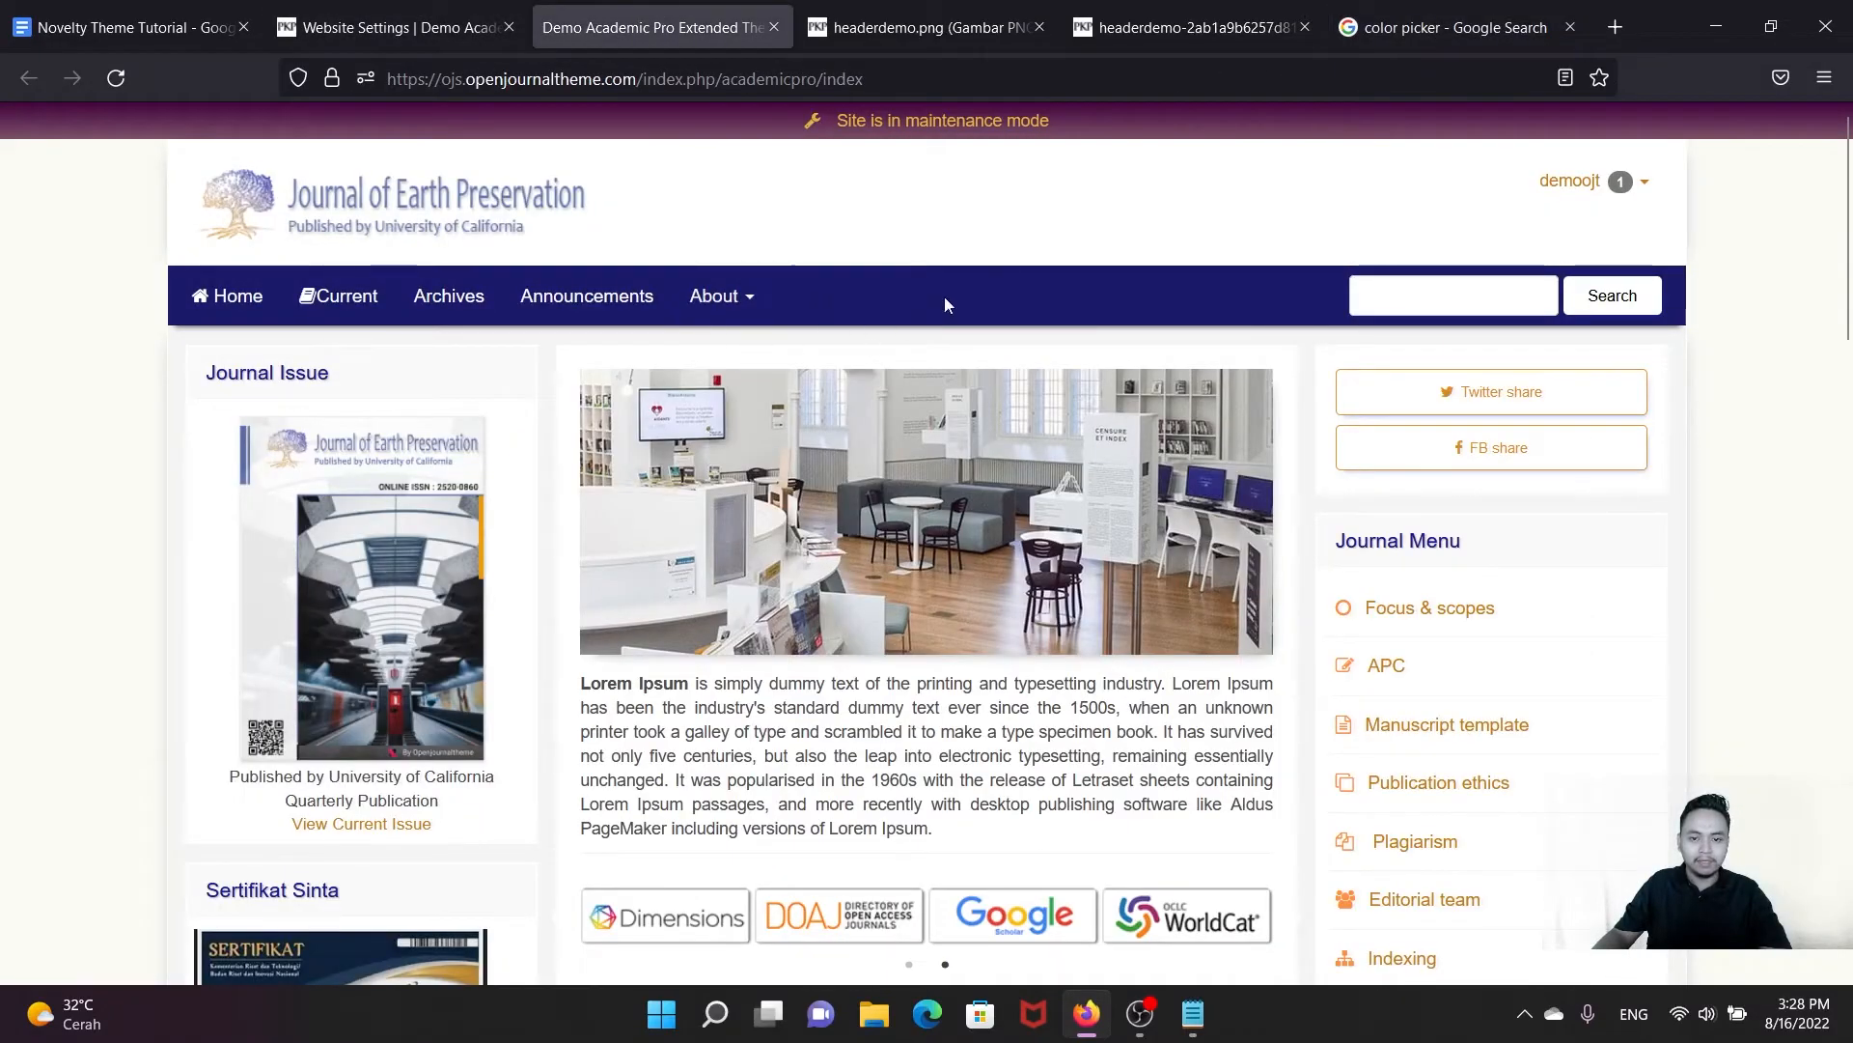
click(1448, 27)
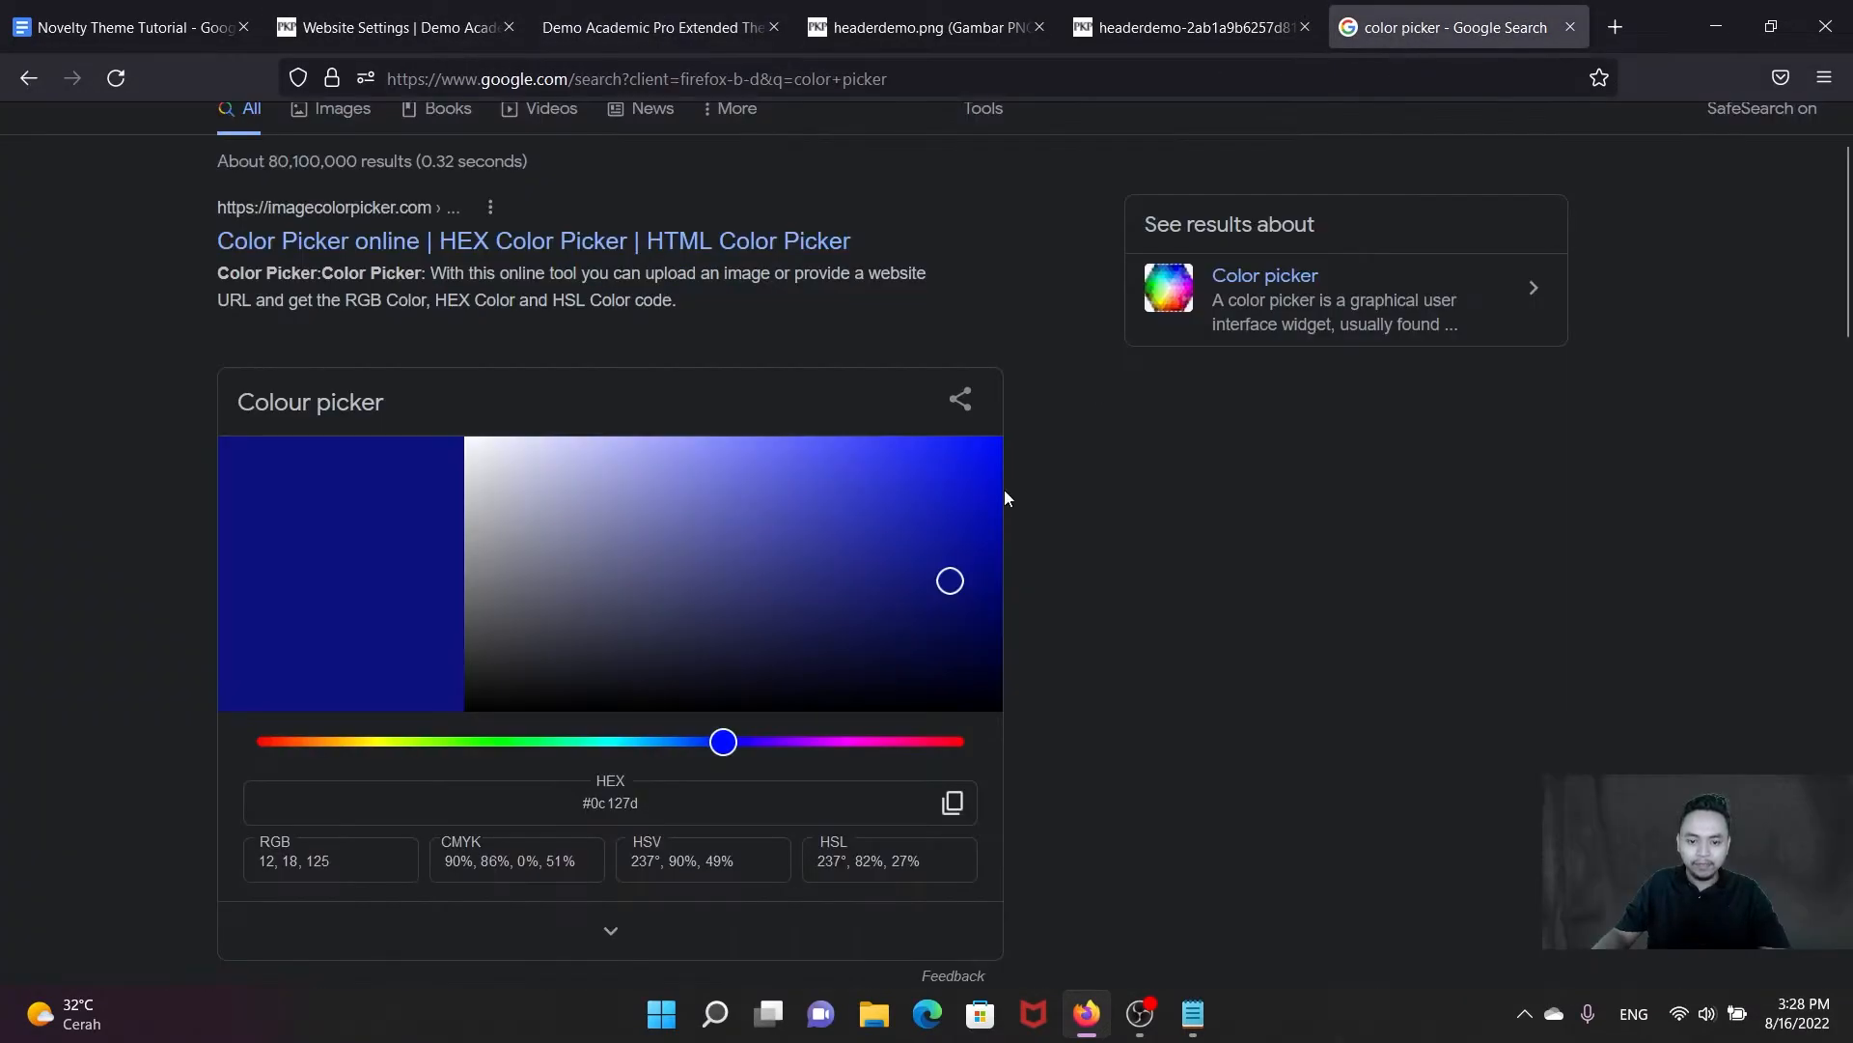
click(976, 566)
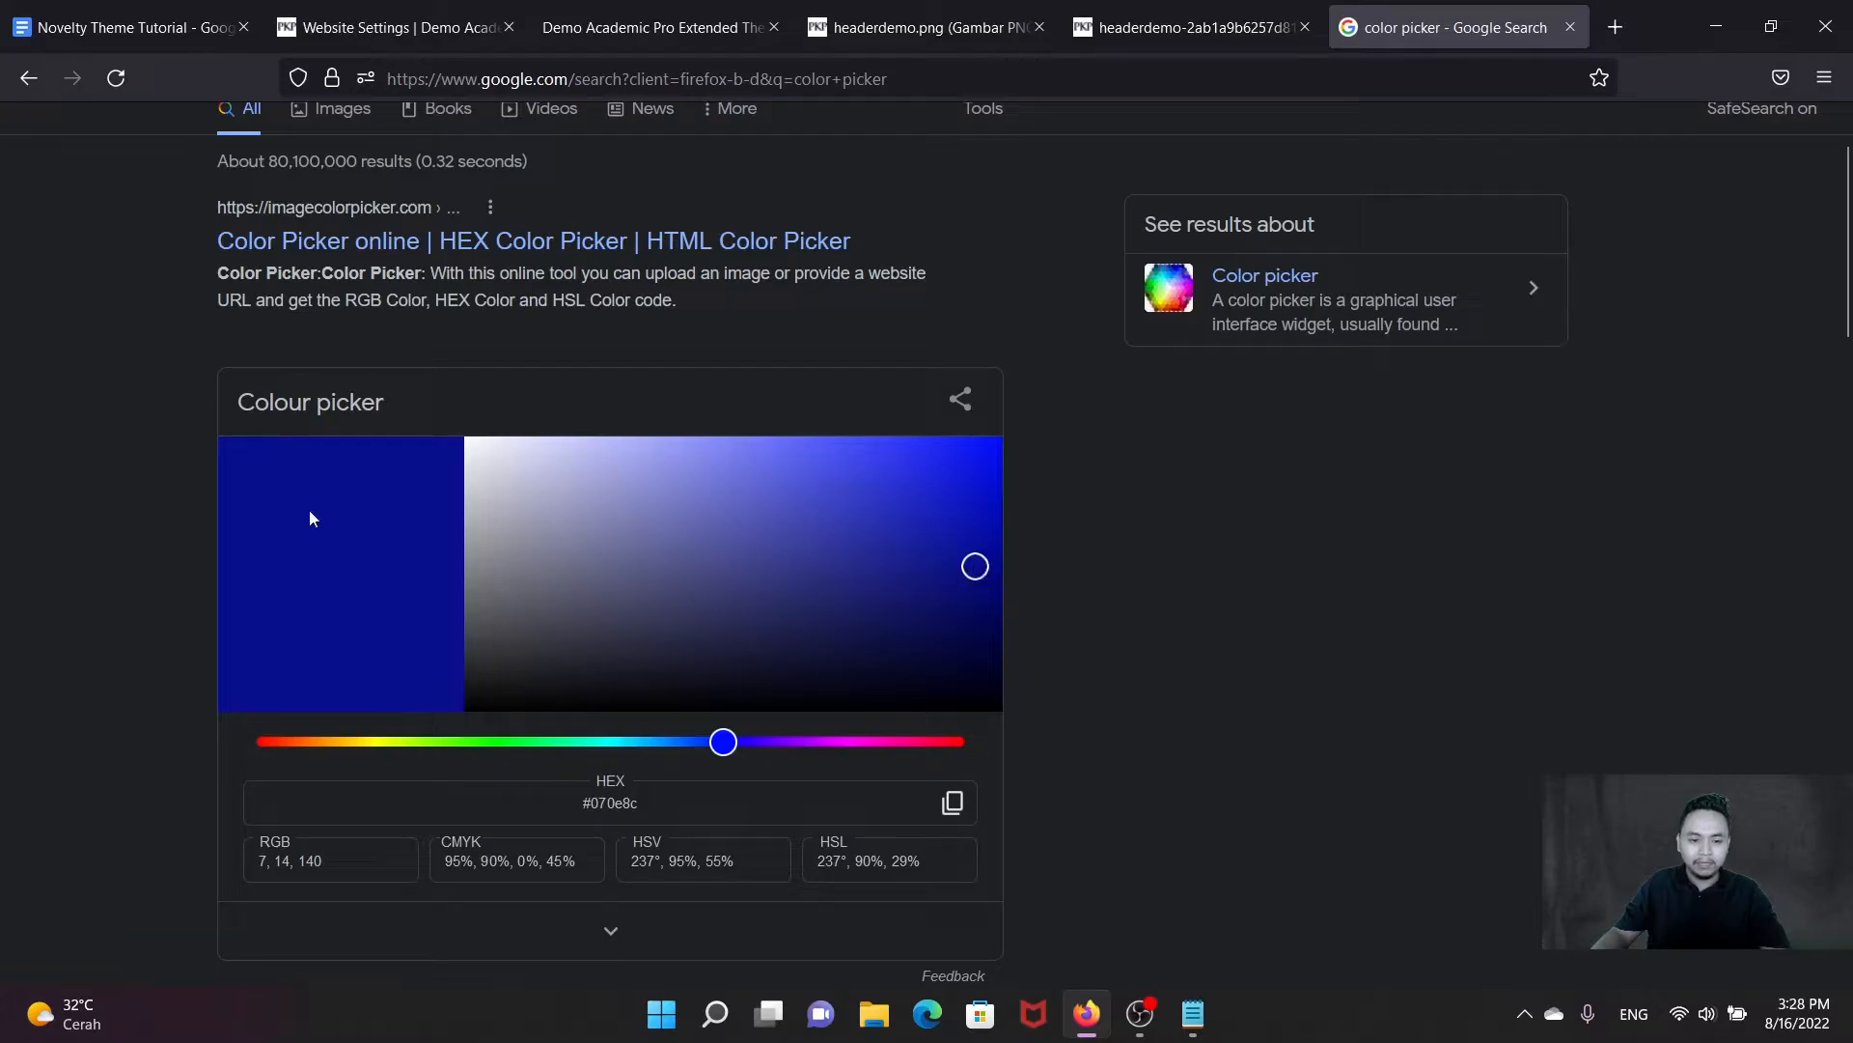
click(953, 807)
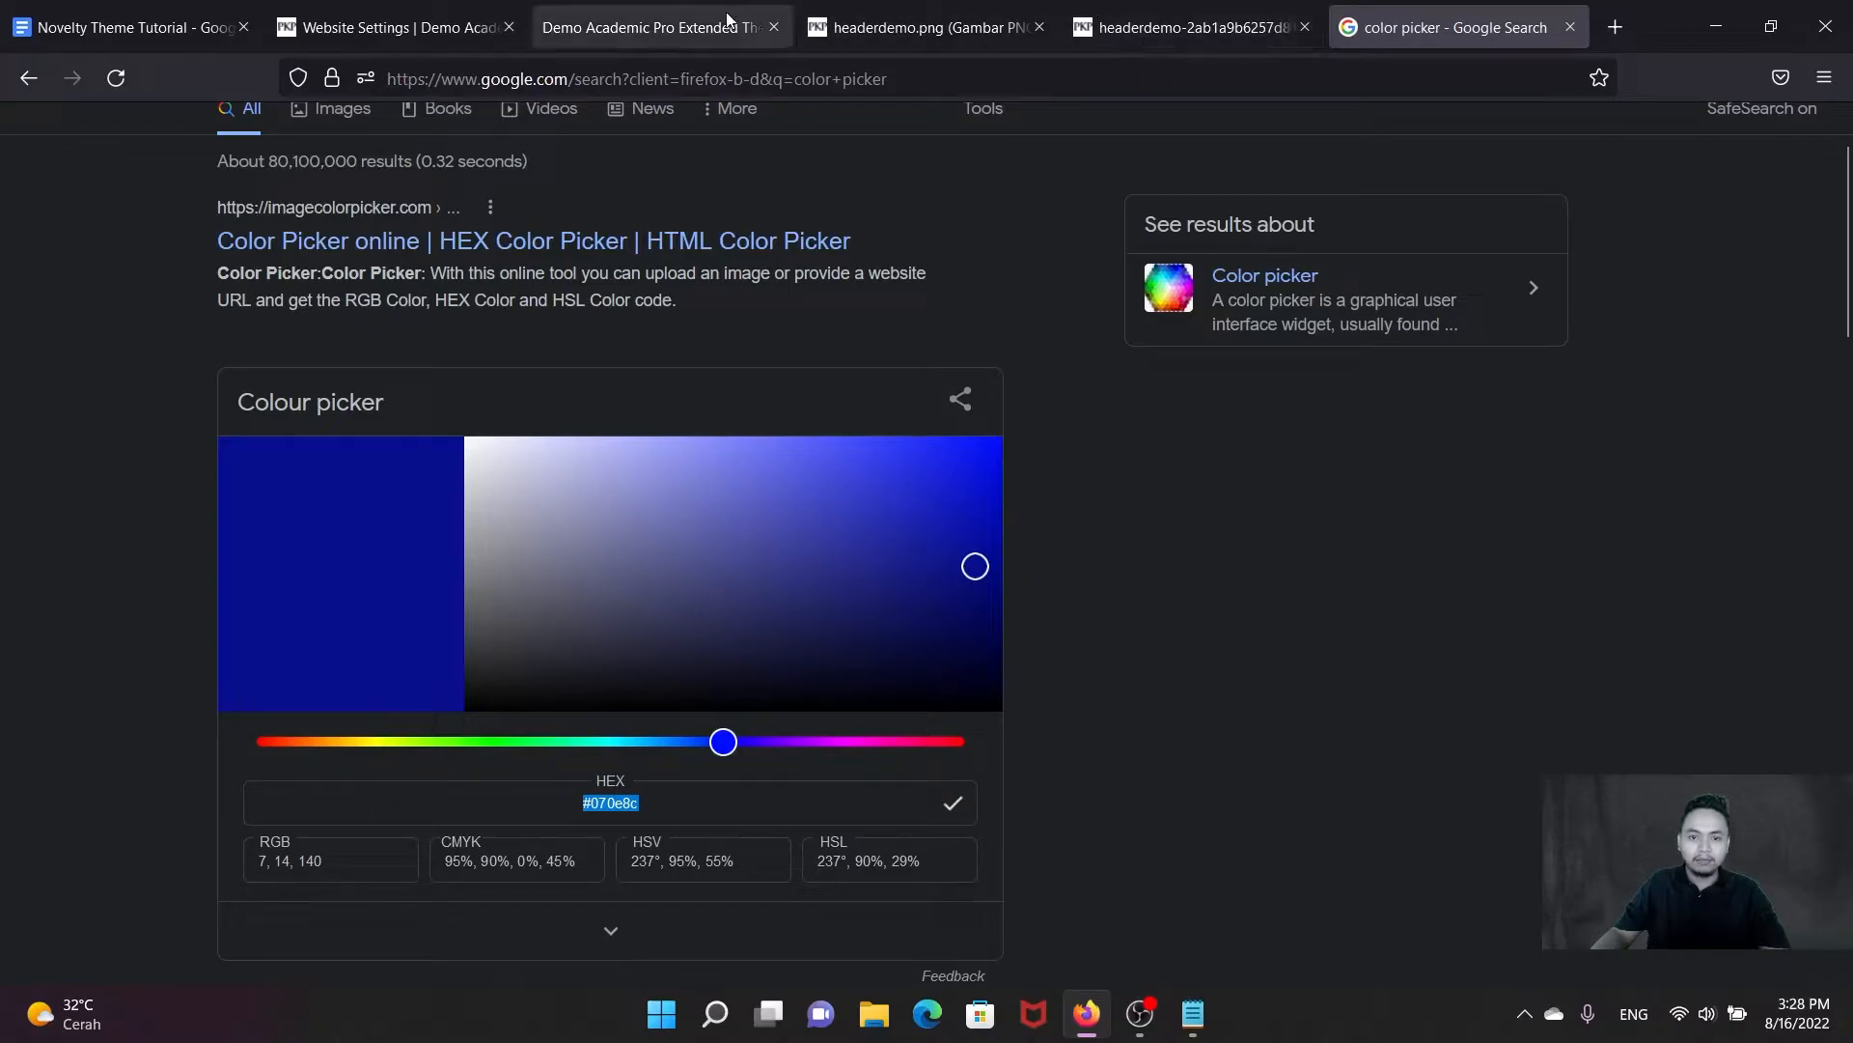
Step: Set the block panel rule's background-color to #070e8c in NoveltyCustom.css, save the file and return to the browser
mouse_move(1193, 1019)
click(1276, 919)
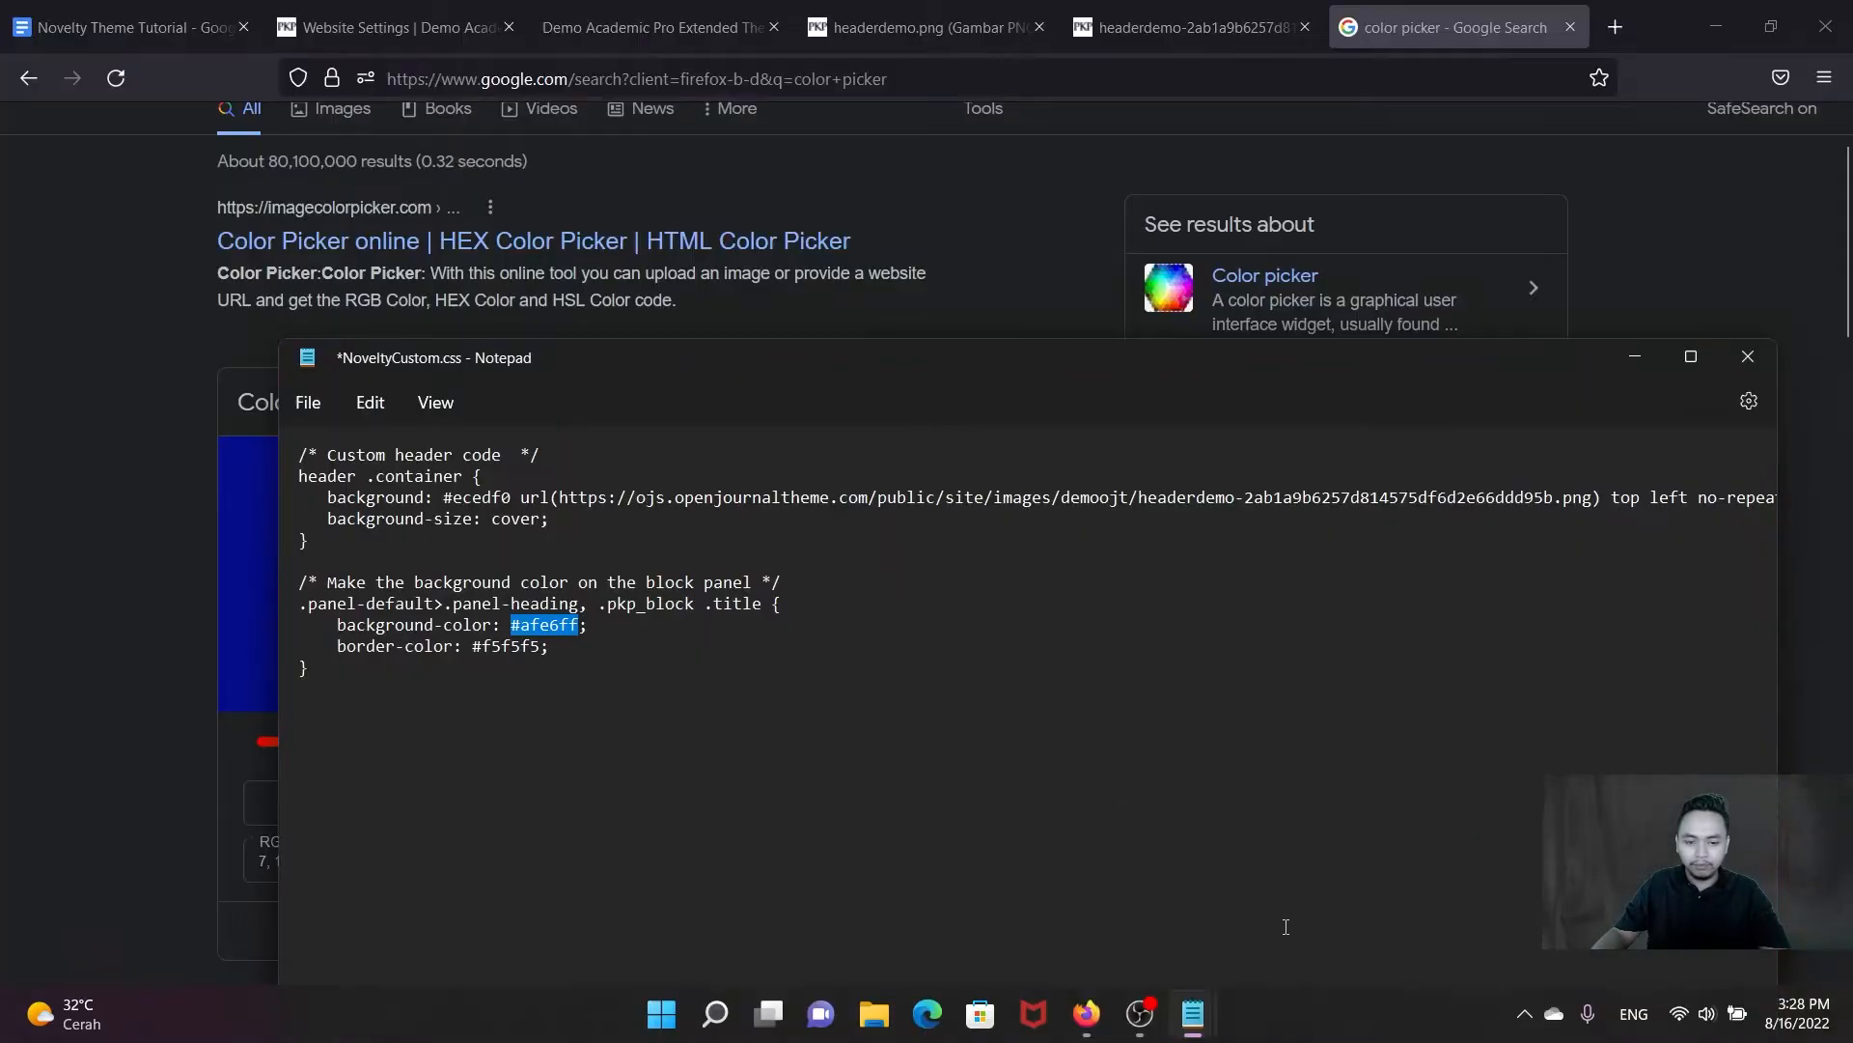
click(576, 638)
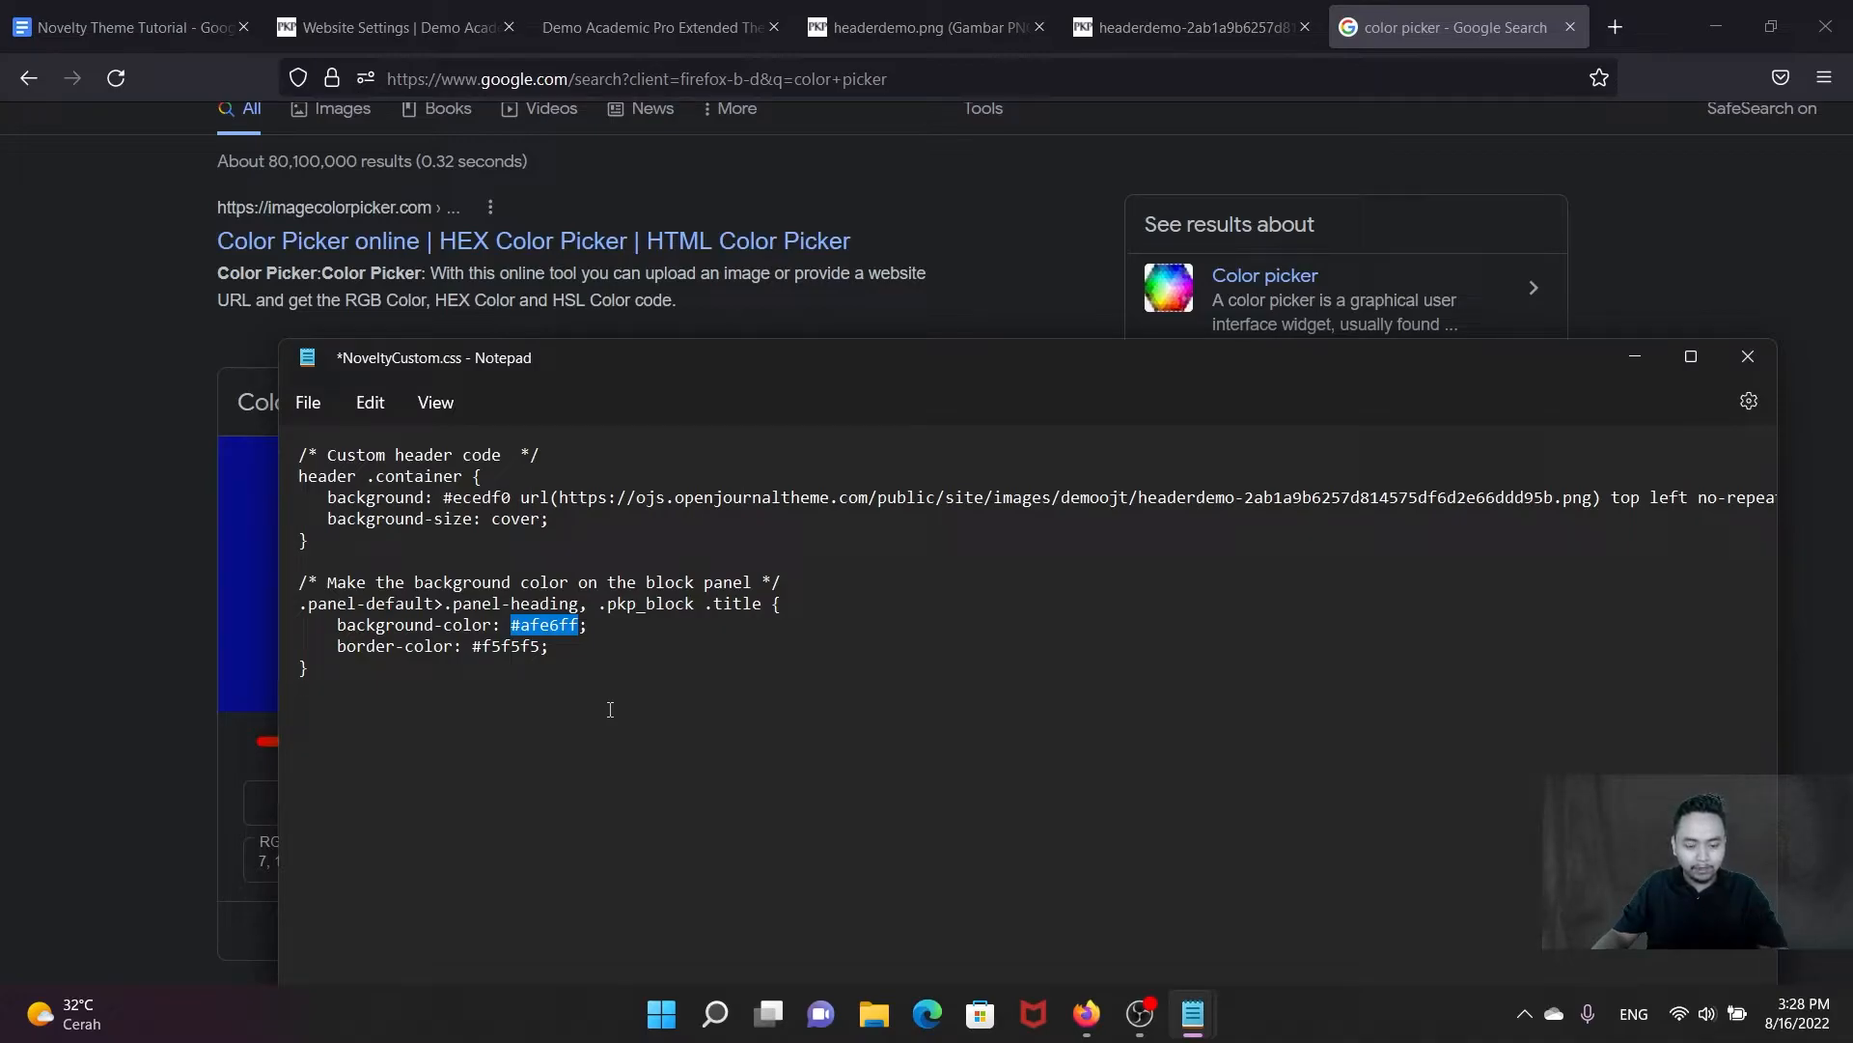
key(ctrl+v)
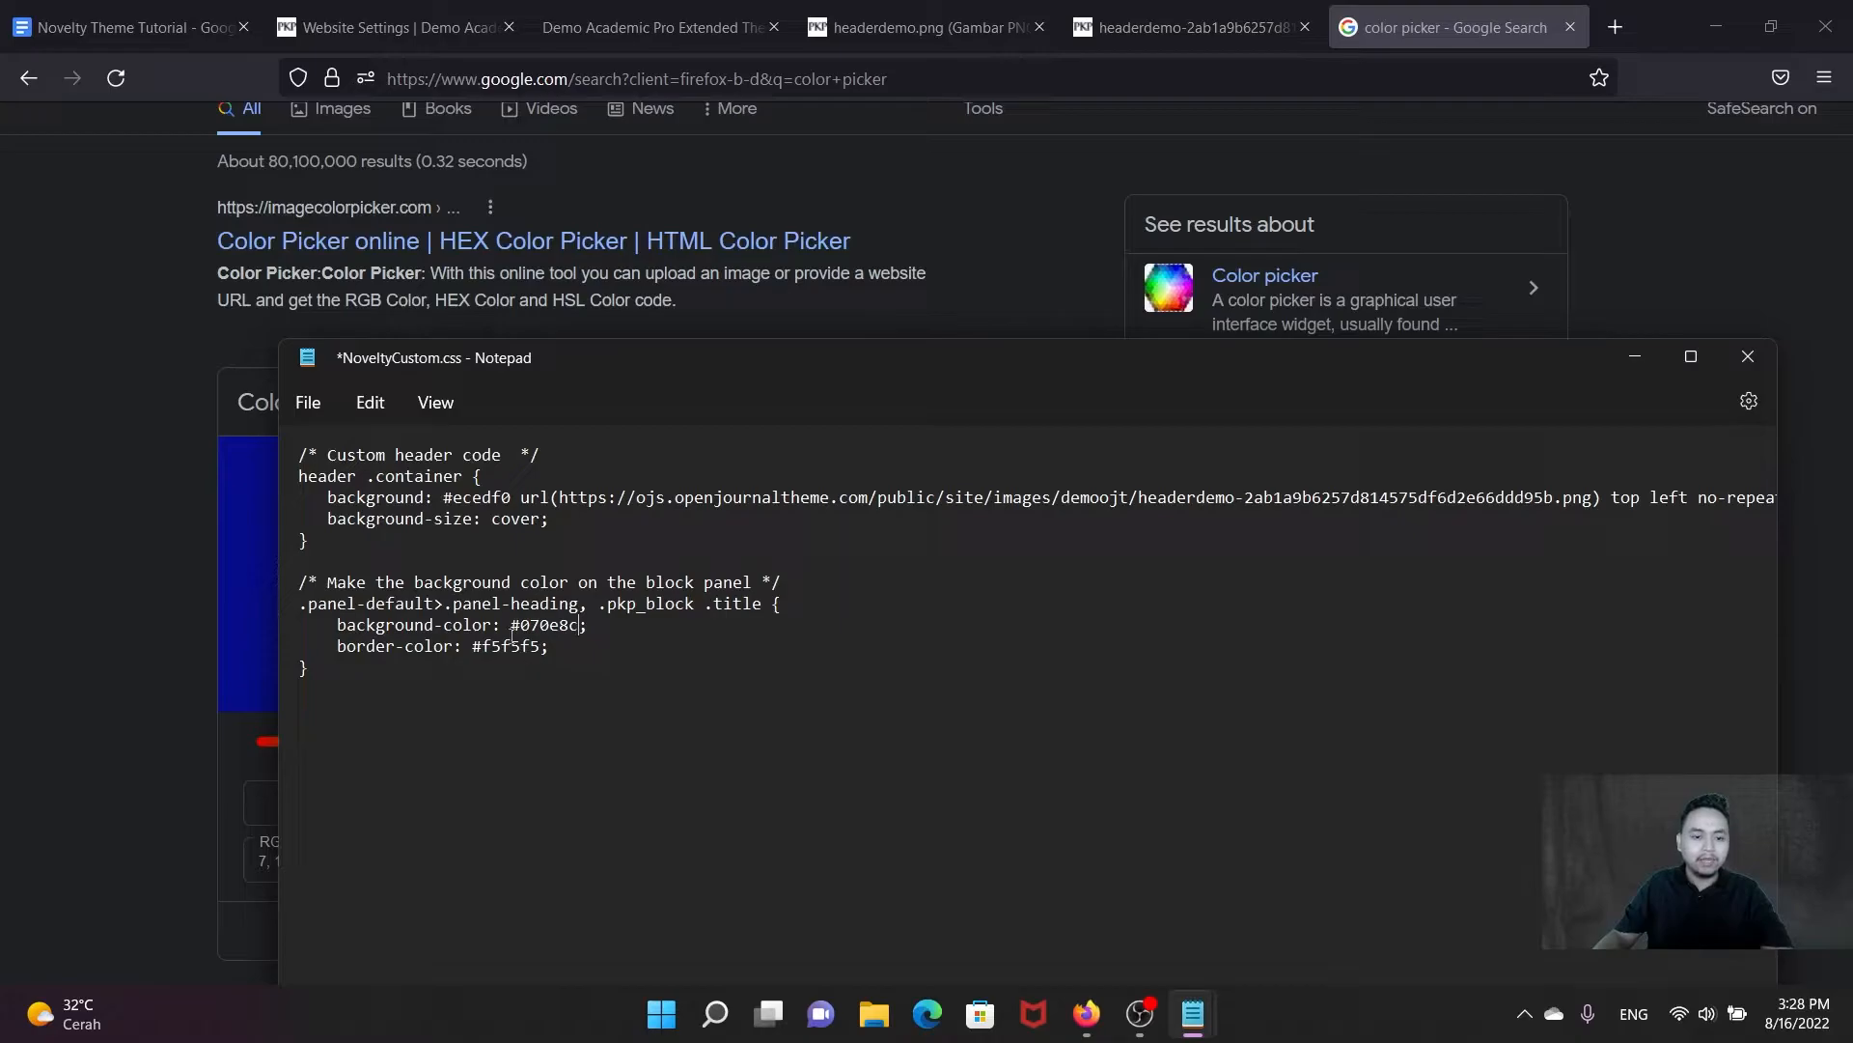
click(311, 401)
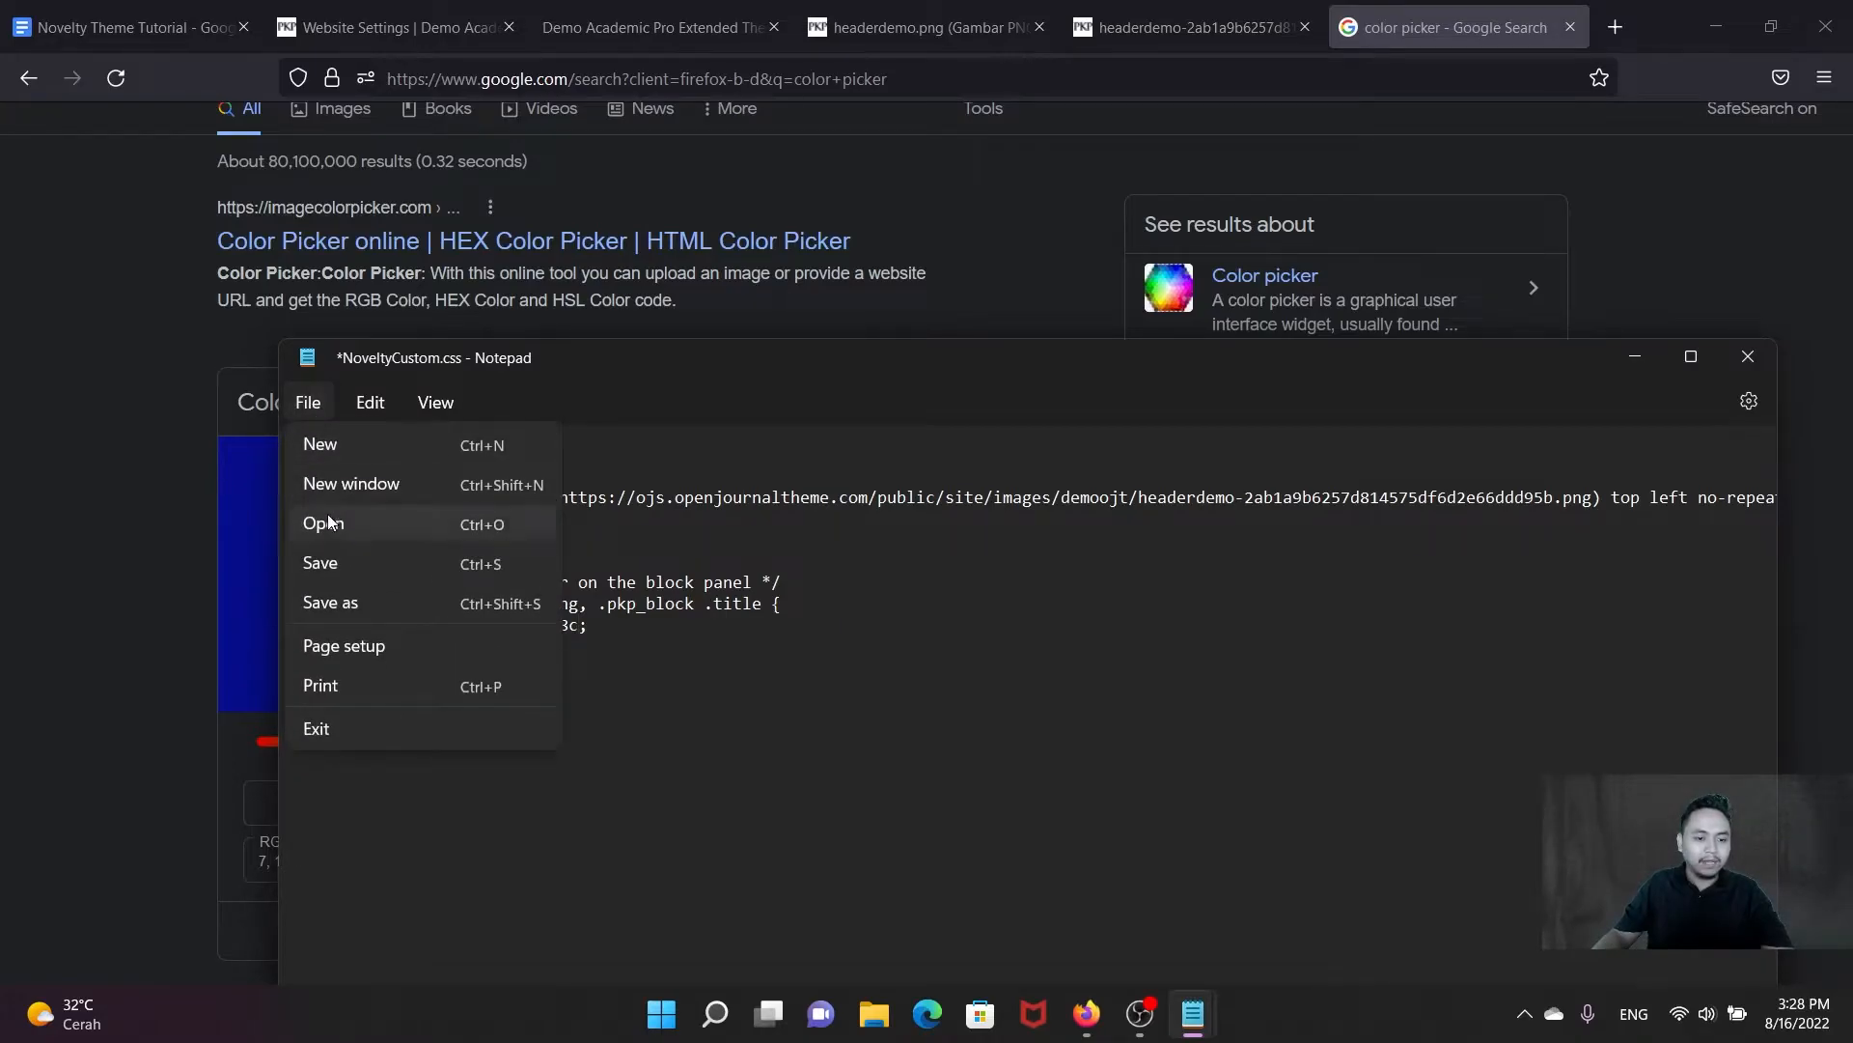
click(327, 563)
click(144, 558)
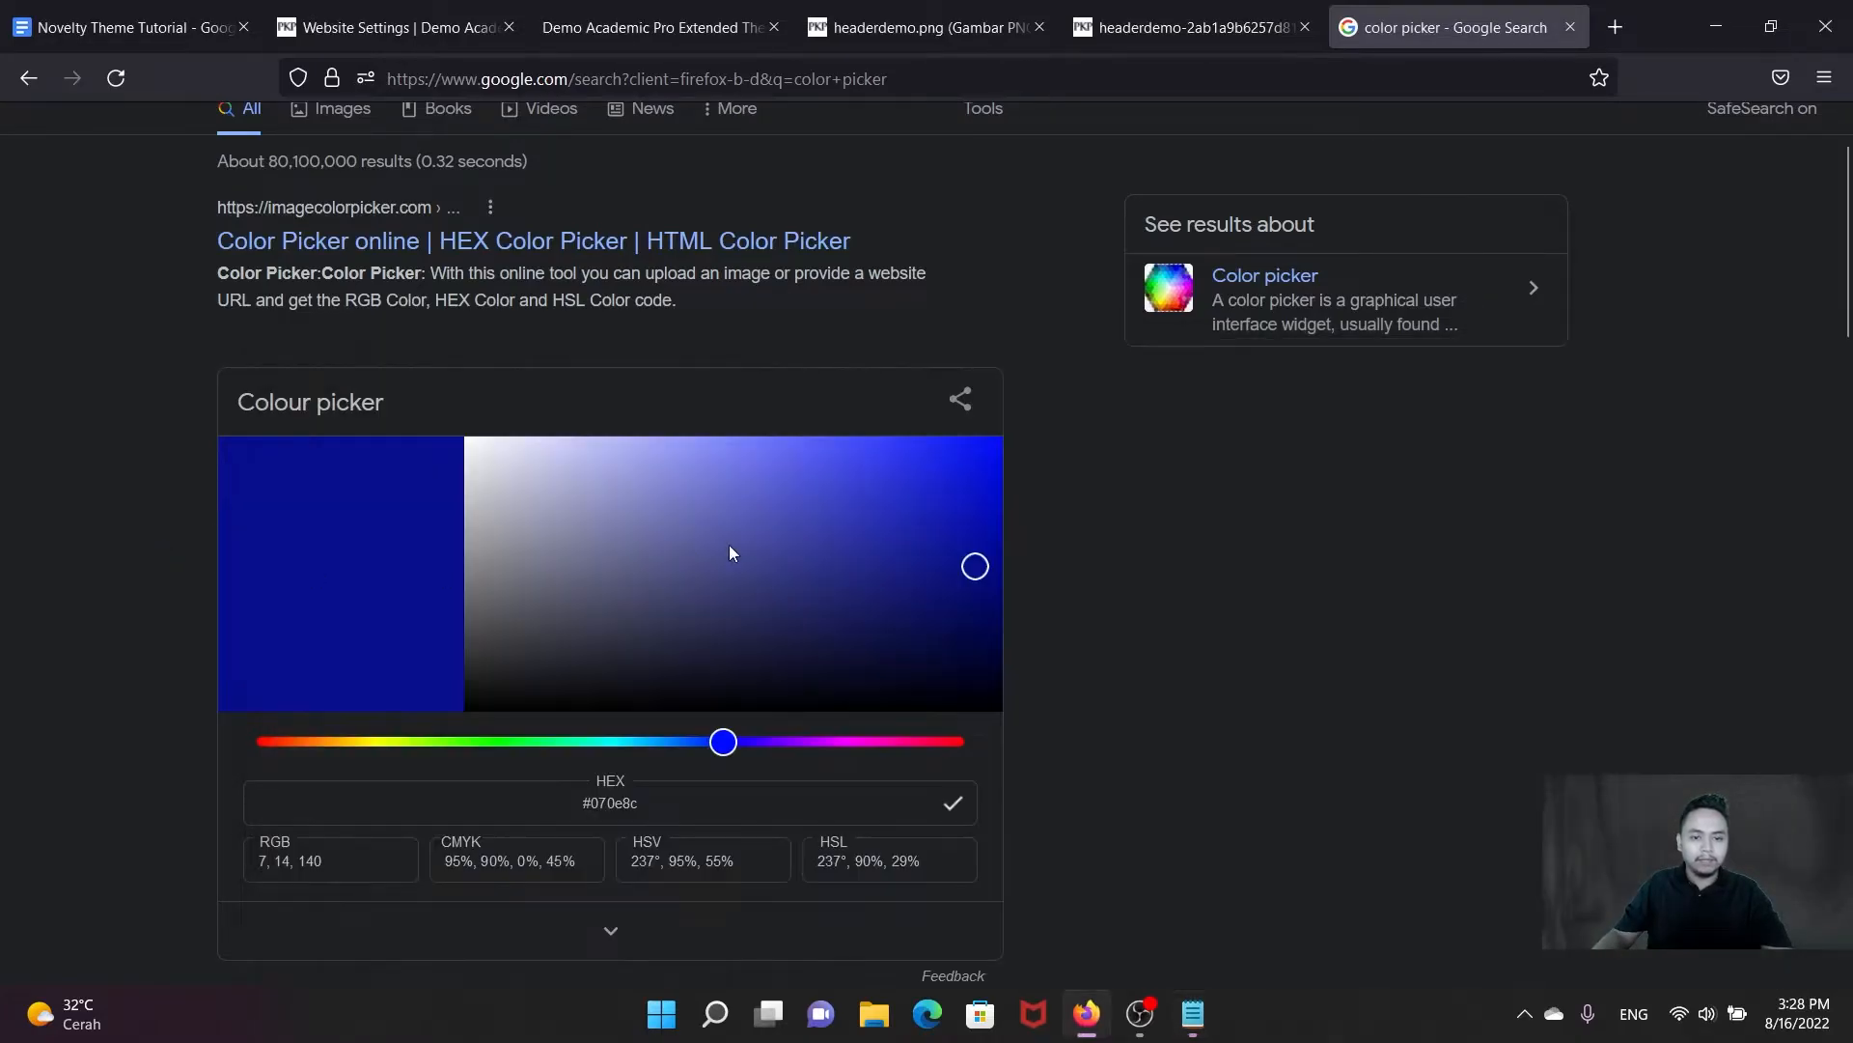
Step: Upload NoveltyCustom.css from the Desktop as the journal style sheet in the website's advanced appearance settings and save them
click(397, 35)
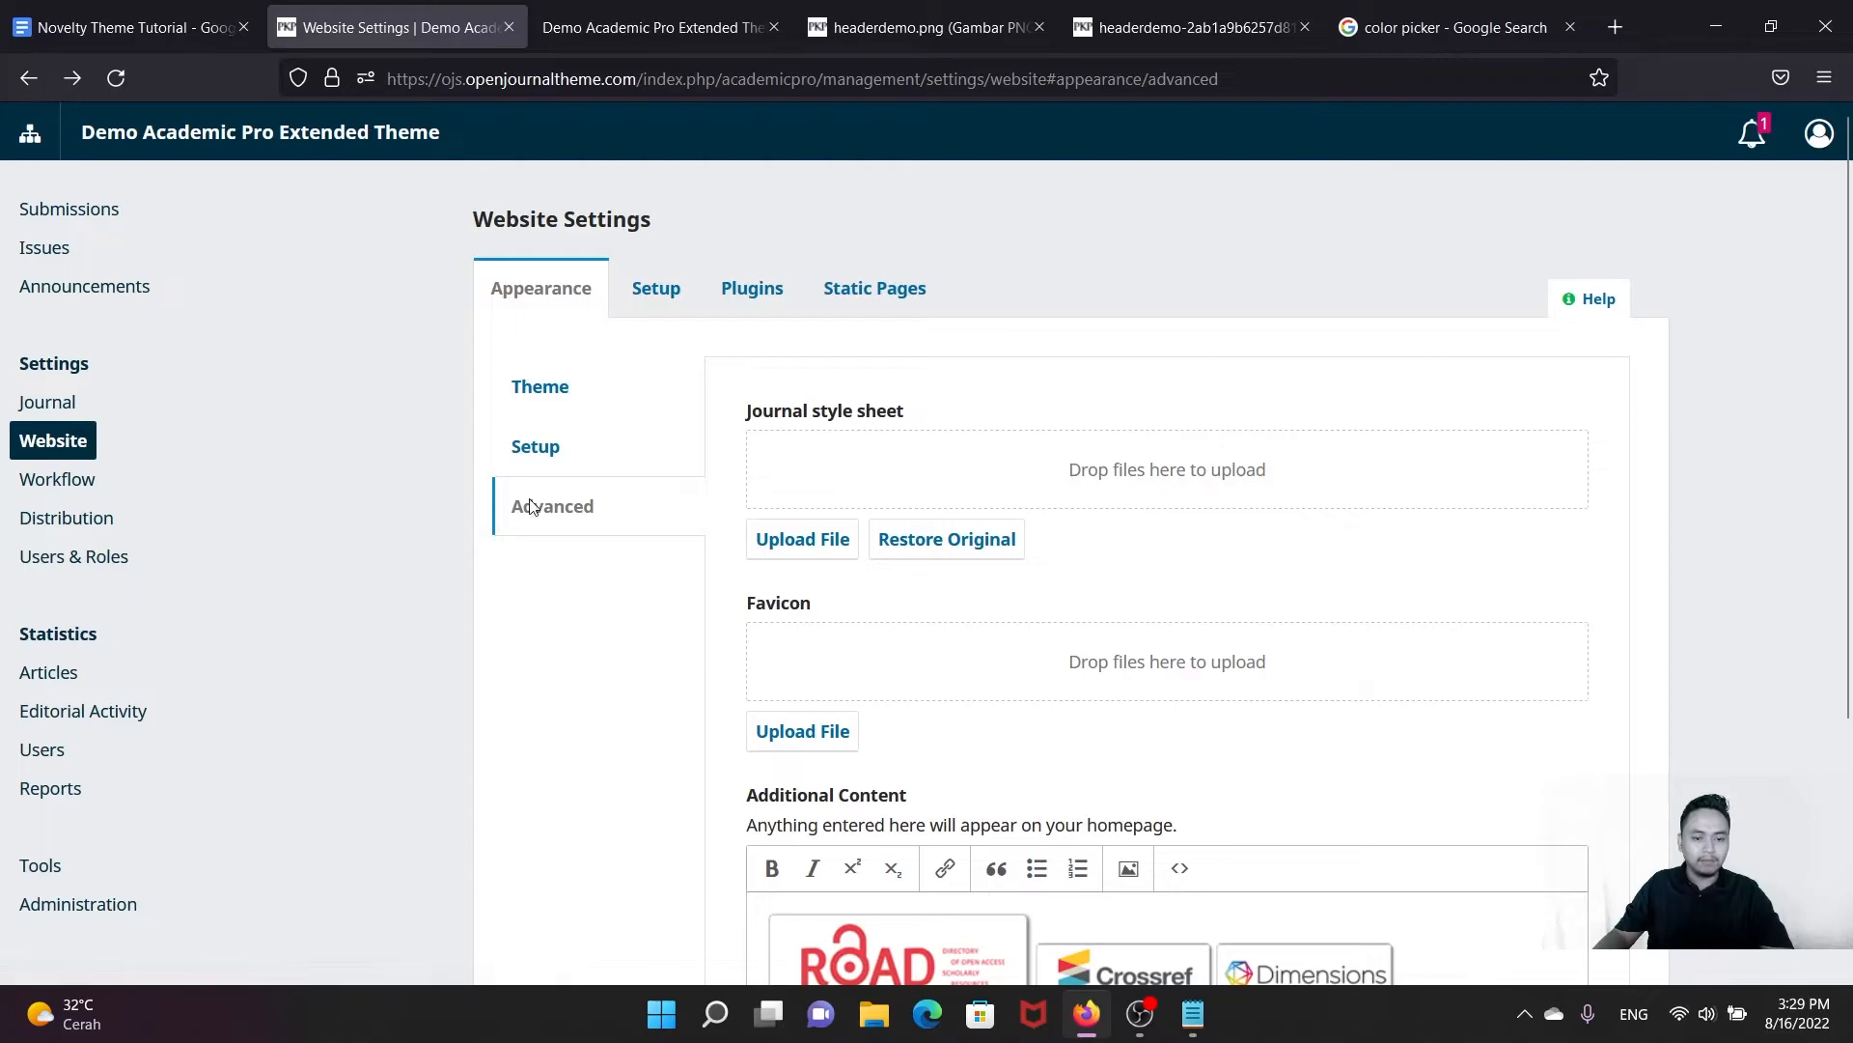
click(817, 551)
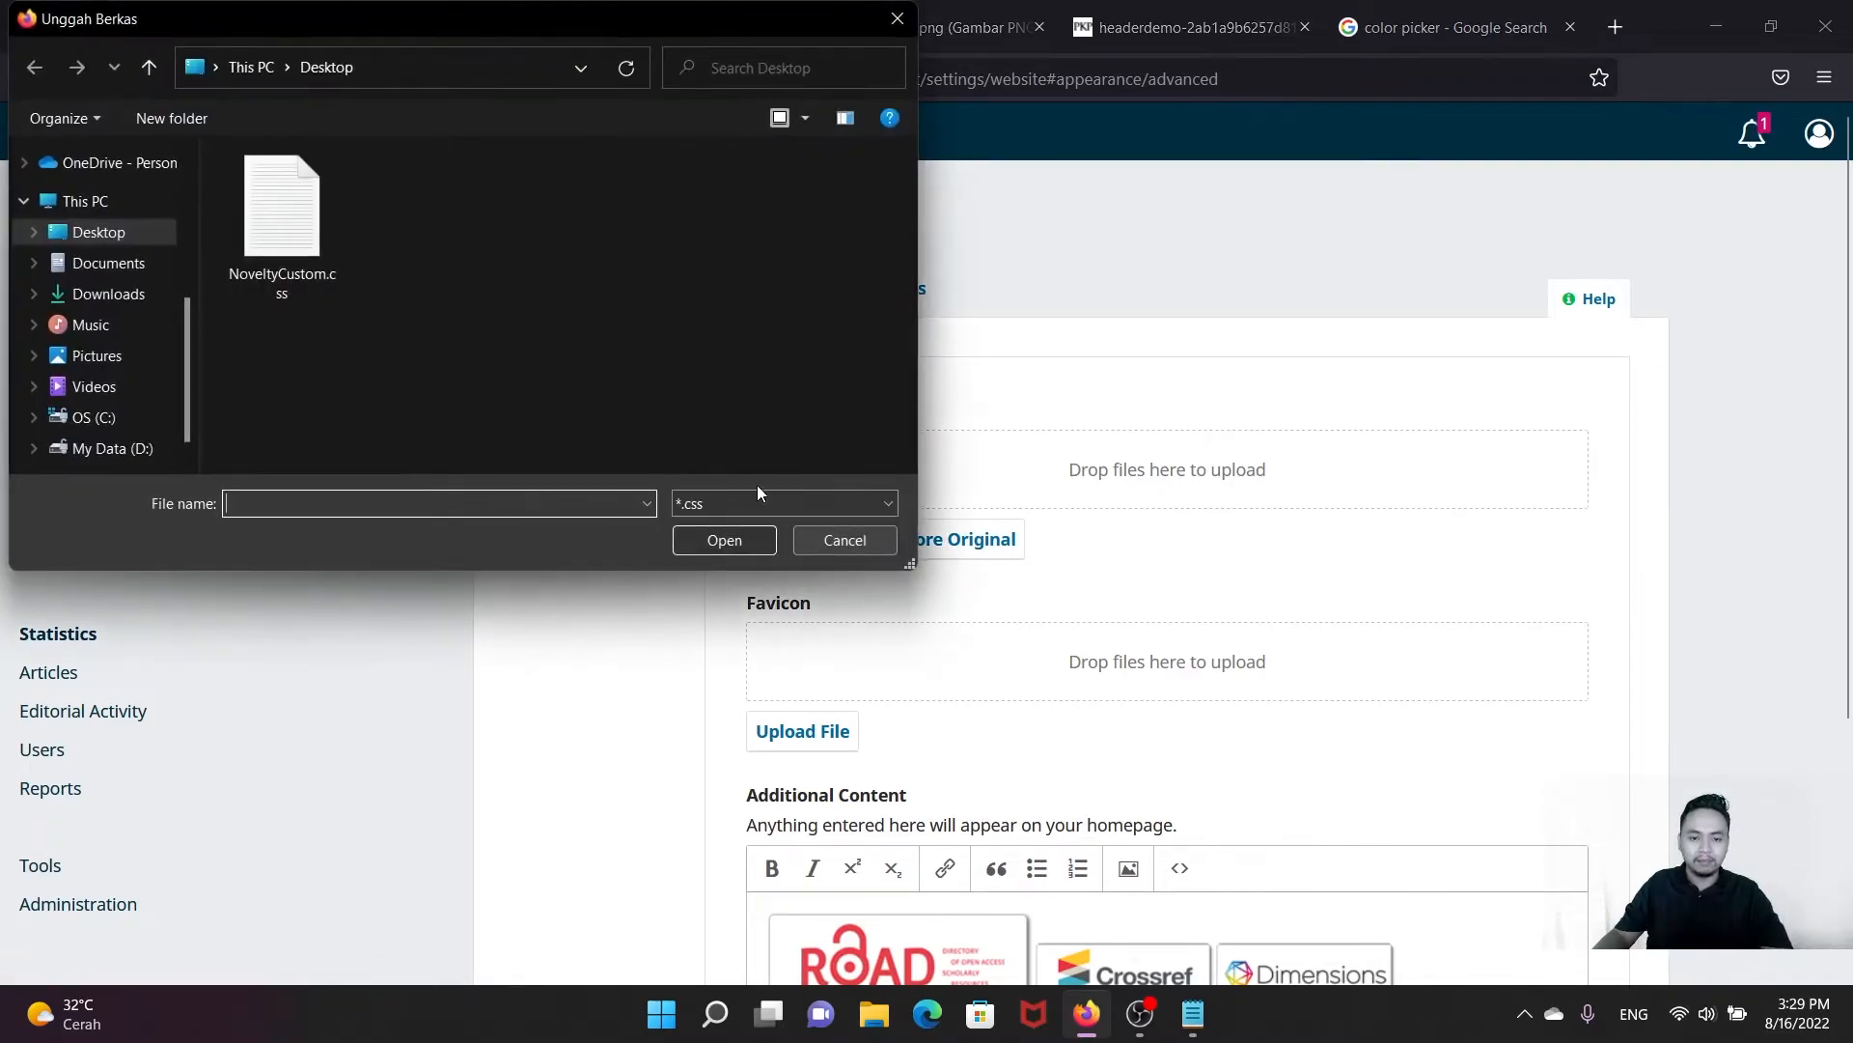
click(282, 222)
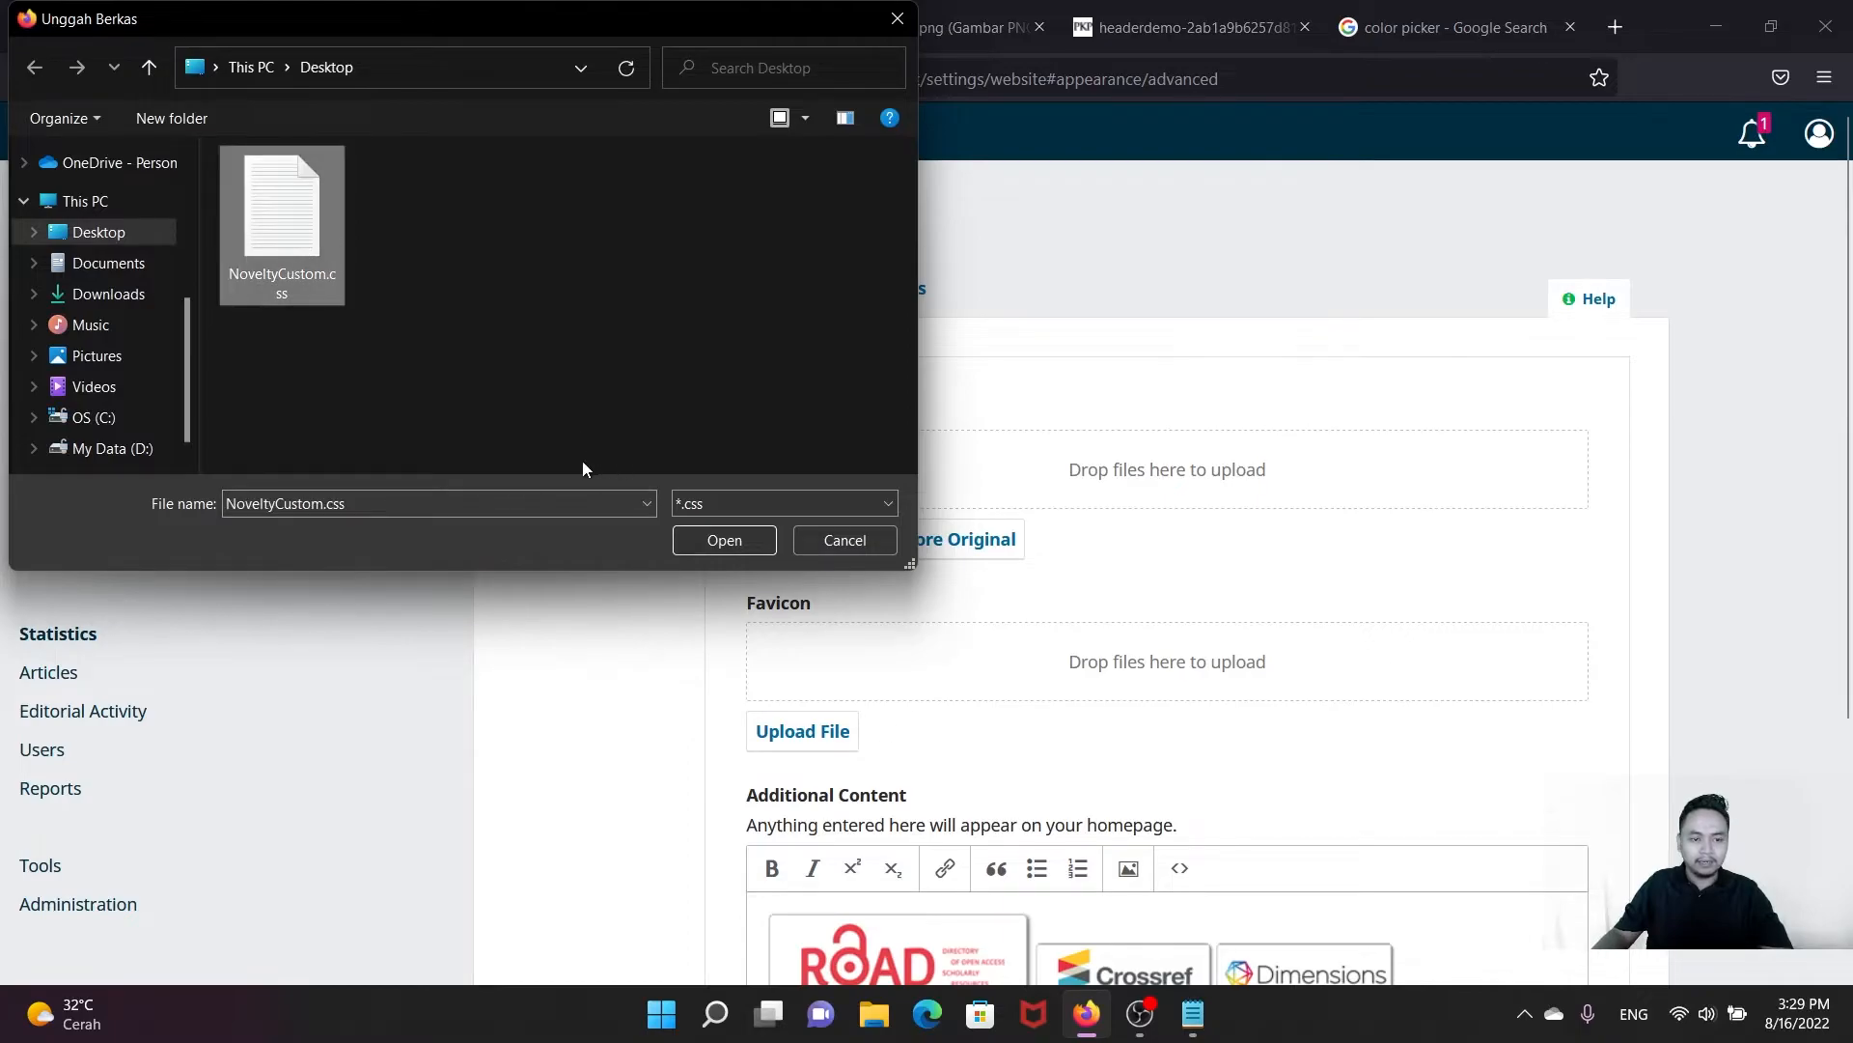
click(724, 541)
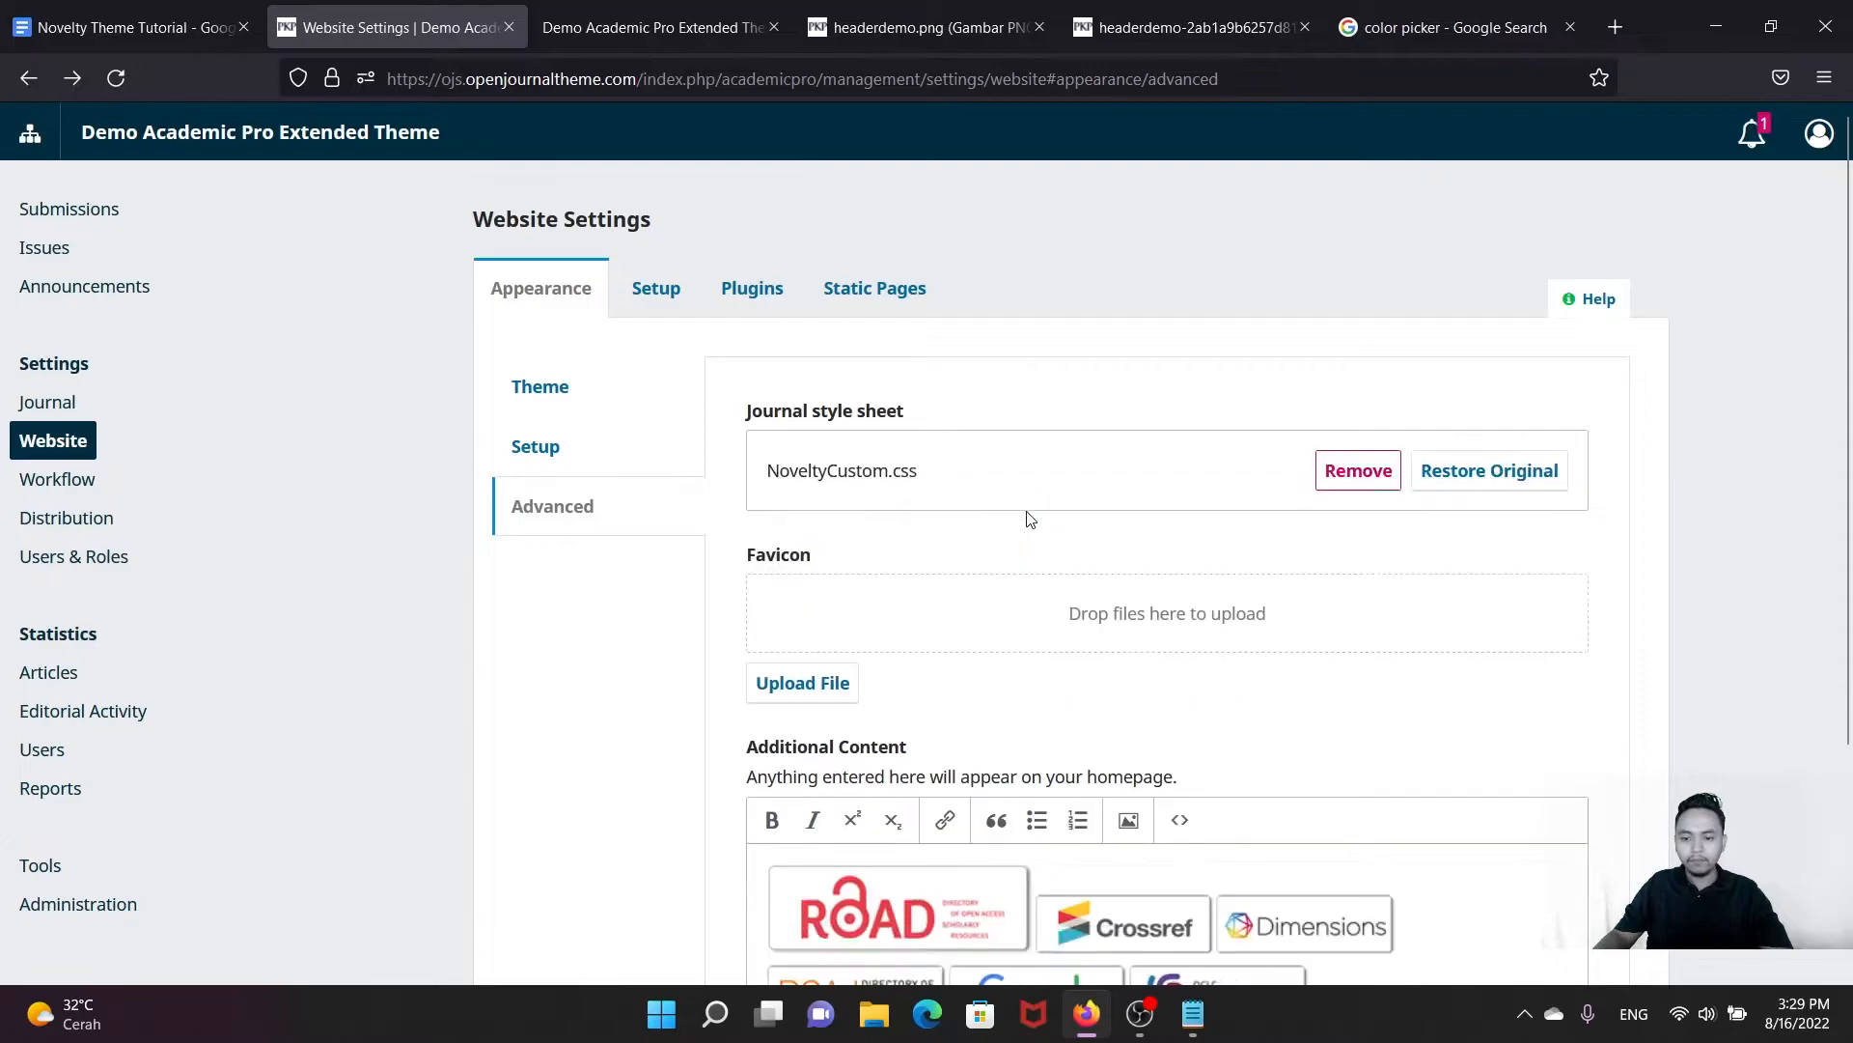
scroll(1344, 576, down, 4)
click(1597, 868)
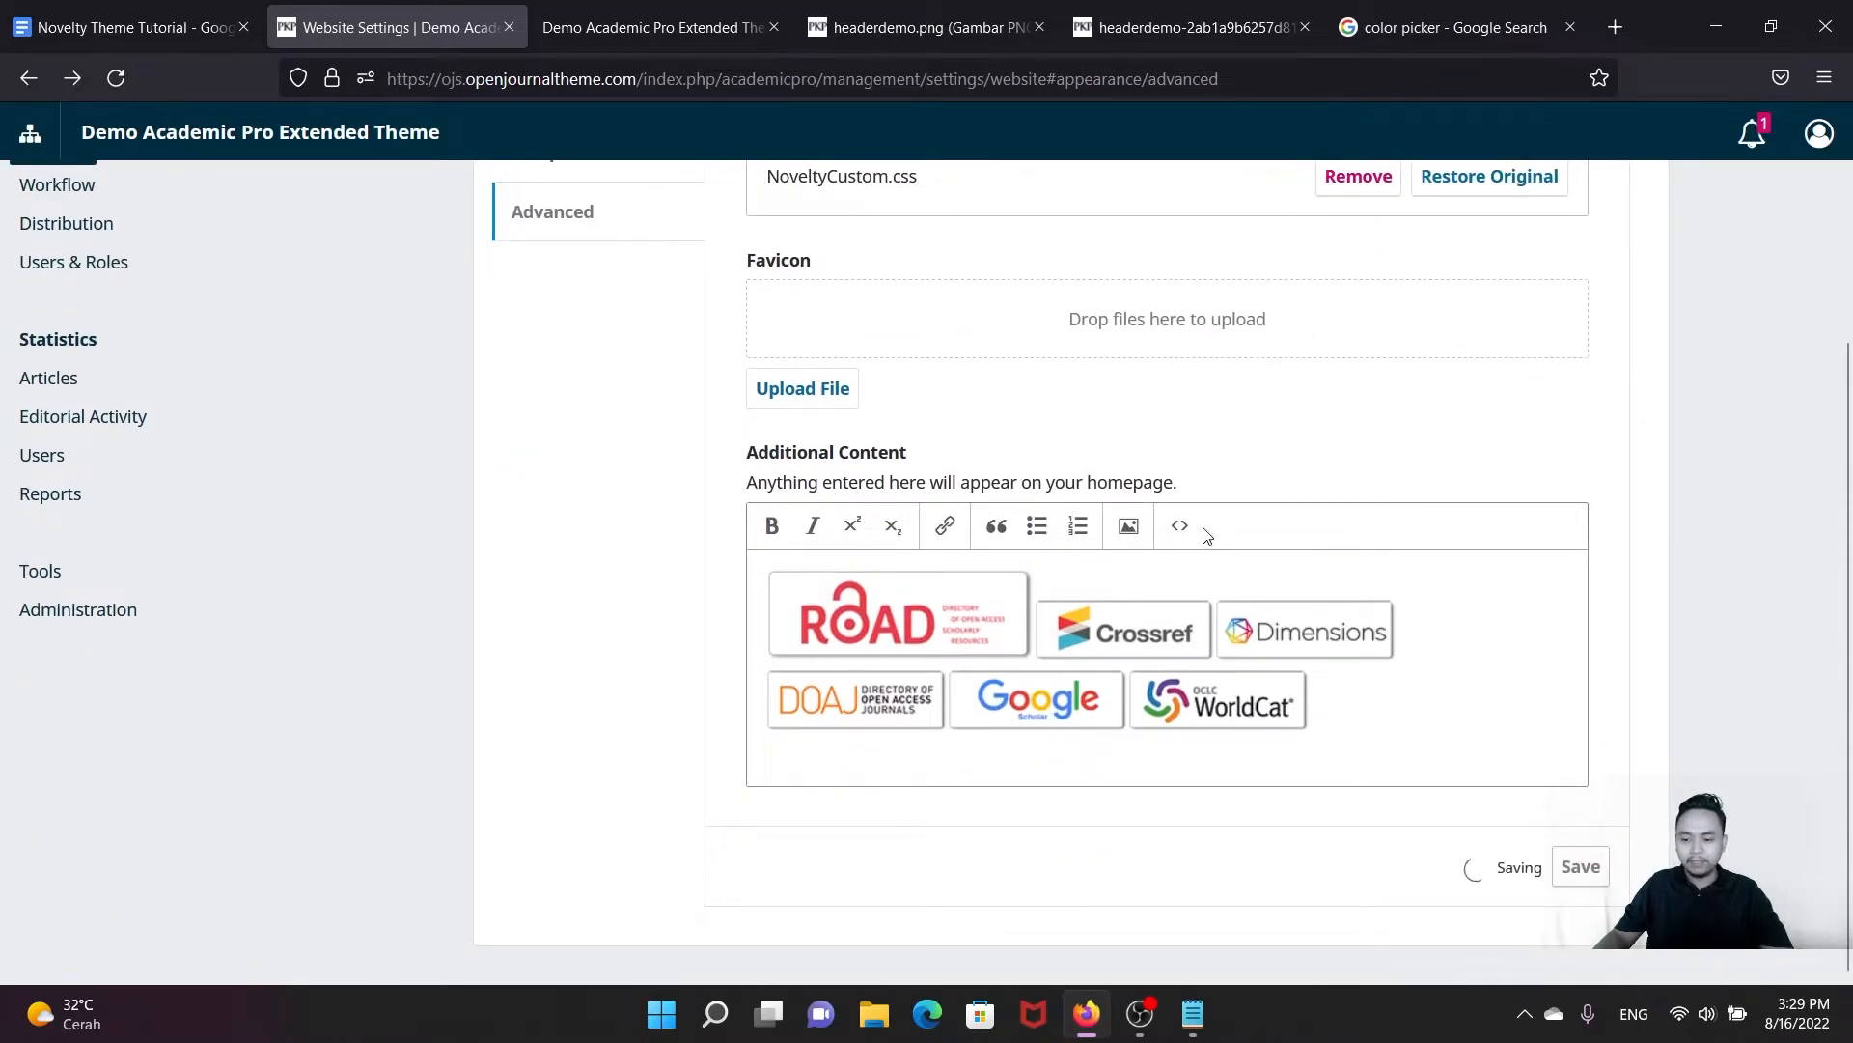
Step: Reload the journal homepage and examine the block panels' heading backgrounds and title text, including the Journal Issue title
click(653, 27)
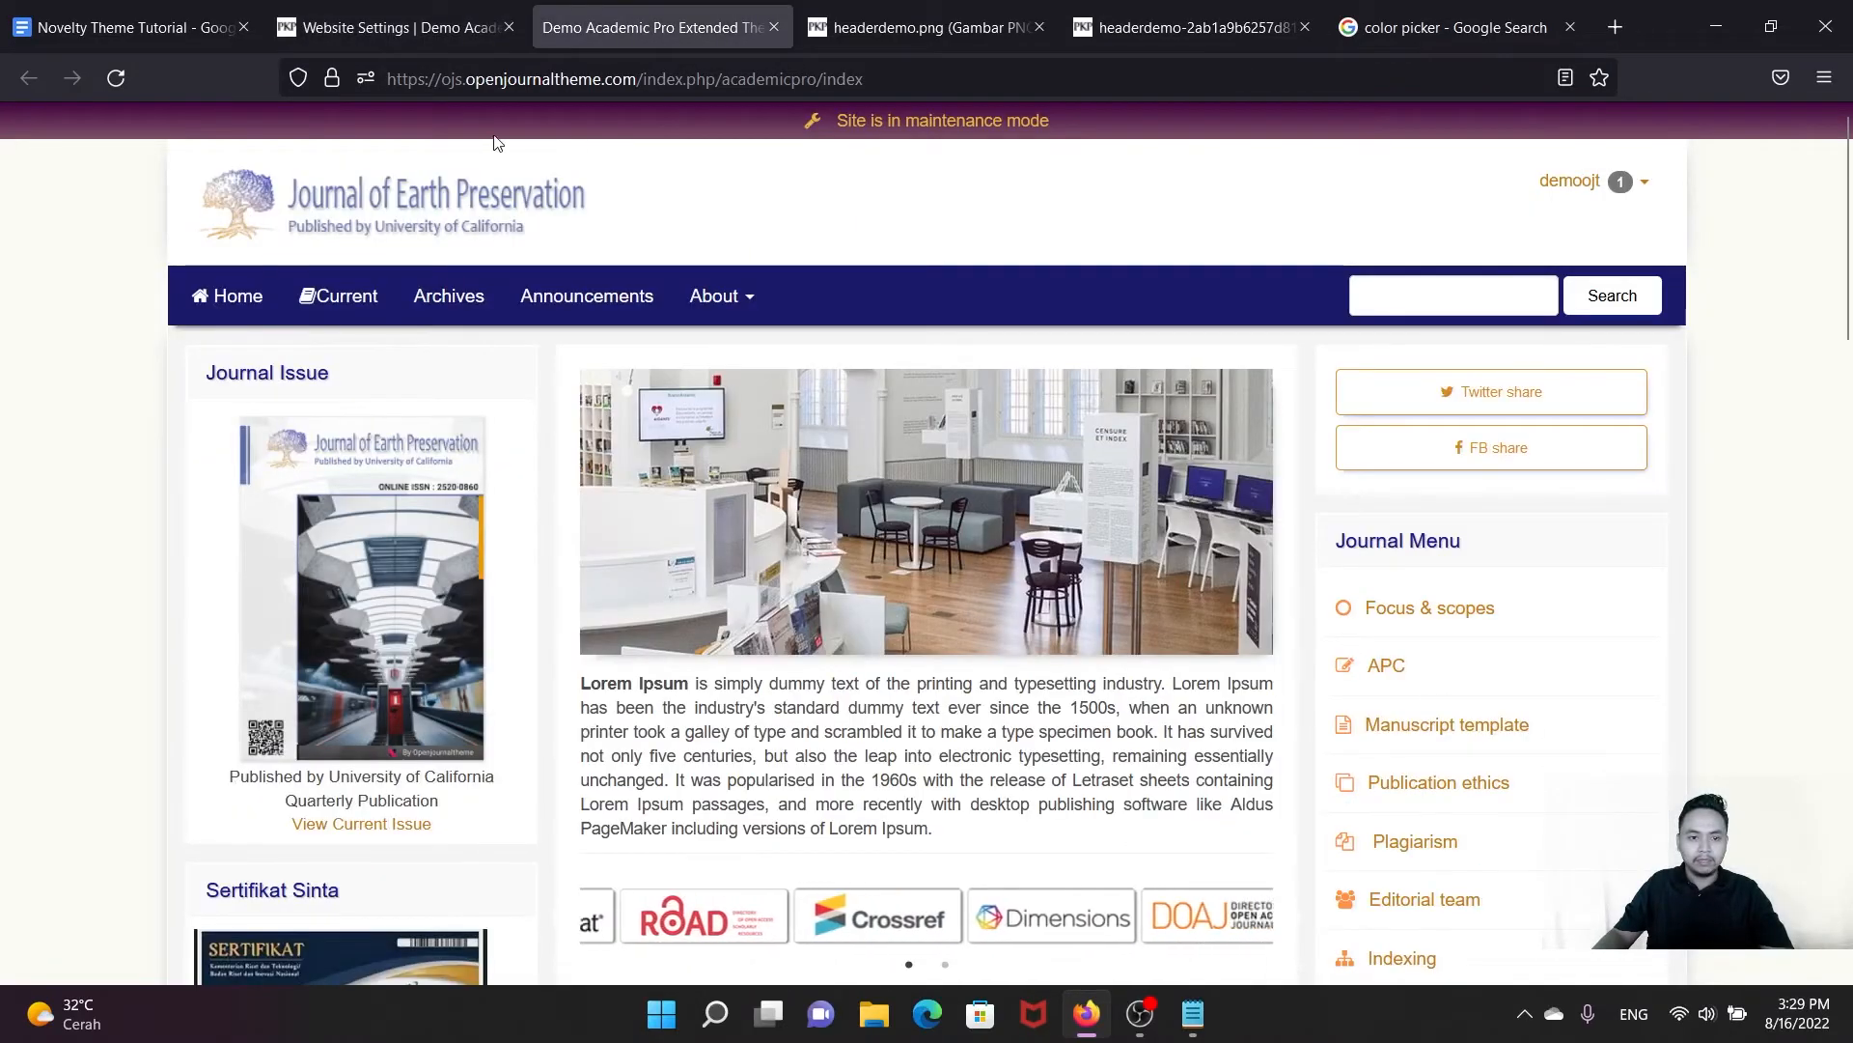
click(117, 78)
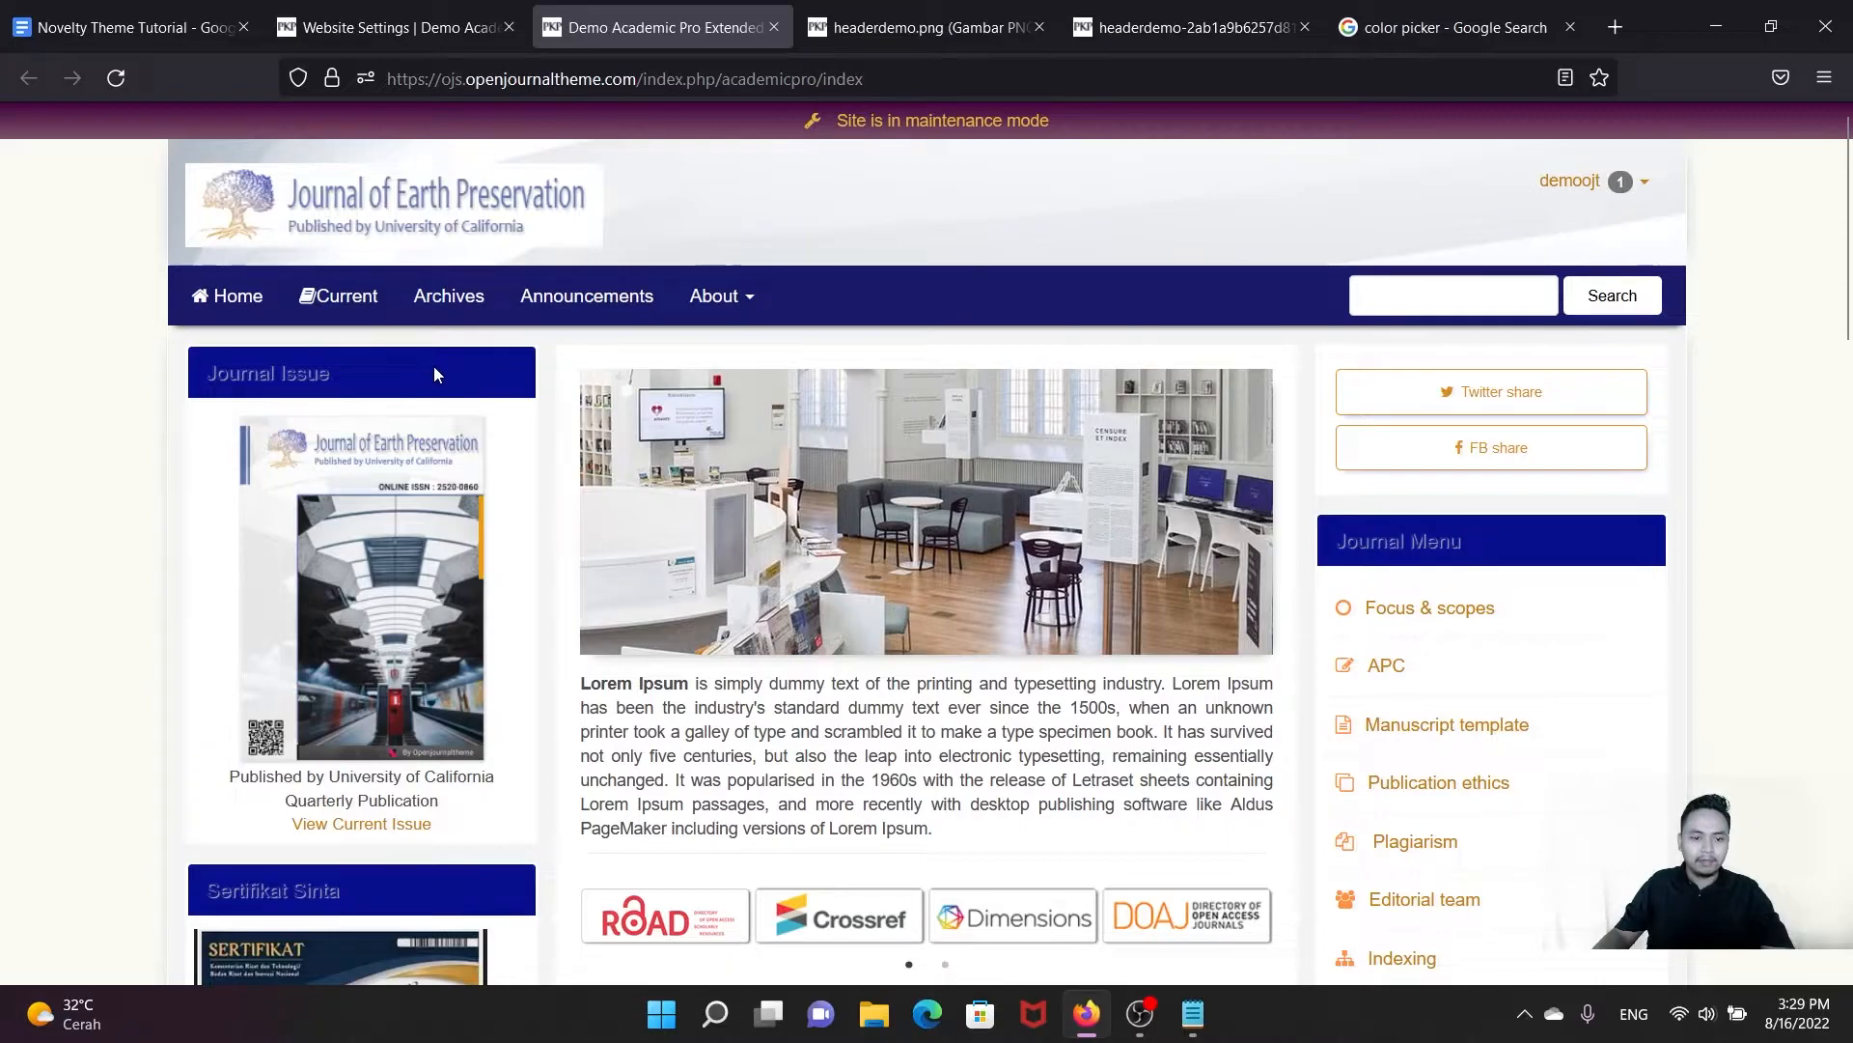
scroll(1466, 567, down, 2)
scroll(832, 511, up, 2)
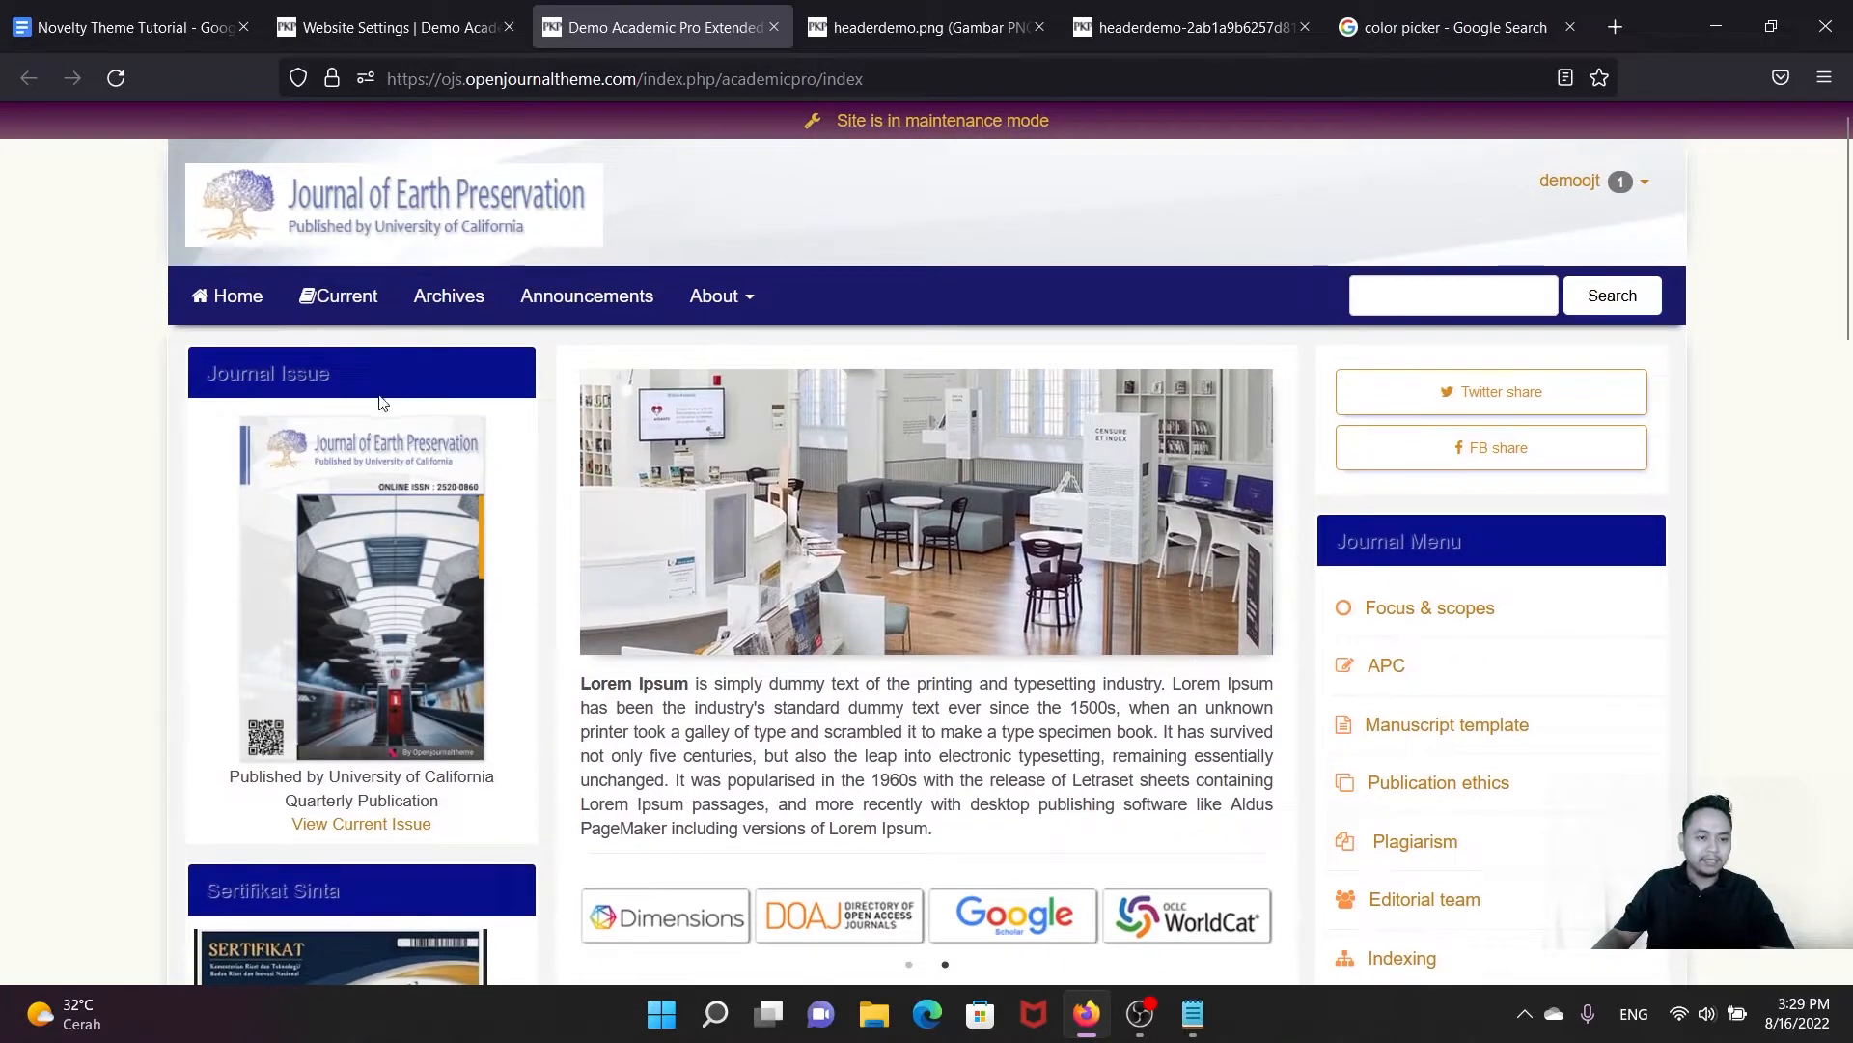
drag(361, 375, 204, 384)
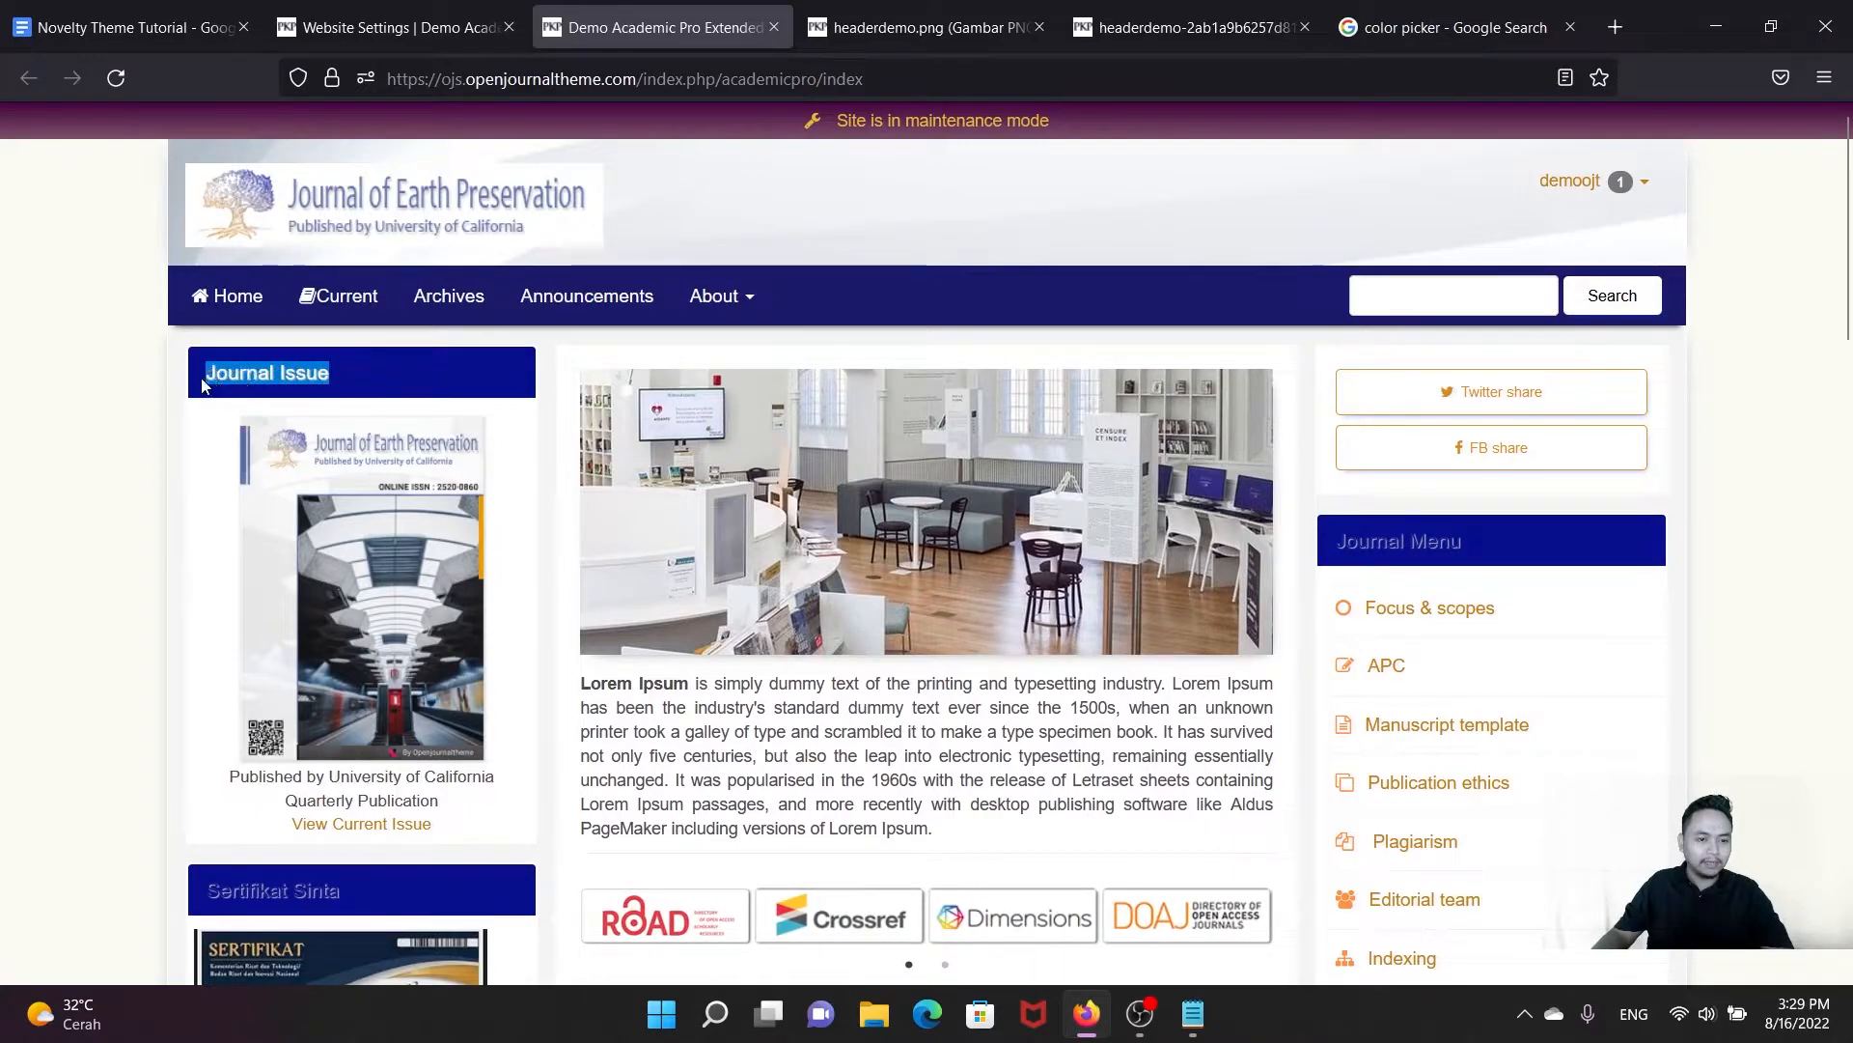
click(55, 415)
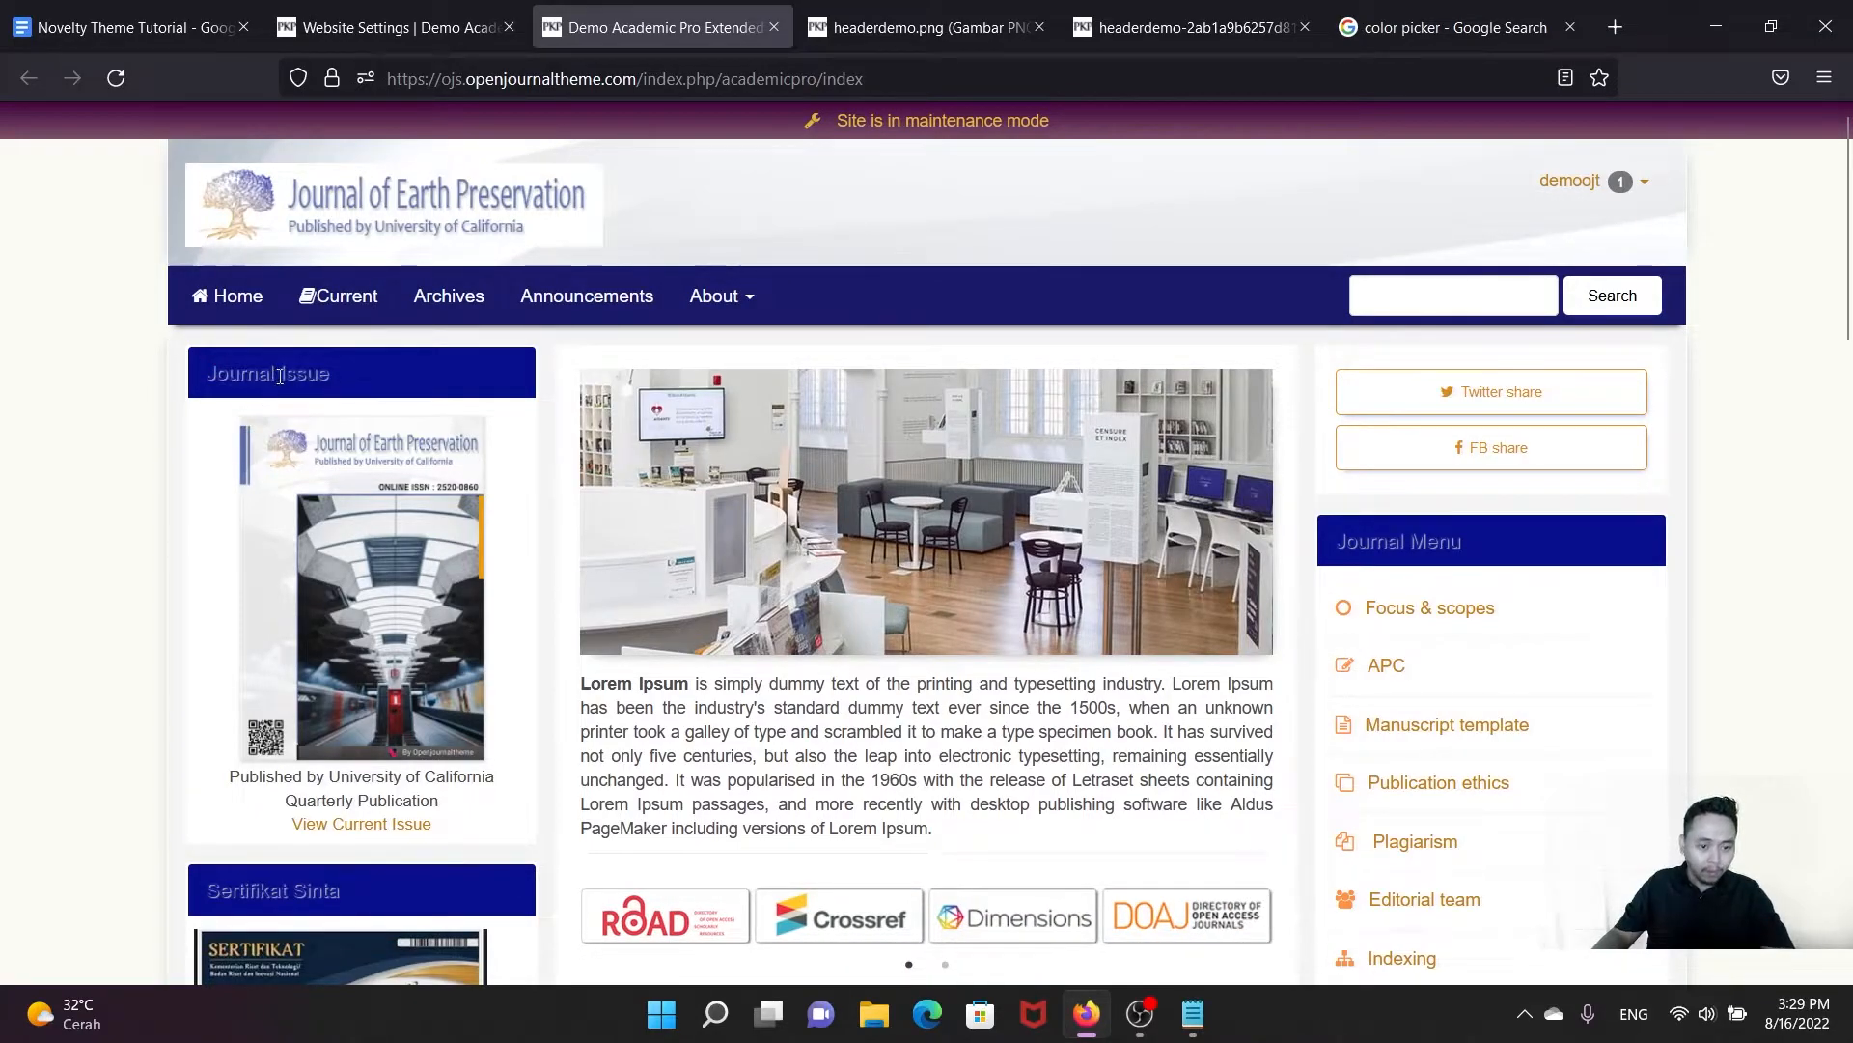
drag(337, 376, 206, 378)
click(95, 436)
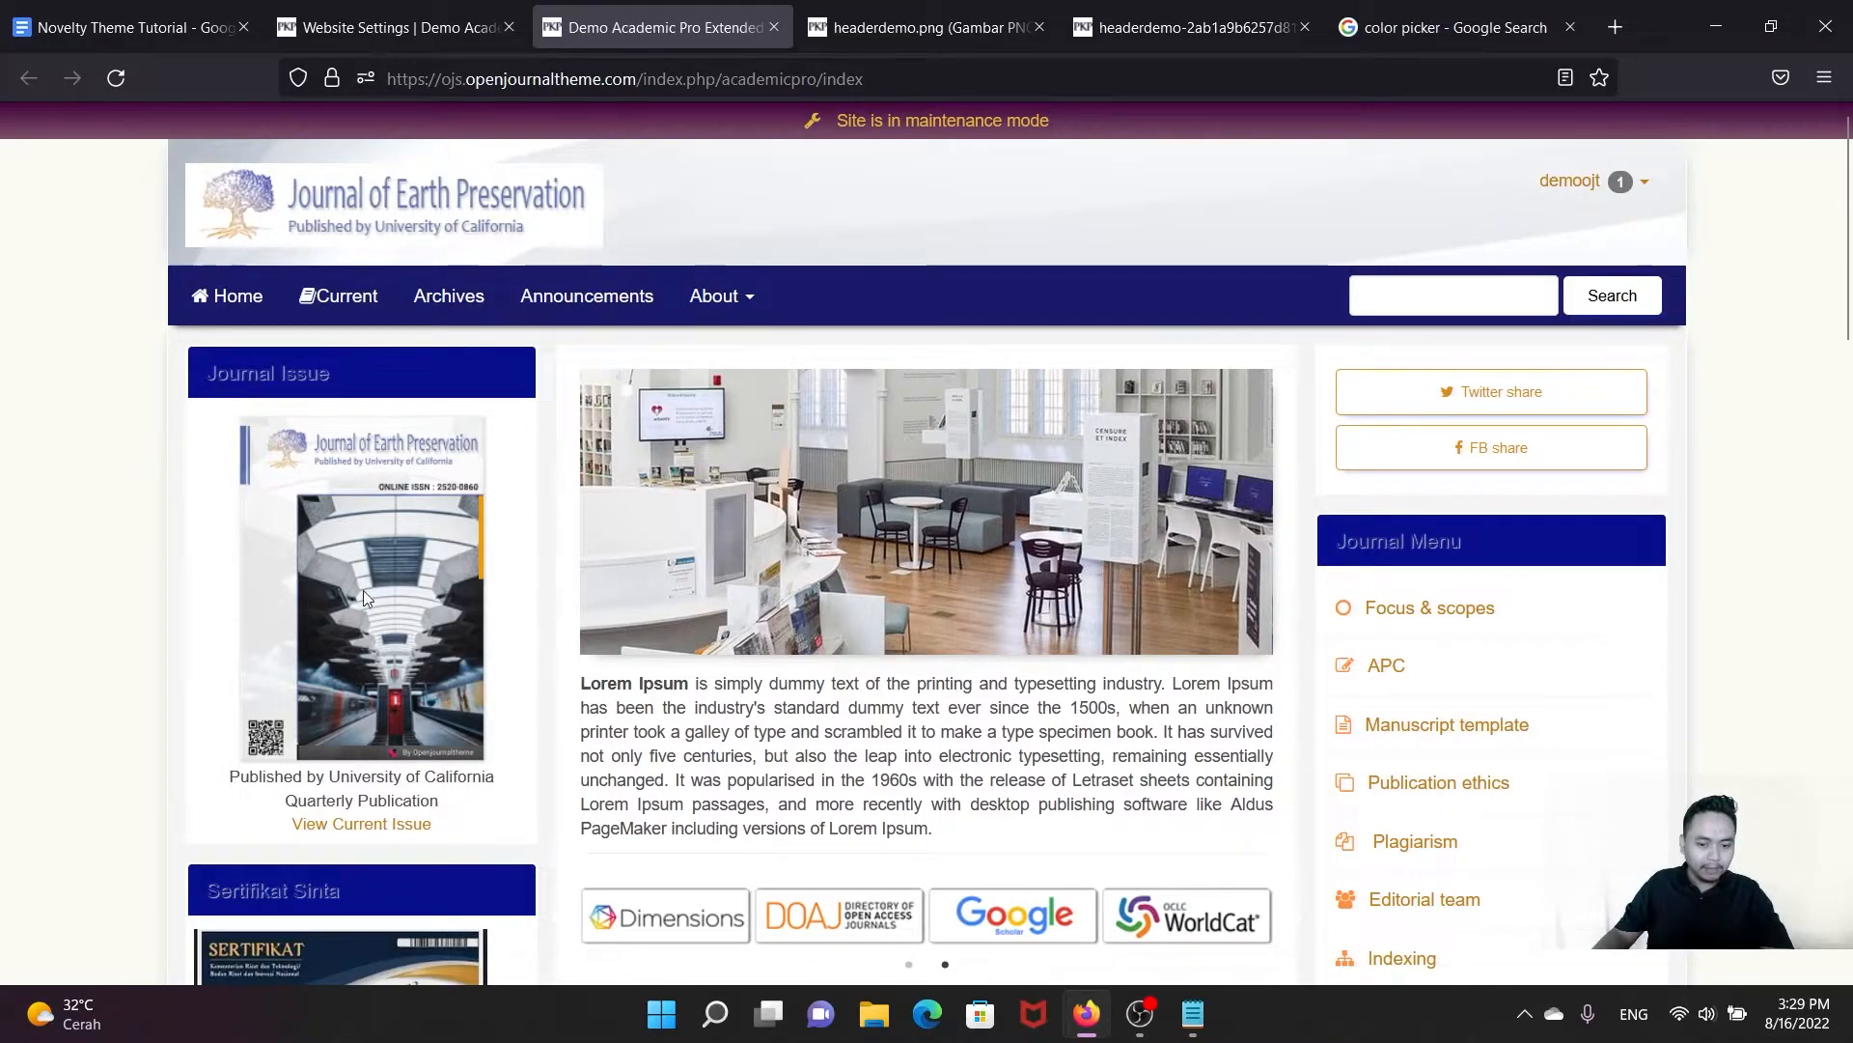
scroll(385, 608, down, 3)
scroll(385, 616, down, 1)
scroll(384, 616, up, 5)
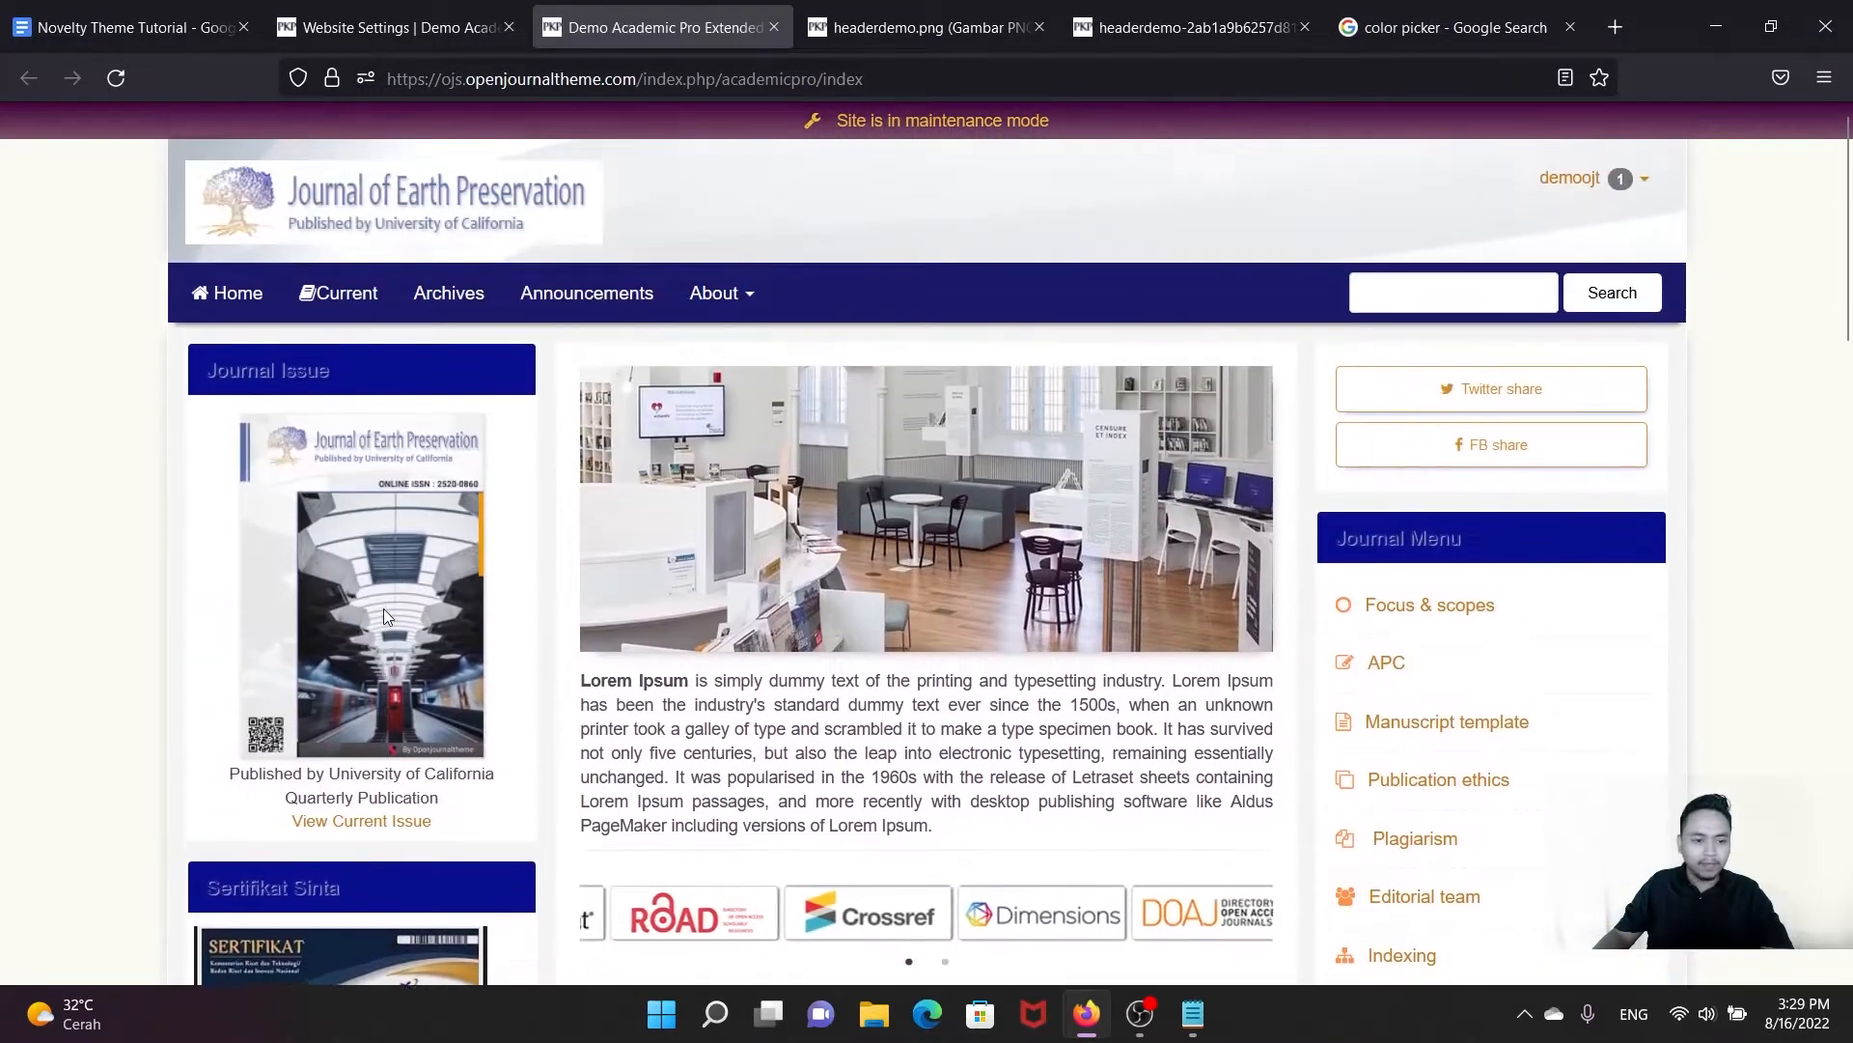
Step: Inspect the Journal Issue block title in the browser's developer tools and locate the style rule that sets its text color
drag(340, 373, 201, 374)
click(89, 441)
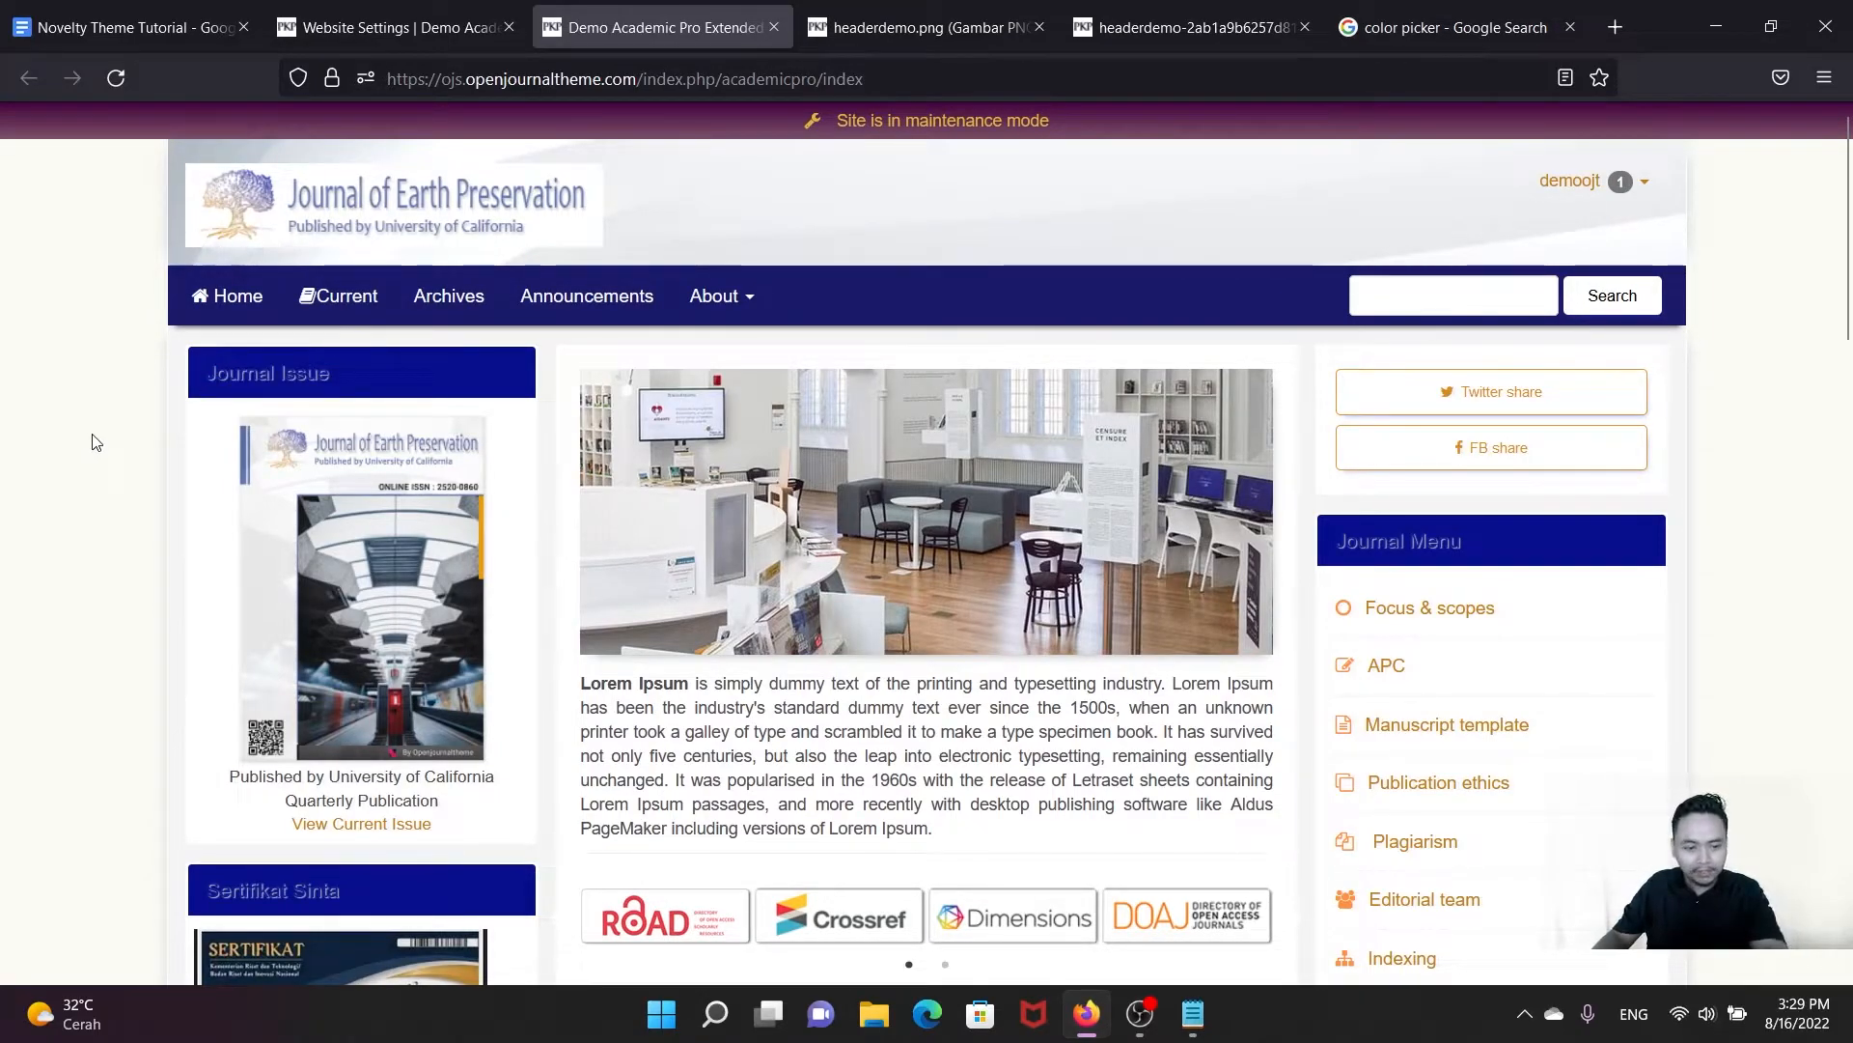
key(F12)
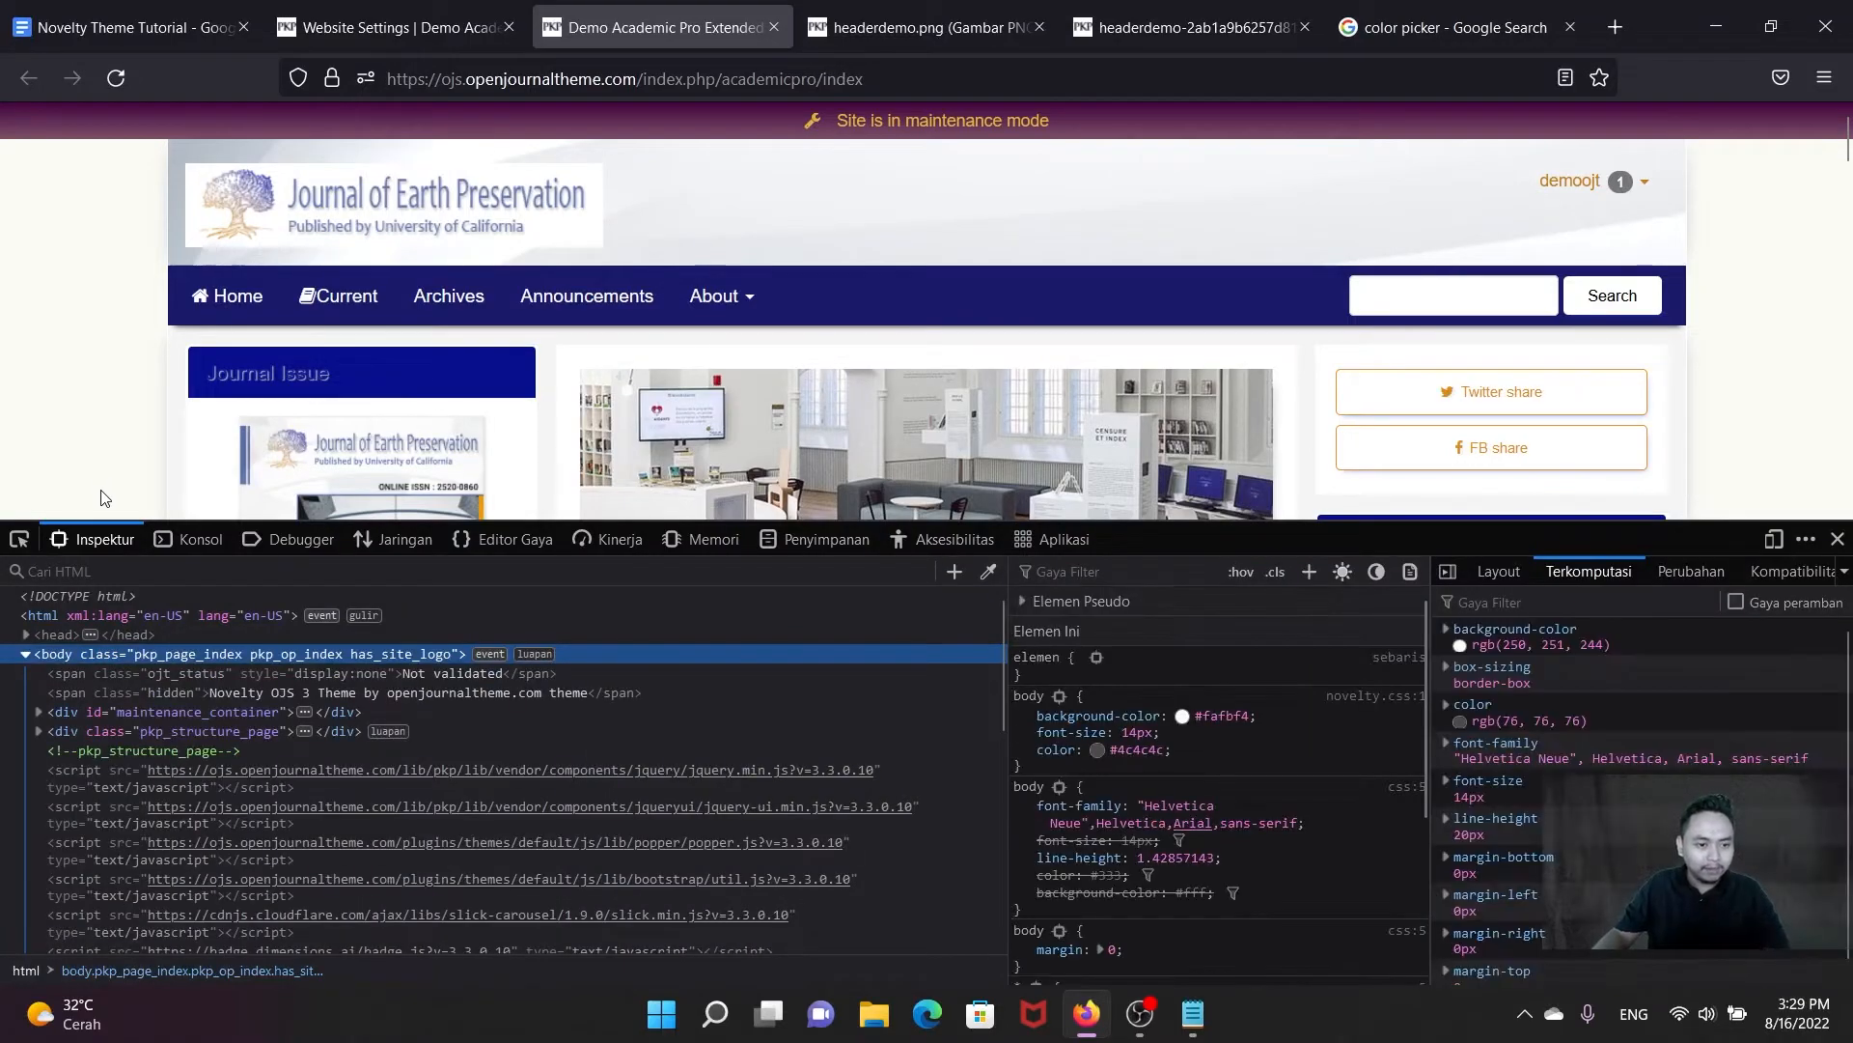
drag(1235, 524, 676, 703)
click(21, 719)
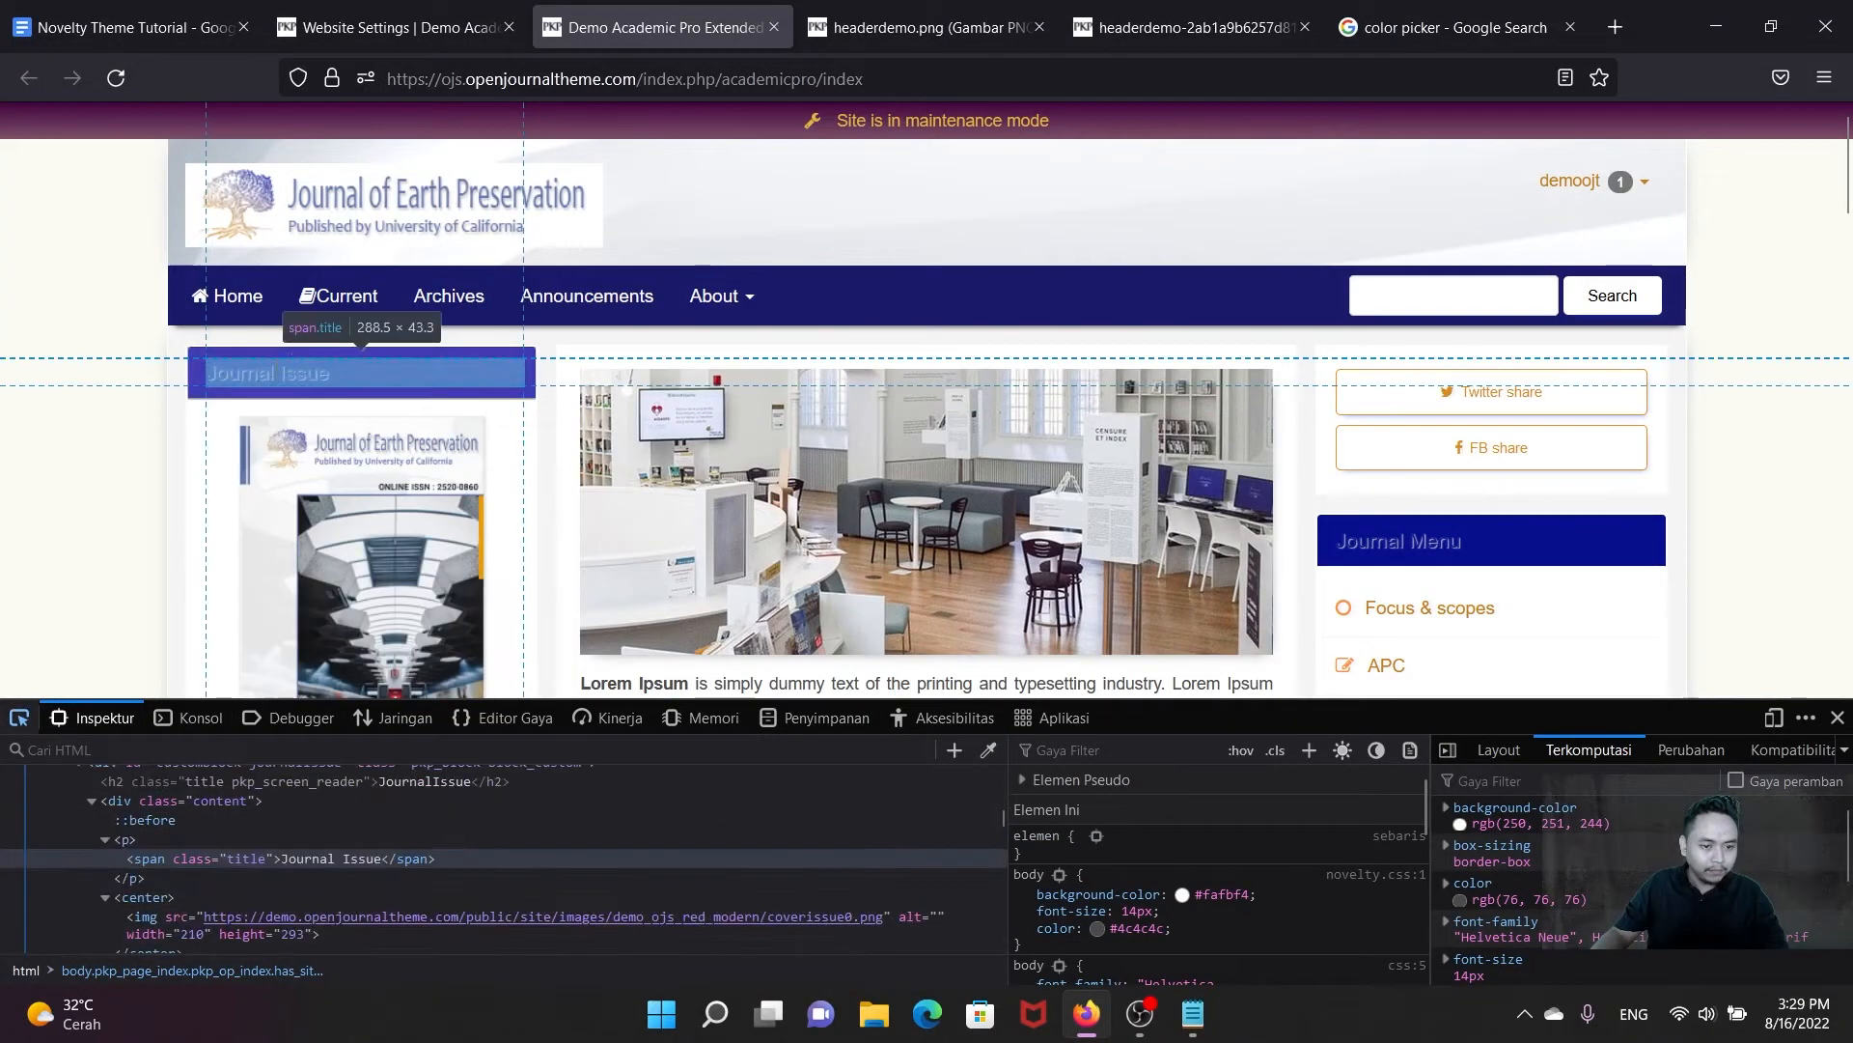
click(280, 375)
scroll(1183, 885, down, 3)
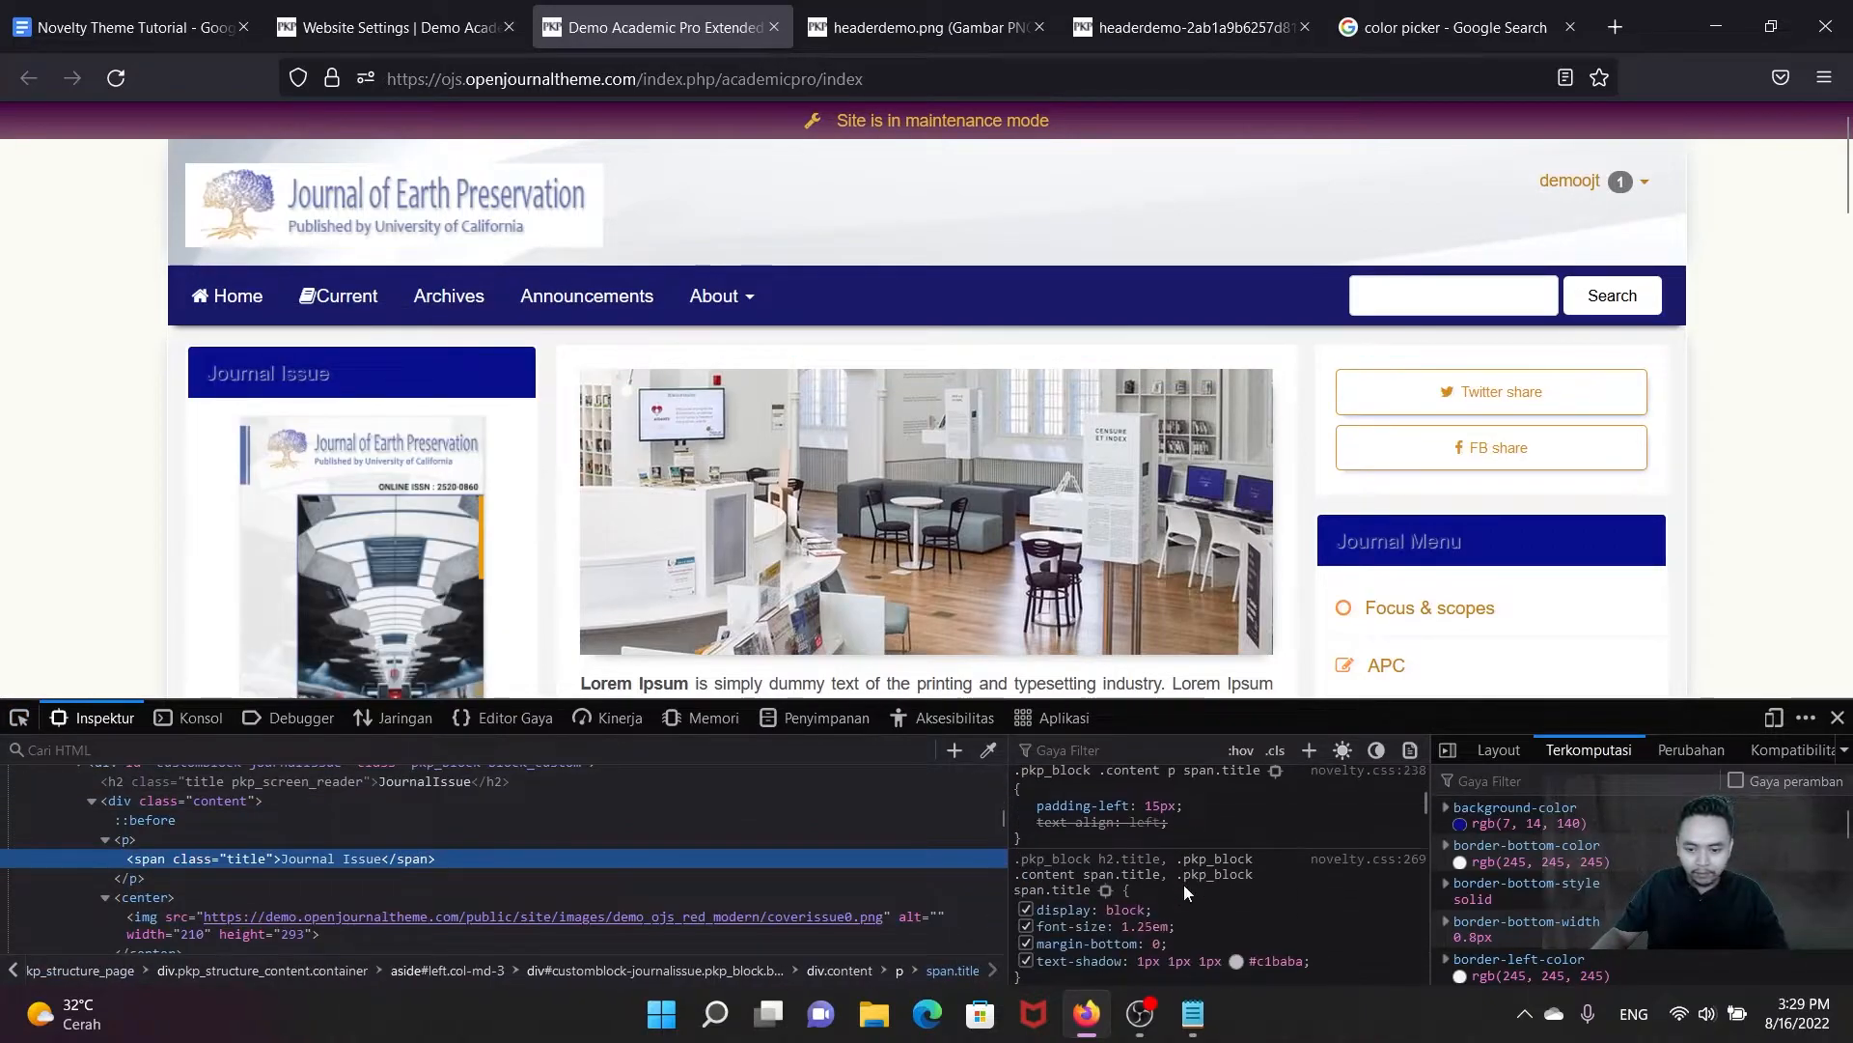
scroll(1189, 886, down, 1)
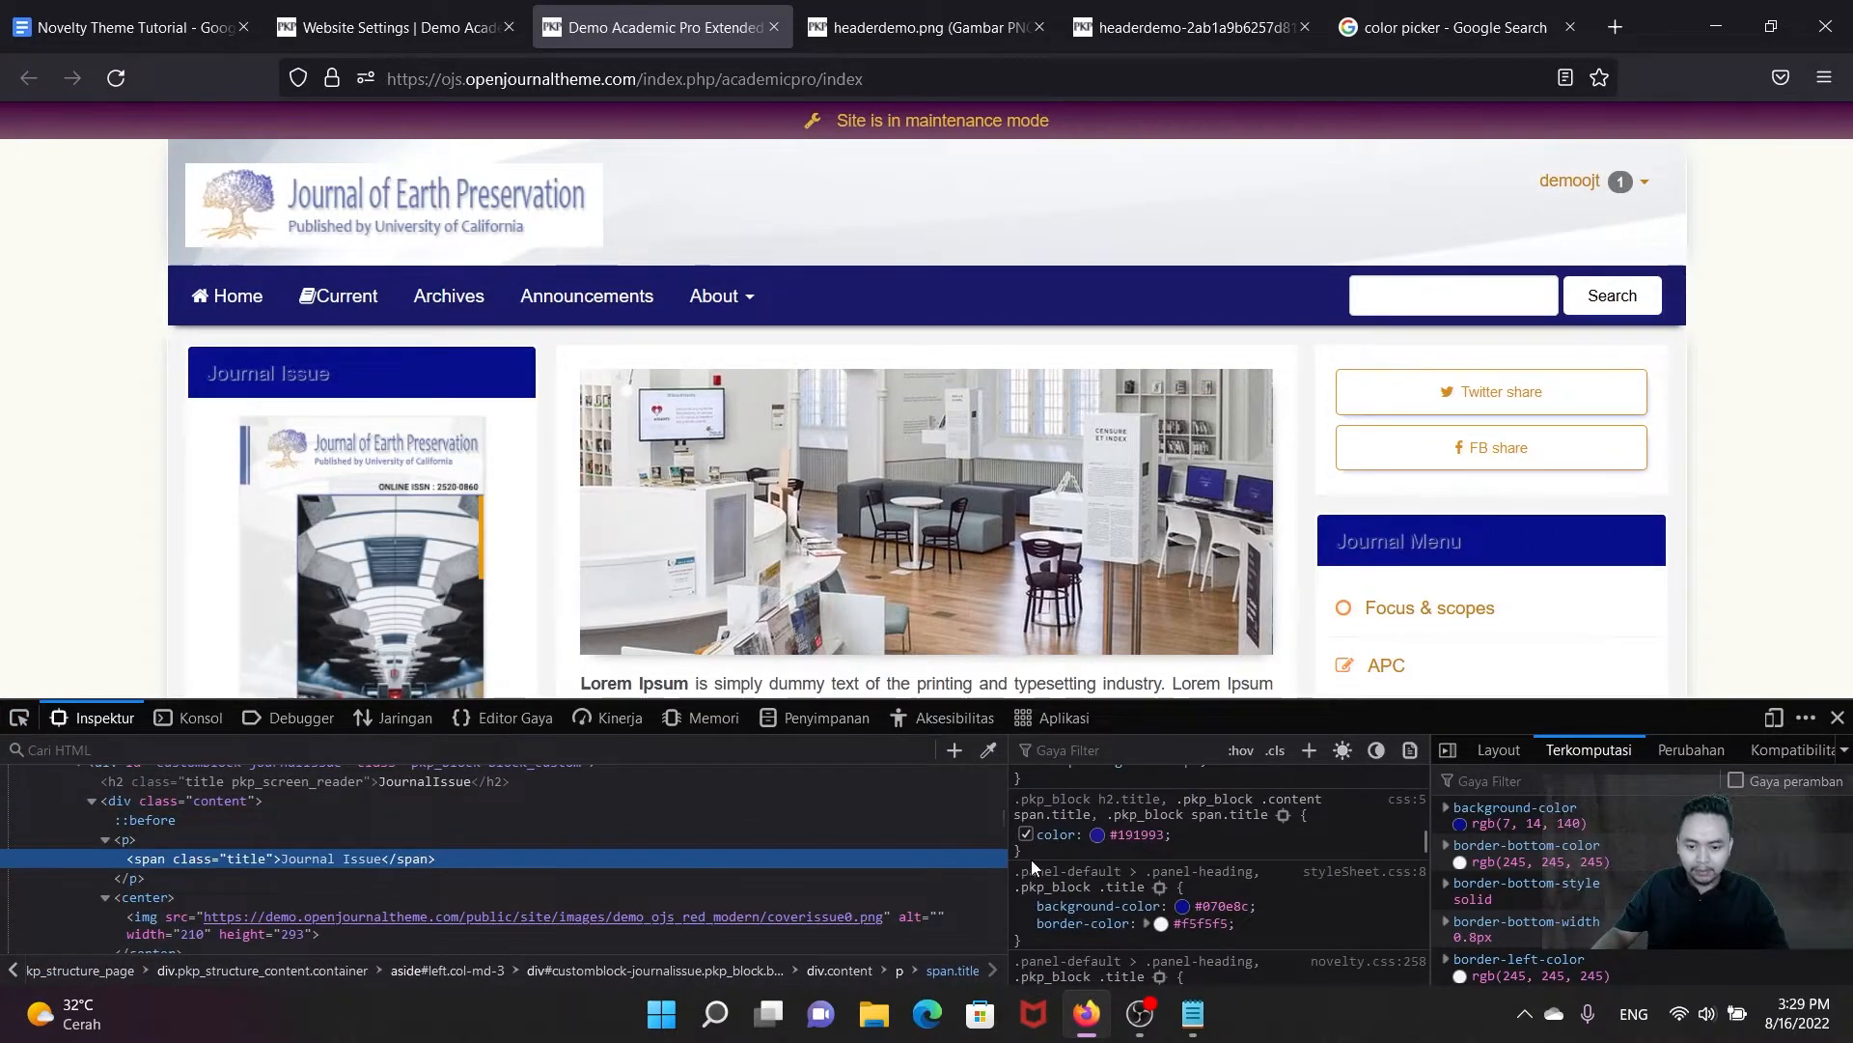
Step: Copy the color rule for .pkp_block h2.title, .pkp_block .content span.title and .pkp_block span.title, and close the developer tools
drag(1031, 858, 1007, 798)
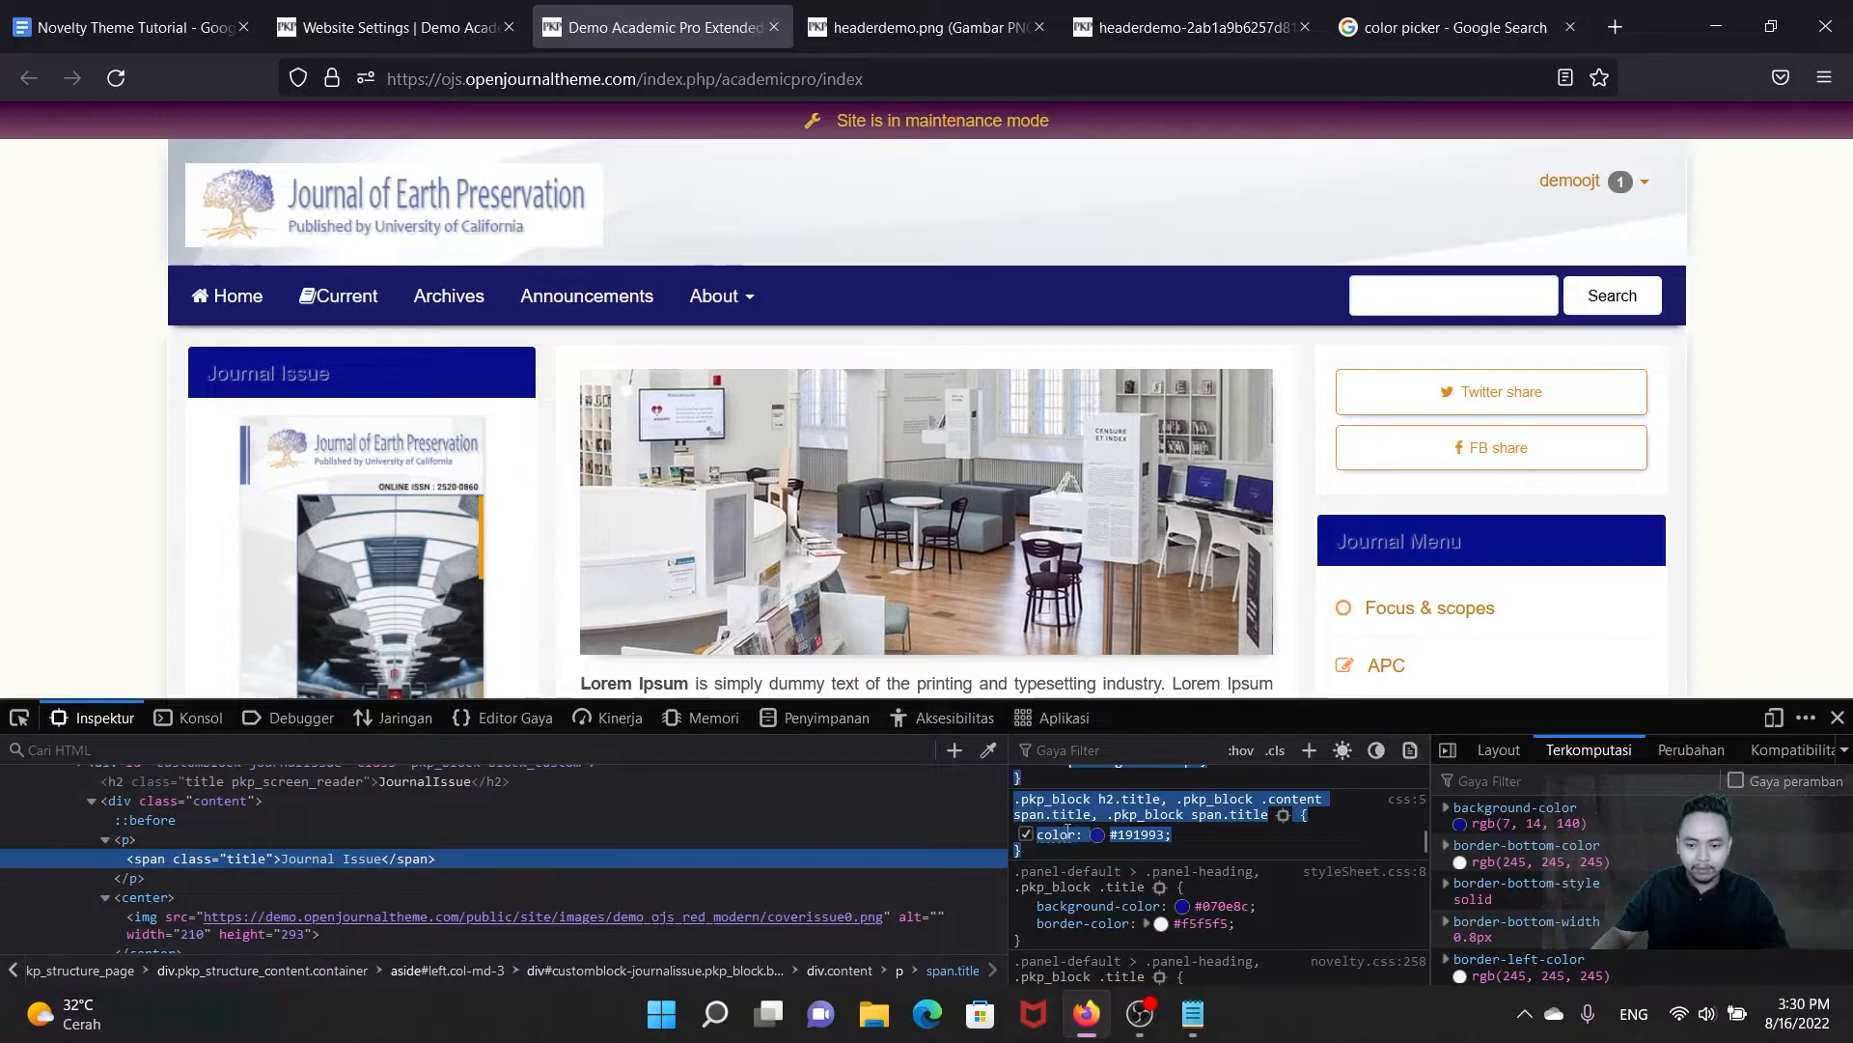
click(1028, 851)
drag(1021, 864, 1015, 801)
key(ctrl+c)
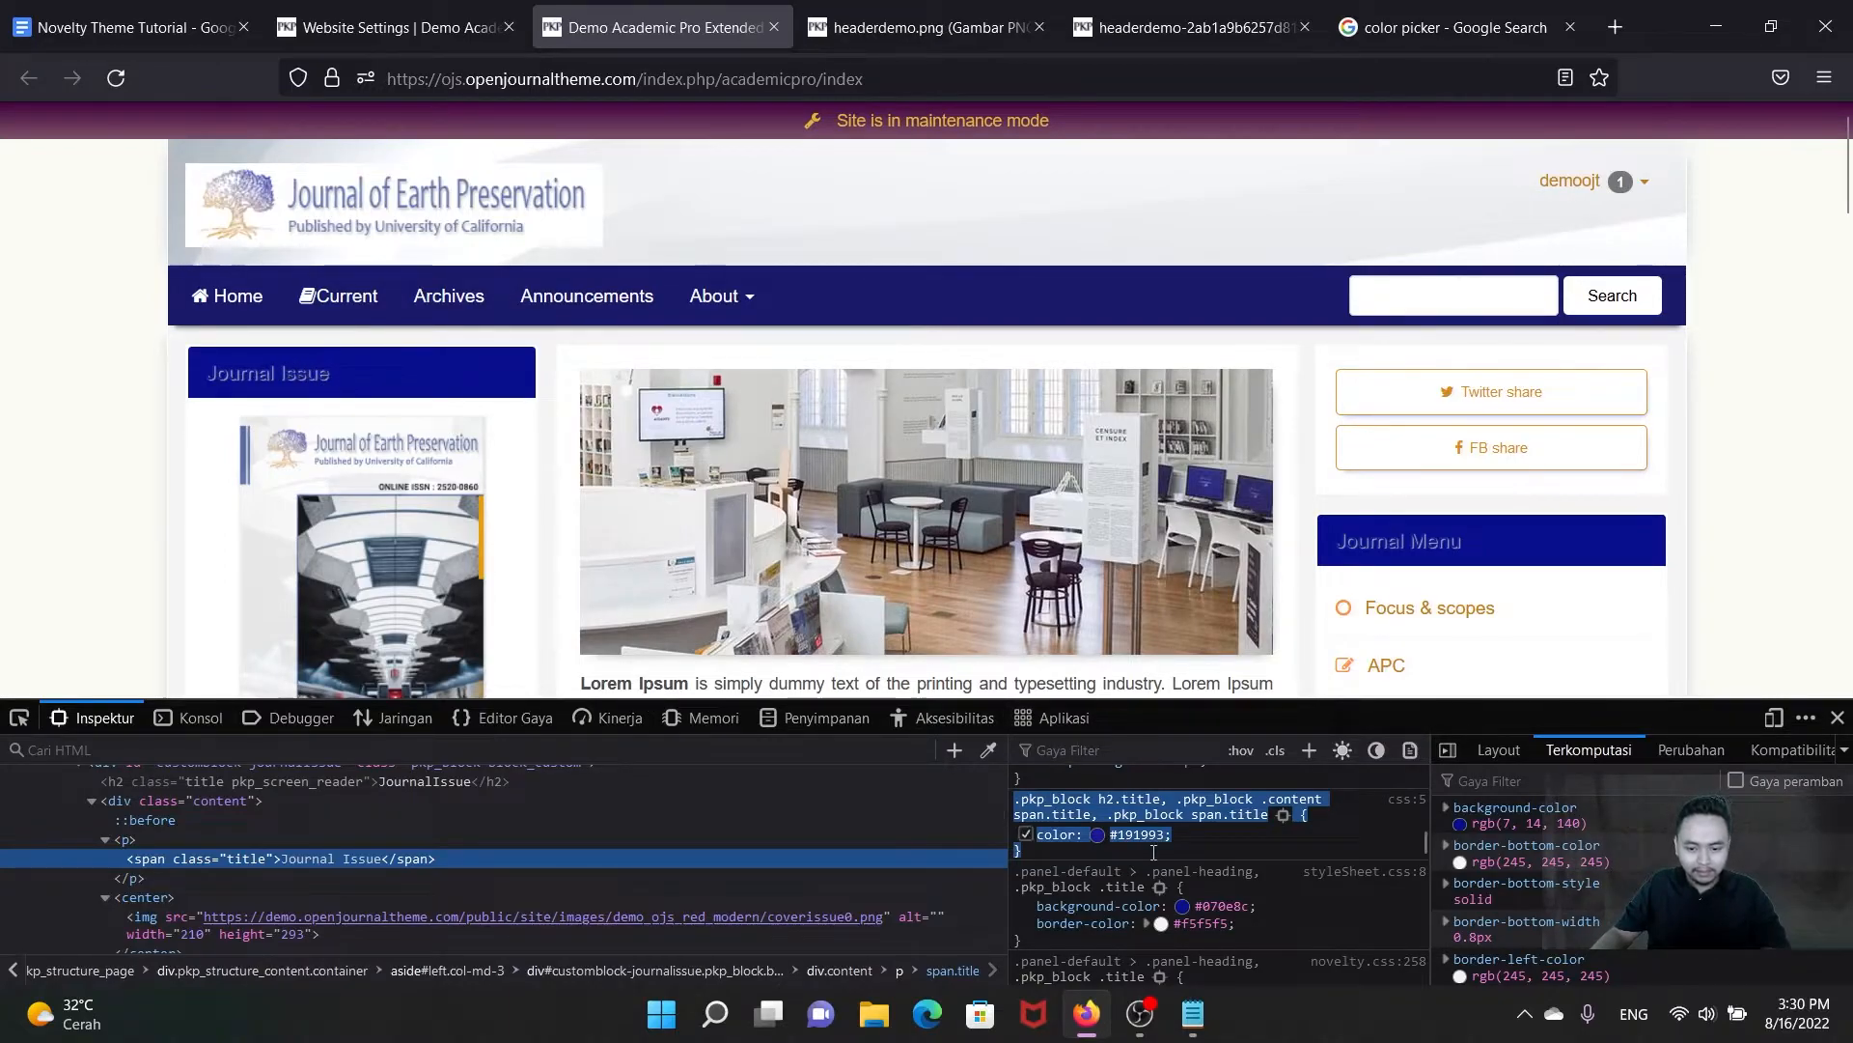
click(1837, 719)
Step: Switch to Novelty.css in Notepad and paste the copied title color rule below the block panel background rule
mouse_move(1193, 1013)
click(1122, 934)
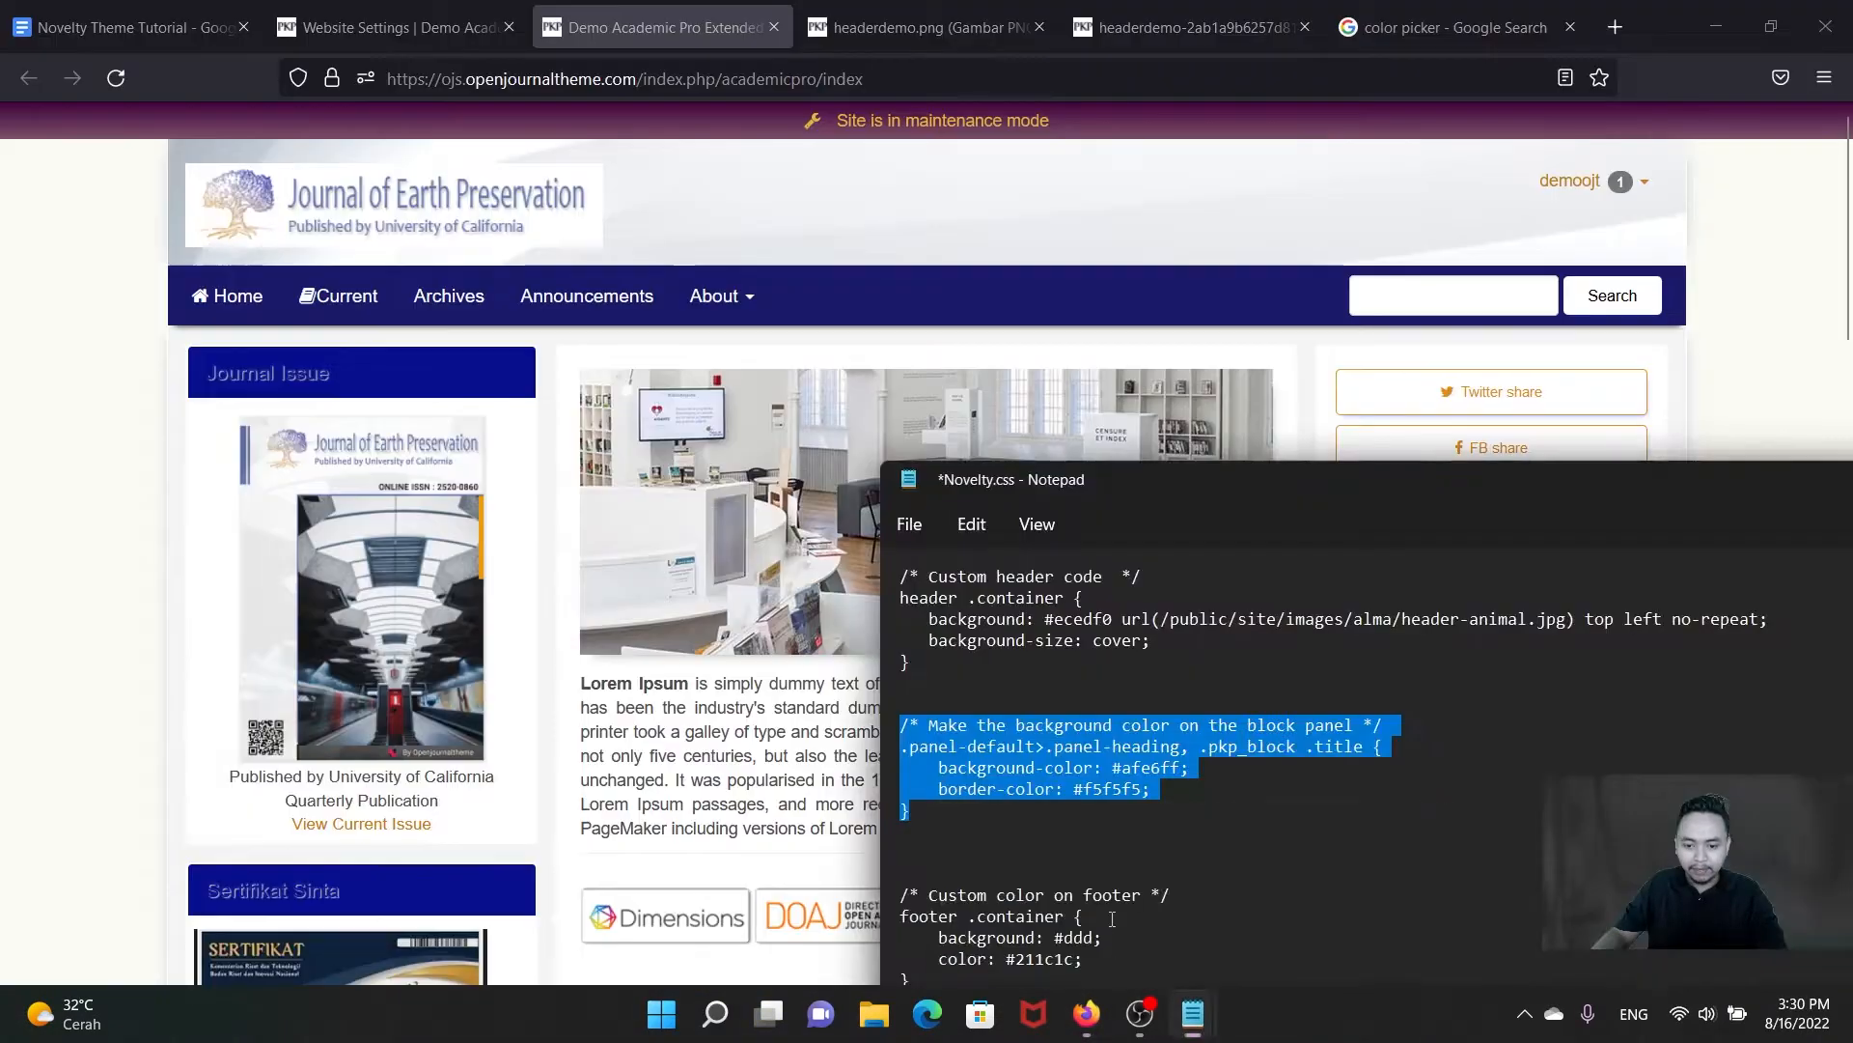
key(Right)
key(Return)
key(Return)
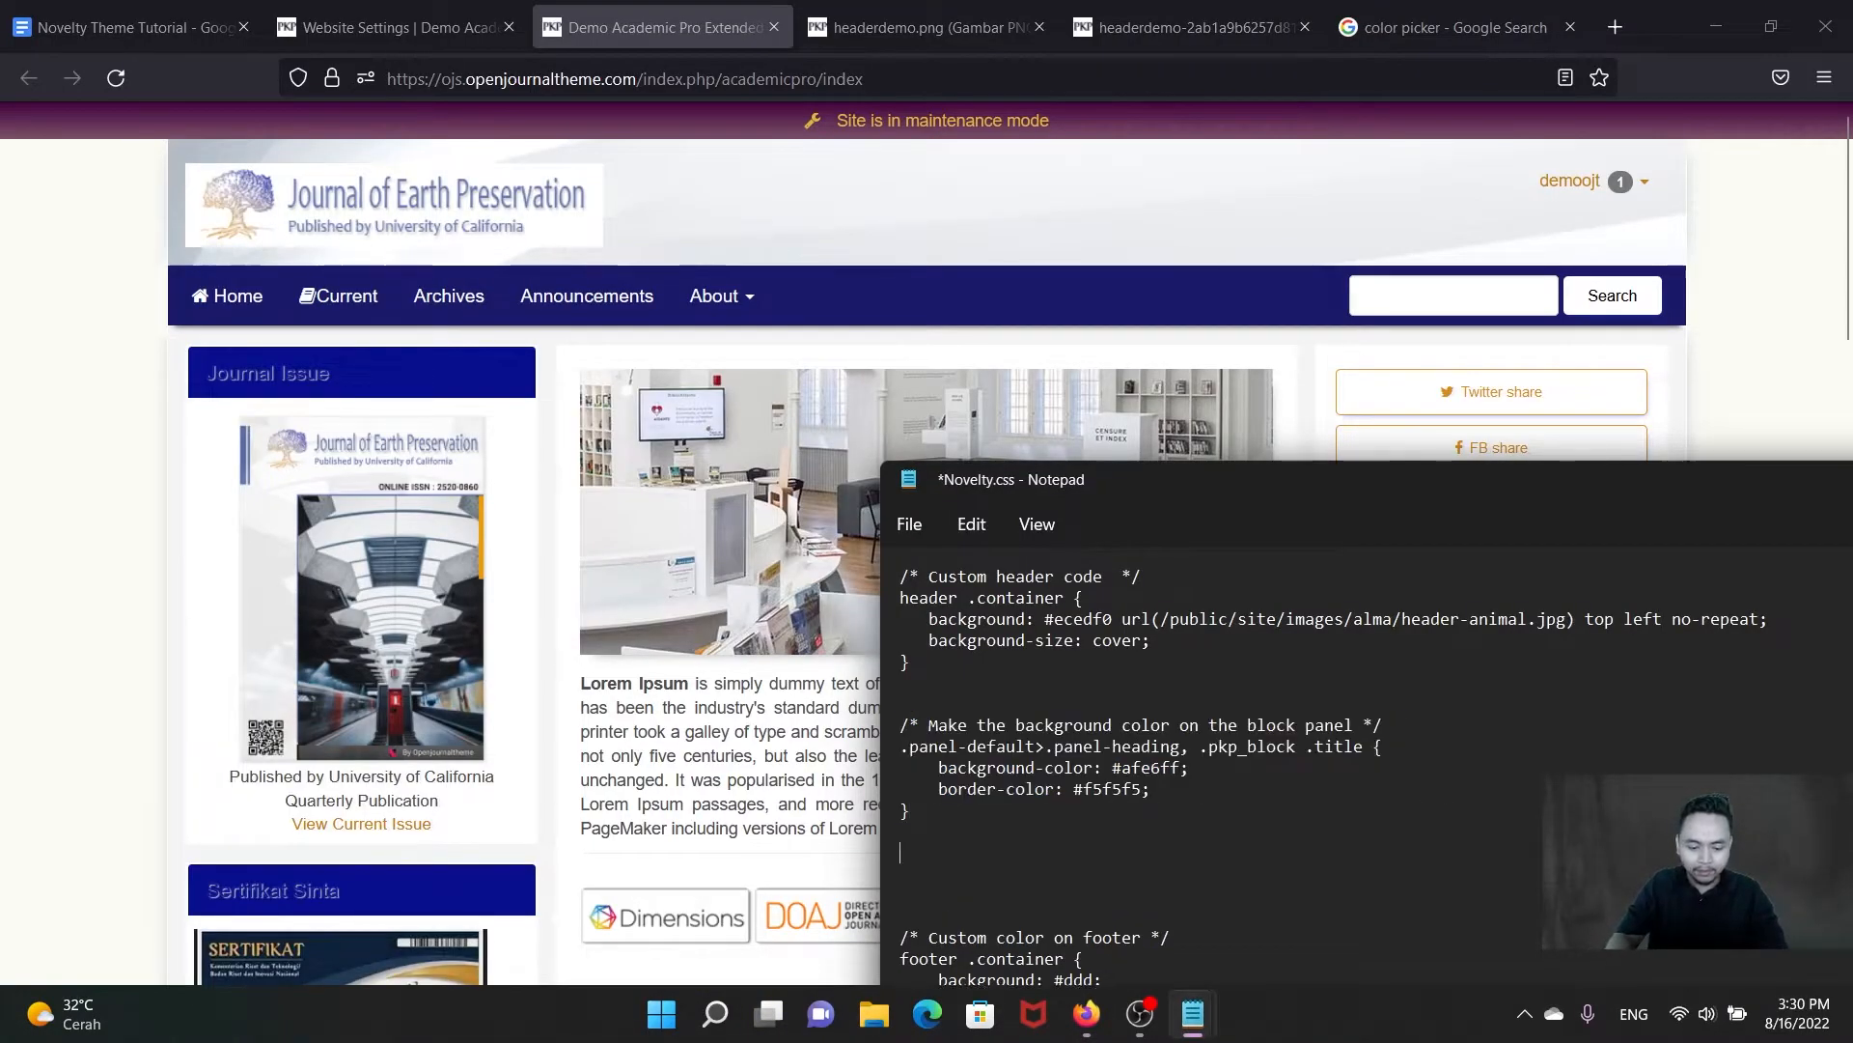
key(ctrl+v)
Step: Add the comment "/* Make the font color on the block panel */" above the title color rule, adapting a copy of the background rule's comment
drag(1396, 724, 902, 726)
key(ctrl+c)
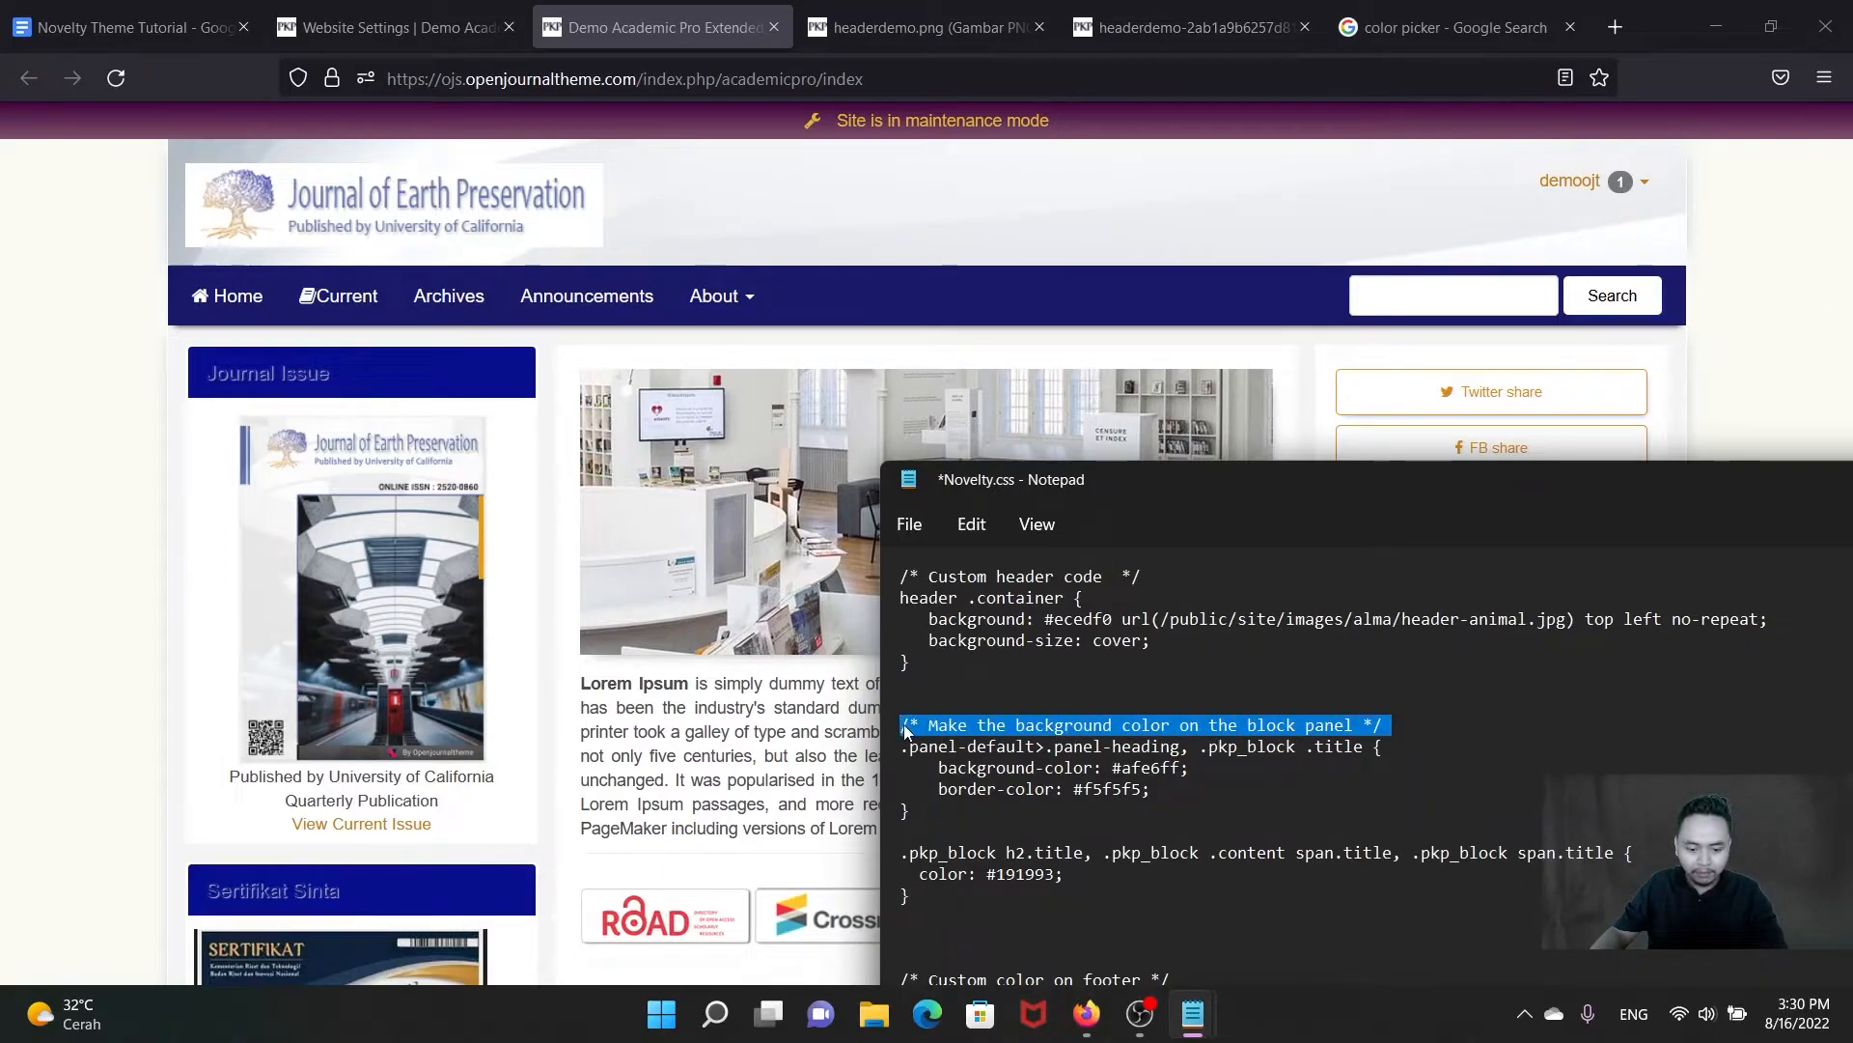
click(1139, 831)
key(Return)
key(Return)
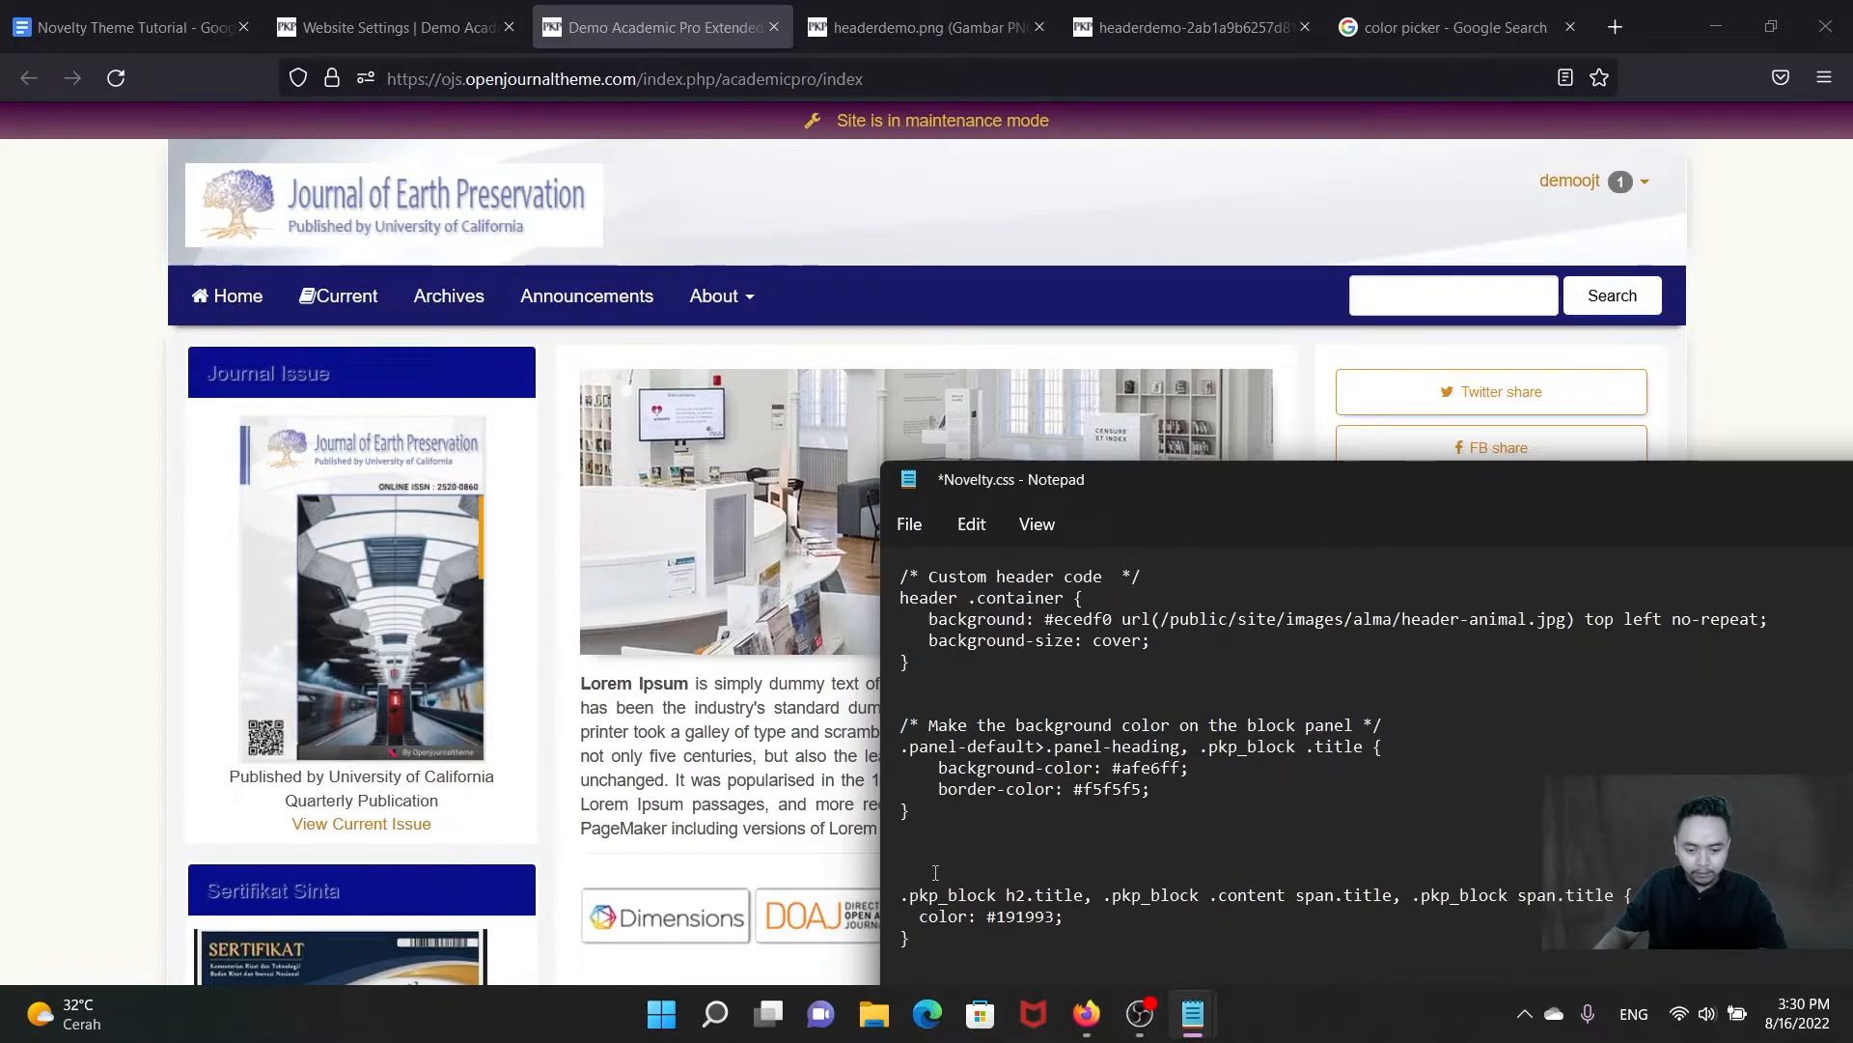
key(ctrl+v)
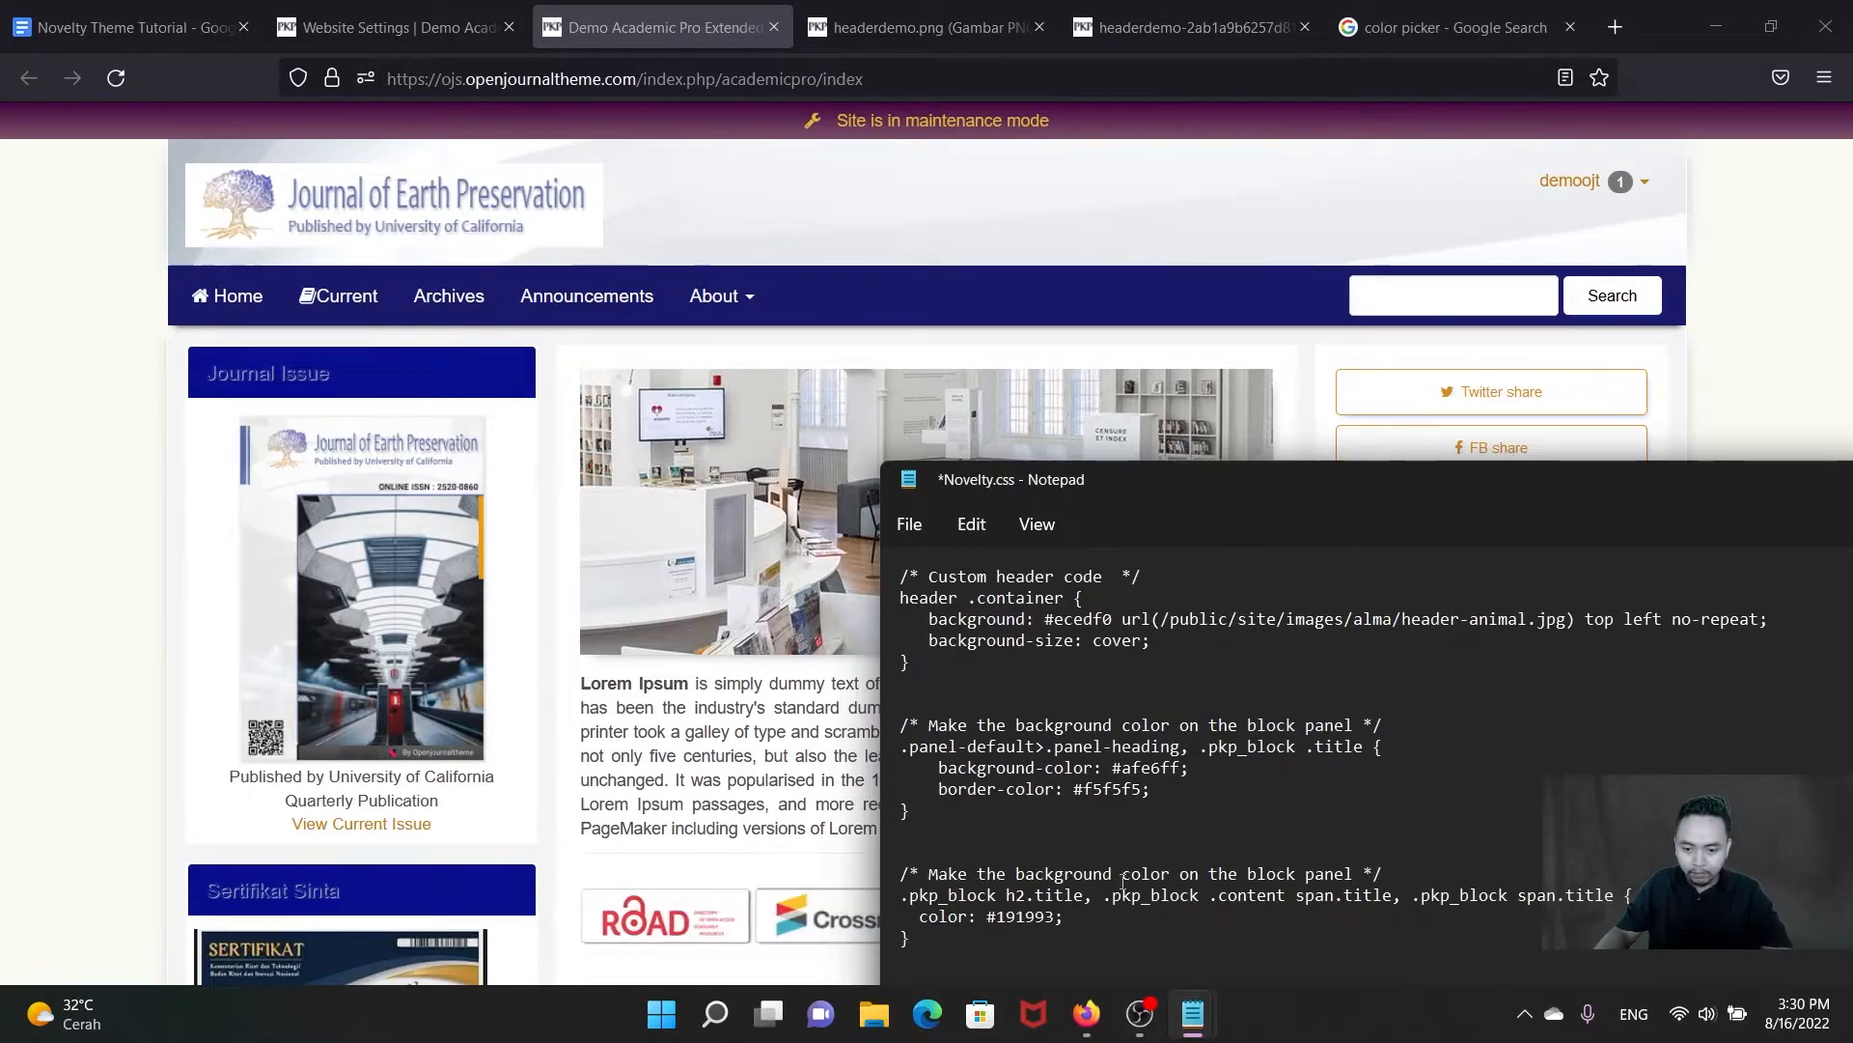
drag(1113, 872, 1024, 872)
text(font)
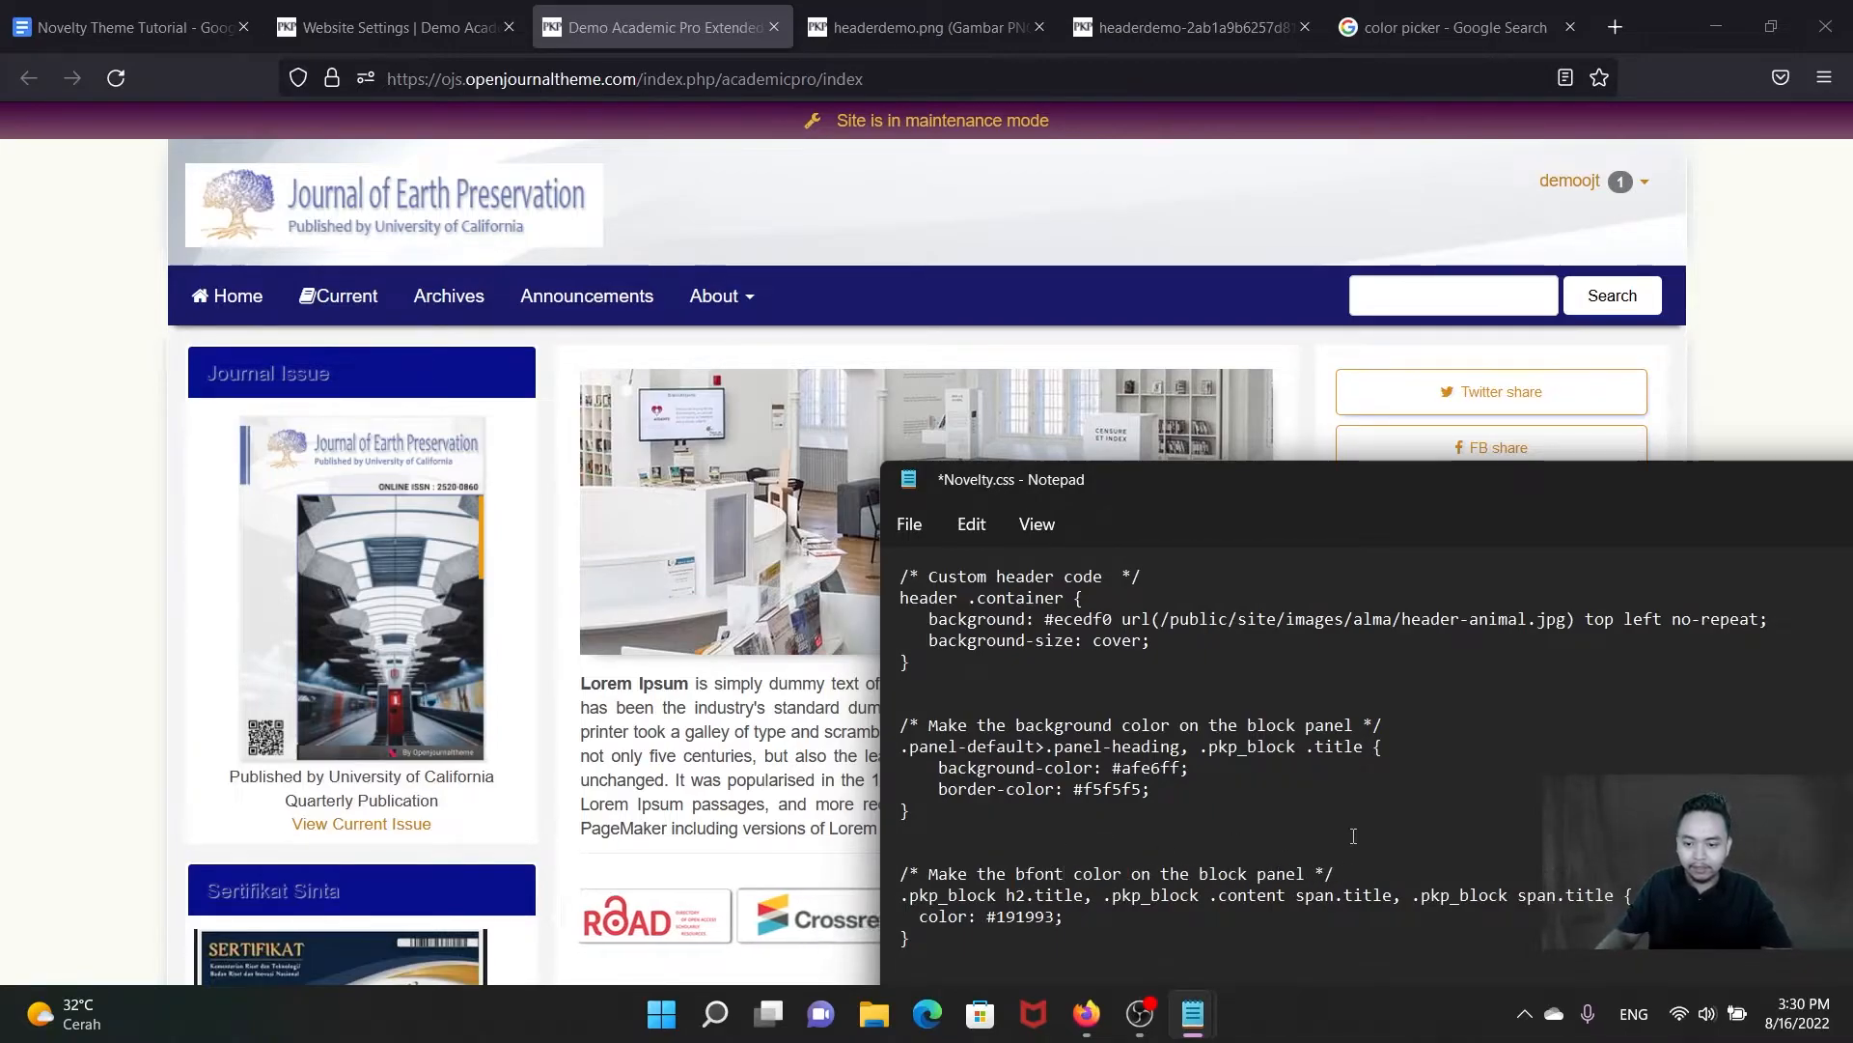
click(1026, 875)
key(BackSpace)
Step: Copy the block panel font color rule together with its comment from Novelty.css and minimize that file's window
drag(1328, 504, 1274, 331)
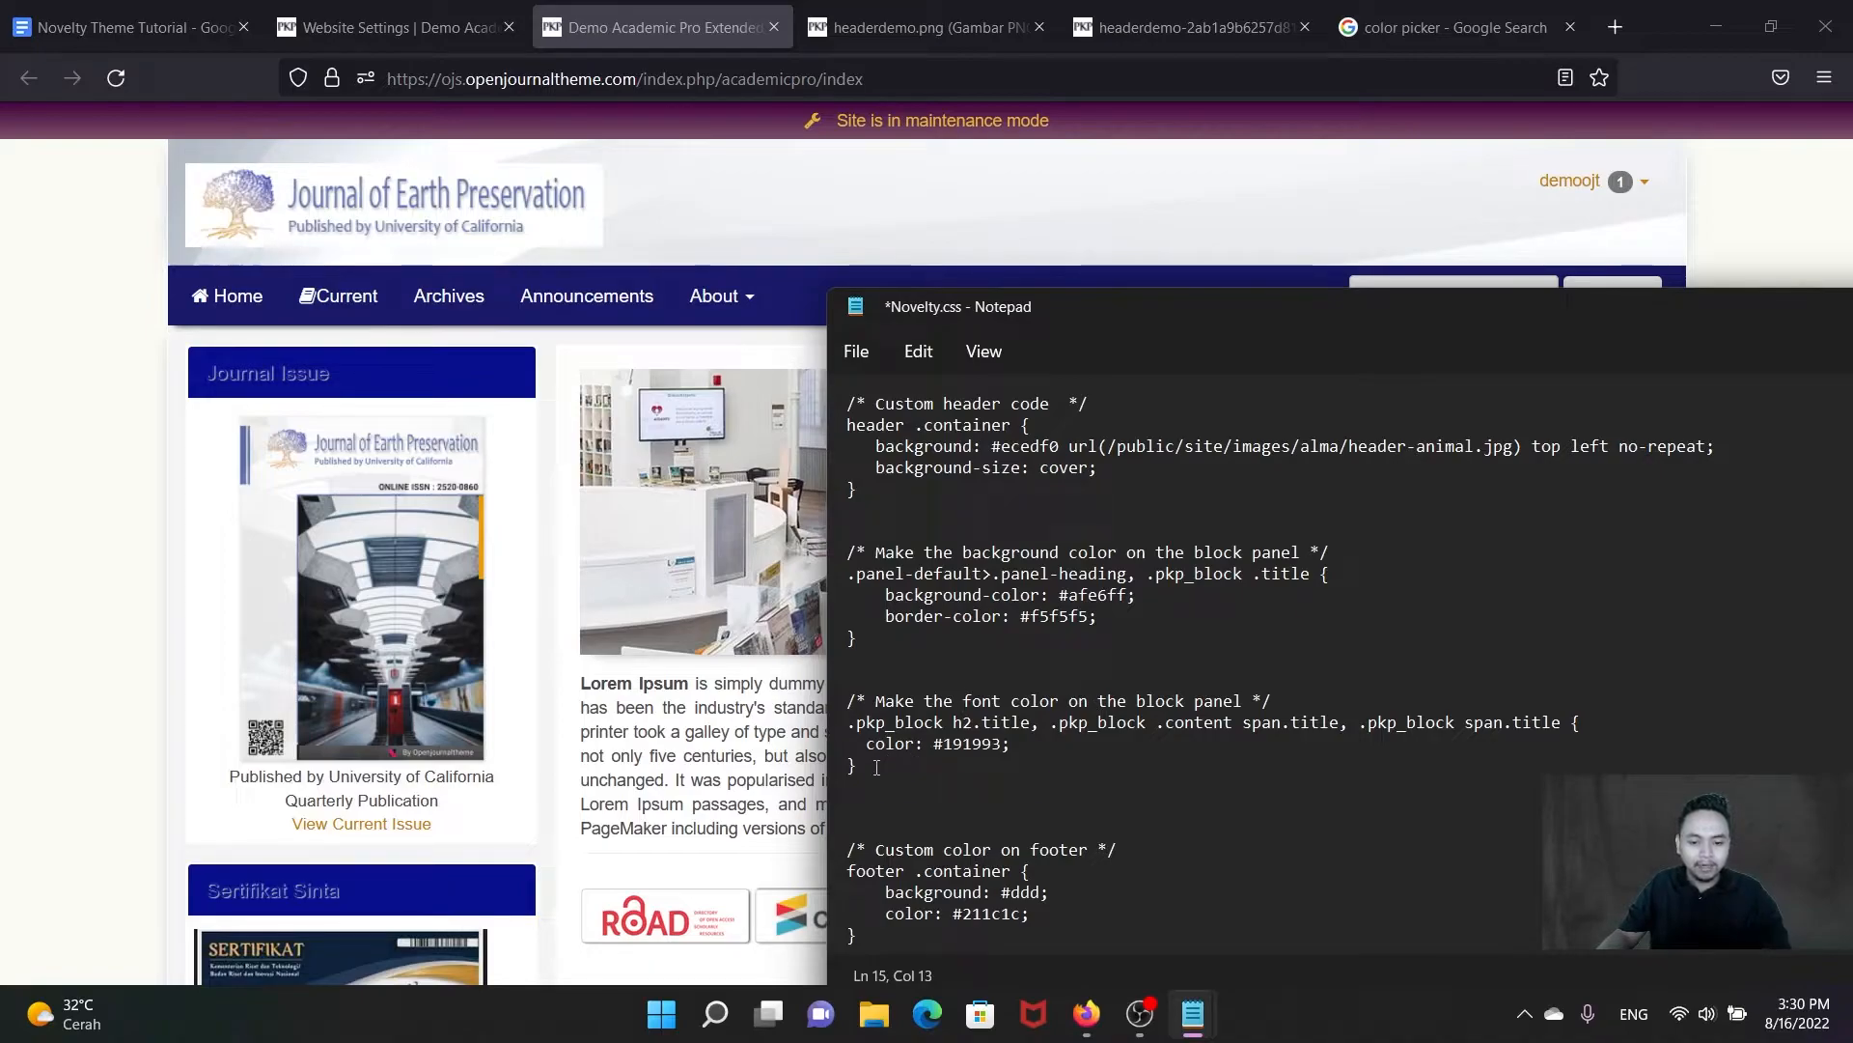
drag(877, 767, 848, 702)
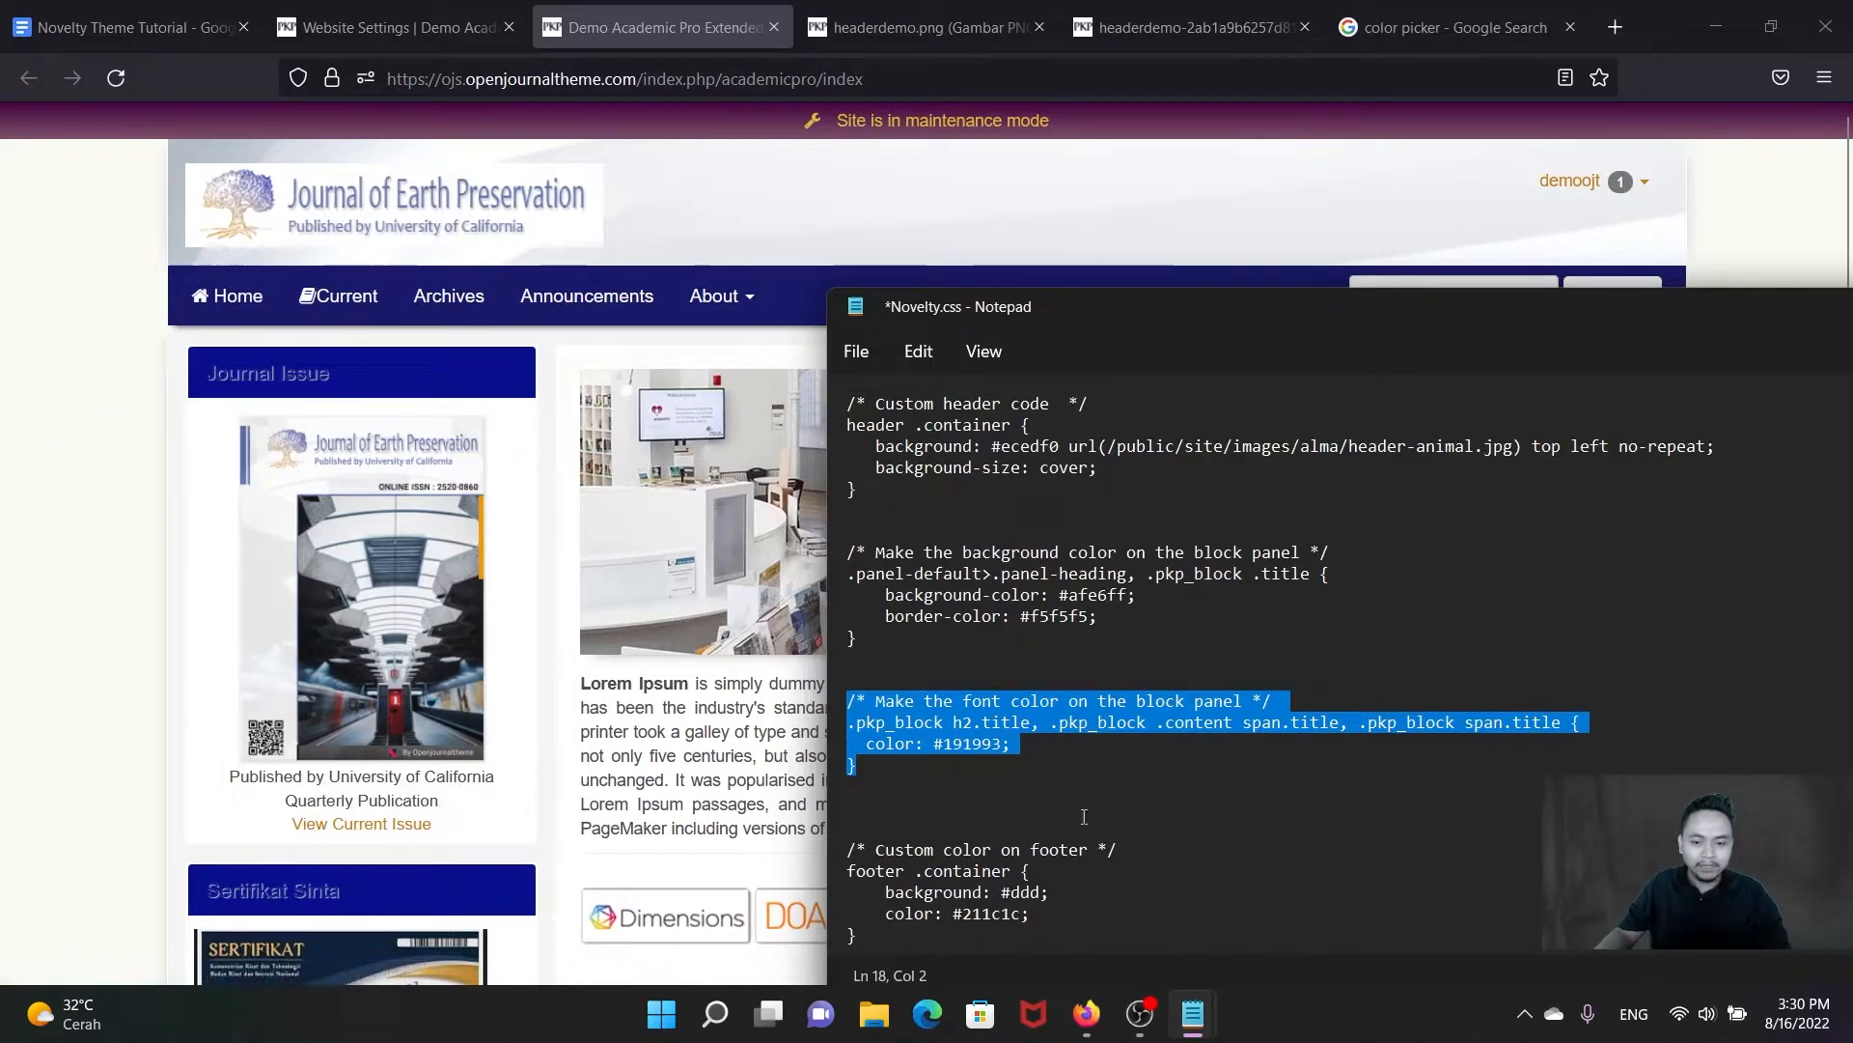
click(1052, 827)
drag(860, 768, 846, 699)
key(ctrl+c)
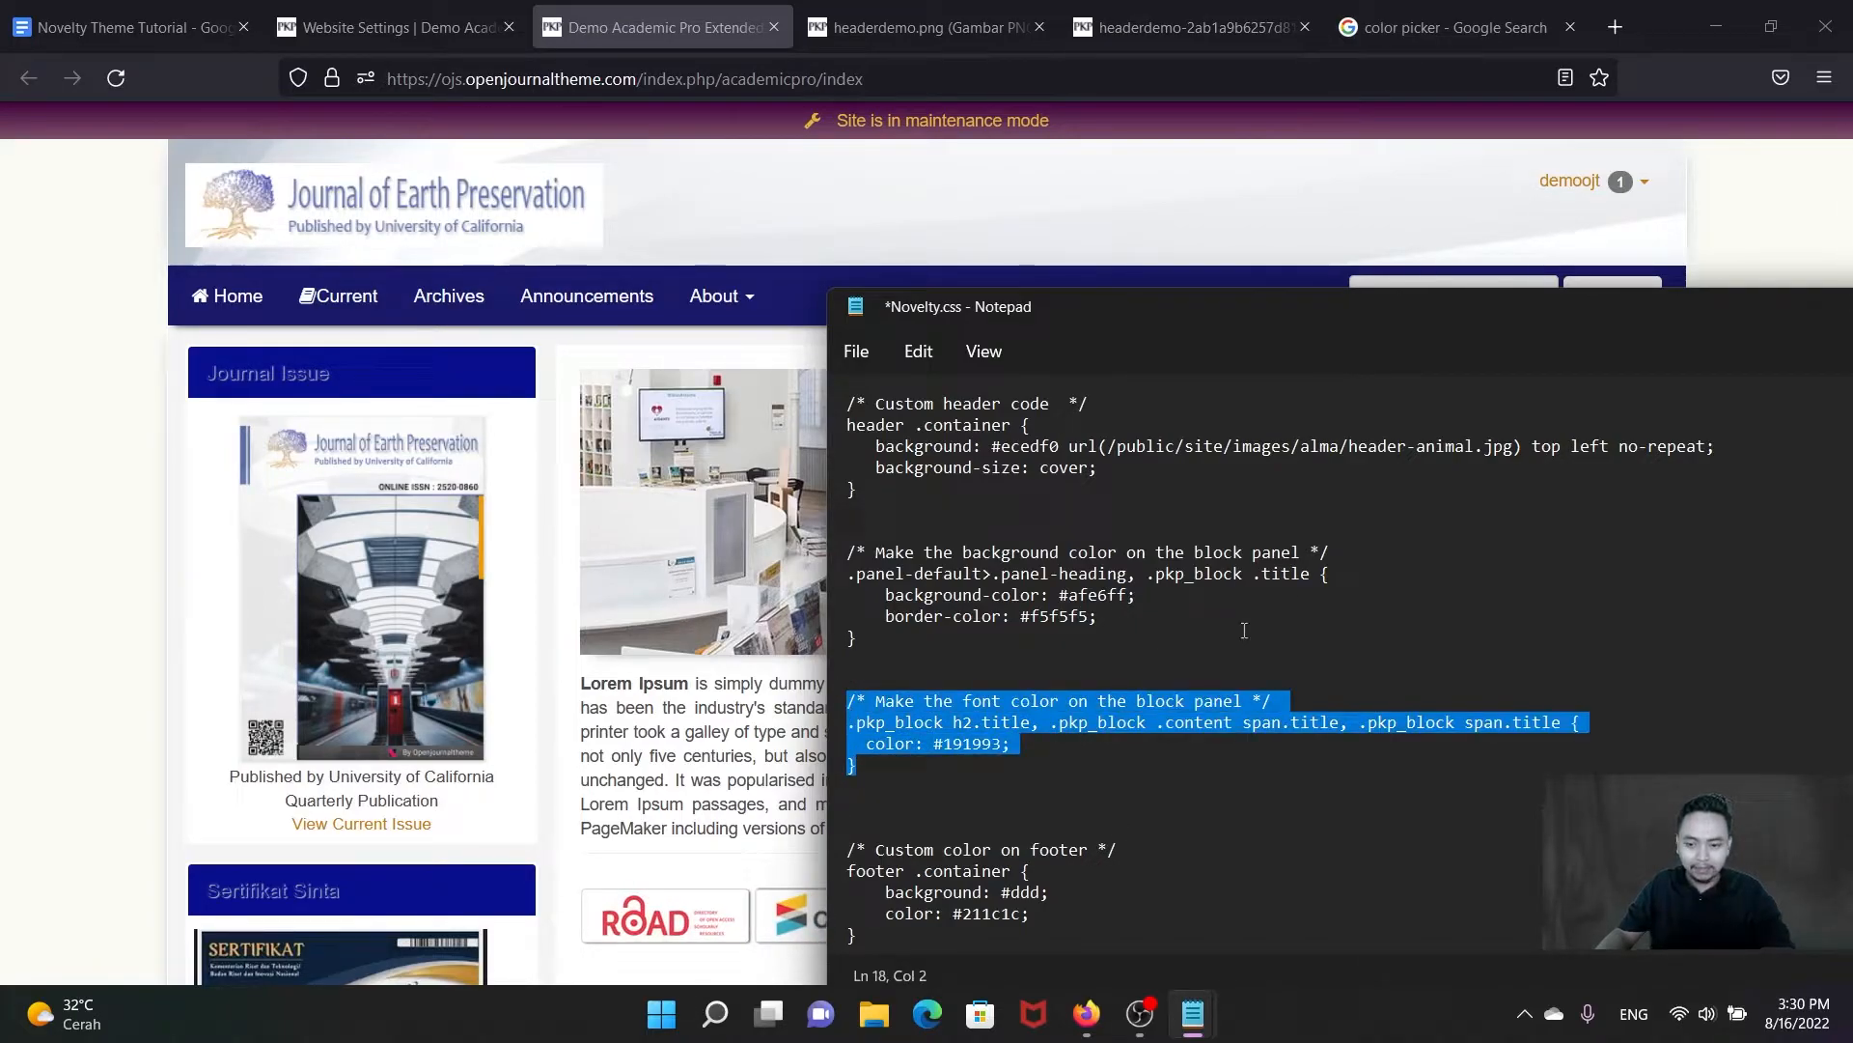
drag(1581, 329, 1114, 365)
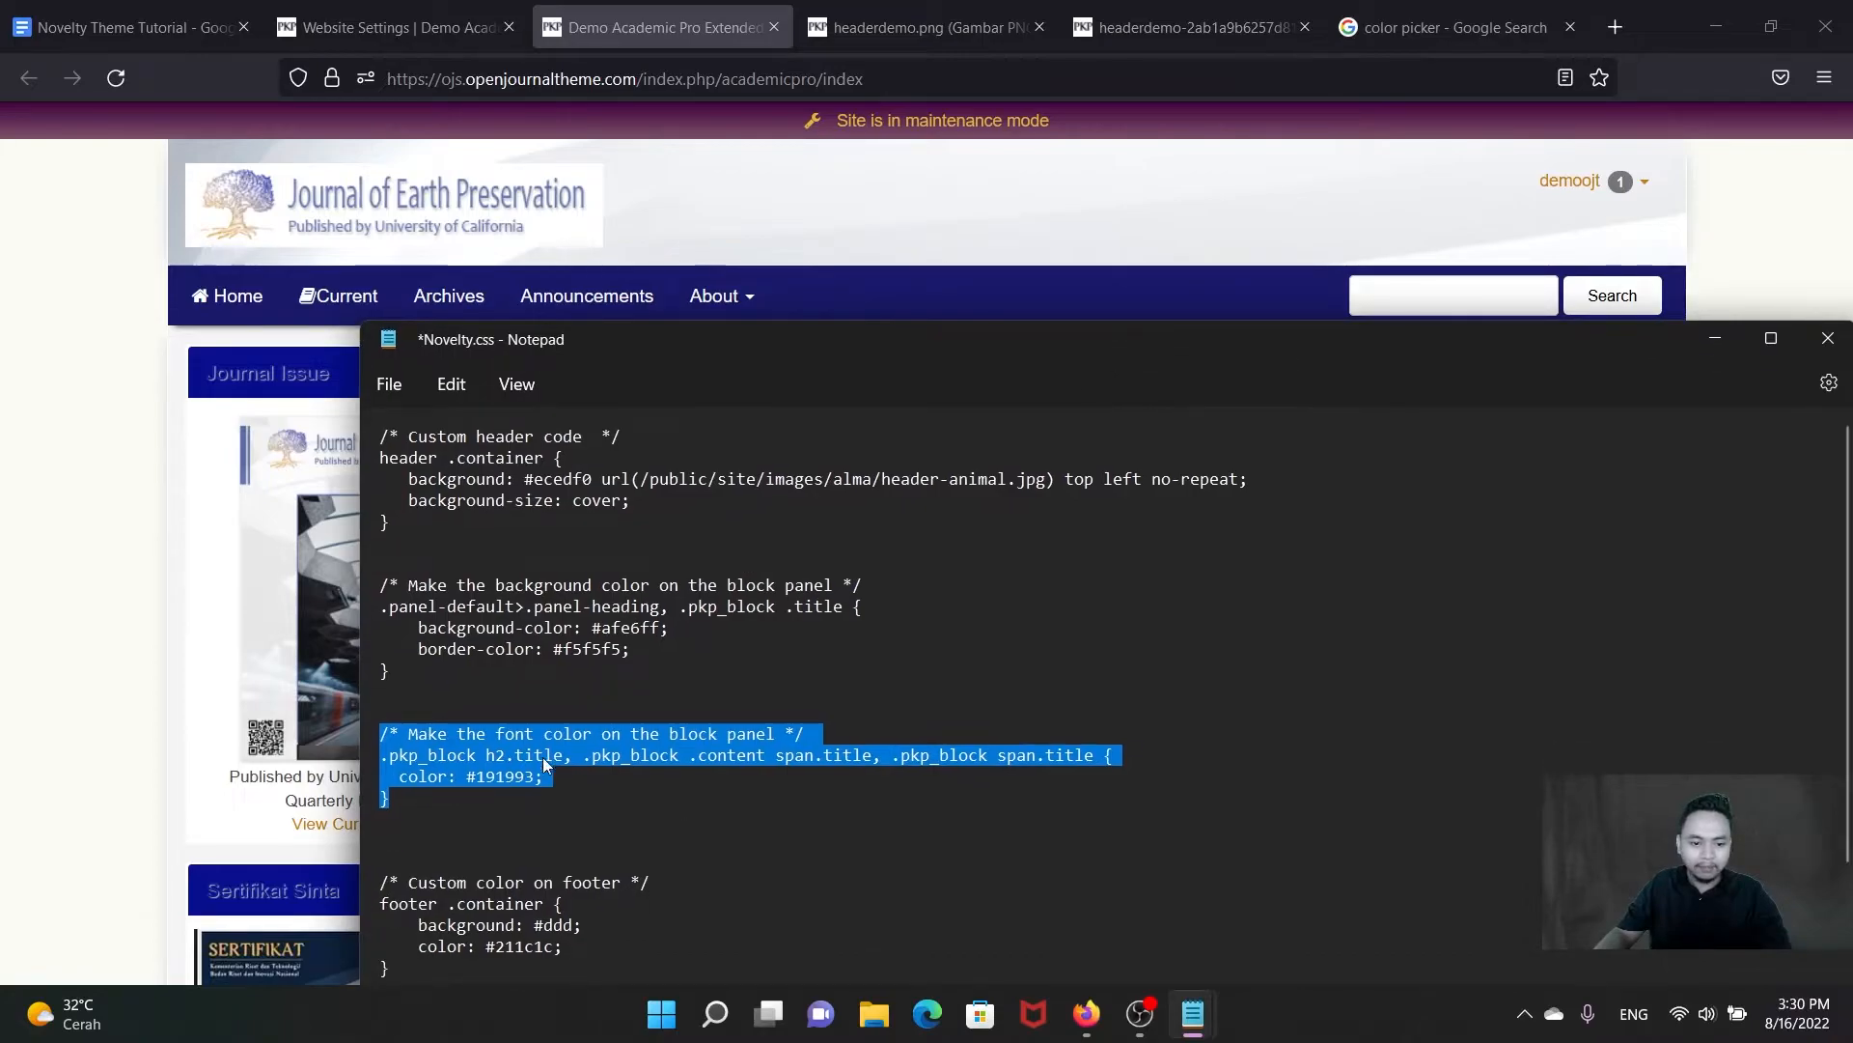
click(1716, 338)
Step: Paste the commented font color rule into NoveltyCustom.css below the block panel background rule
mouse_move(1193, 1013)
click(1291, 905)
click(336, 664)
key(Return)
key(Return)
key(ctrl+v)
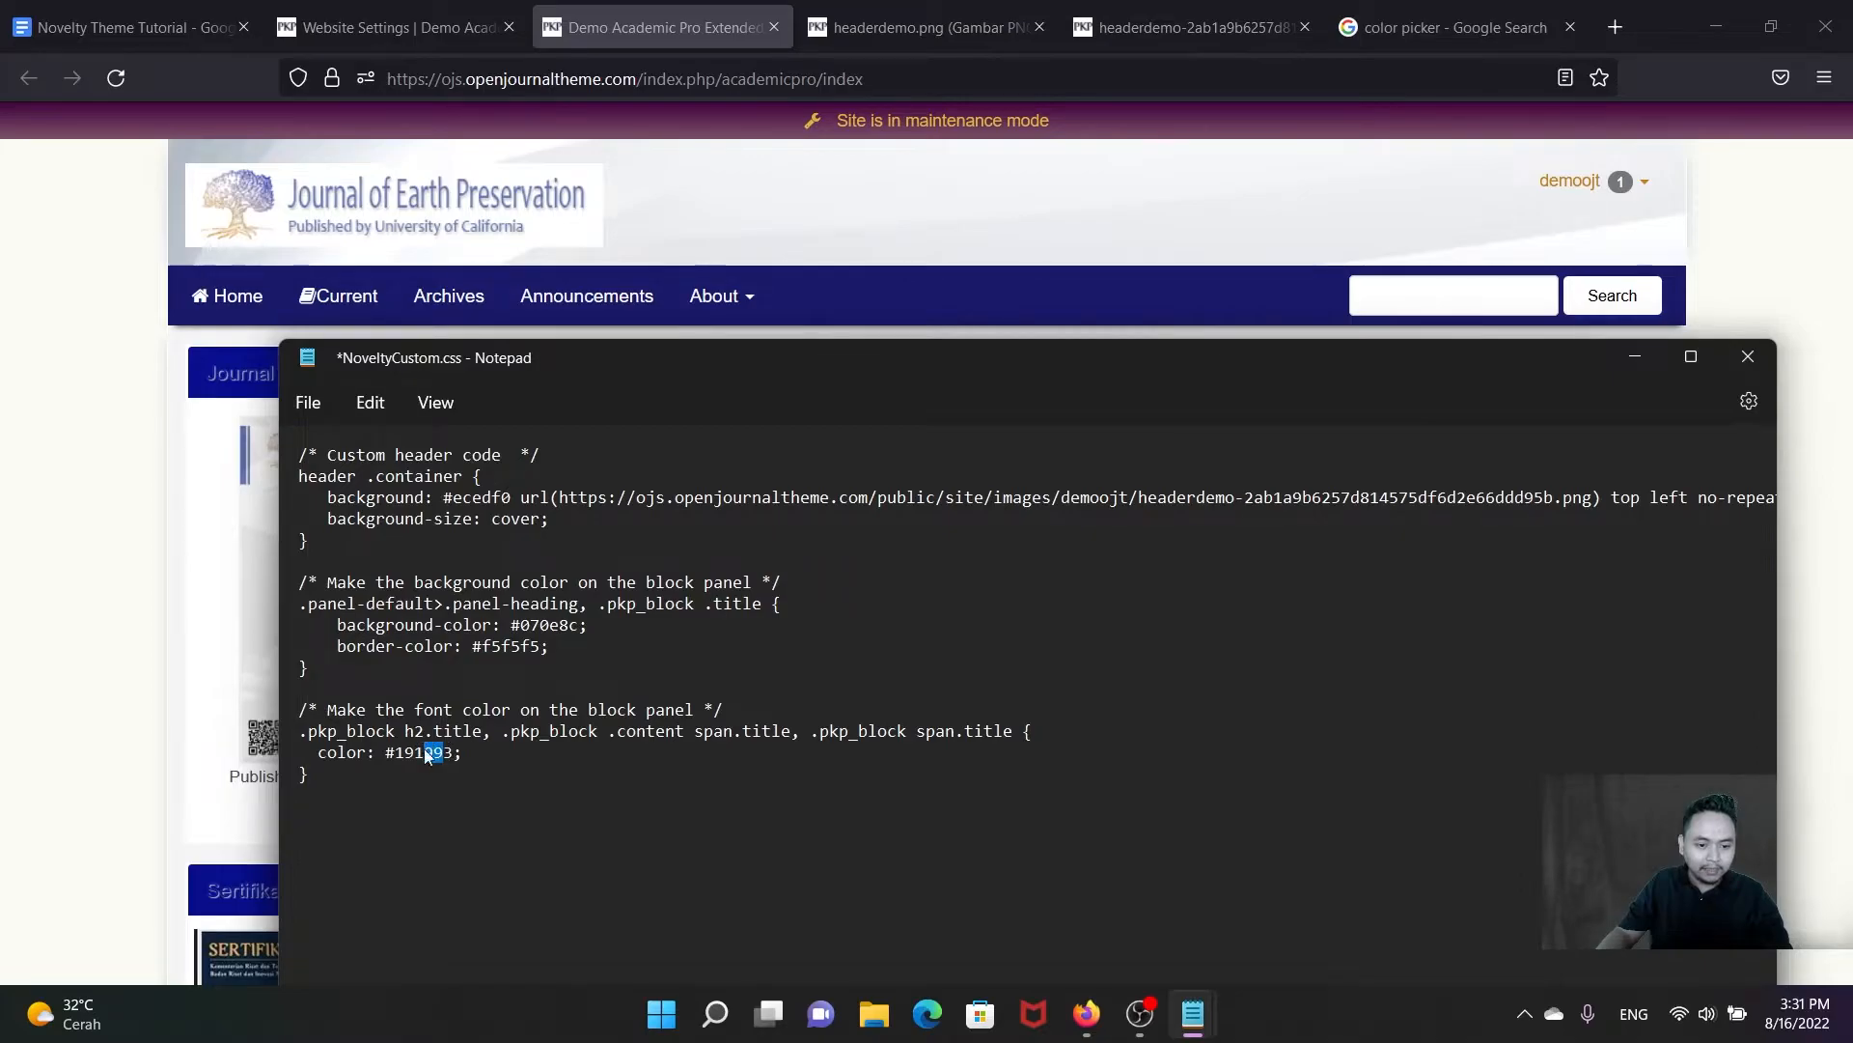
Step: Preview the rule's color #191993 in the browser's colour picker, pick white #ffffff instead and copy its hex code
drag(450, 752, 407, 752)
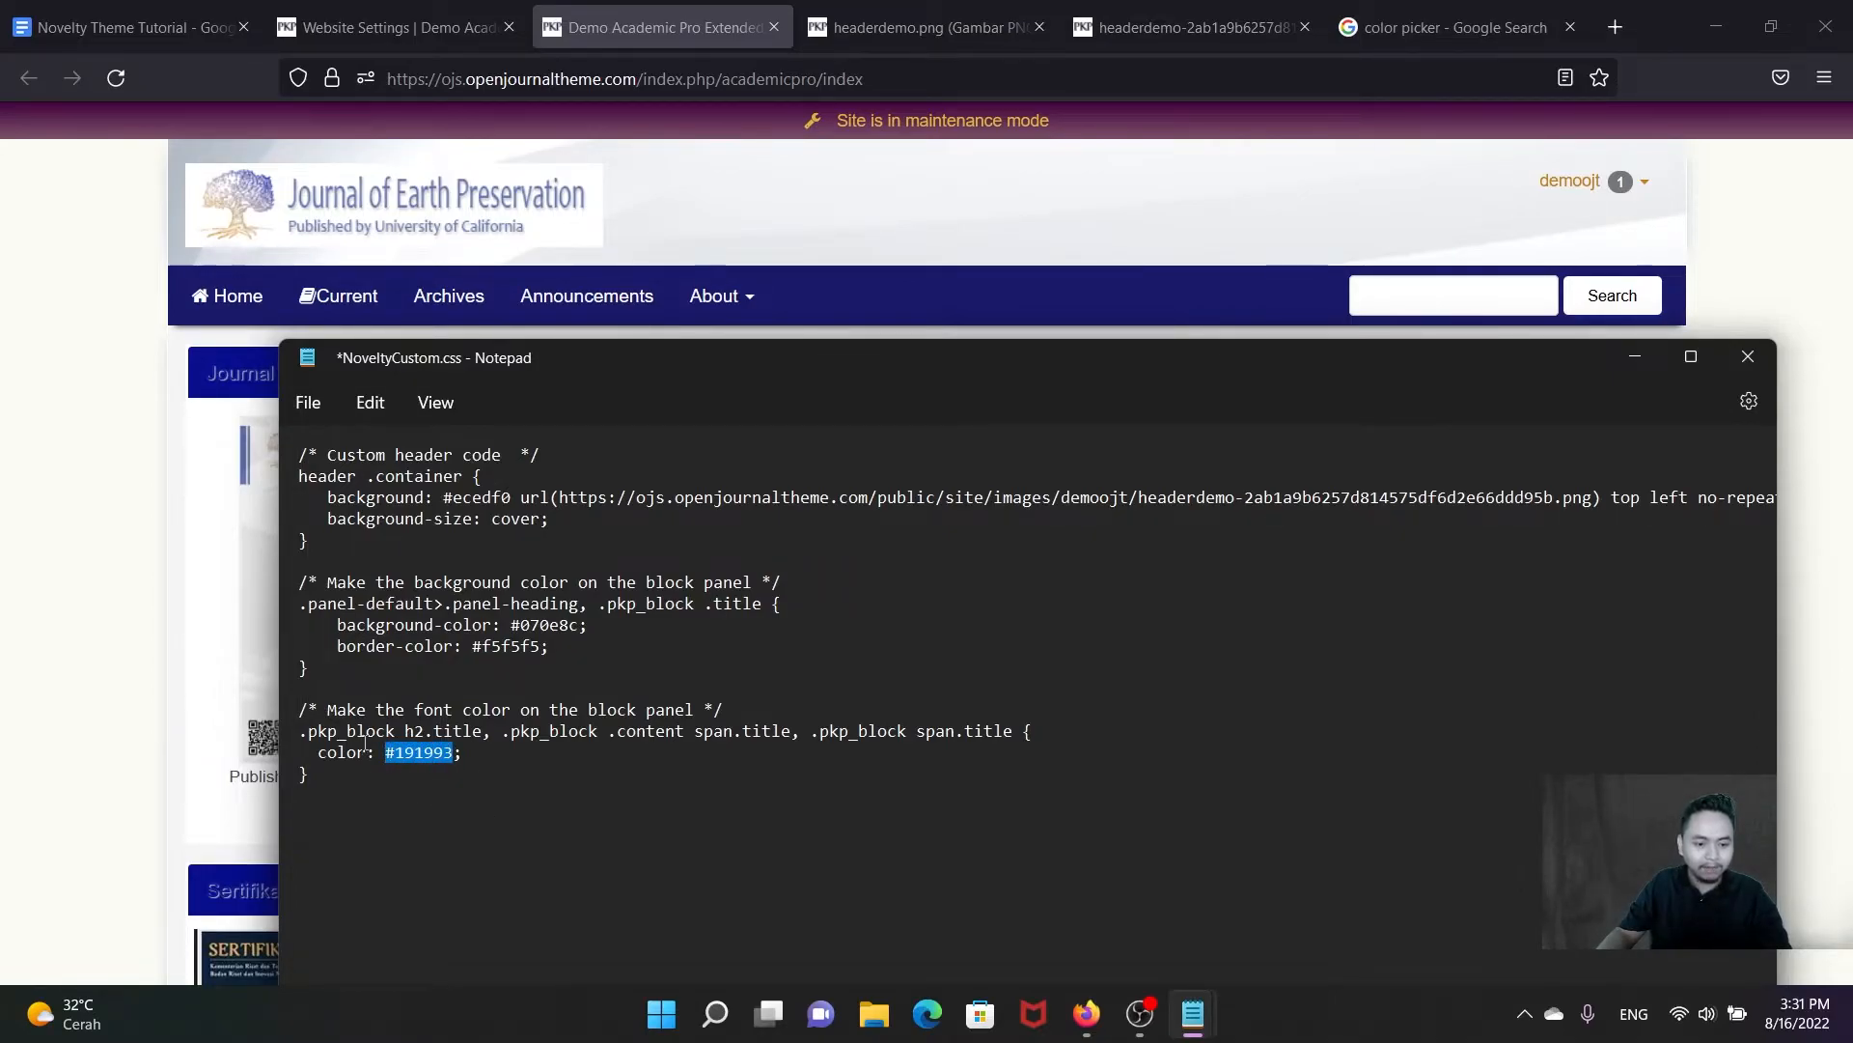
click(1349, 37)
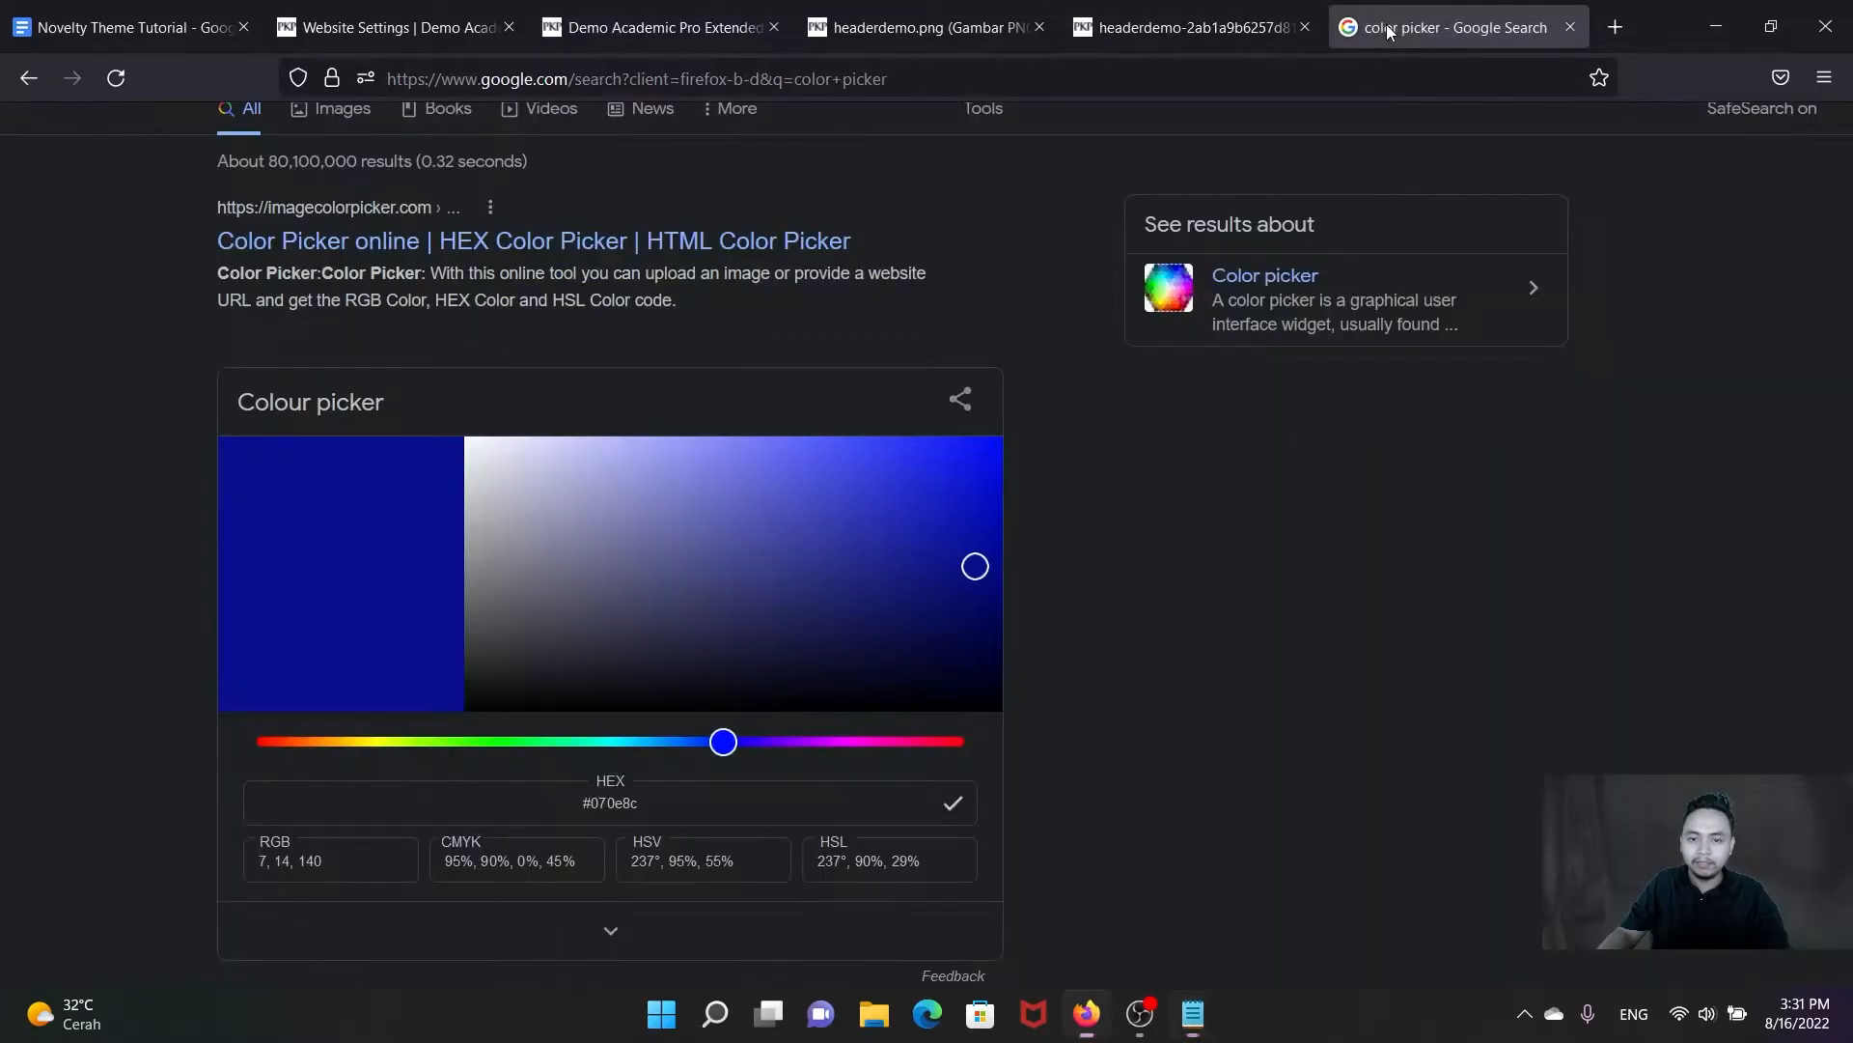
drag(654, 801, 568, 792)
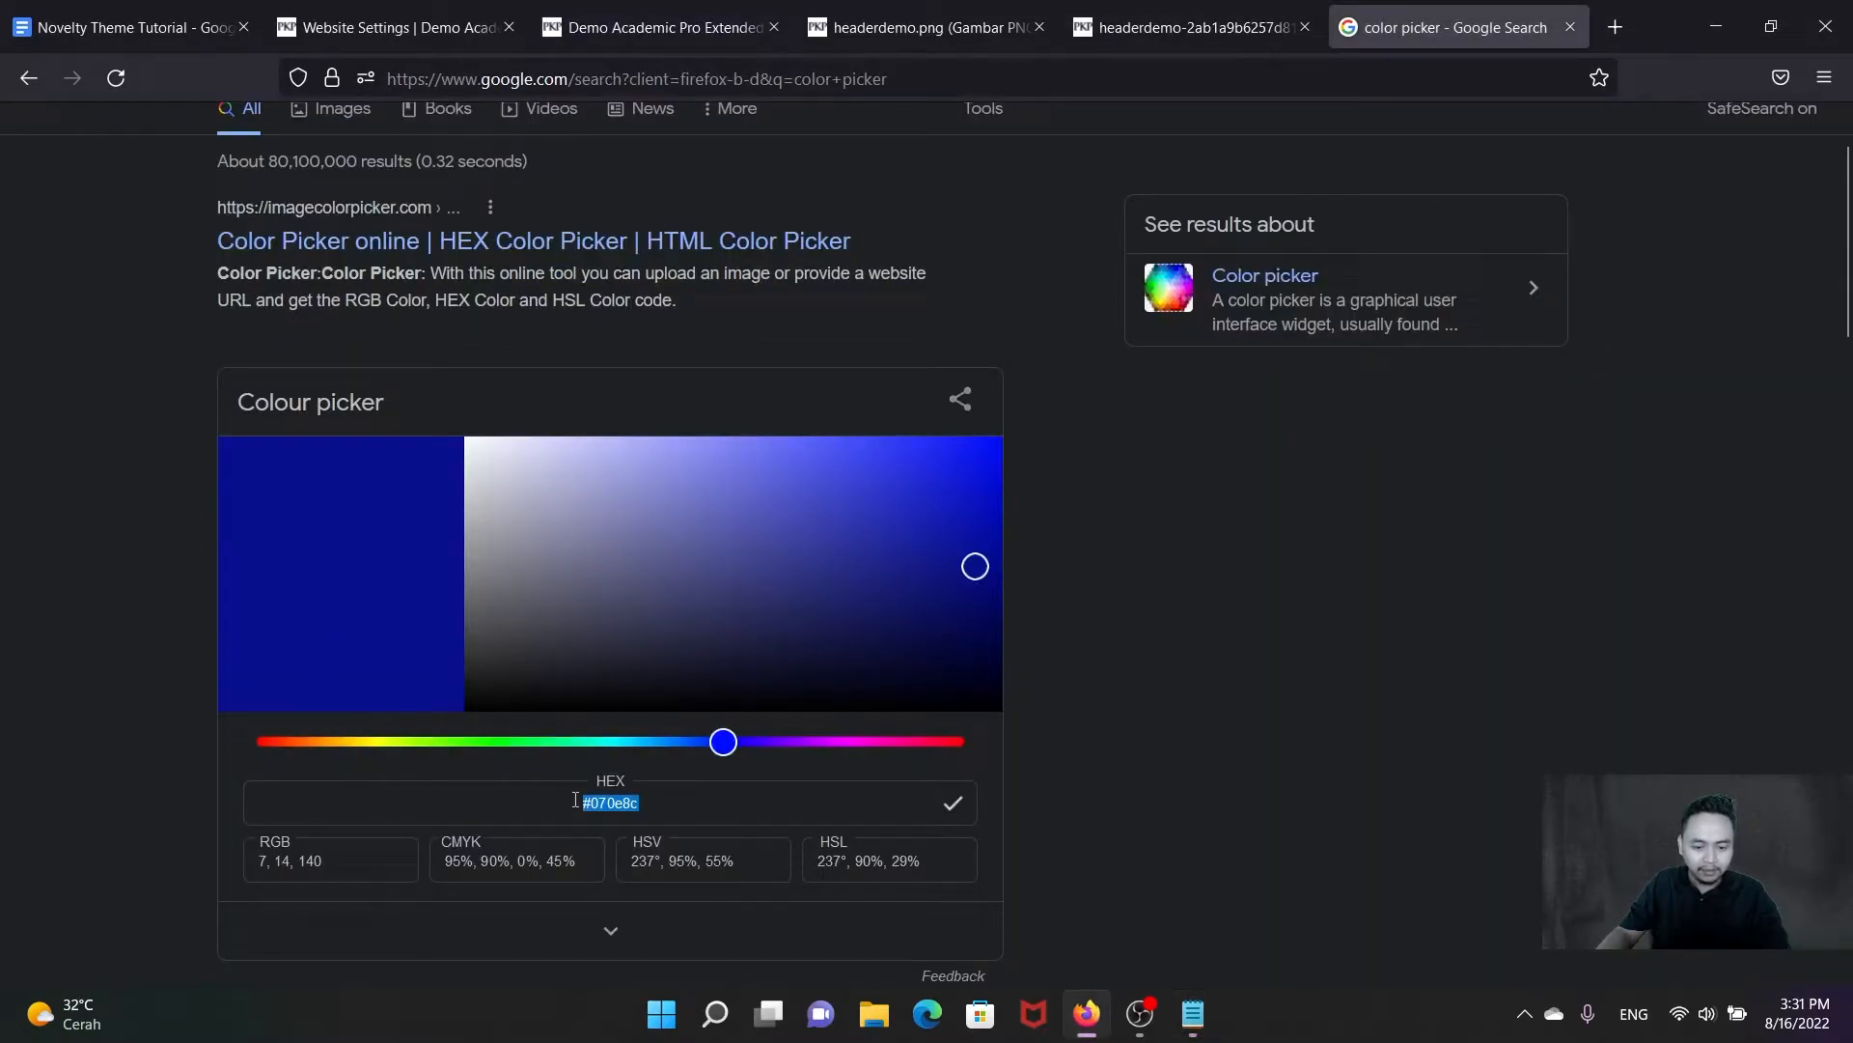
text(#191993)
key(Return)
drag(655, 804, 582, 801)
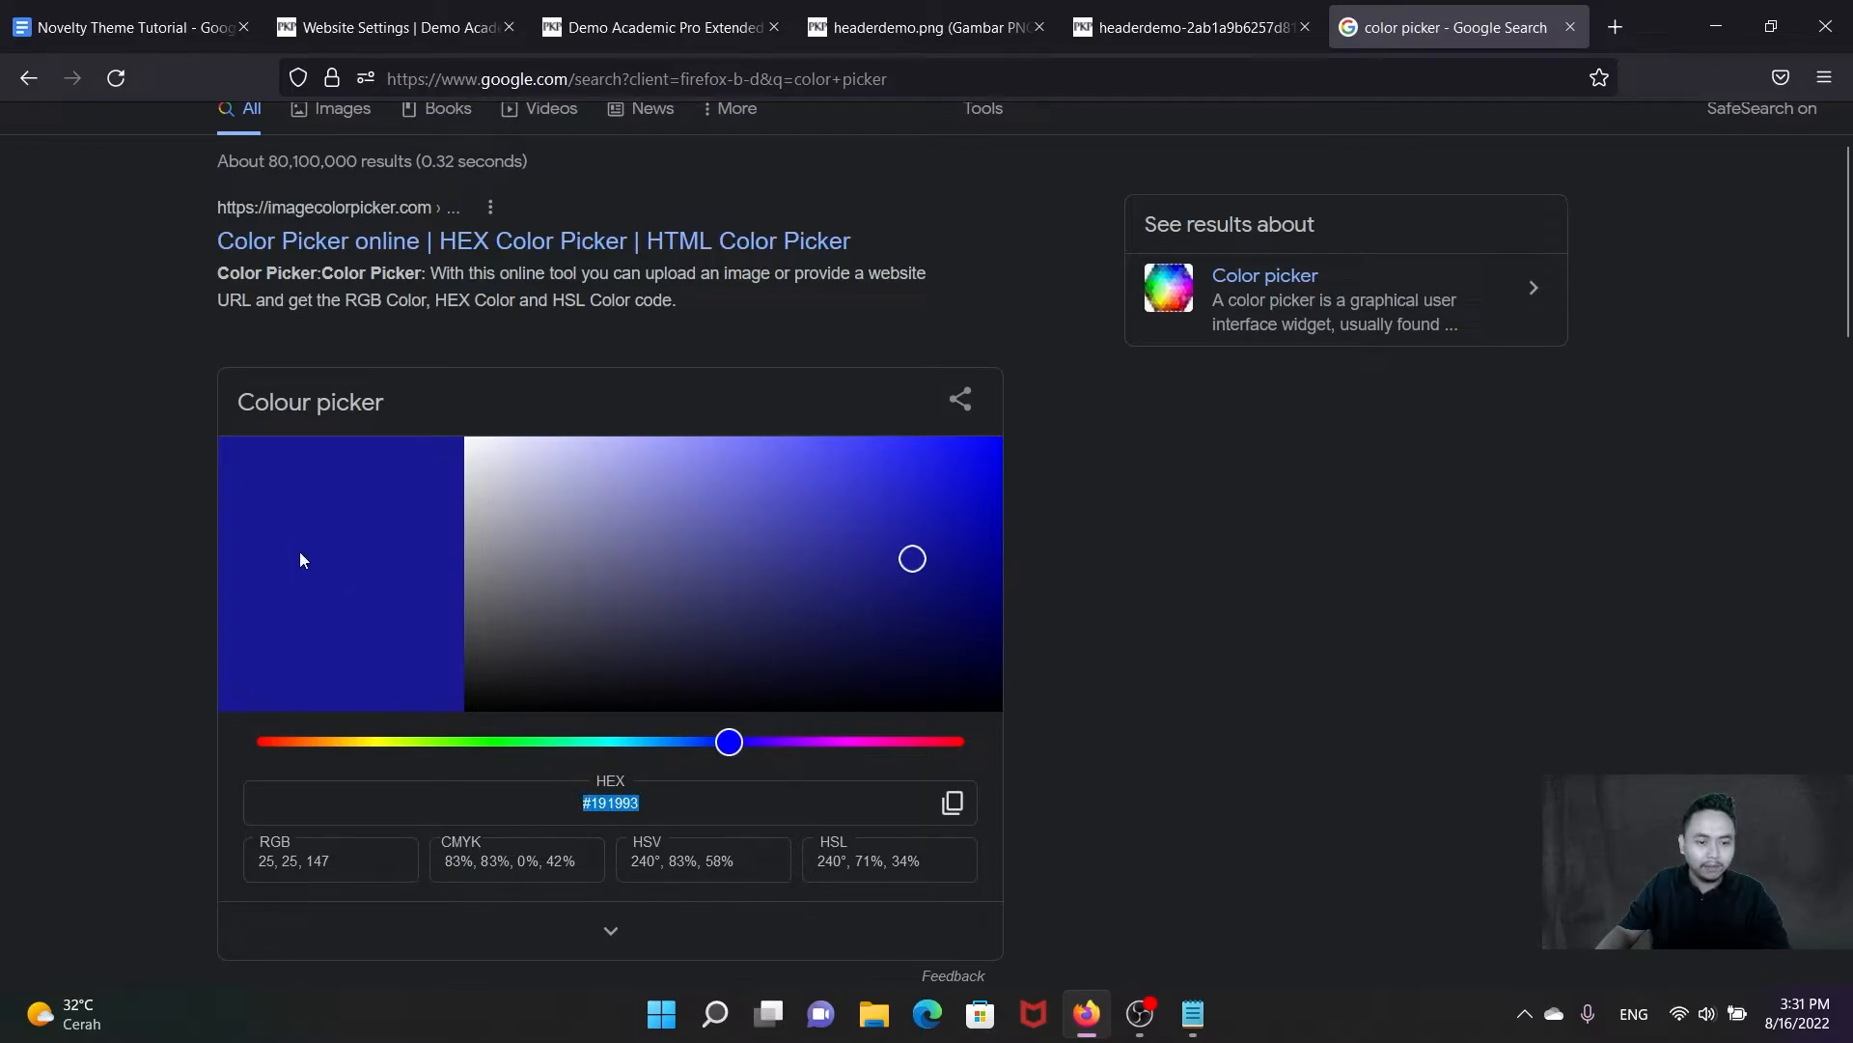
drag(855, 534, 457, 425)
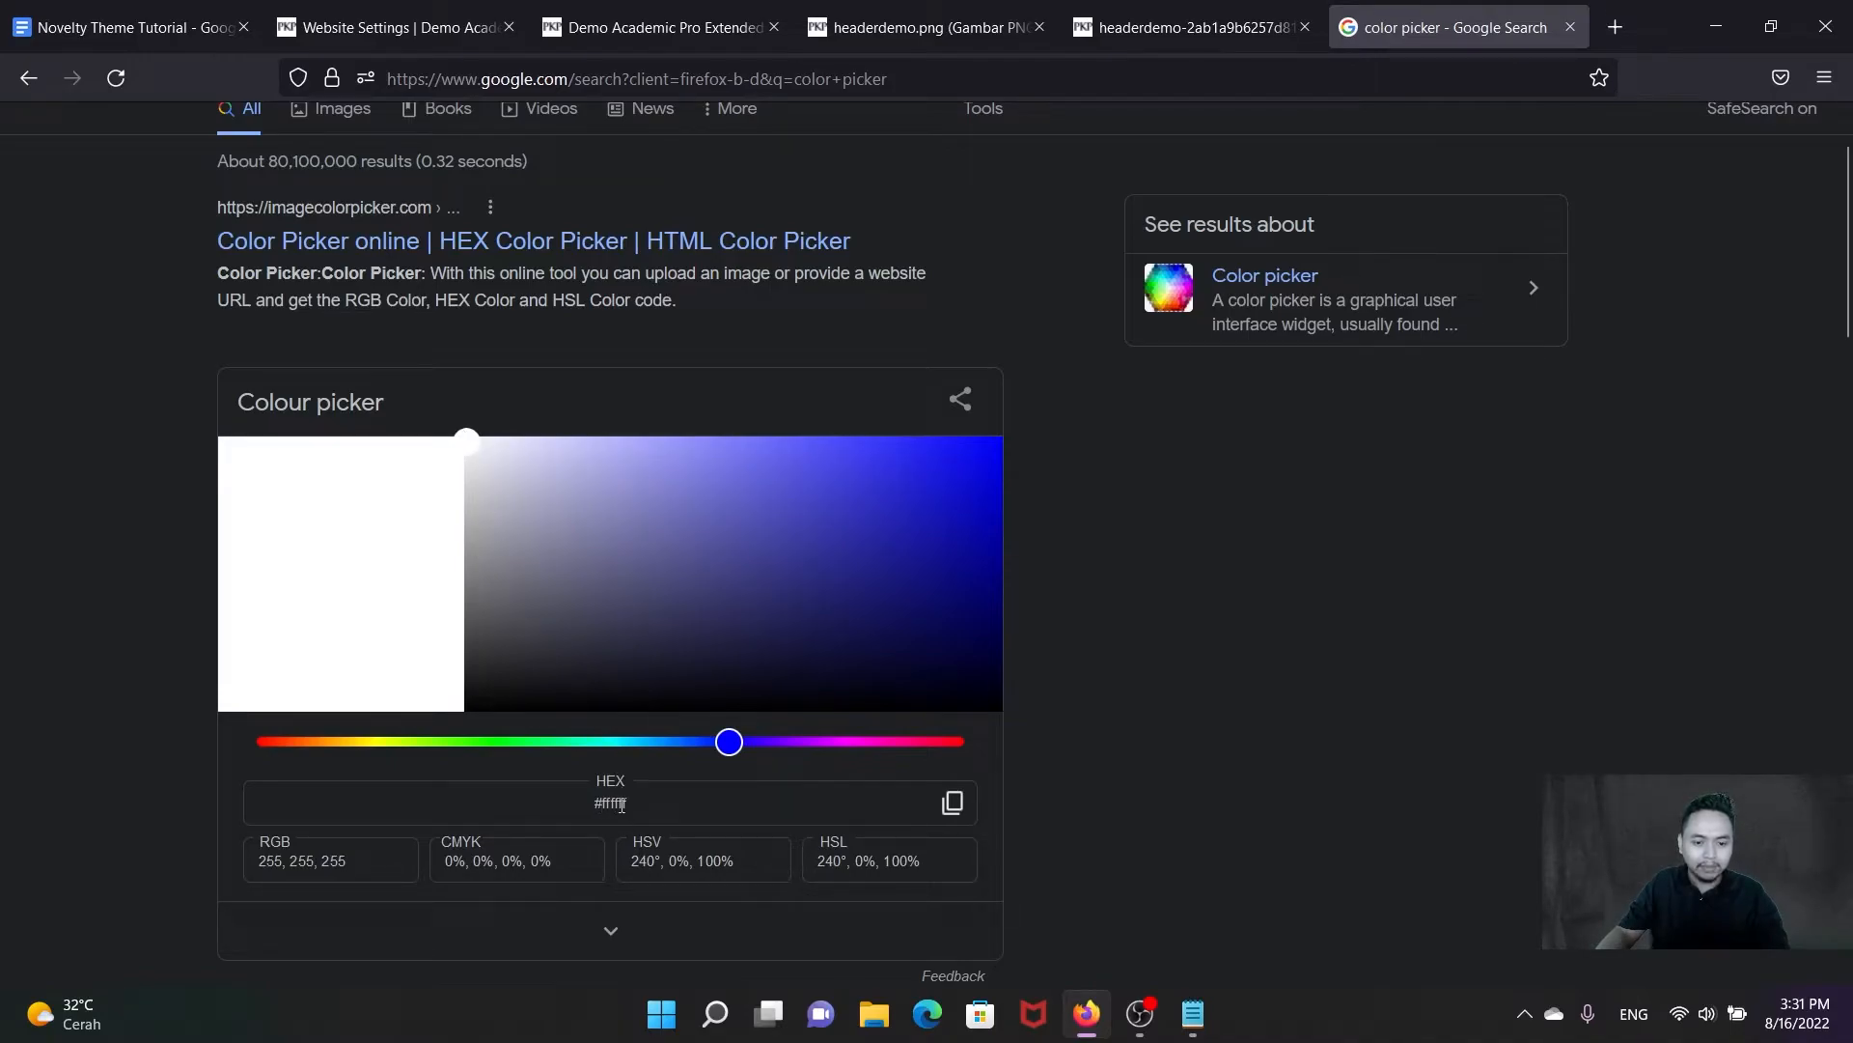
click(952, 806)
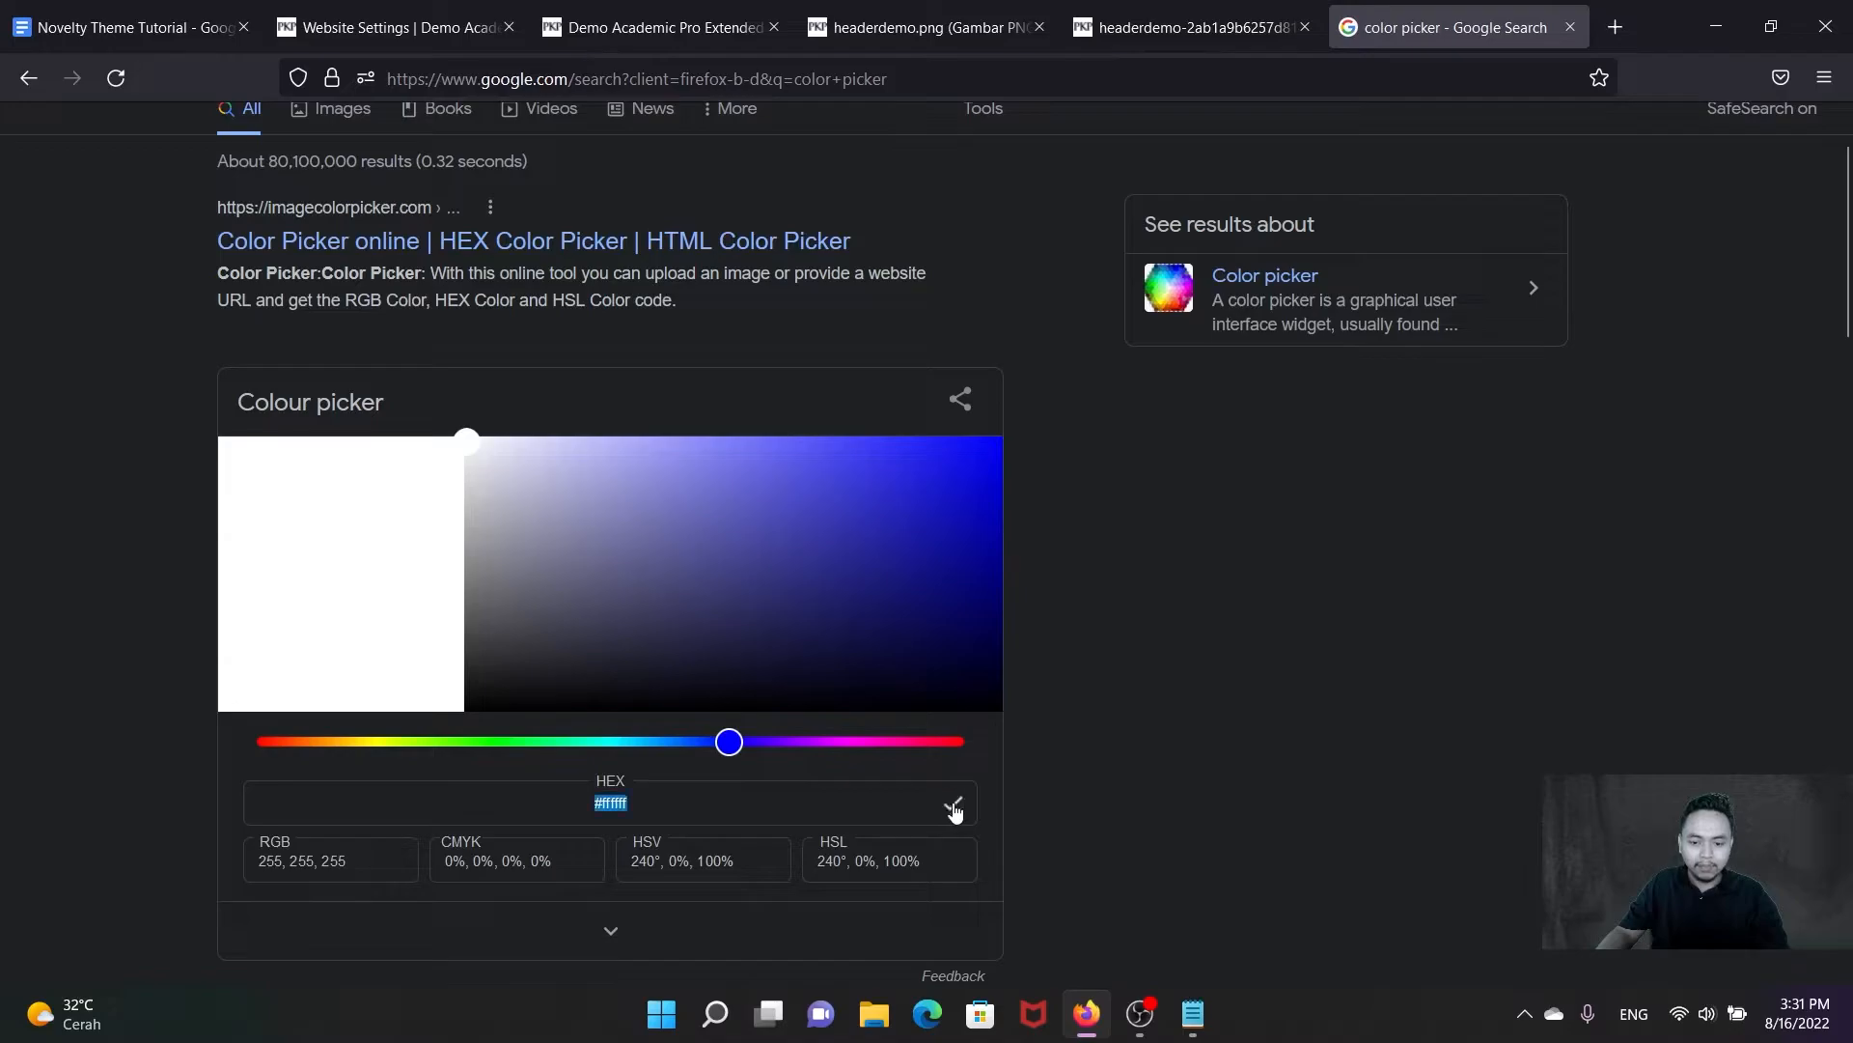
Step: Set the block panel title rule's color to #ffffff in NoveltyCustom.css and save the file
mouse_move(1193, 1013)
click(1255, 905)
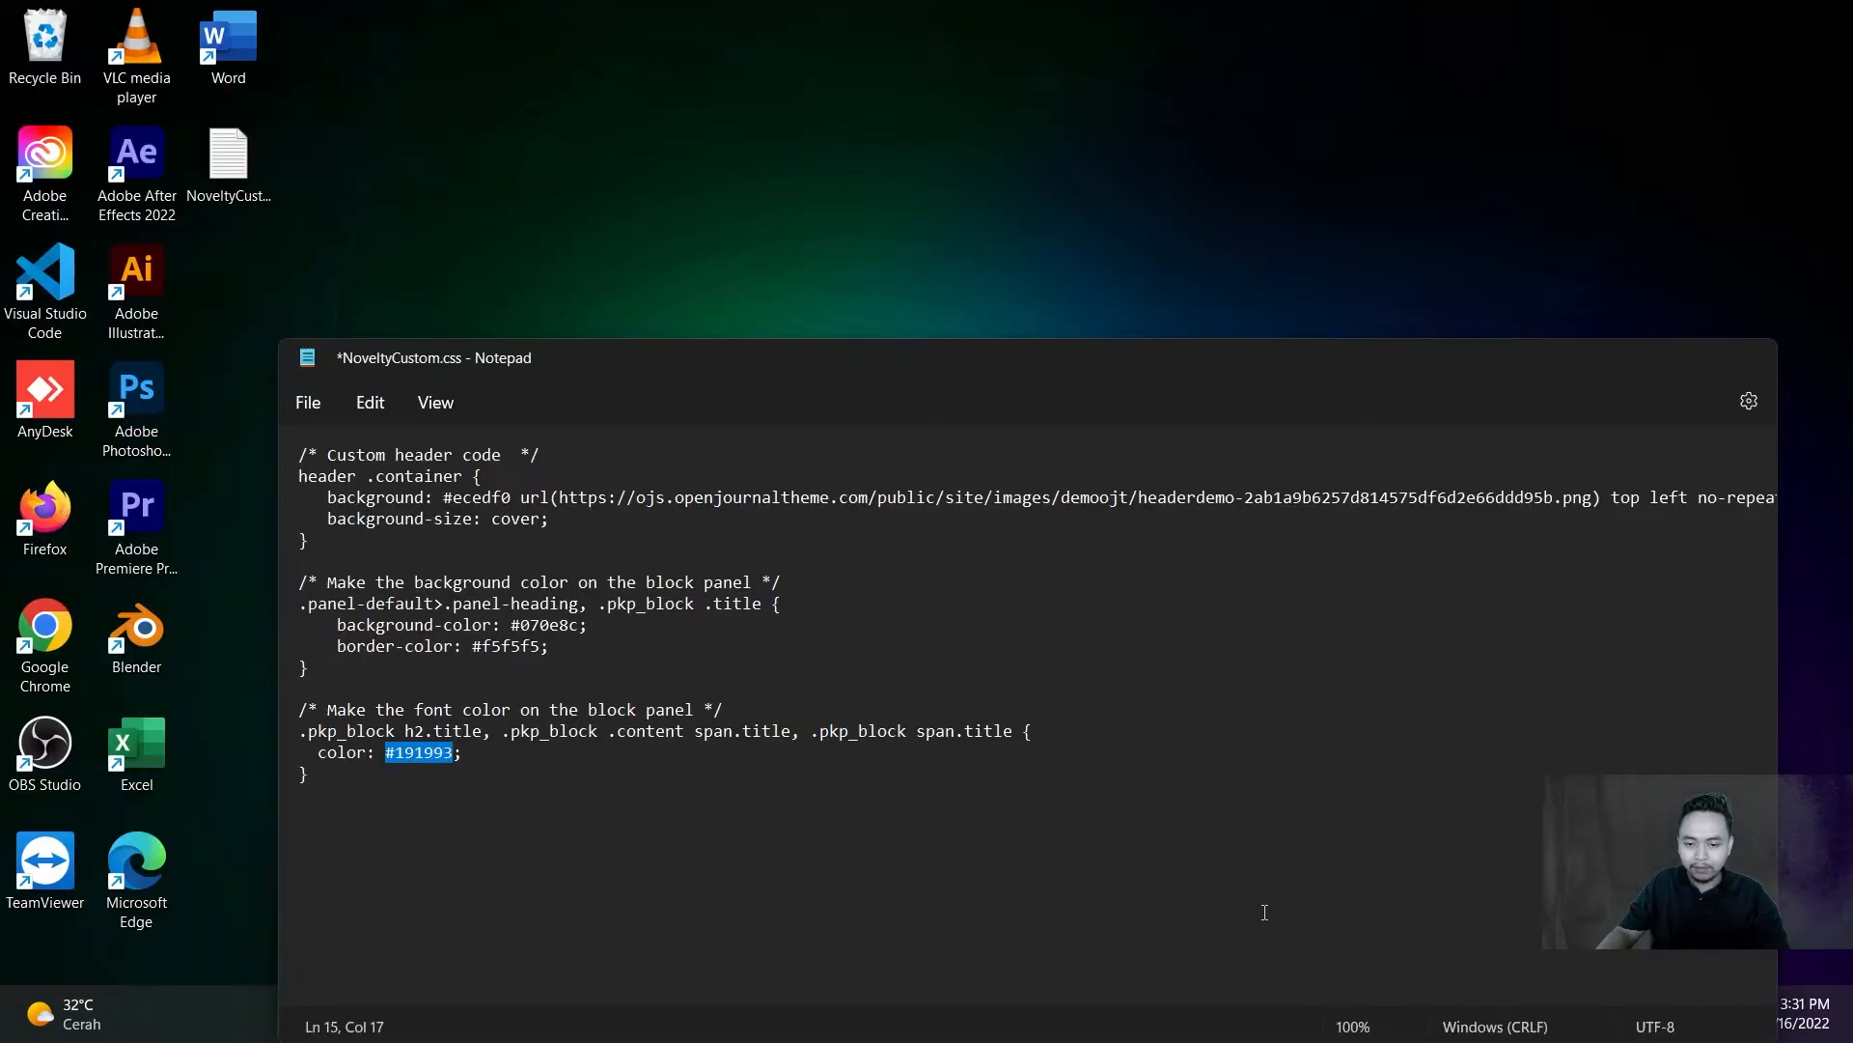
click(534, 774)
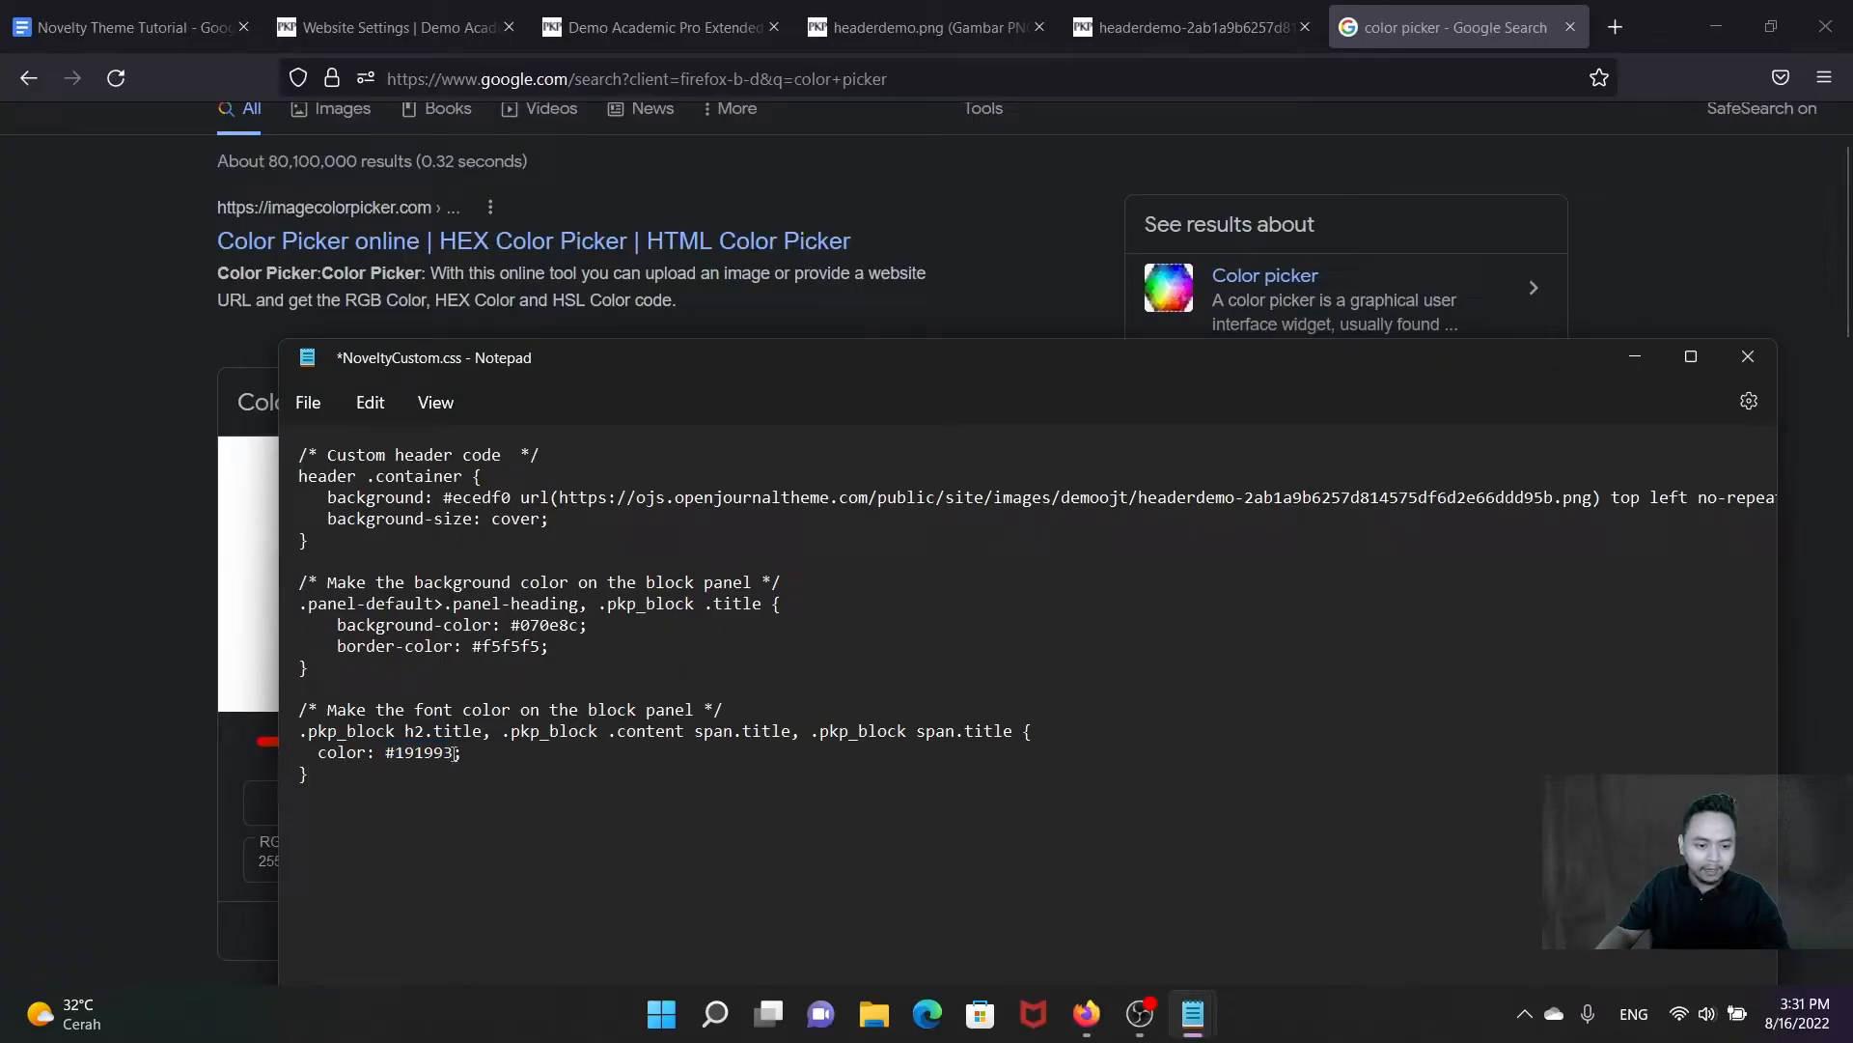
drag(453, 751, 415, 752)
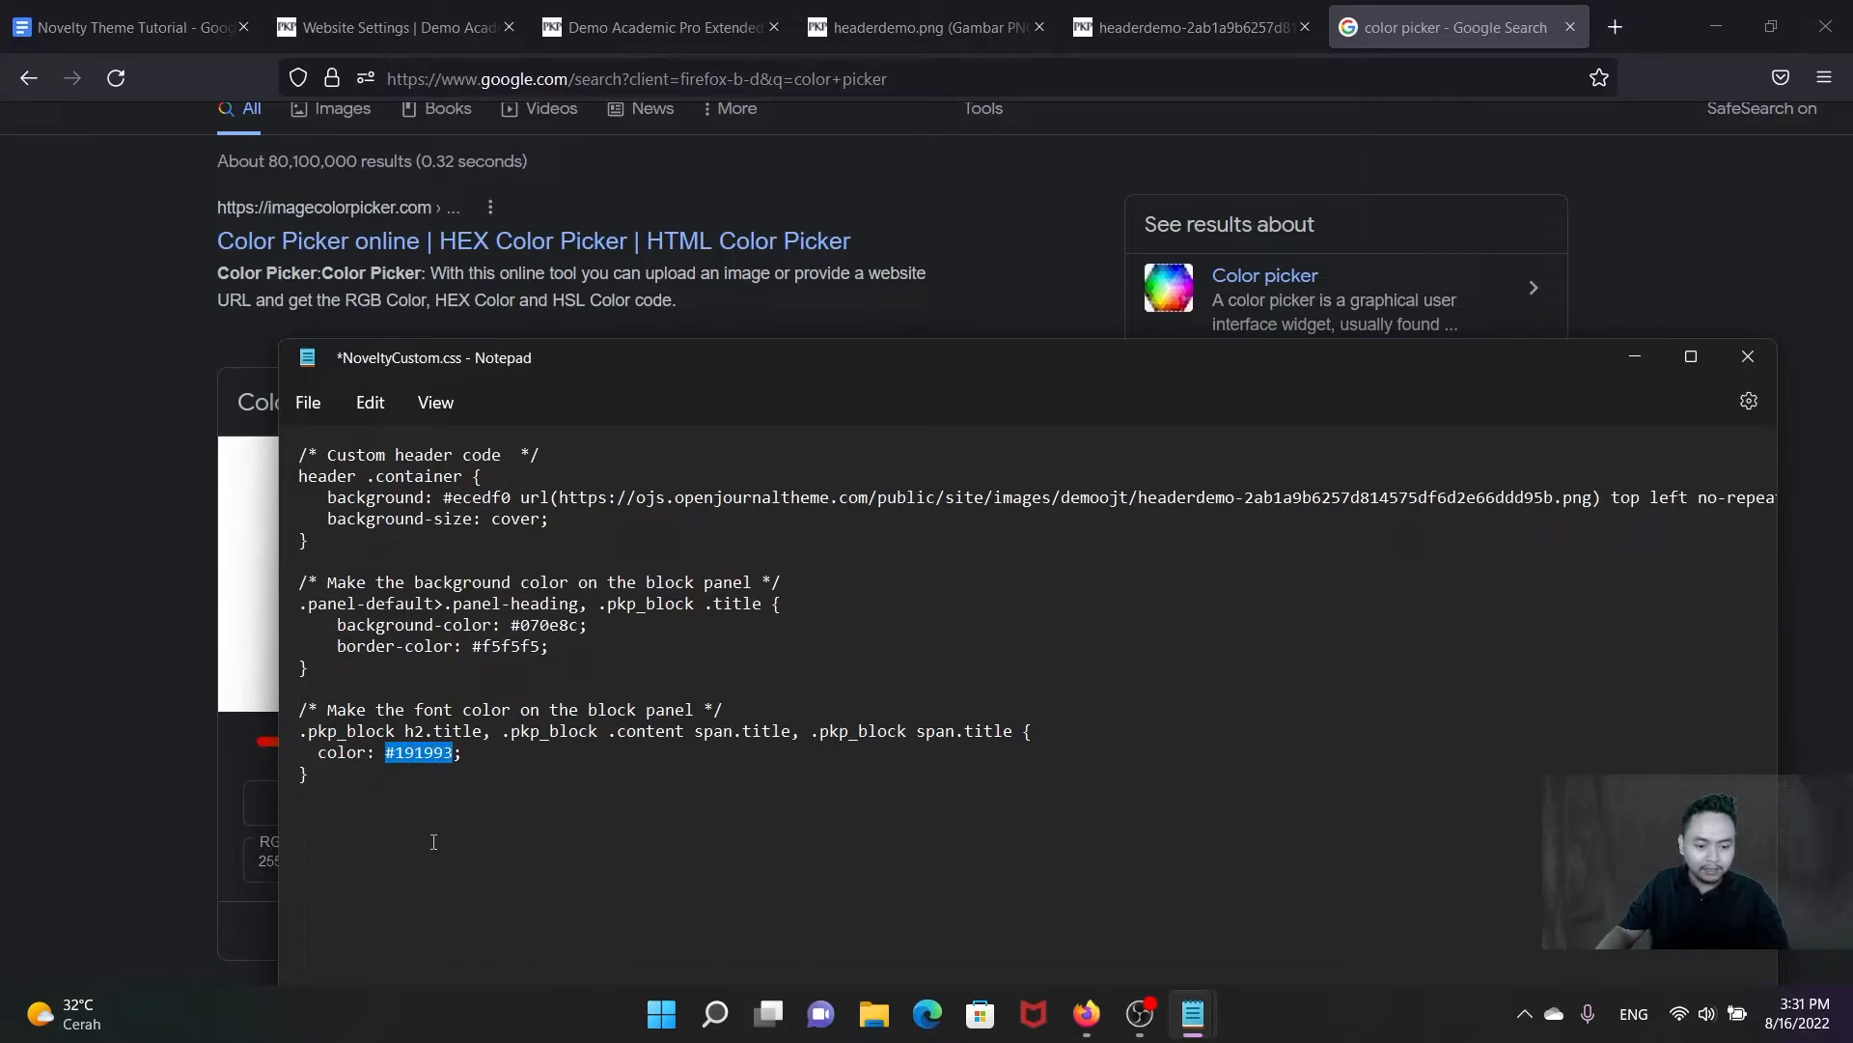
key(ctrl+v)
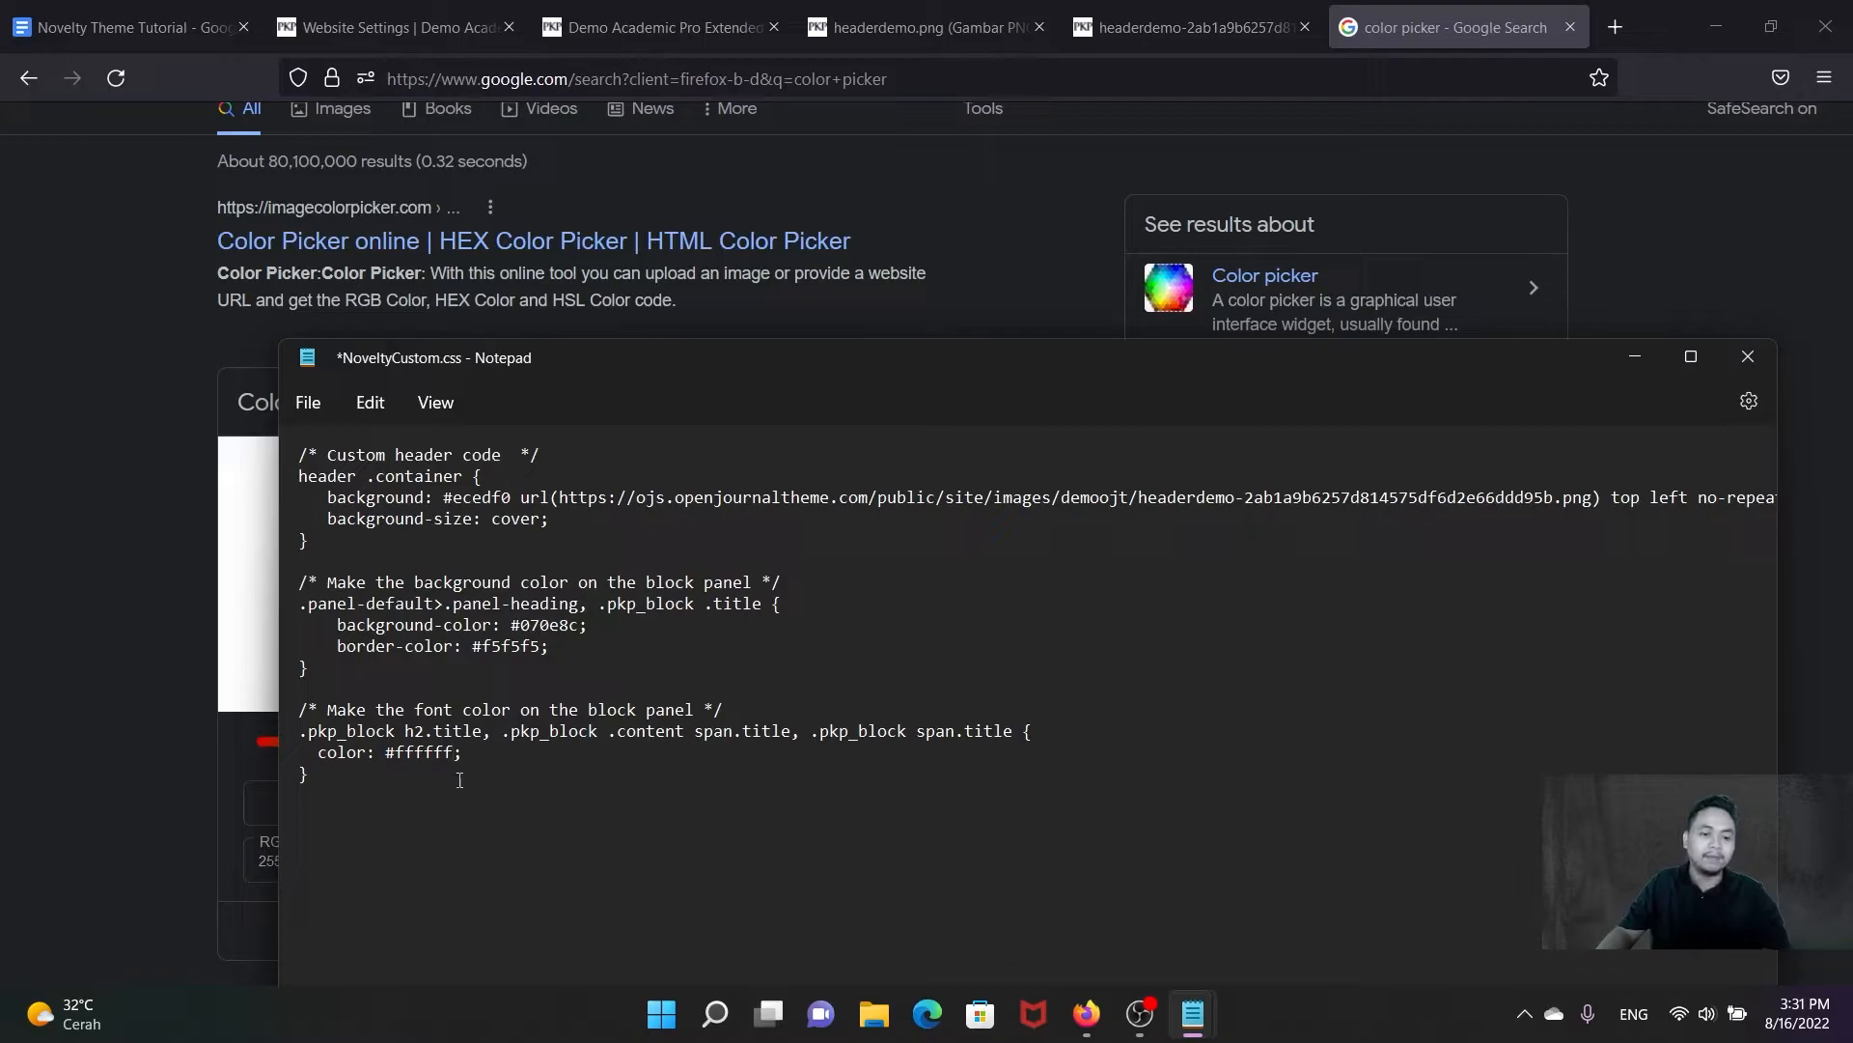
click(308, 402)
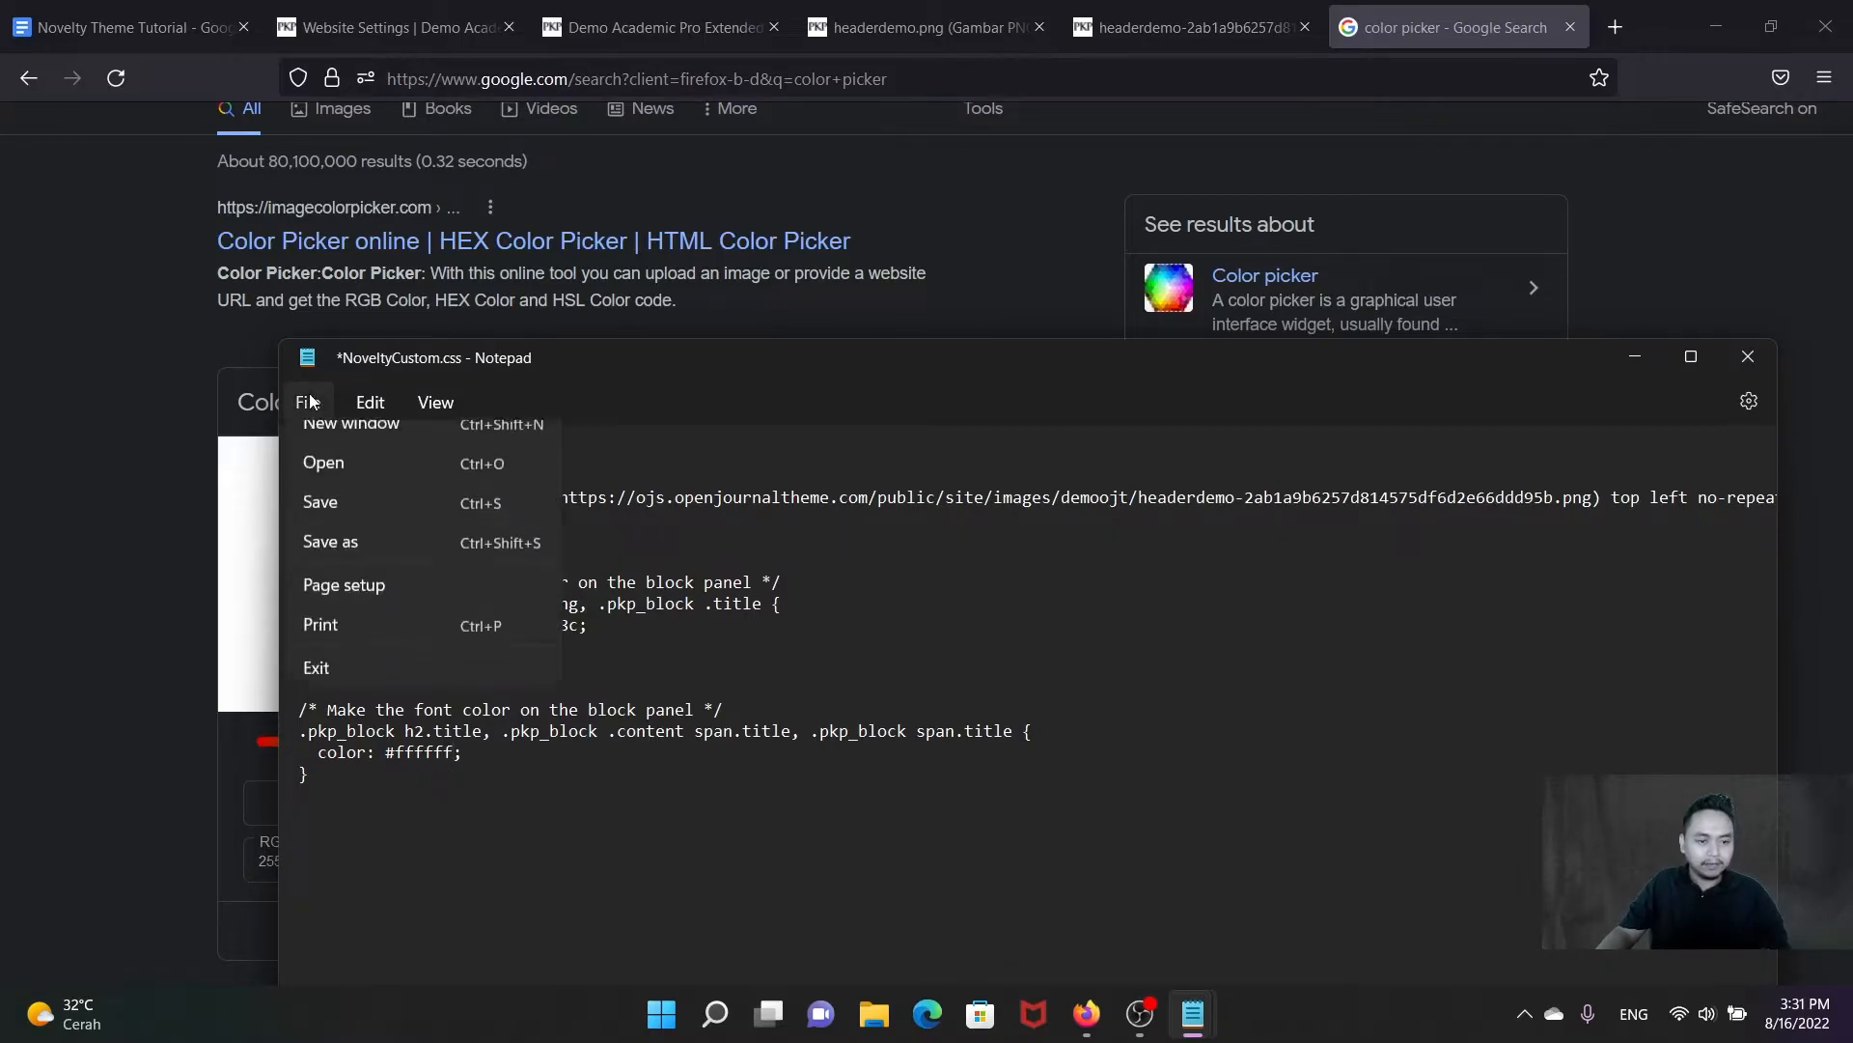
click(332, 562)
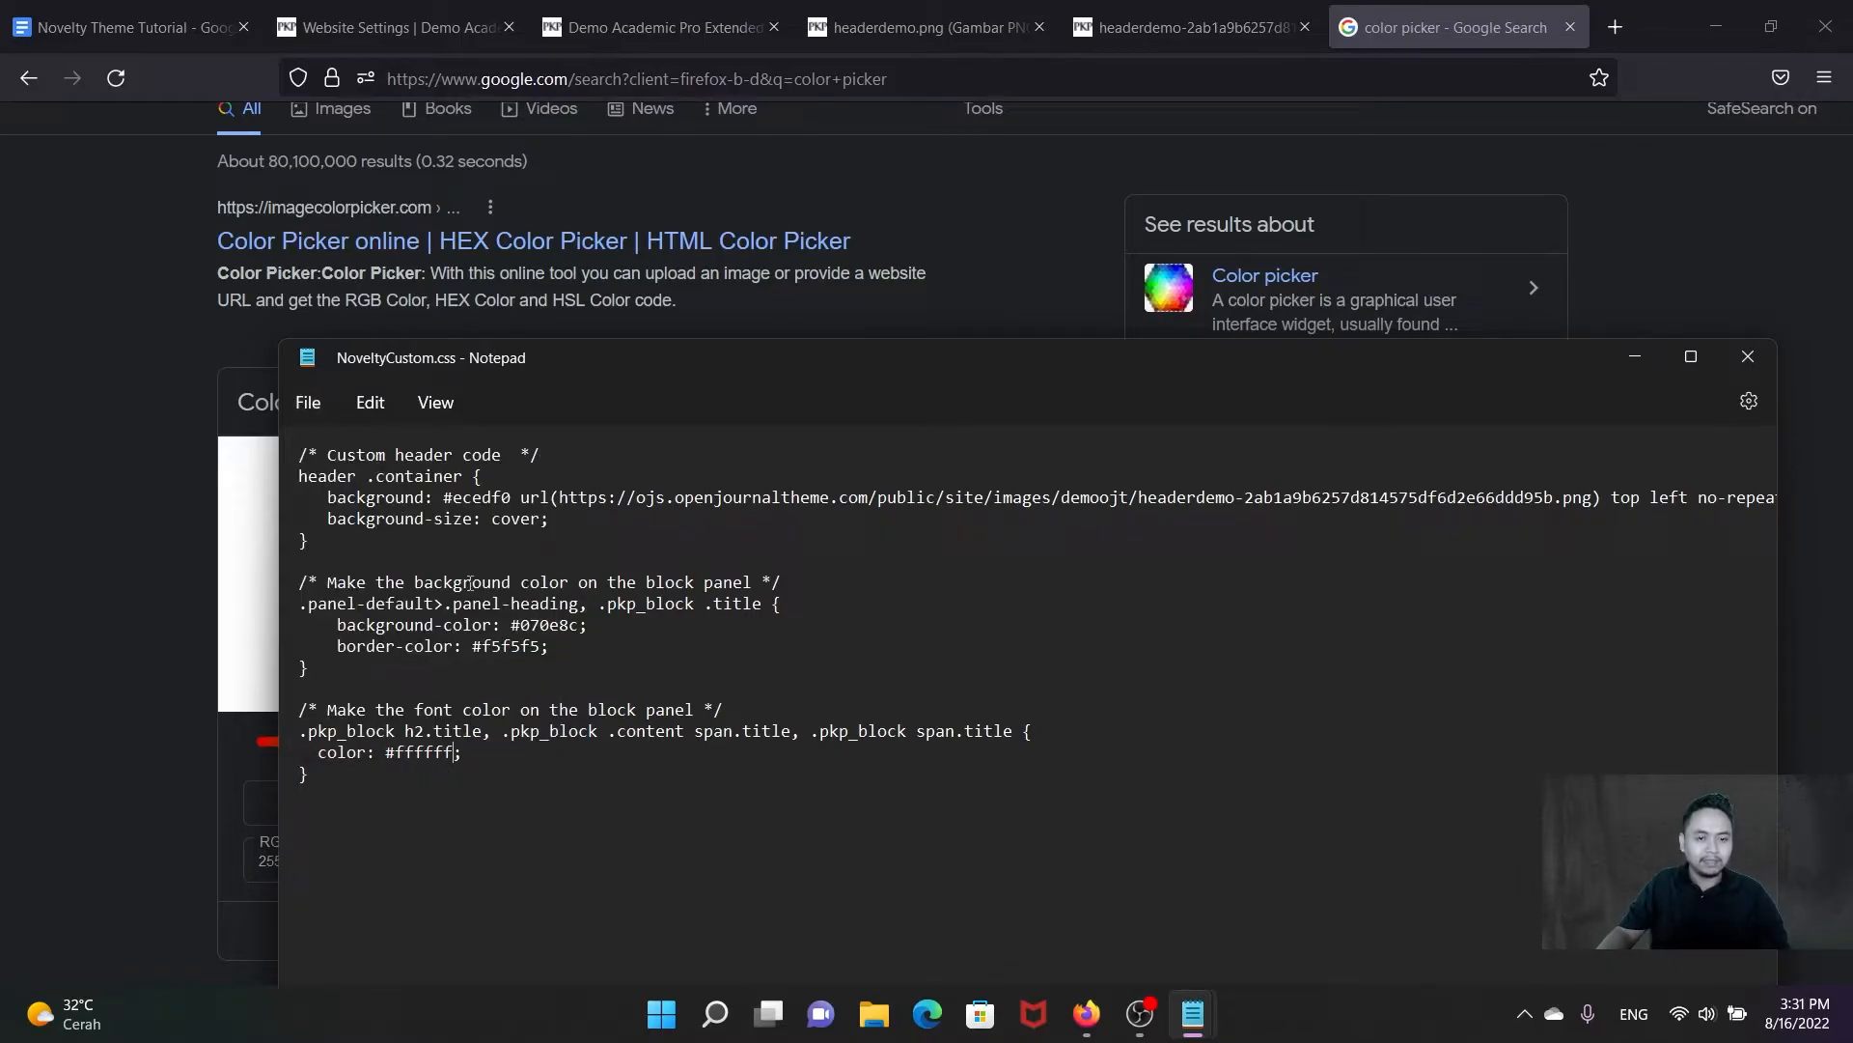
Step: Replace the journal style sheet with the updated NoveltyCustom.css in the website's advanced appearance settings and save them
click(639, 21)
click(451, 12)
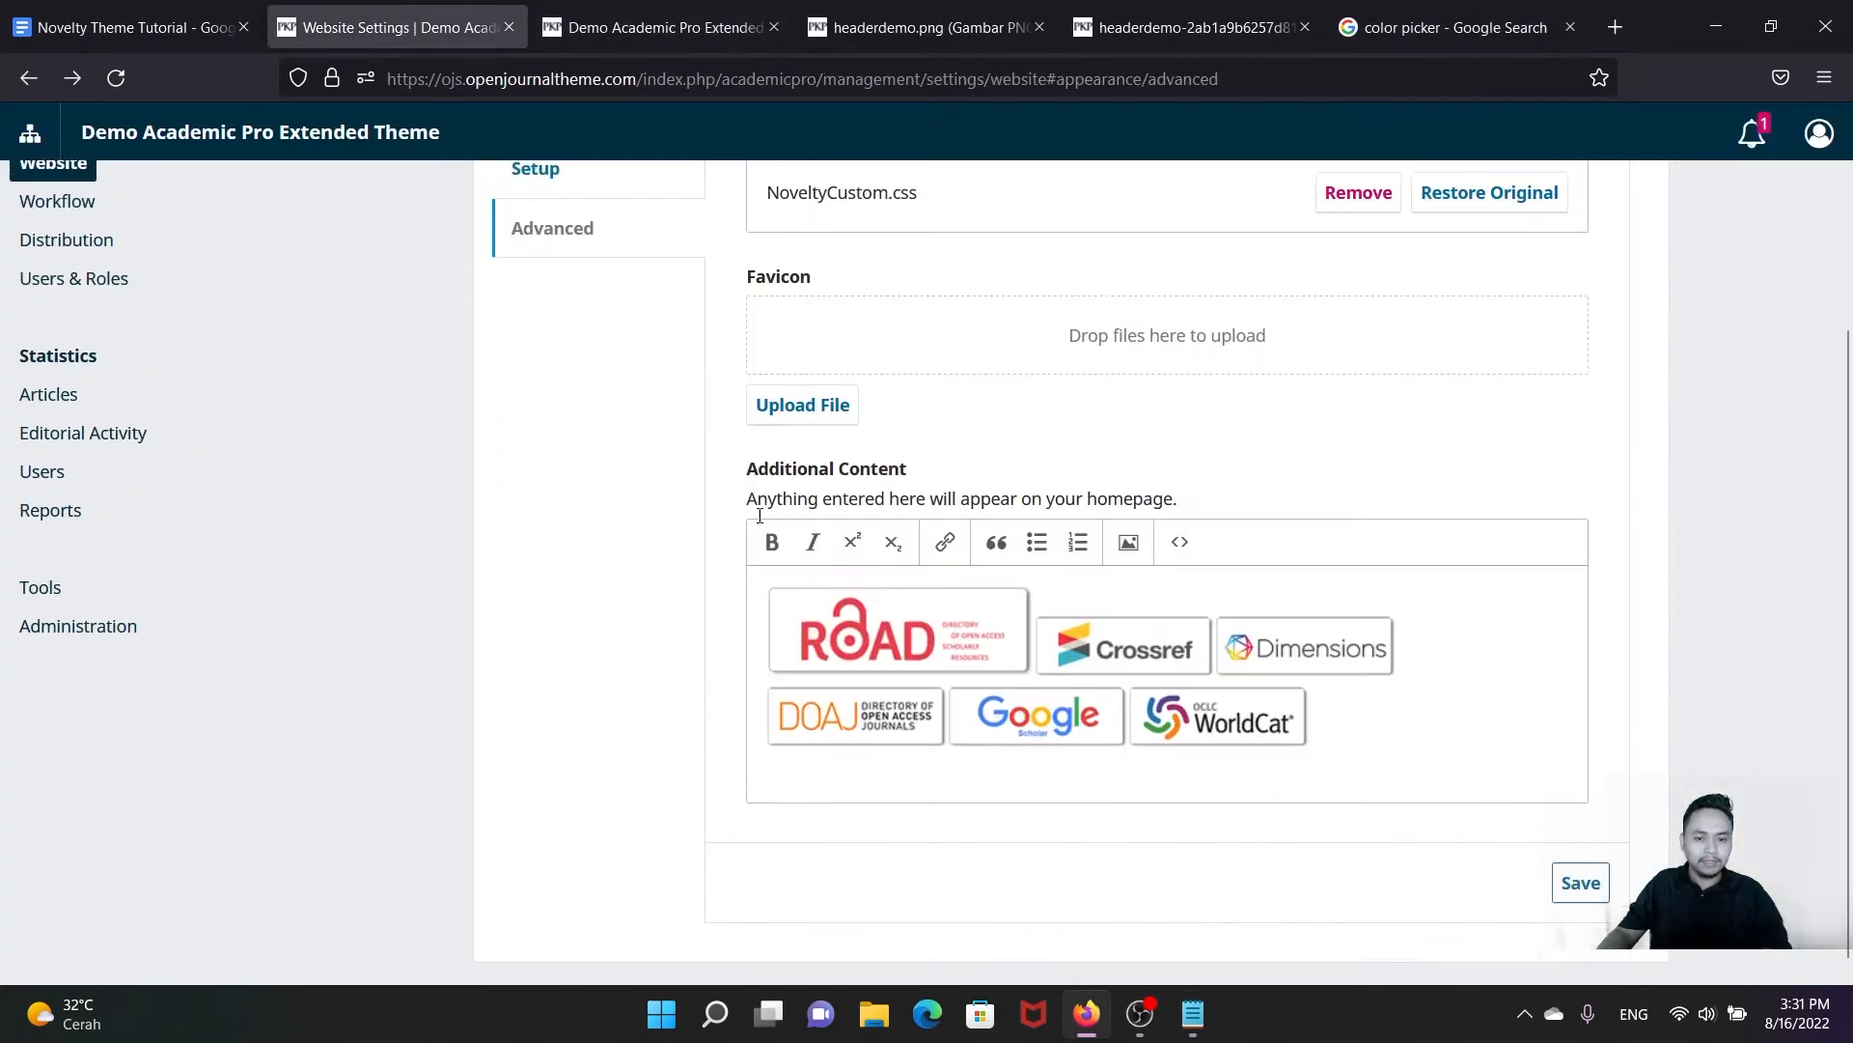
scroll(1362, 483, up, 3)
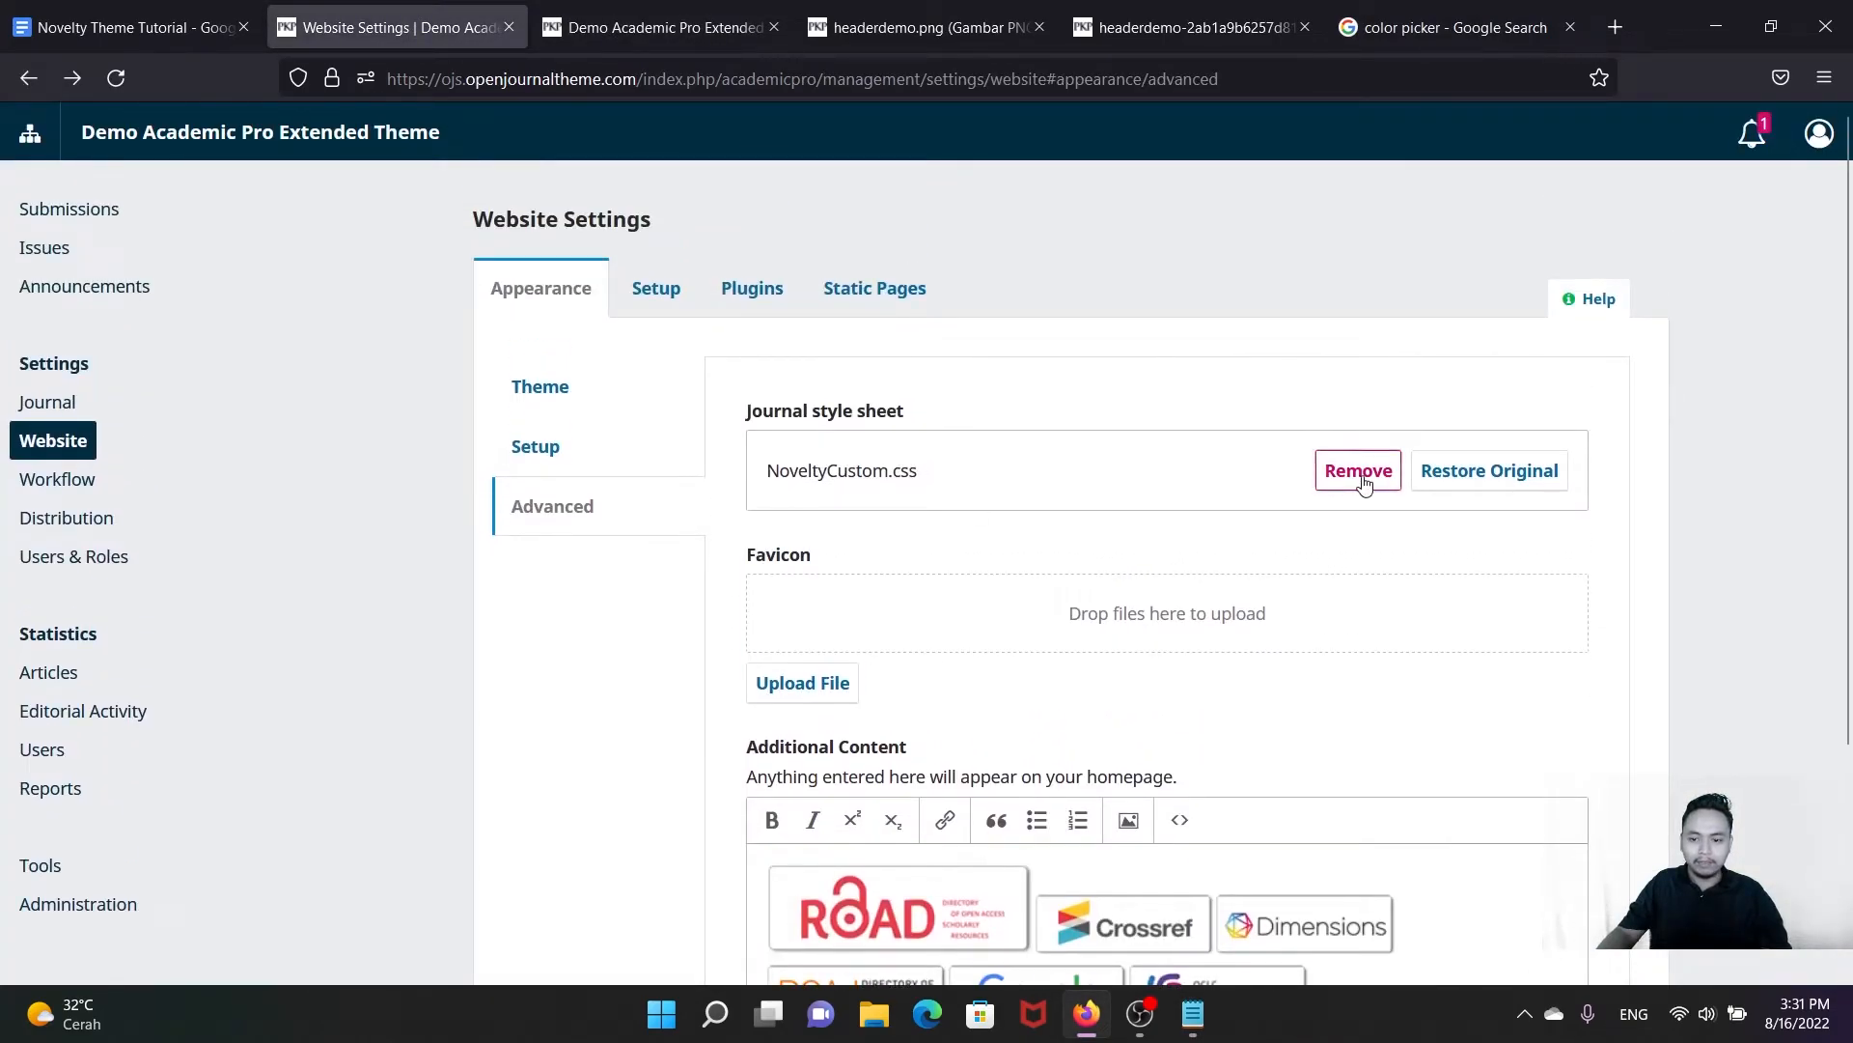
click(1360, 479)
click(800, 543)
click(290, 227)
click(724, 541)
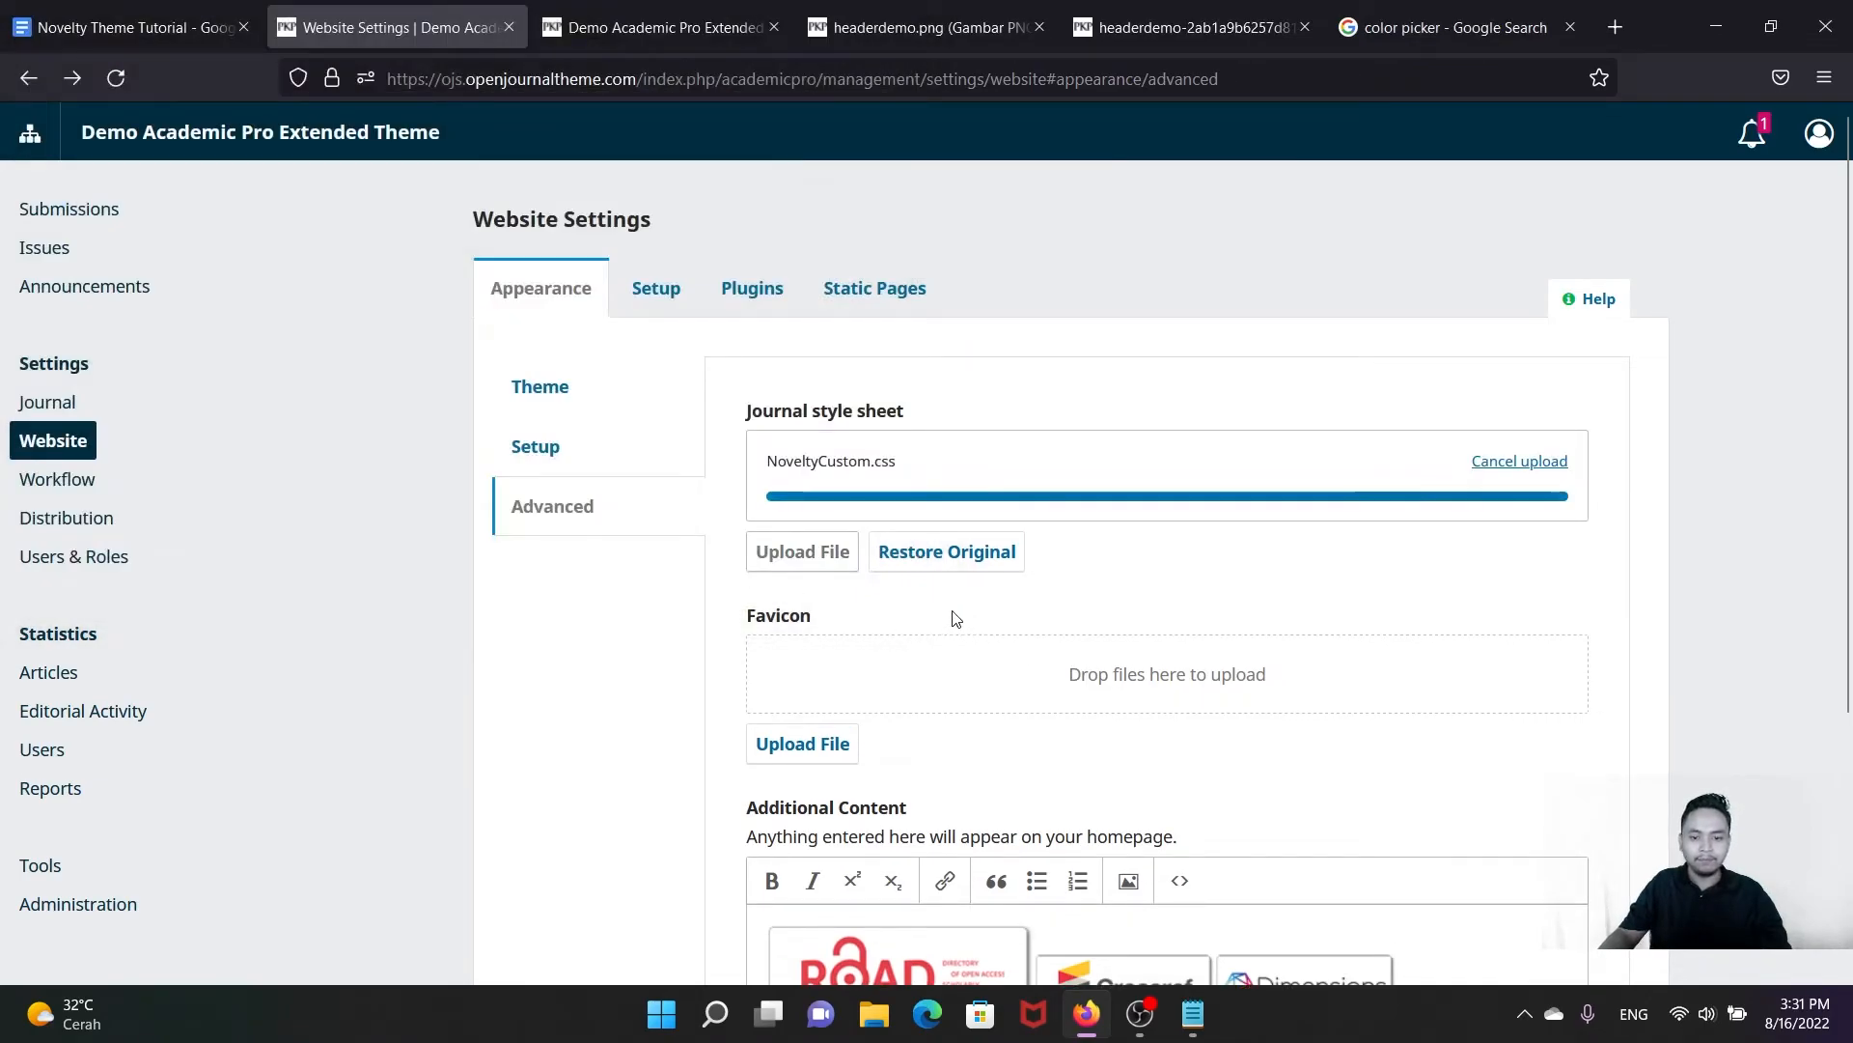
scroll(1274, 715, down, 3)
click(1583, 867)
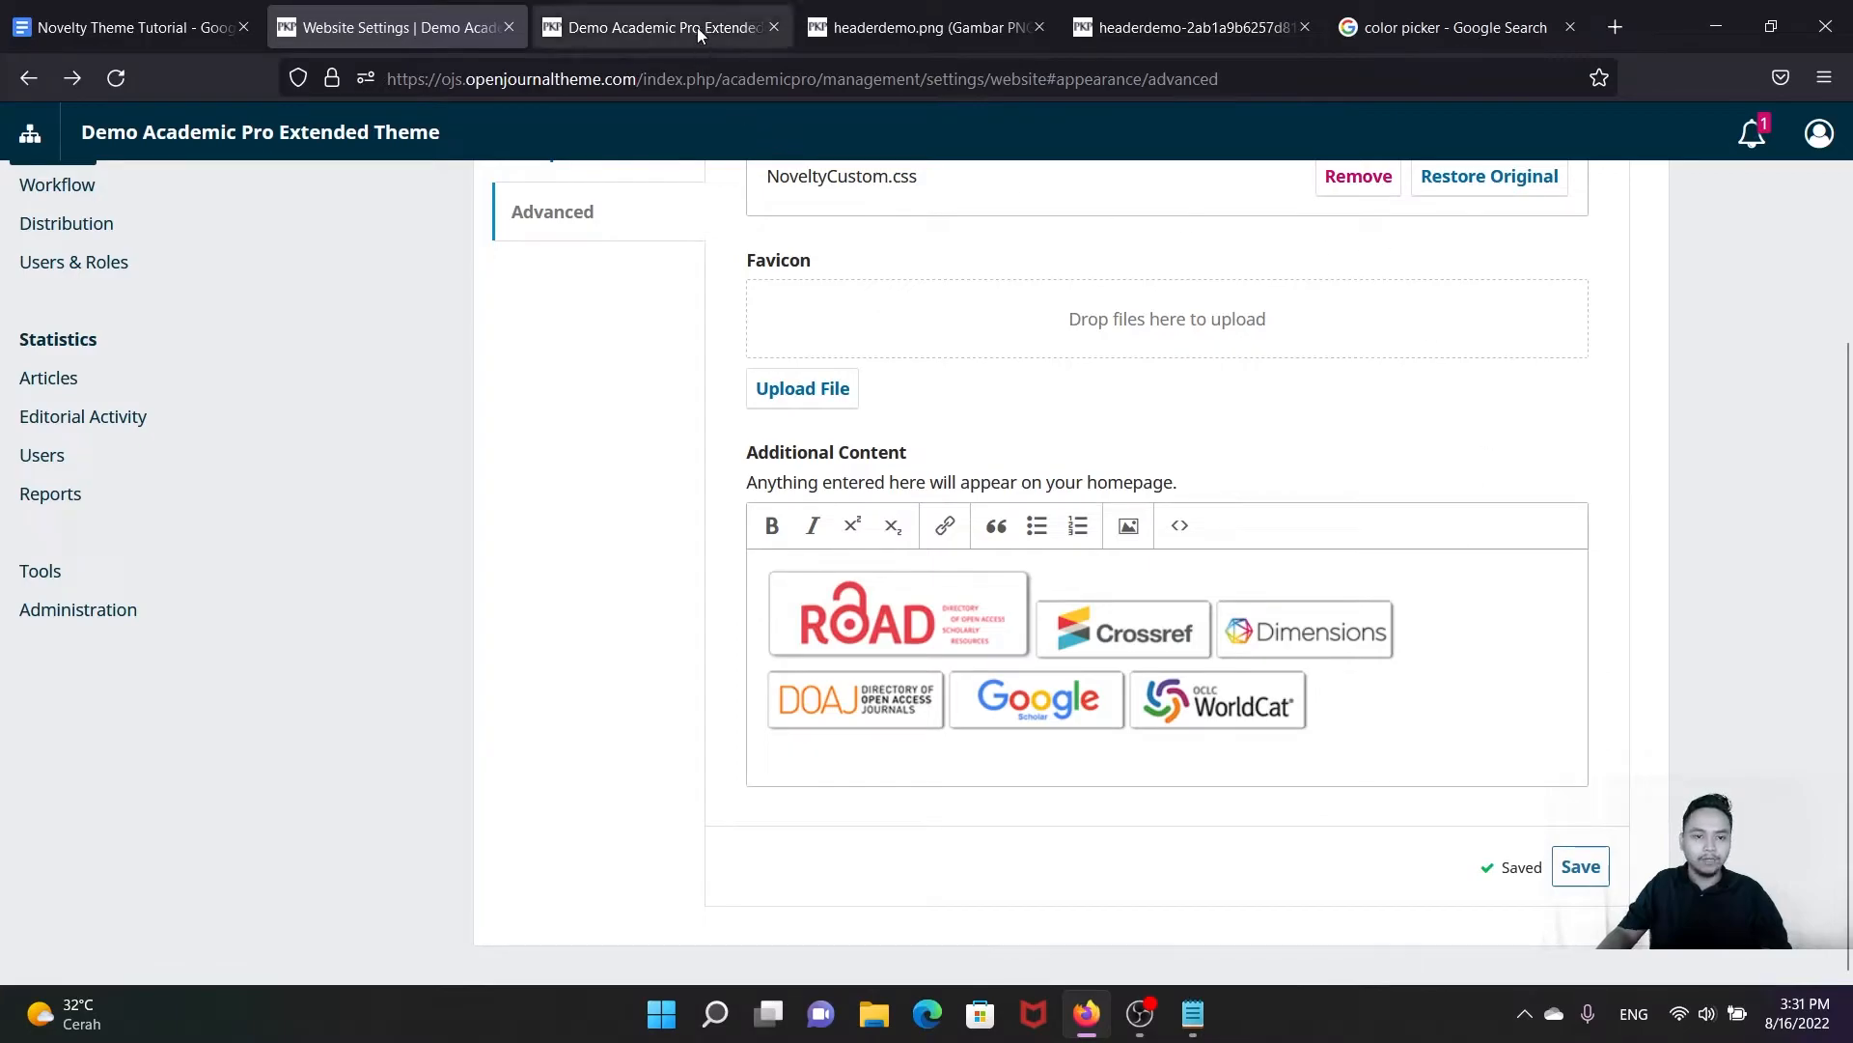
Step: Reload the journal homepage and check the font color of the block panel titles
click(656, 27)
click(126, 76)
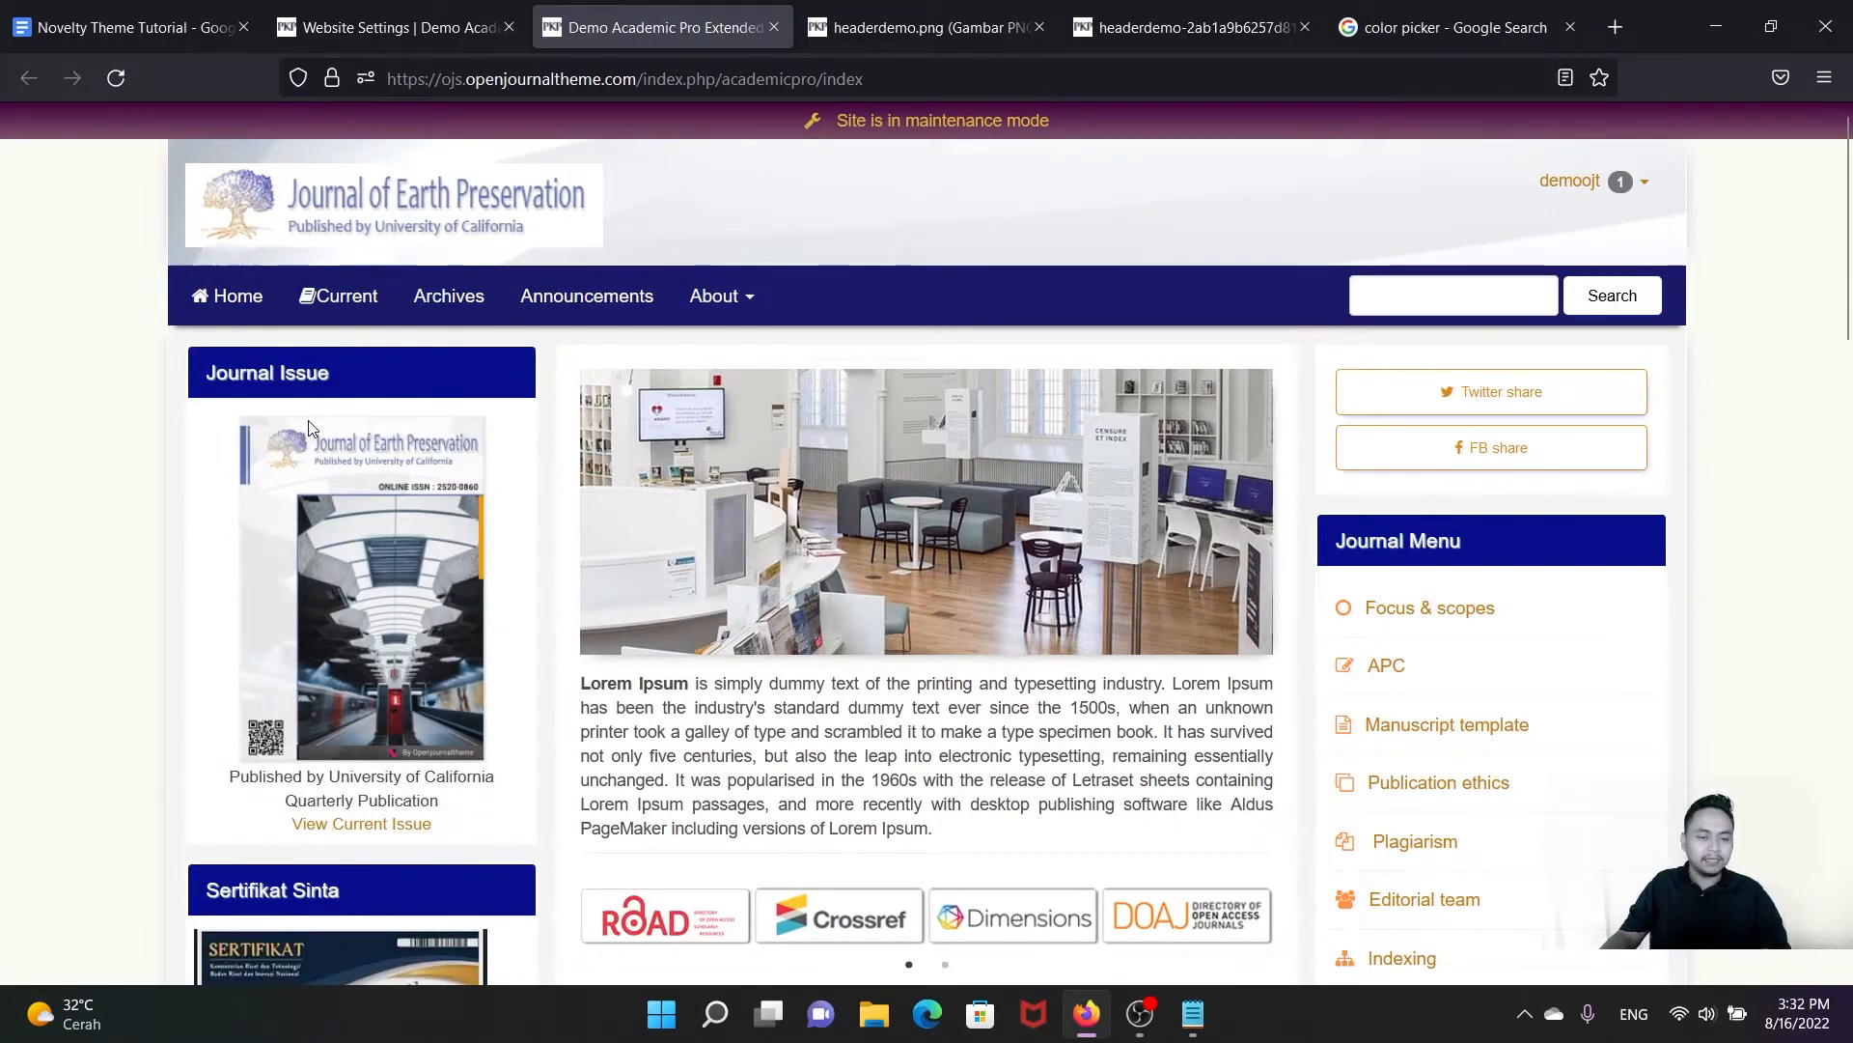
Step: Examine the block panel titles on the journal homepage and the block panel font color rule in Novelty.css
drag(341, 371, 205, 385)
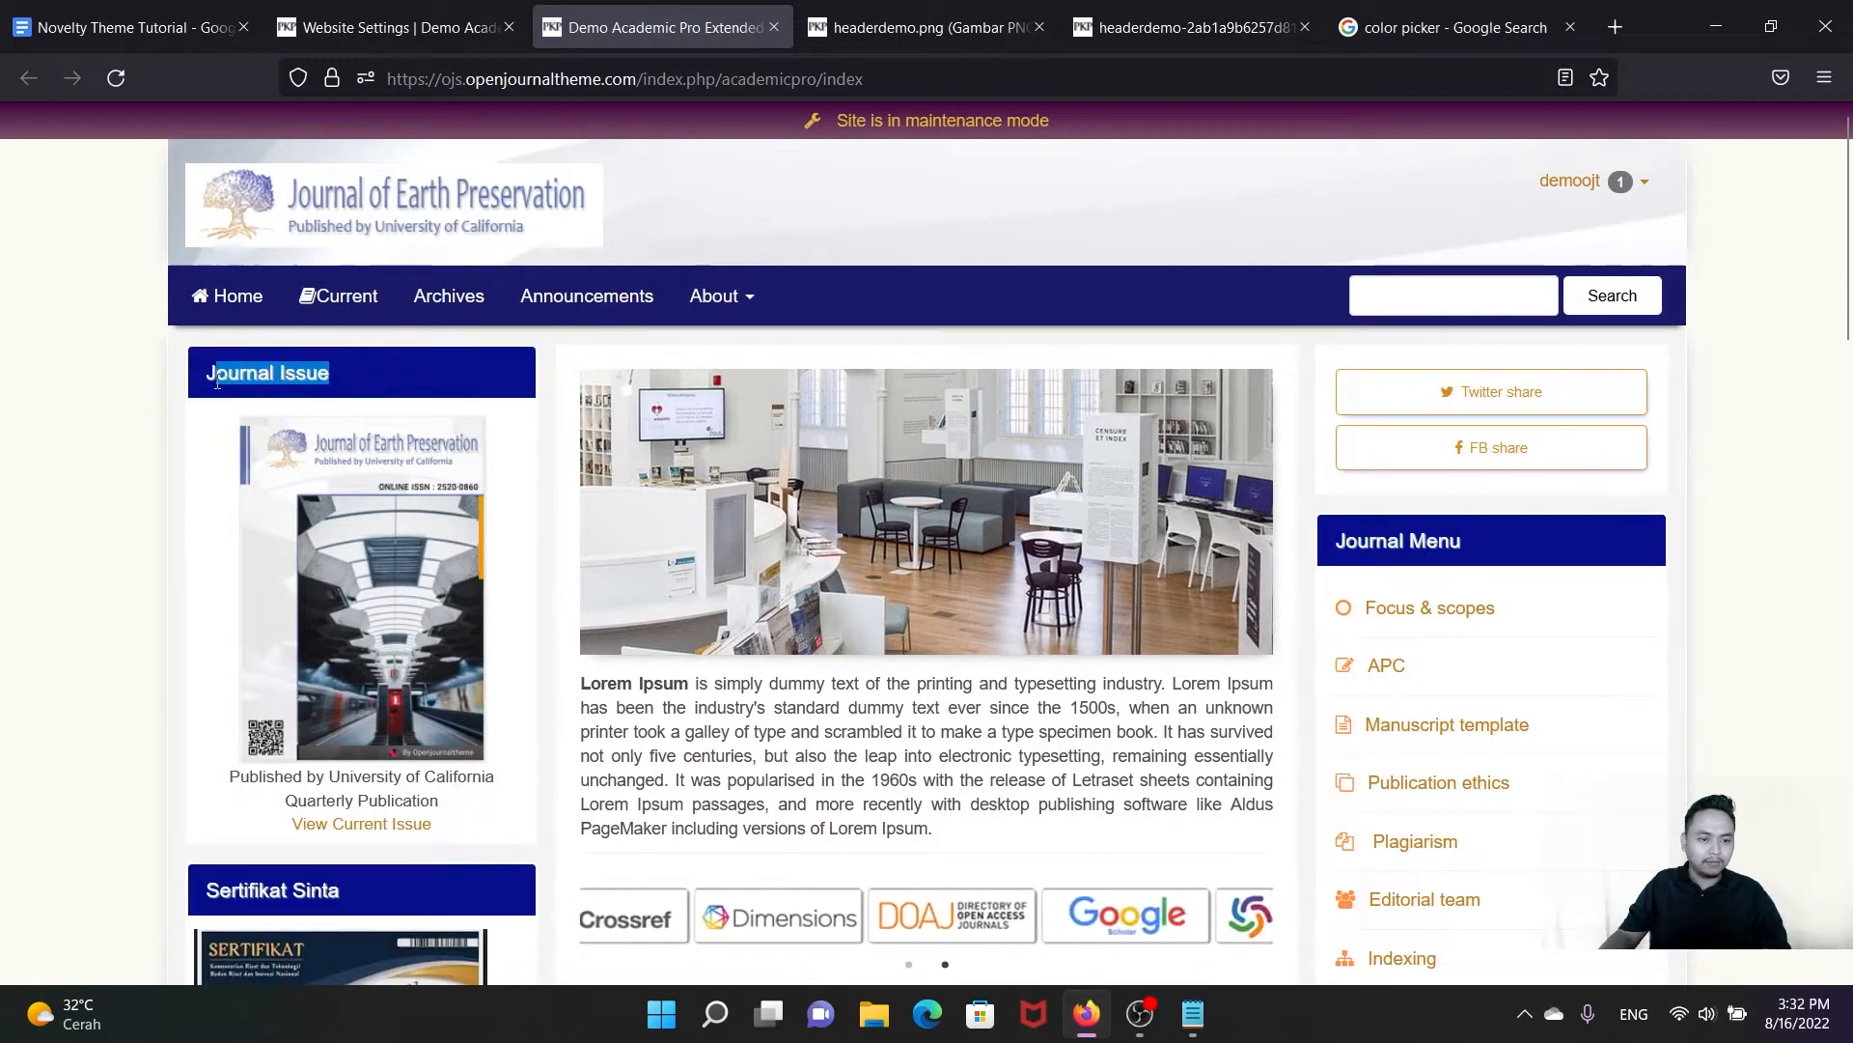
click(205, 386)
scroll(383, 422, down, 5)
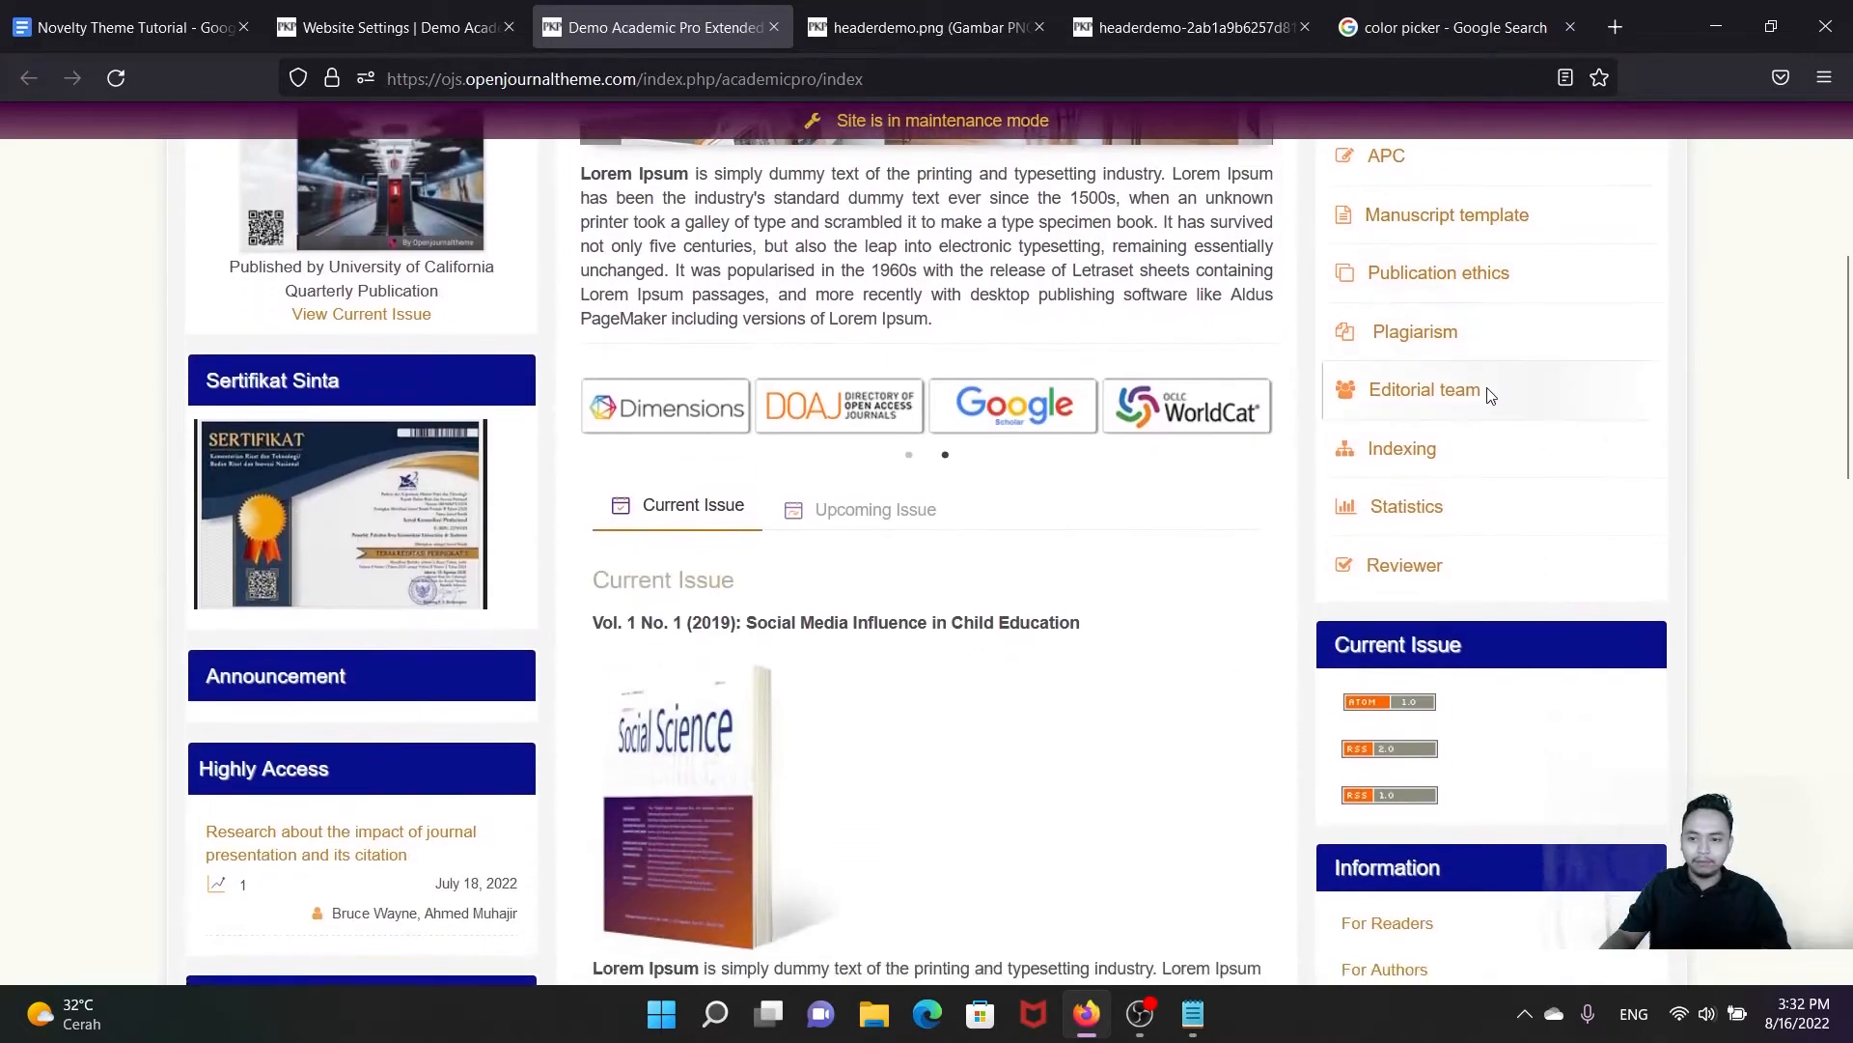
scroll(384, 422, up, 5)
drag(346, 373, 208, 373)
click(1193, 1031)
click(1193, 1031)
click(1118, 880)
click(795, 666)
scroll(756, 745, down, 2)
scroll(488, 784, up, 2)
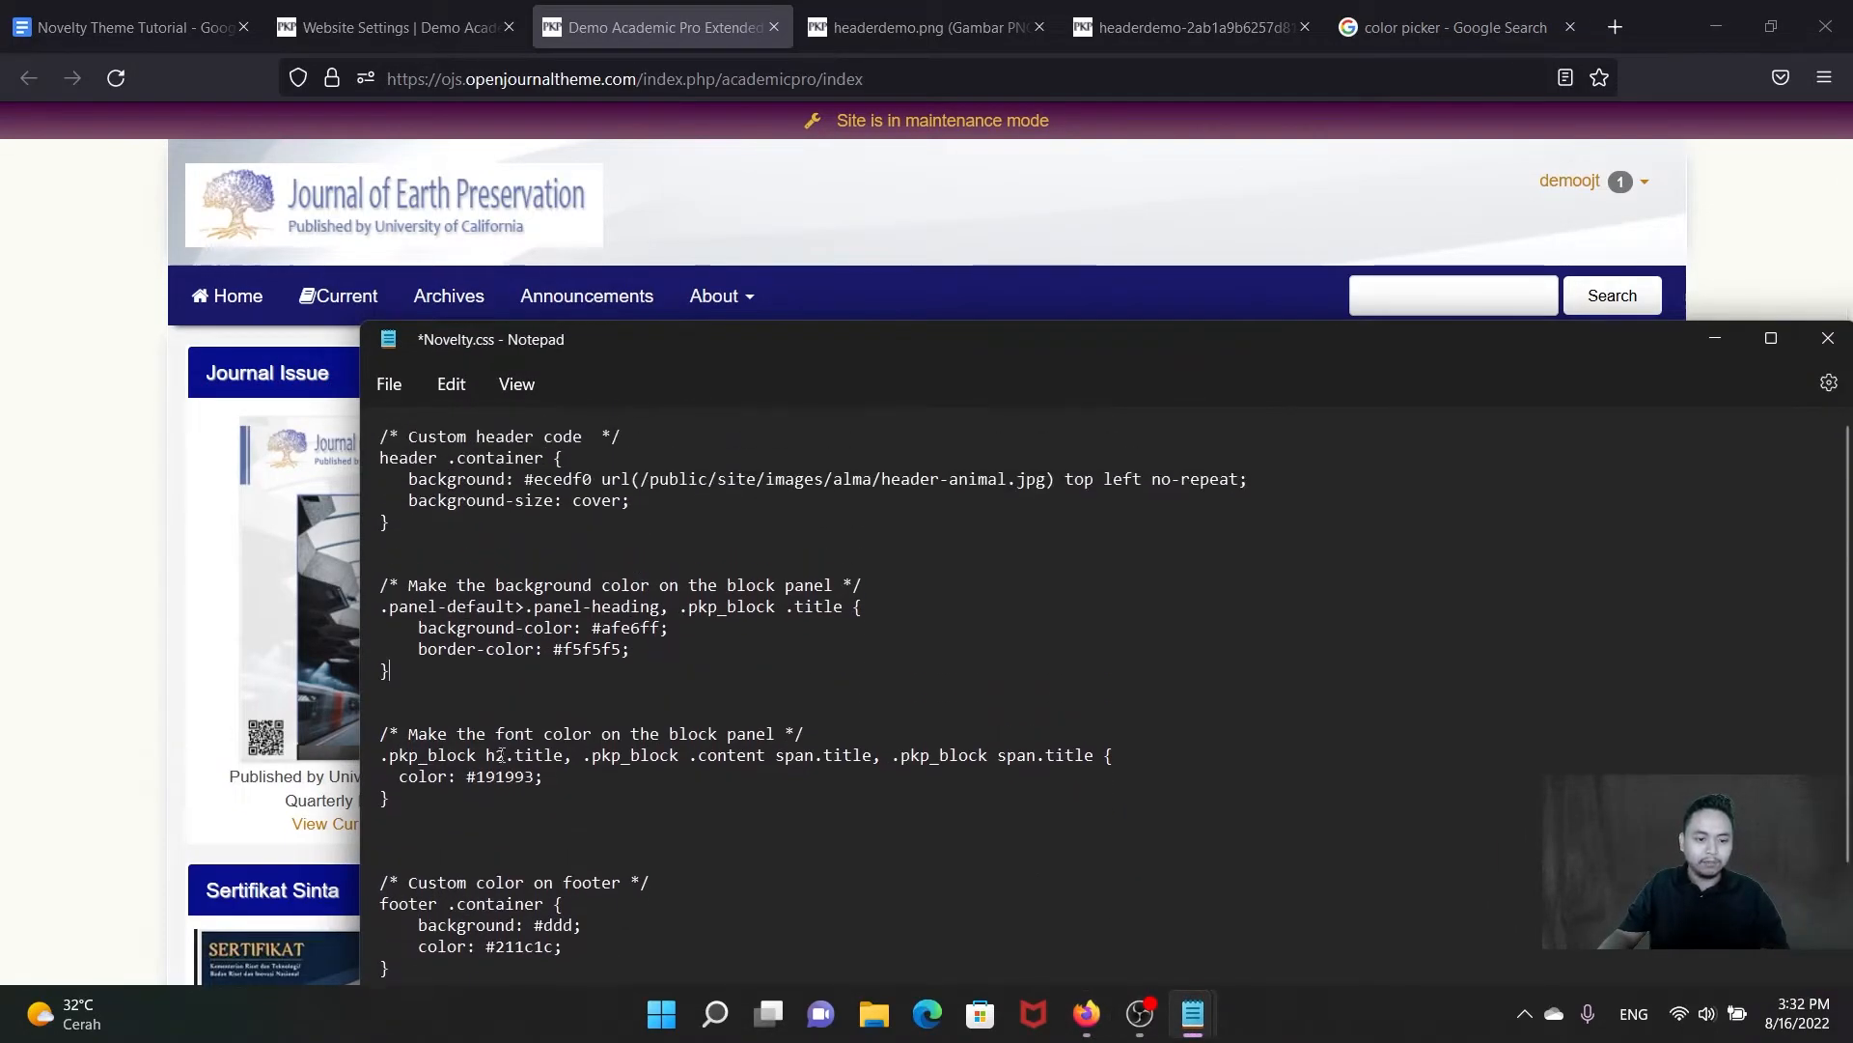
click(389, 800)
drag(404, 805, 383, 736)
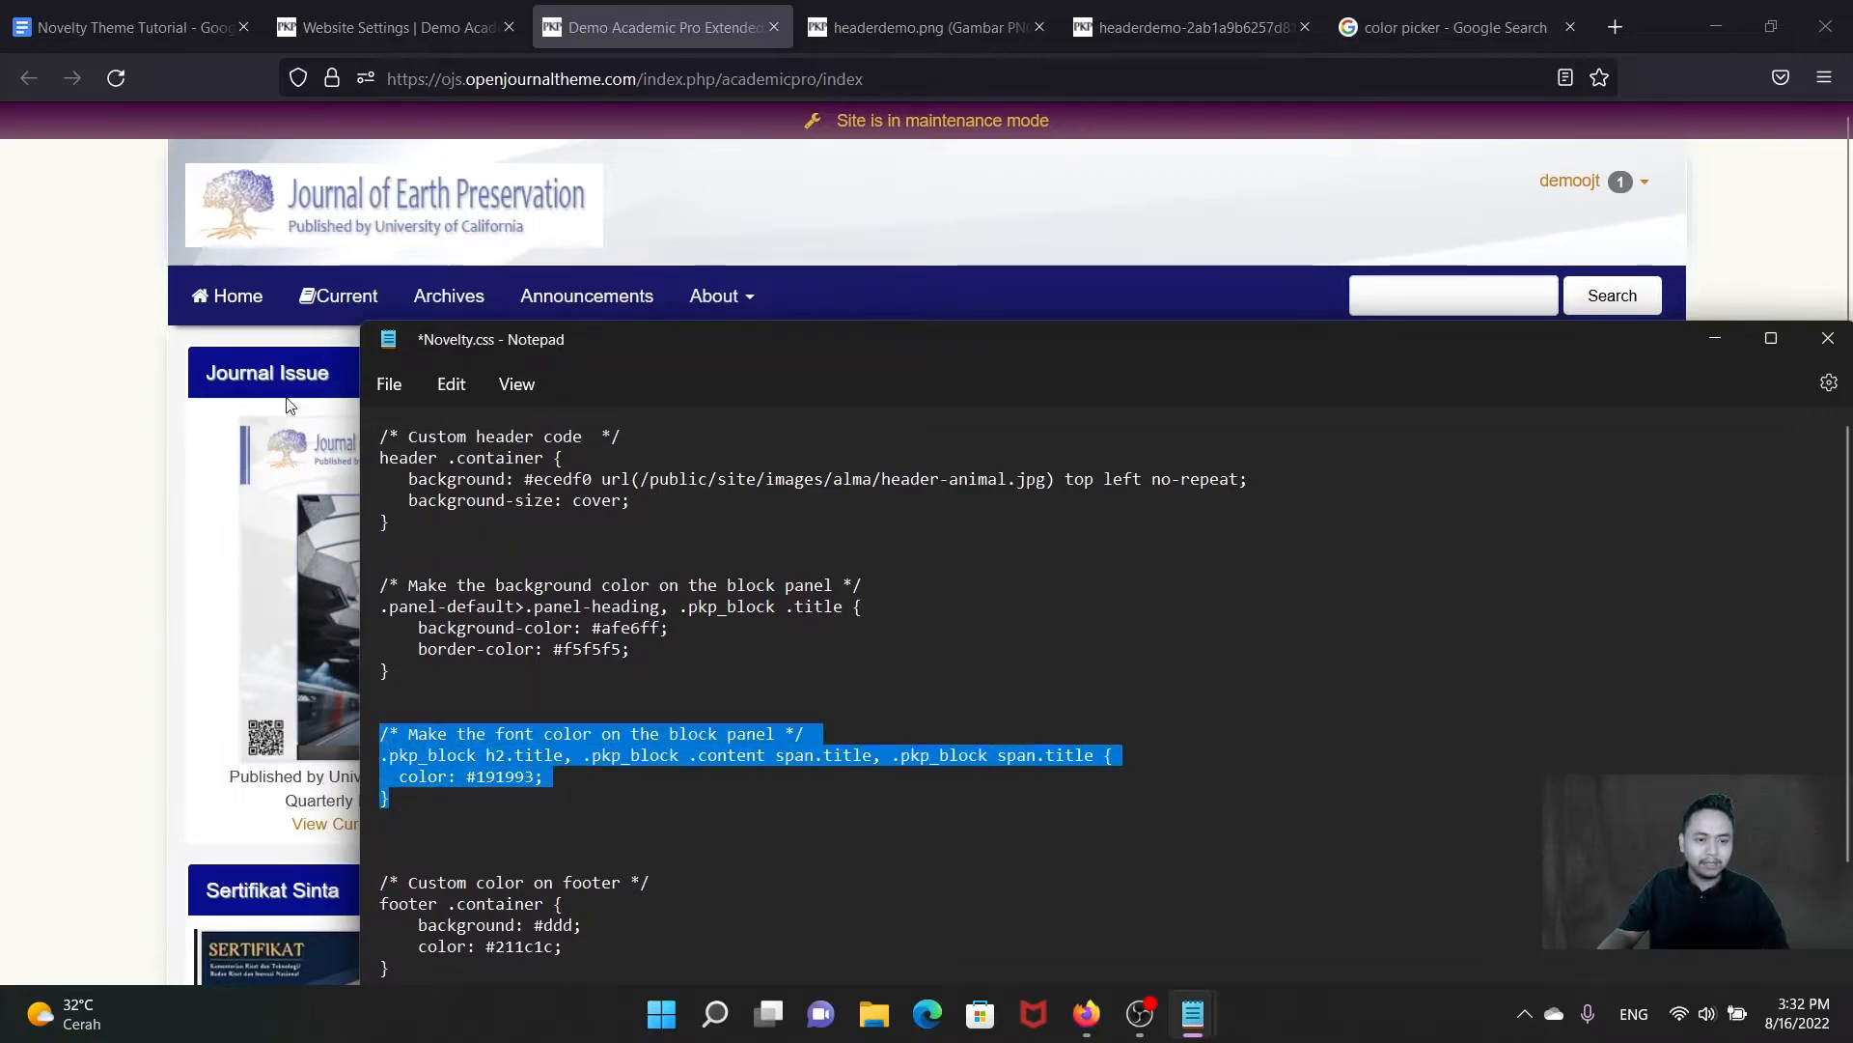
click(637, 806)
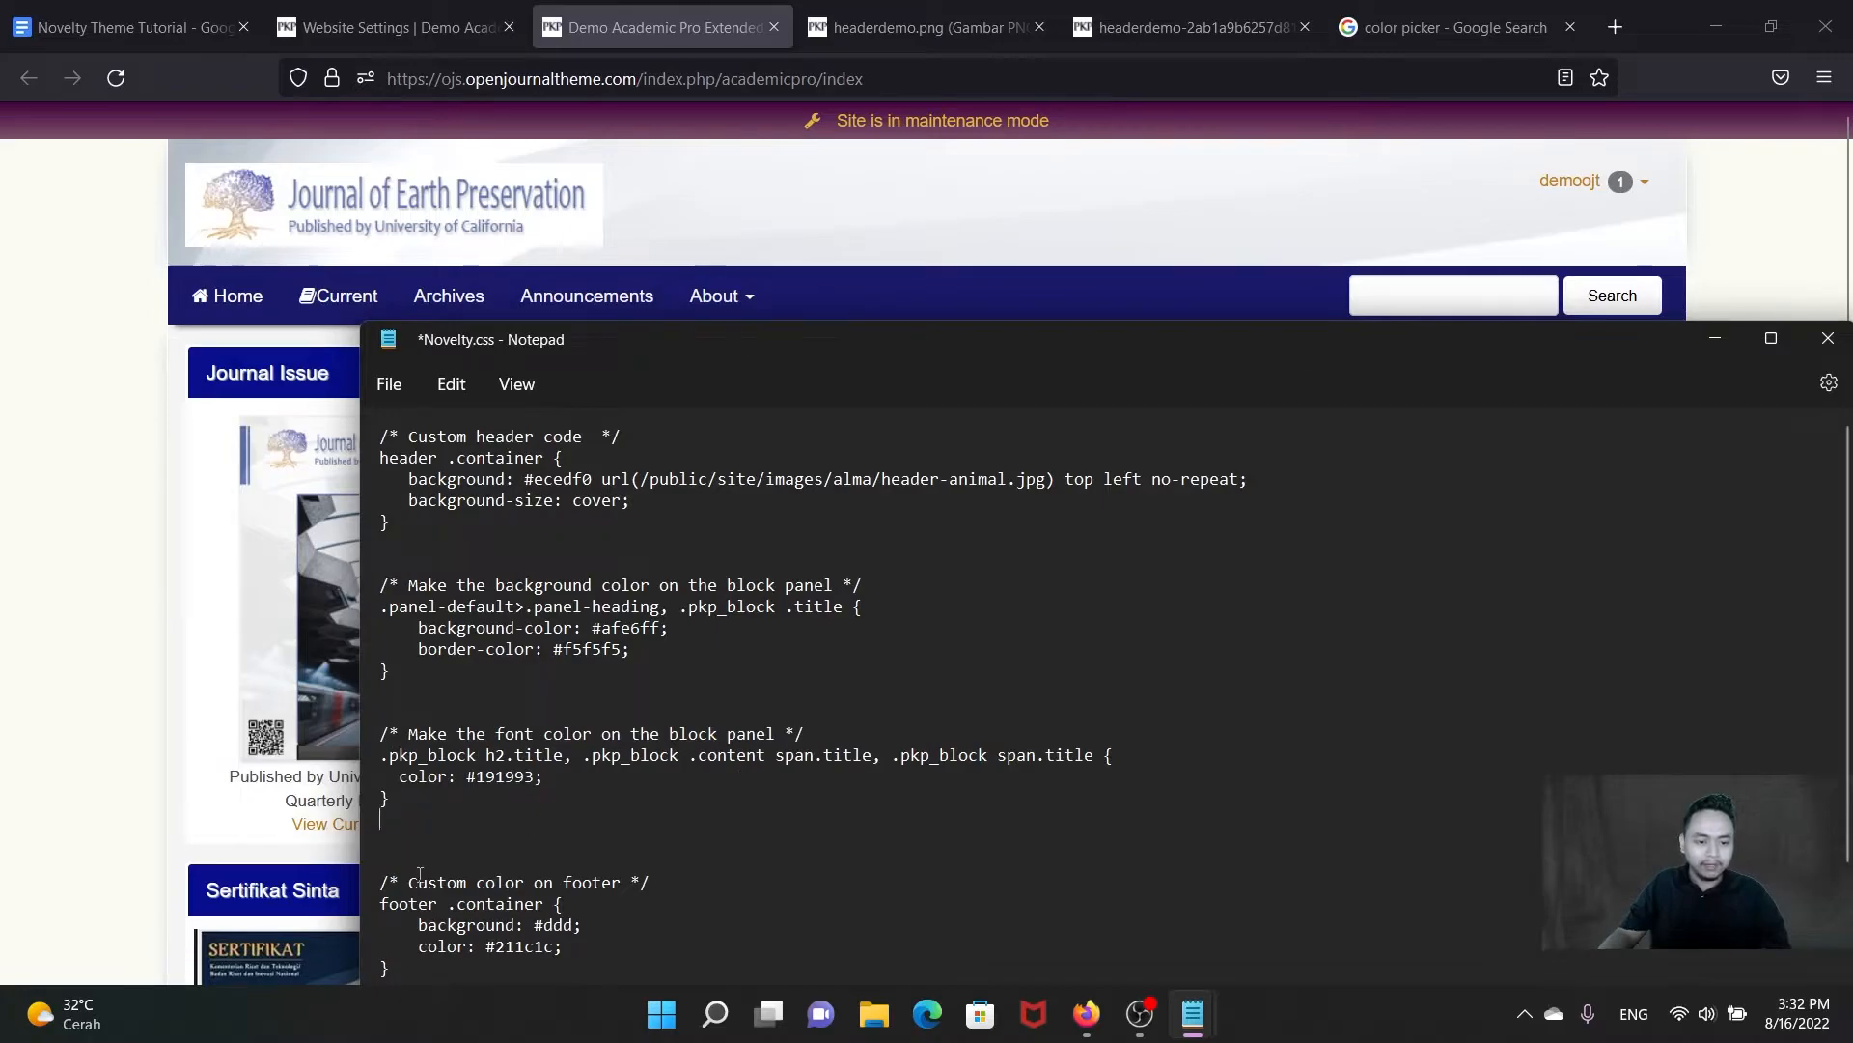
drag(404, 807, 380, 734)
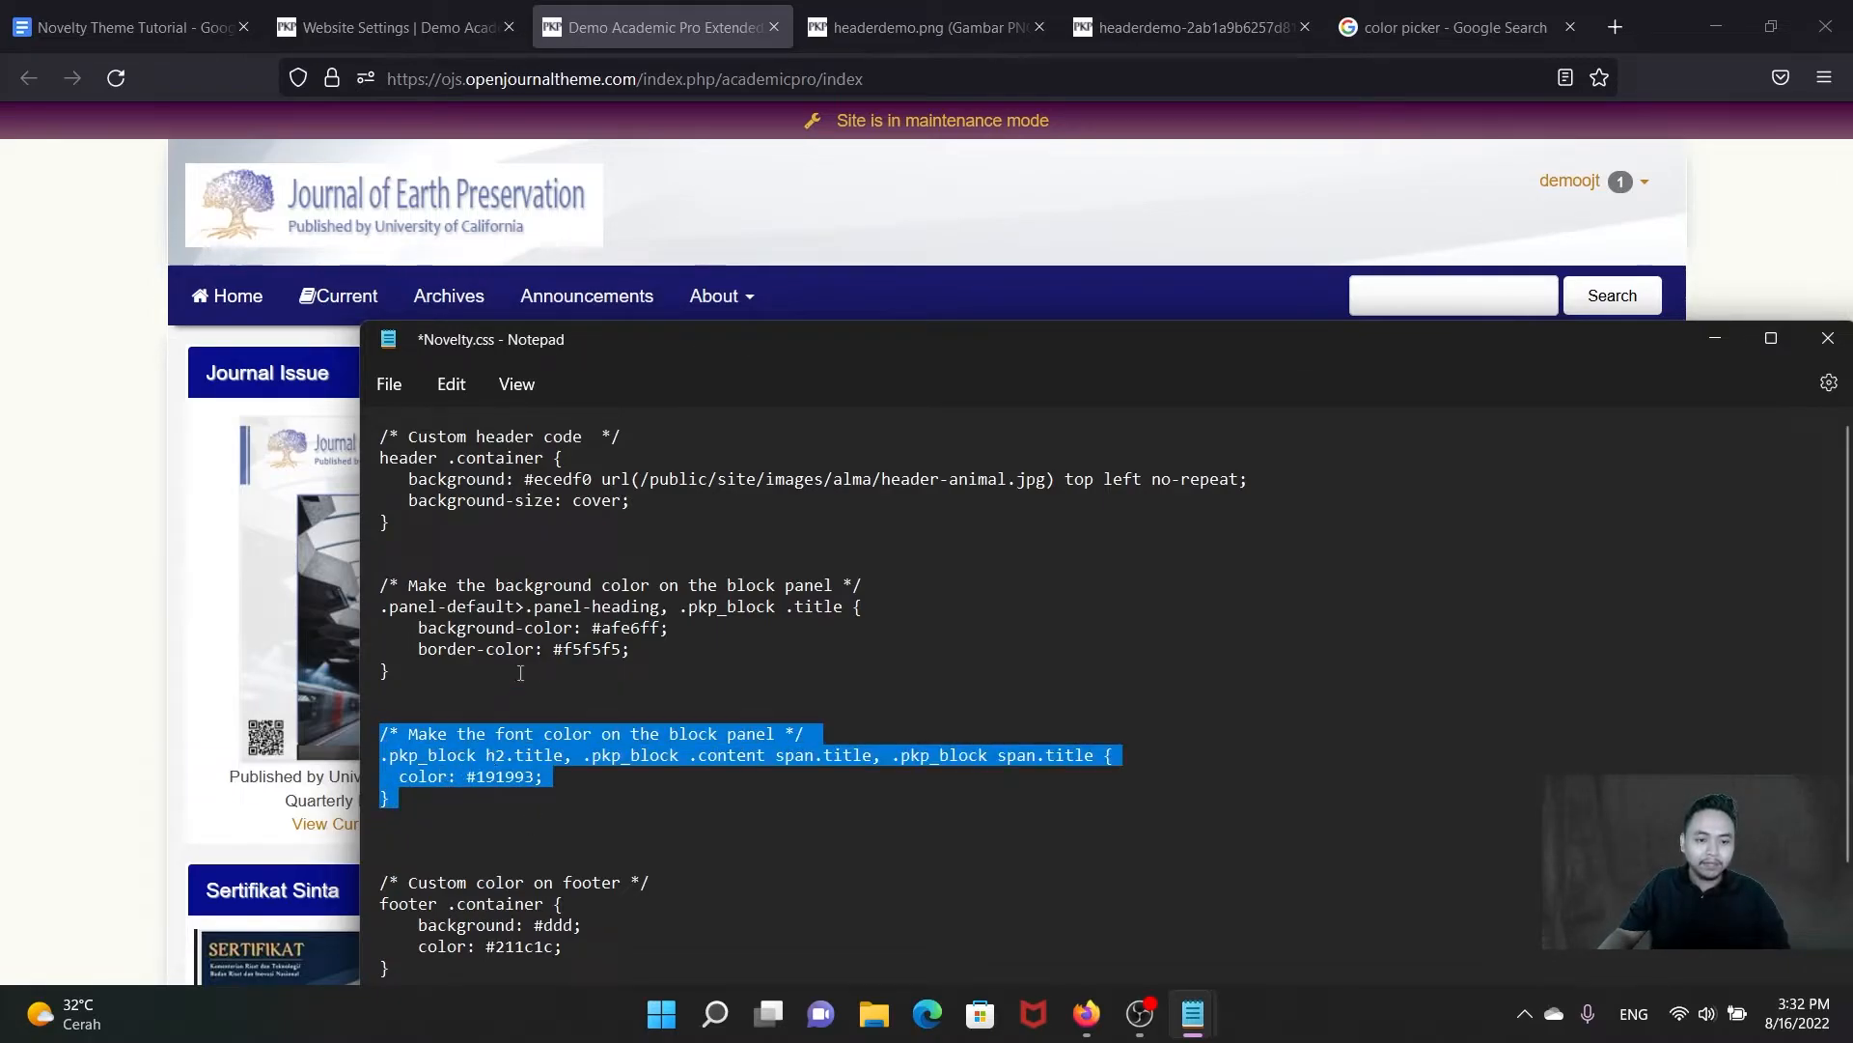
Step: Compare the block panel background and font color rules in Novelty.css with the Journal Issue title on the homepage
click(405, 671)
drag(405, 671, 381, 588)
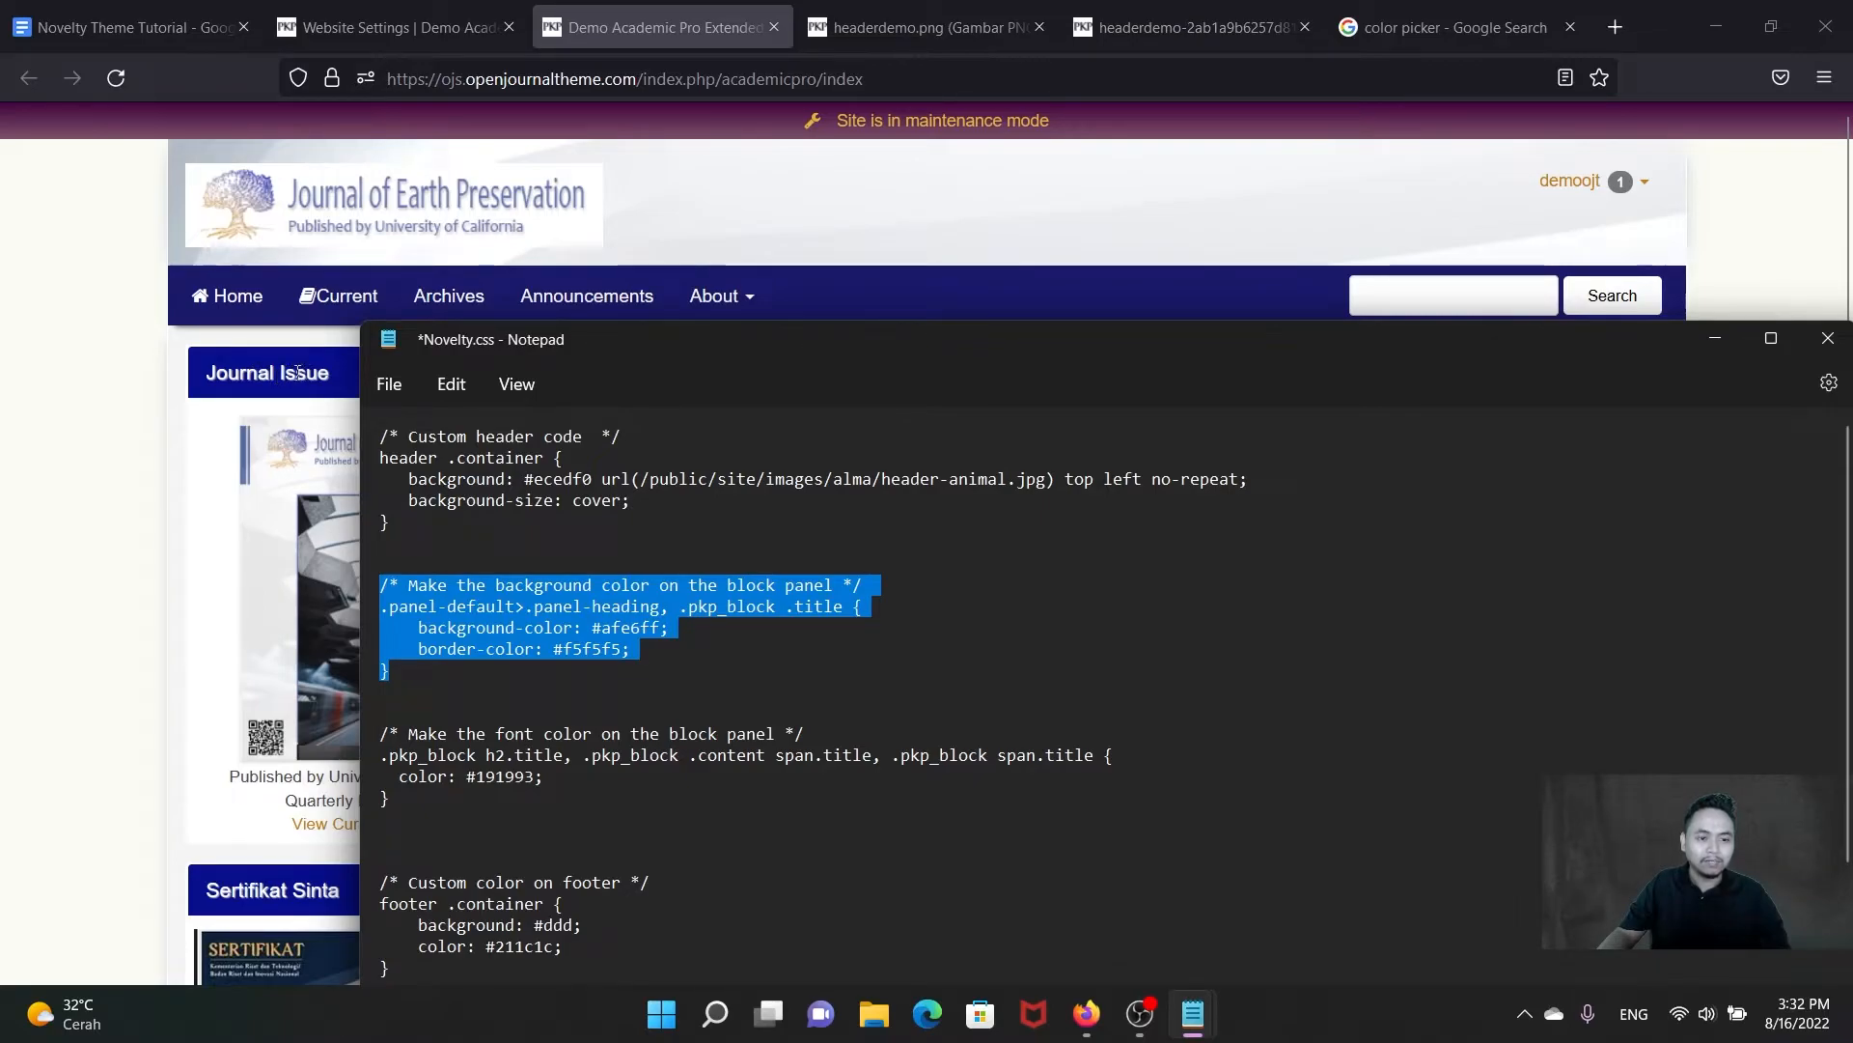
click(410, 815)
drag(391, 800, 379, 736)
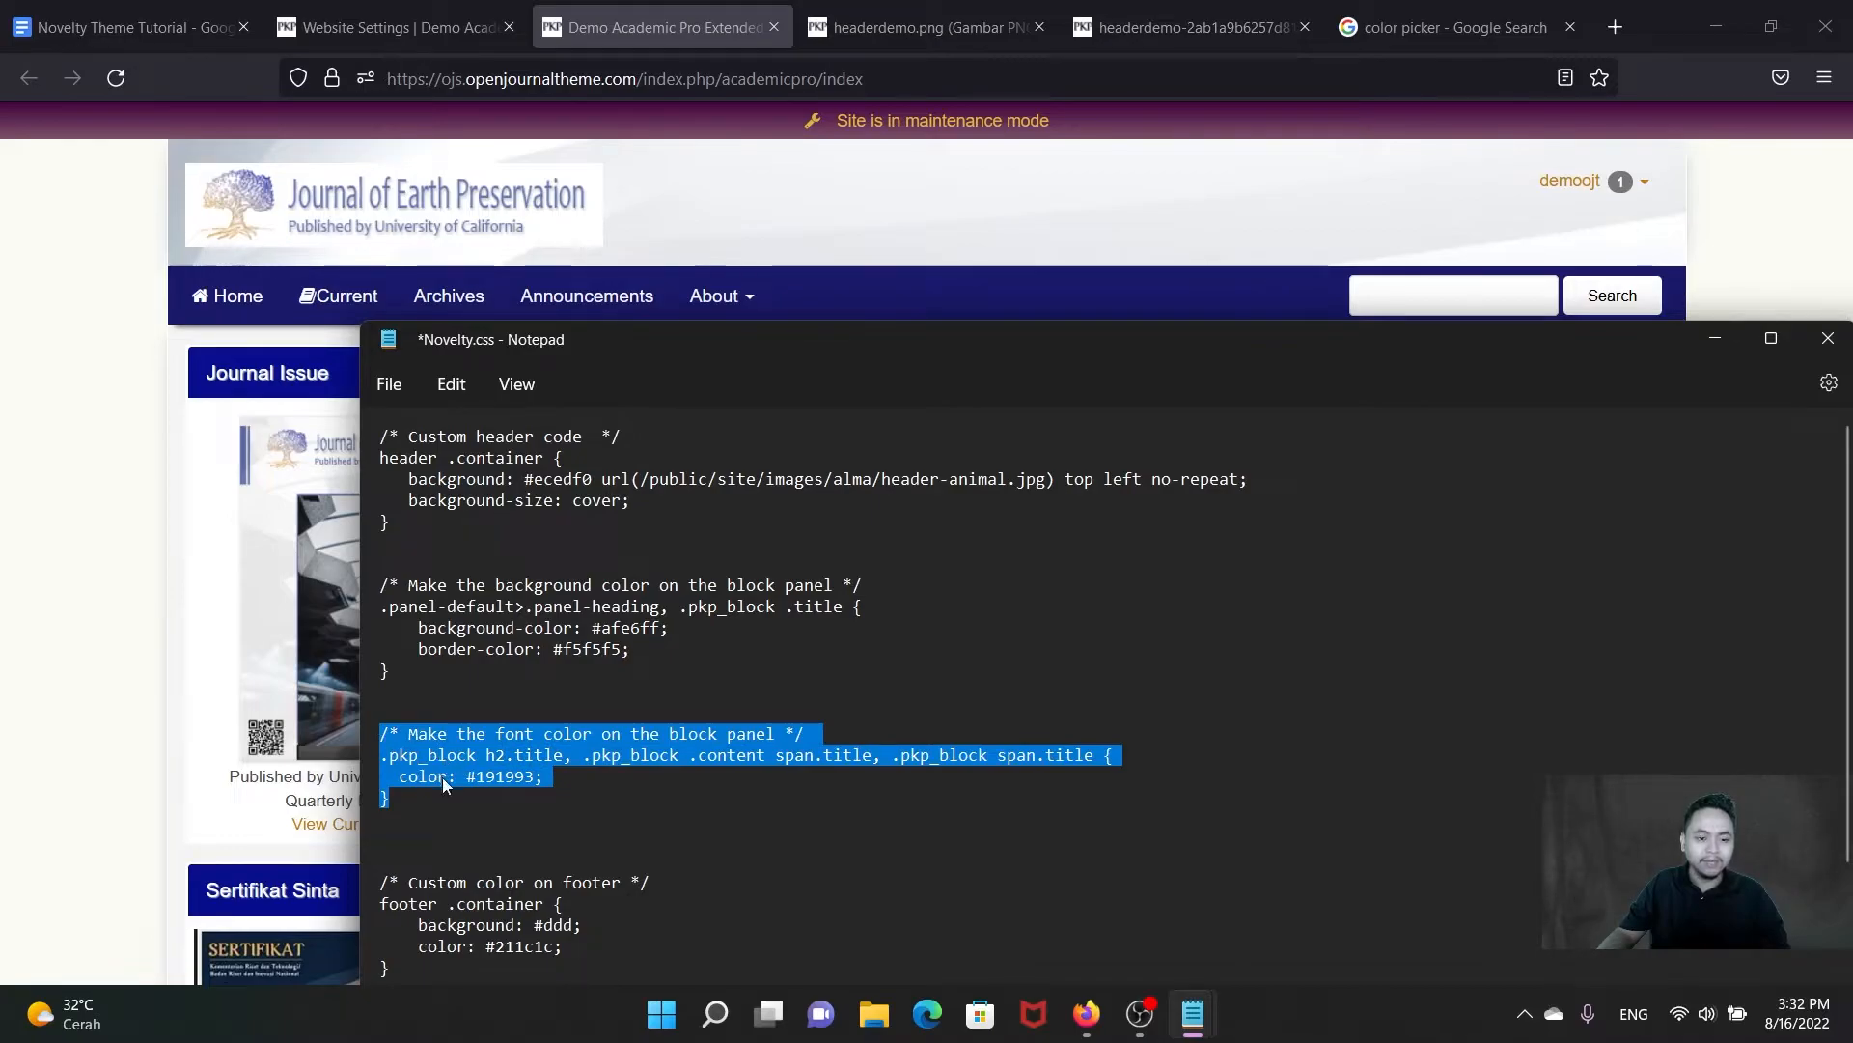
drag(717, 355, 1098, 316)
drag(763, 653, 753, 546)
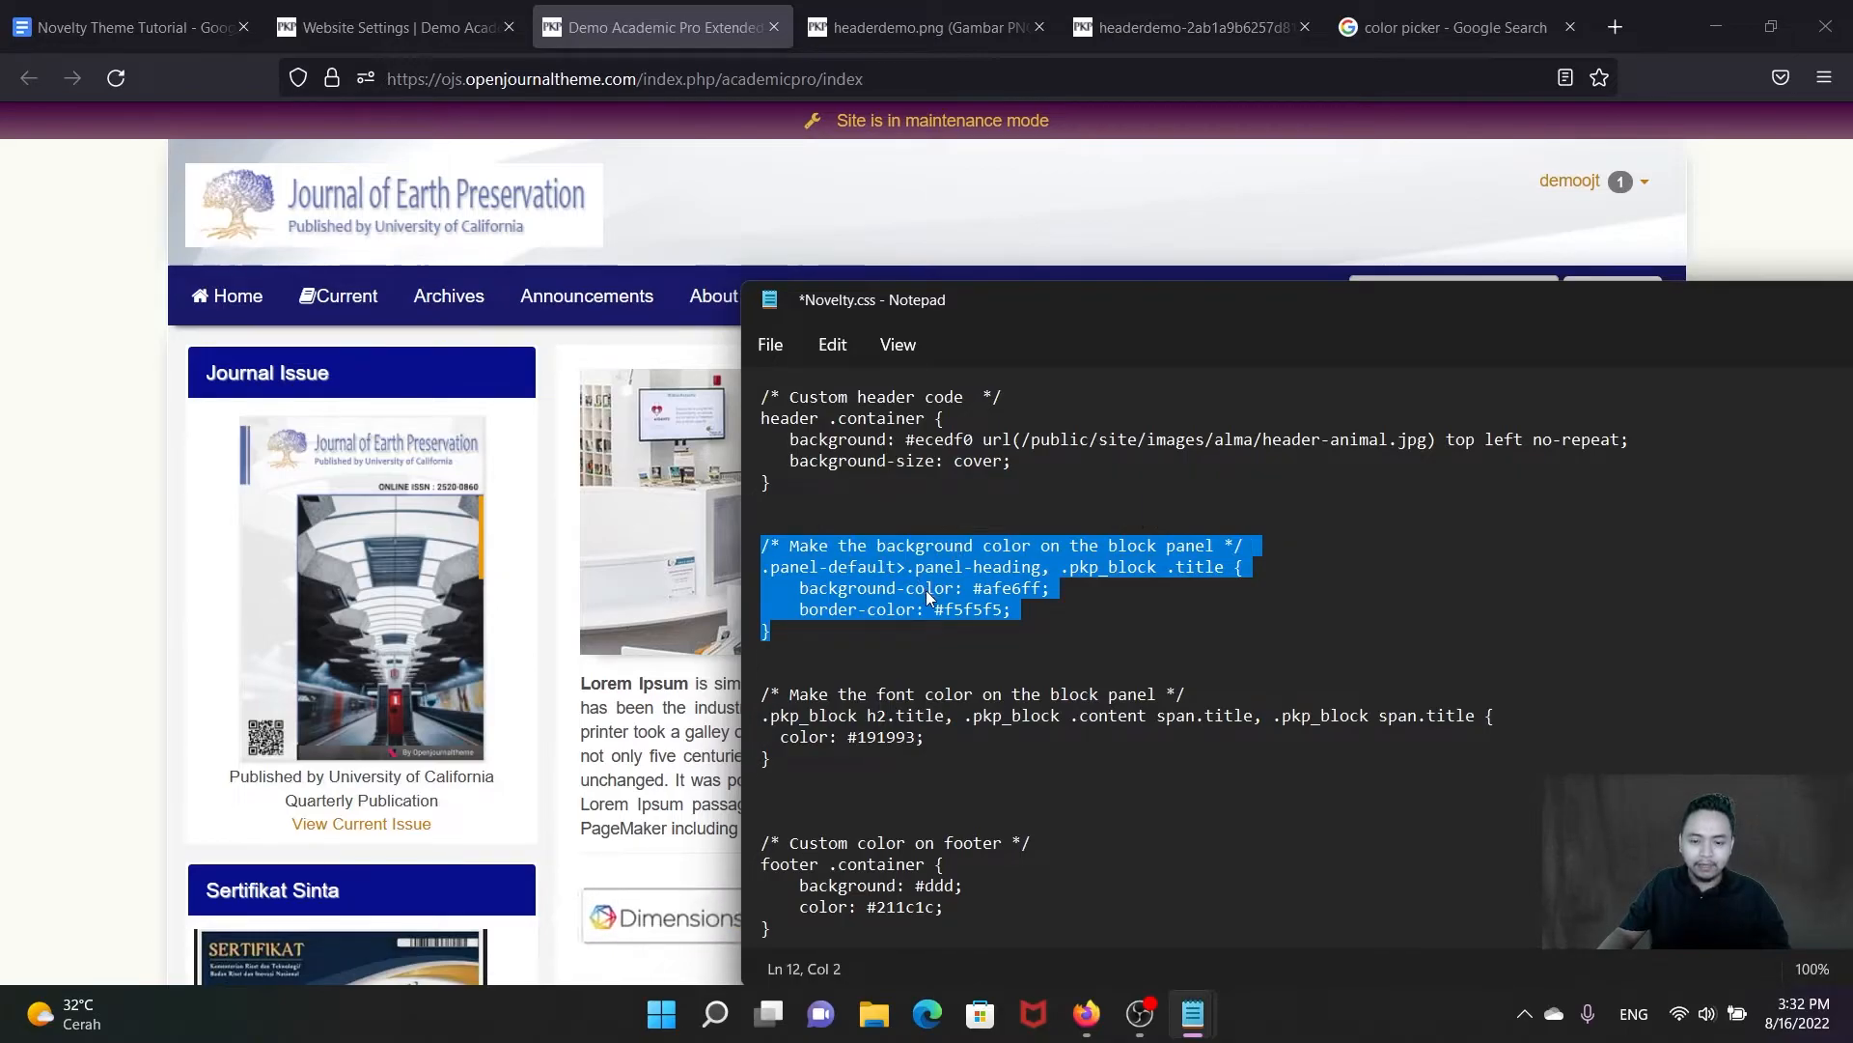
click(958, 576)
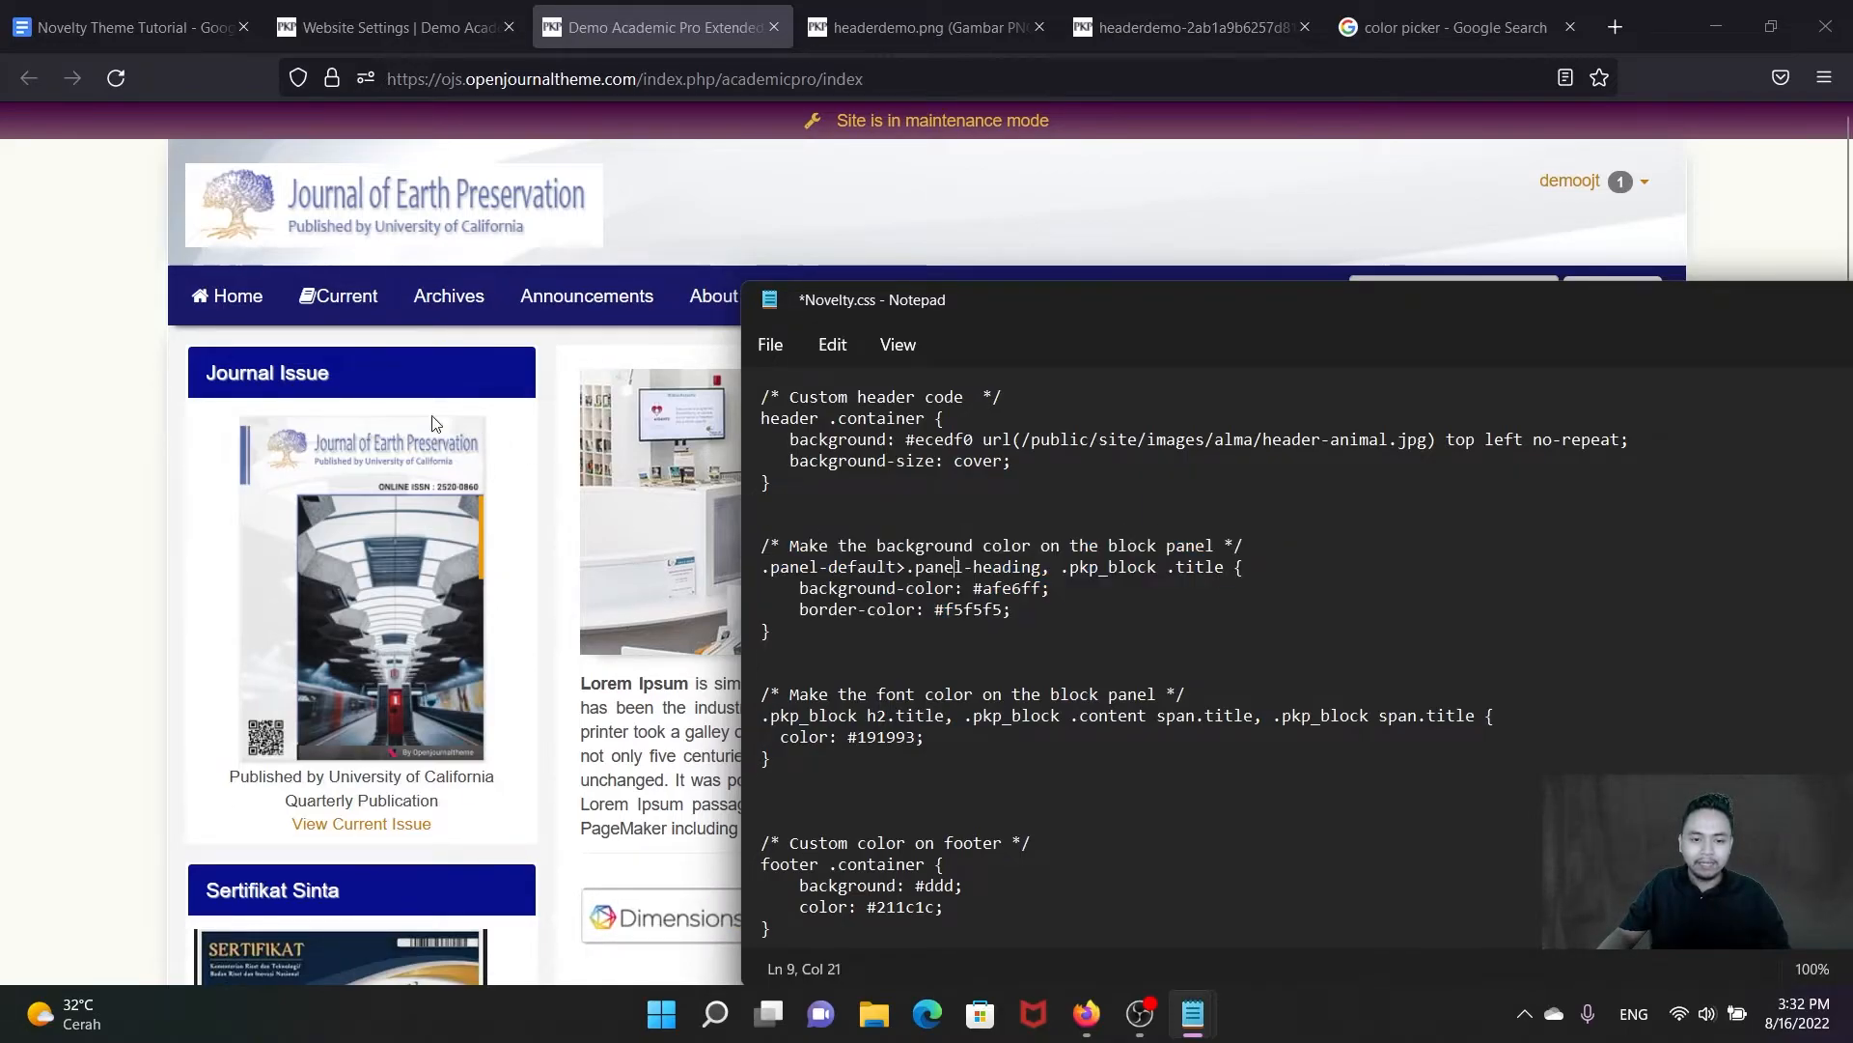
drag(333, 375, 206, 373)
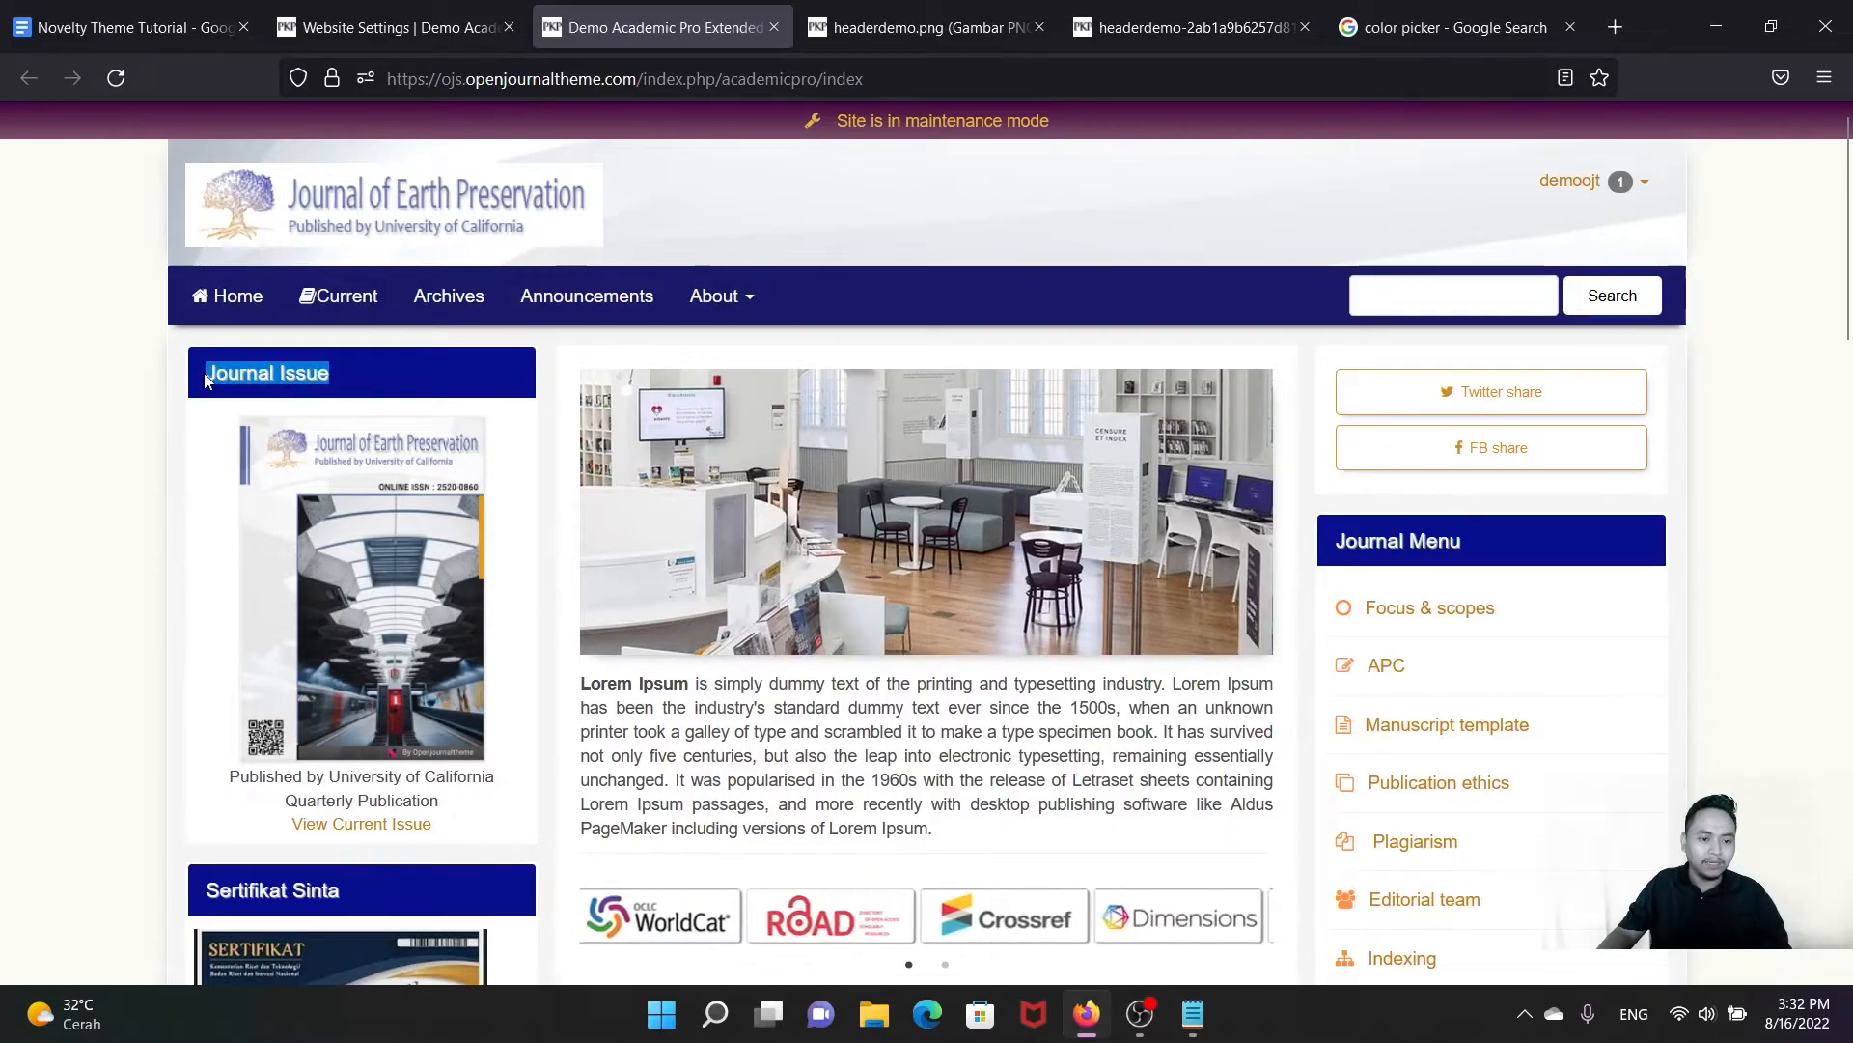
click(145, 440)
click(1200, 1029)
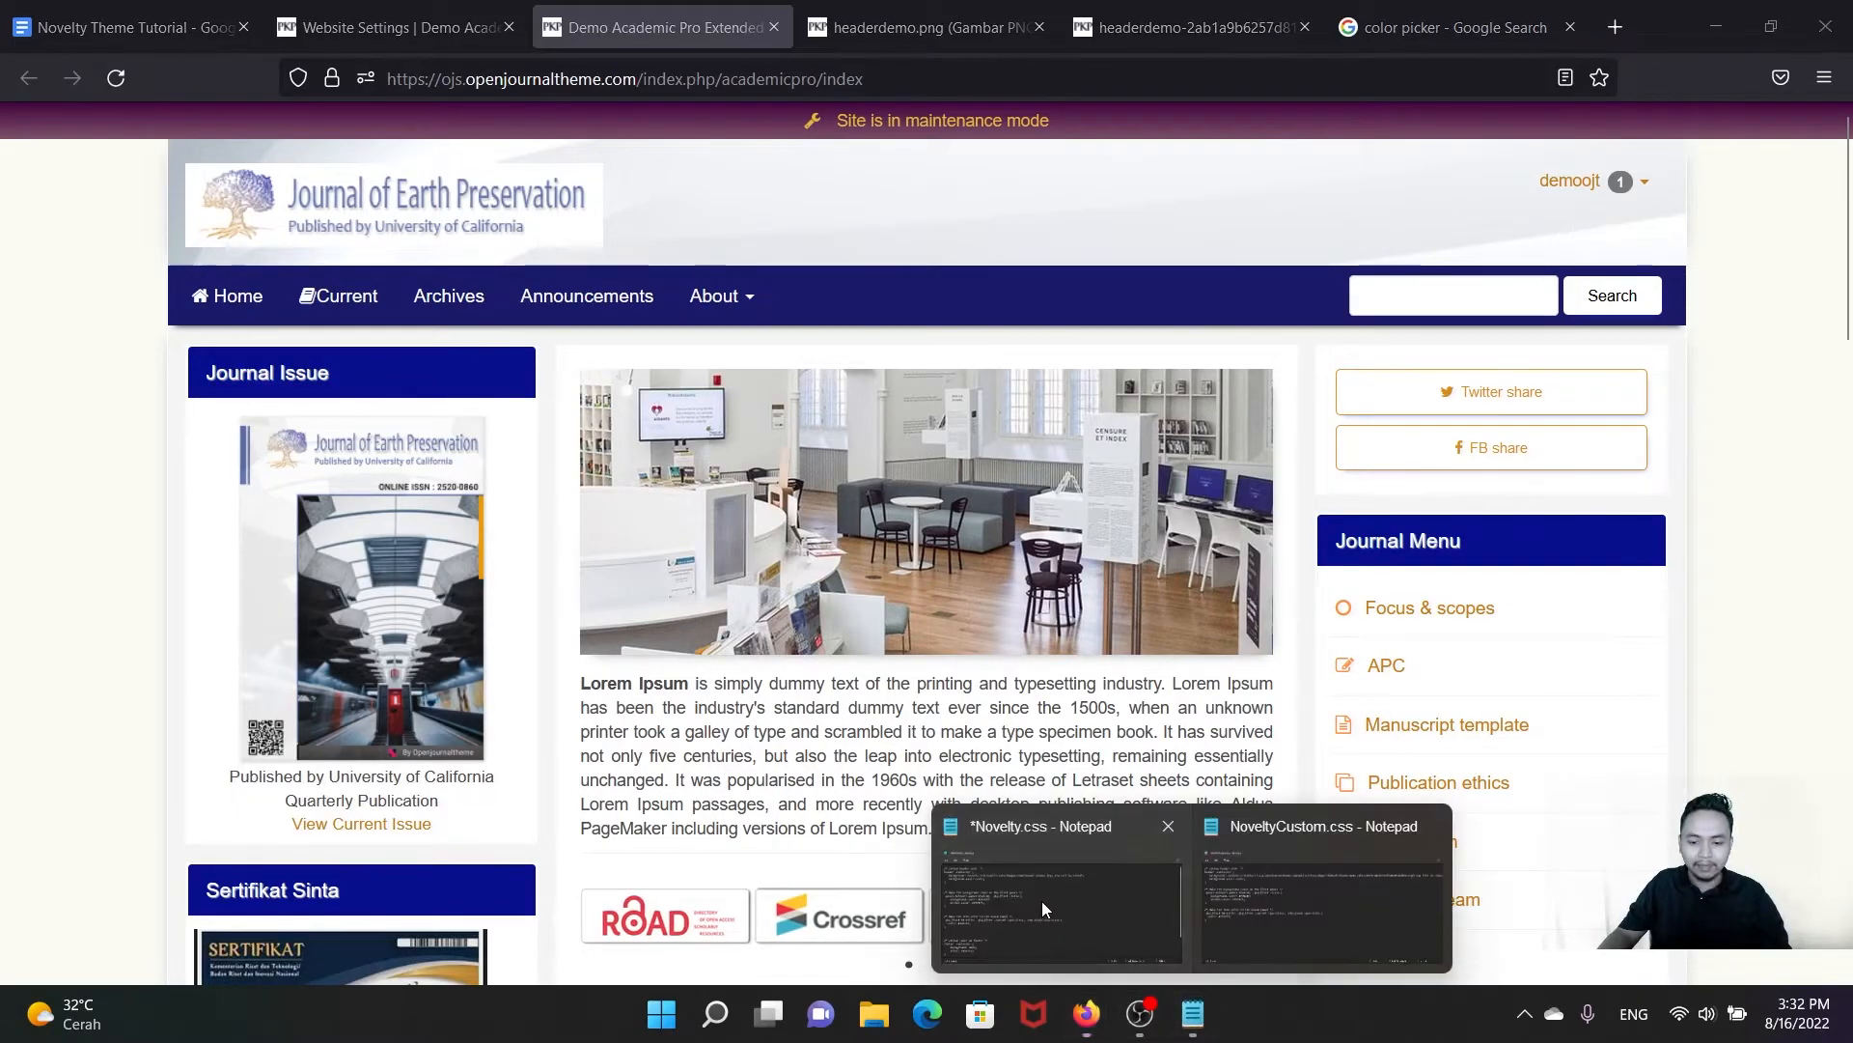
click(1041, 900)
drag(770, 759, 756, 695)
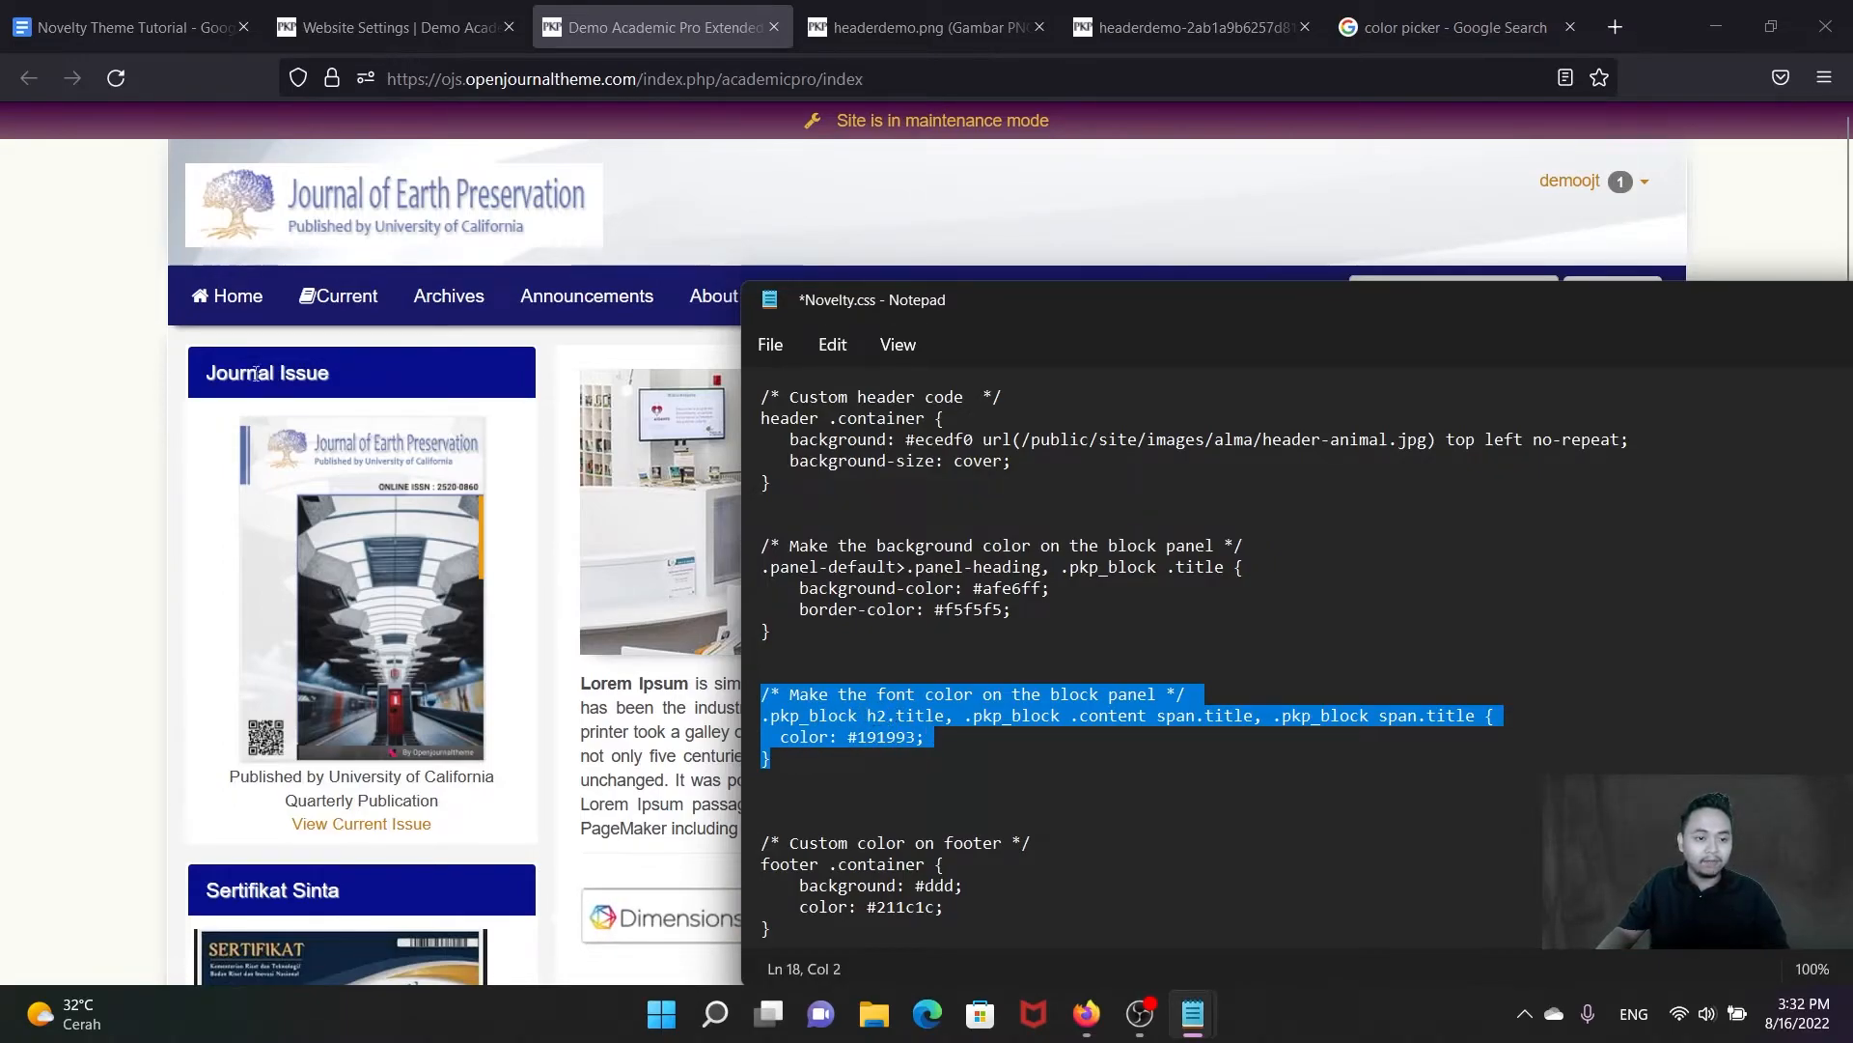
click(944, 804)
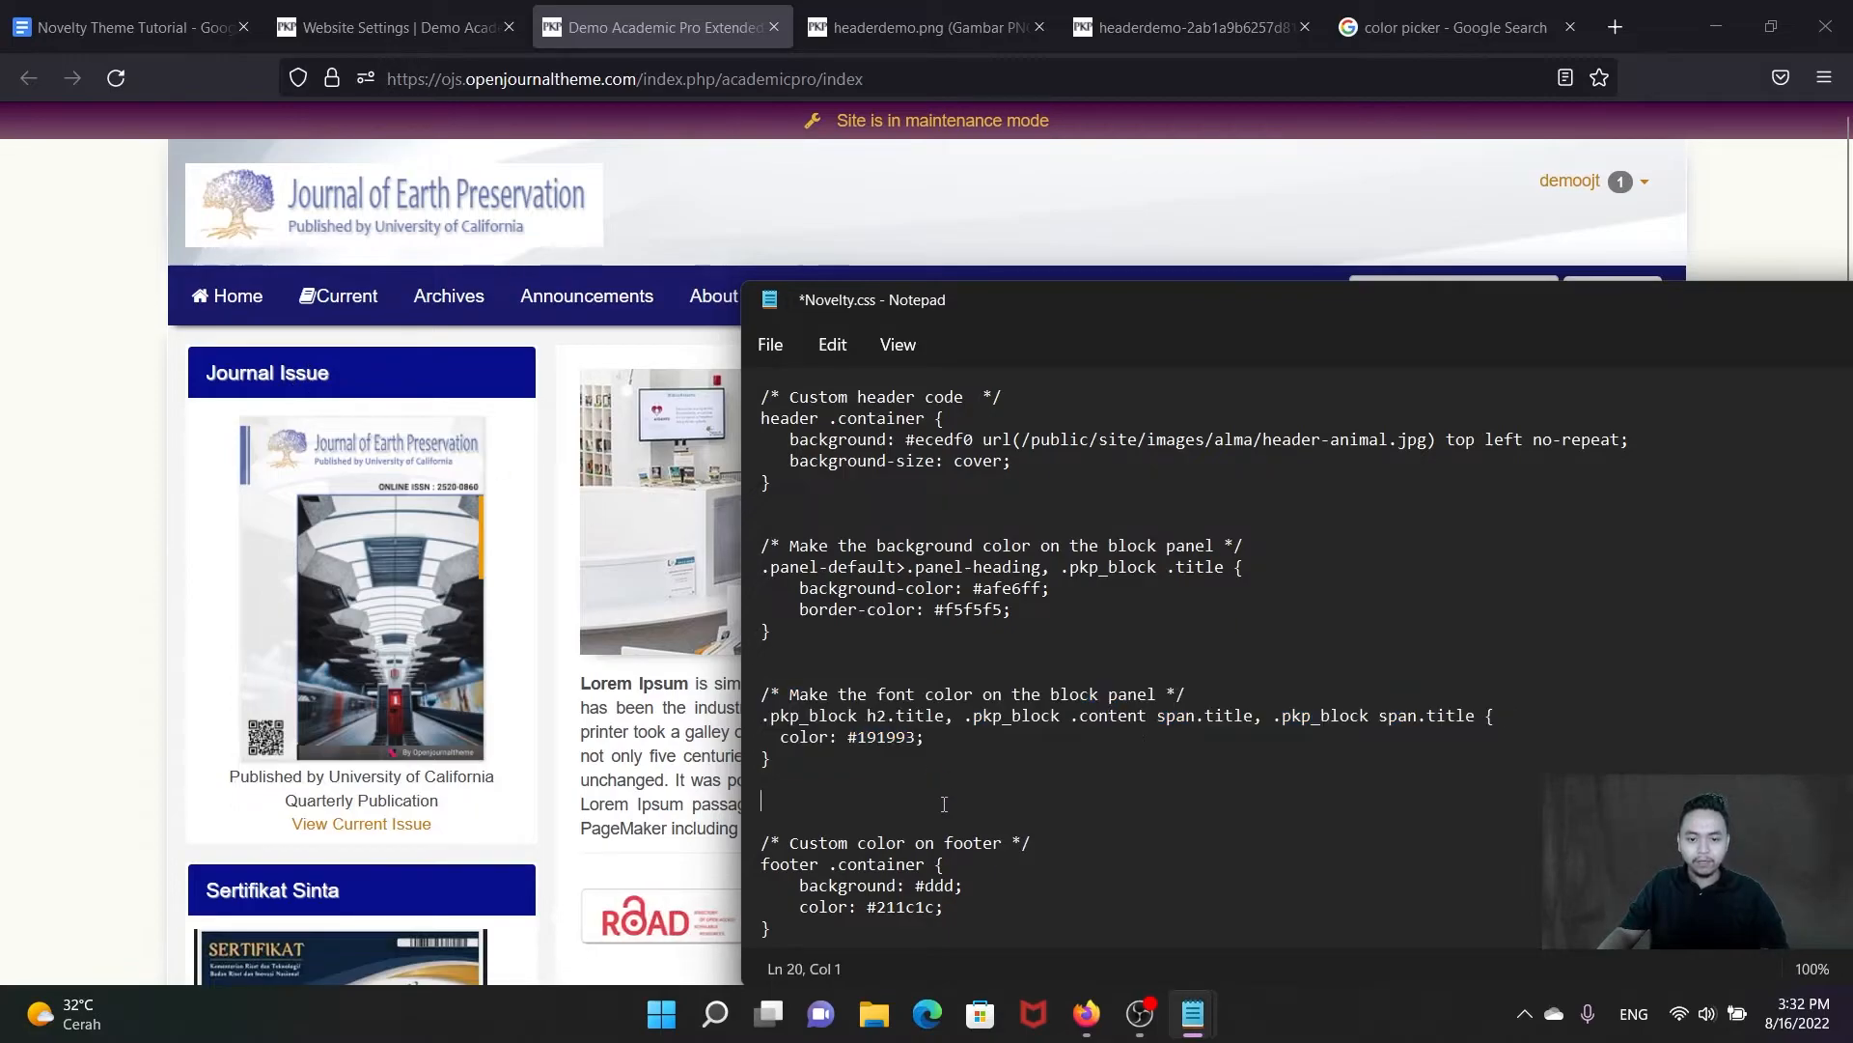
Step: View the footer of the journal homepage and copy the "Custom color on footer" rule from Novelty.css
click(2, 479)
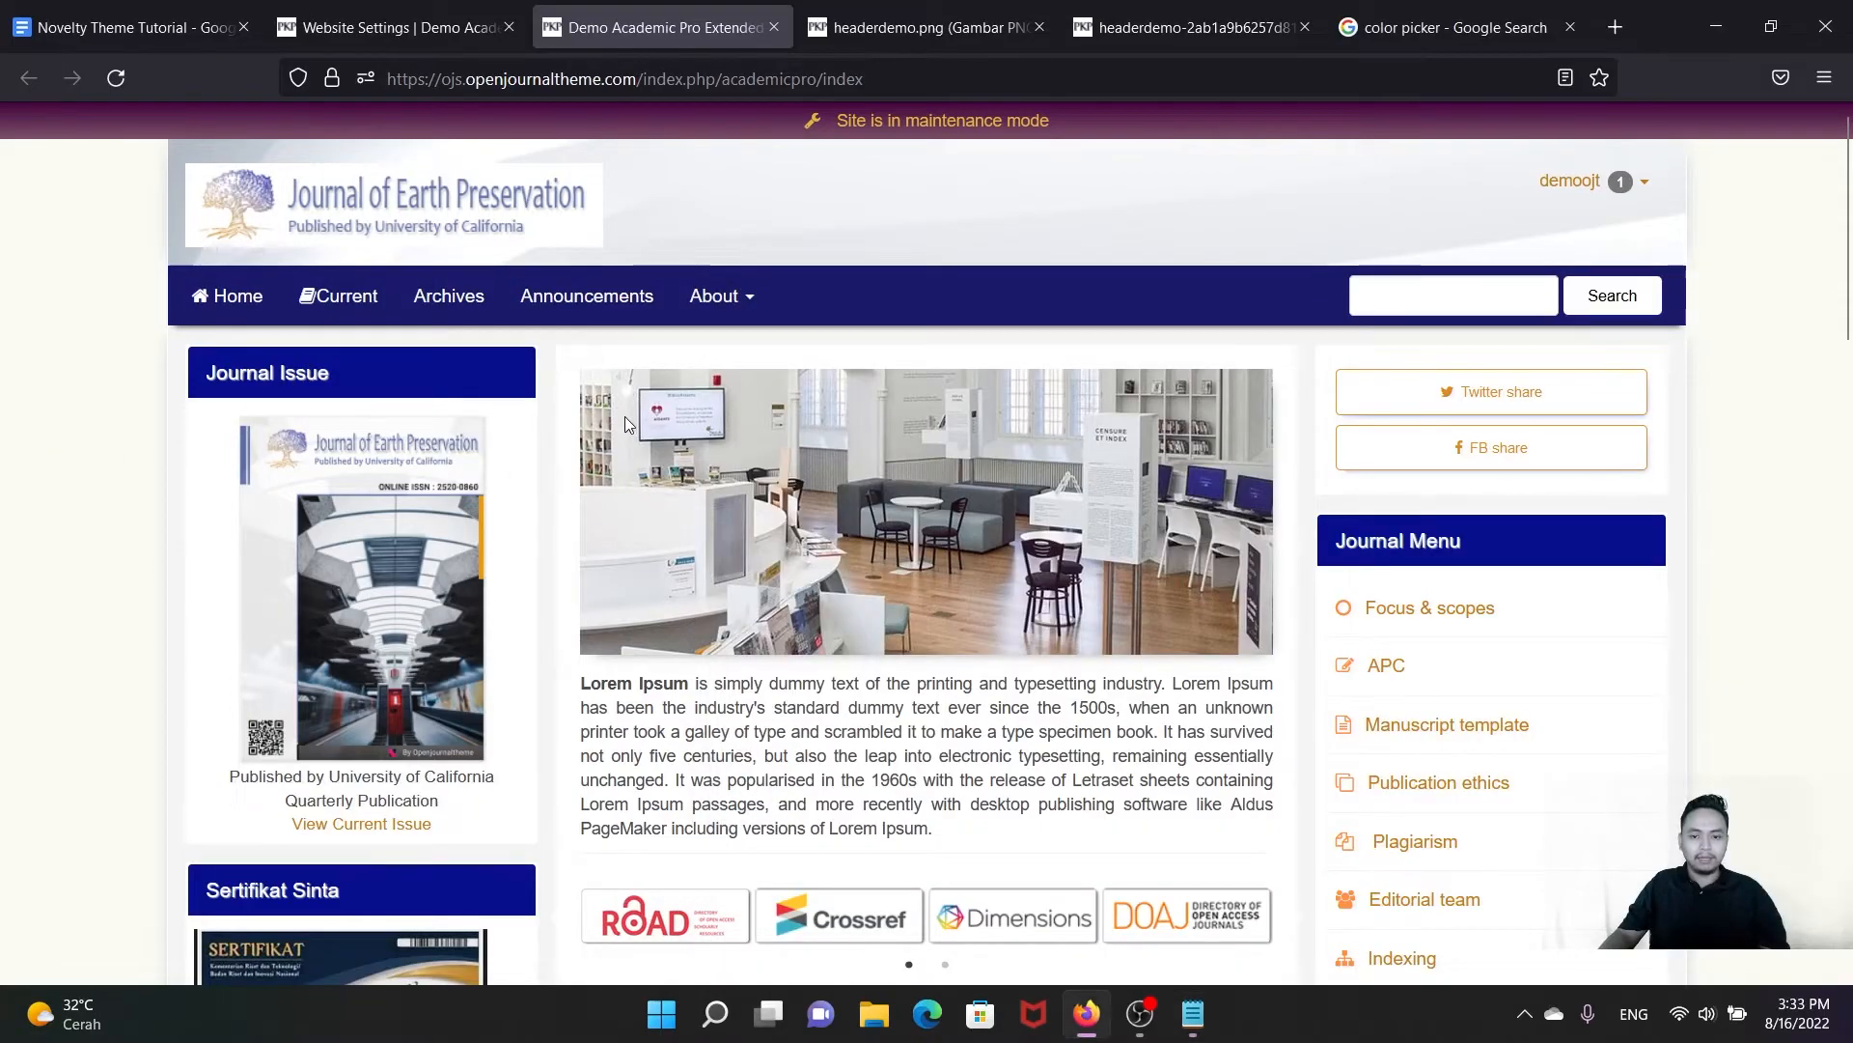
scroll(616, 448, down, 20)
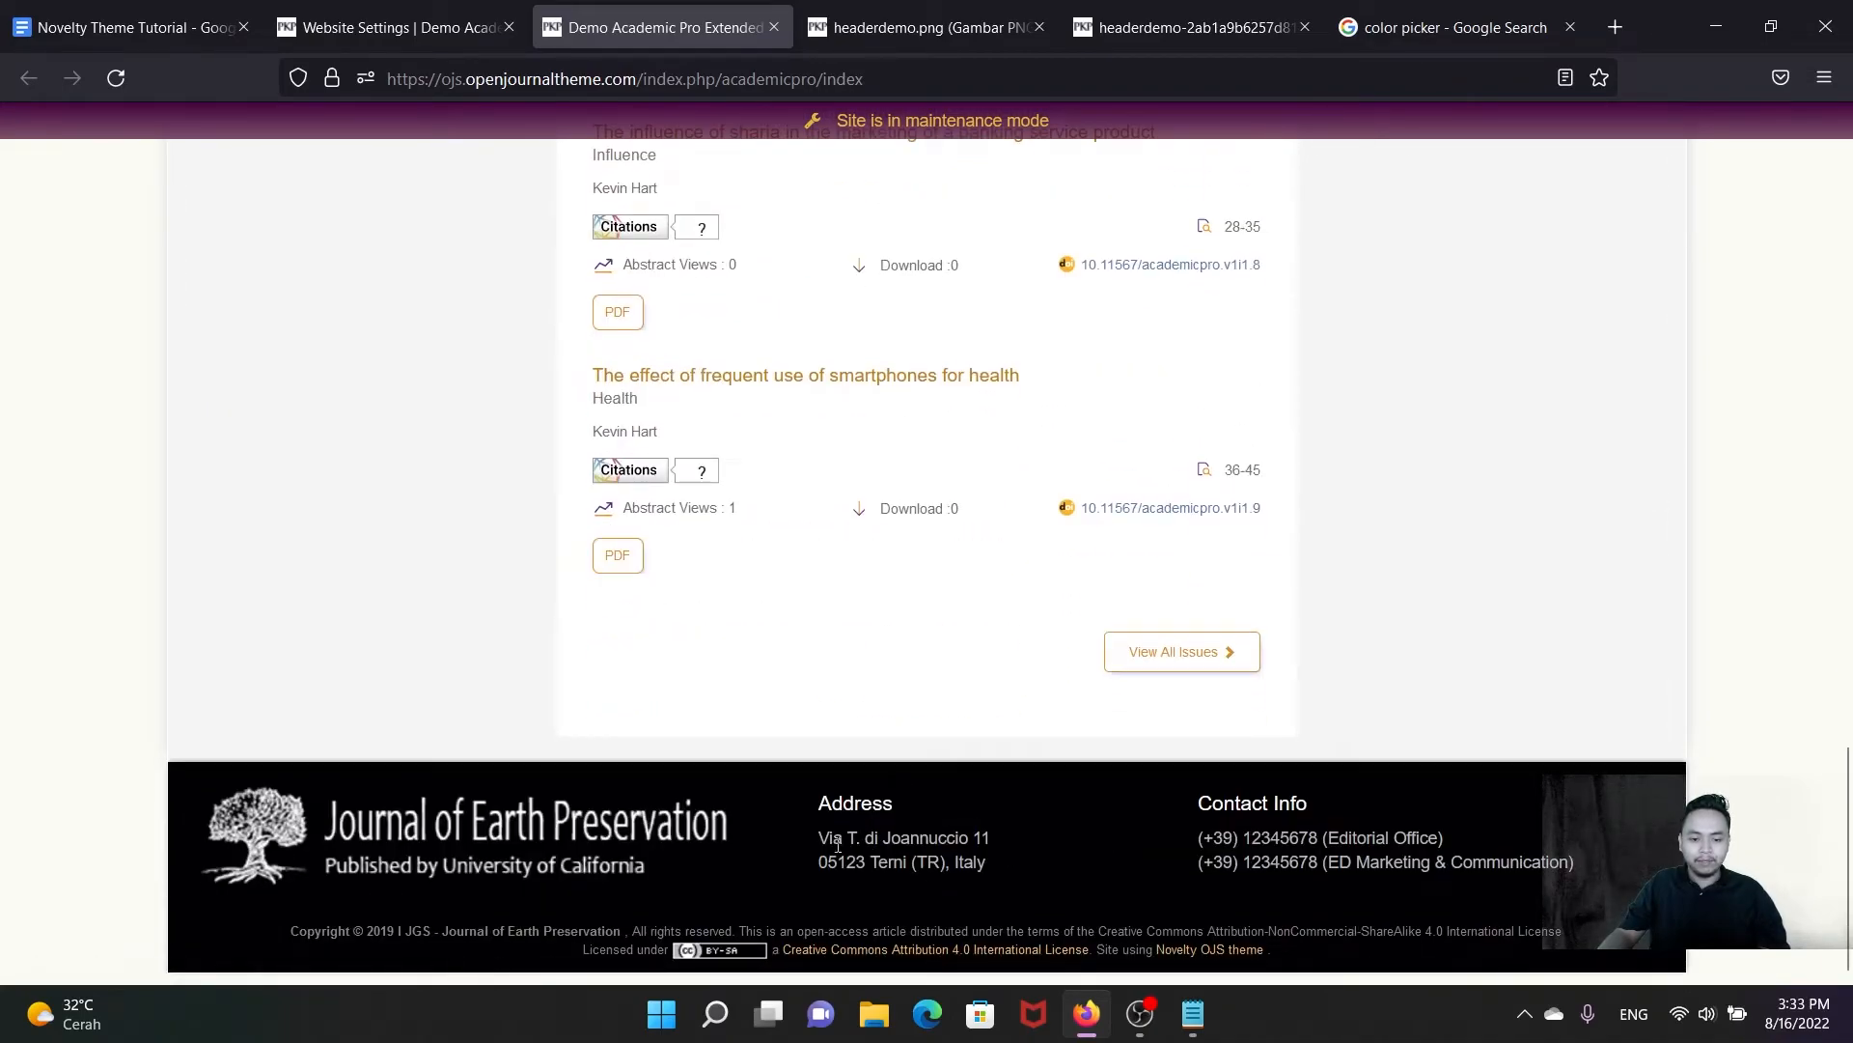
scroll(906, 538, up, 10)
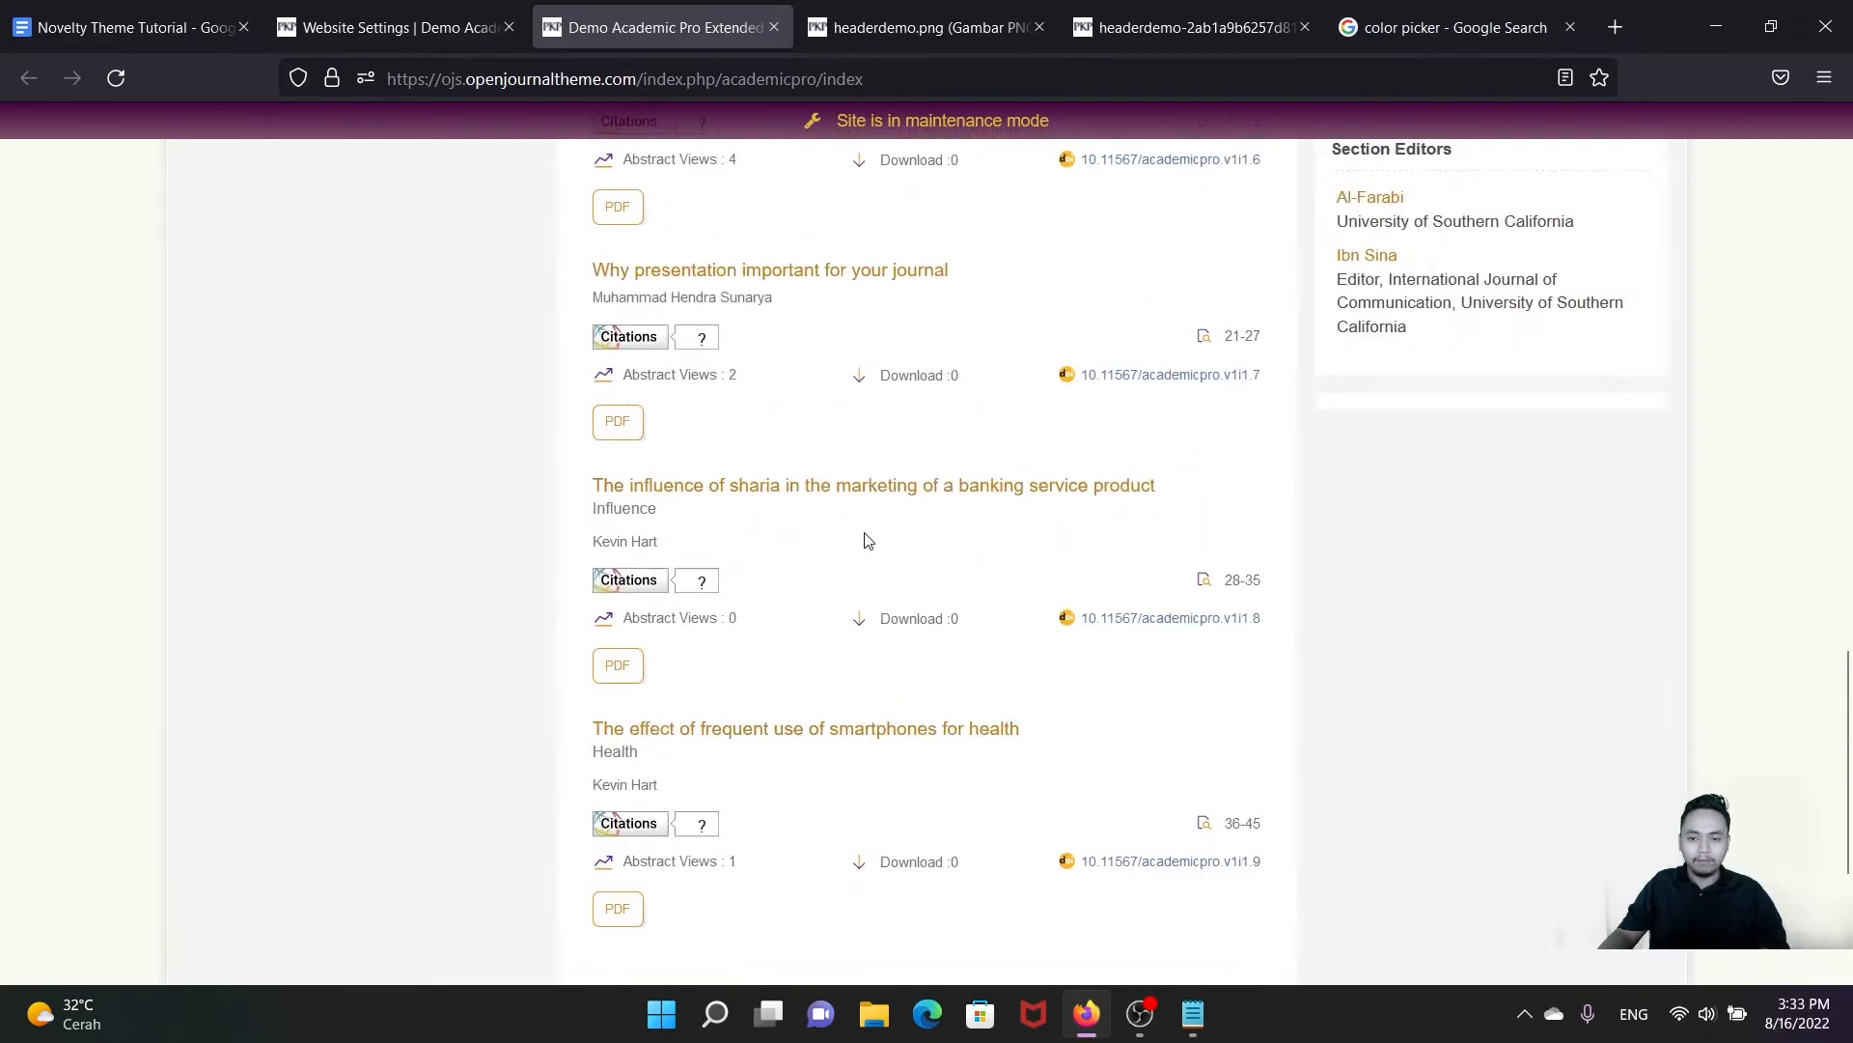
scroll(757, 708, down, 10)
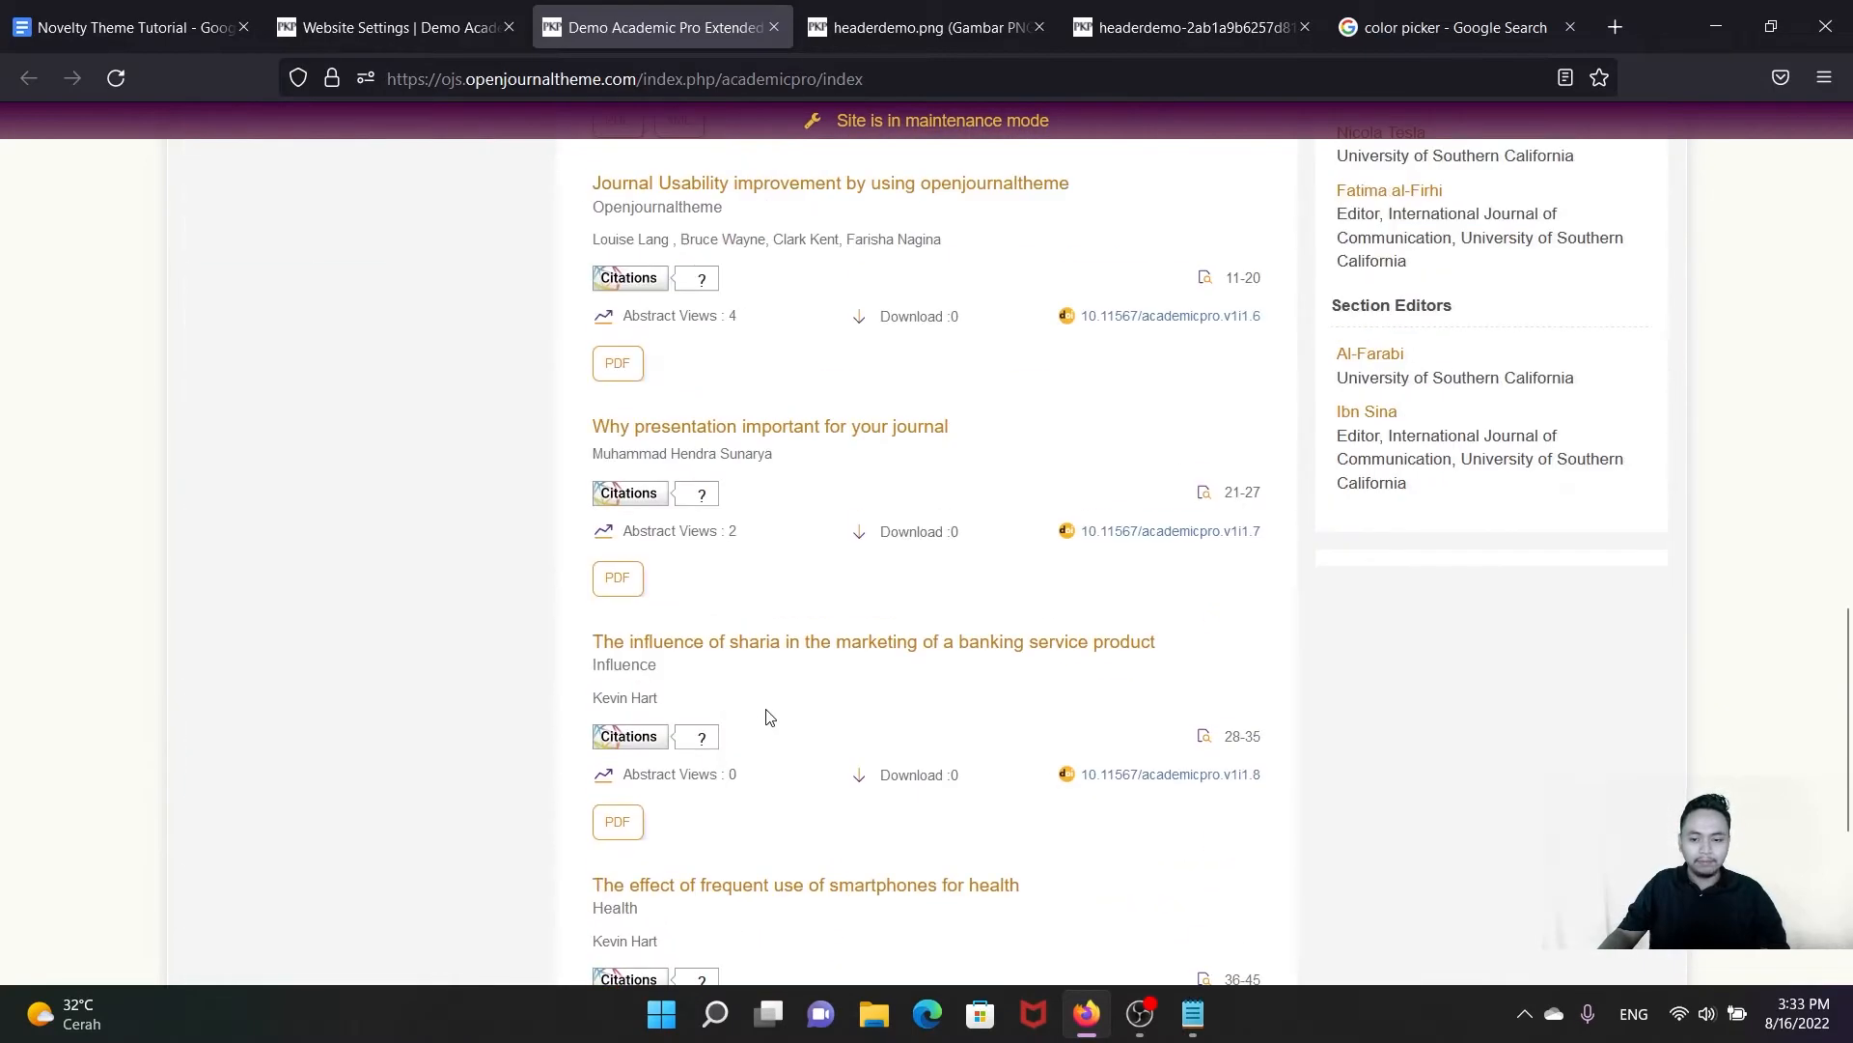
mouse_move(1193, 1022)
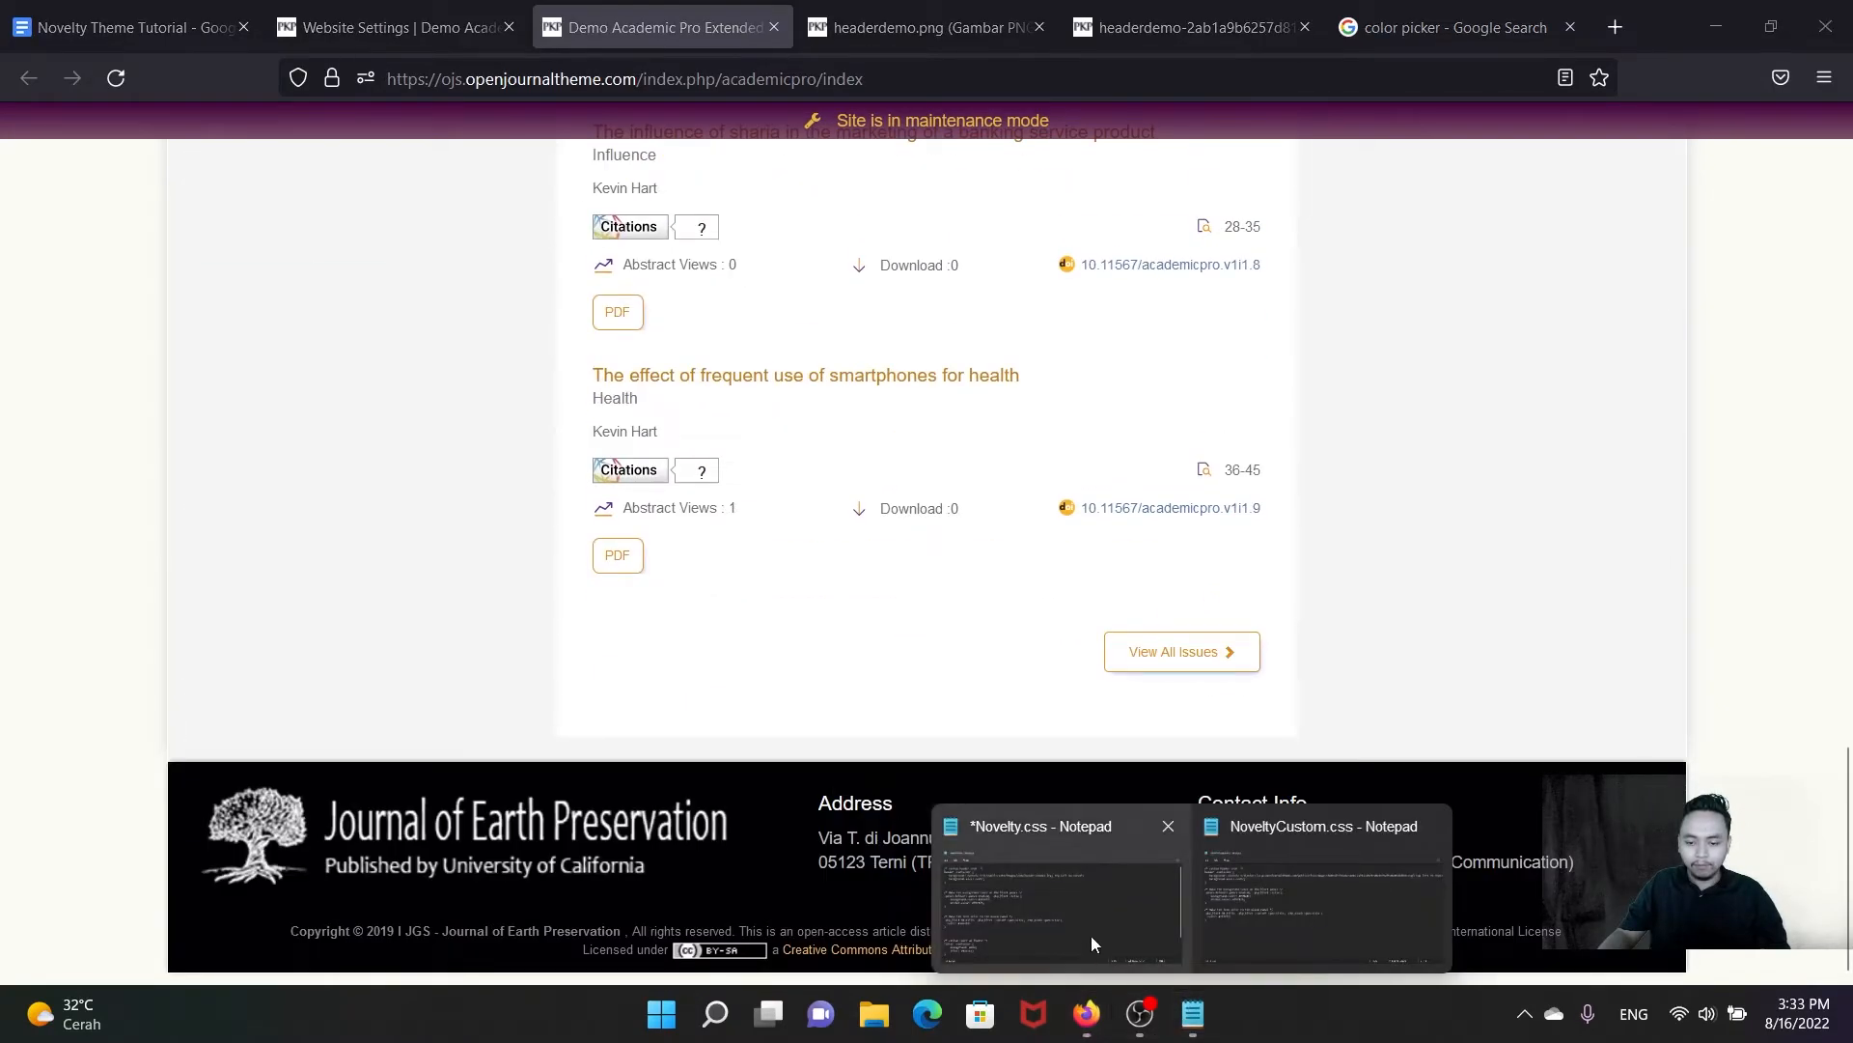
click(1094, 941)
scroll(798, 815, down, 2)
drag(770, 790, 743, 707)
key(ctrl+c)
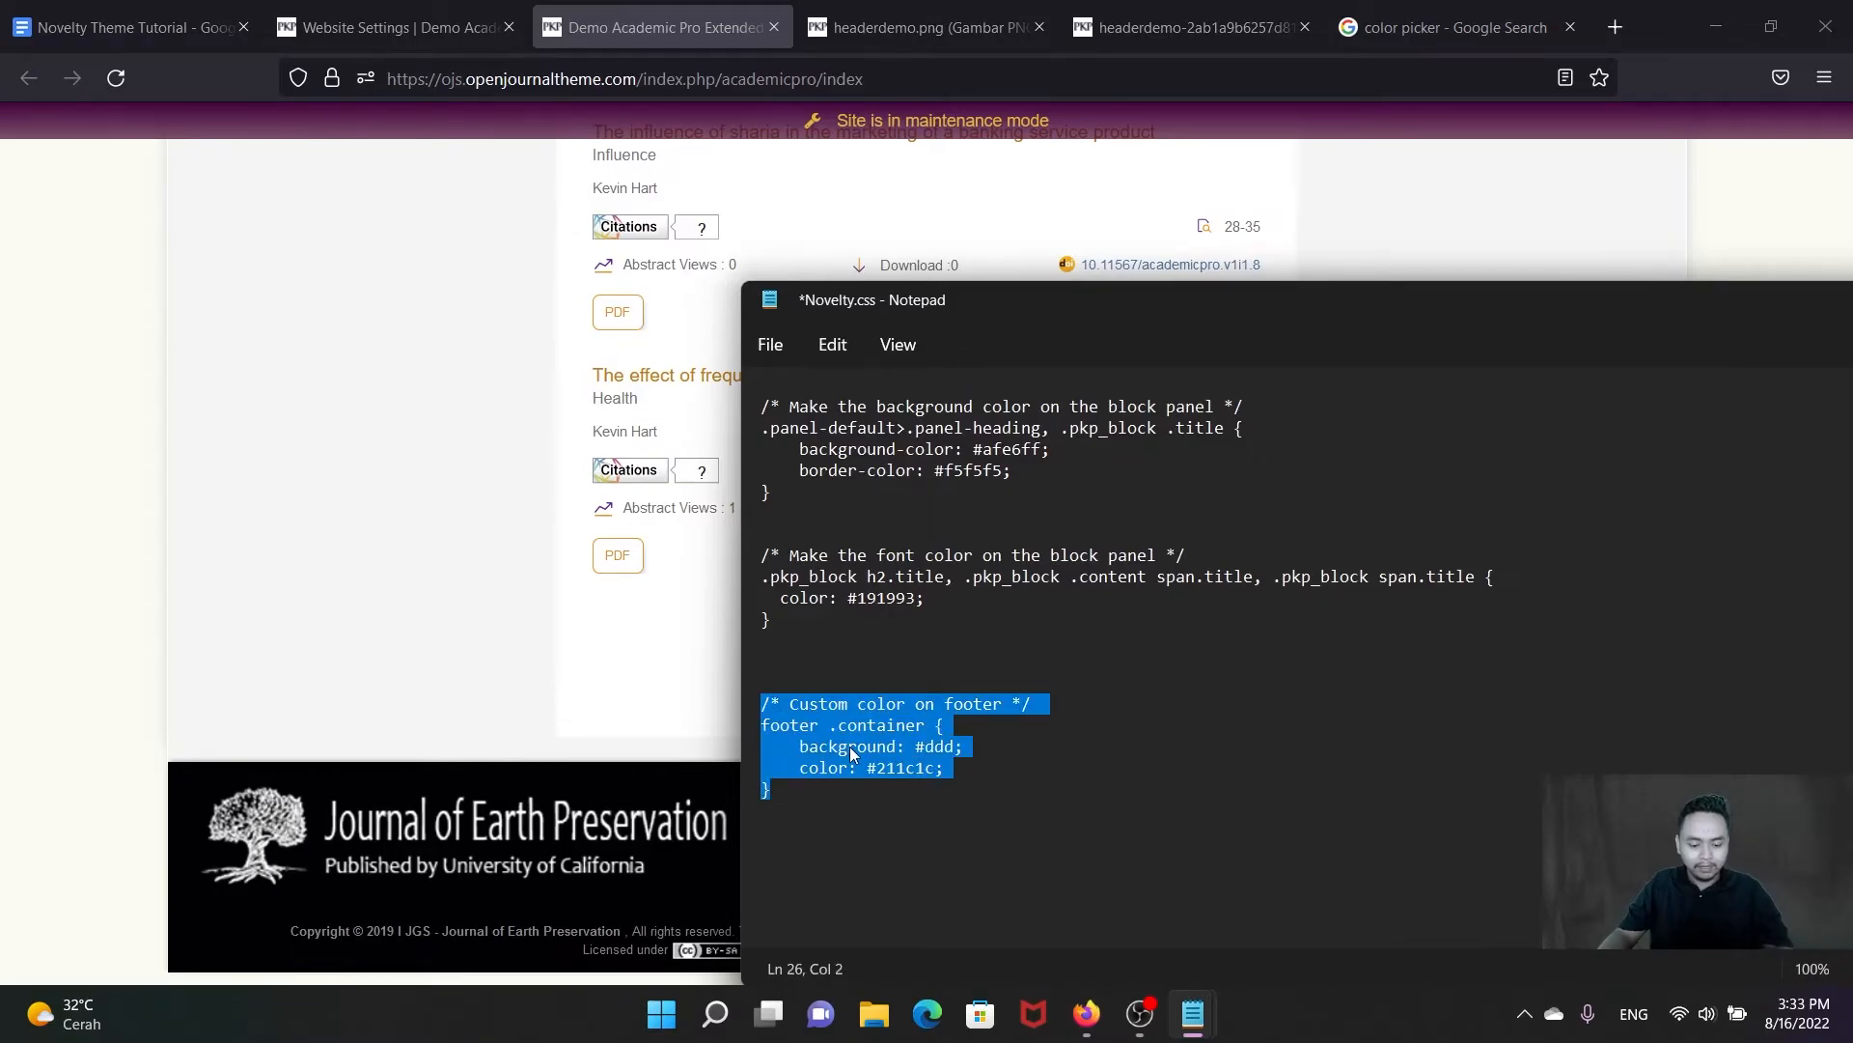
drag(1440, 300, 901, 333)
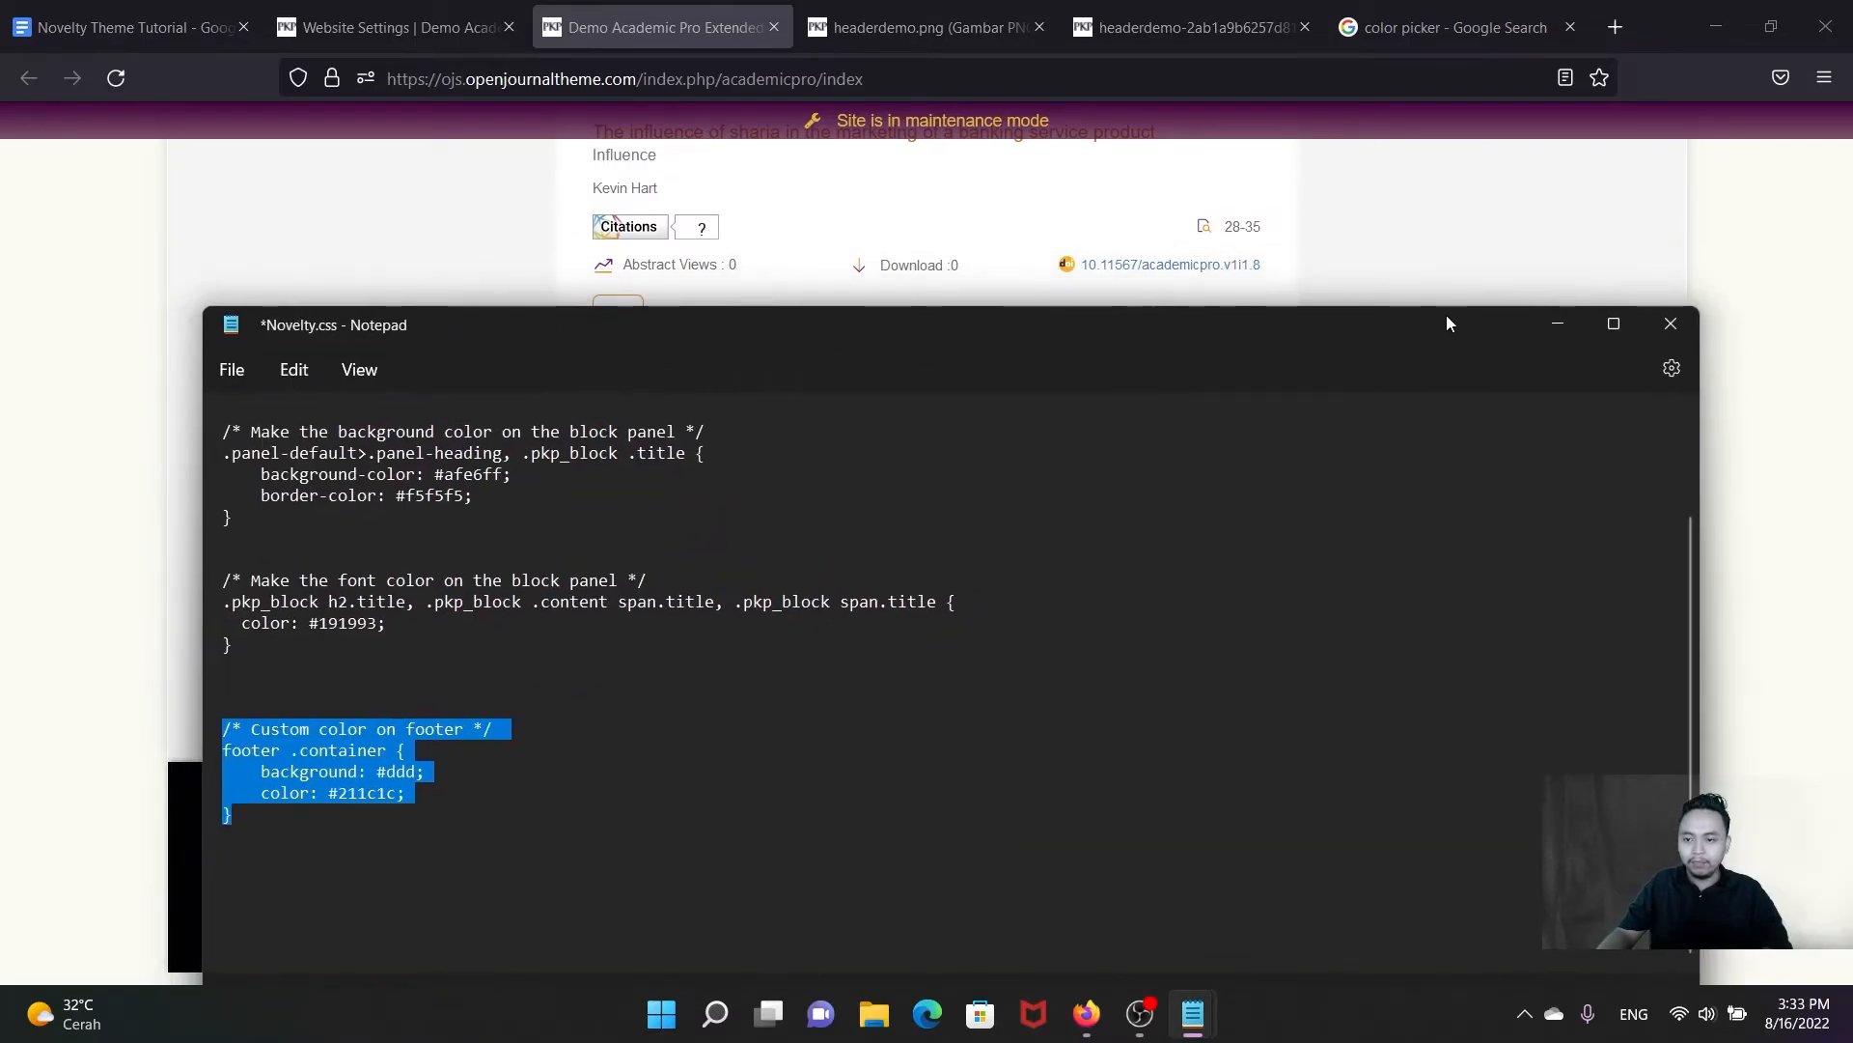
click(1556, 324)
Step: Paste the footer rule into NoveltyCustom.css below the block panel font color rule, separated by blank lines
mouse_move(1193, 1013)
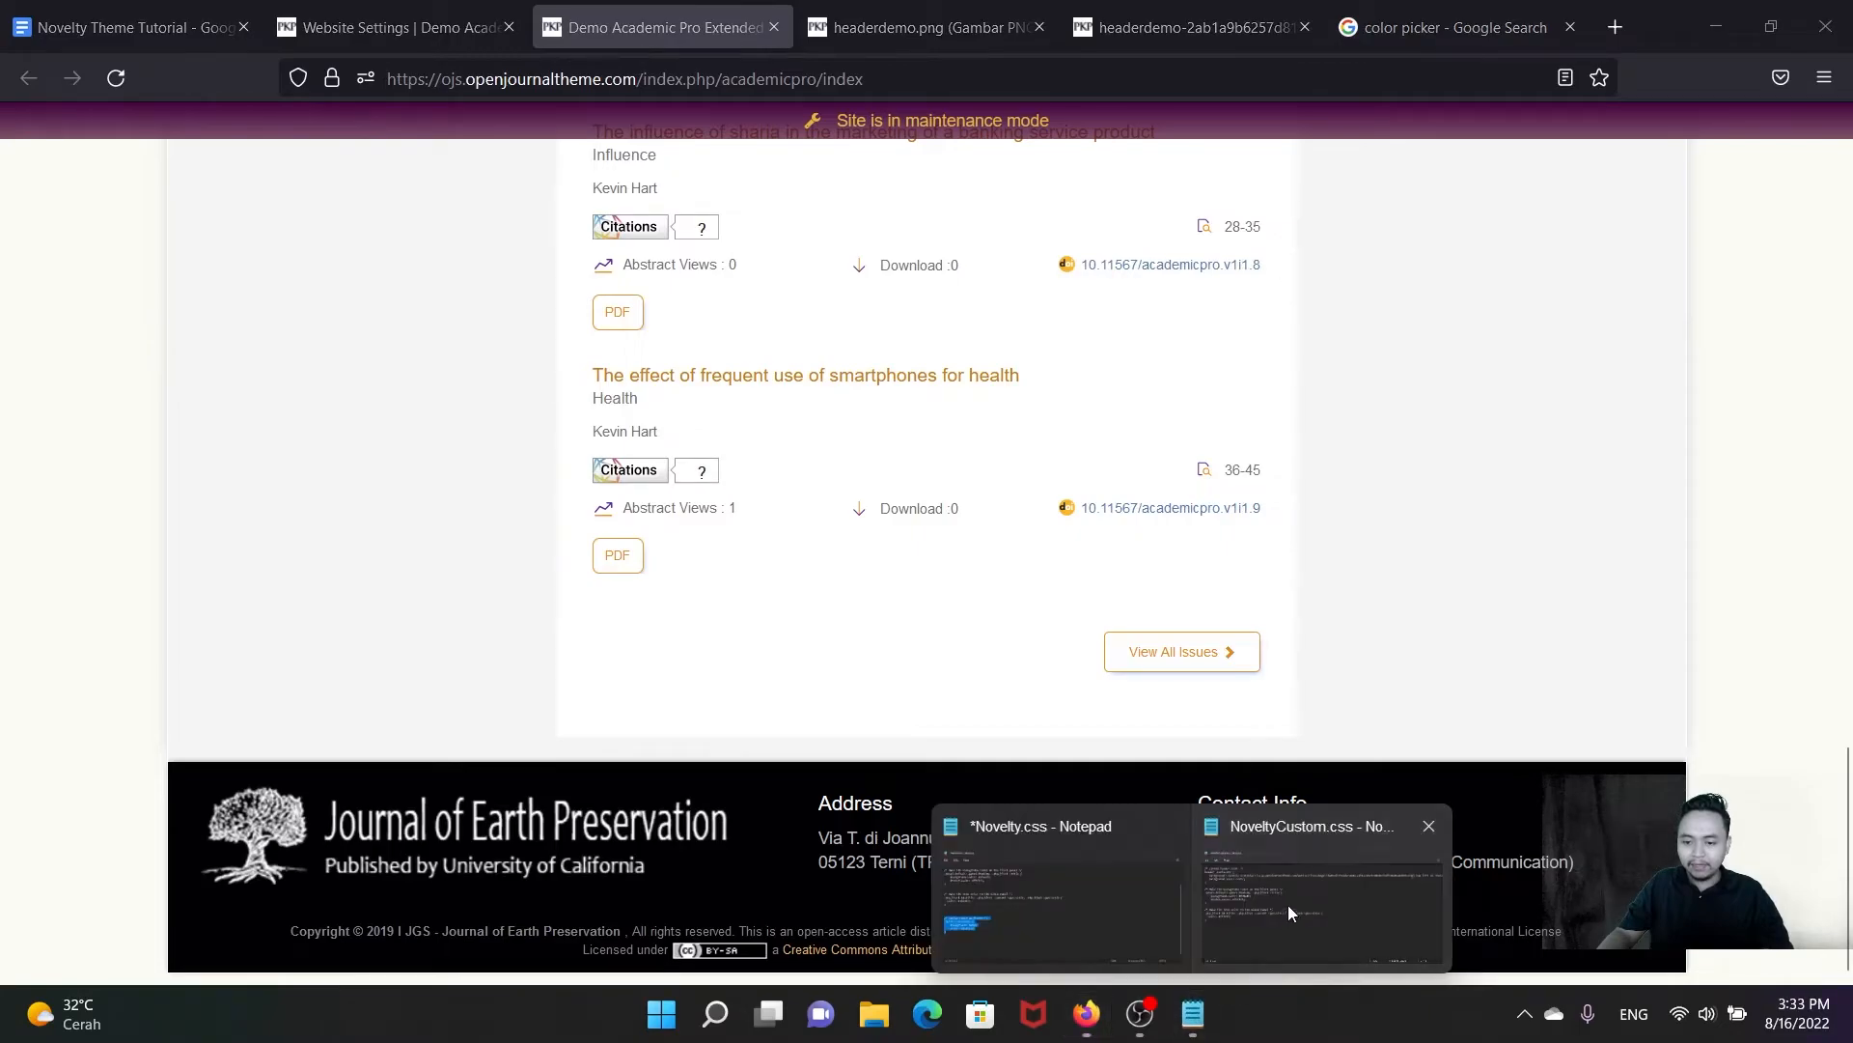
click(1287, 905)
key(Return)
key(Return)
key(Return)
key(Return)
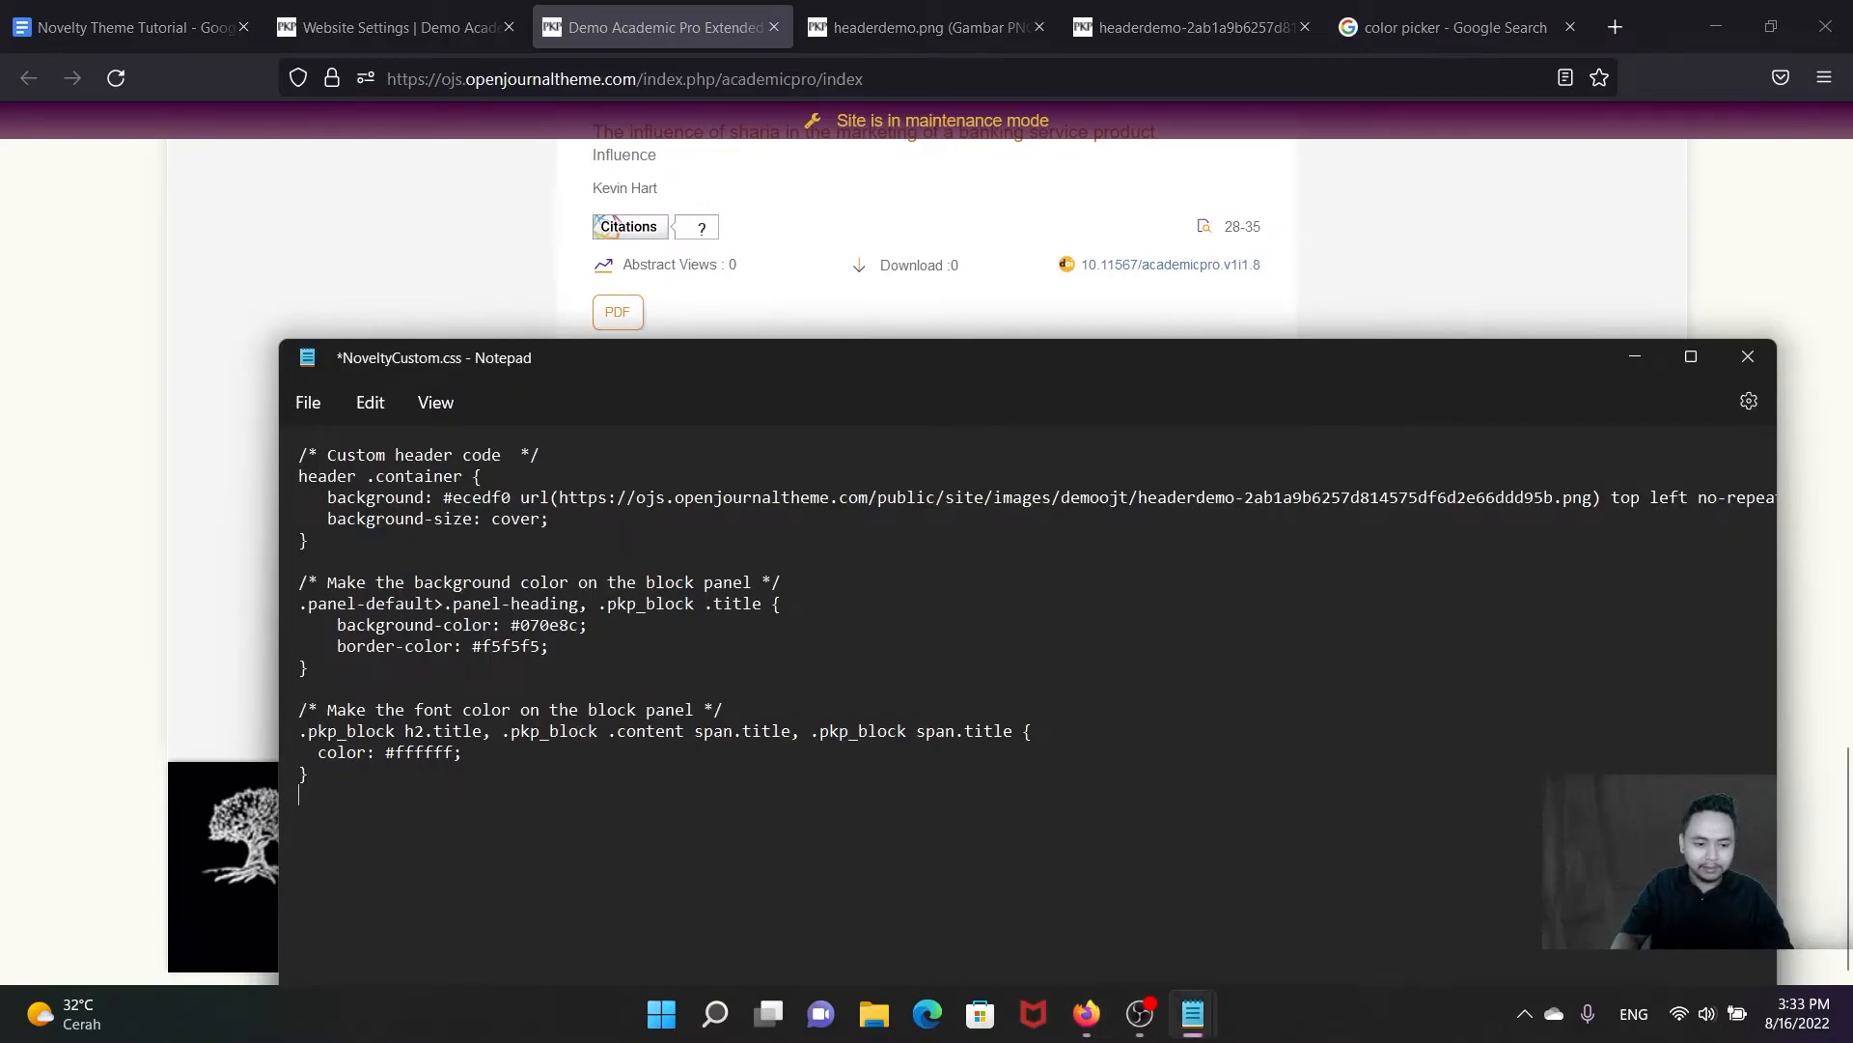
key(ctrl+v)
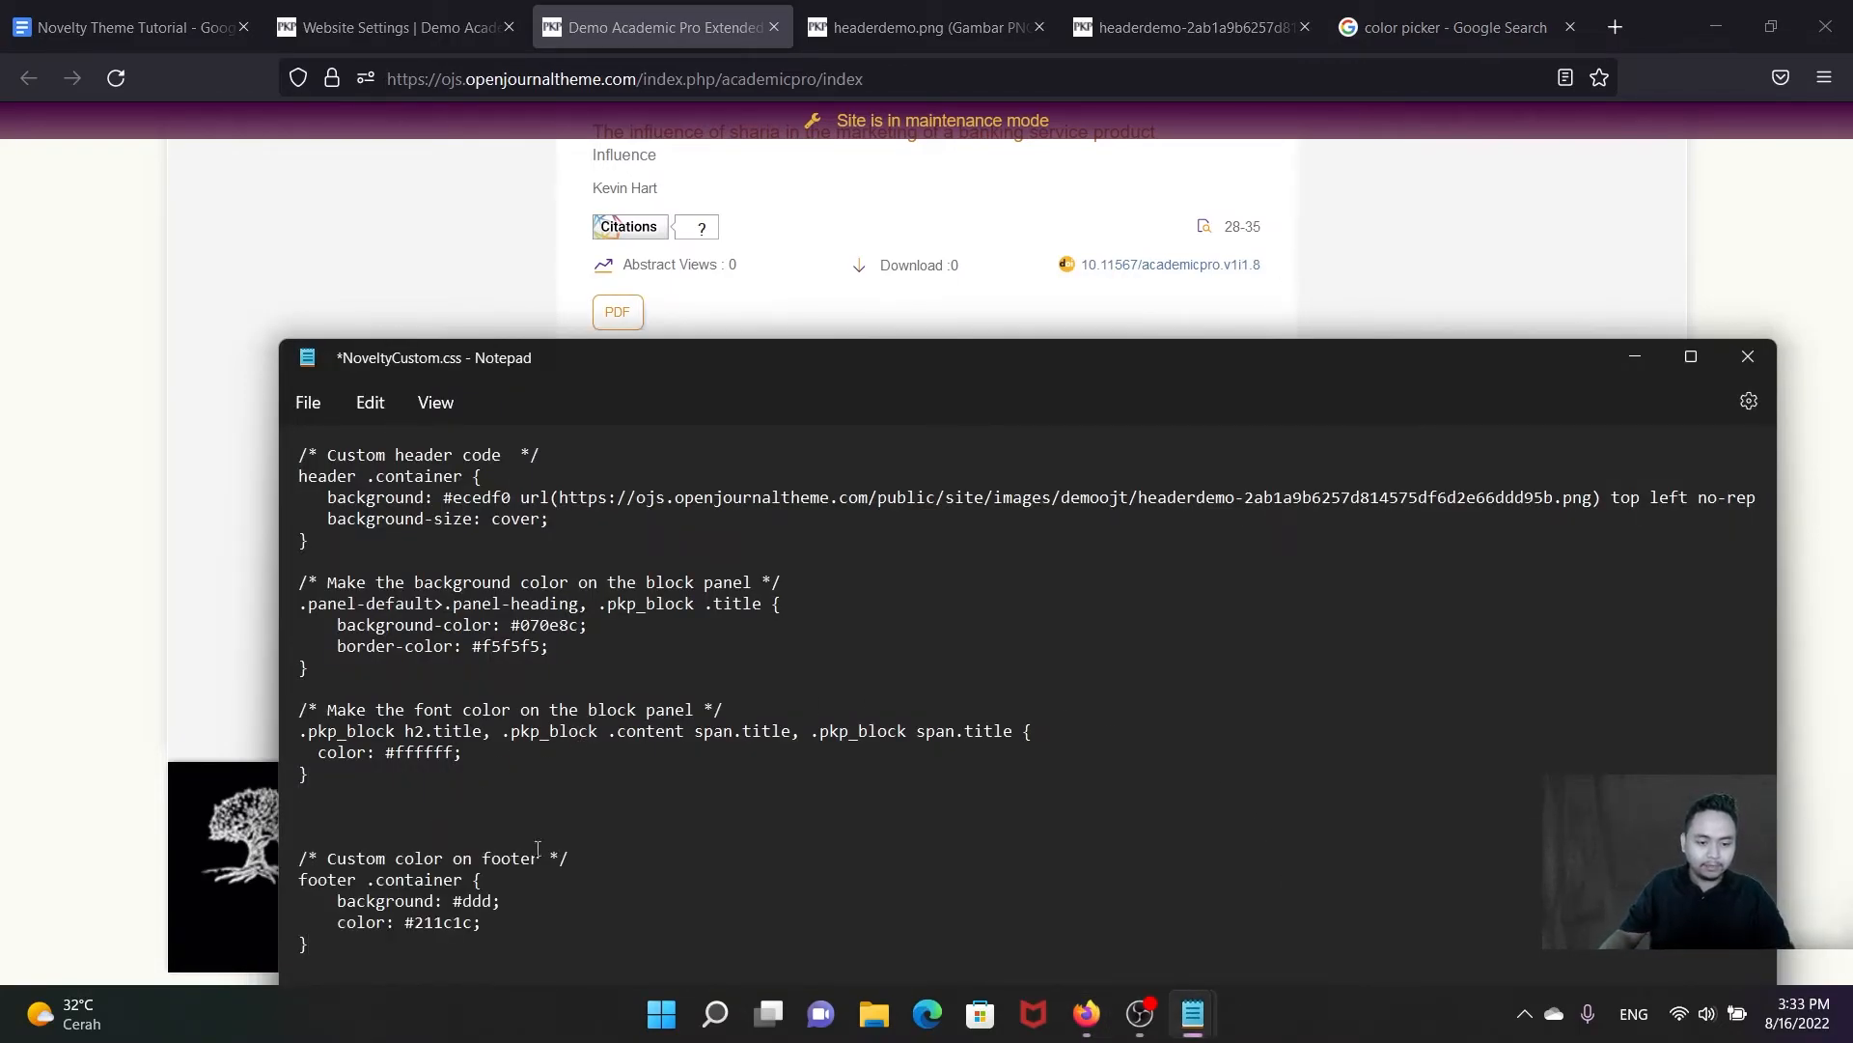
Step: Pick the golden yellow #cfa81d in the browser's colour picker and copy its hex code
drag(720, 363, 1027, 534)
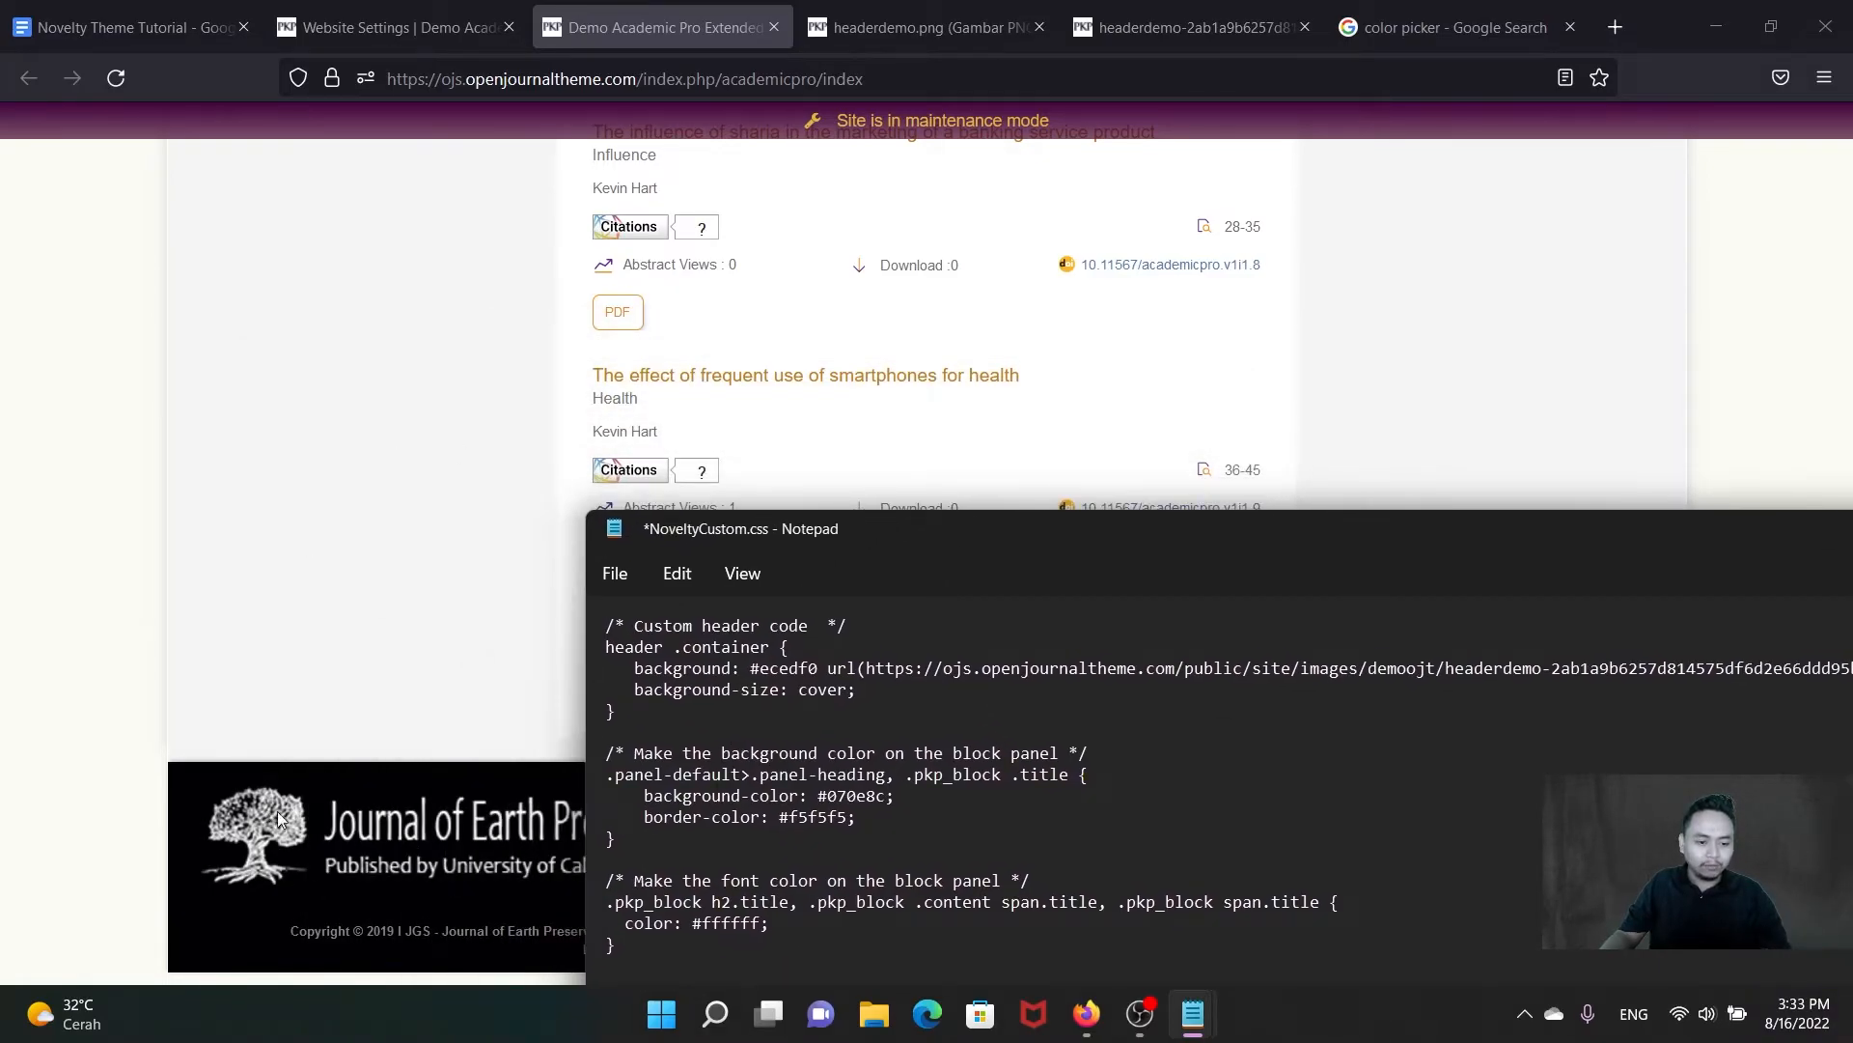
click(12, 740)
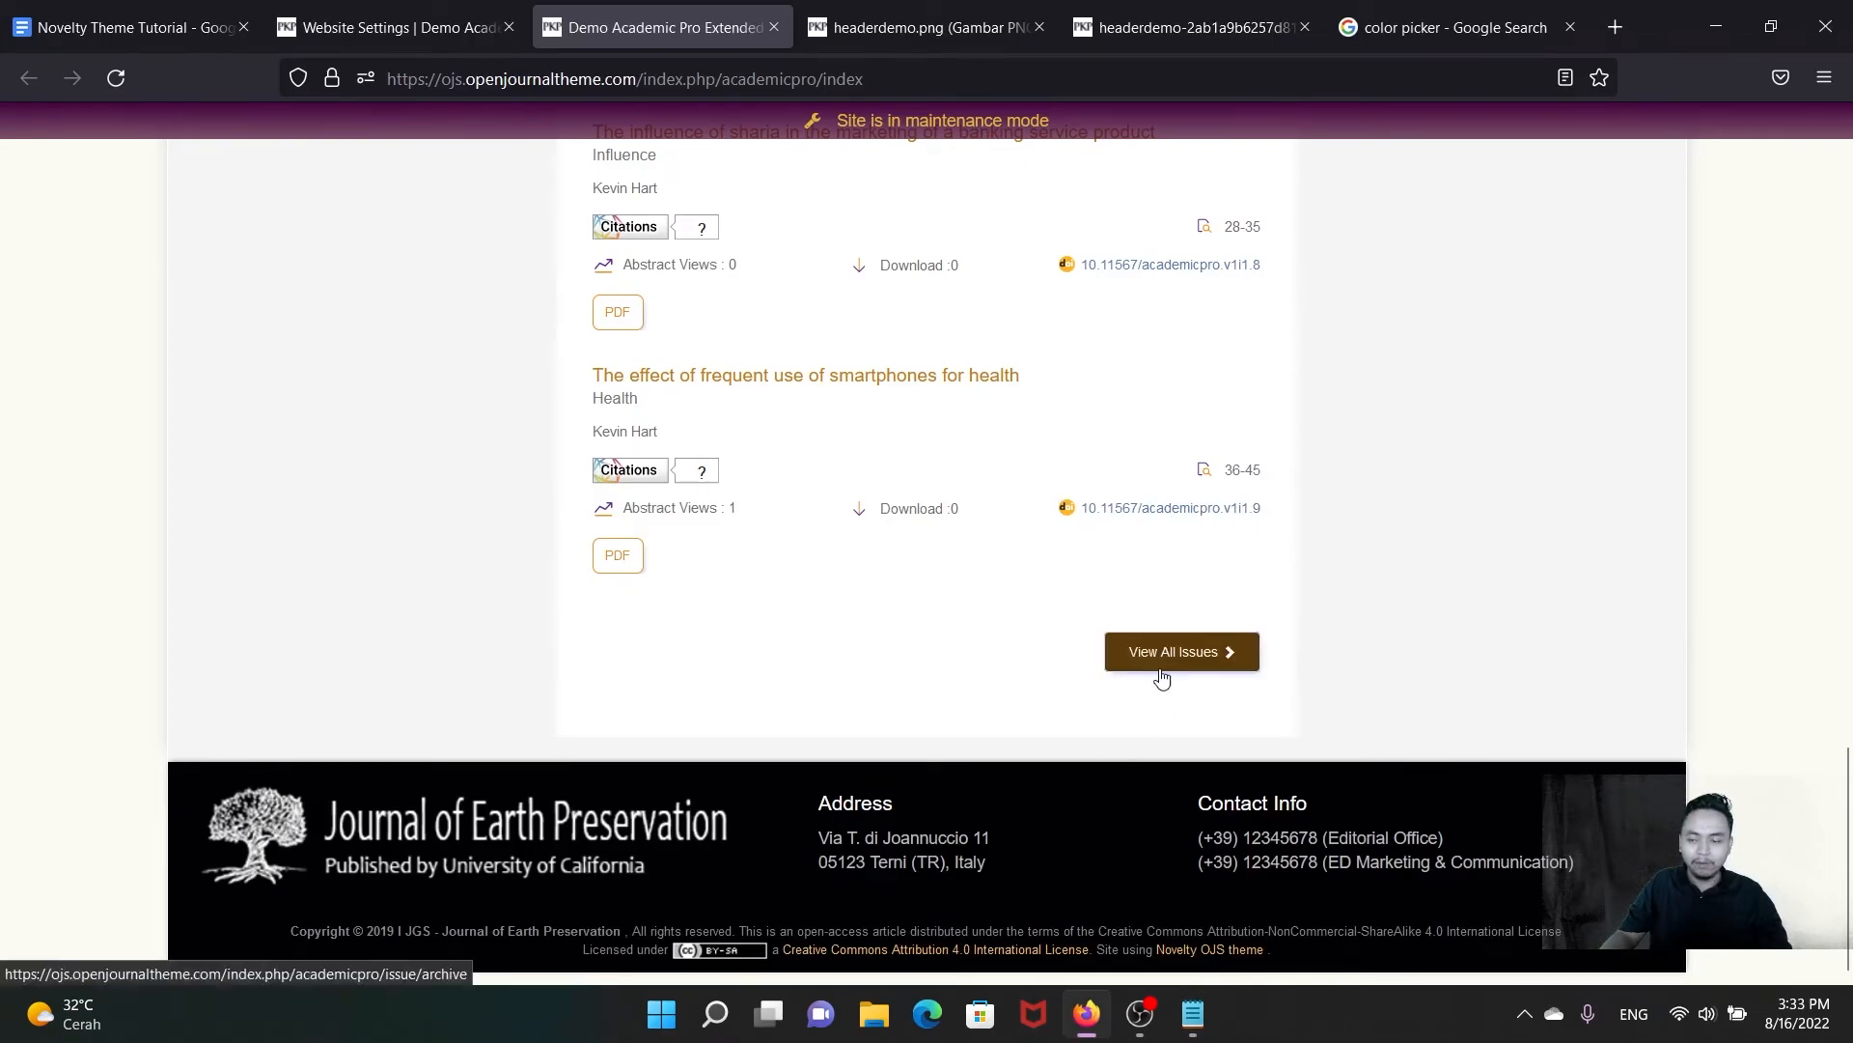
scroll(1253, 418, up, 10)
scroll(1255, 454, up, 6)
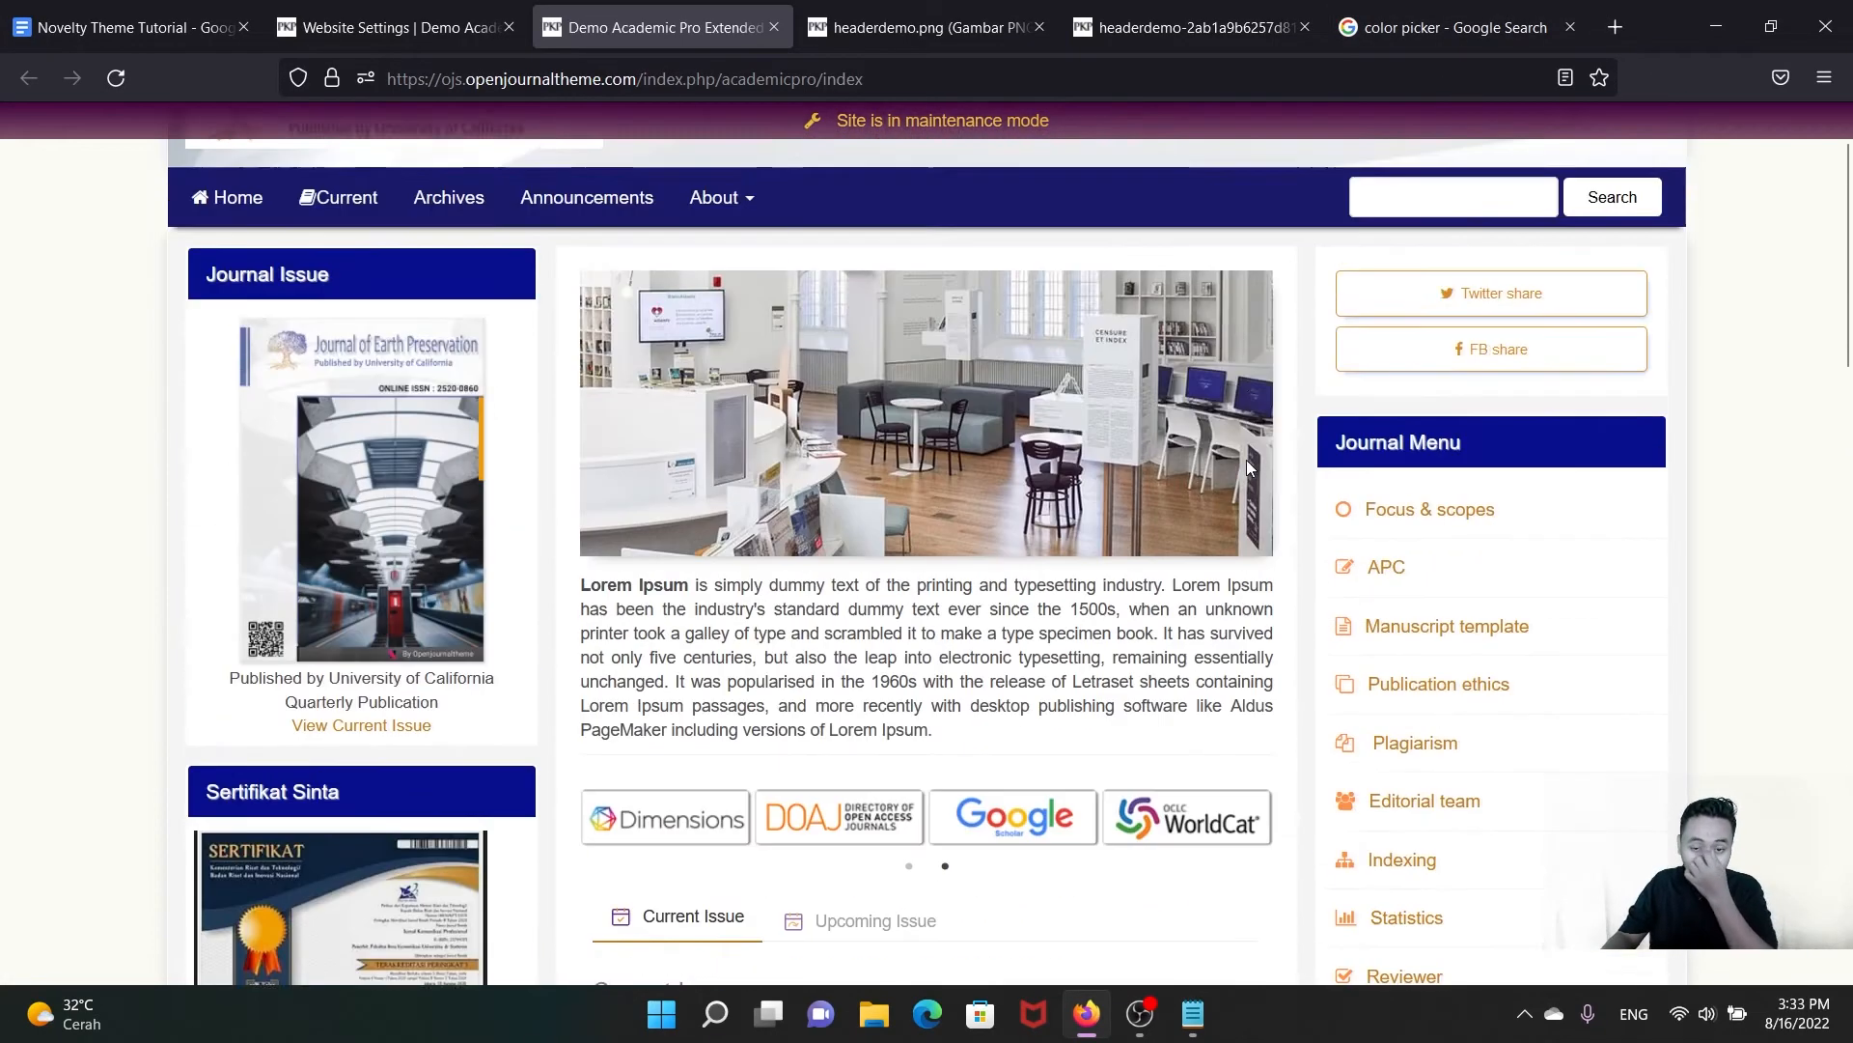
scroll(1255, 463, down, 5)
click(1338, 29)
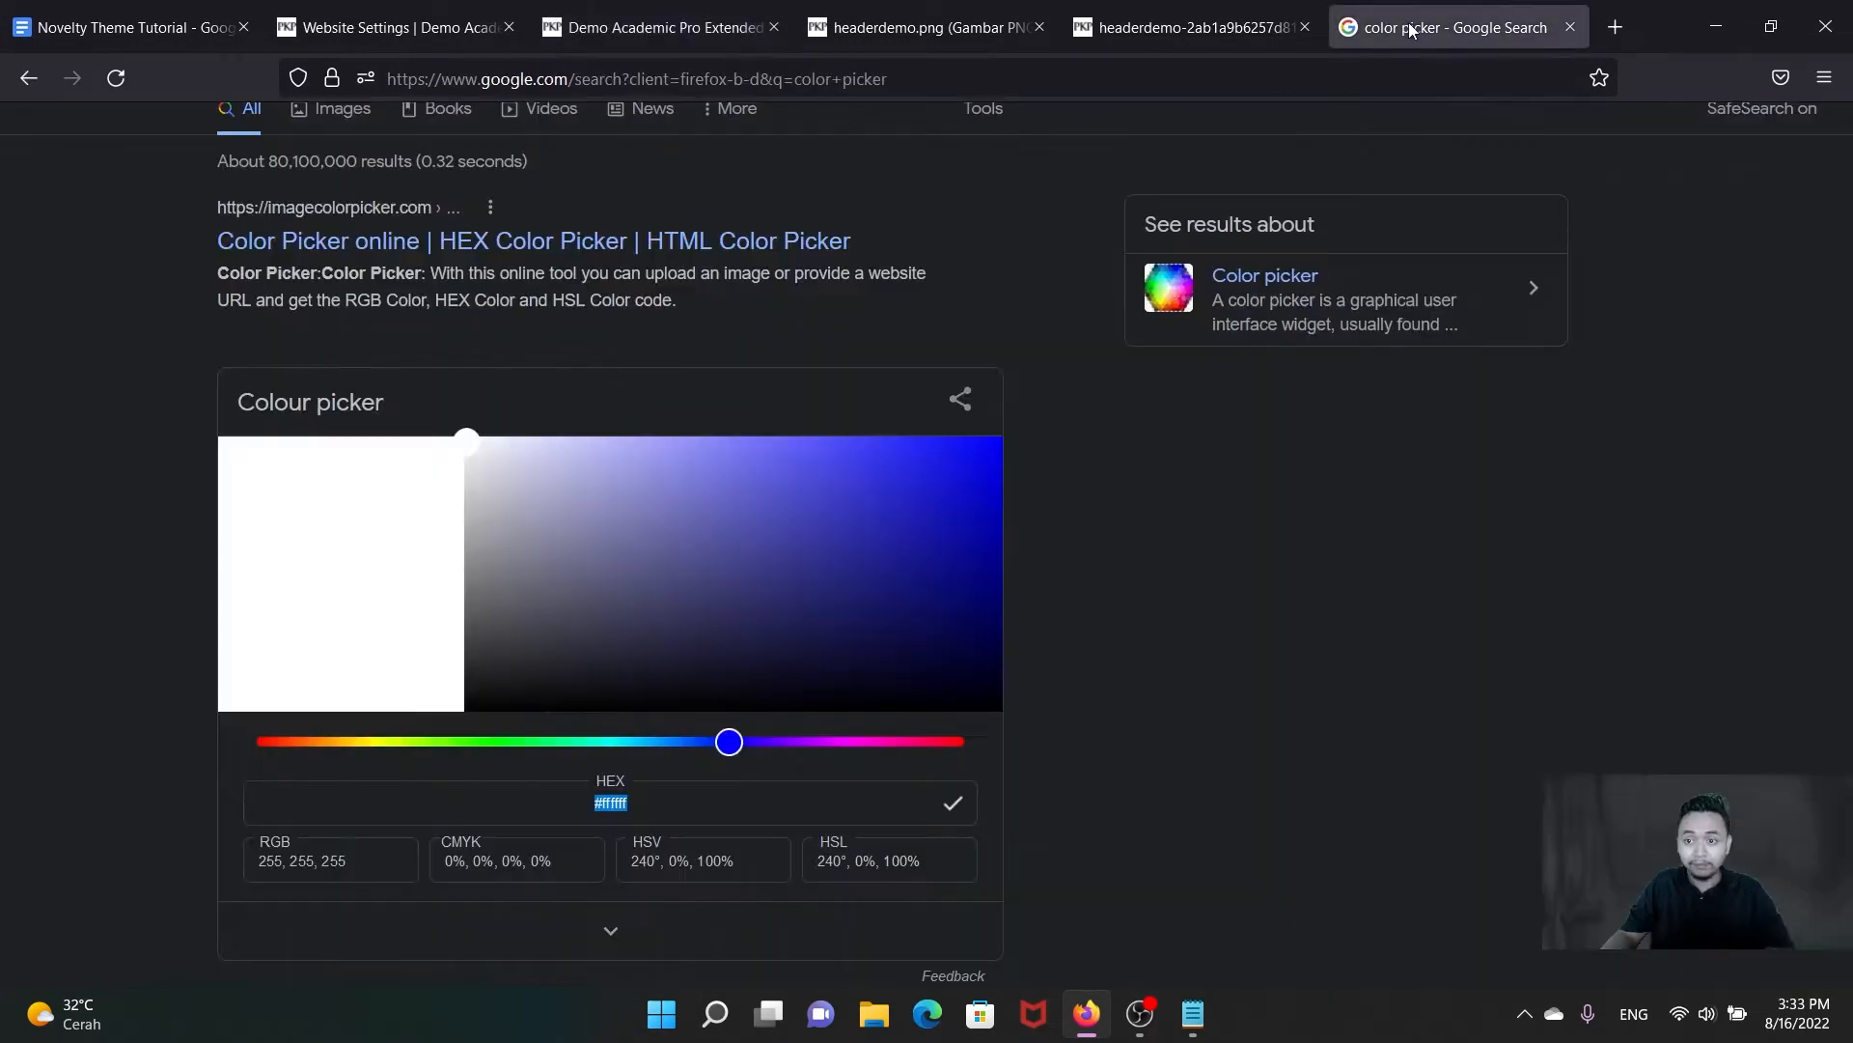
click(350, 742)
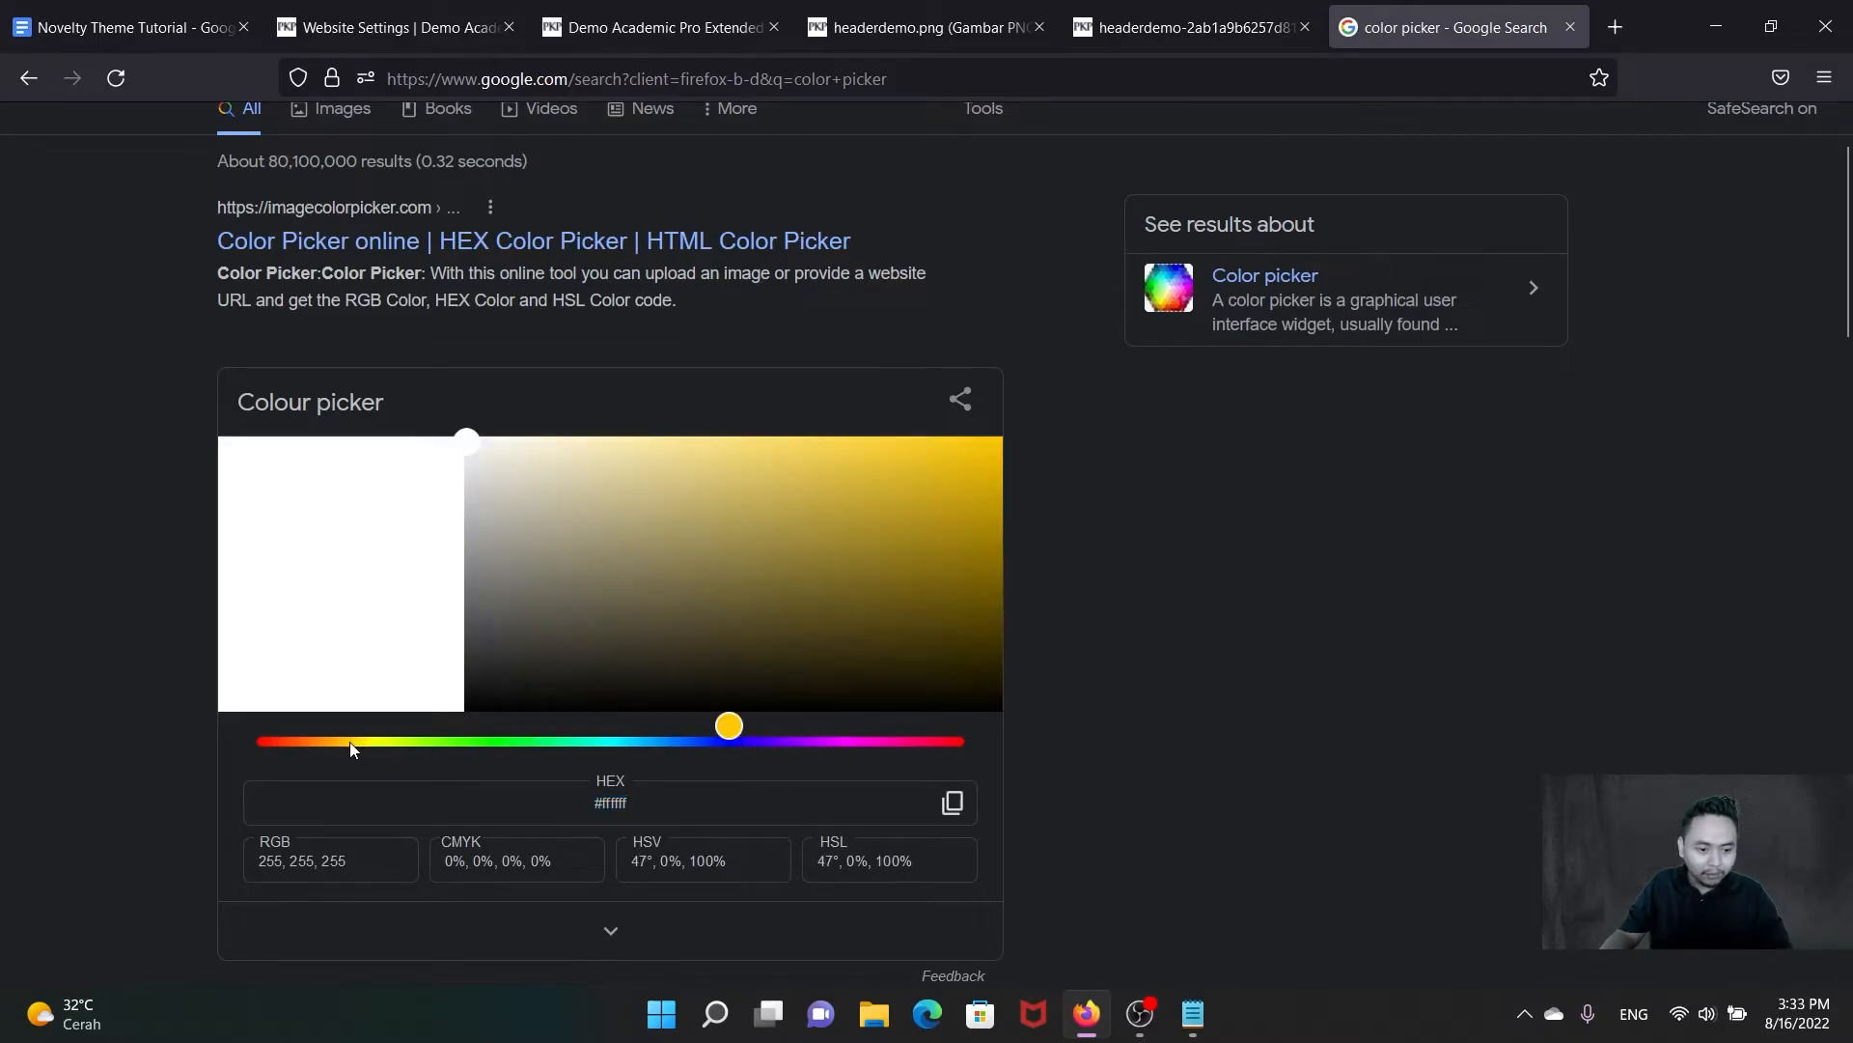
click(928, 490)
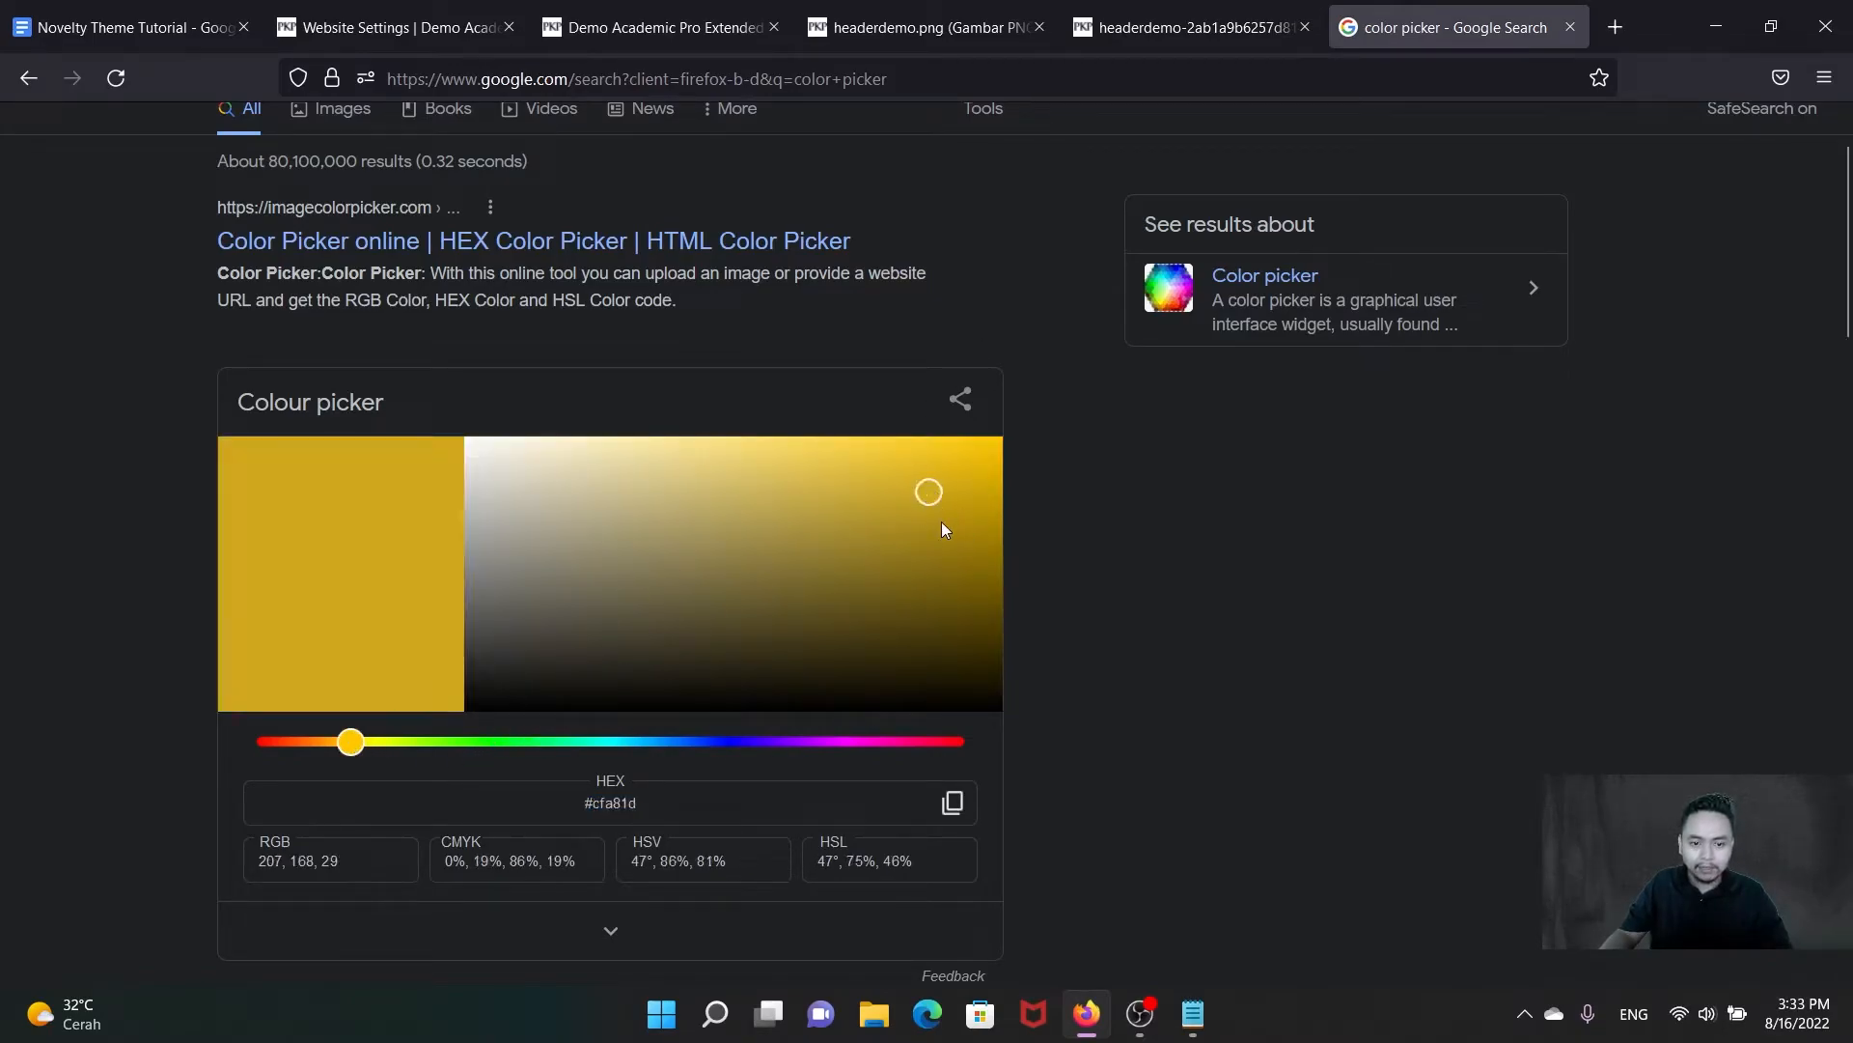
click(951, 809)
Step: Set the footer container rule's background to #cfa81d in NoveltyCustom.css and save the file
mouse_move(1193, 1014)
click(1226, 893)
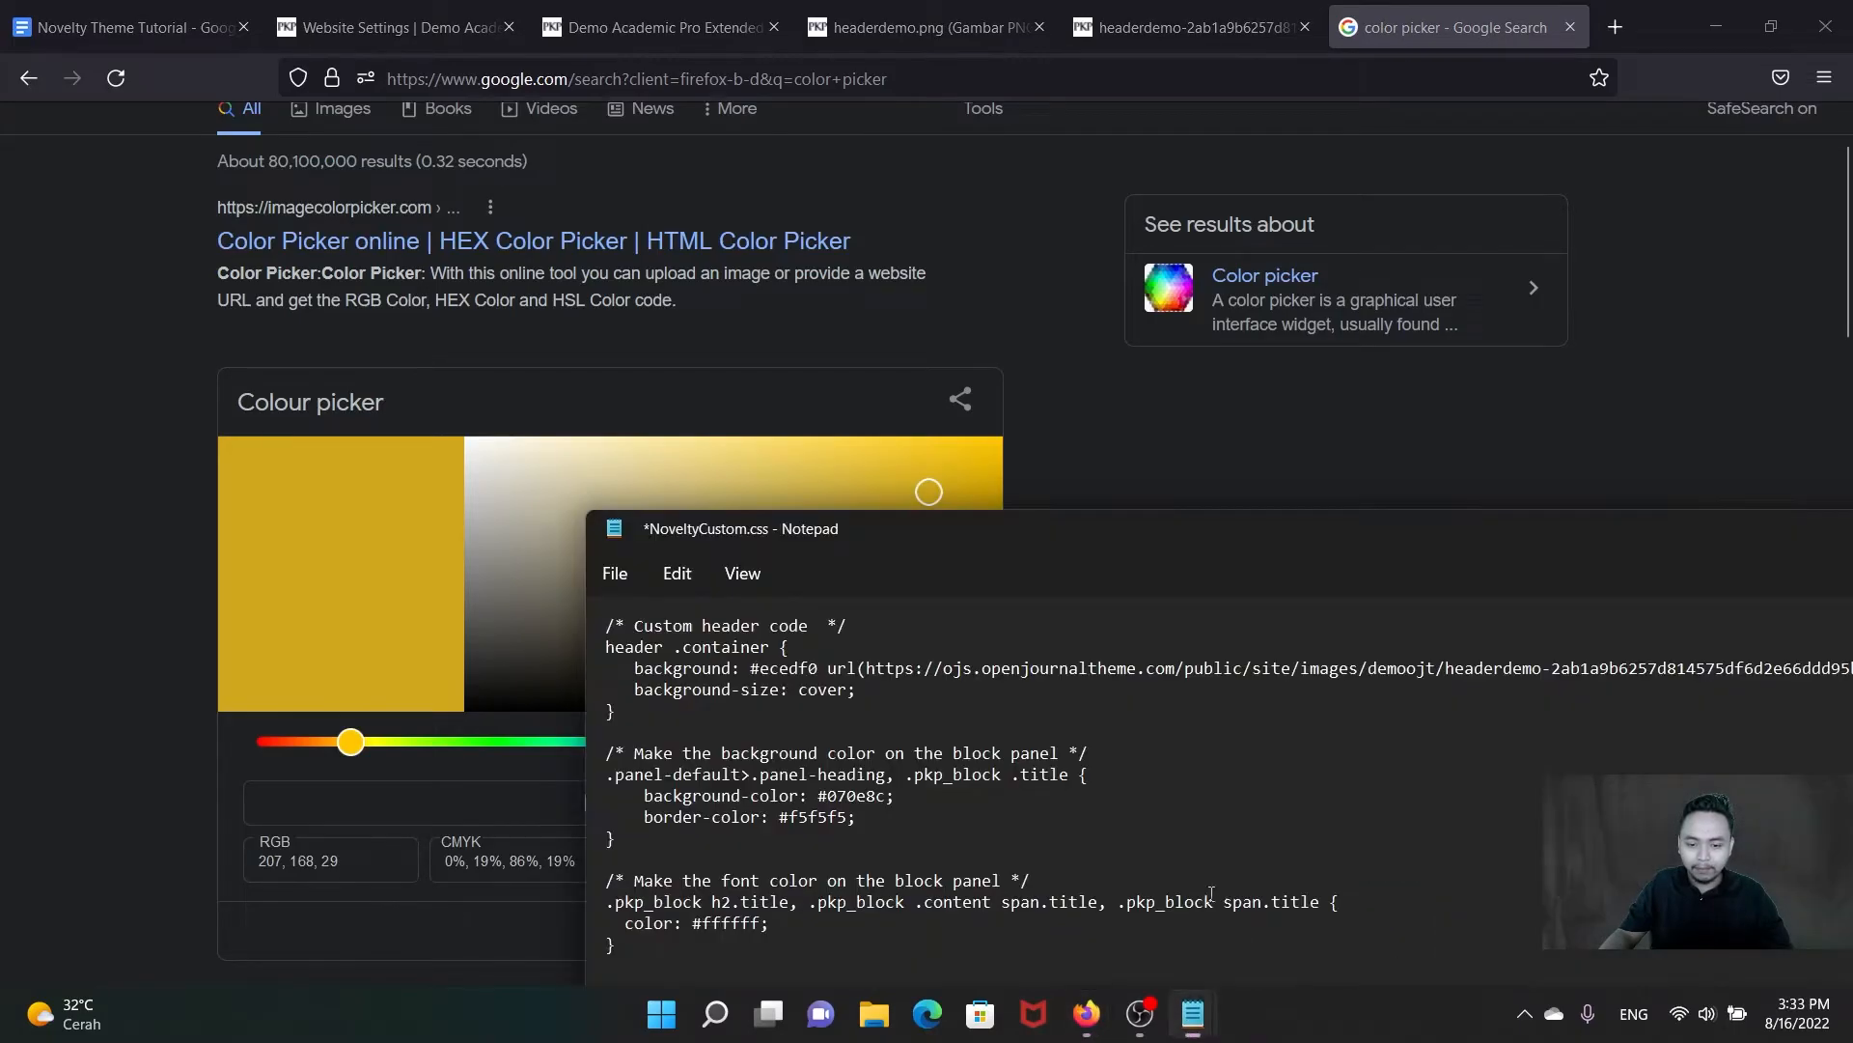
scroll(851, 874, down, 1)
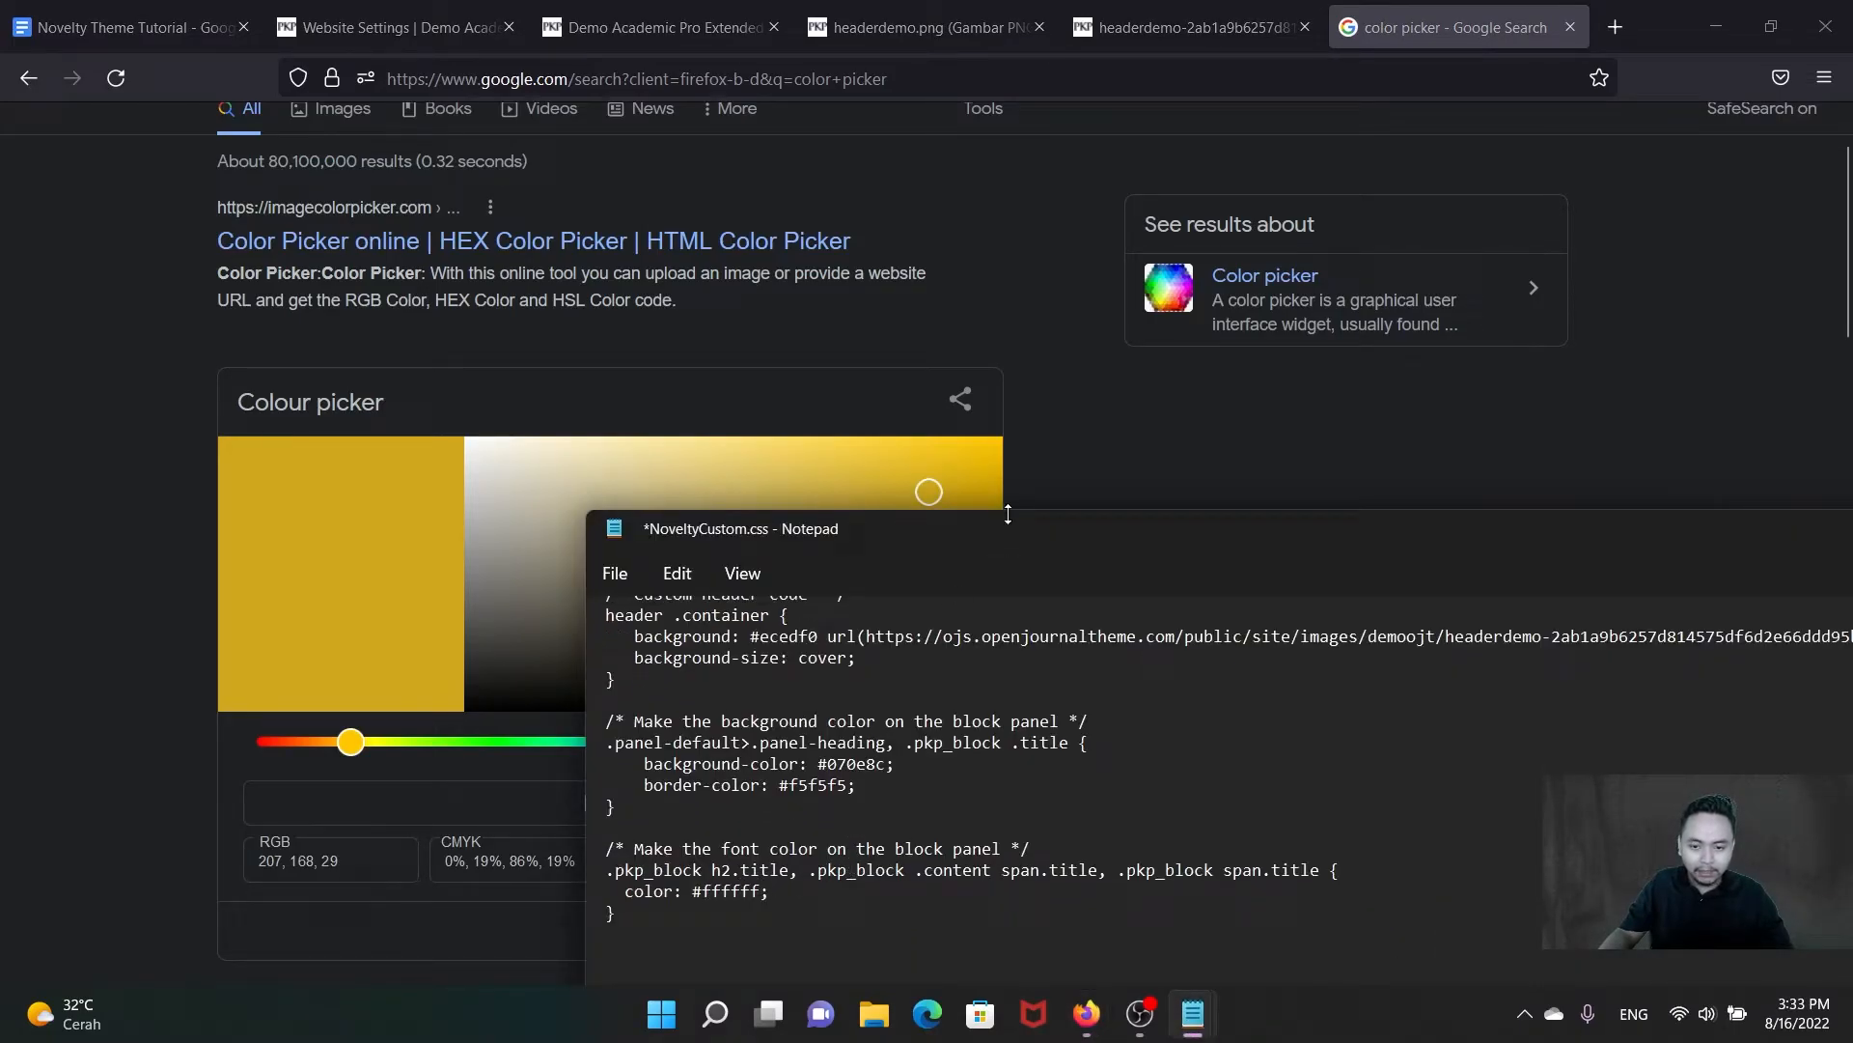
drag(1008, 534, 981, 331)
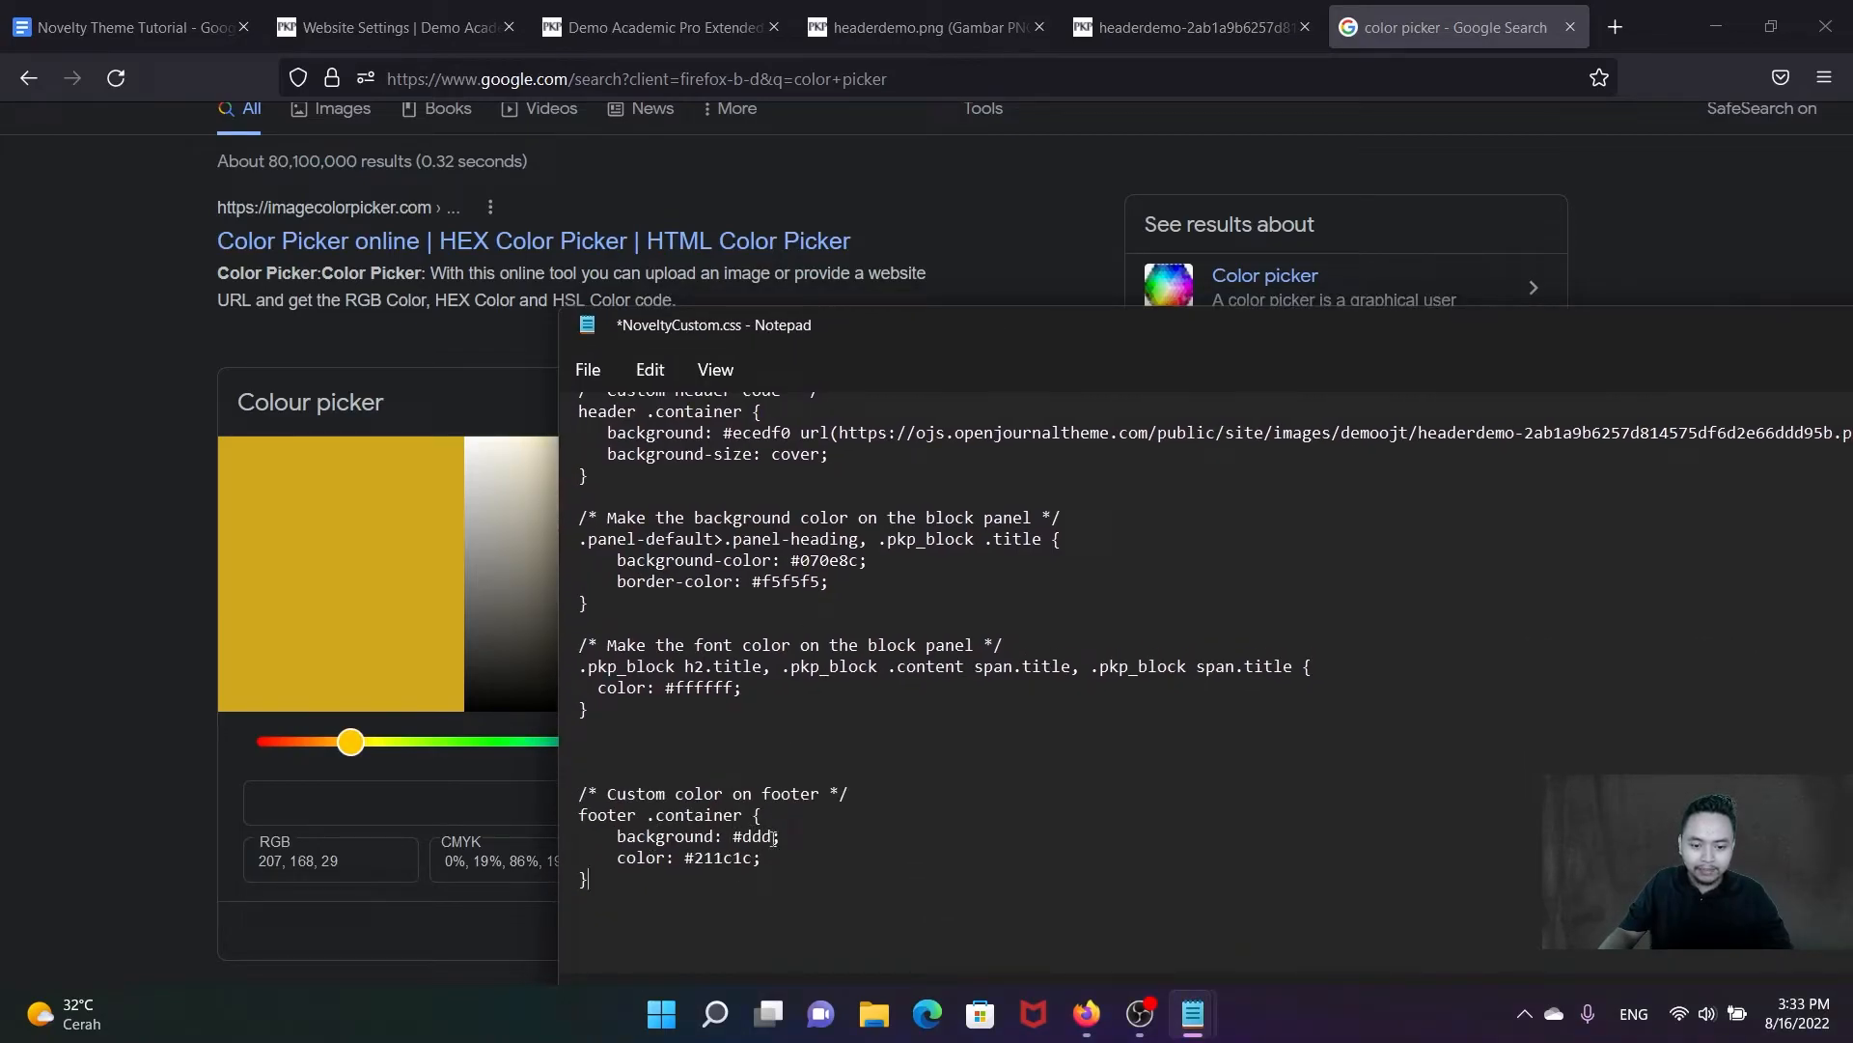
key(ctrl+v)
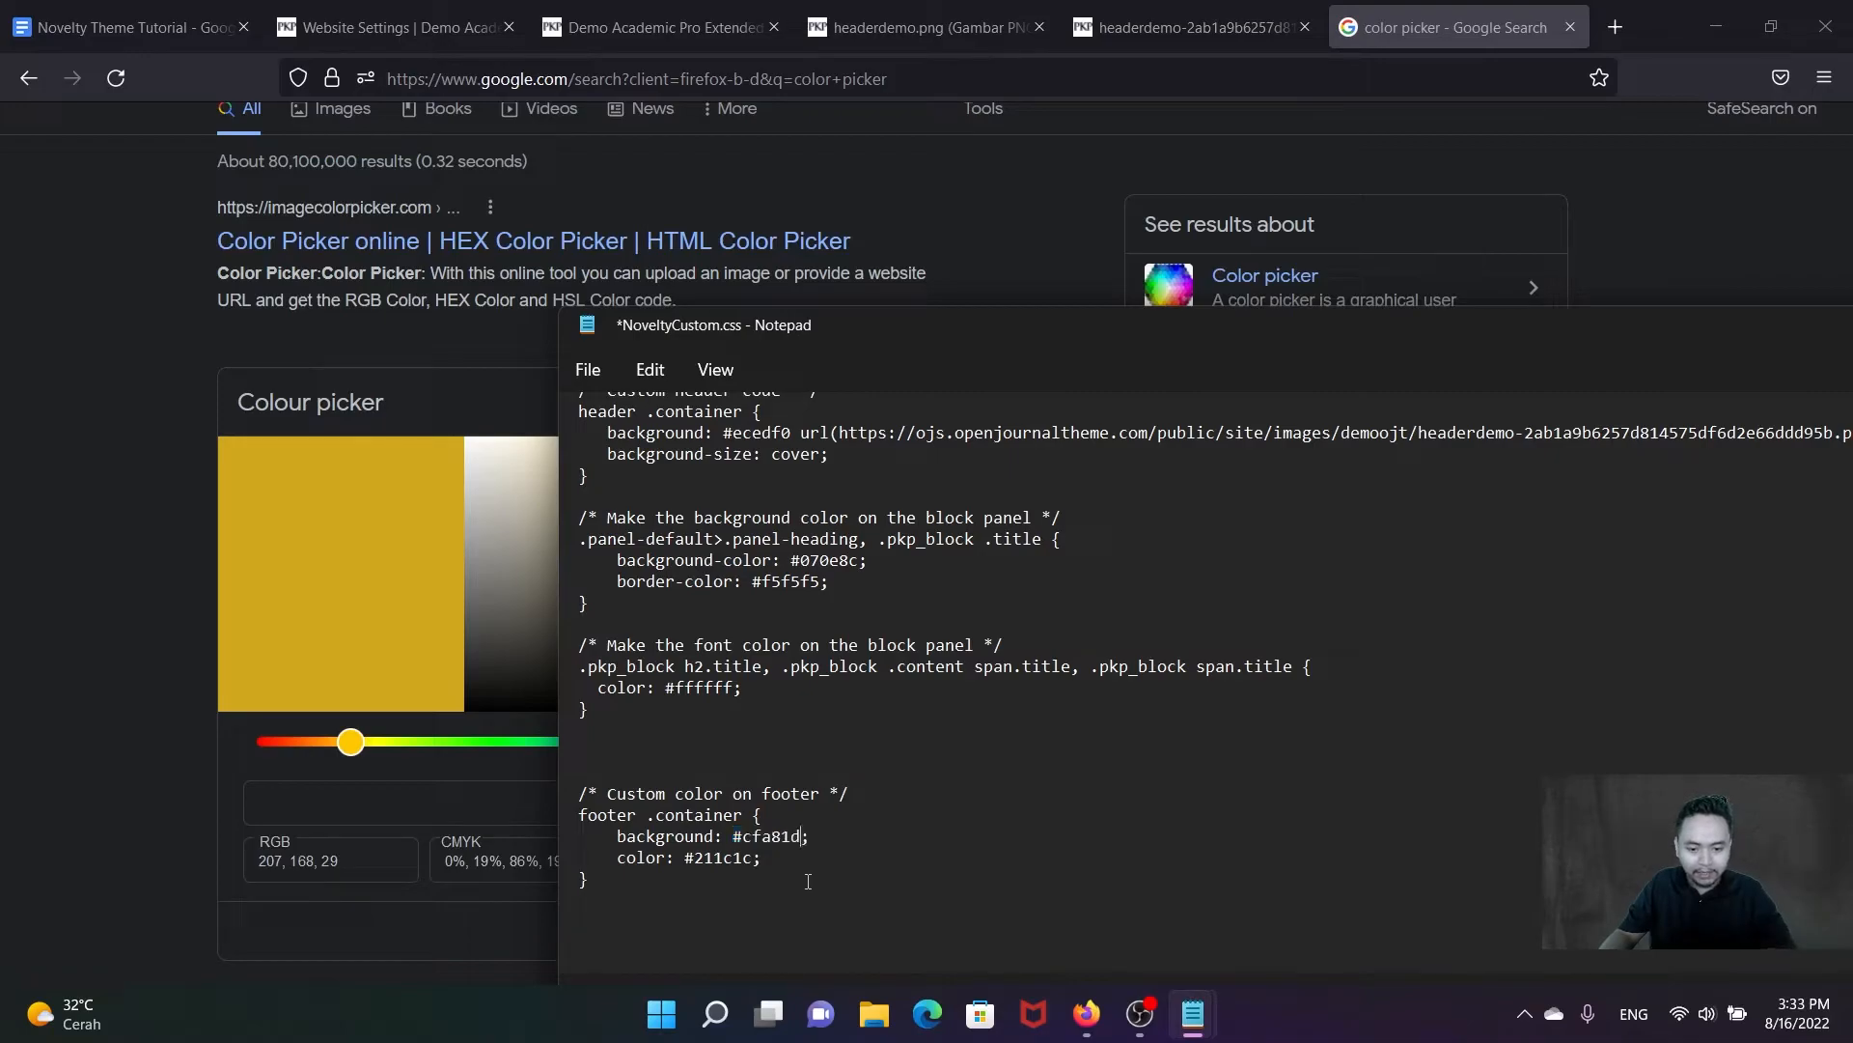
click(587, 369)
click(599, 530)
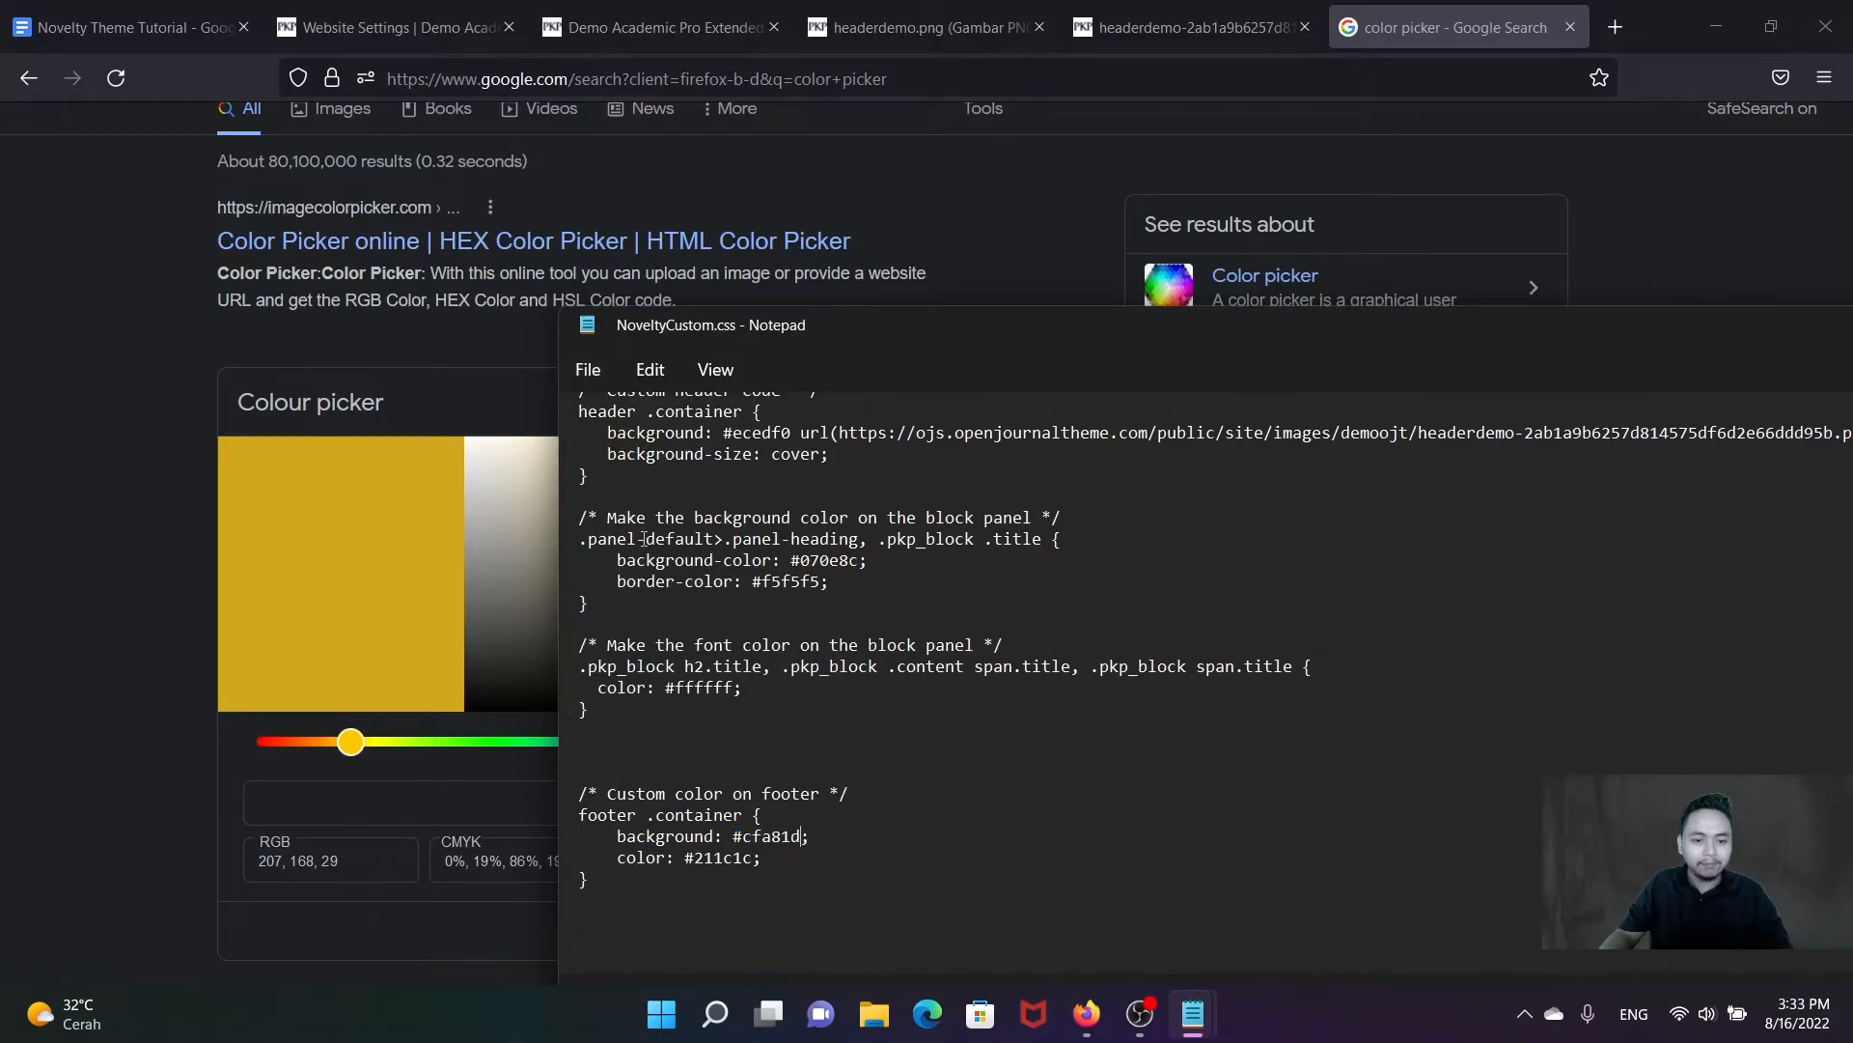
Step: Replace the journal style sheet in the website's advanced appearance settings with the updated NoveltyCustom.css and save the settings
click(362, 21)
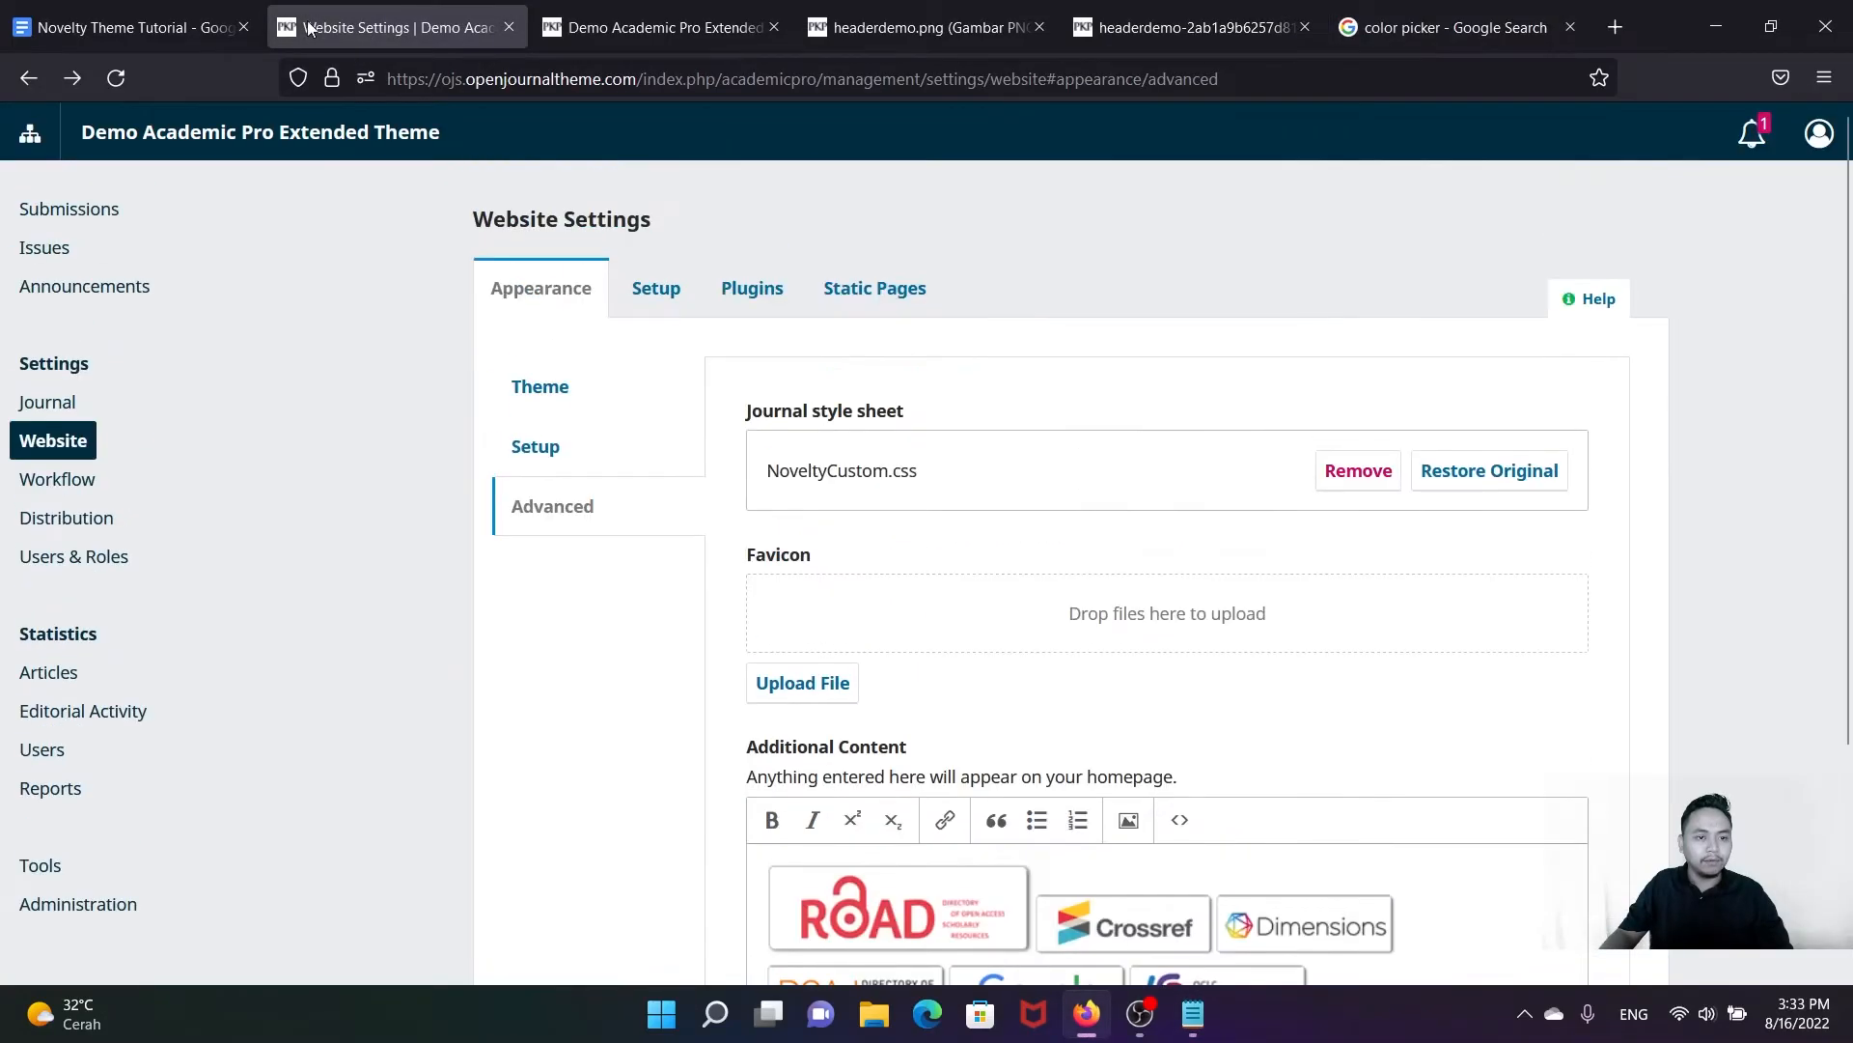
click(1356, 473)
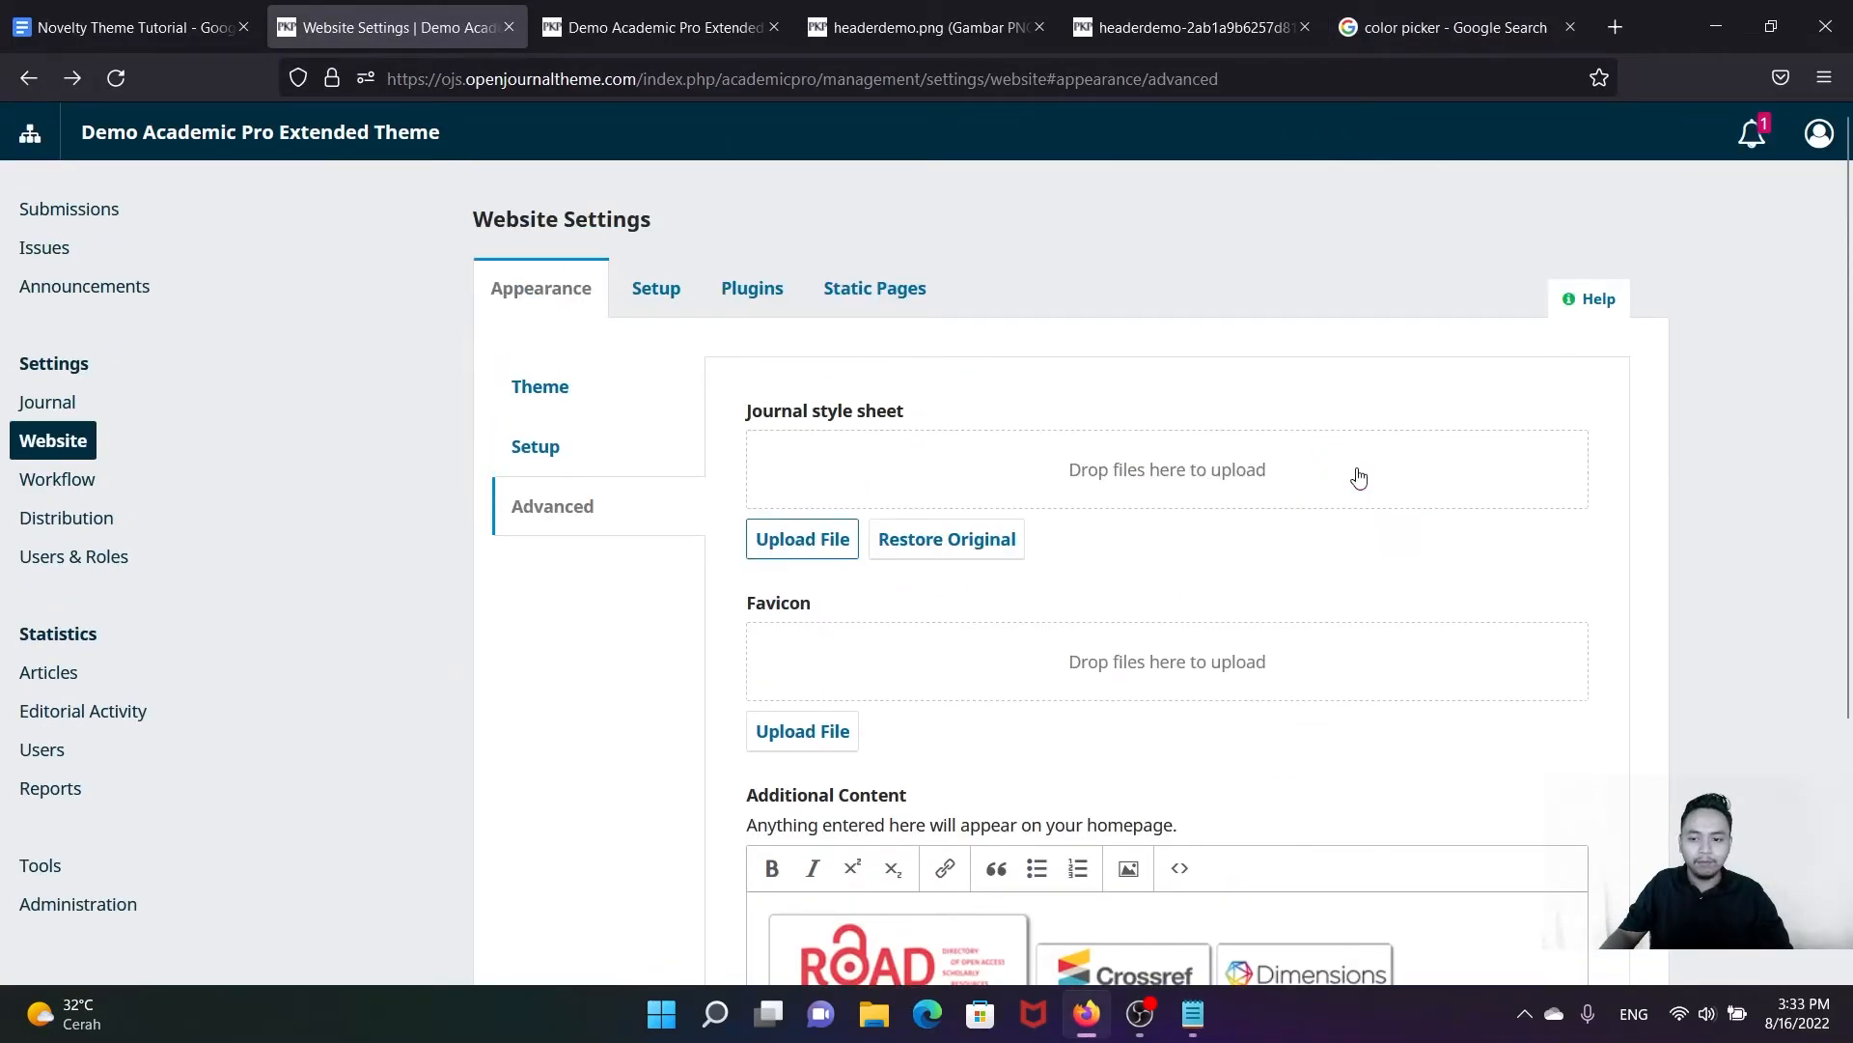
click(839, 540)
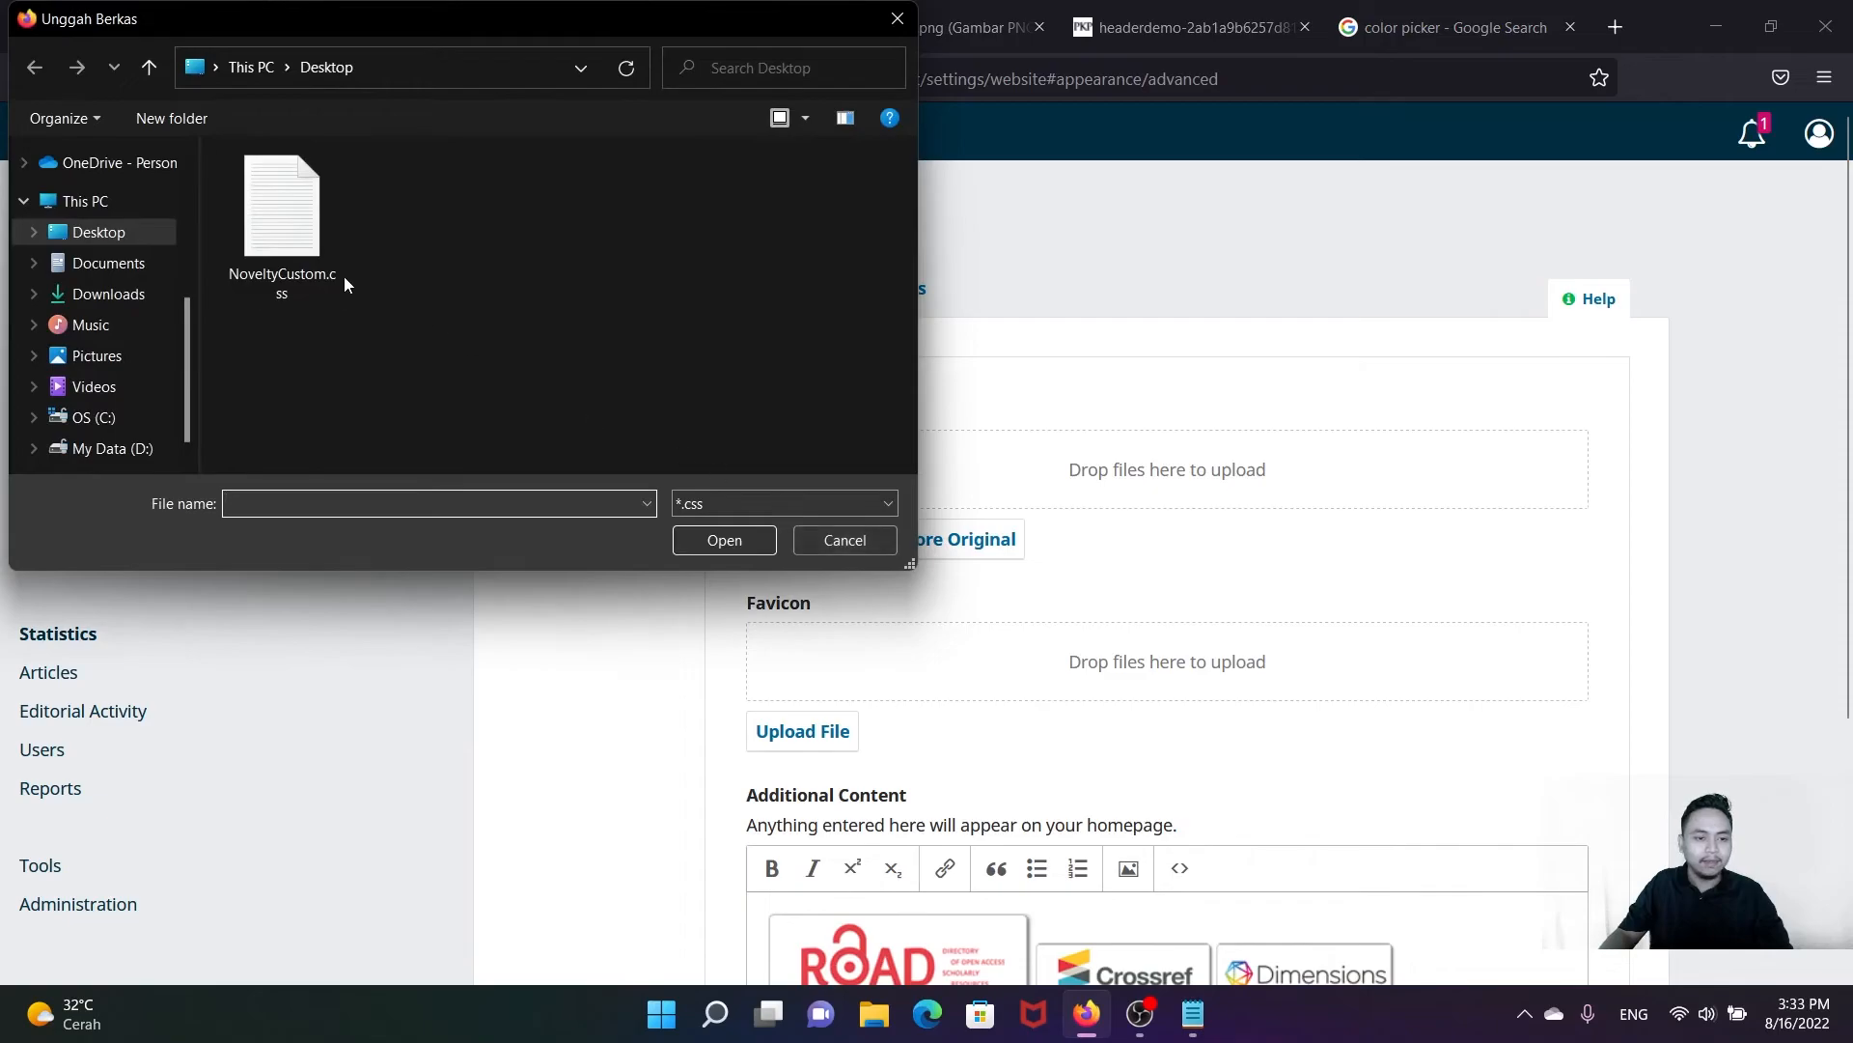
click(313, 282)
click(724, 537)
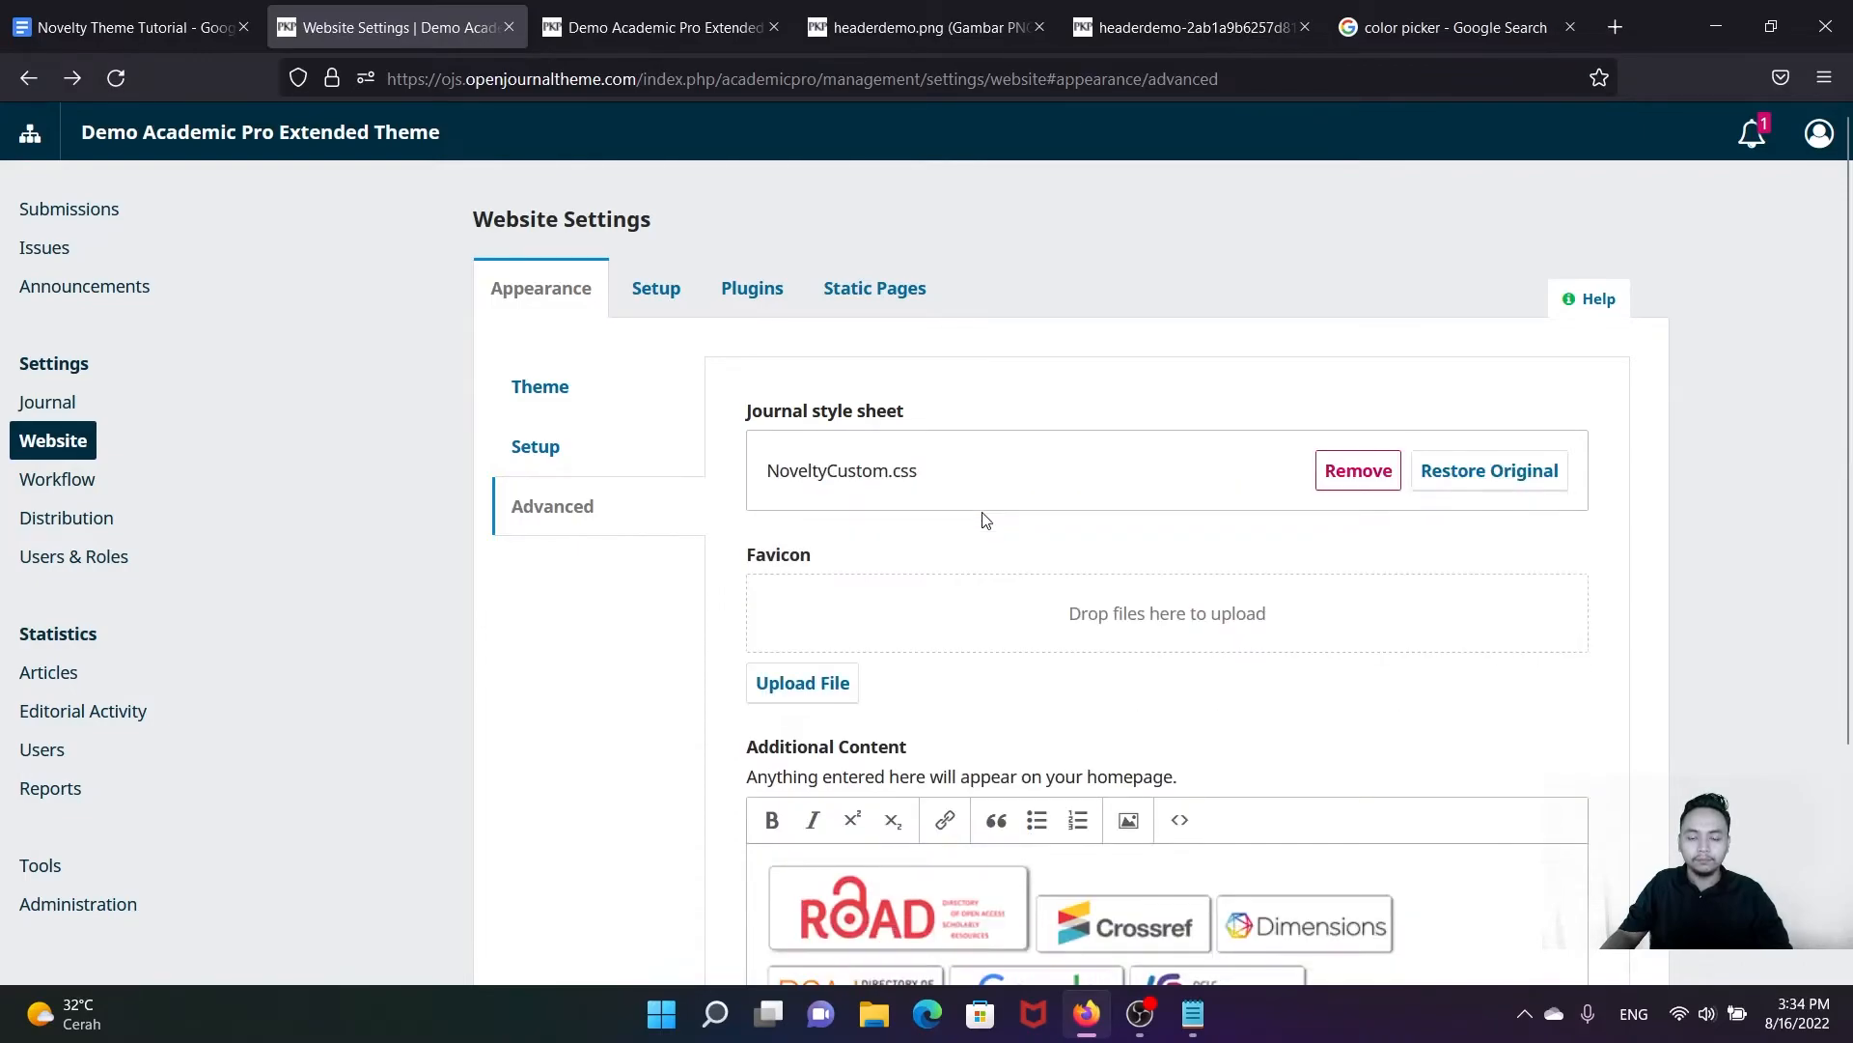
scroll(1257, 488, down, 3)
click(1580, 866)
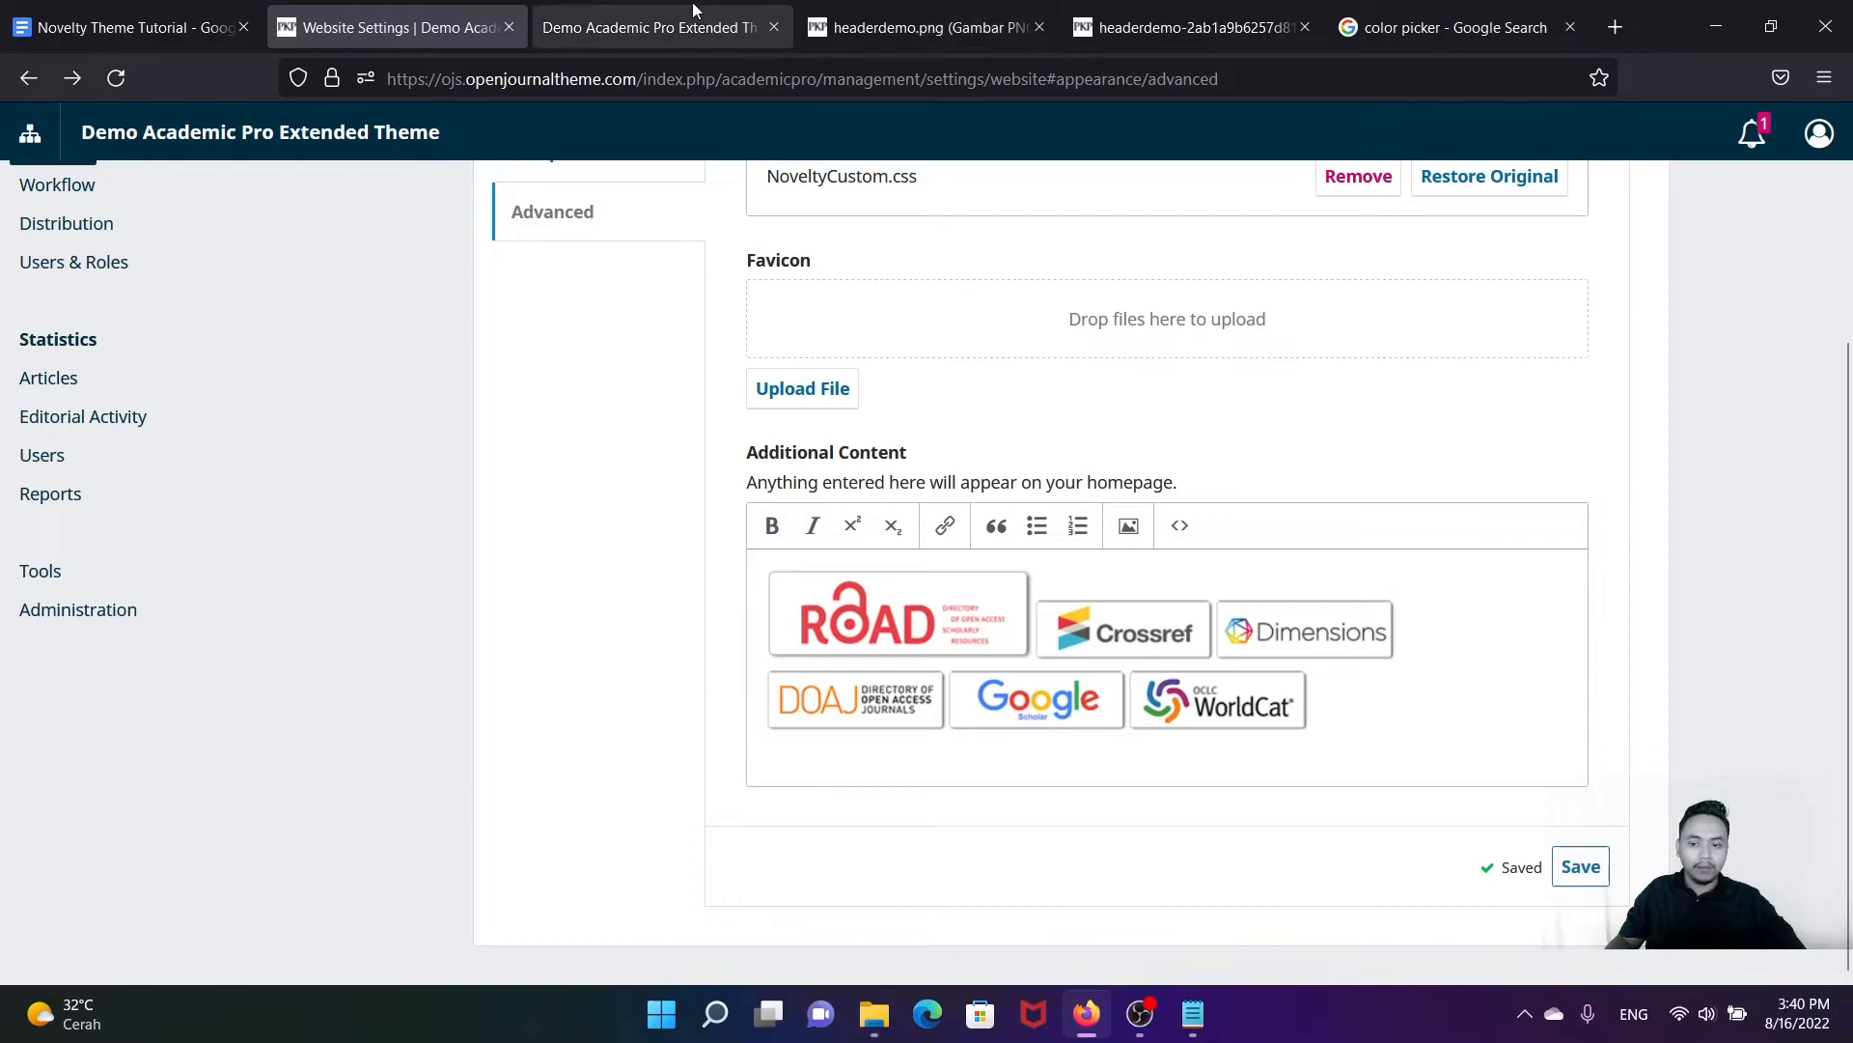
Step: Reload the journal homepage and check the footer's background color
click(693, 12)
scroll(704, 290, up, 15)
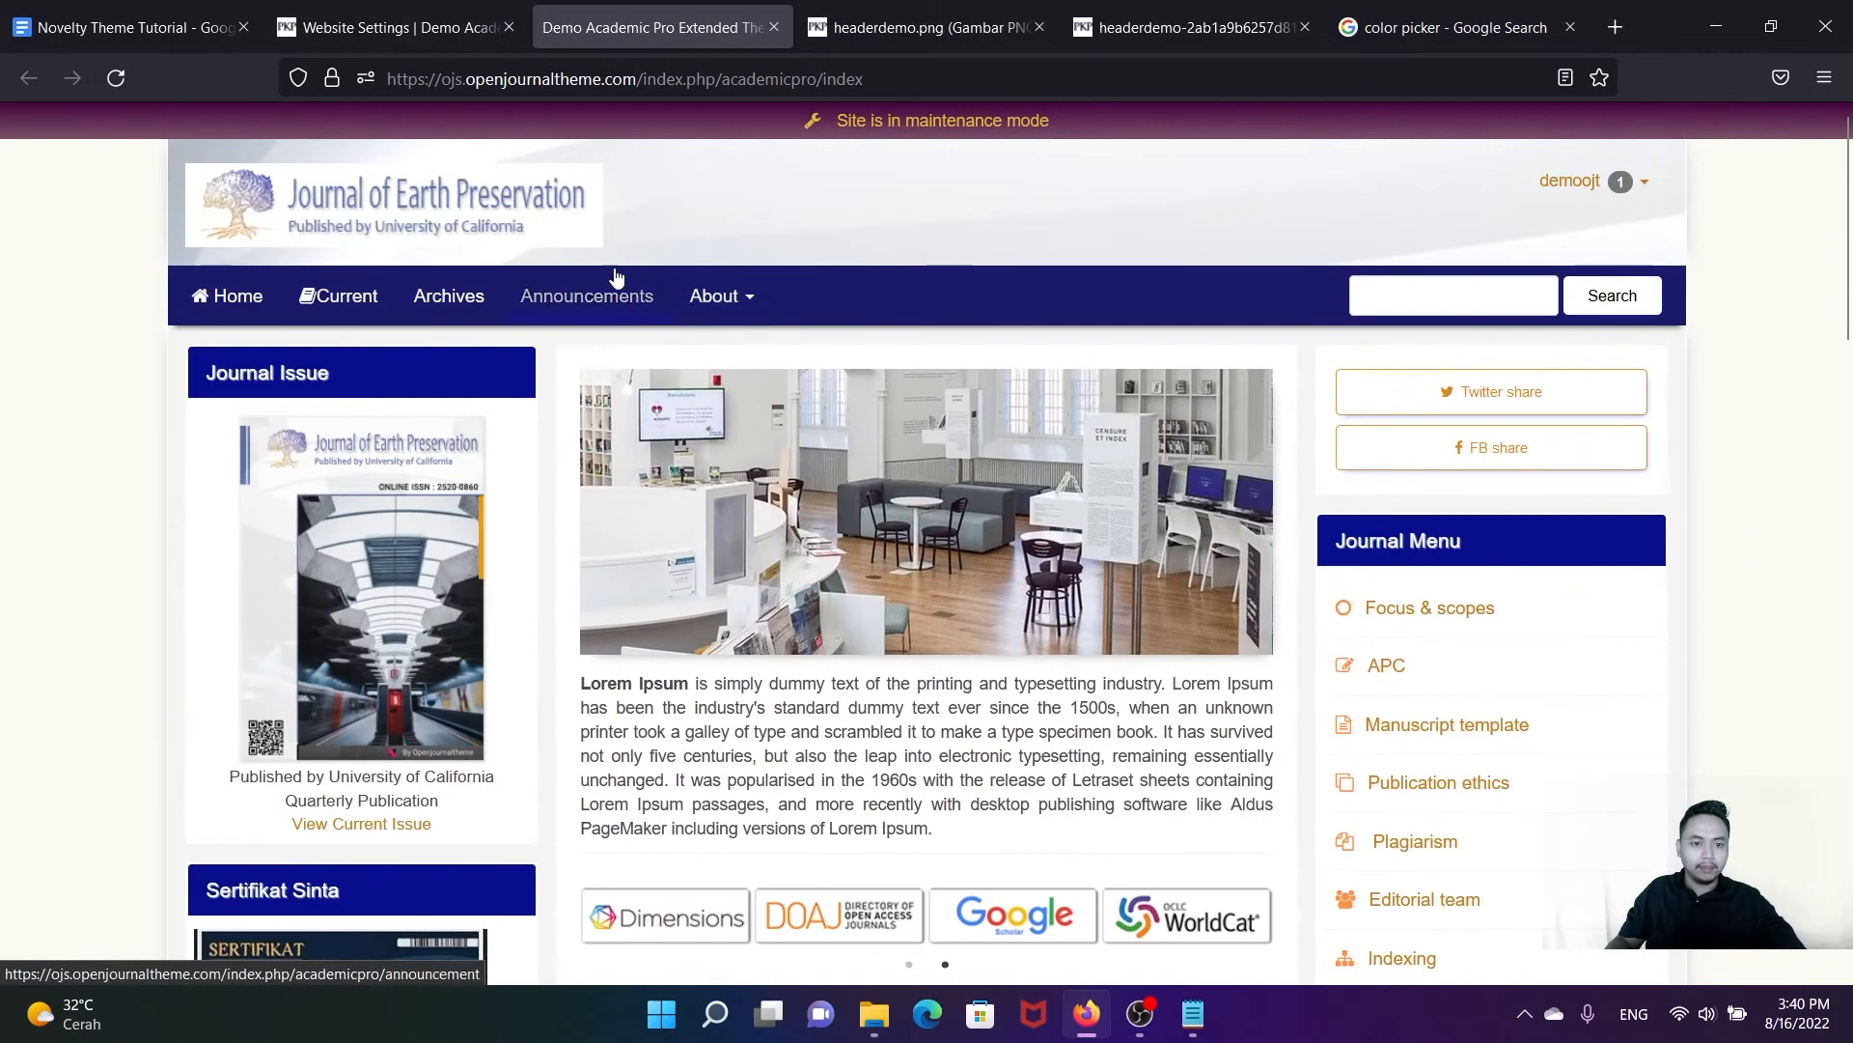
click(117, 76)
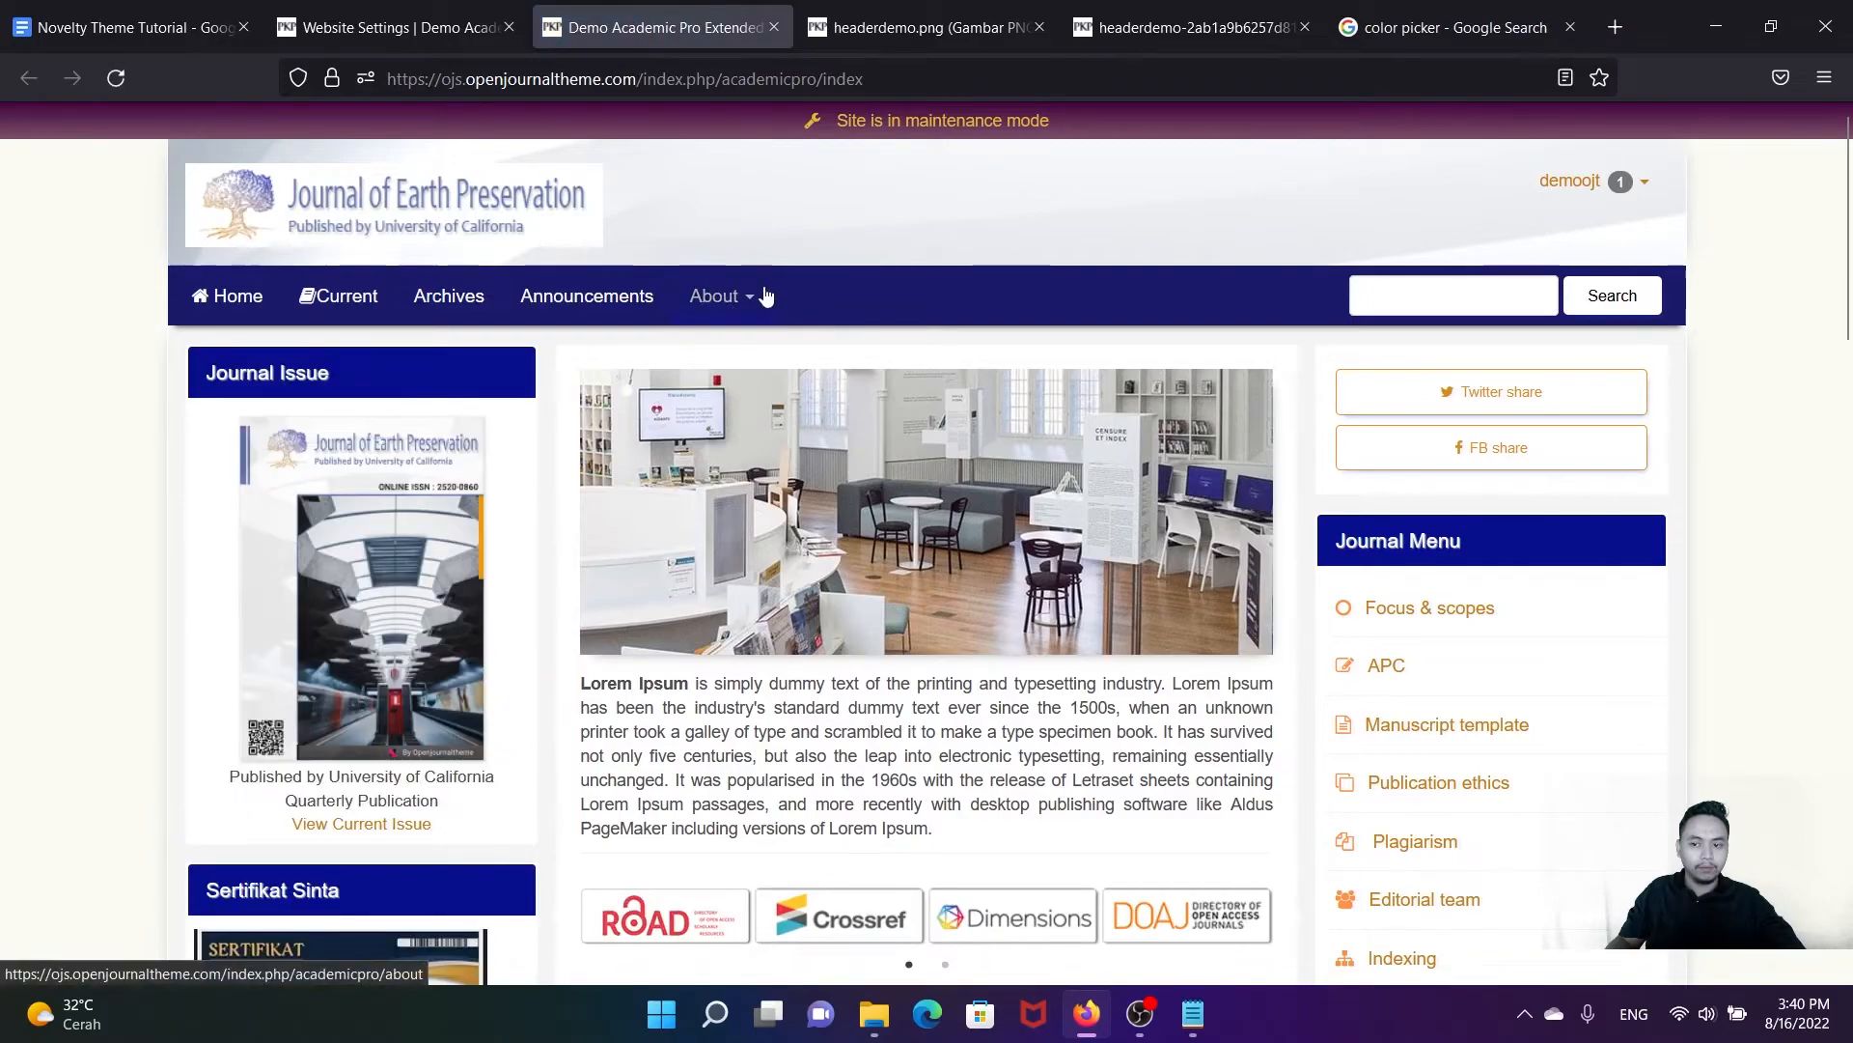
scroll(786, 294, down, 4)
scroll(786, 294, down, 15)
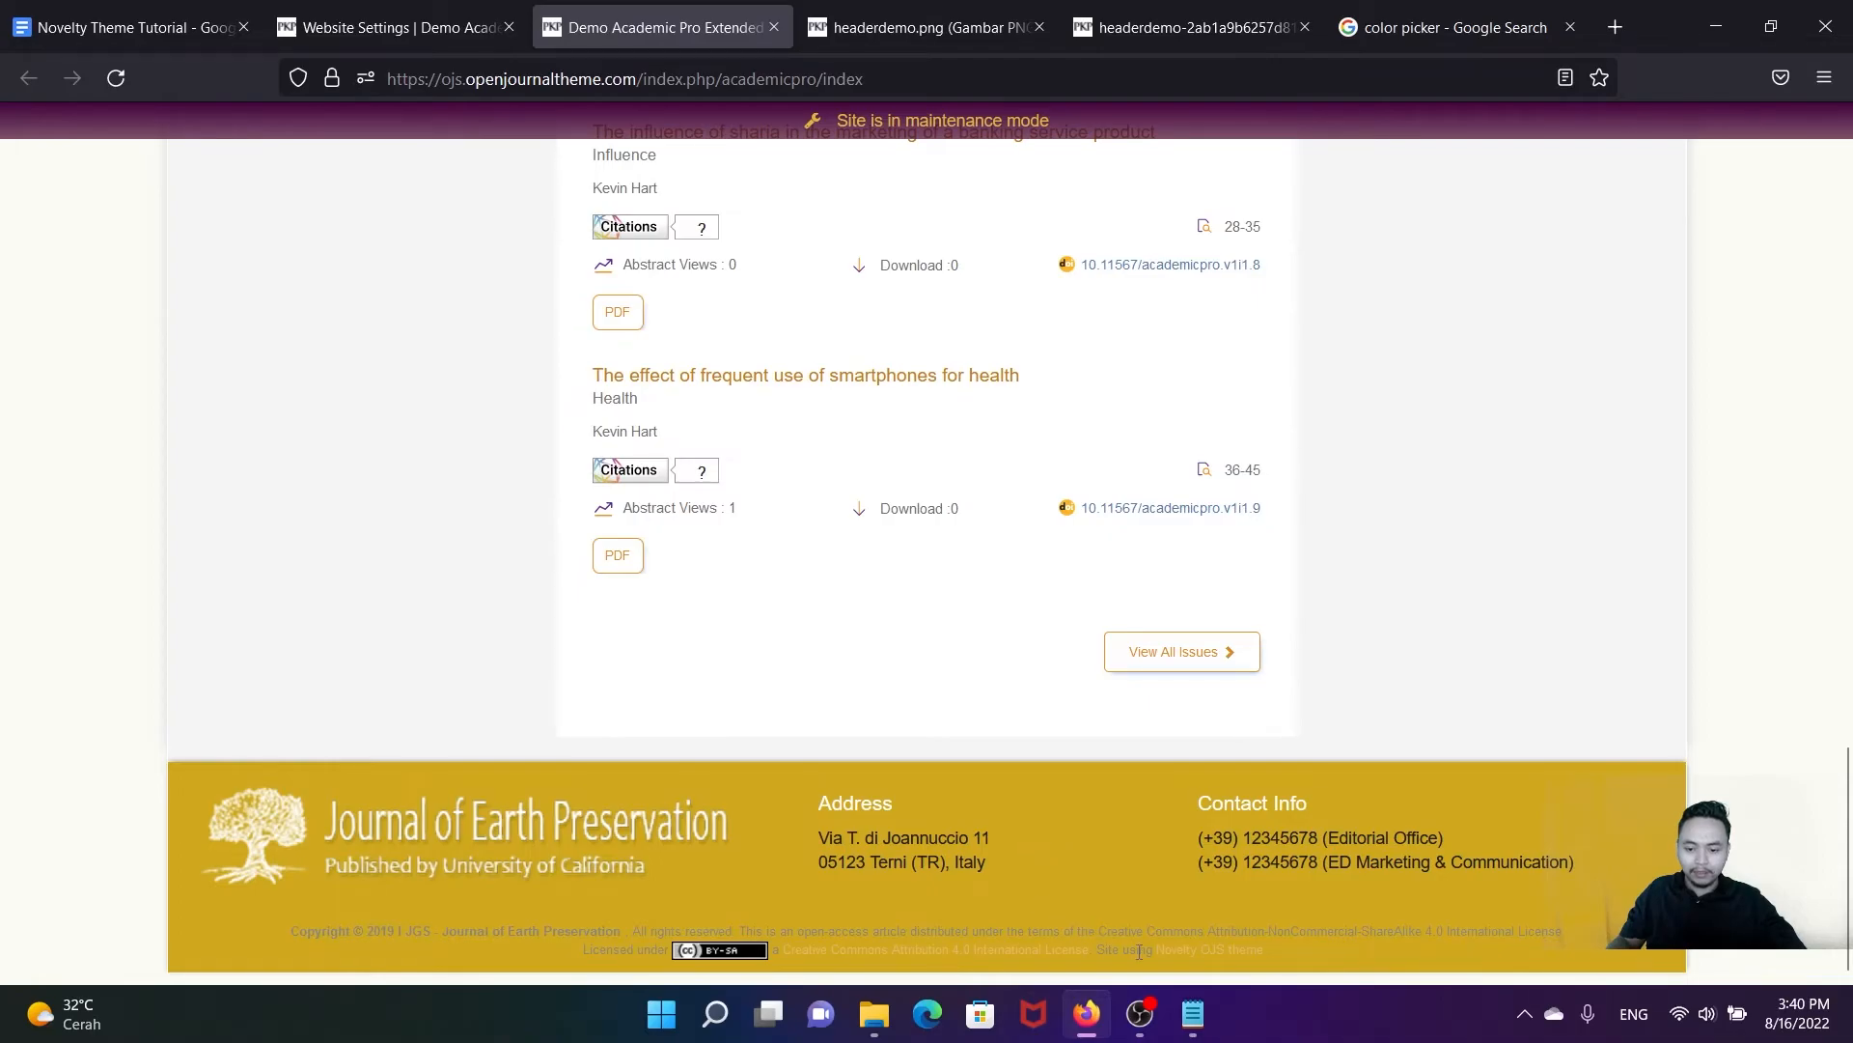
Step: Compare the color line of the footer rule in NoveltyCustom.css with the address and contact text in the homepage footer
mouse_move(1193, 1014)
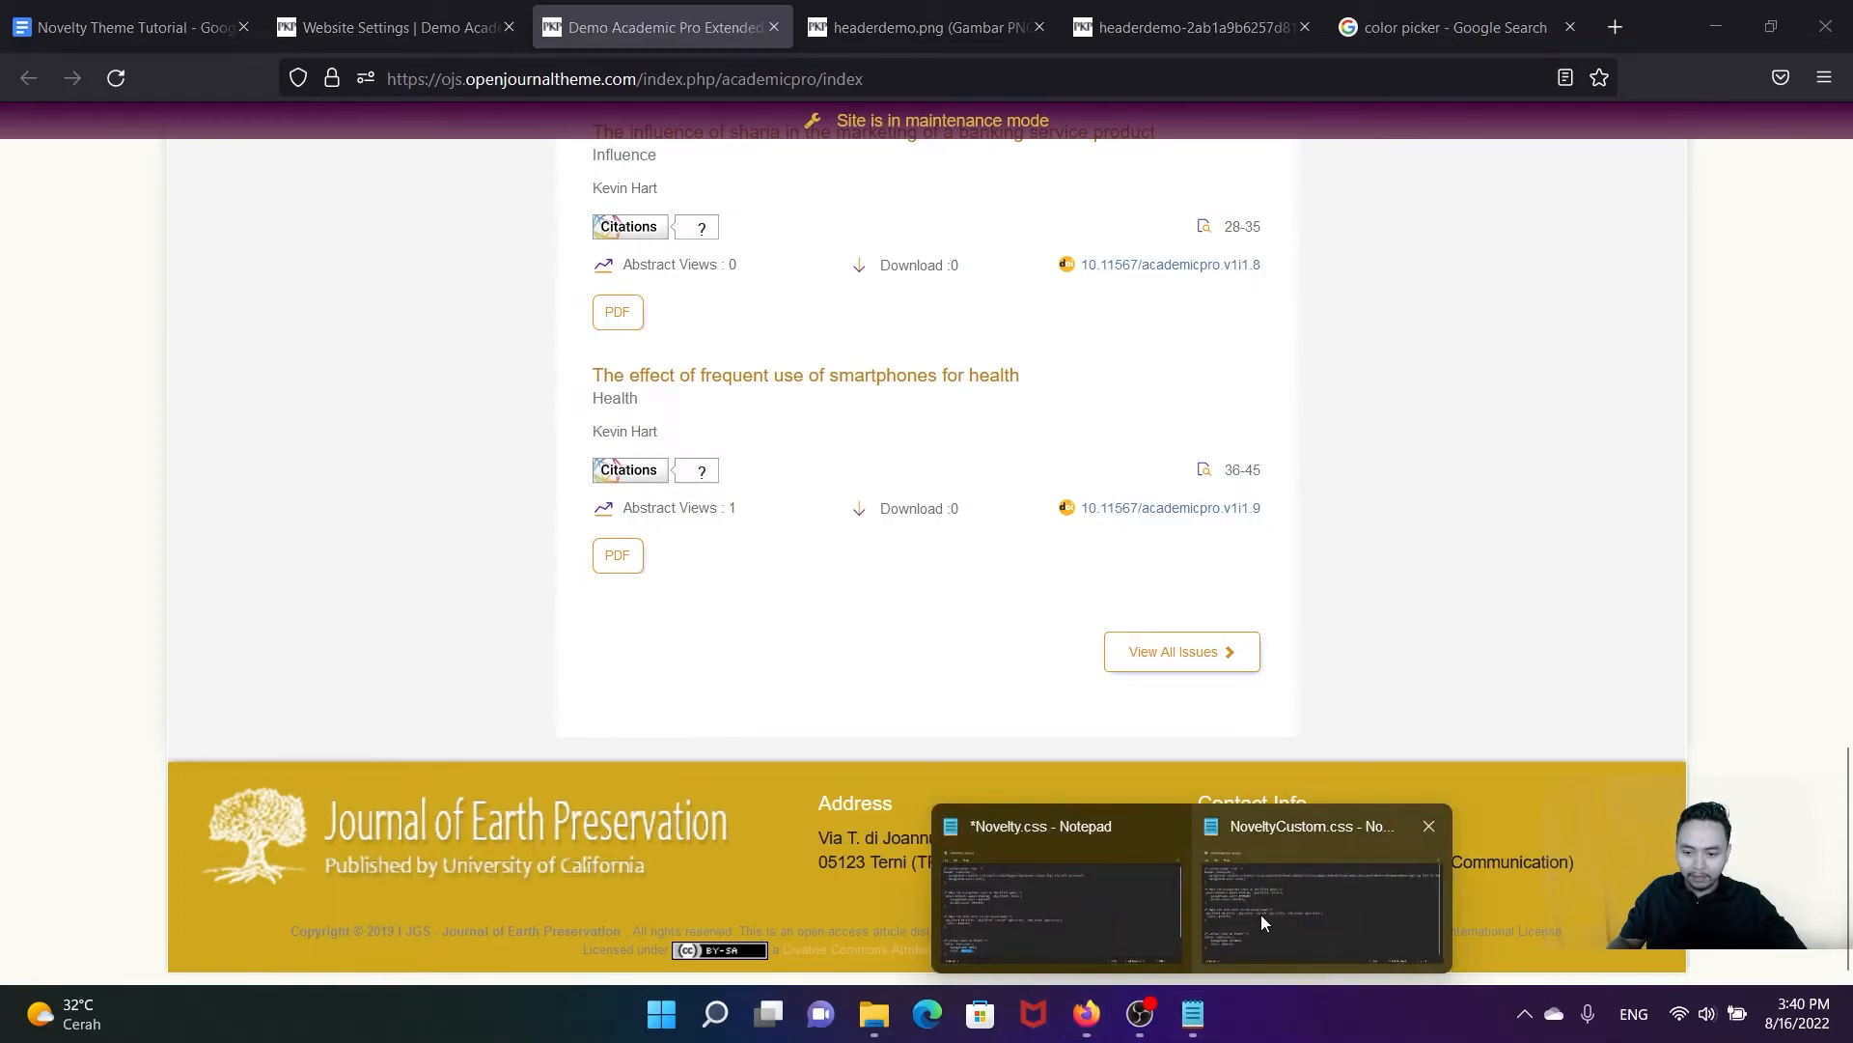
click(1261, 913)
scroll(519, 799, down, 1)
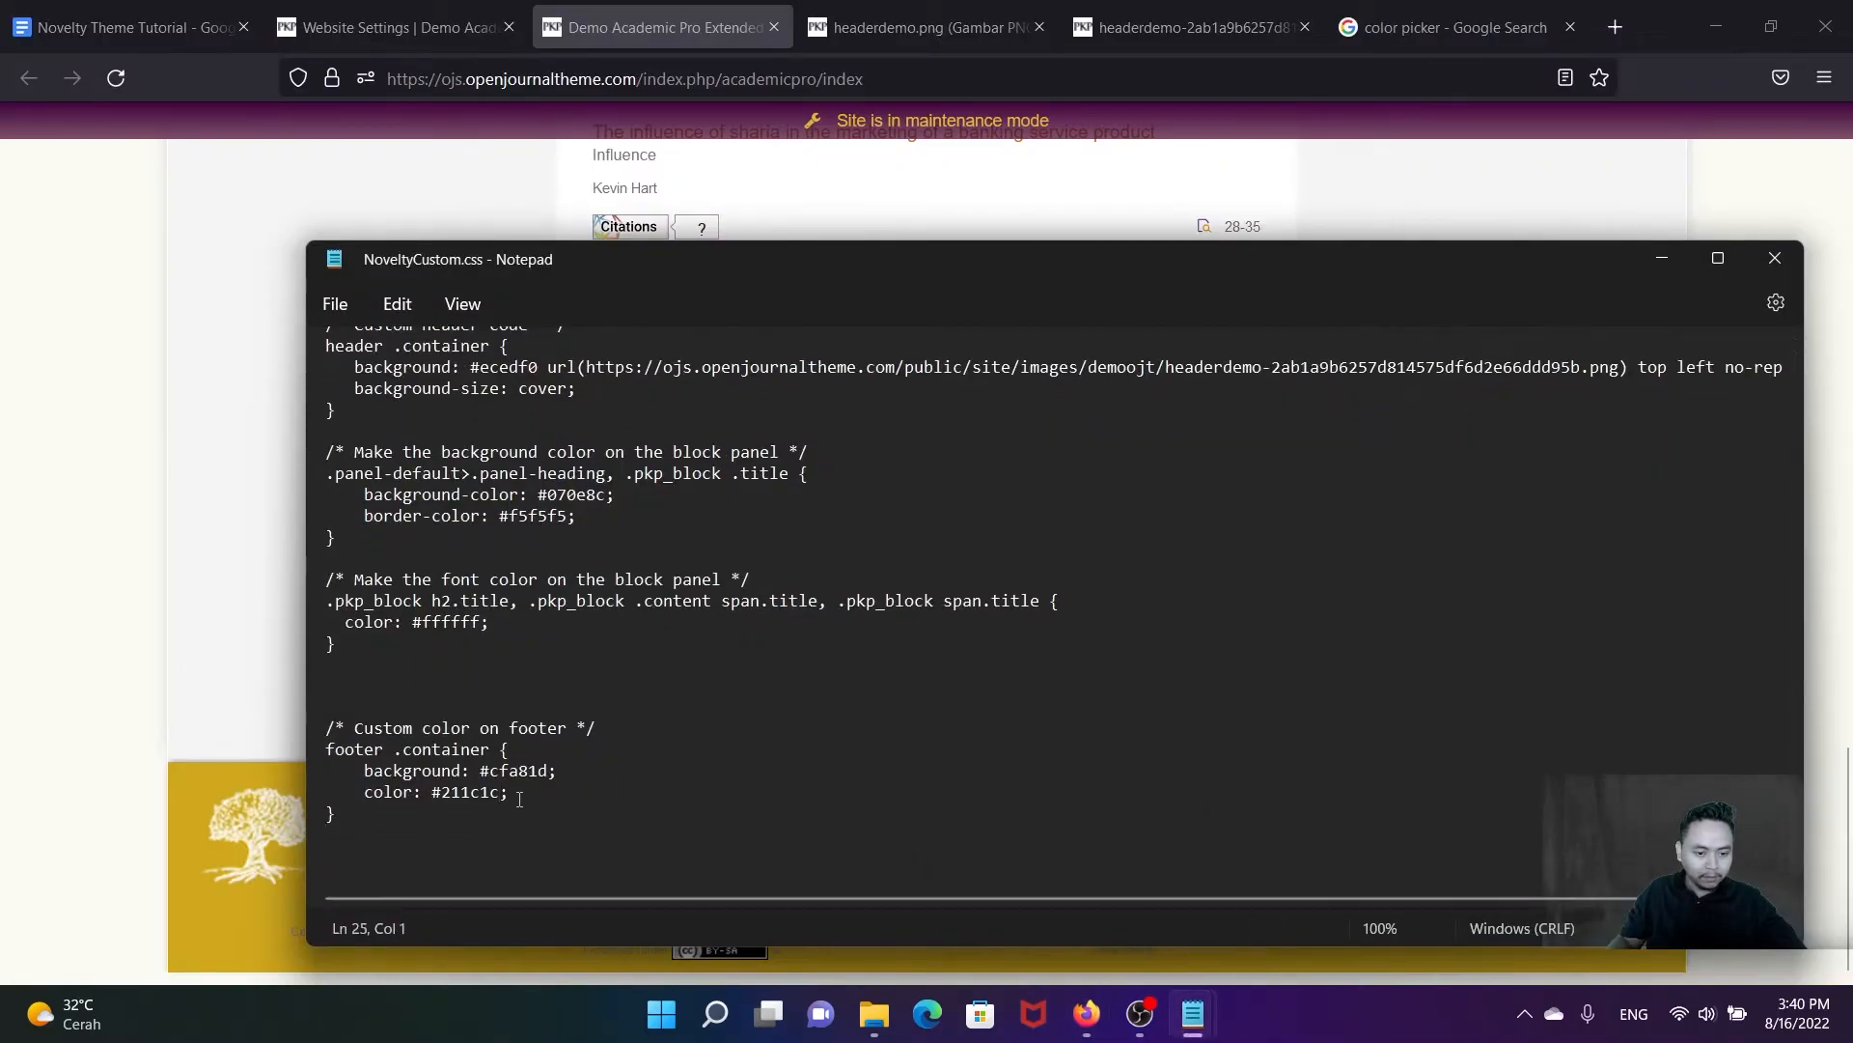
drag(364, 792, 509, 791)
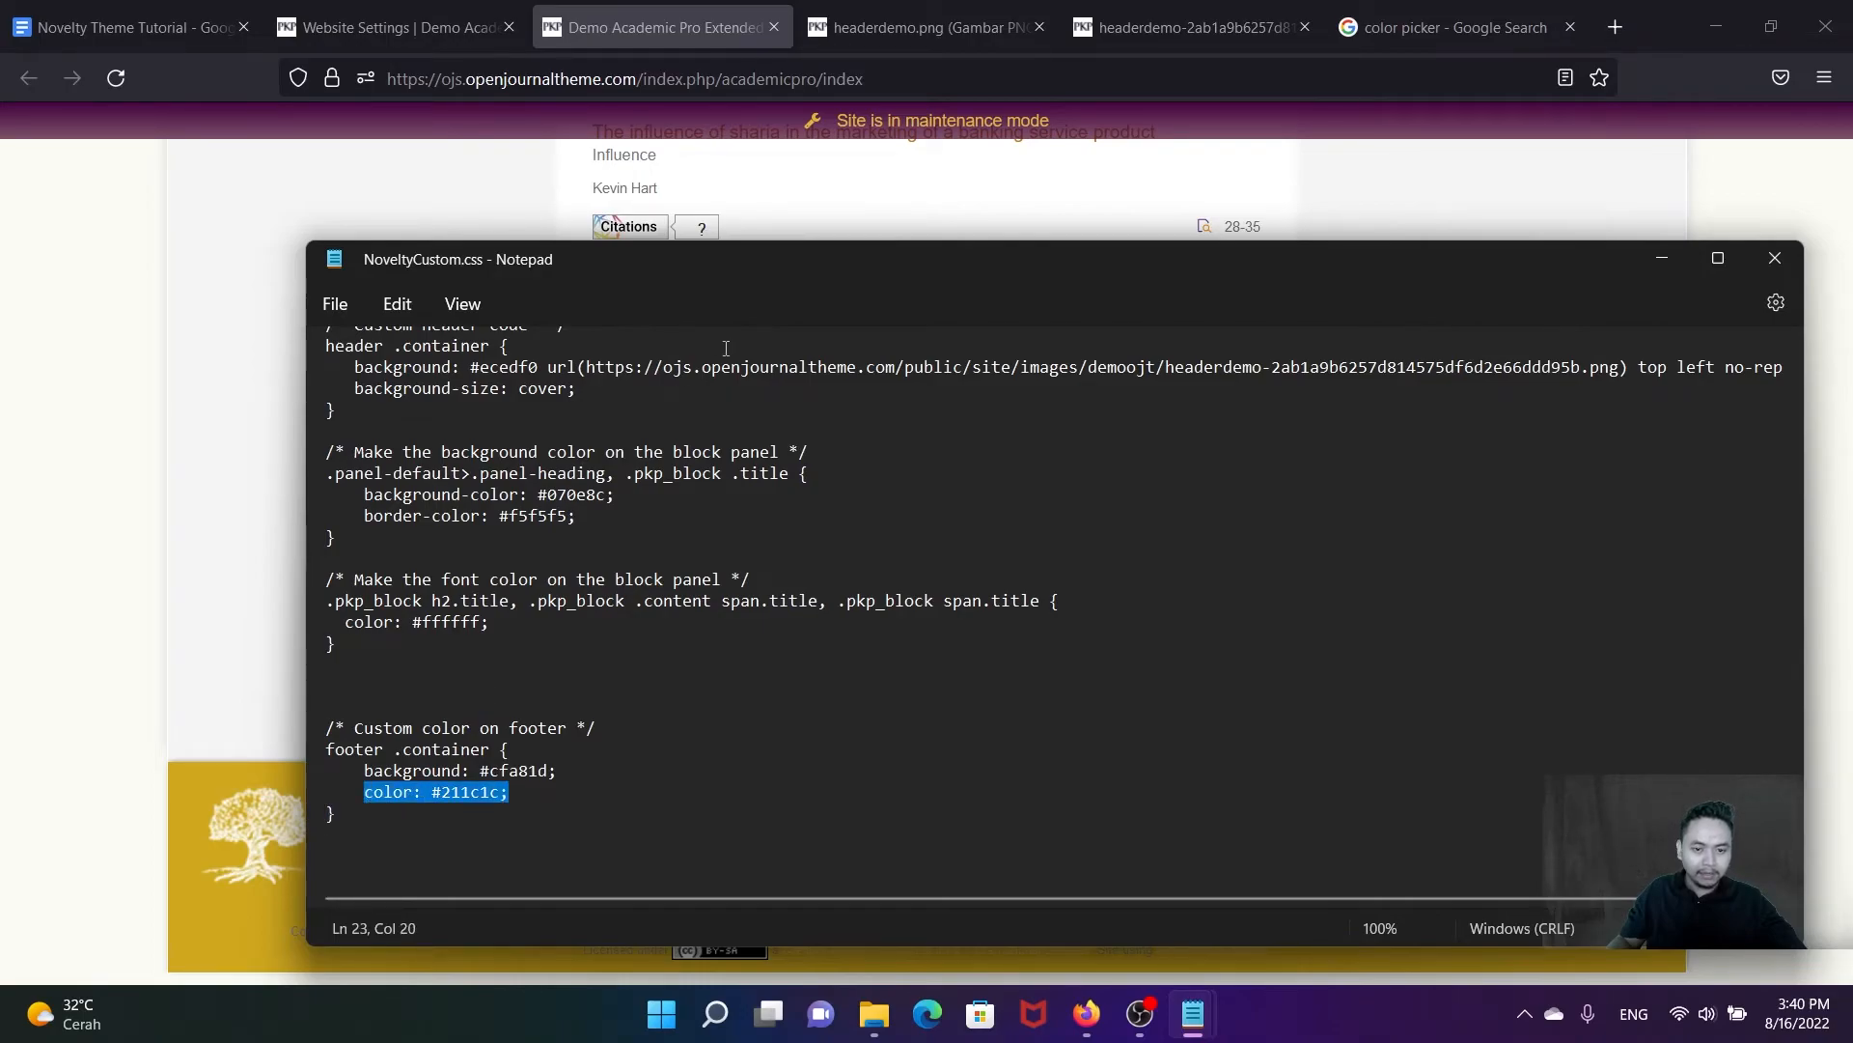
drag(697, 281, 1063, 893)
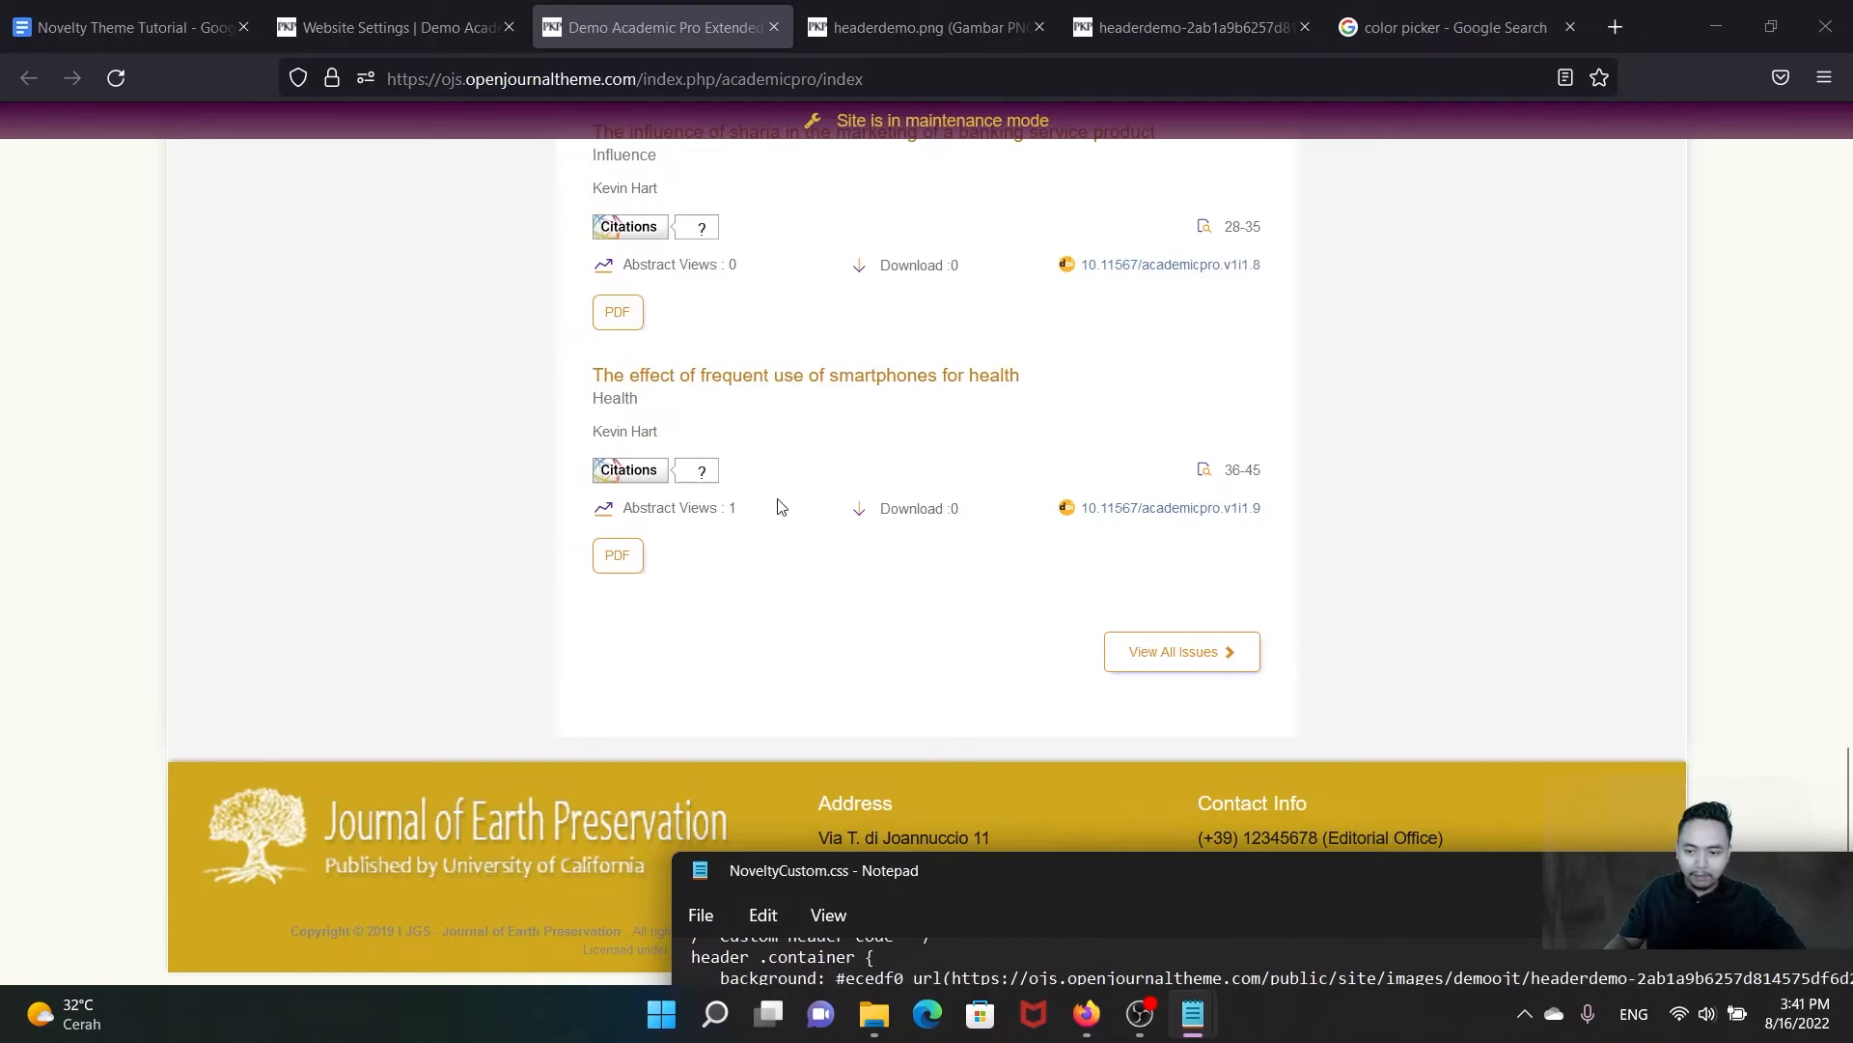
click(1609, 635)
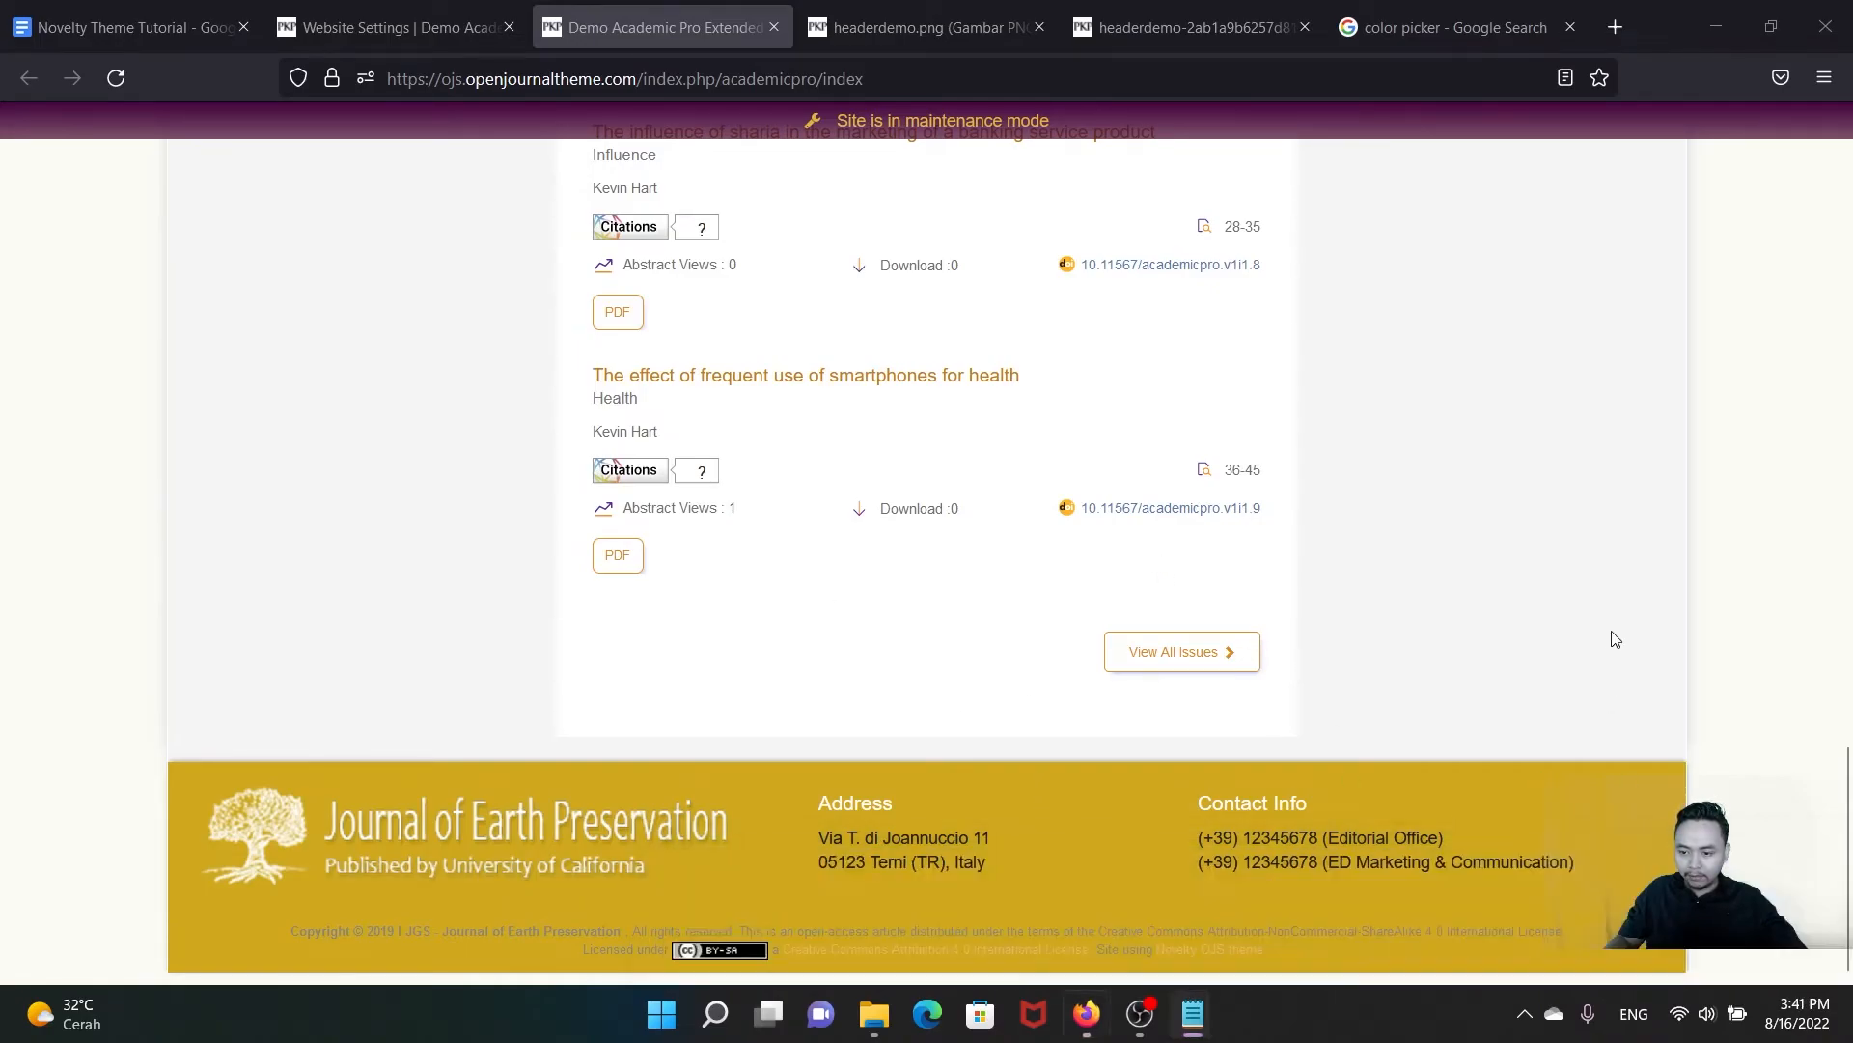
drag(818, 836, 990, 867)
click(1133, 858)
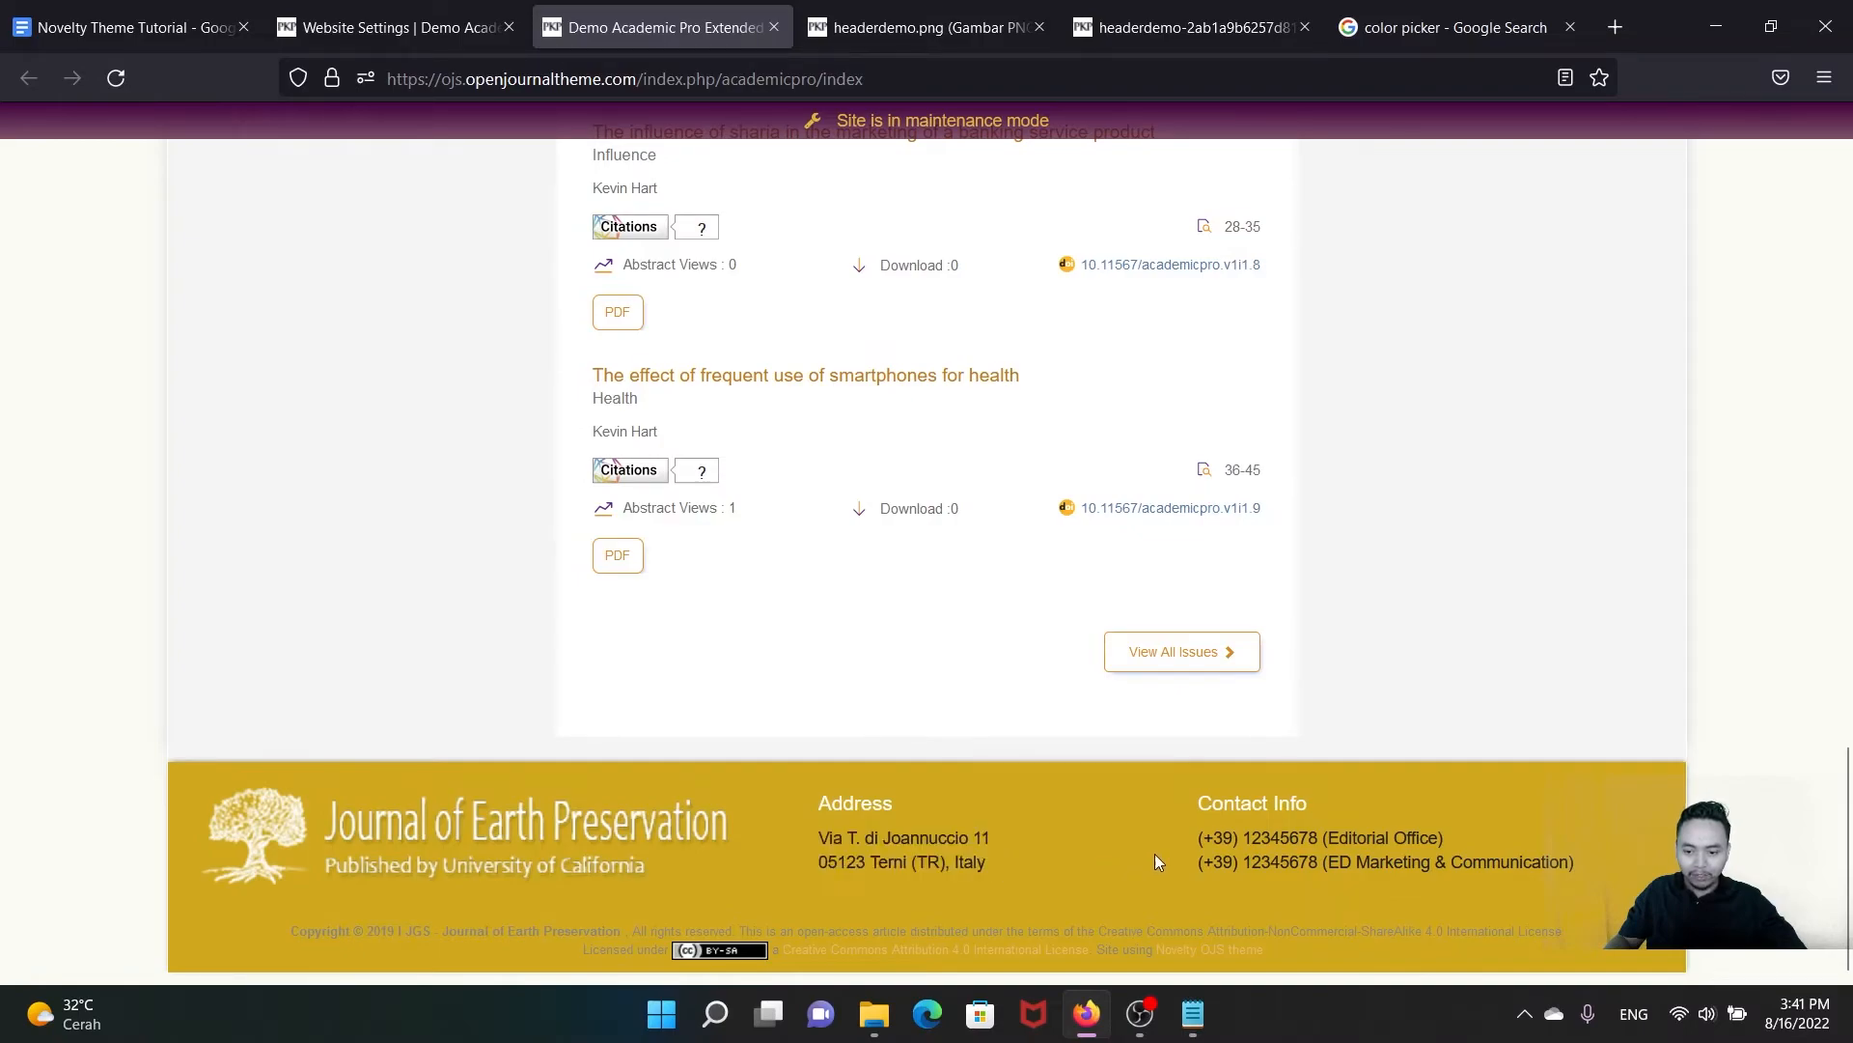
drag(1591, 869, 1198, 832)
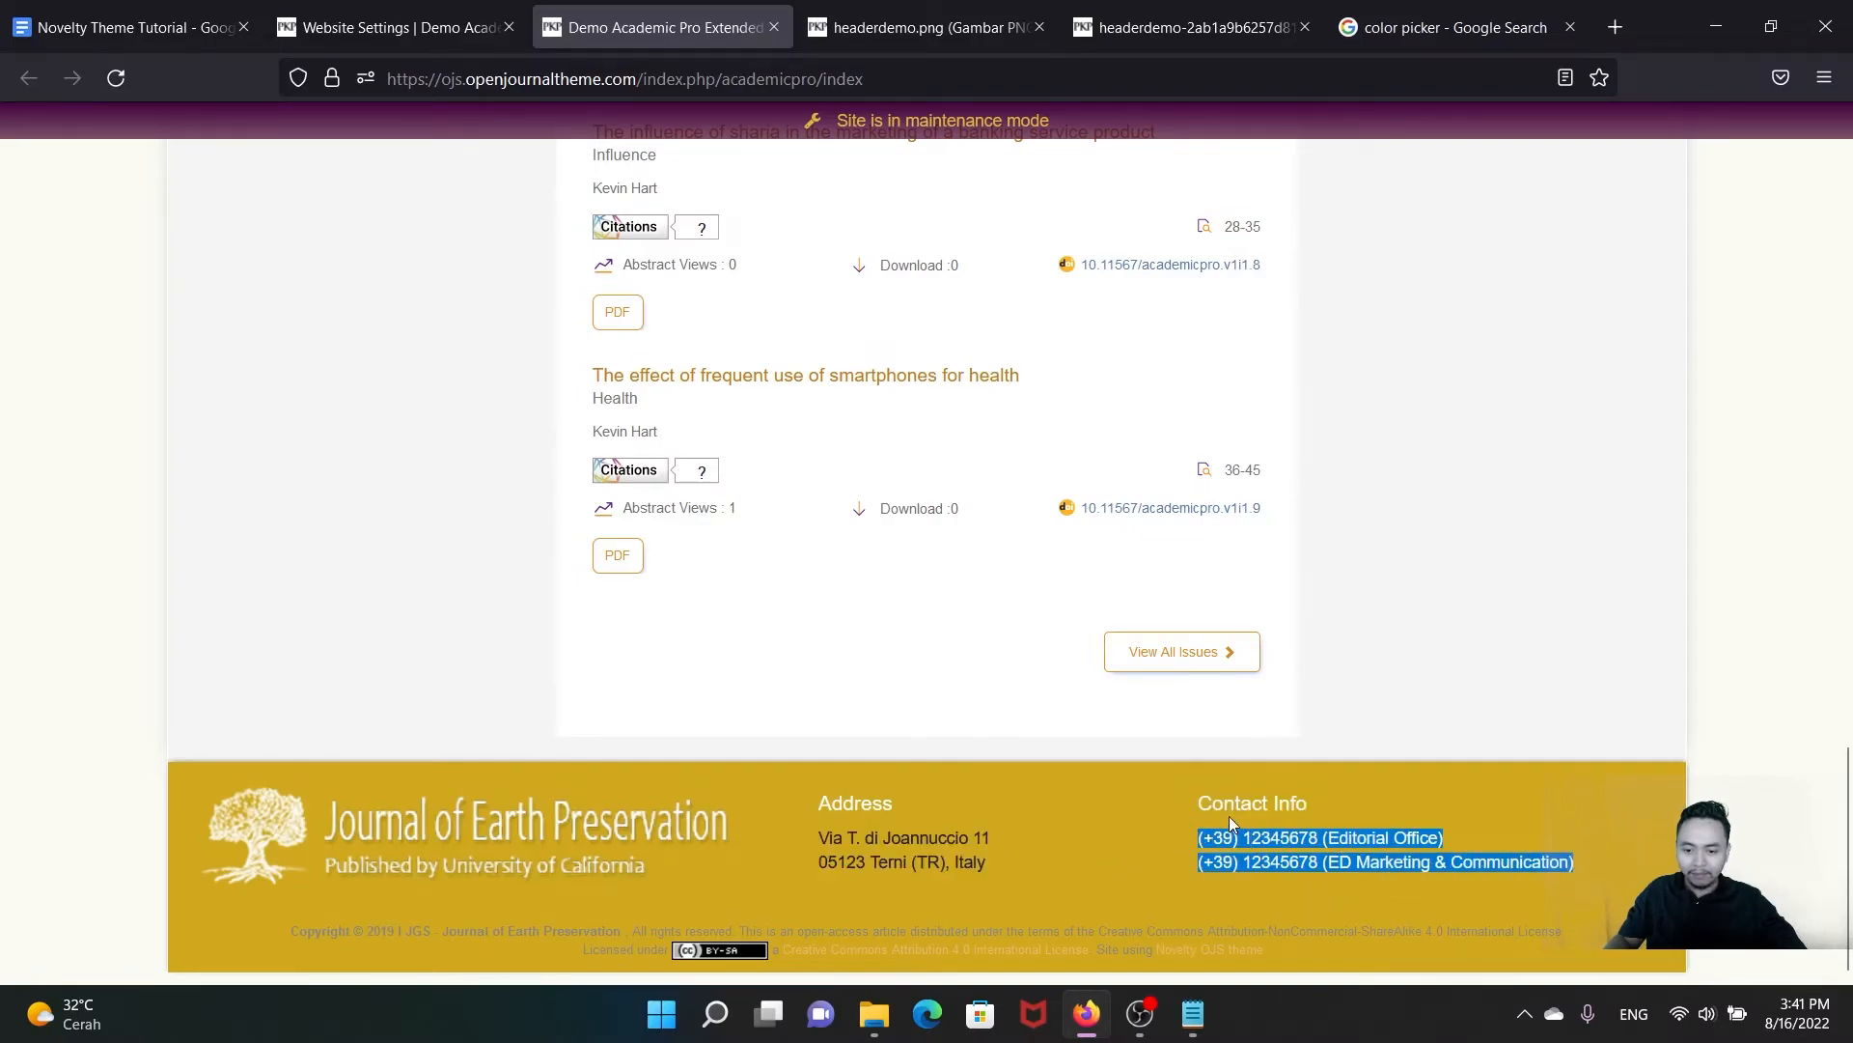
click(1126, 852)
mouse_move(1193, 1014)
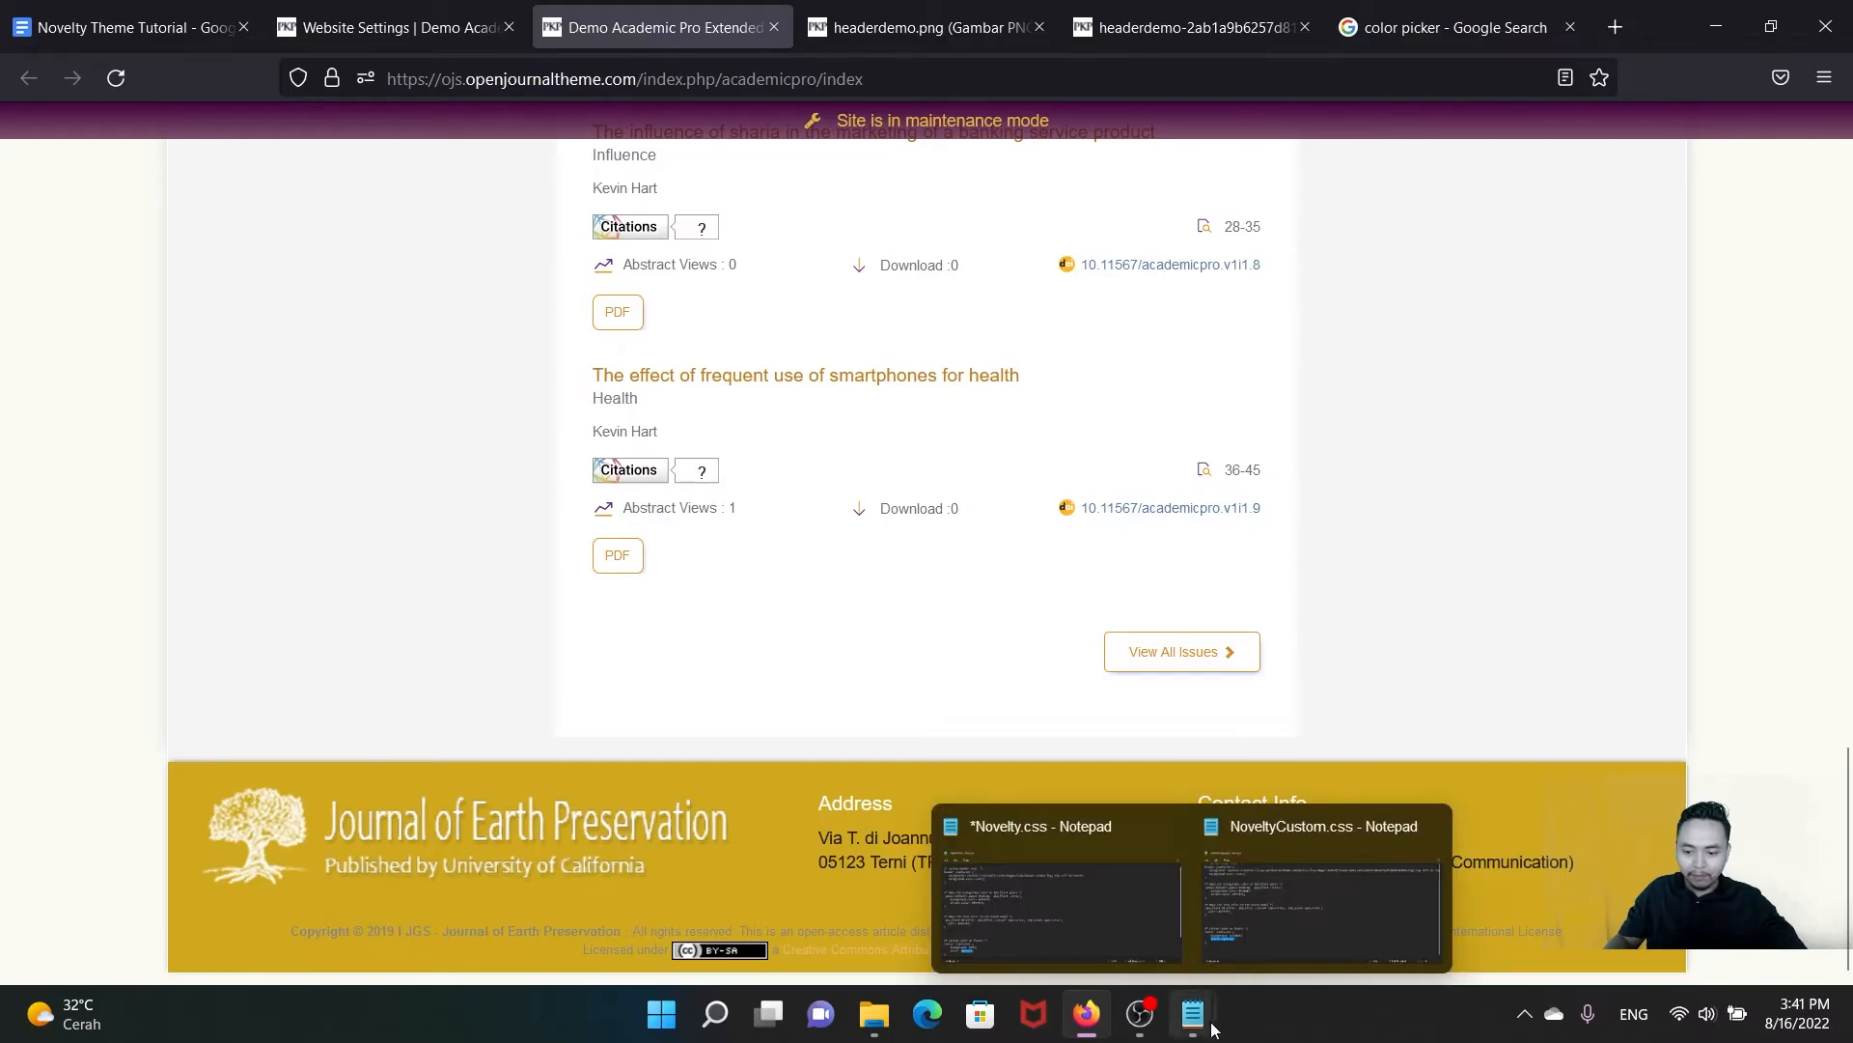
click(1259, 937)
drag(1160, 876, 838, 316)
click(732, 821)
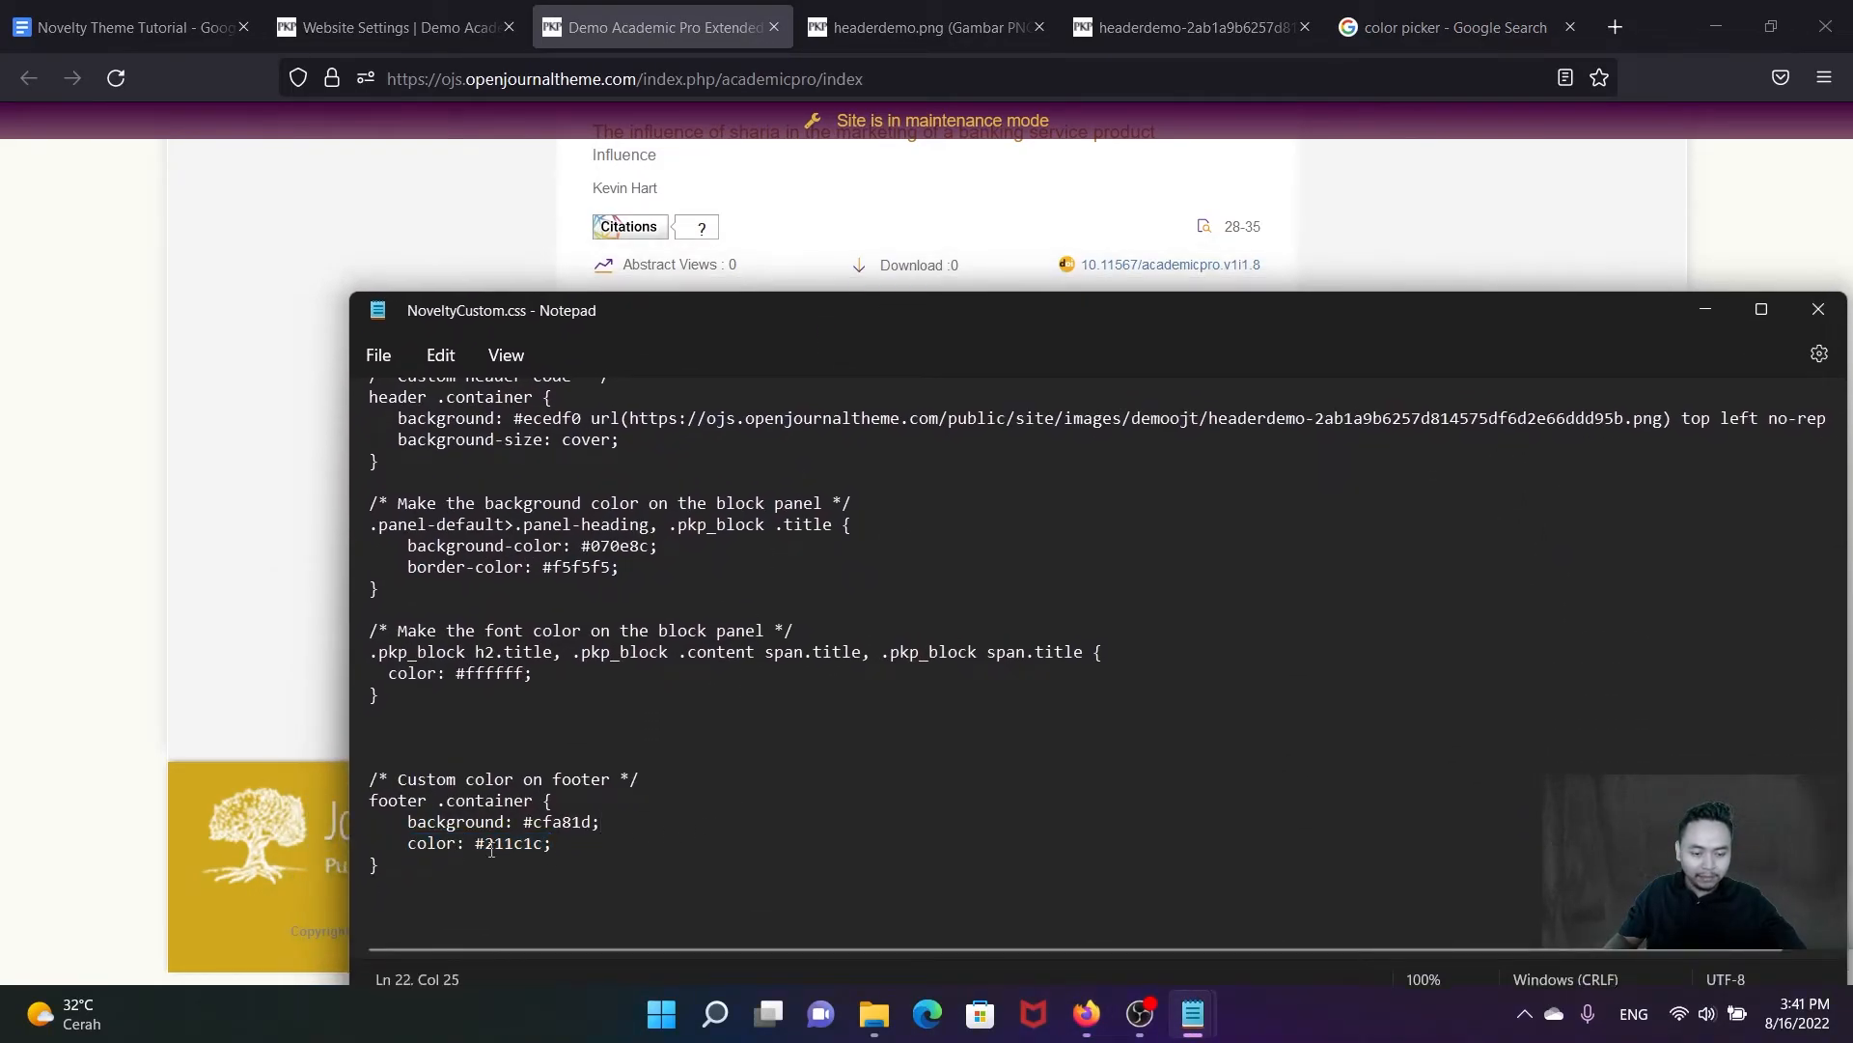
drag(412, 844, 554, 844)
click(610, 879)
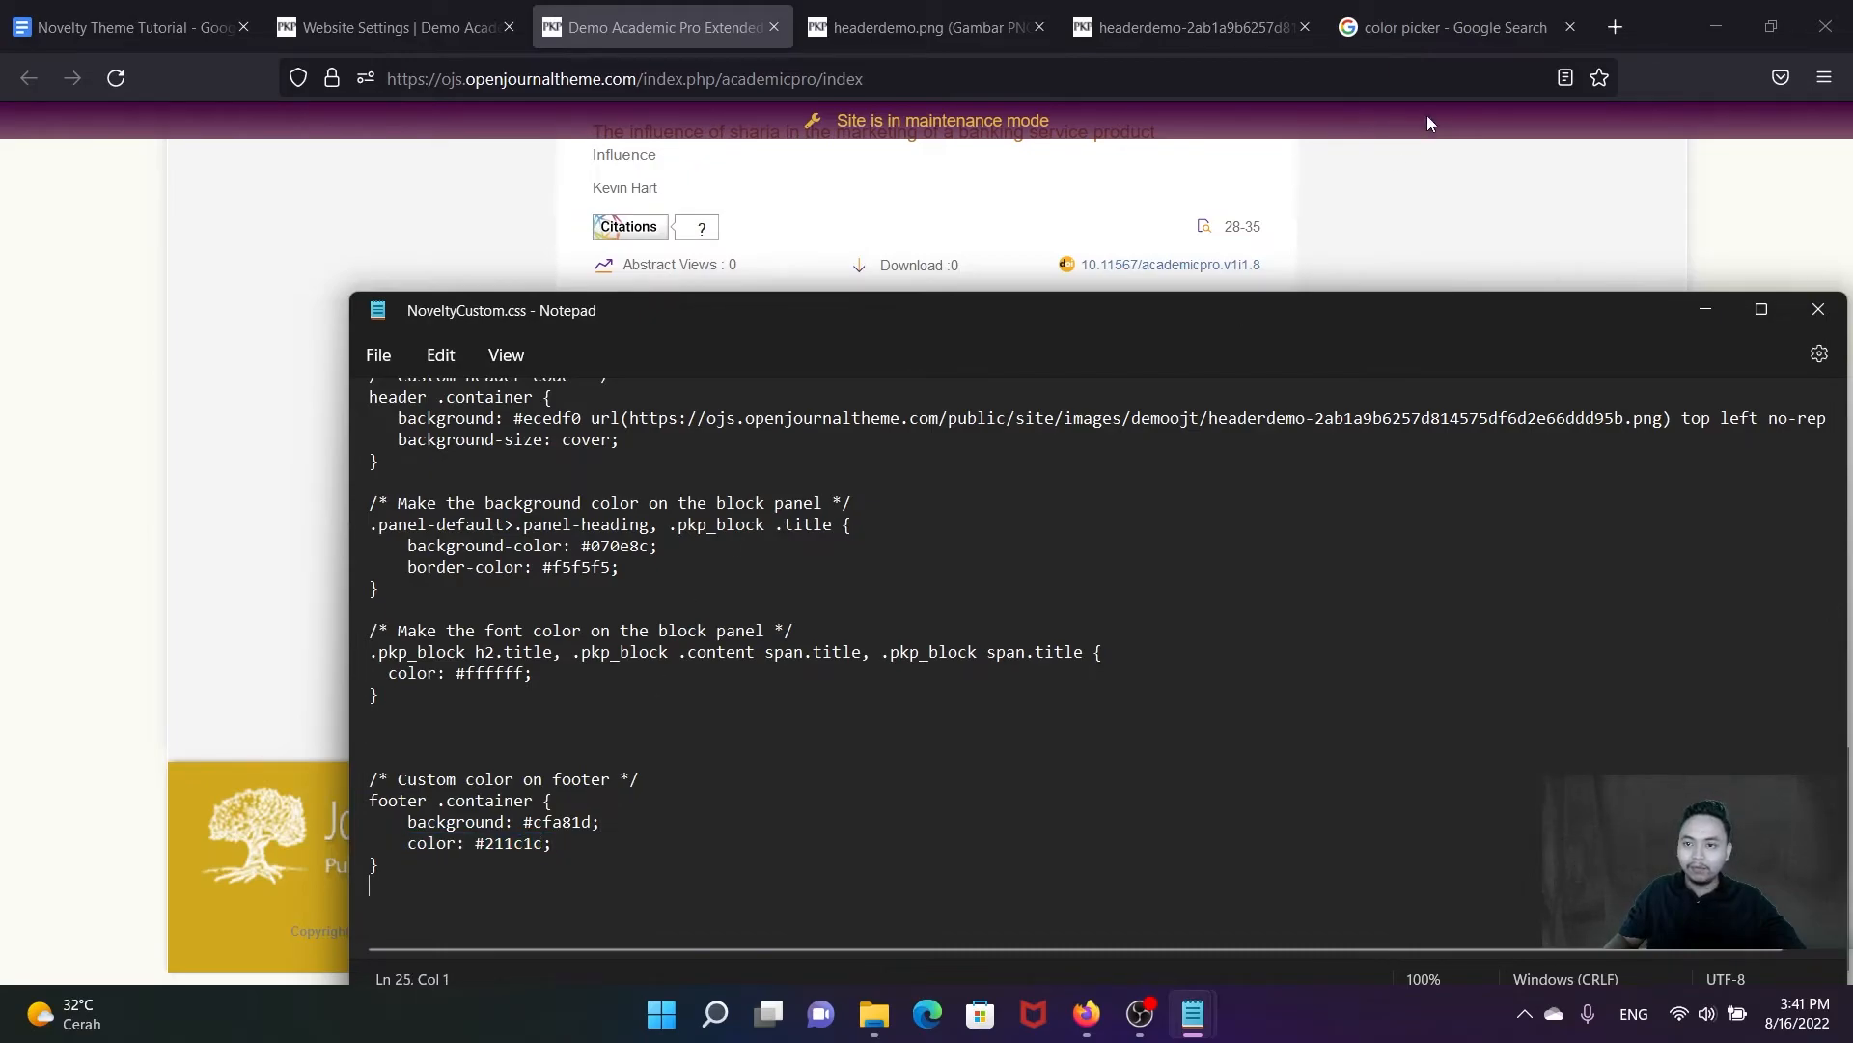
Step: Pick white #ffffff in the browser's colour picker and copy its hex code
click(1439, 27)
drag(659, 616, 450, 431)
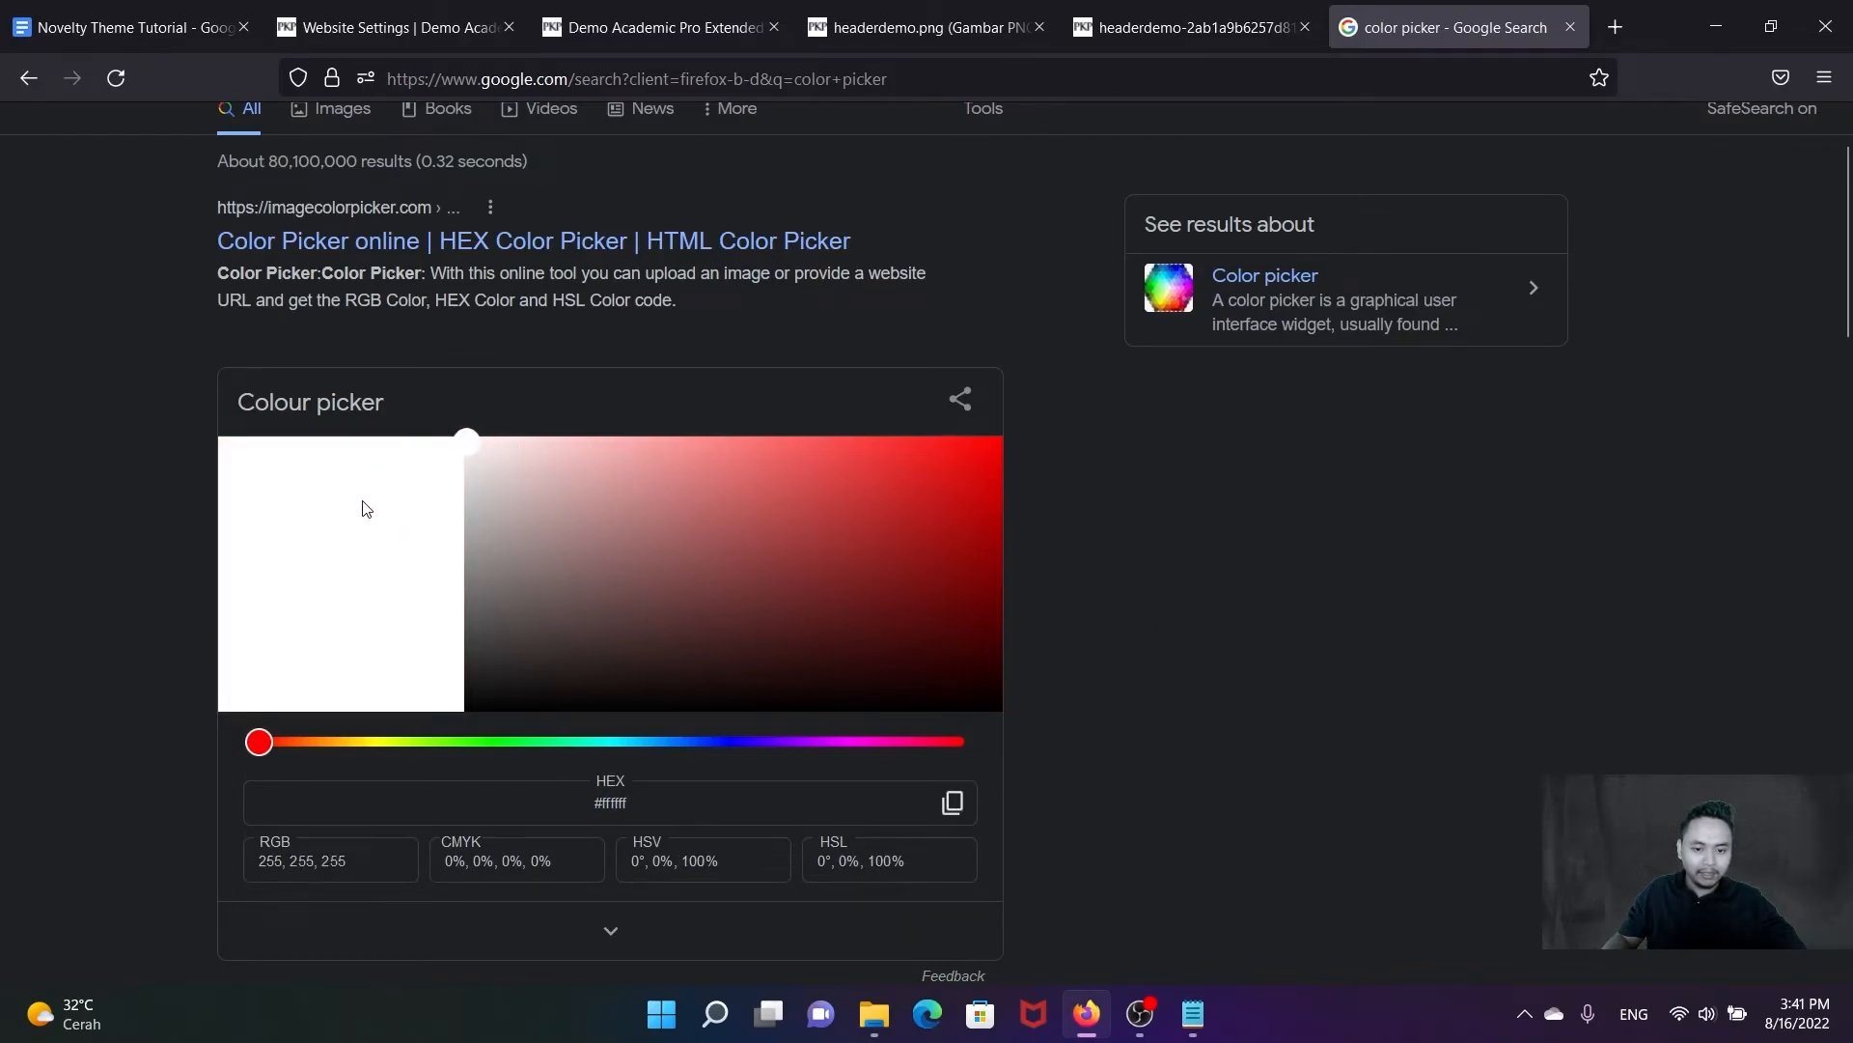
click(953, 804)
Step: Set the footer container rule's text color to #ffffff in NoveltyCustom.css and save the file
mouse_move(1193, 1014)
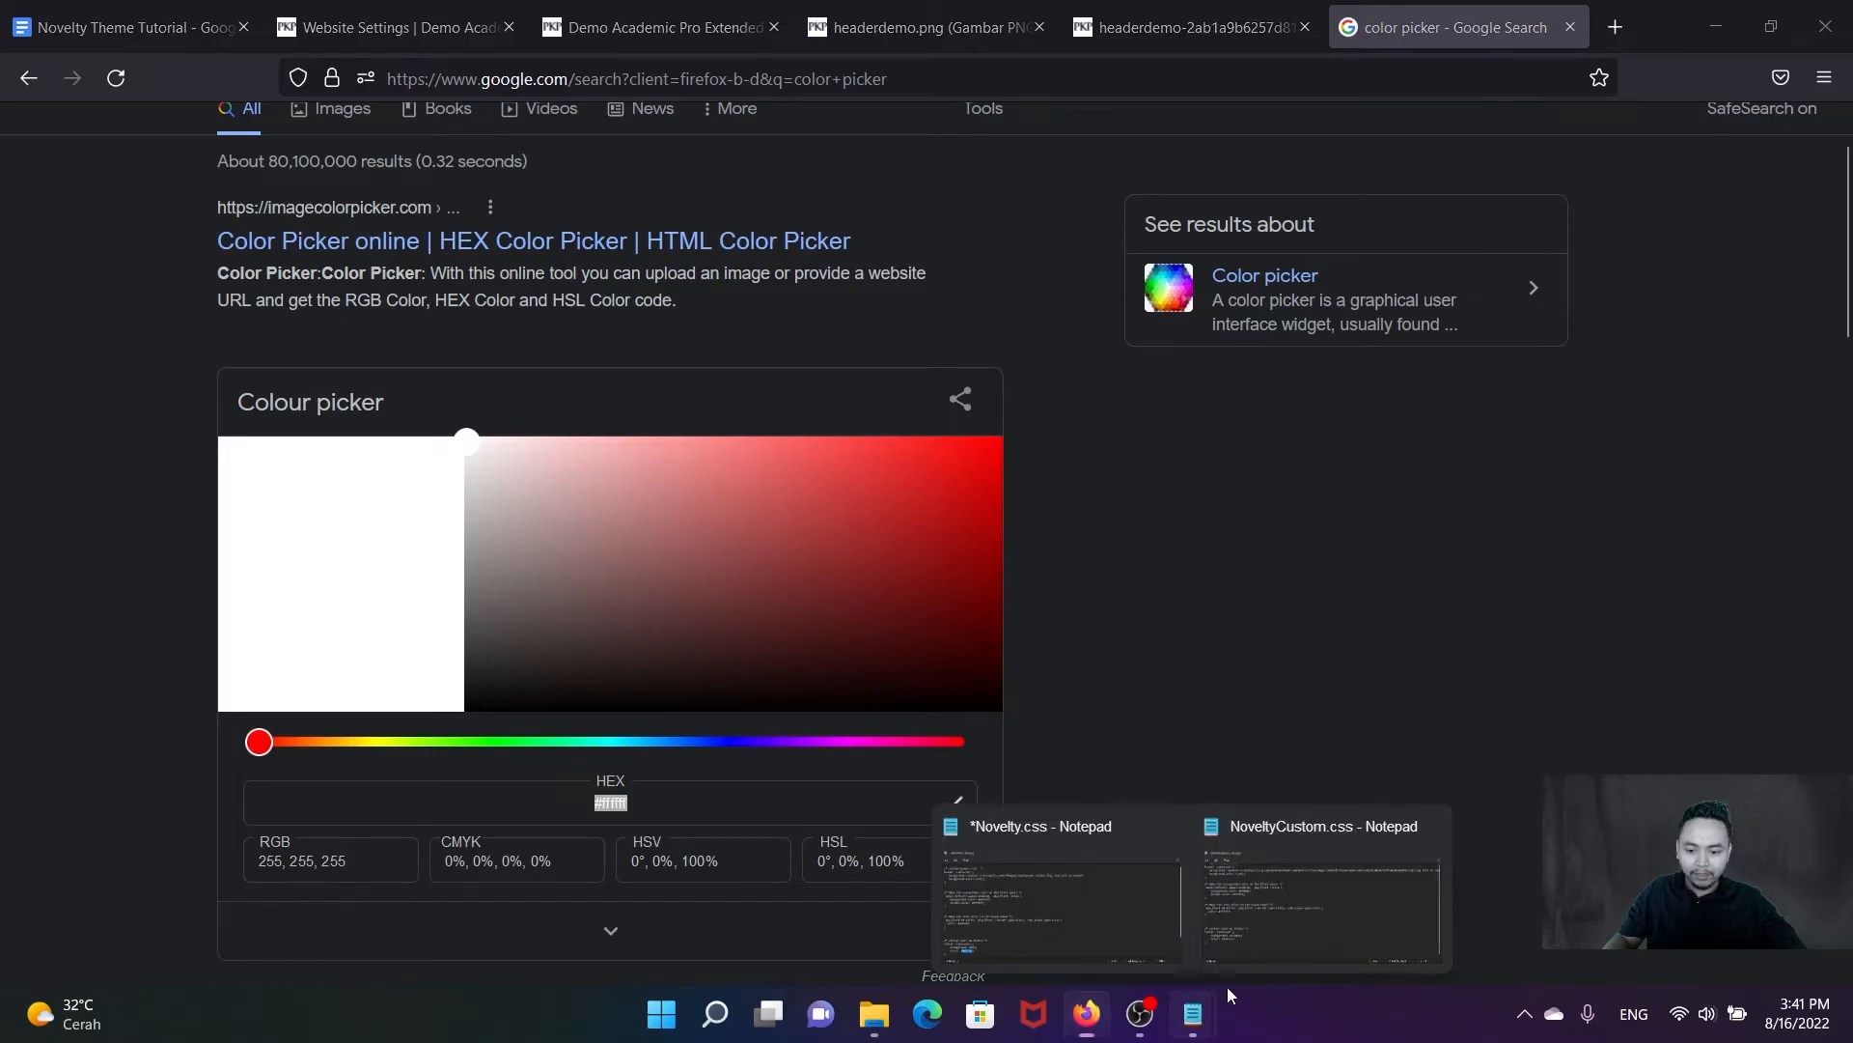
click(1274, 915)
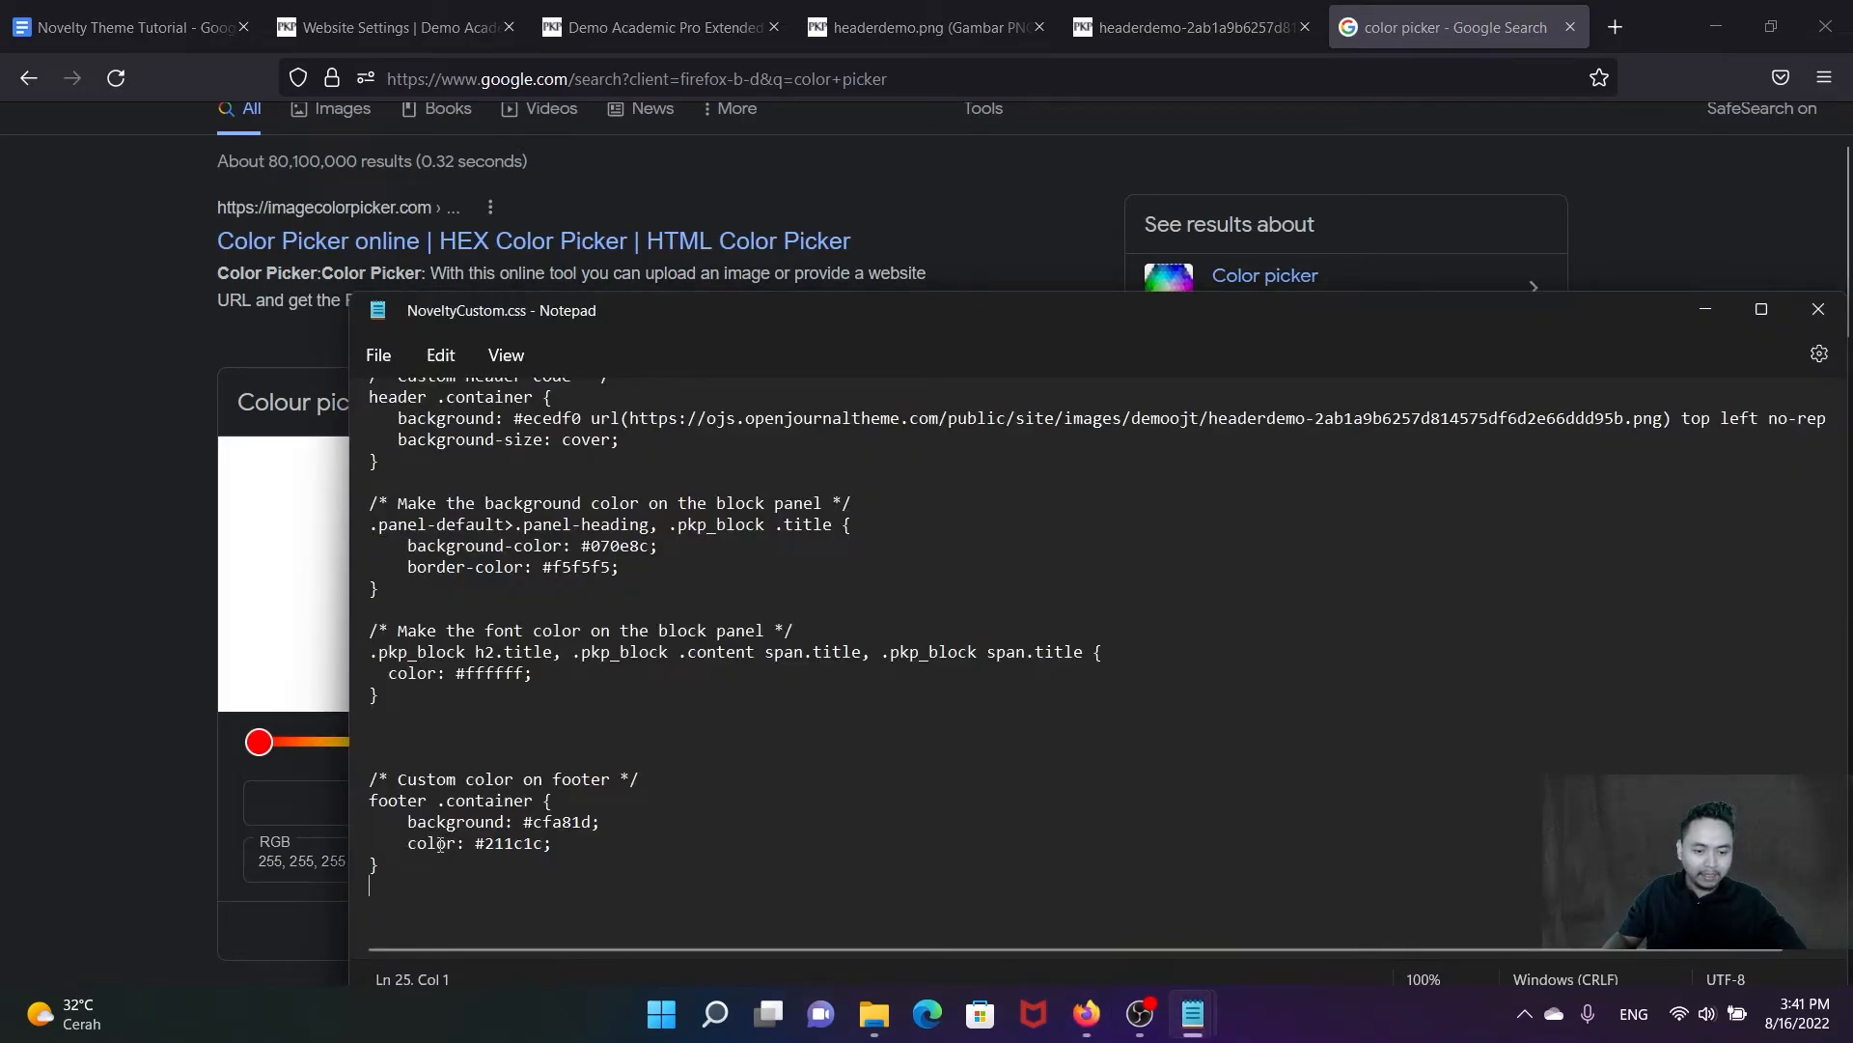
drag(545, 843, 475, 844)
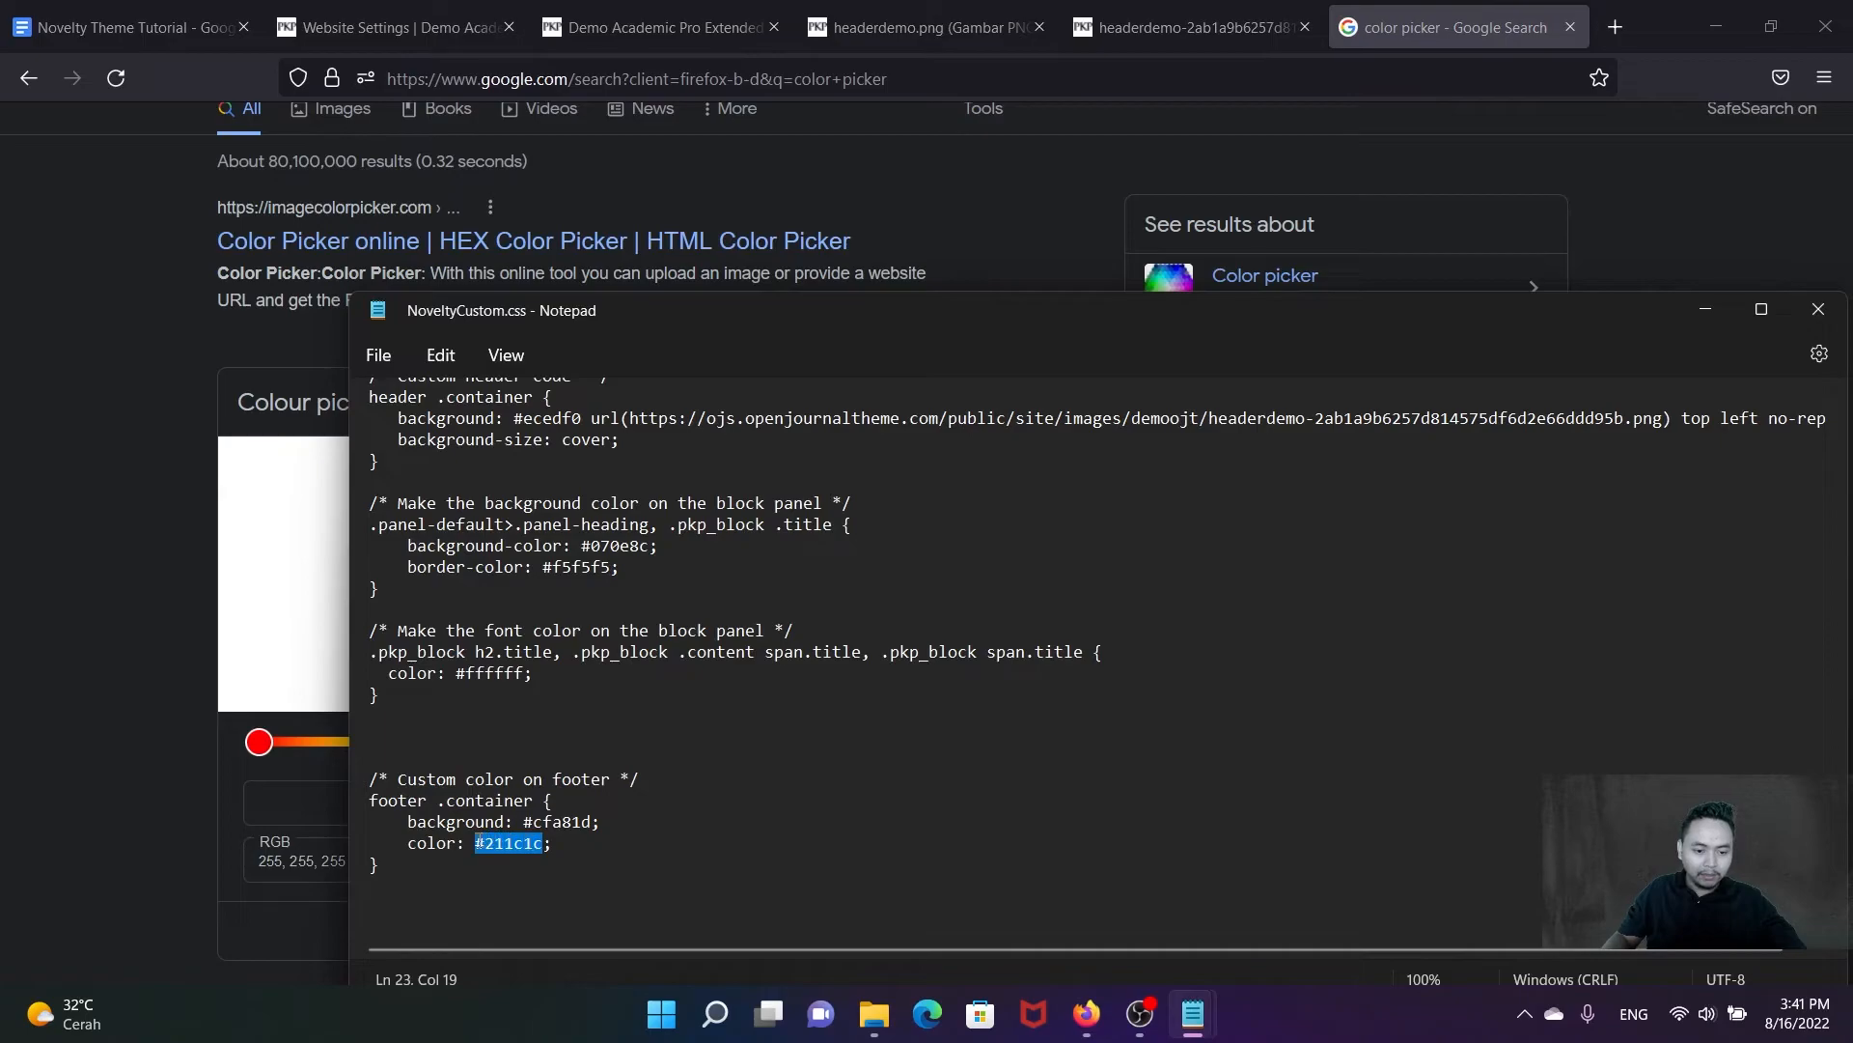
key(ctrl+v)
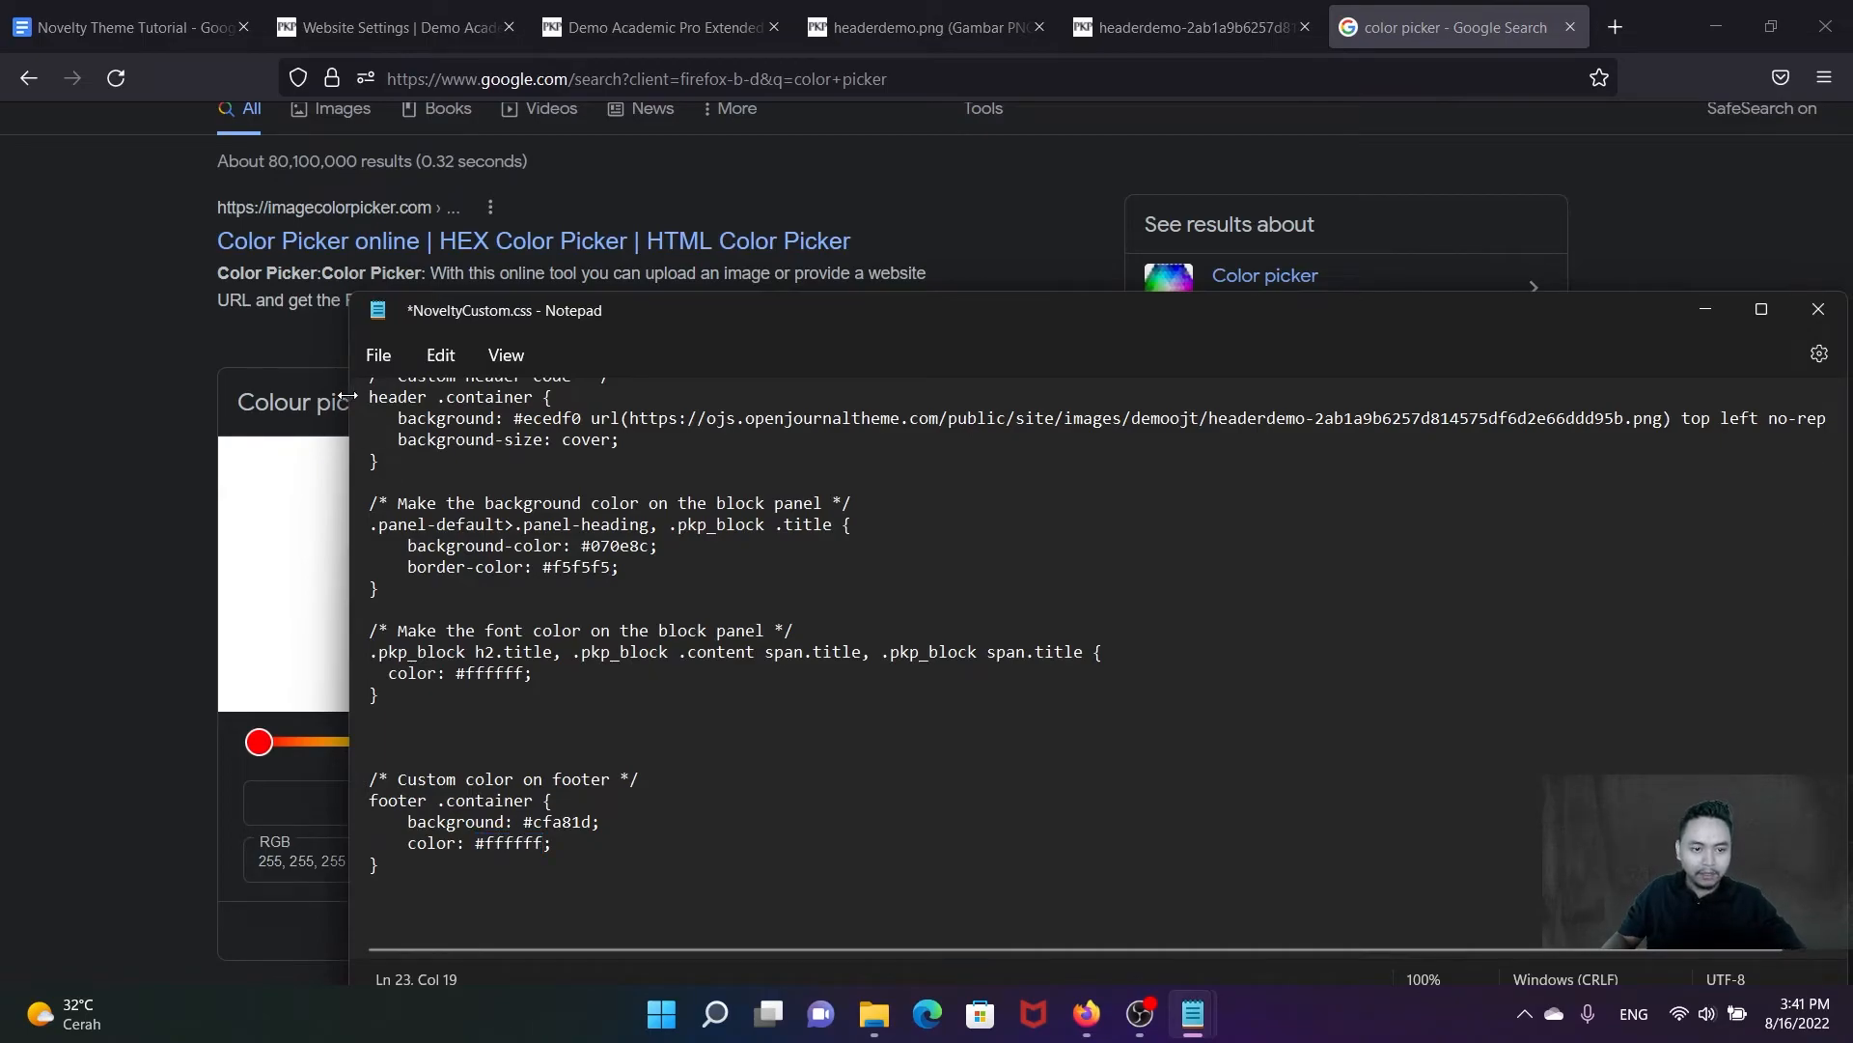
click(379, 356)
click(410, 509)
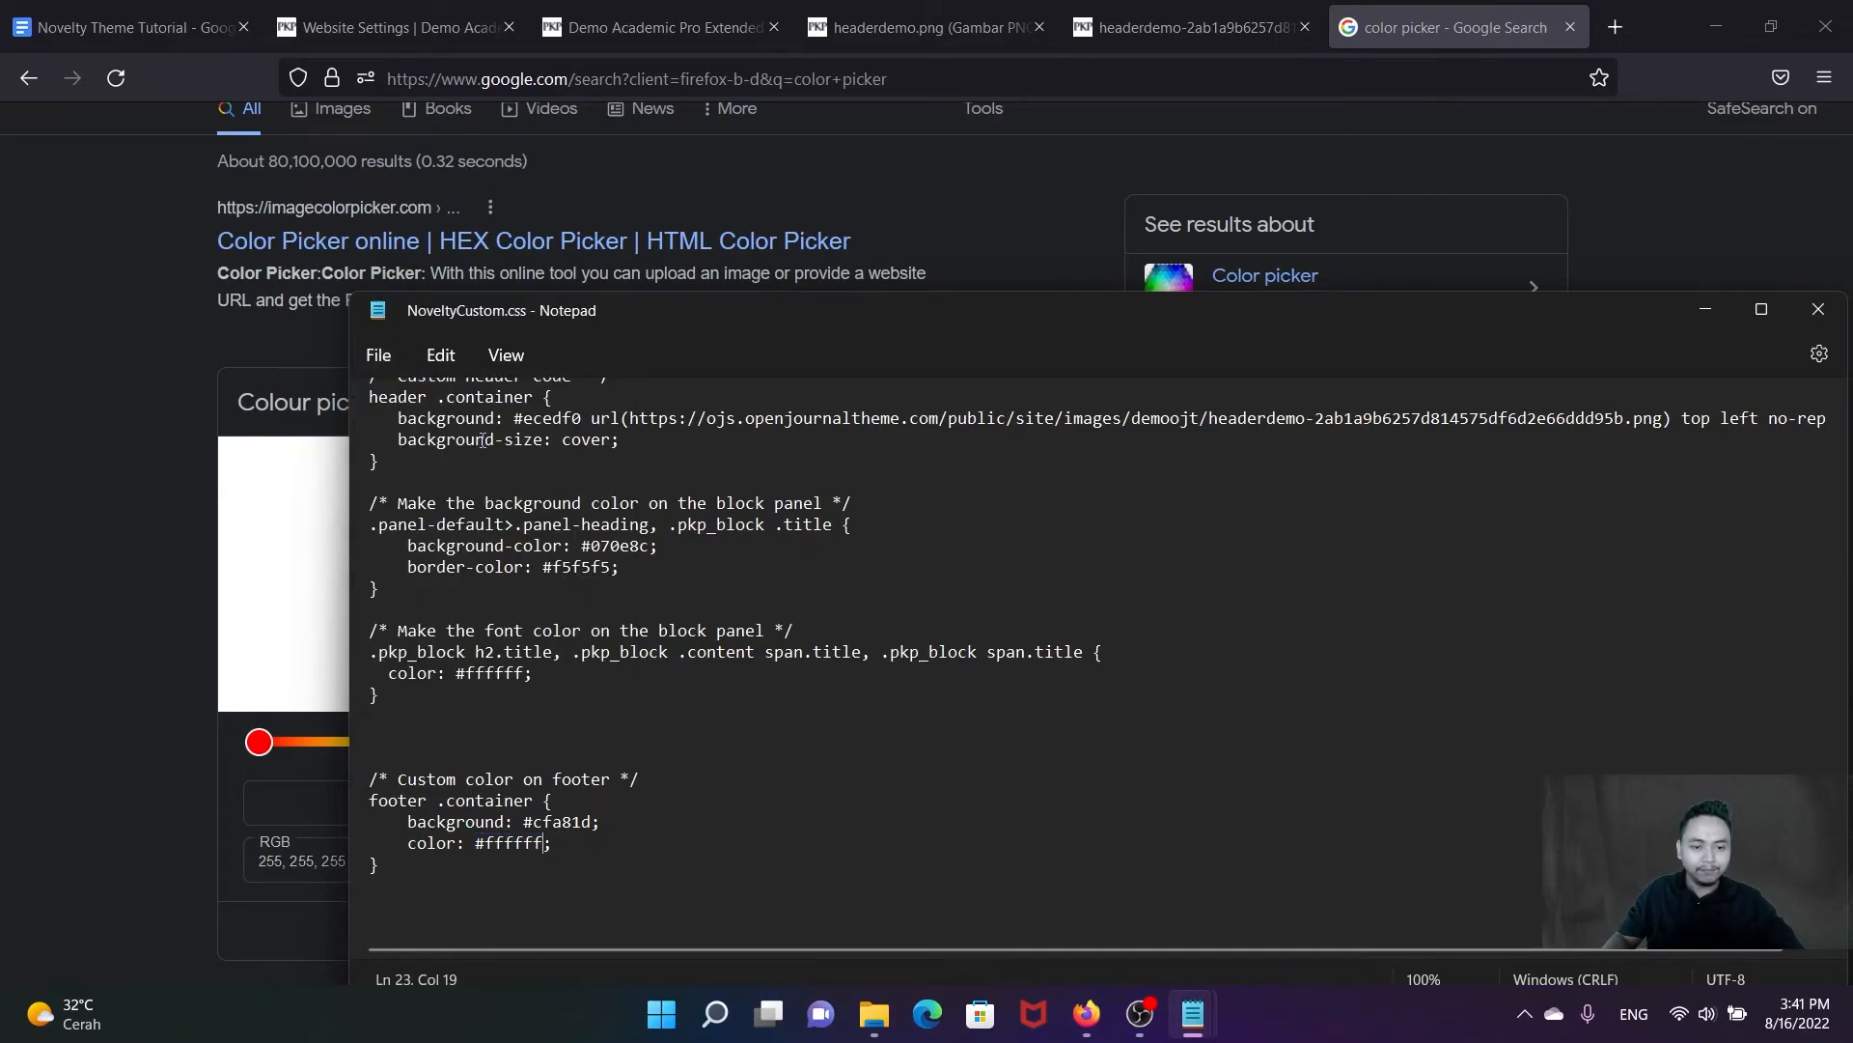
Step: Remove the current journal style sheet, upload the newly saved NoveltyCustom.css in its place, and save the appearance settings
click(395, 27)
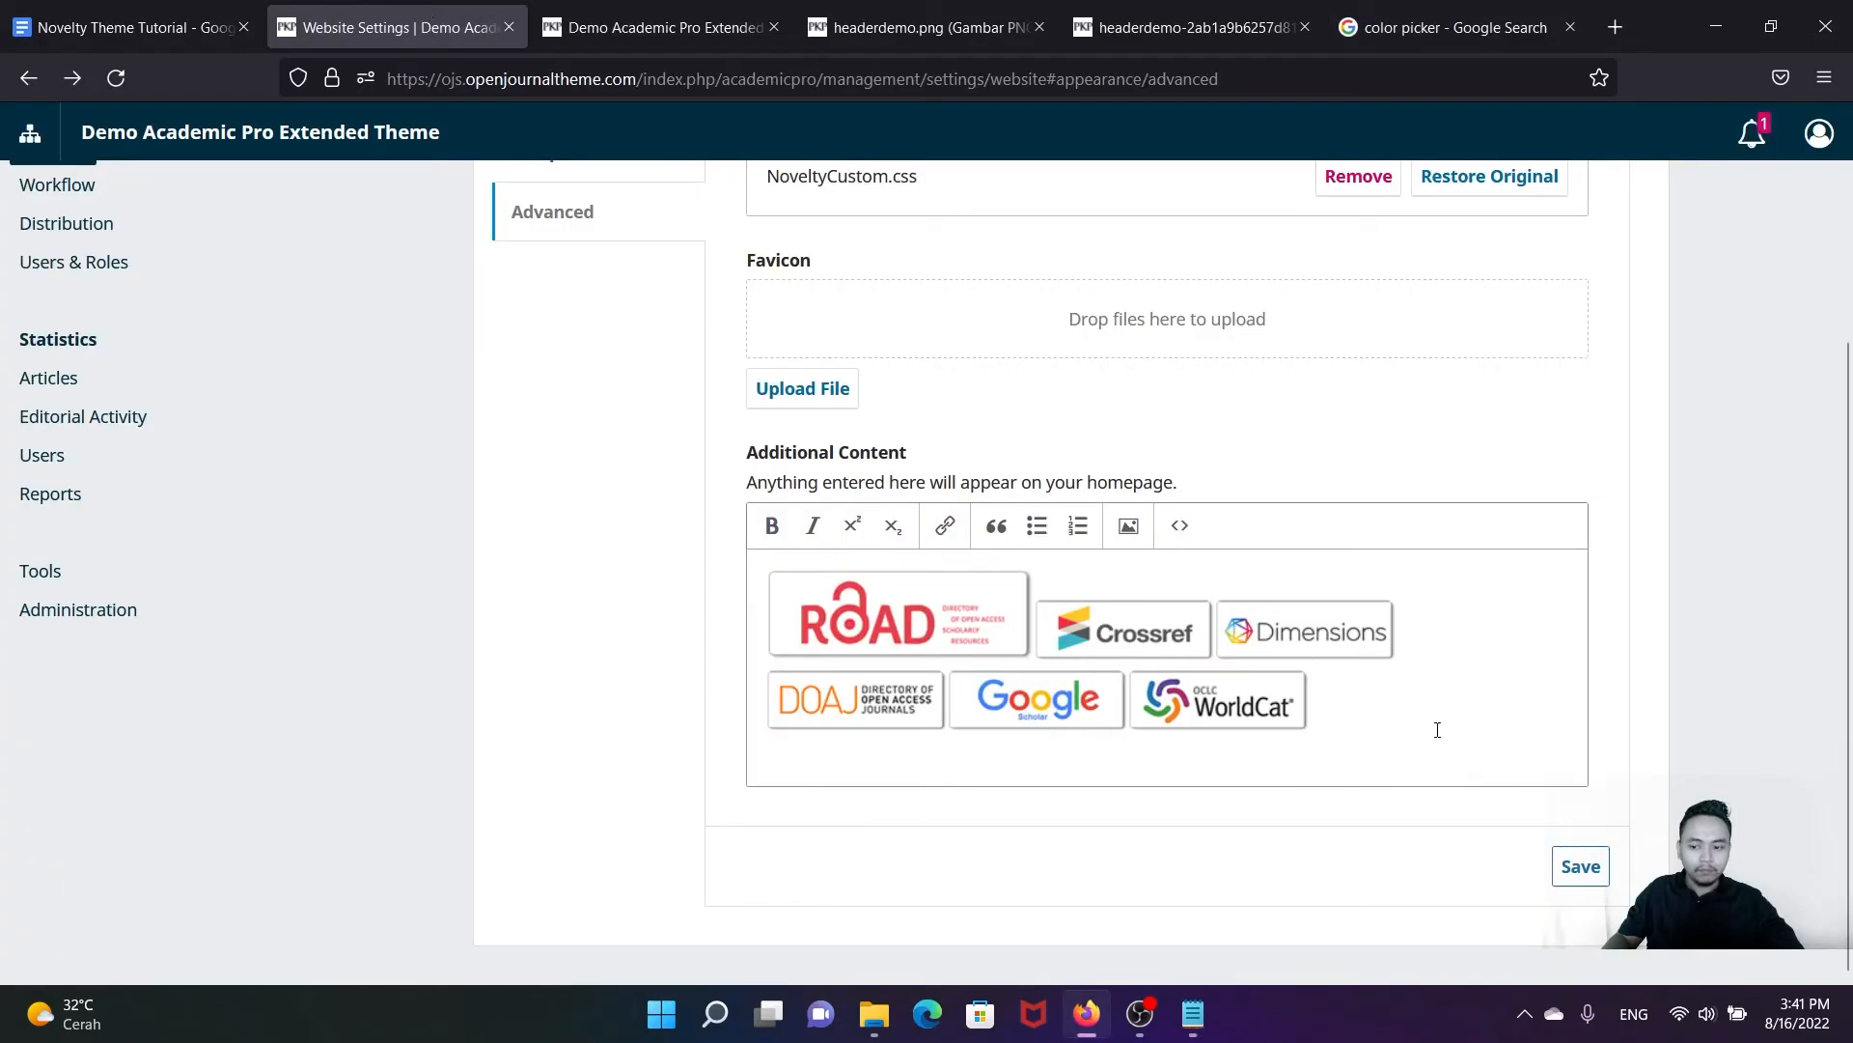
scroll(1207, 676, up, 5)
click(1352, 473)
click(756, 546)
click(305, 228)
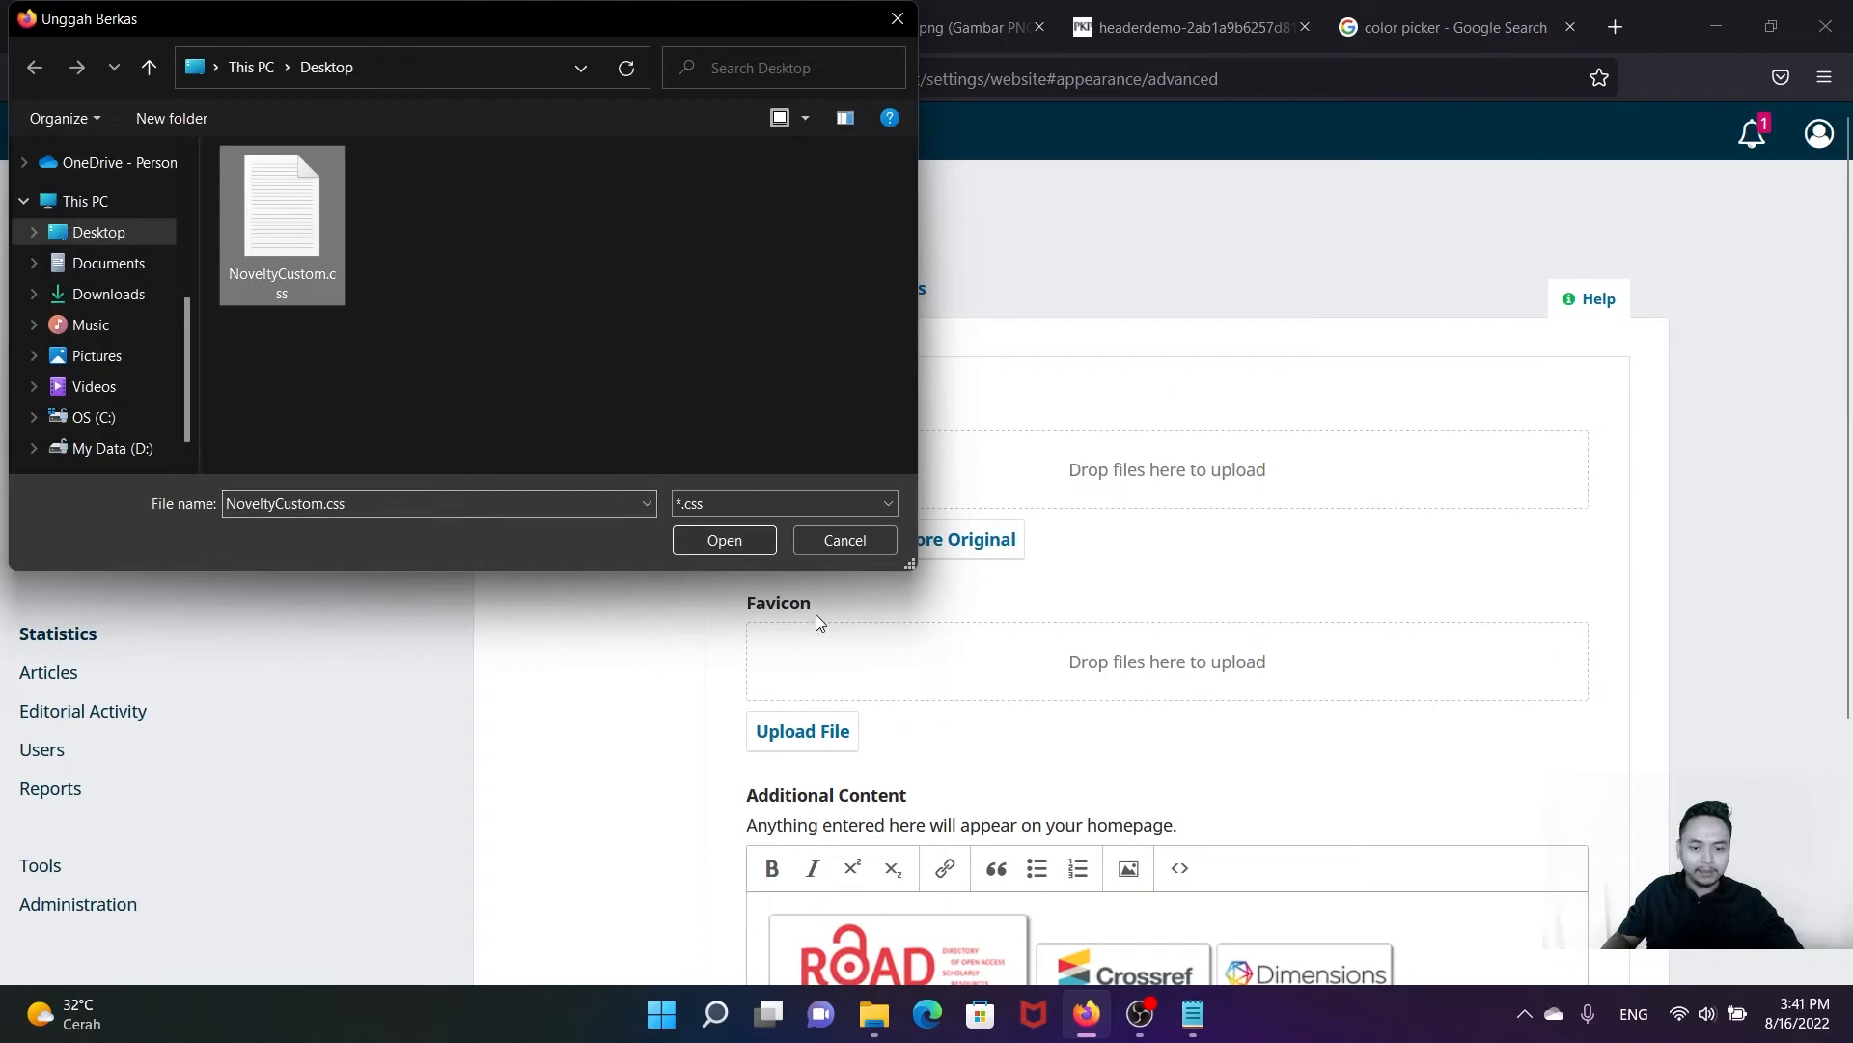
click(724, 539)
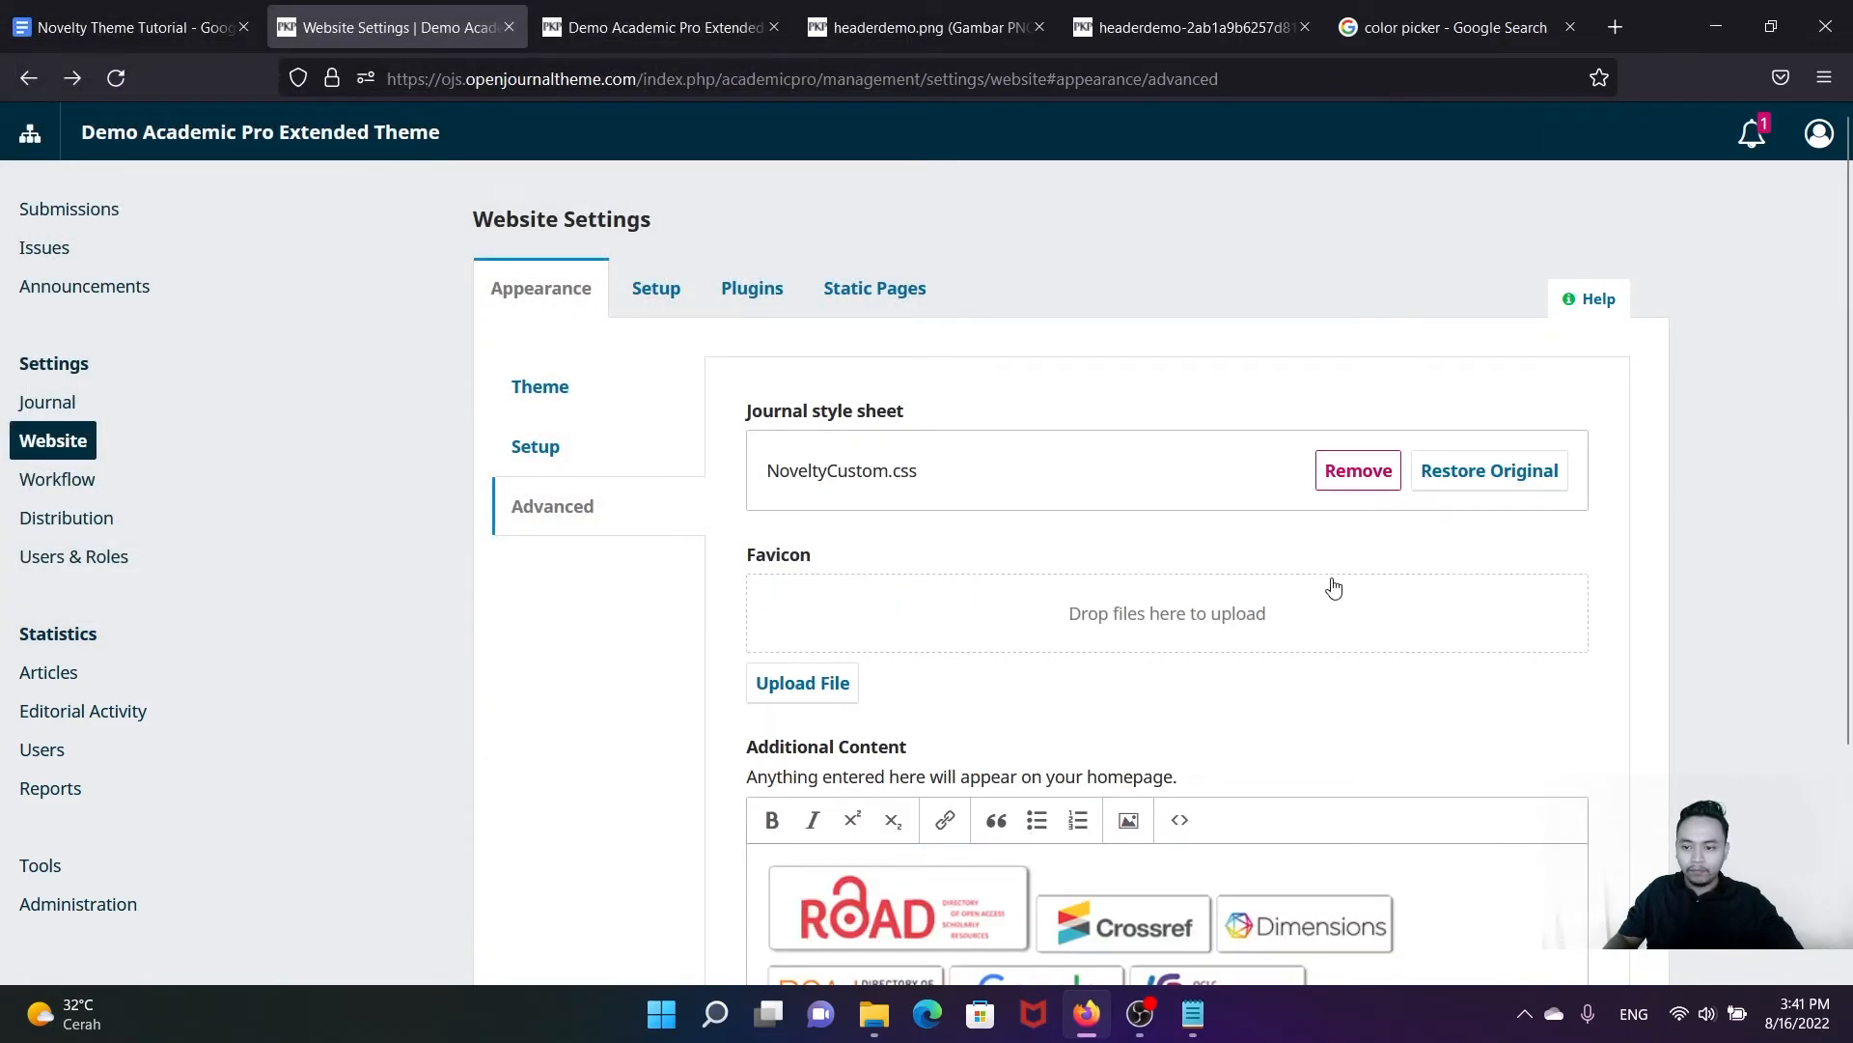
scroll(1333, 584, down, 3)
click(1581, 864)
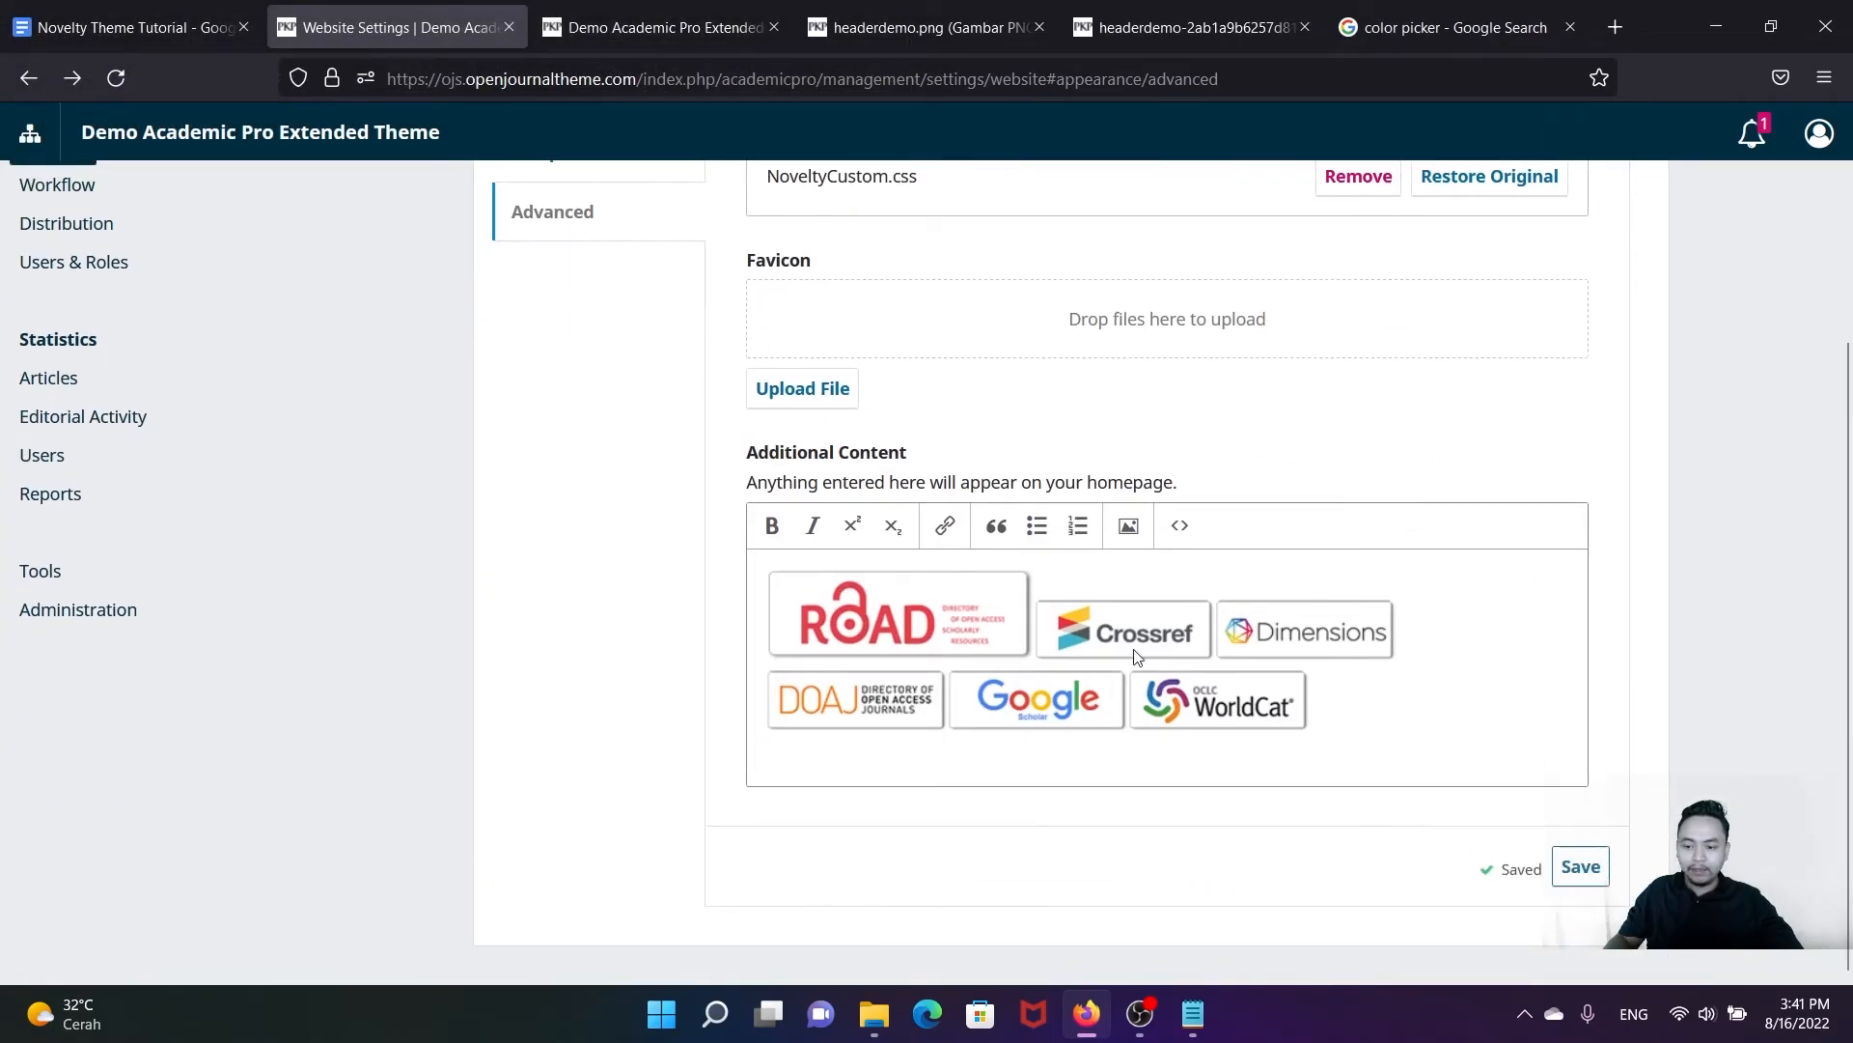
Step: Reload the journal homepage and check the text color of the footer's address, contact details and copyright lines
click(645, 22)
click(130, 79)
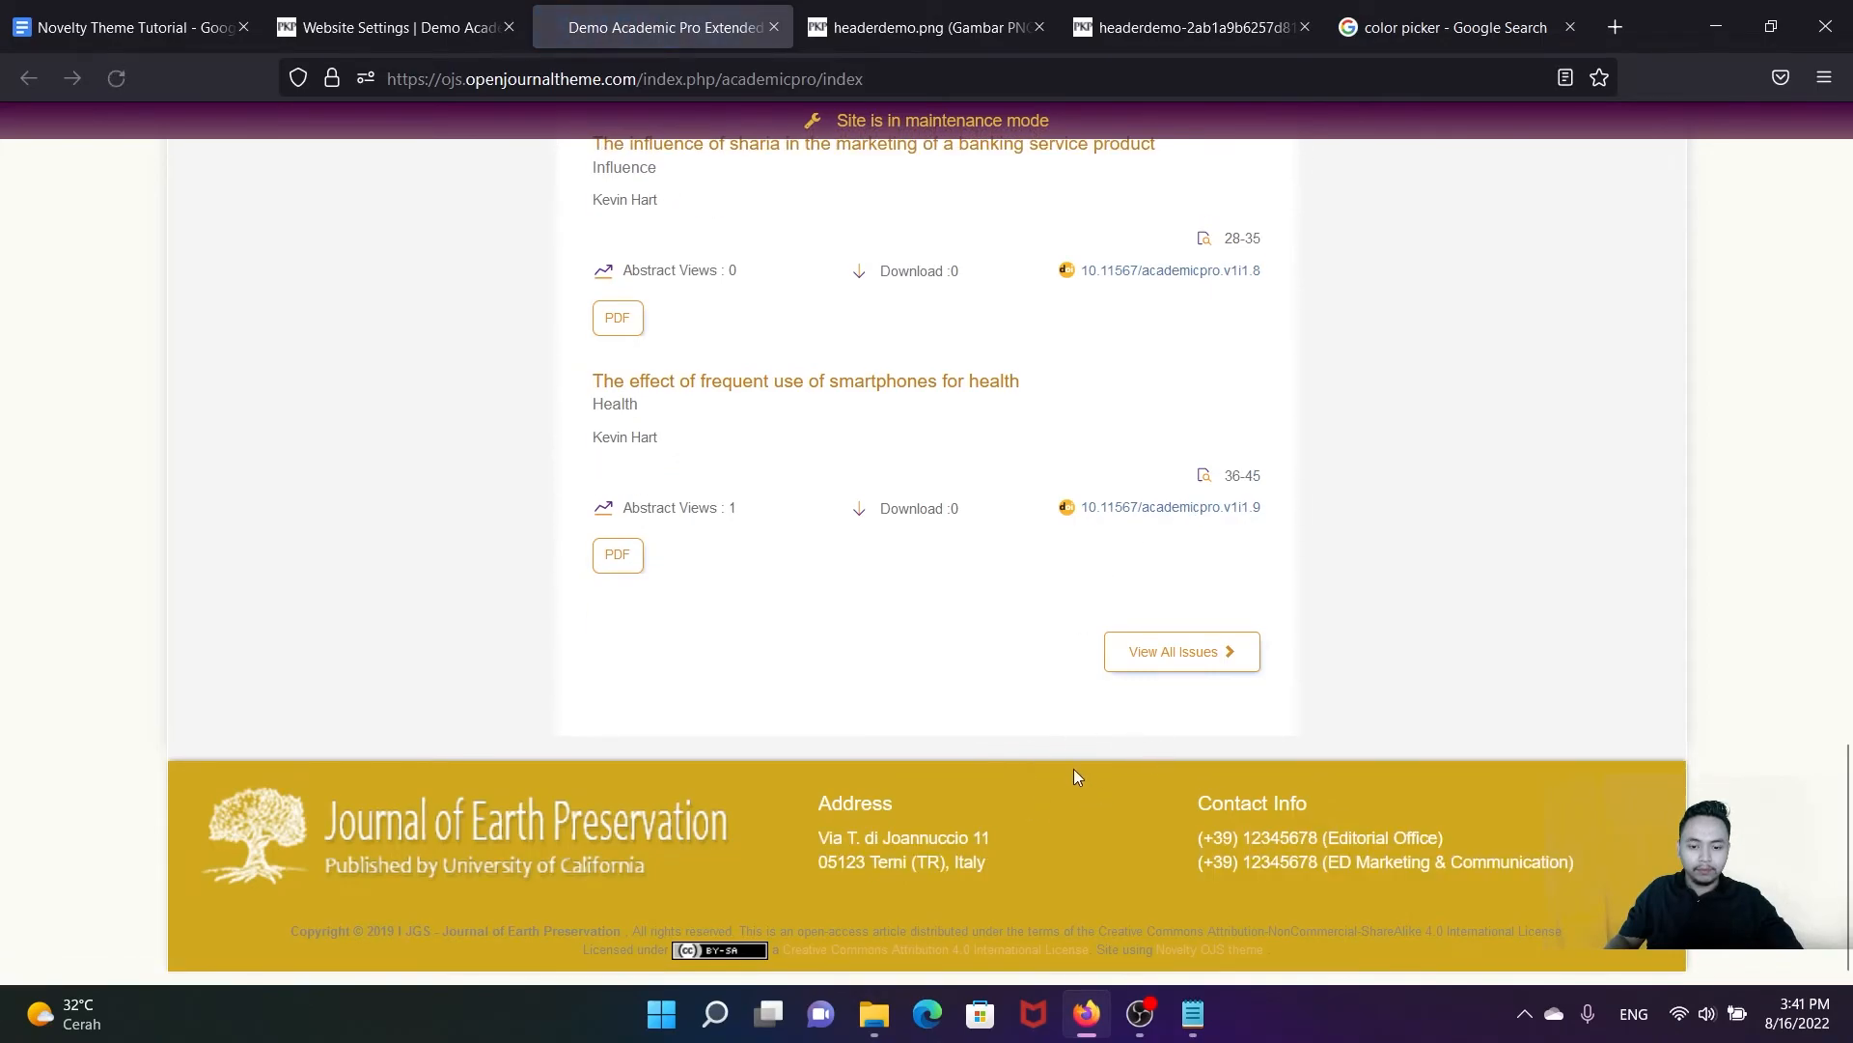
drag(928, 865, 814, 839)
click(1027, 867)
drag(983, 860, 803, 831)
click(1116, 852)
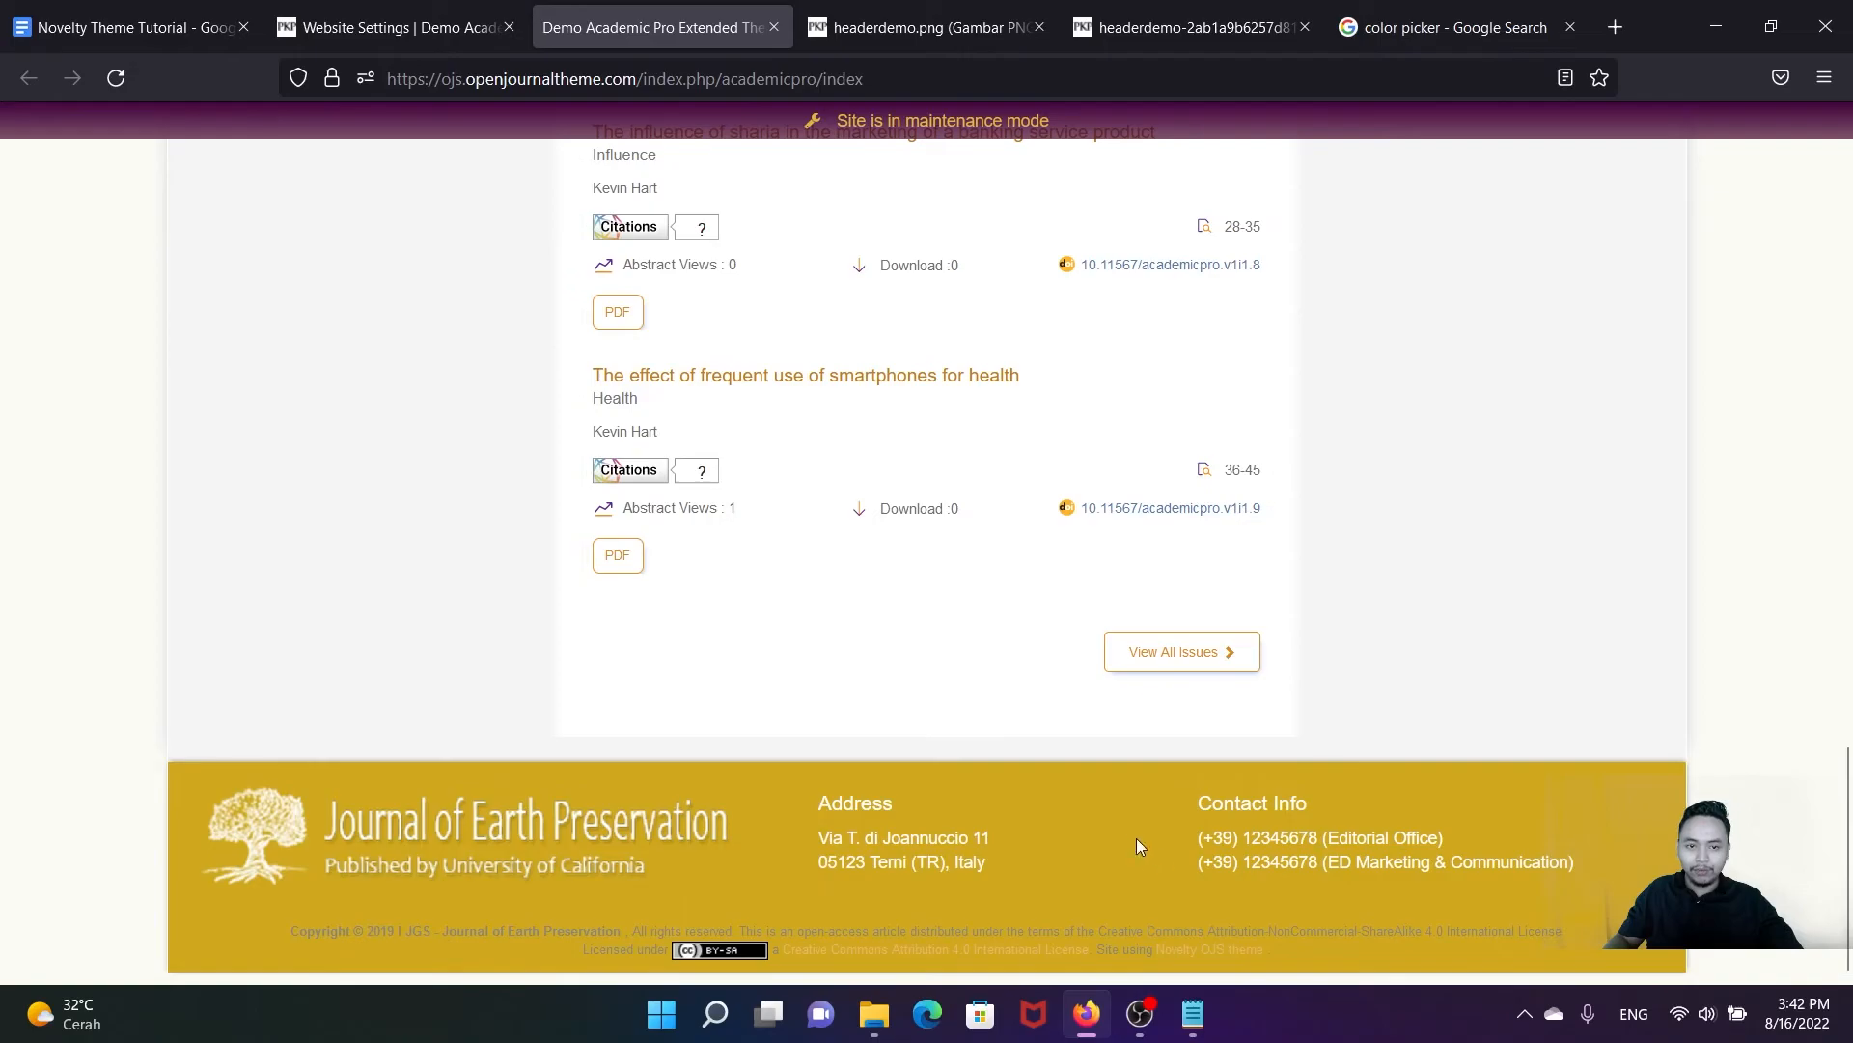
drag(280, 929, 1297, 950)
click(1297, 950)
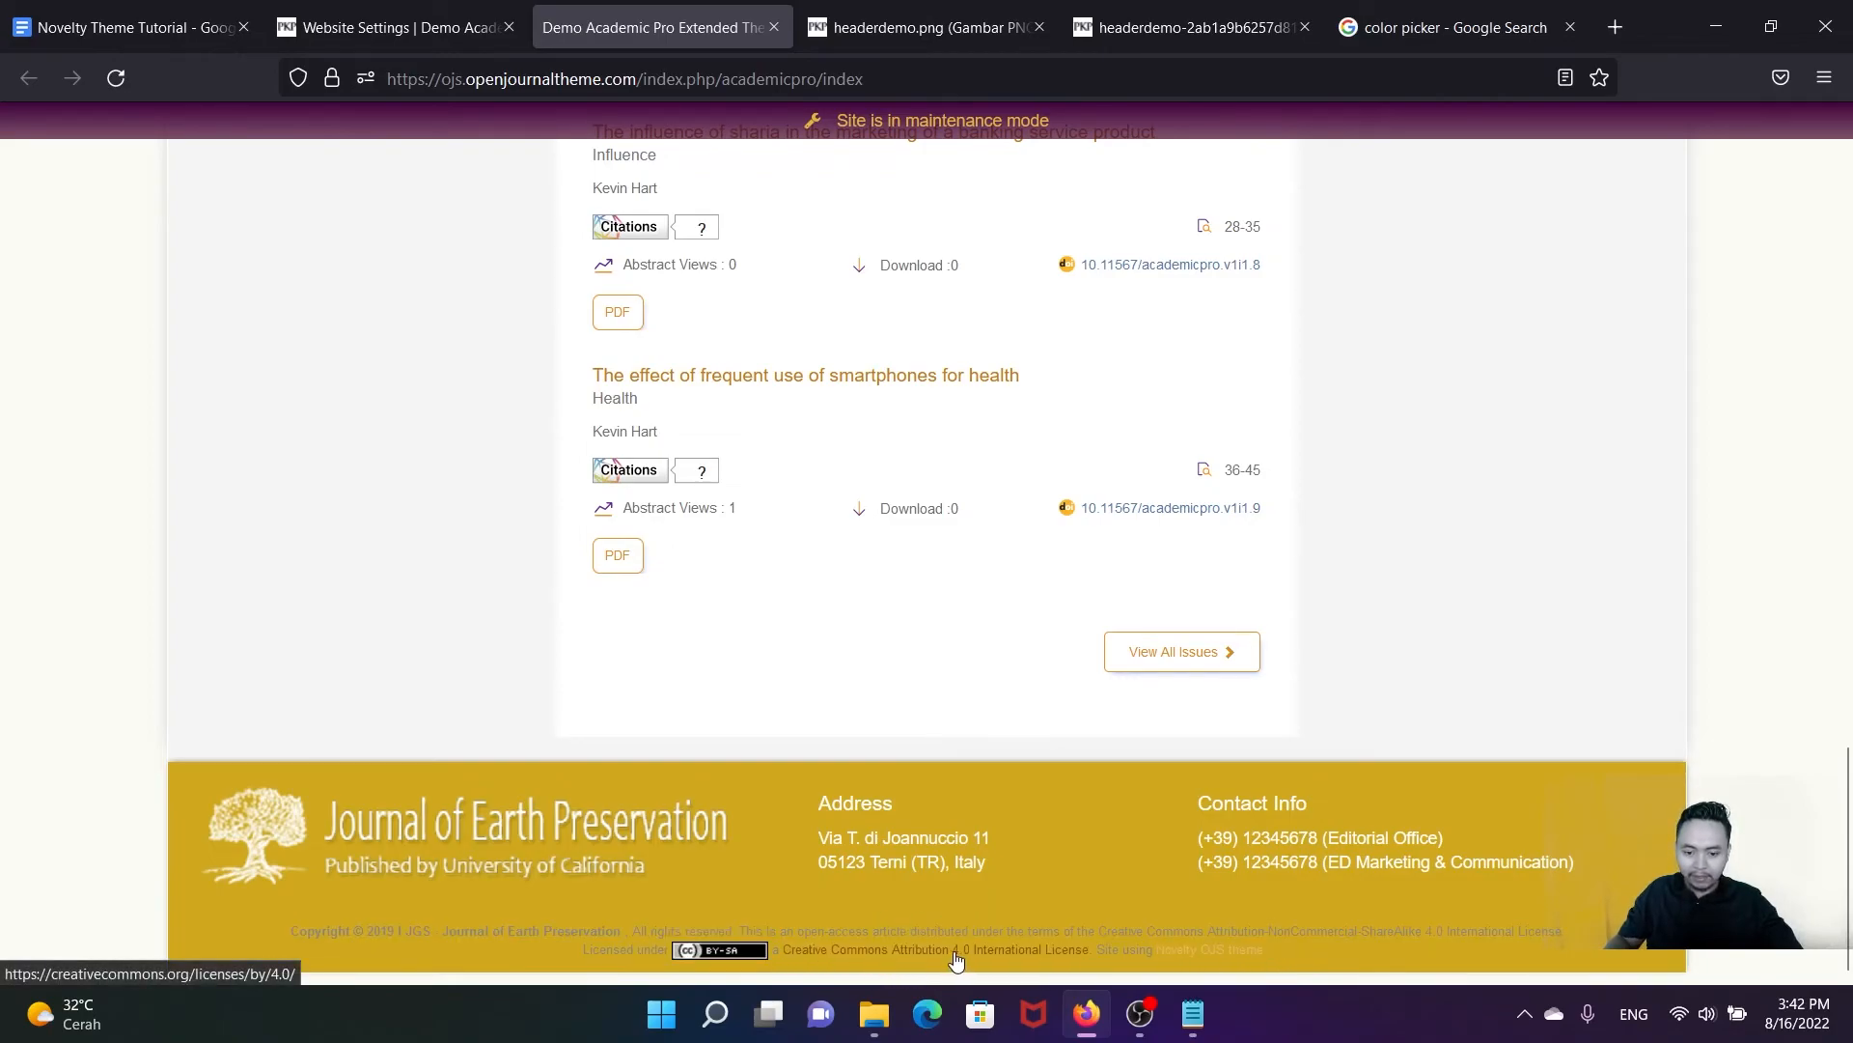
Step: Look over the homepage's block panels and content, and return to the copyright and license text in the footer
scroll(951, 954, up, 10)
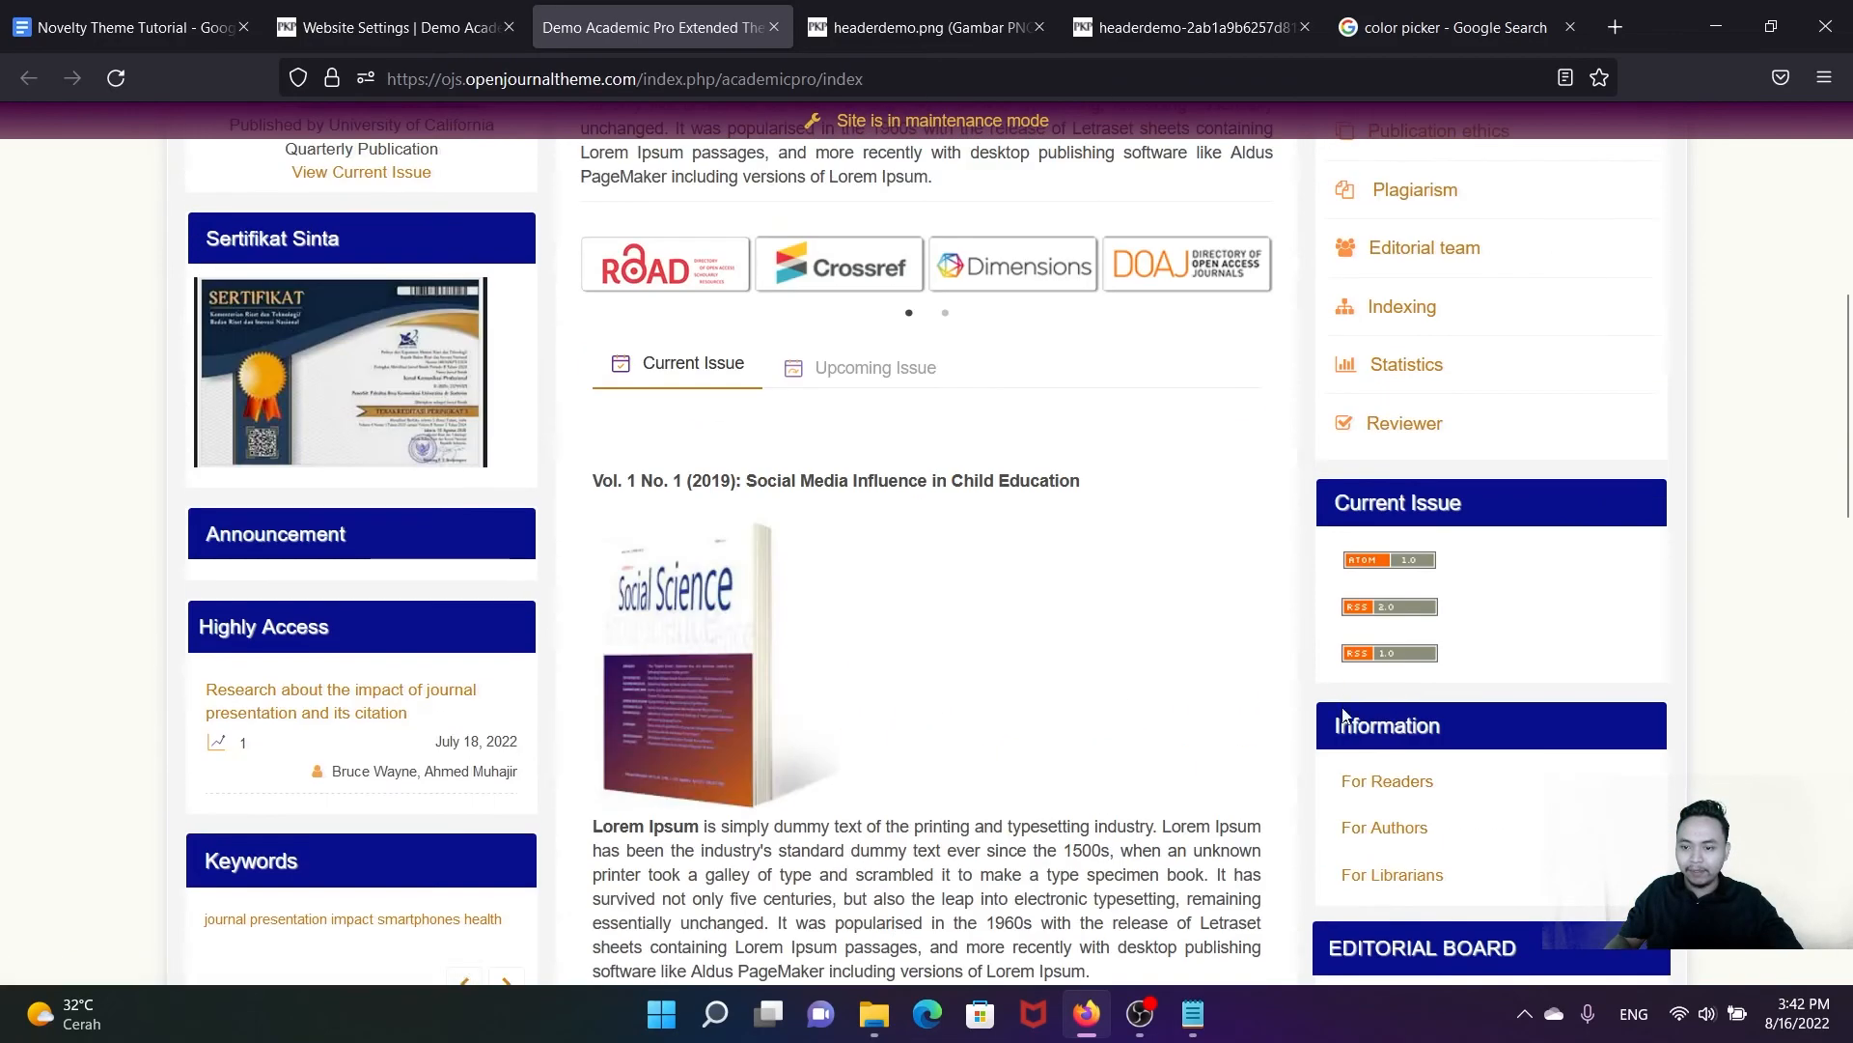
scroll(1386, 790, up, 4)
scroll(1391, 570, down, 15)
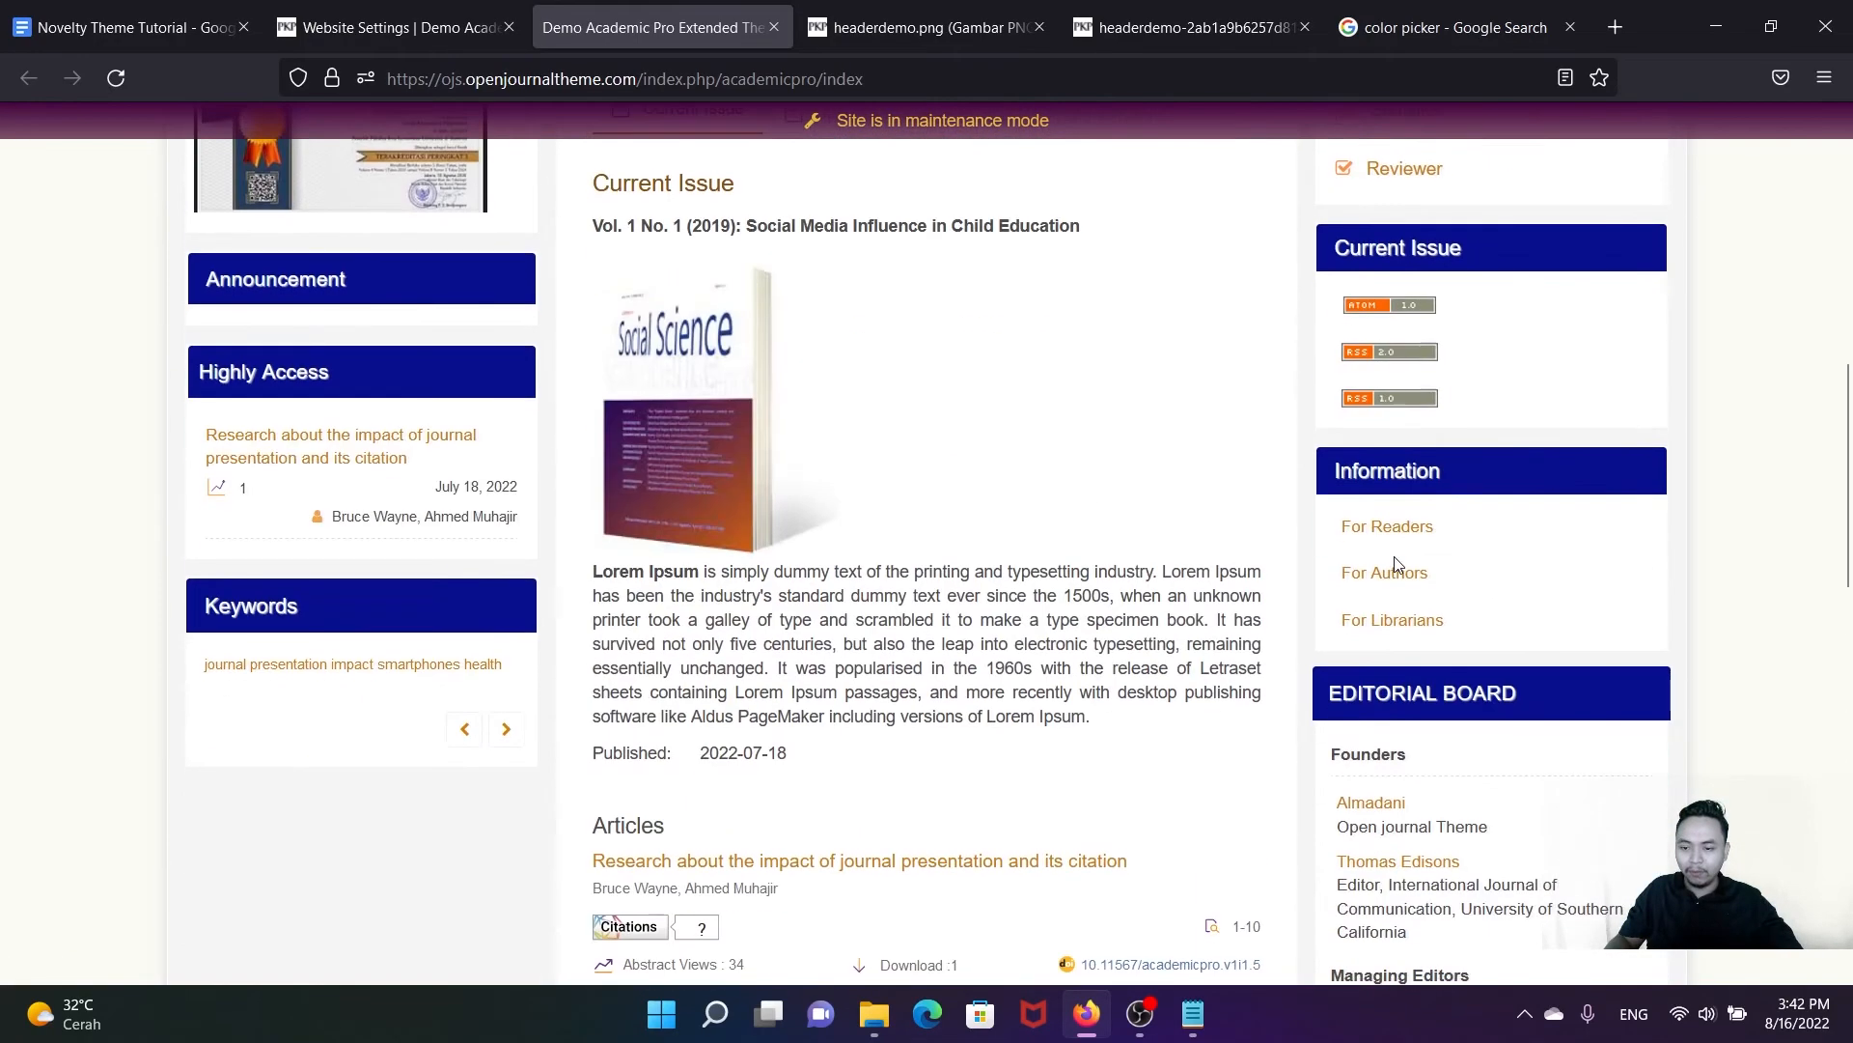
scroll(1418, 588, down, 7)
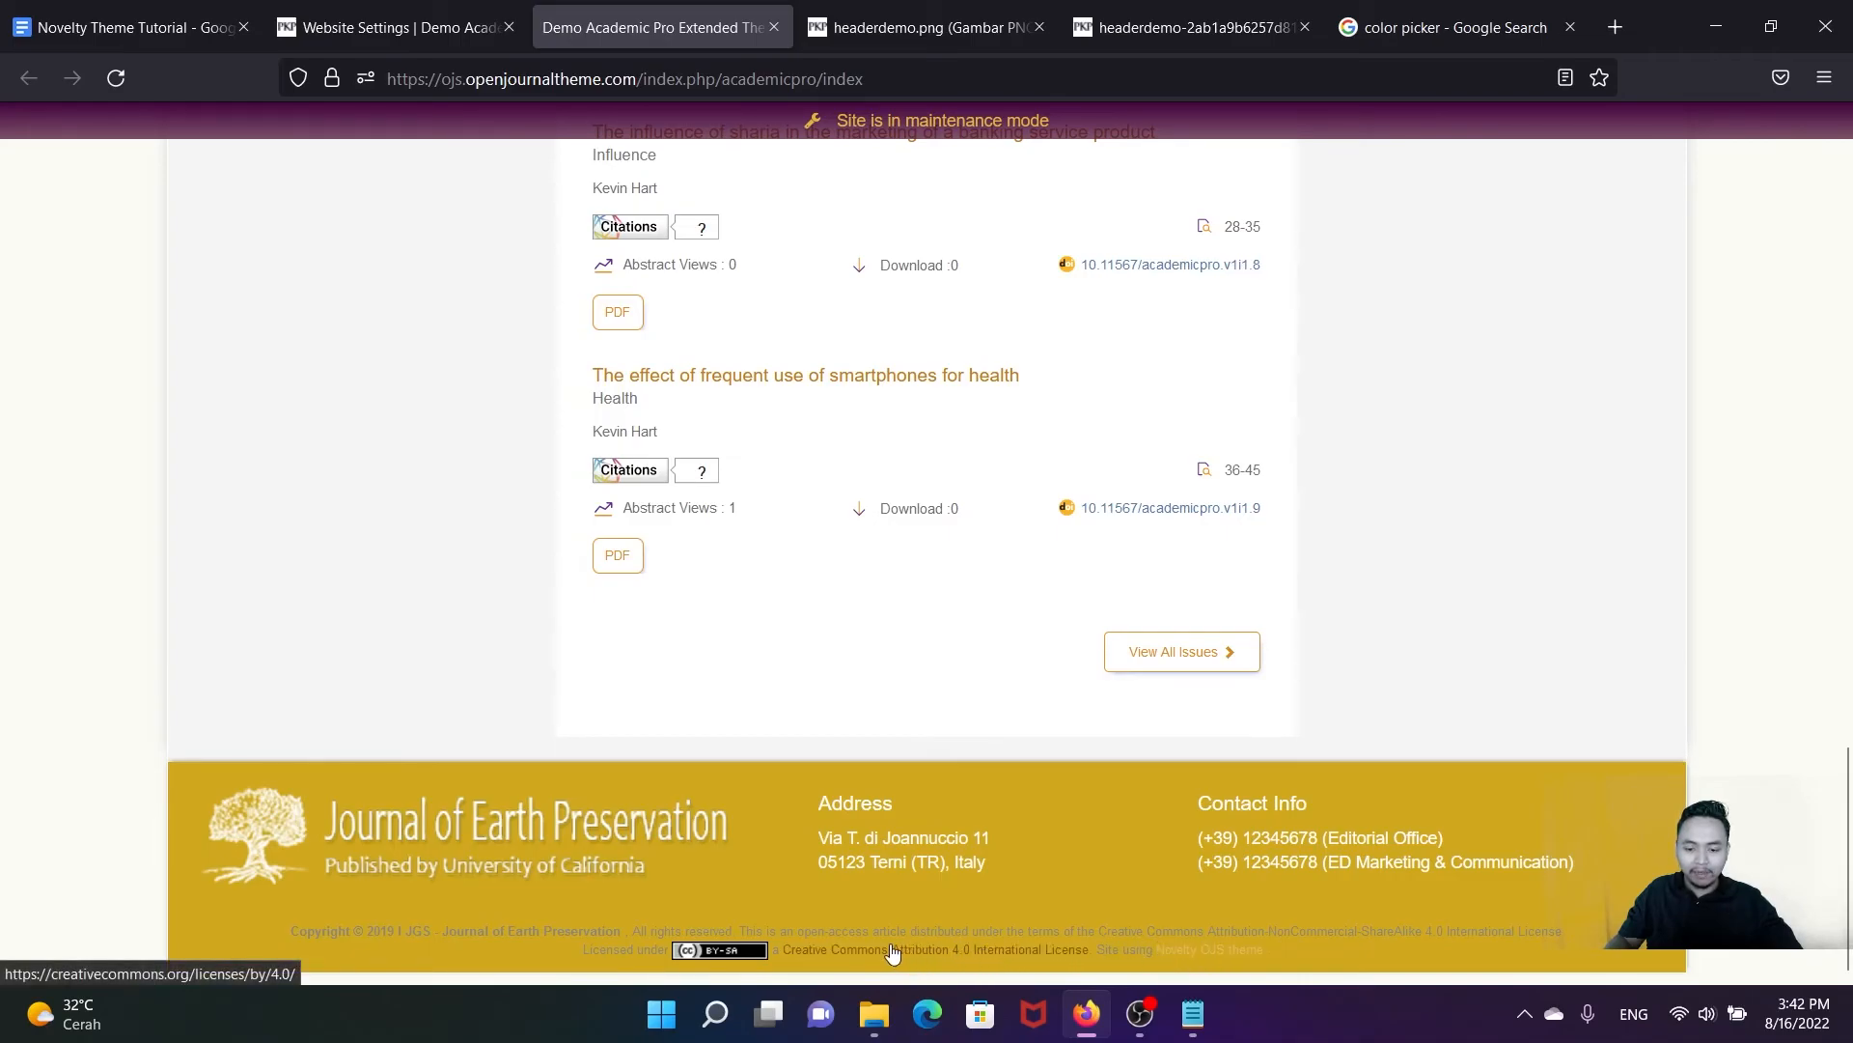
scroll(918, 579, up, 5)
scroll(1071, 653, down, 5)
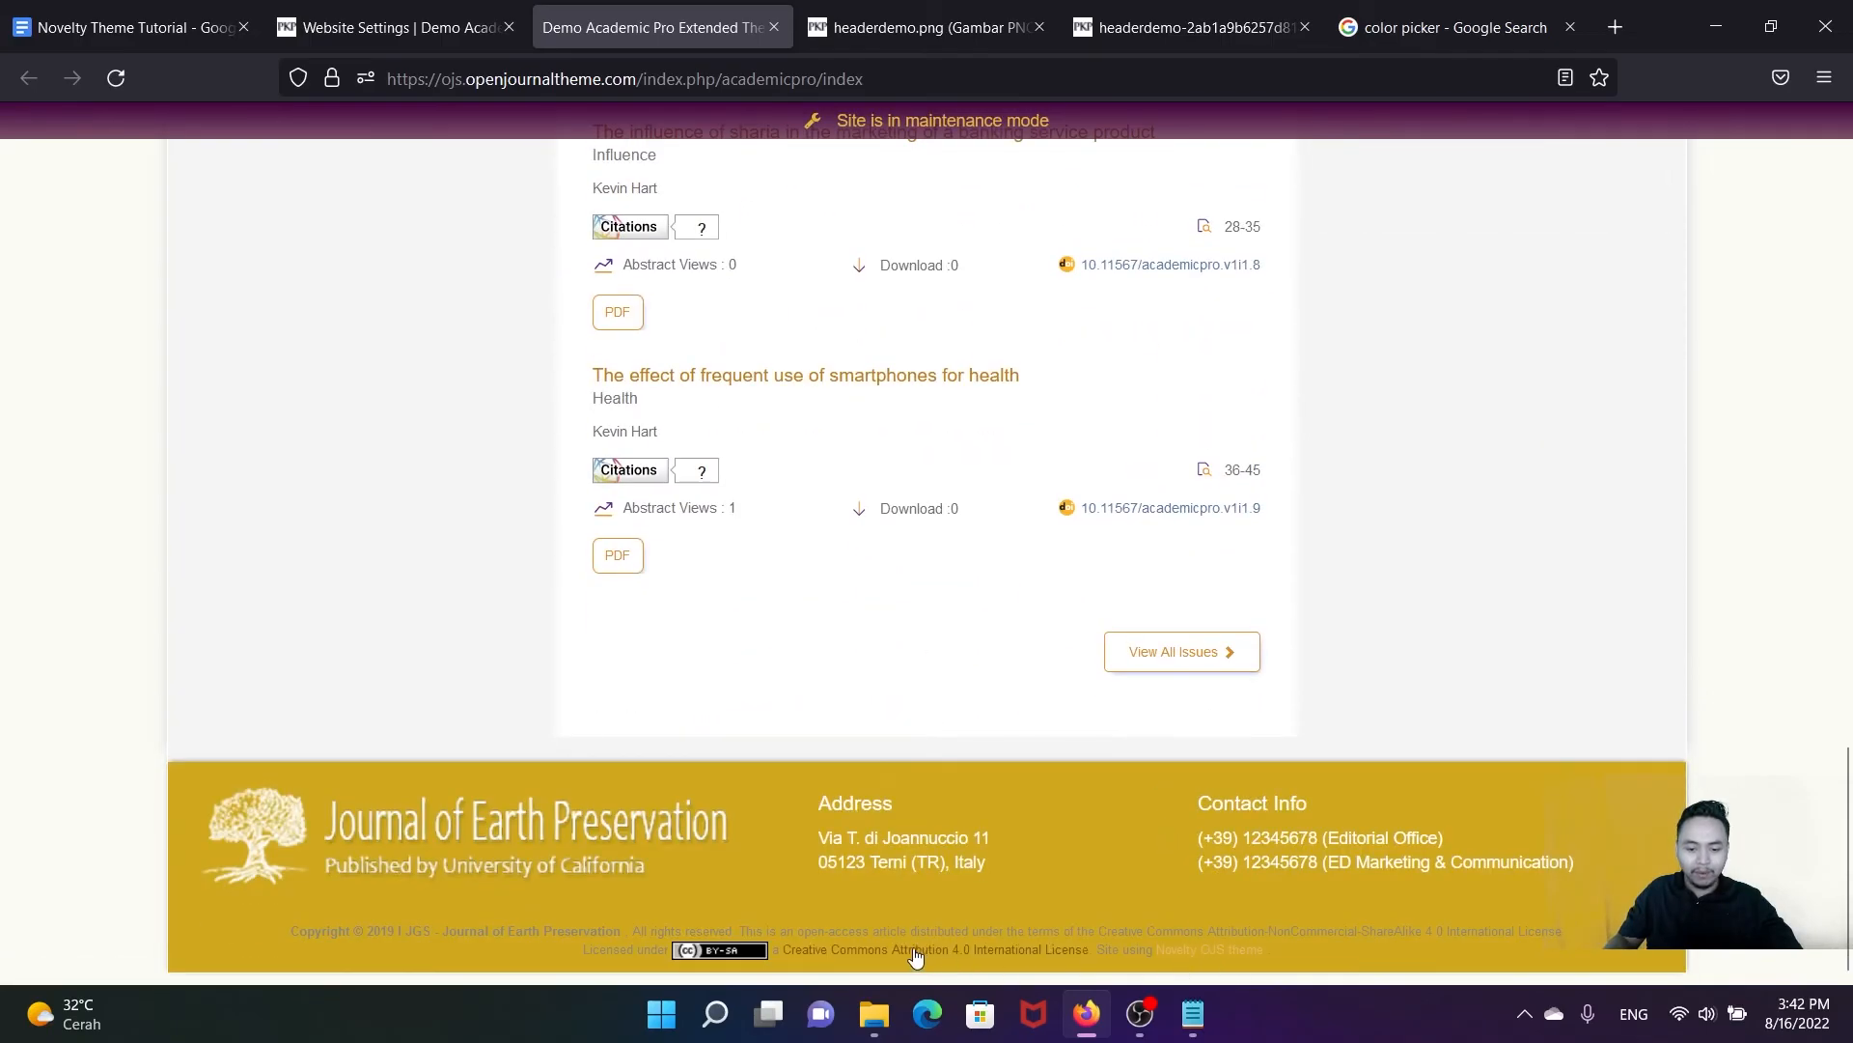
Step: Set the link and button theme color to #1C239E in the website's theme appearance settings and save
click(405, 21)
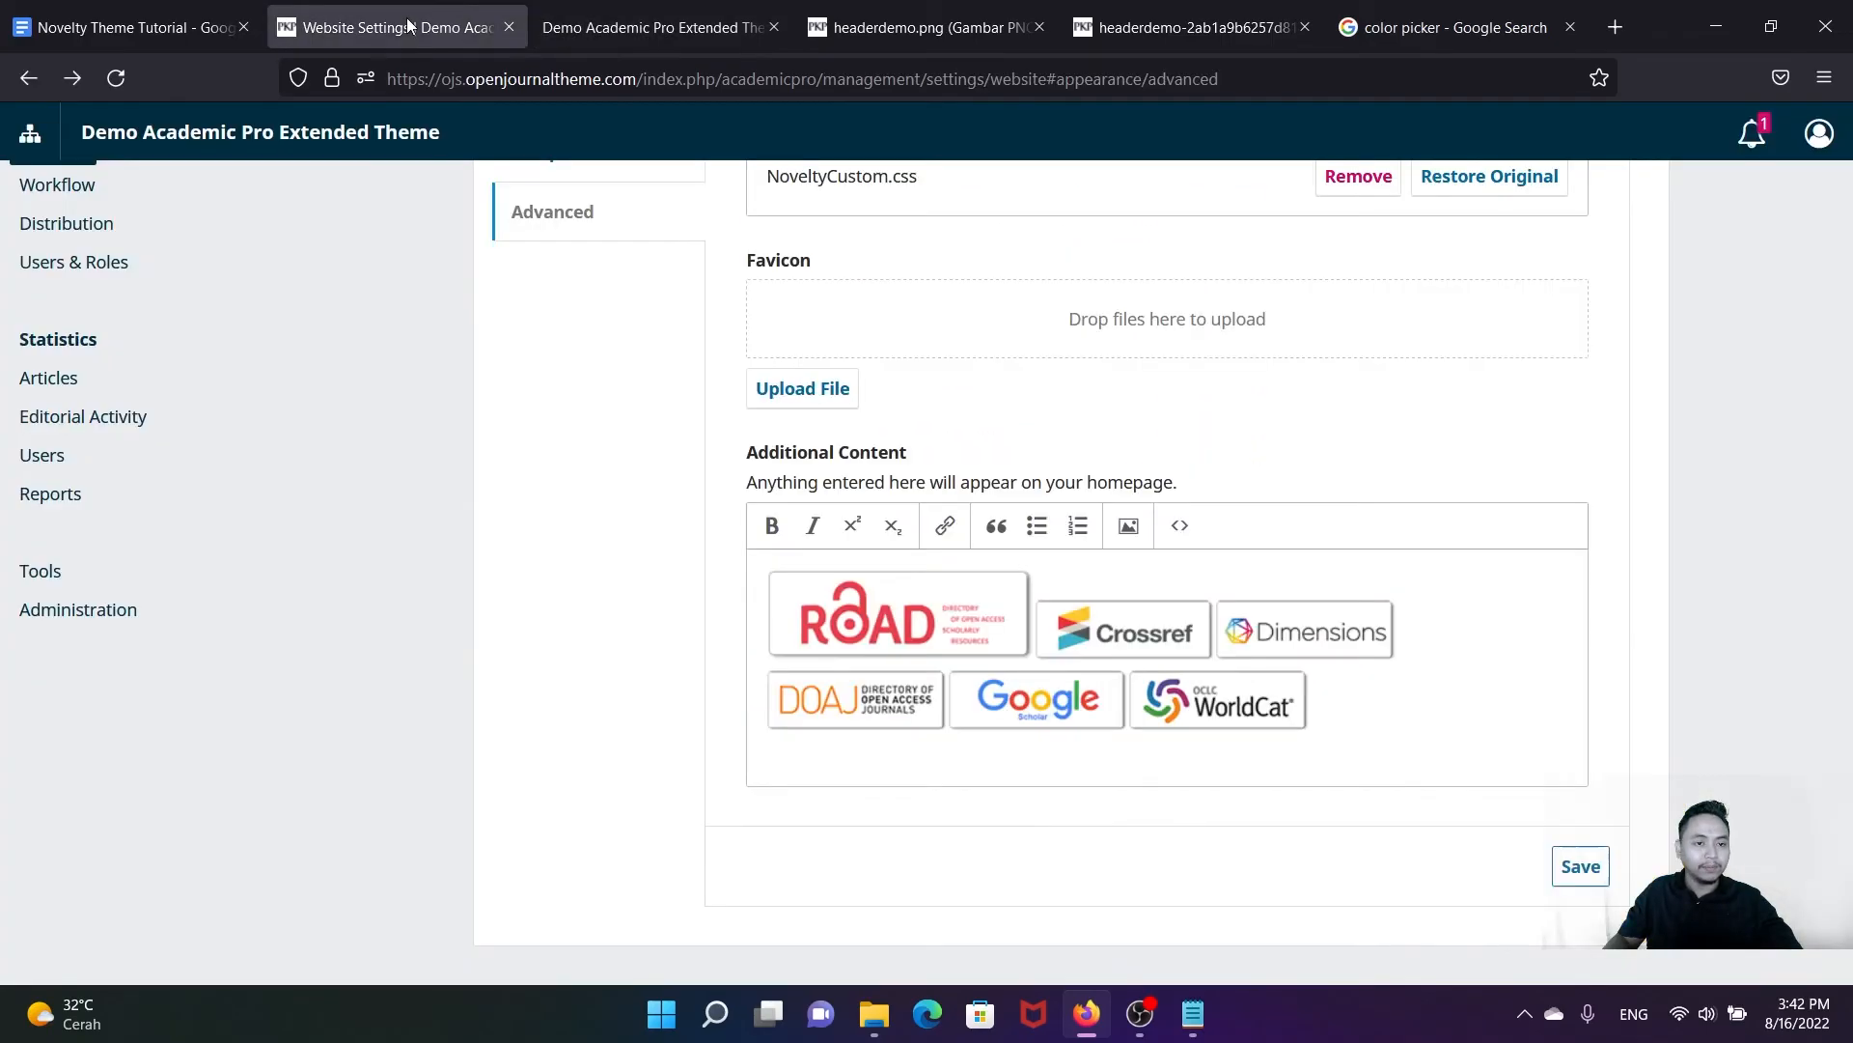
scroll(153, 455, up, 3)
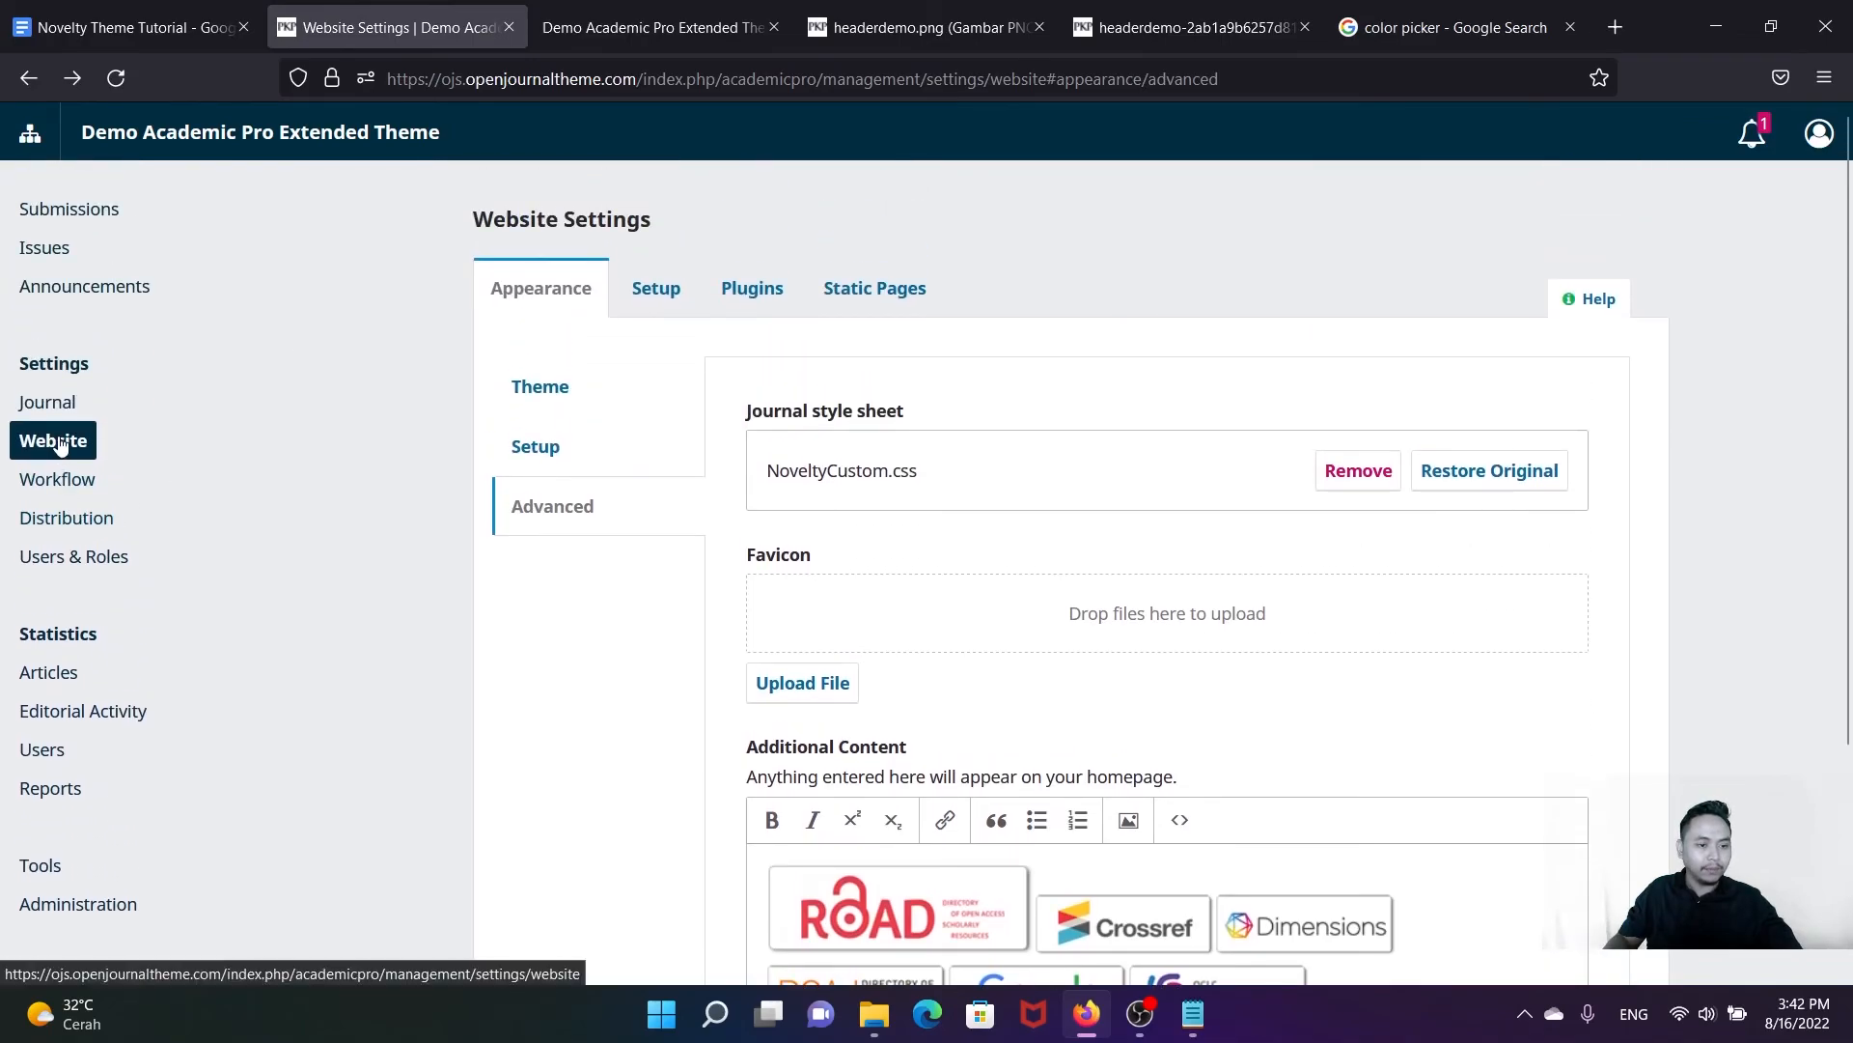
click(555, 398)
scroll(849, 514, down, 15)
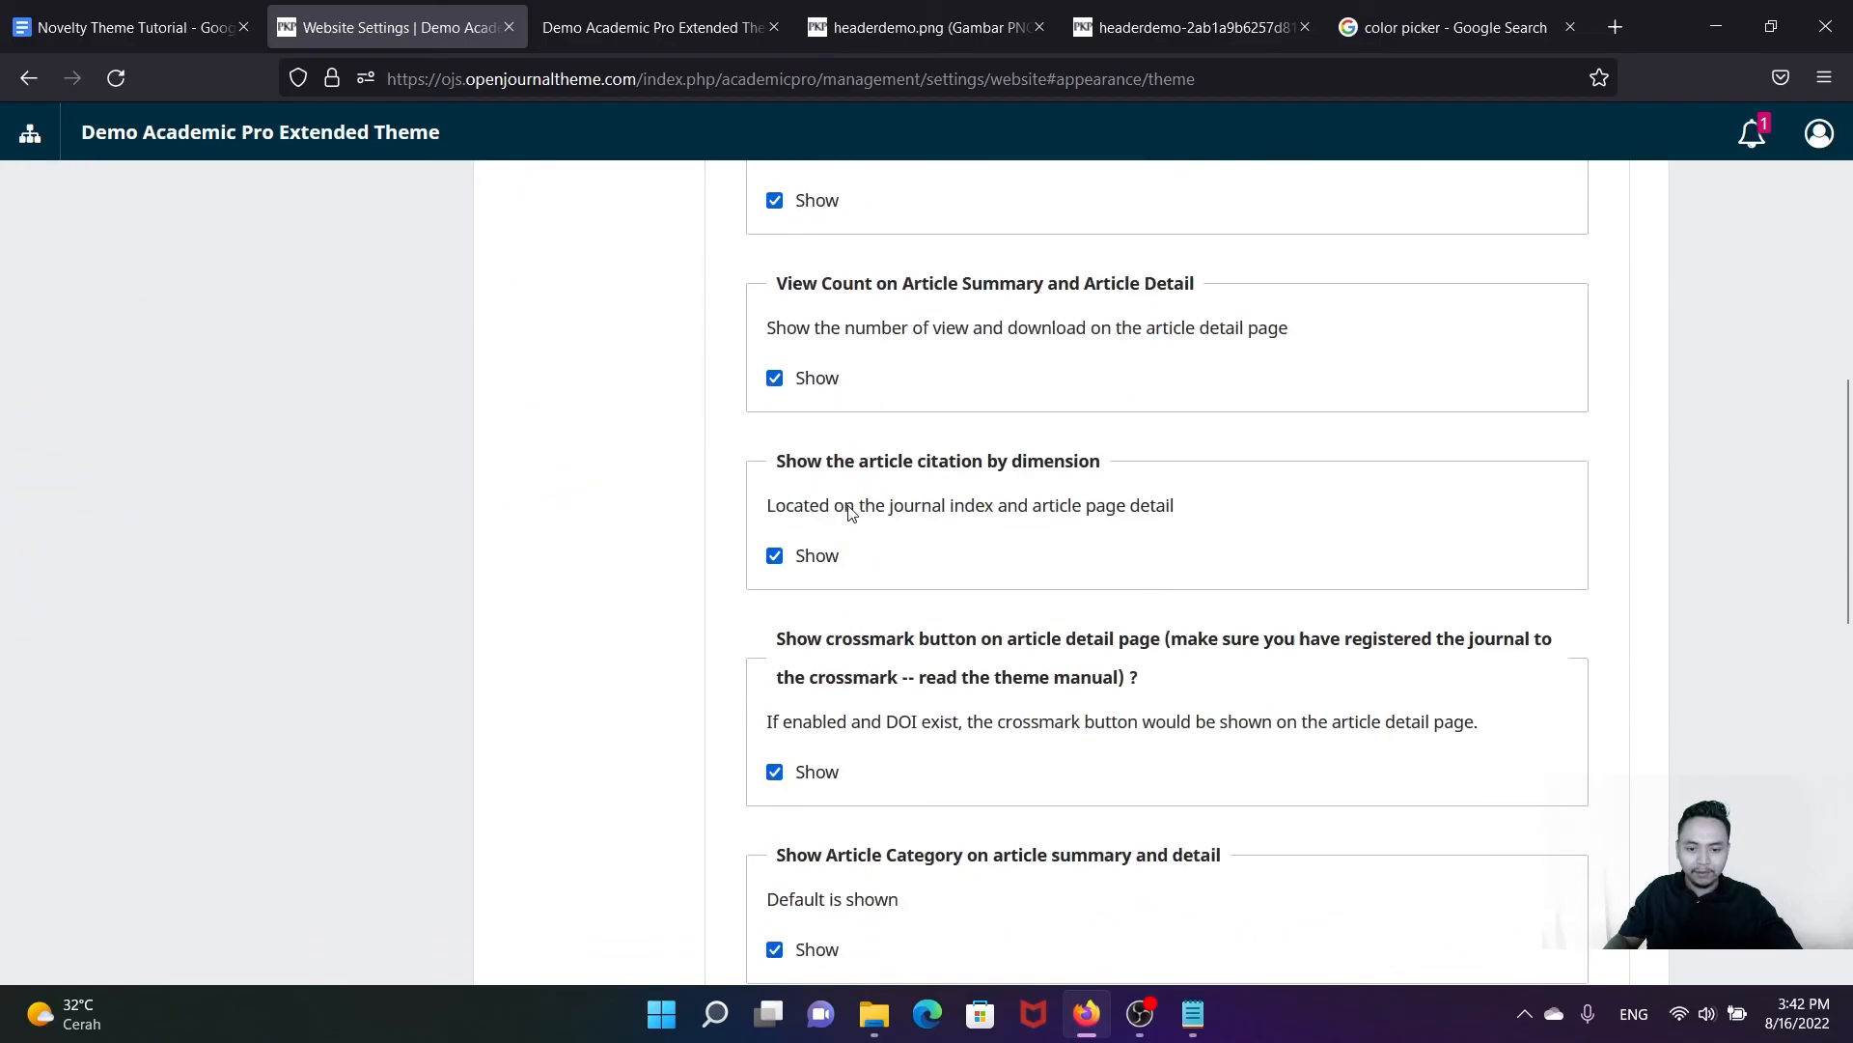
scroll(861, 518, down, 3)
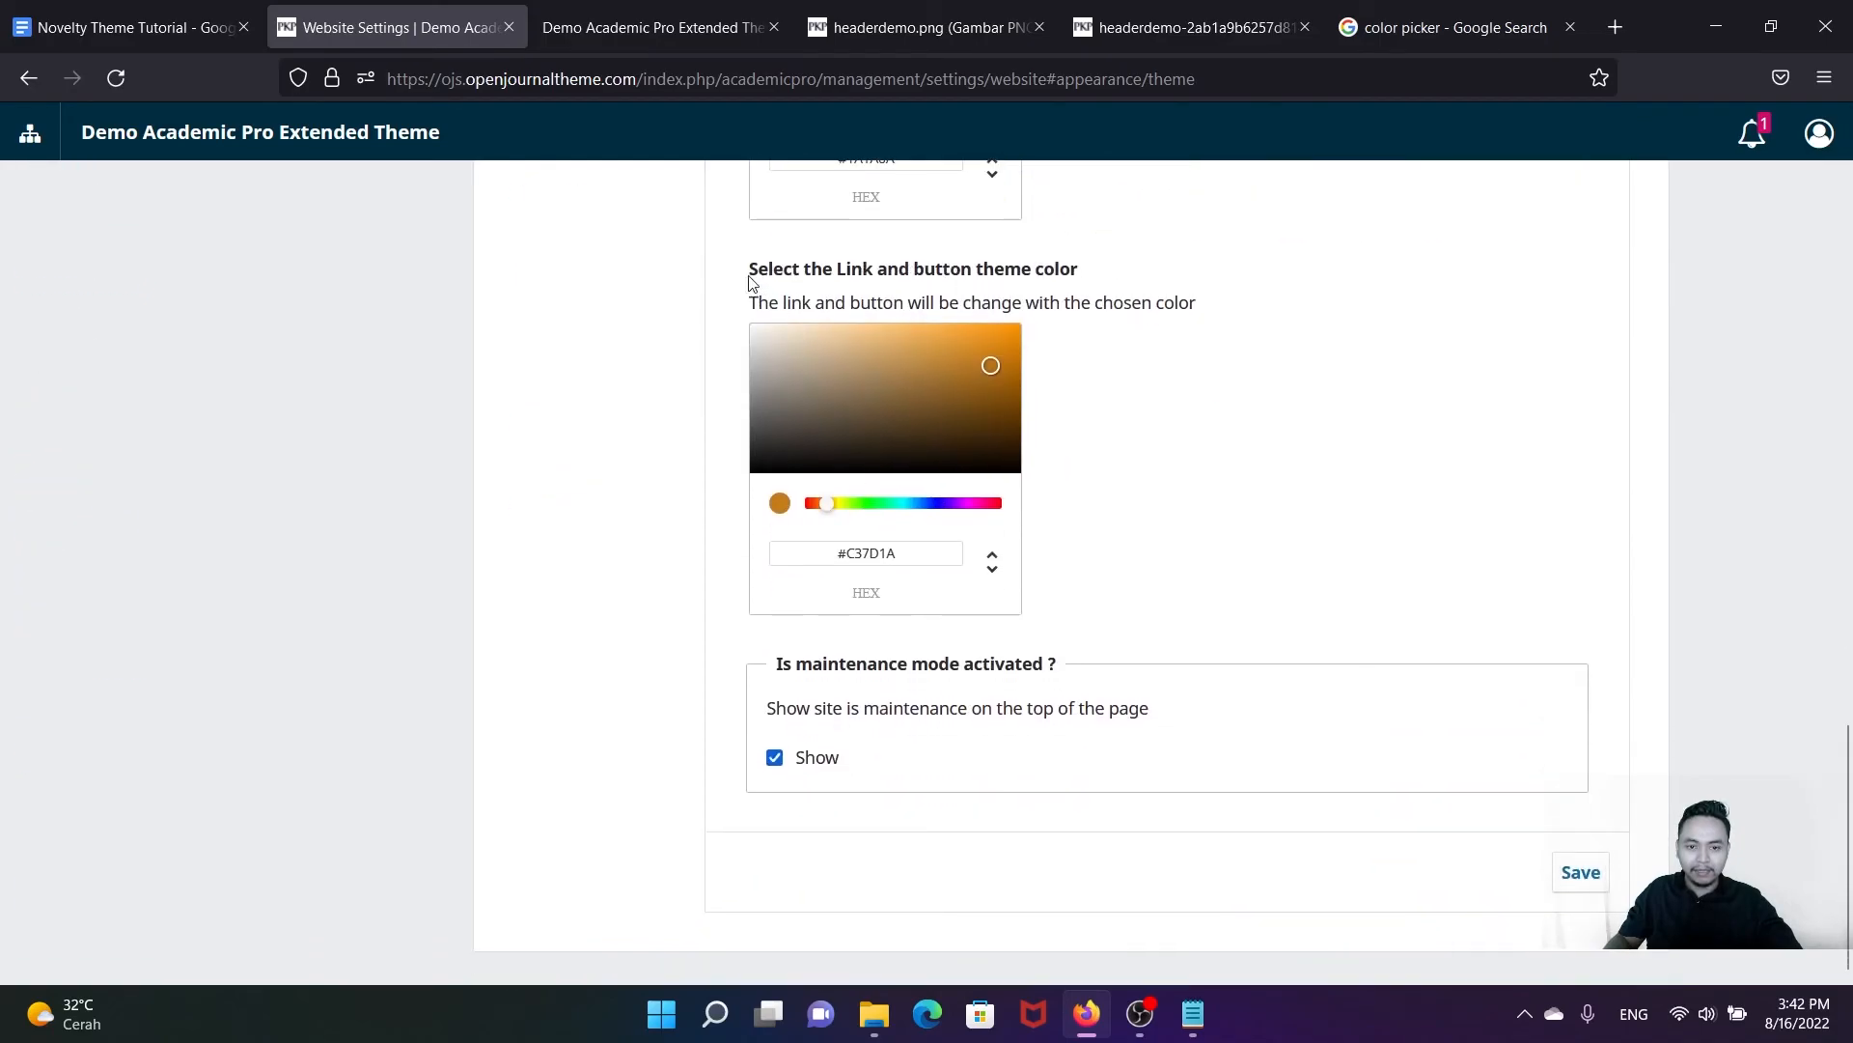
drag(751, 277, 1065, 382)
click(1055, 410)
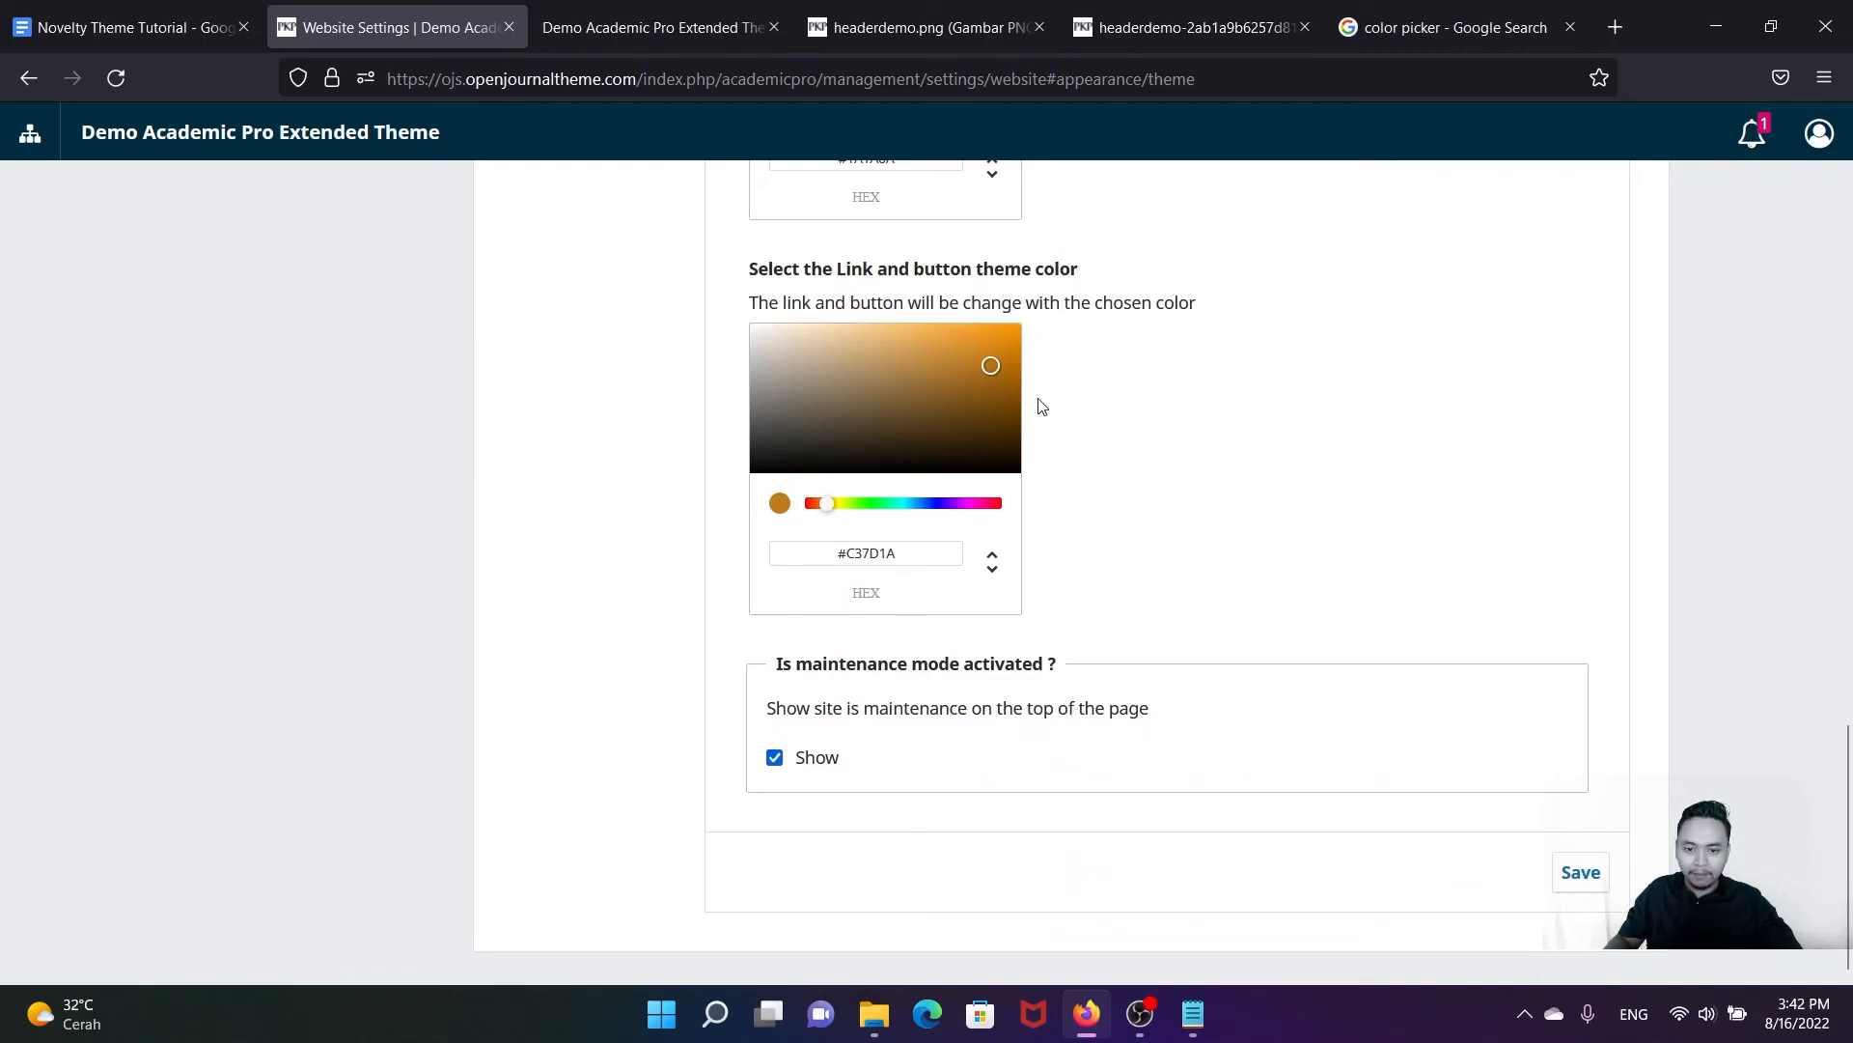
click(933, 505)
click(978, 387)
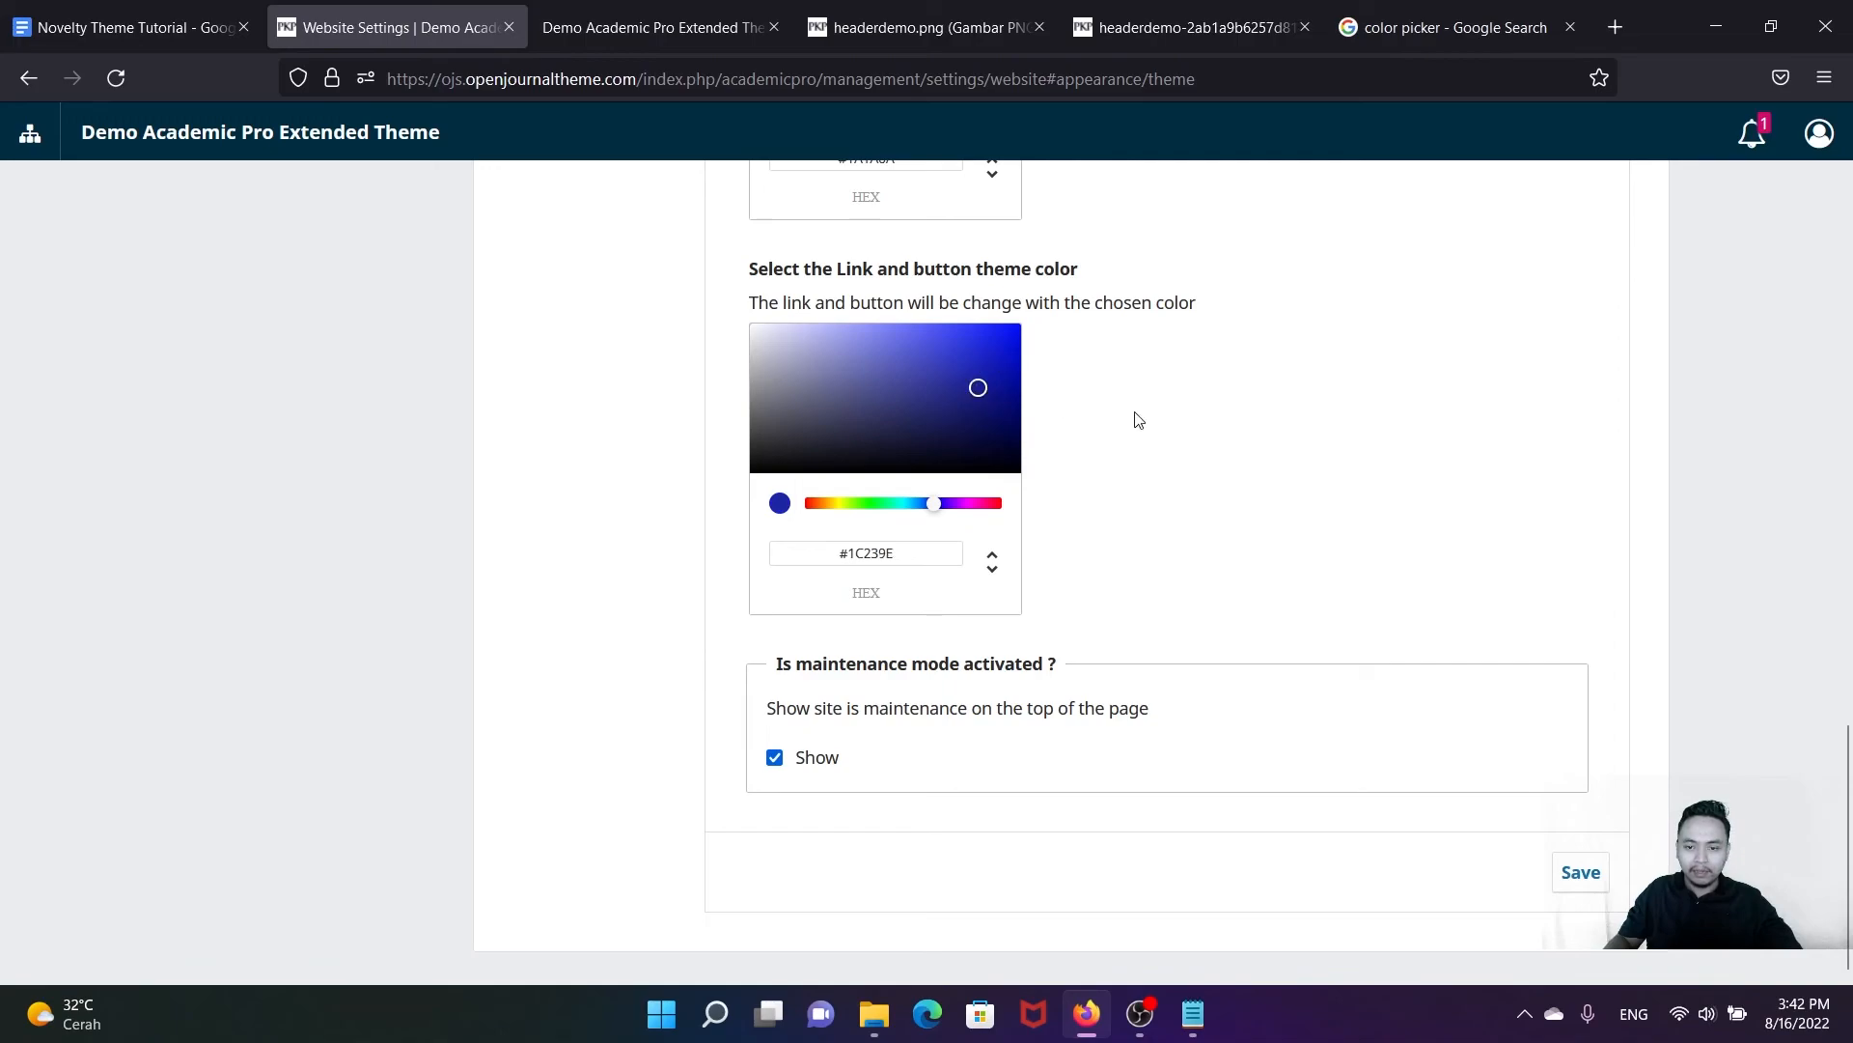
click(1573, 875)
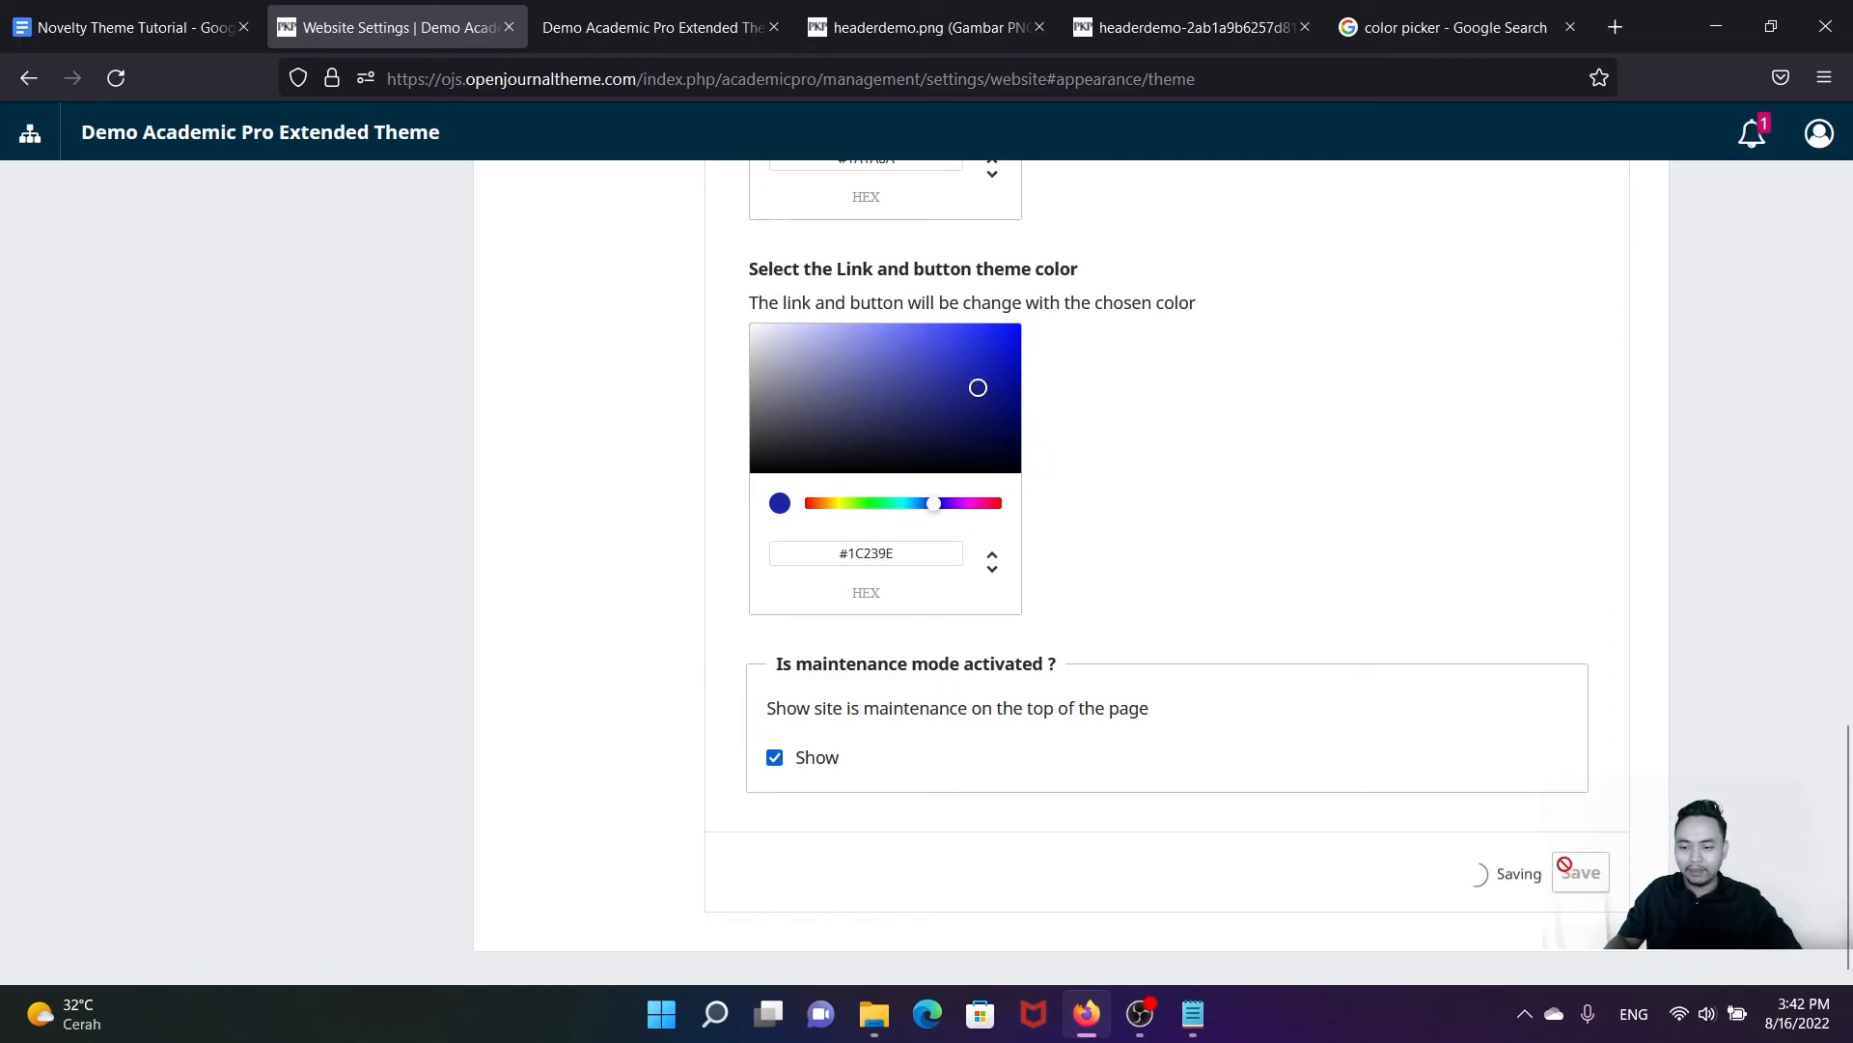
Step: Reload the journal homepage and check the link and button color in the footer, article list and sidebar blocks
click(689, 26)
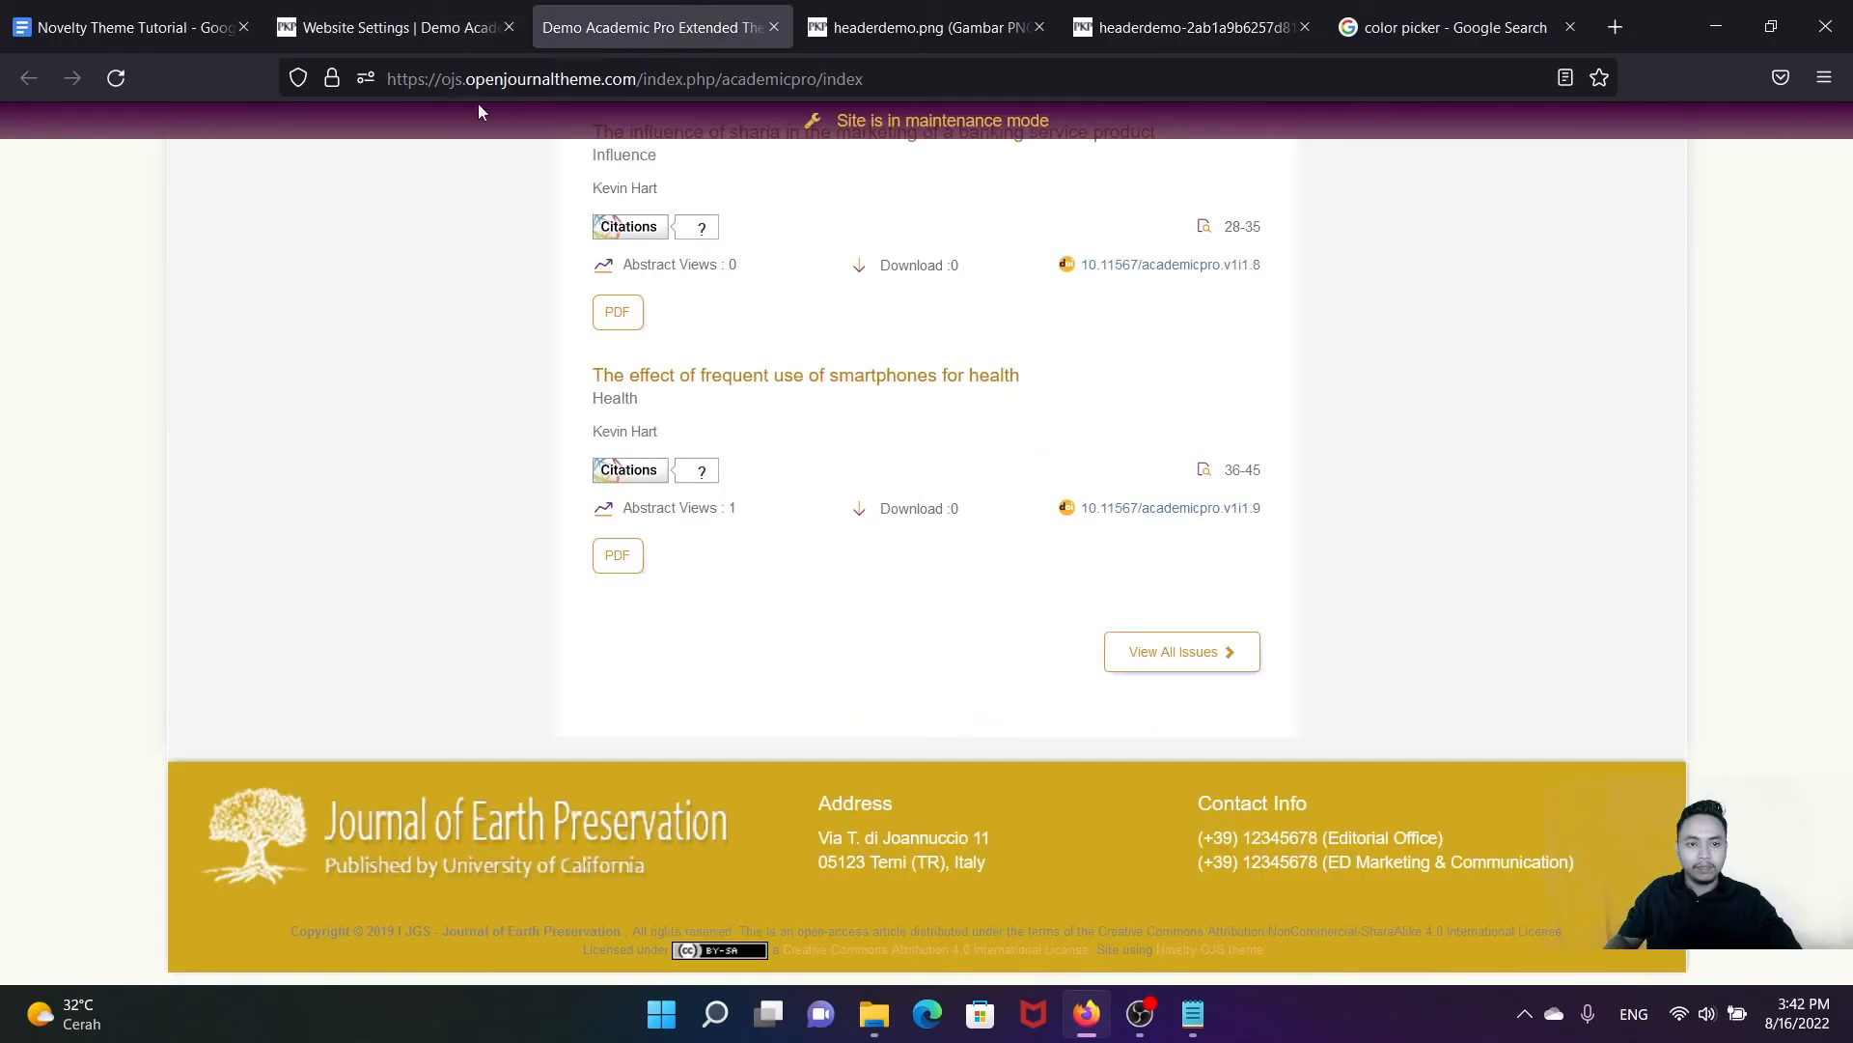
click(109, 81)
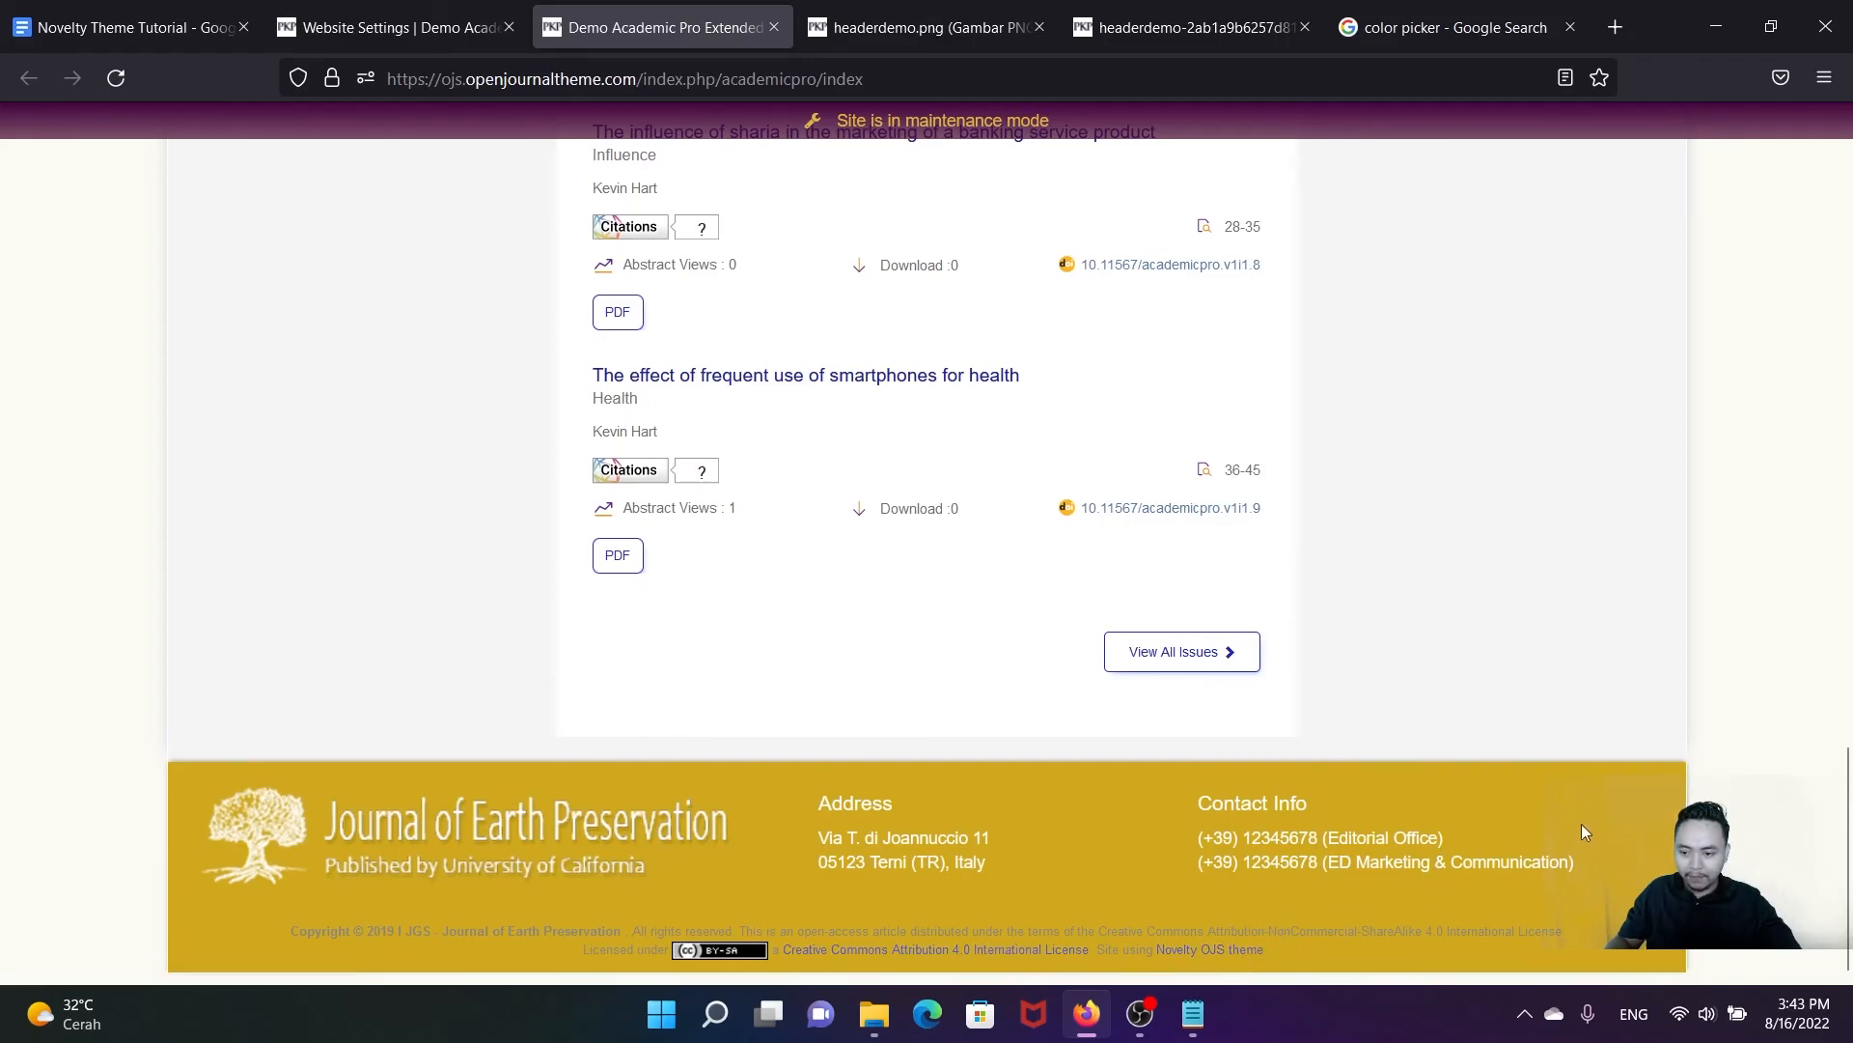
scroll(1322, 749, up, 3)
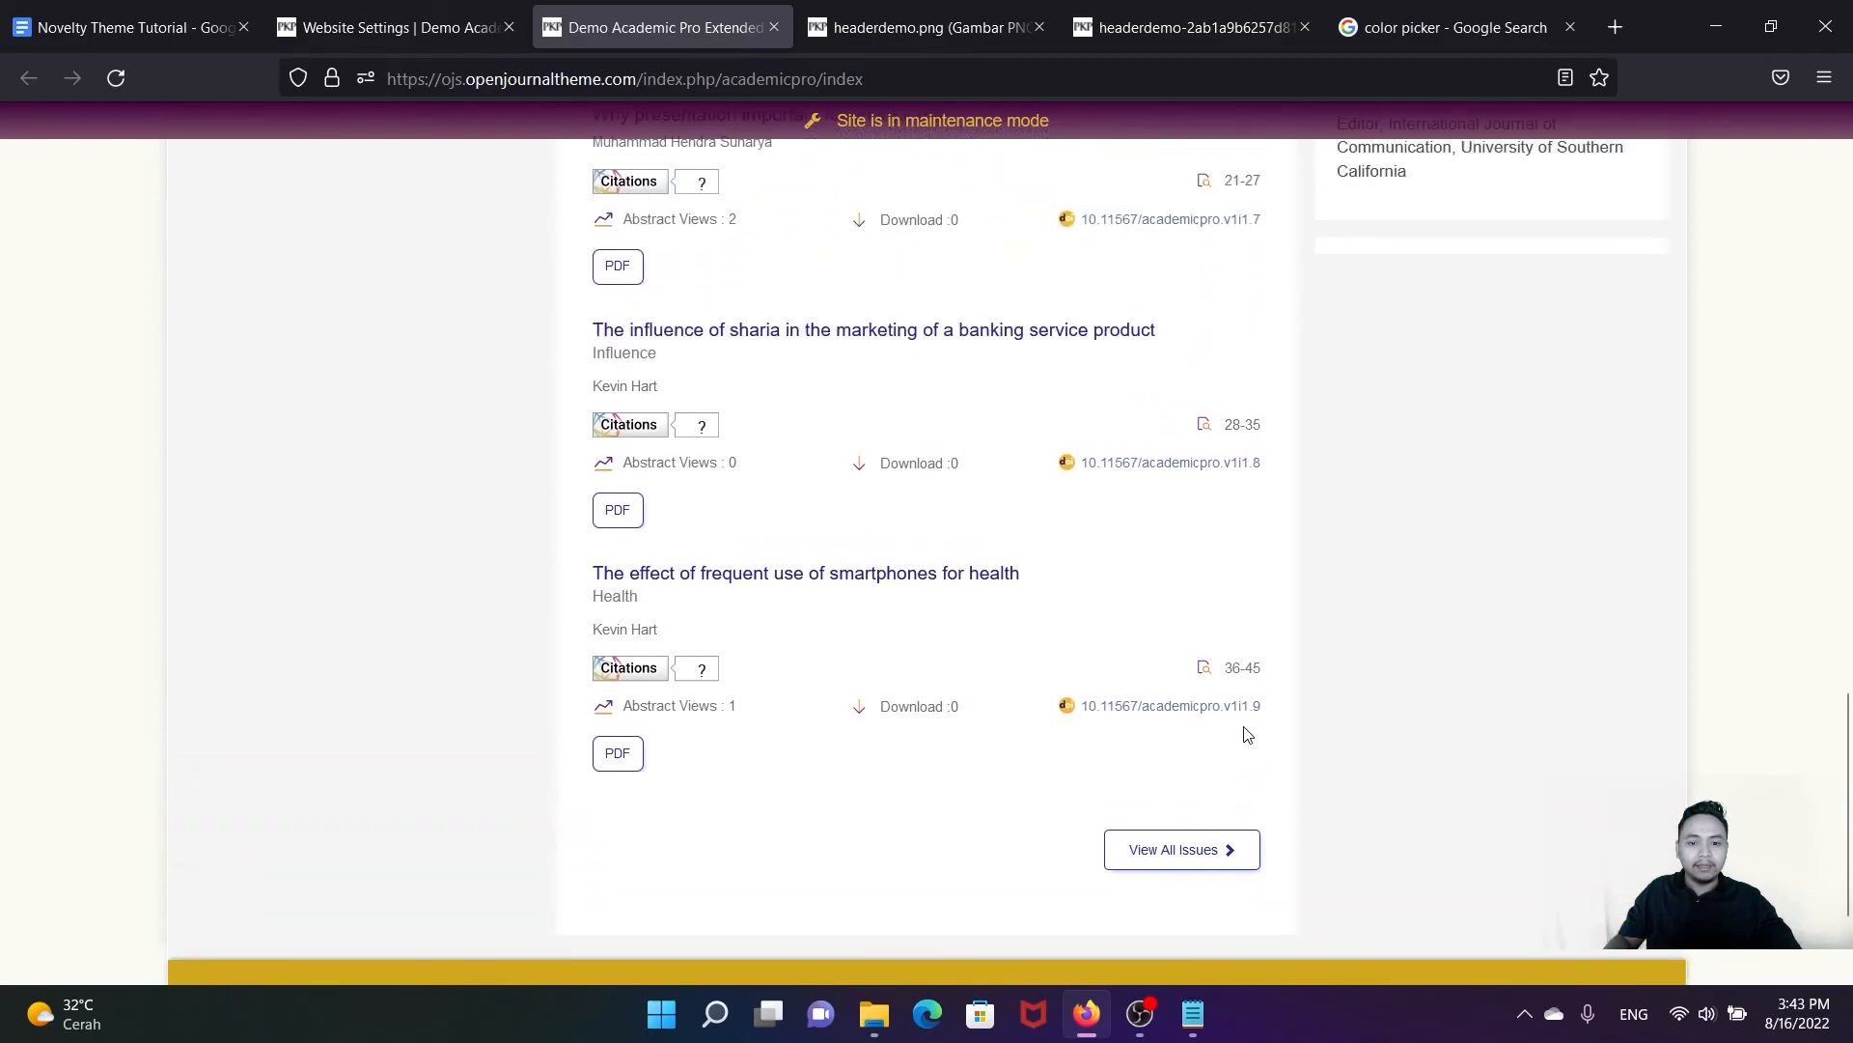
scroll(1320, 786, down, 3)
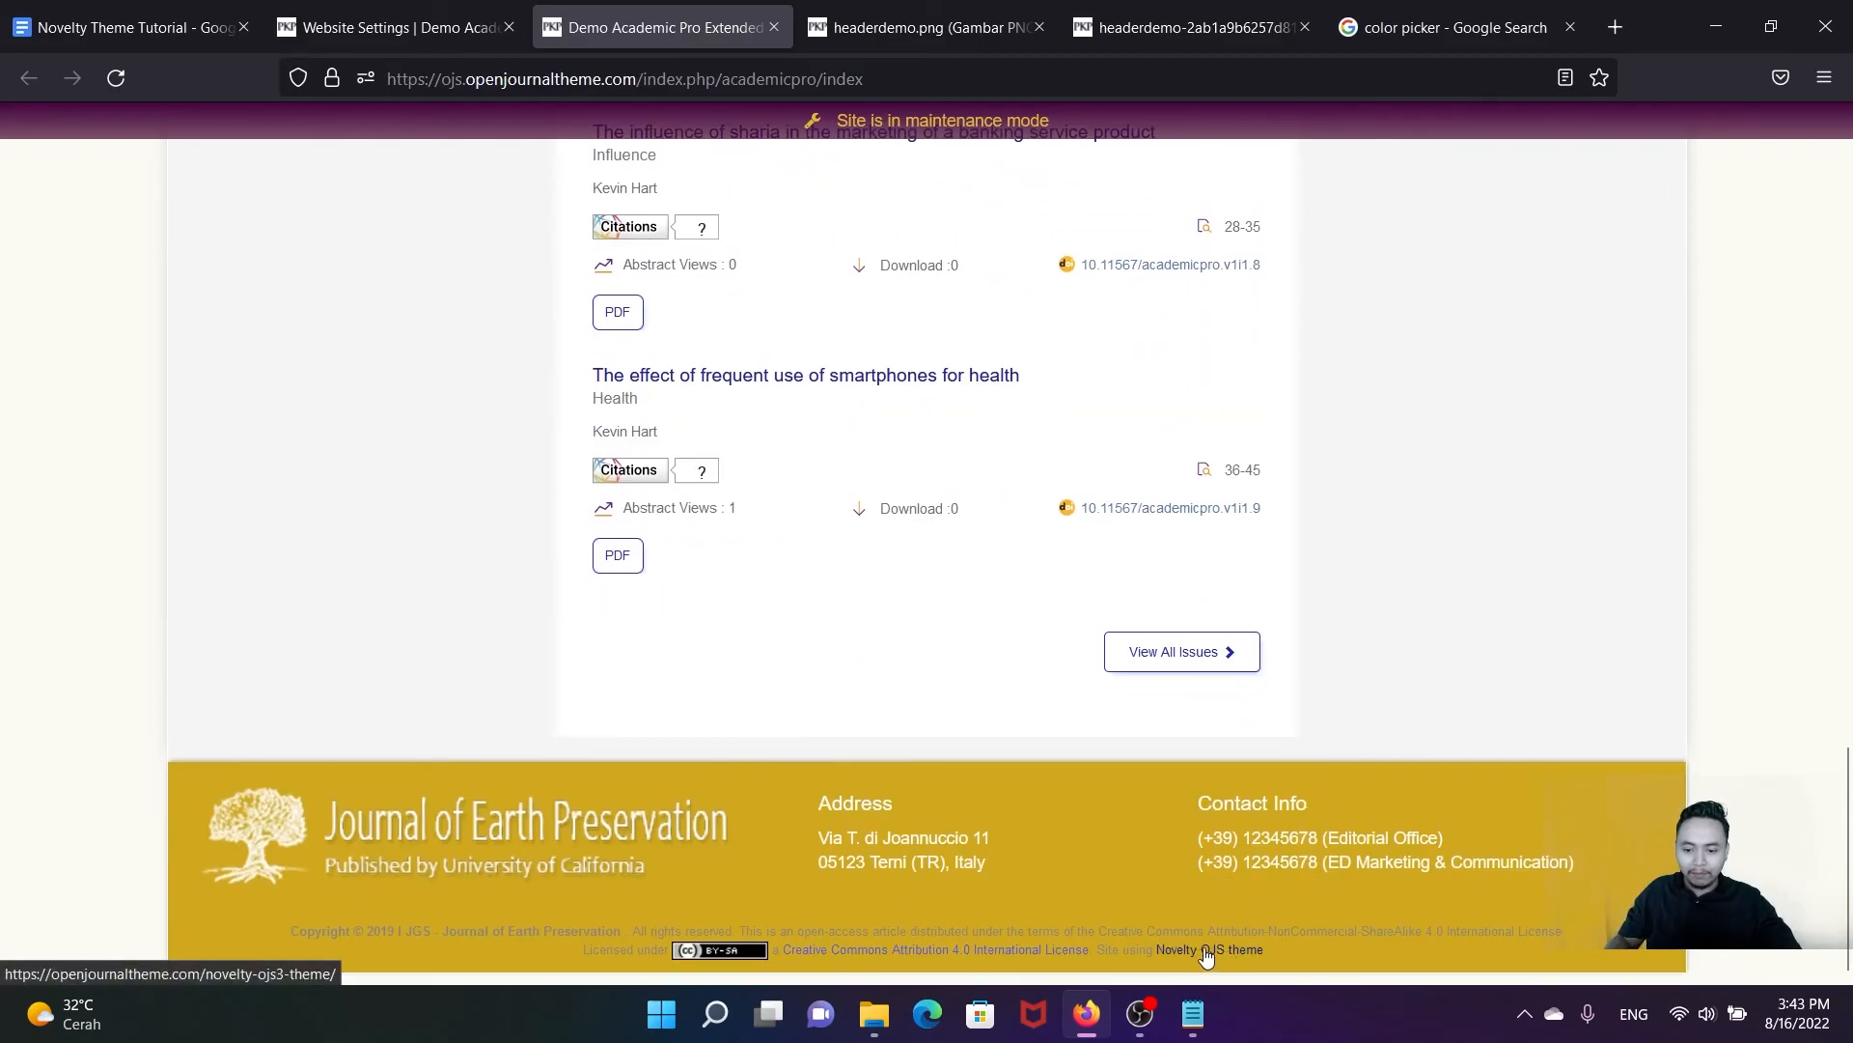
scroll(944, 700, up, 3)
scroll(943, 699, up, 3)
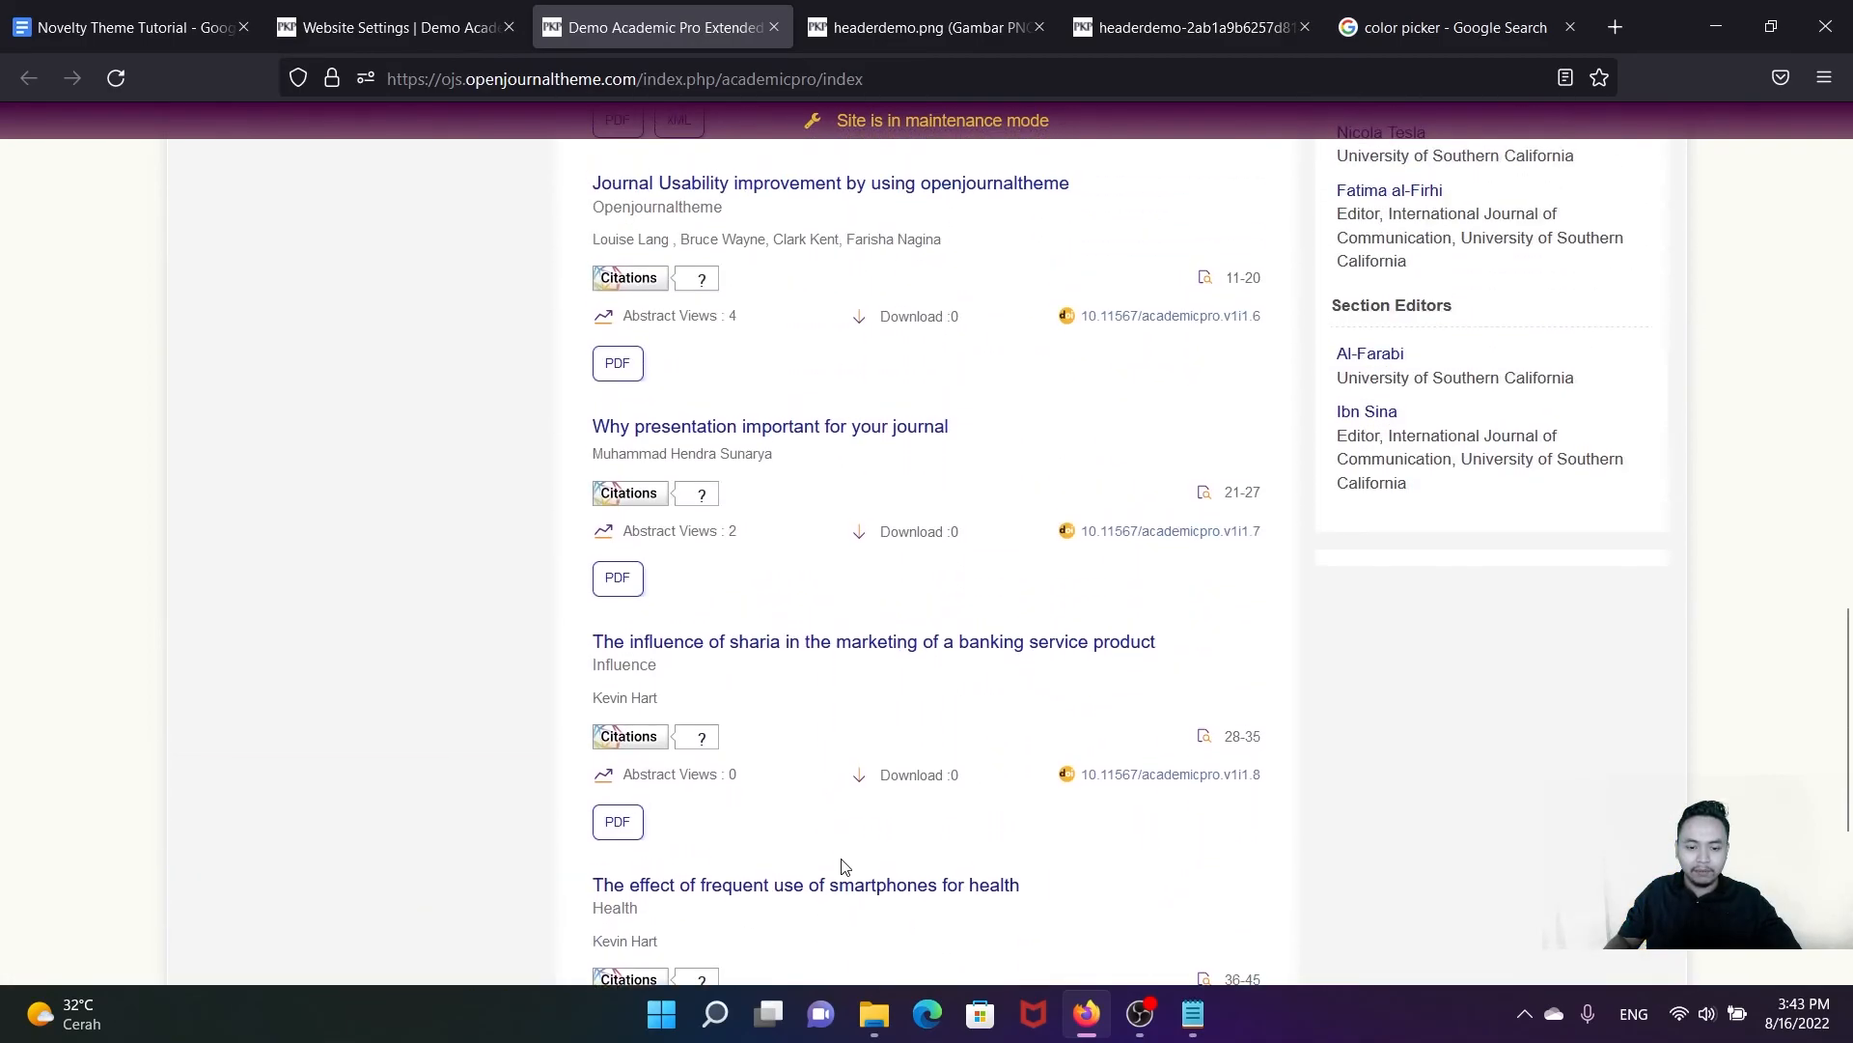
scroll(842, 866, up, 9)
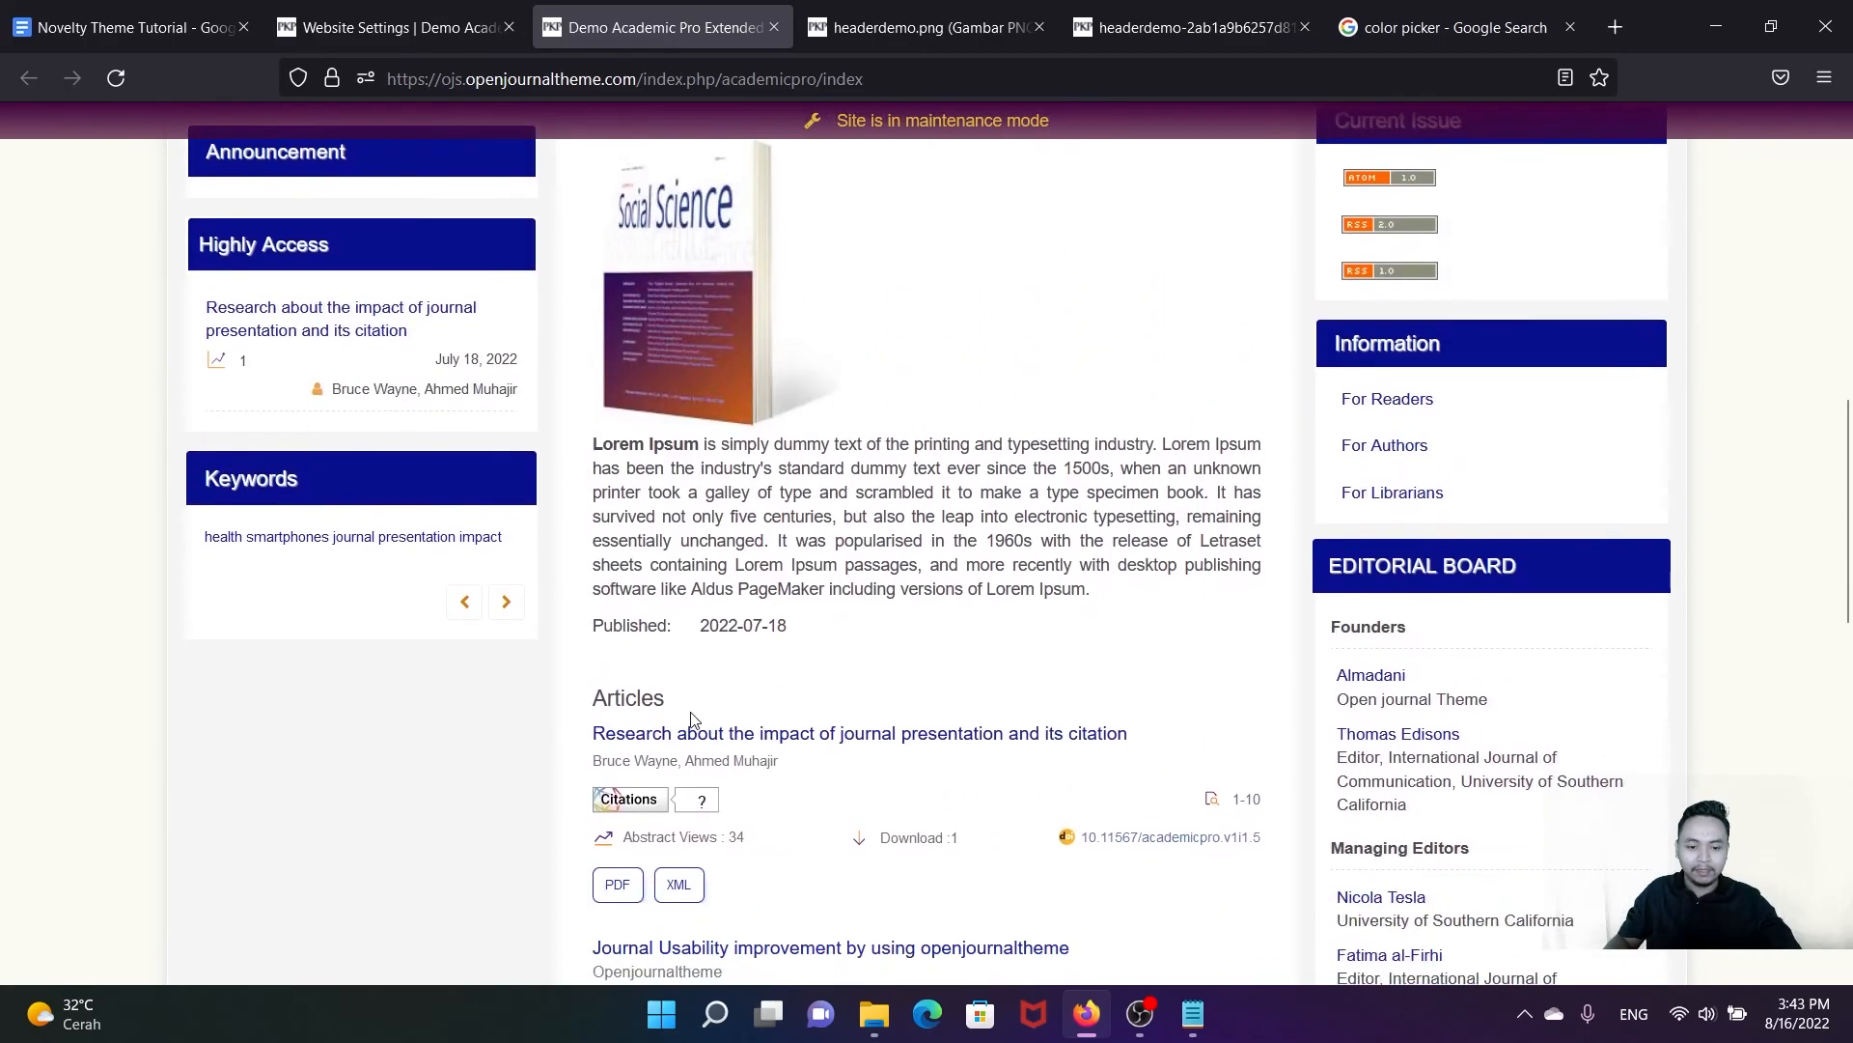
scroll(965, 705, up, 10)
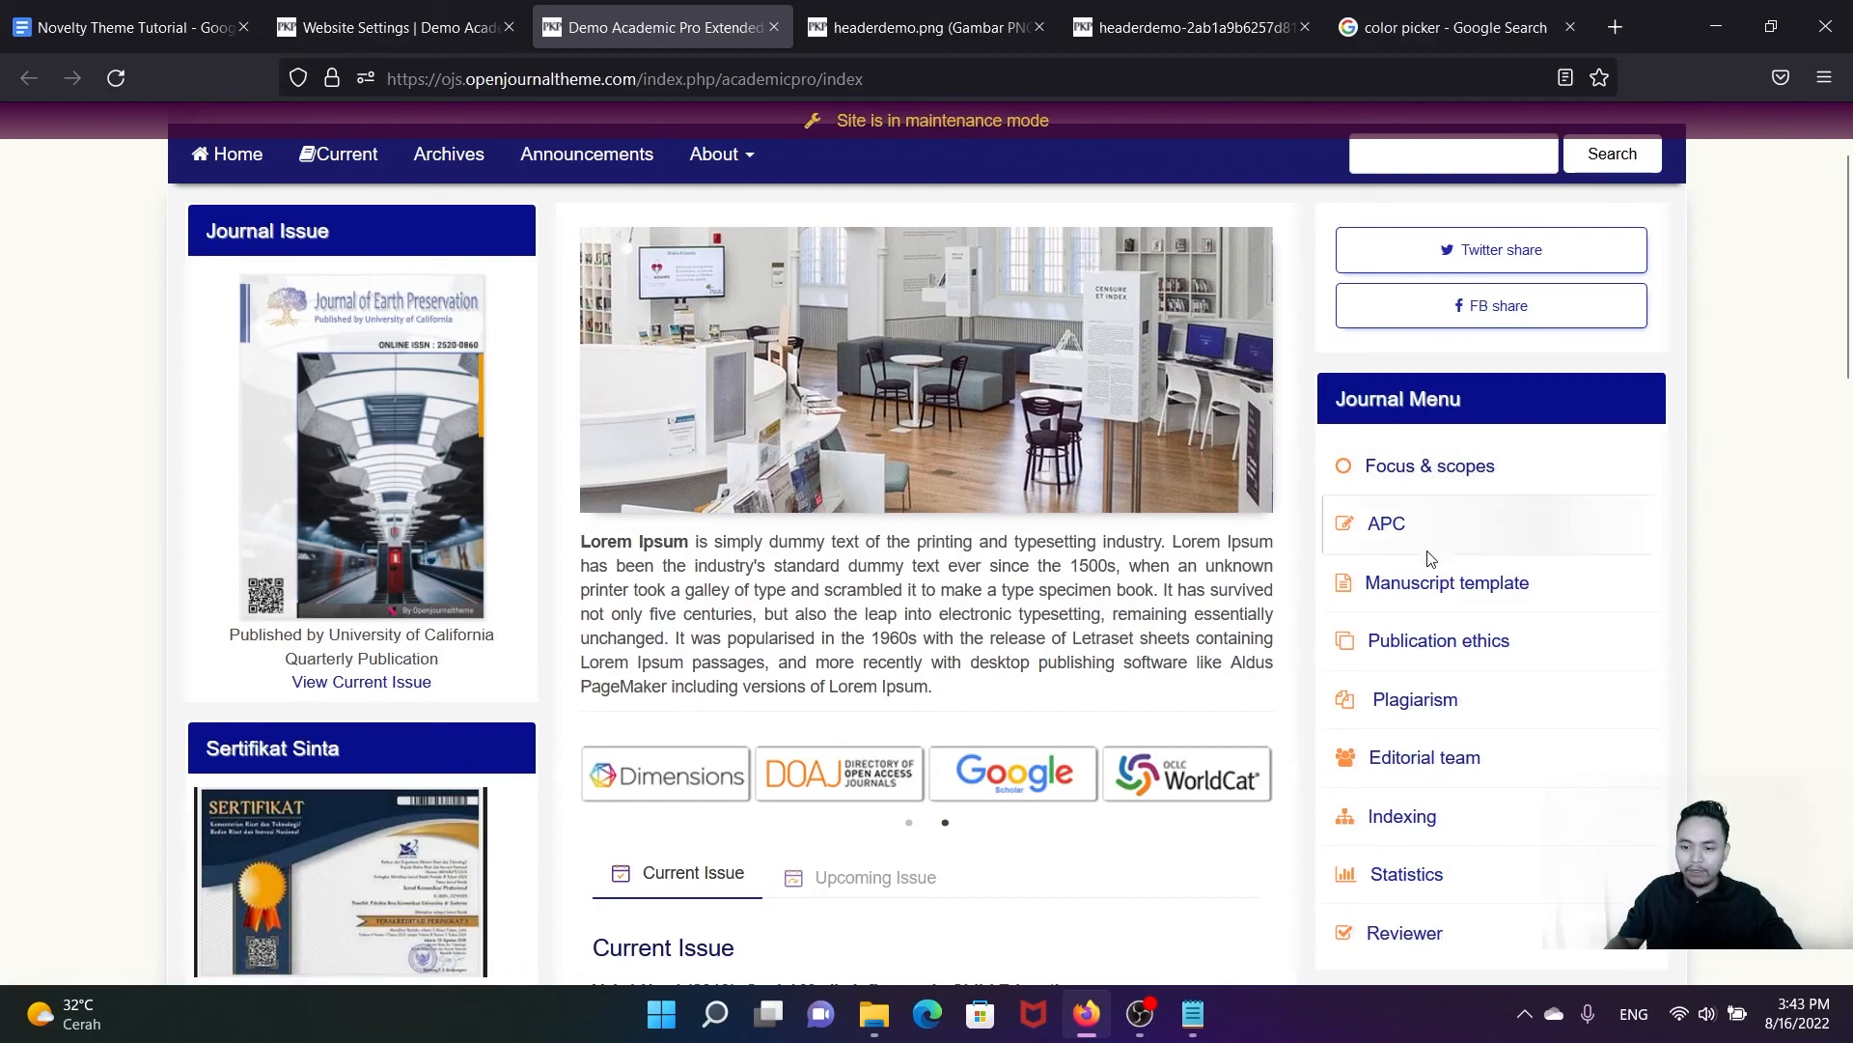
Step: Compare the link and button color setting with the homepage, reviewing the page from header to footer
click(404, 33)
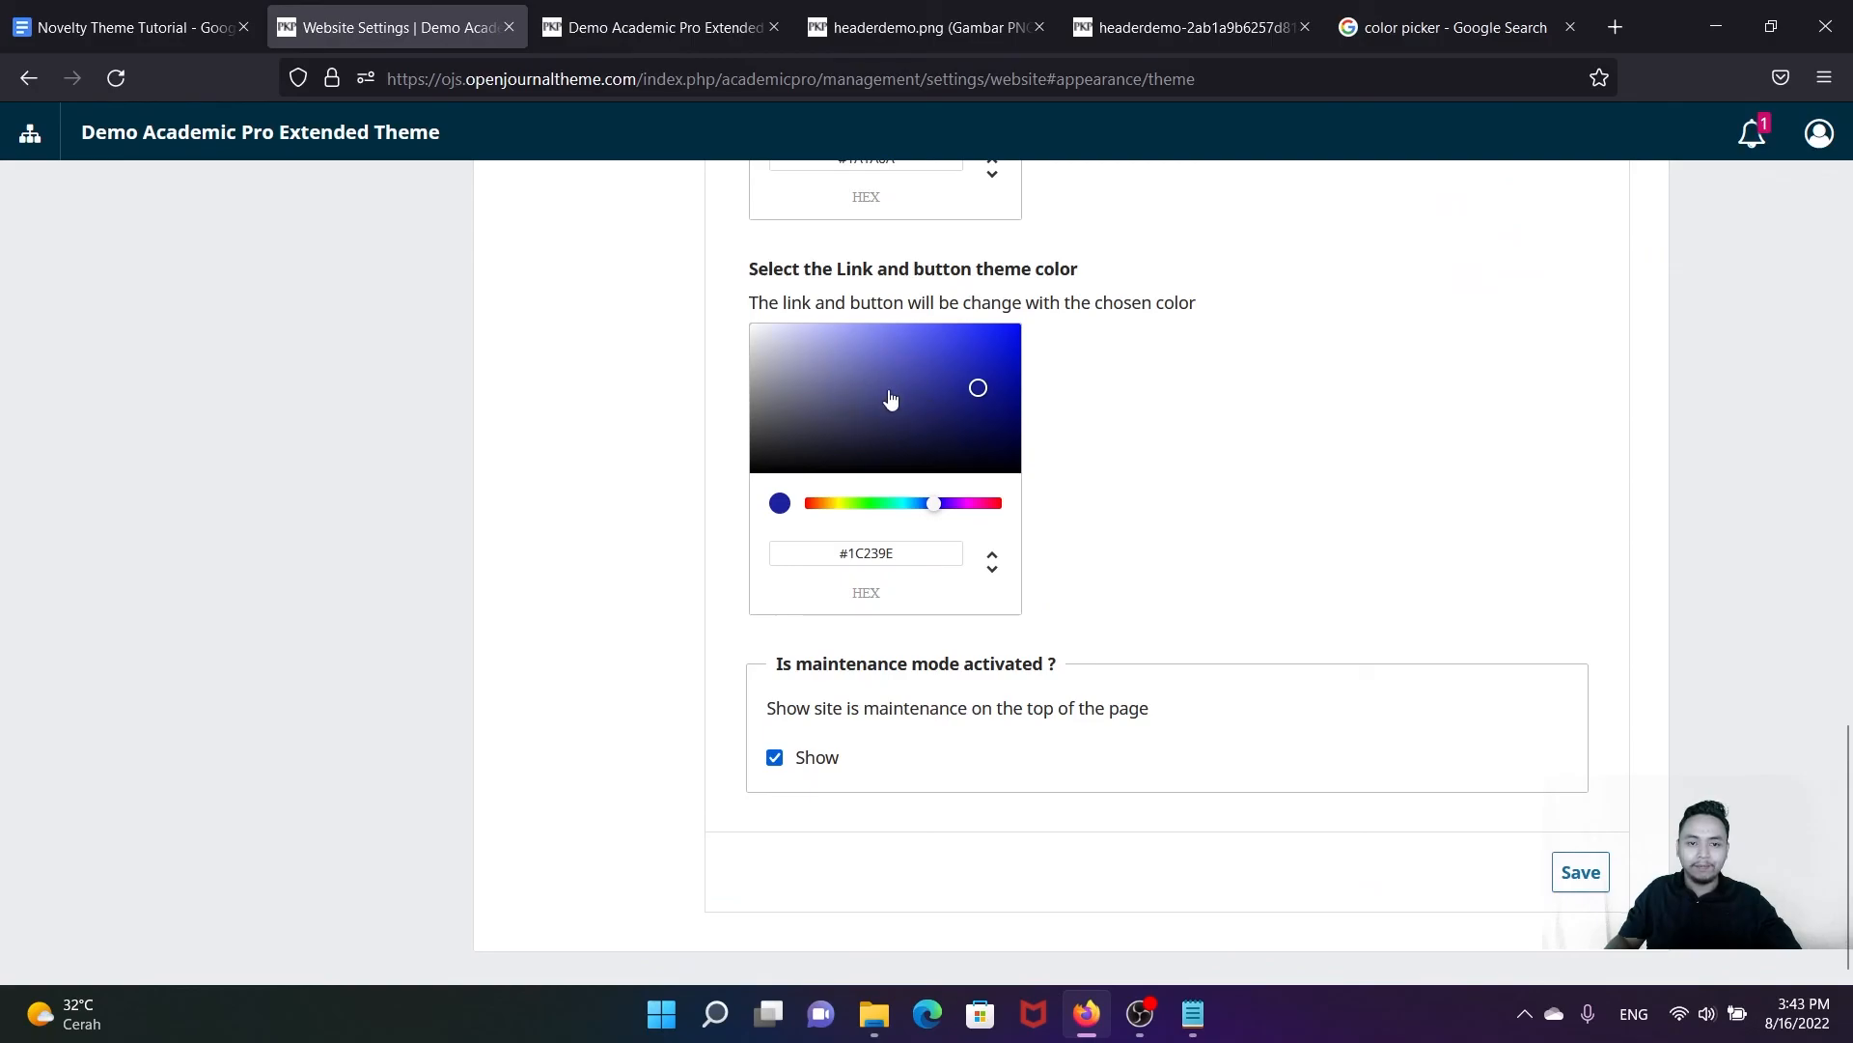
click(703, 27)
scroll(1179, 504, down, 1)
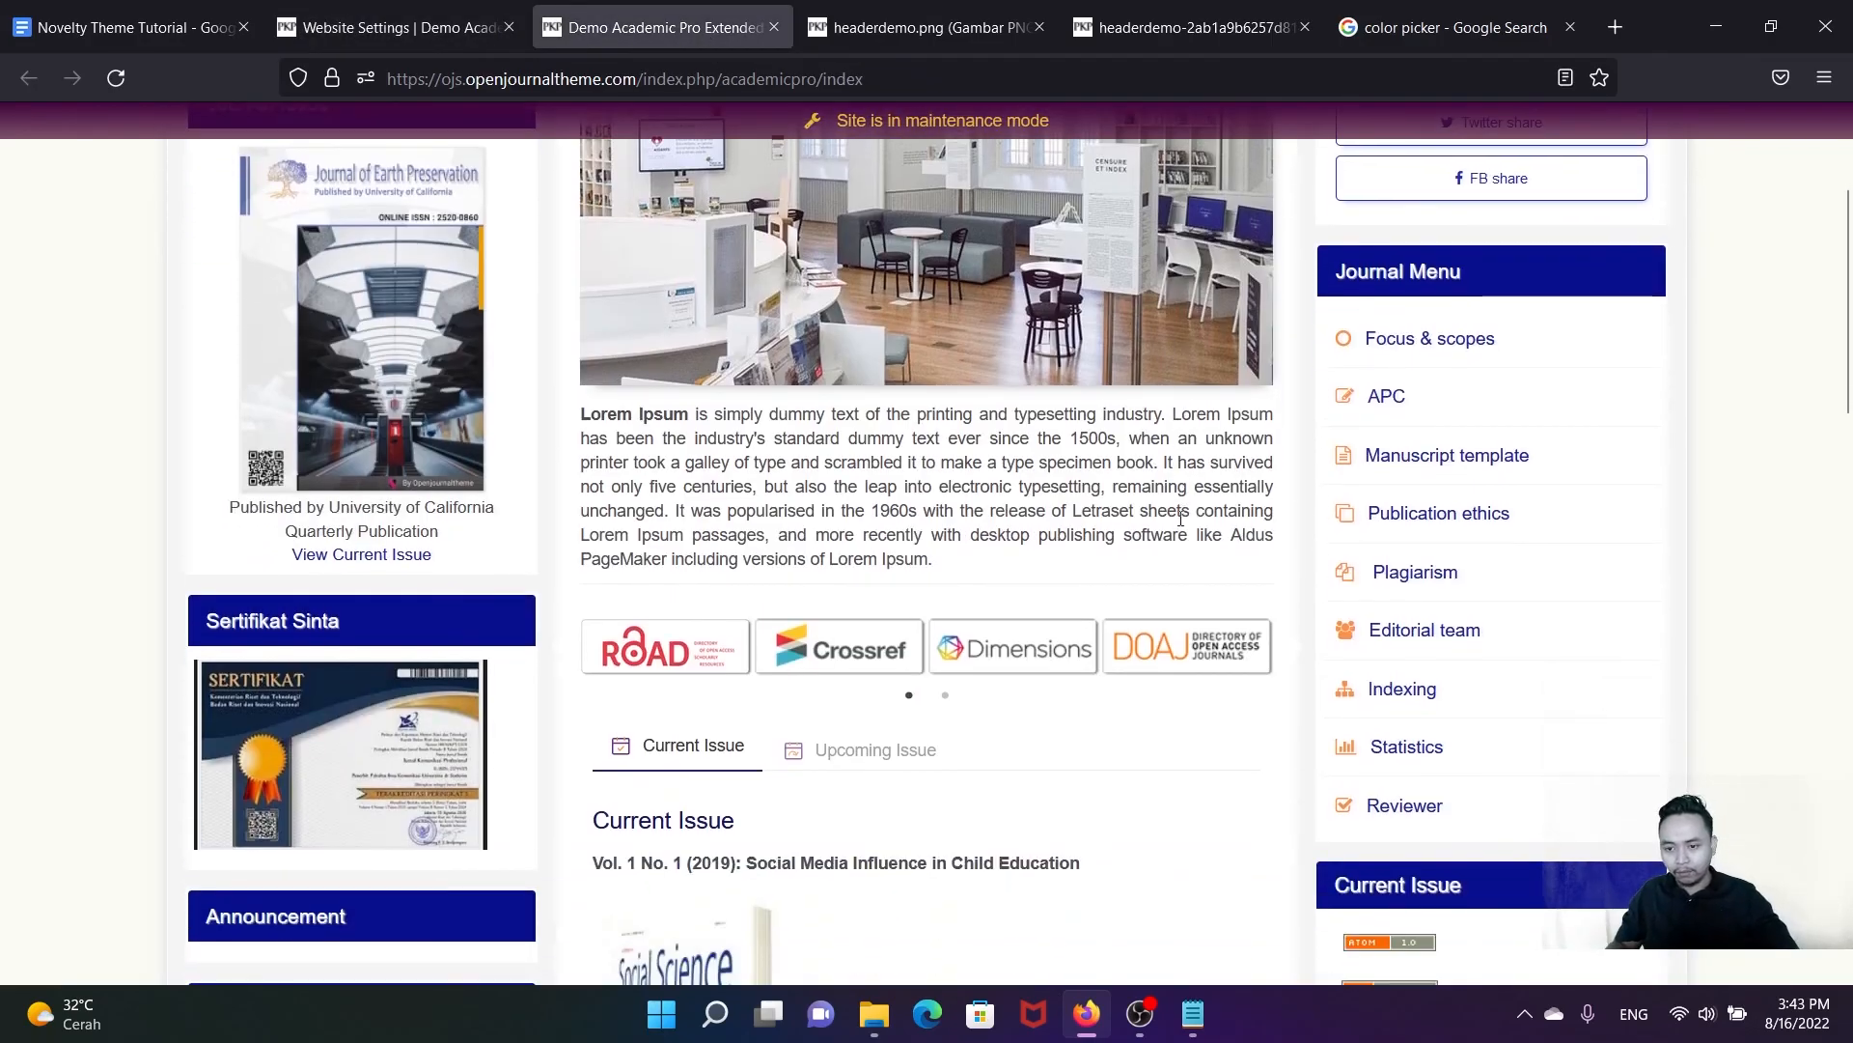
scroll(1176, 540, up, 2)
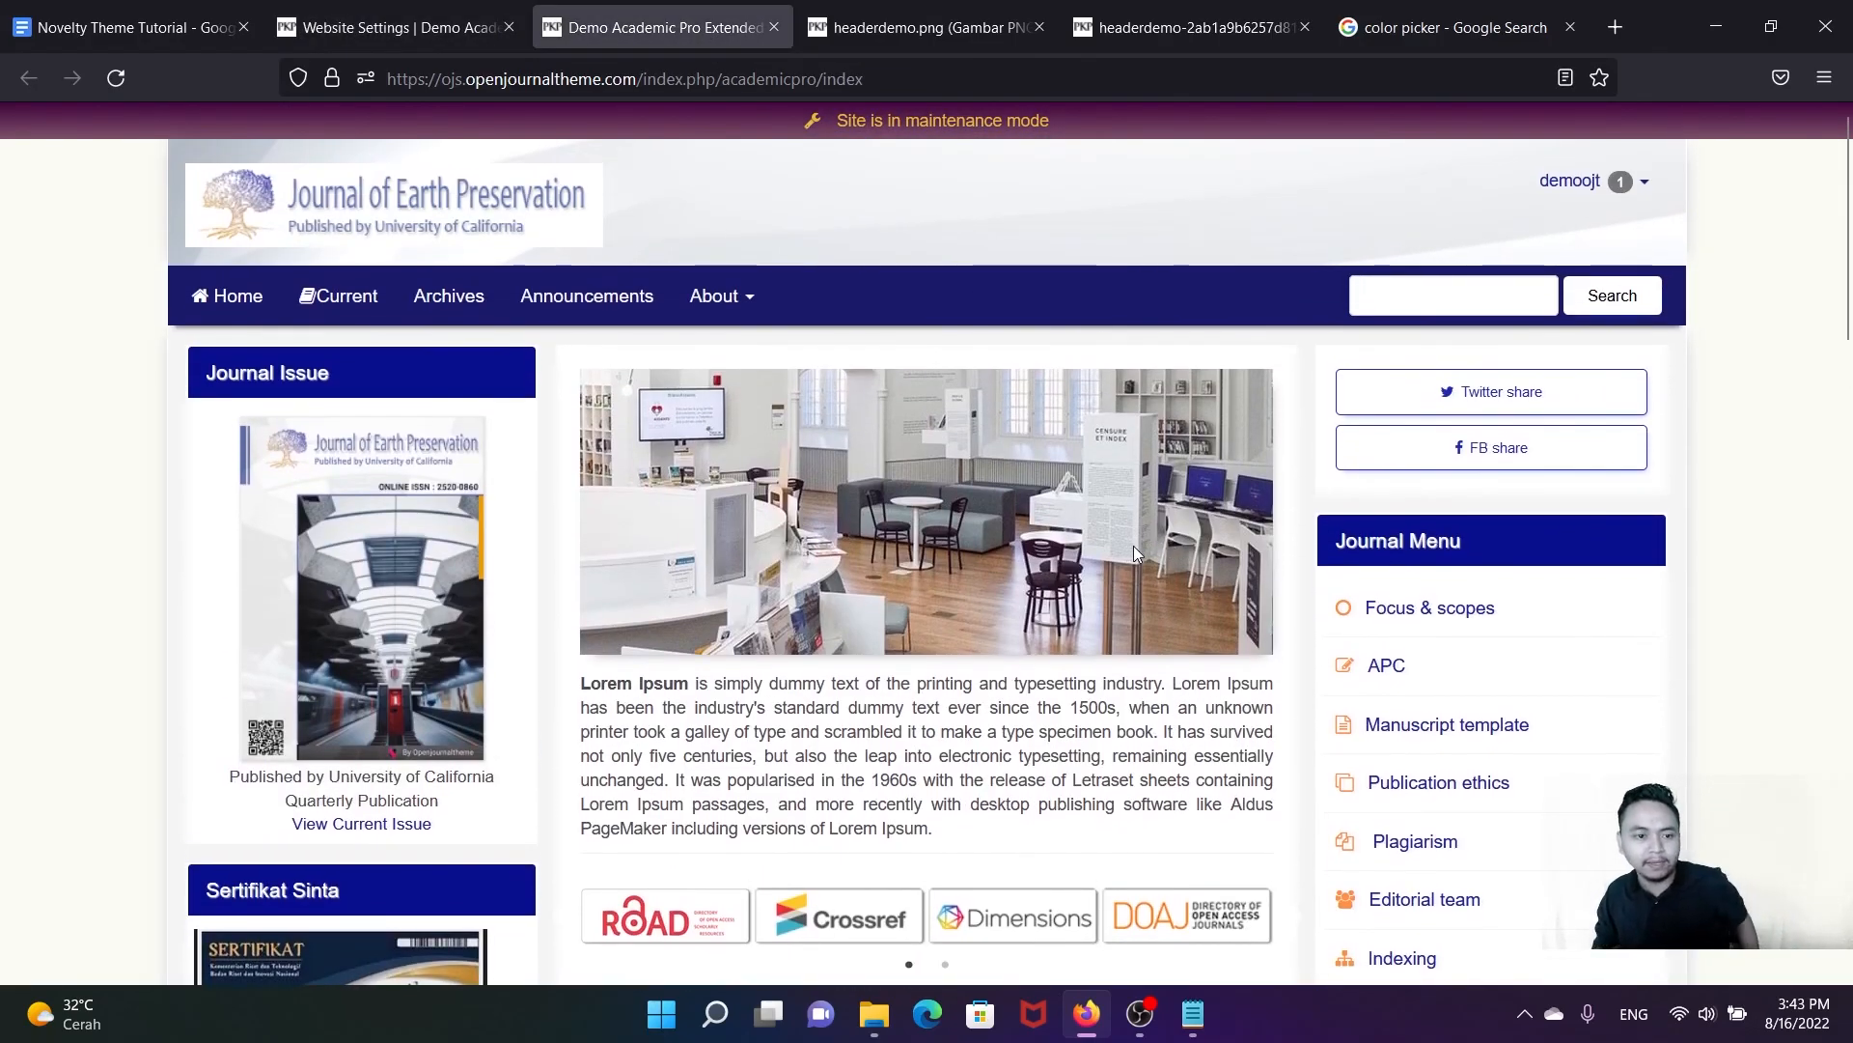
scroll(1133, 548, down, 1)
scroll(1132, 552, down, 10)
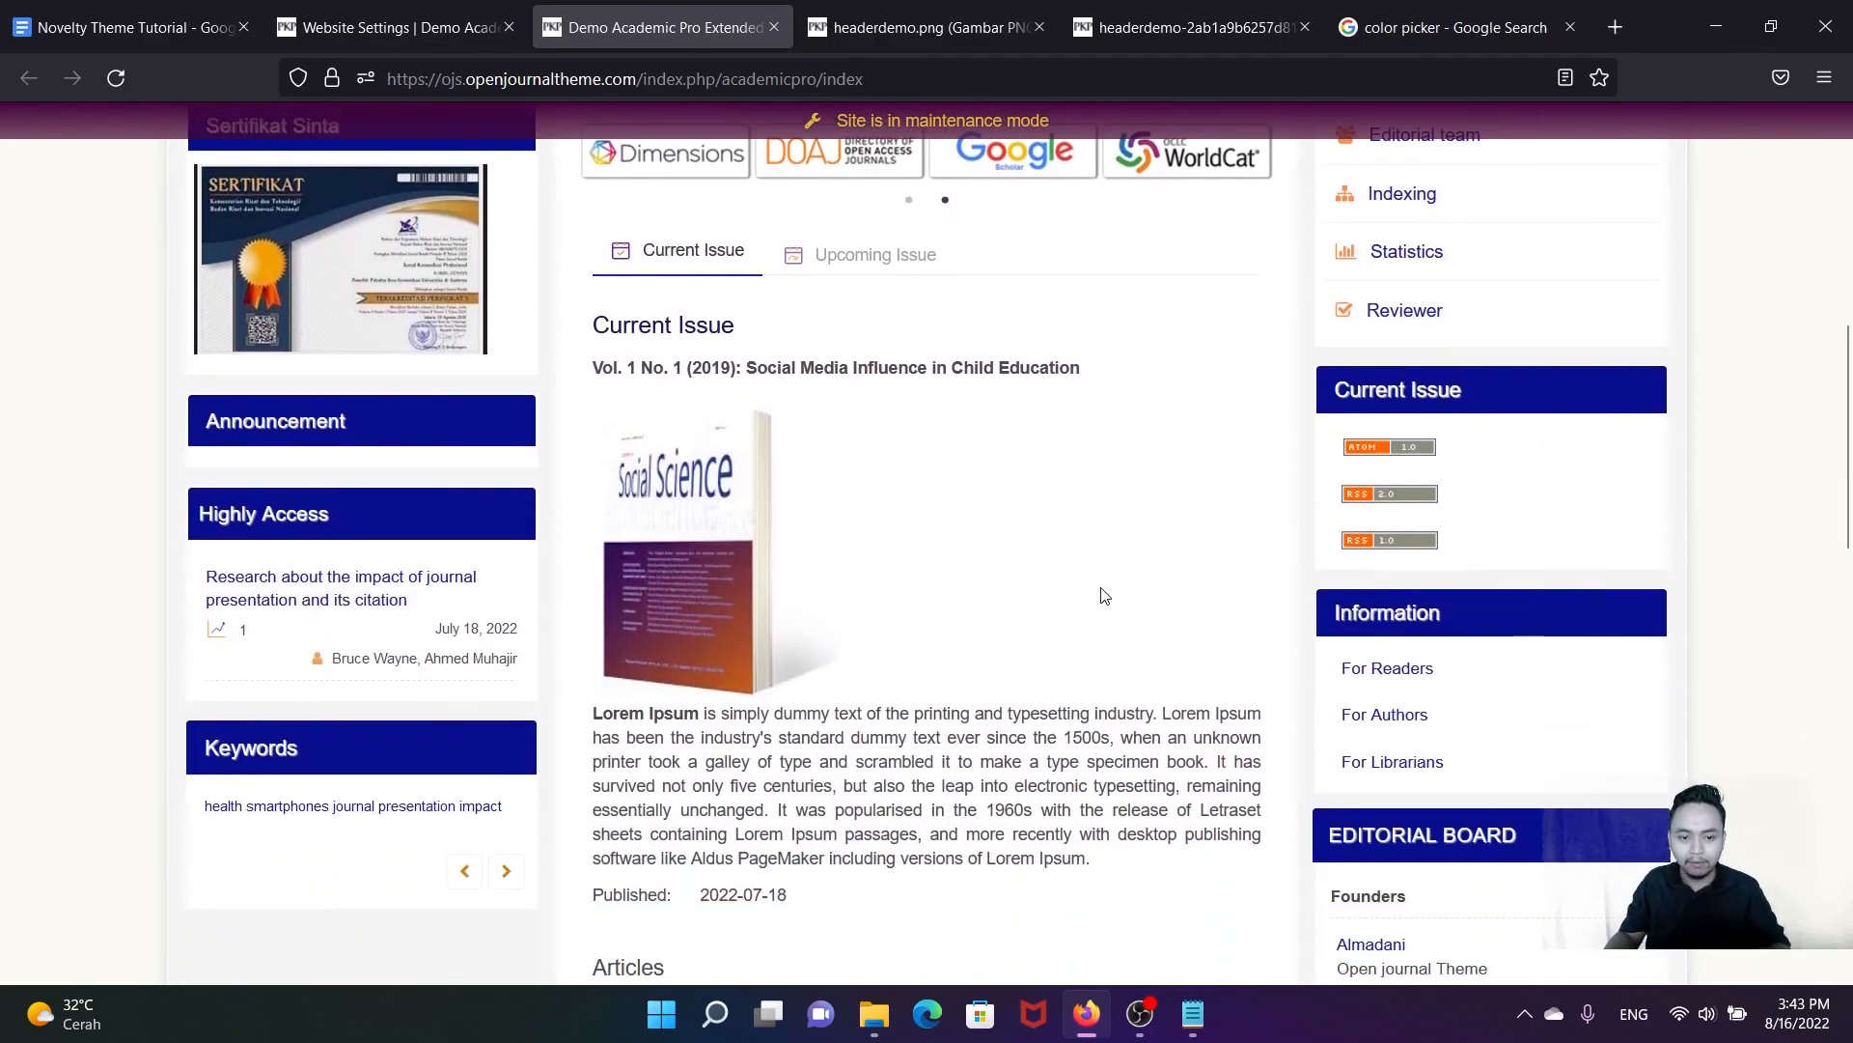
scroll(1095, 606, down, 8)
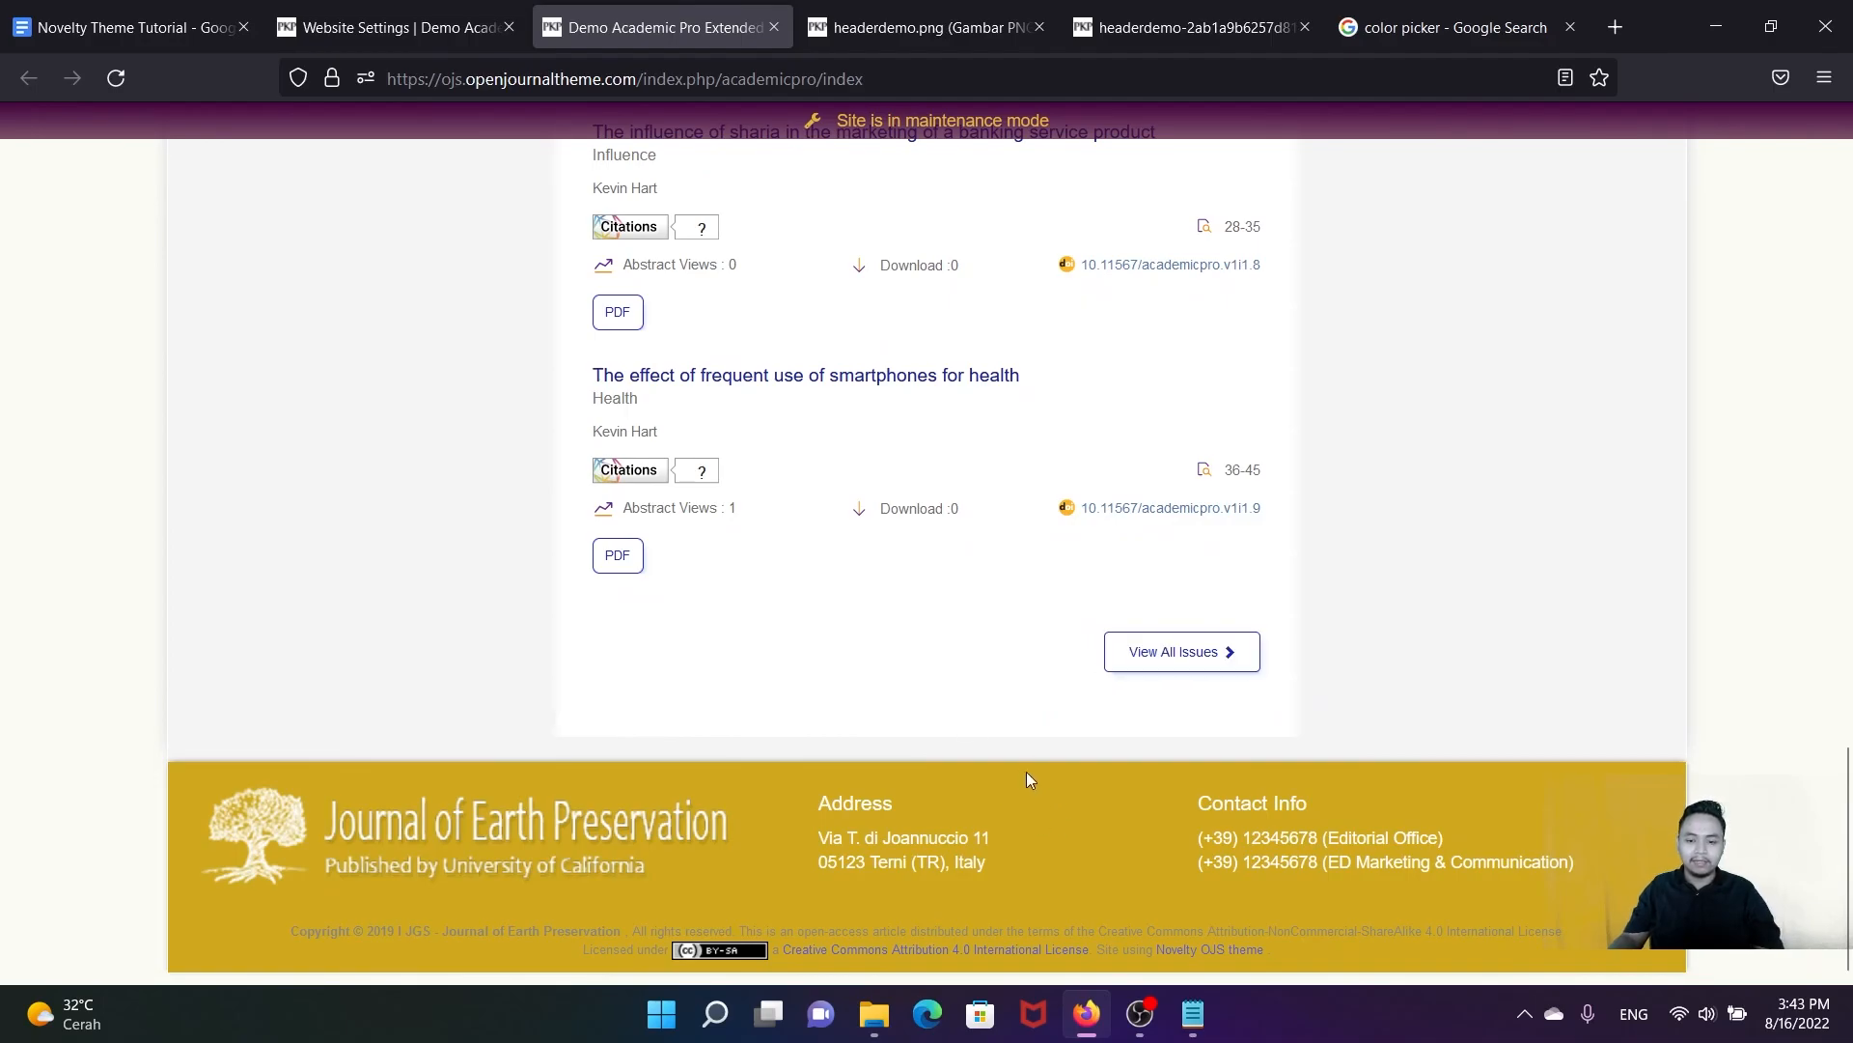
scroll(1037, 762, up, 3)
scroll(1052, 751, up, 15)
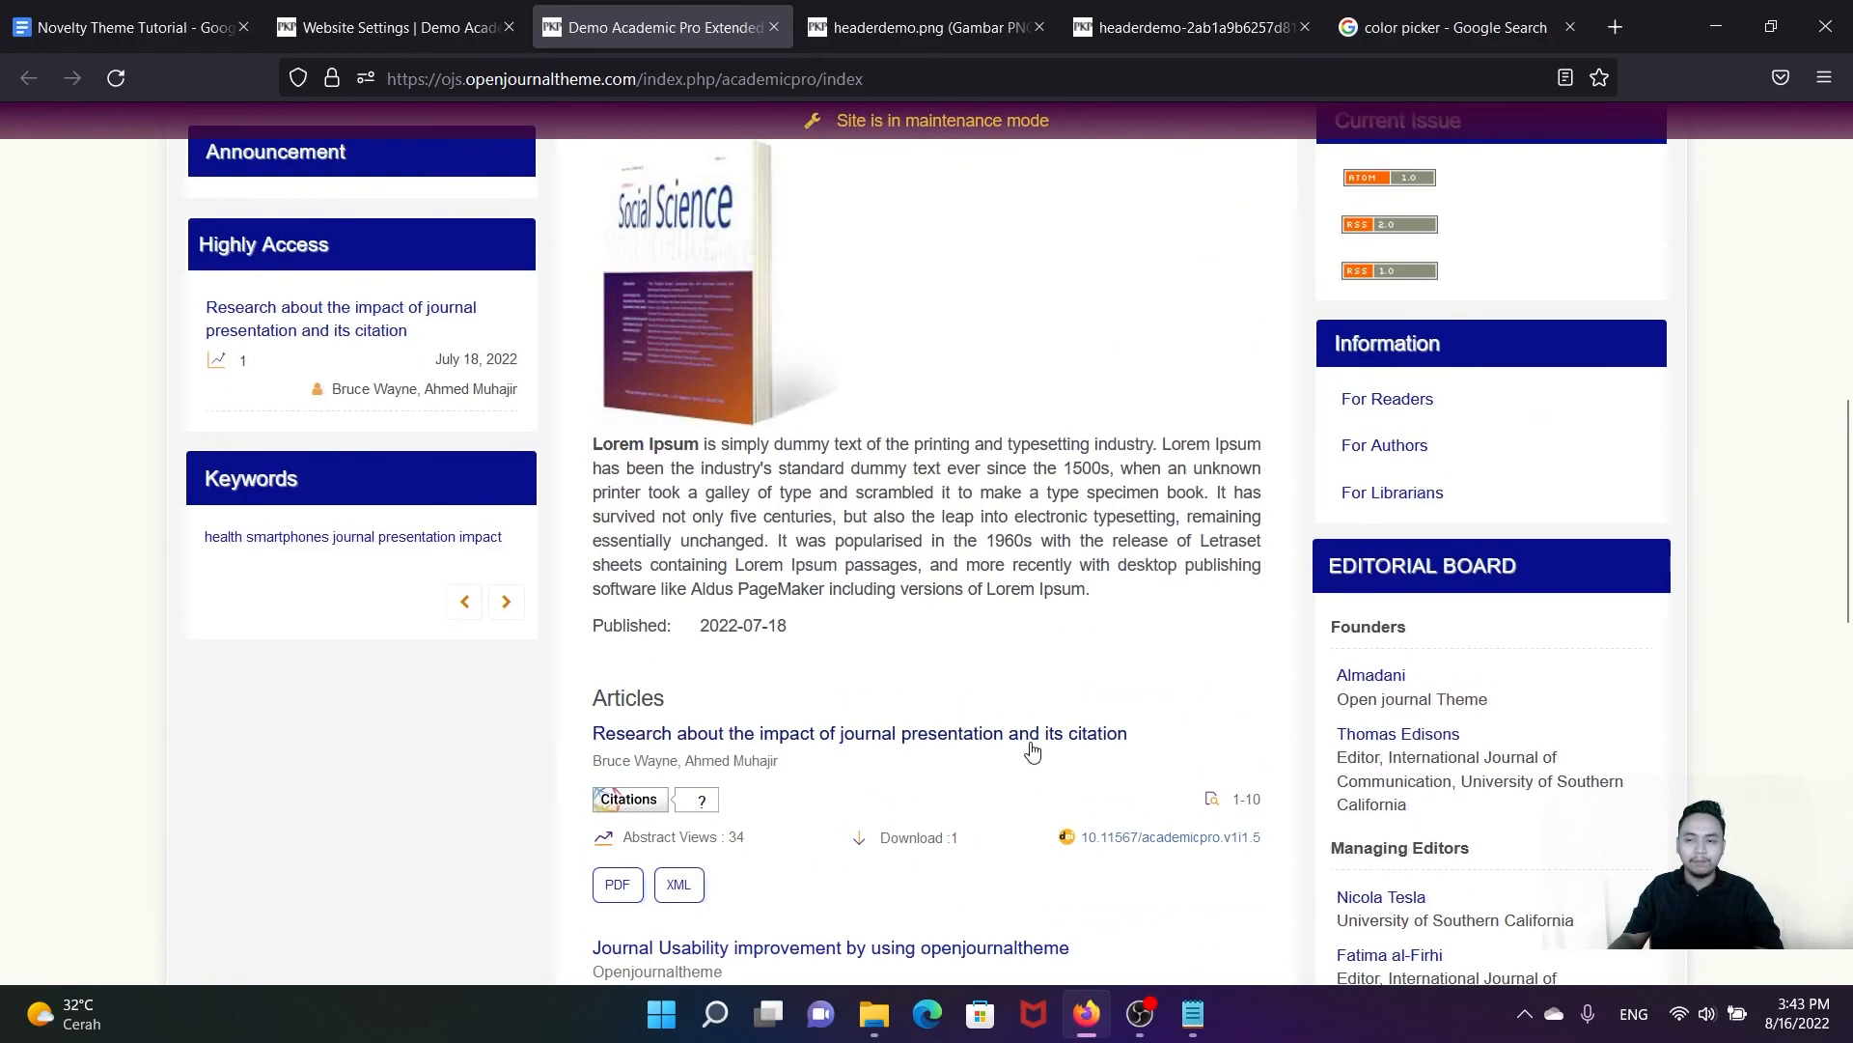